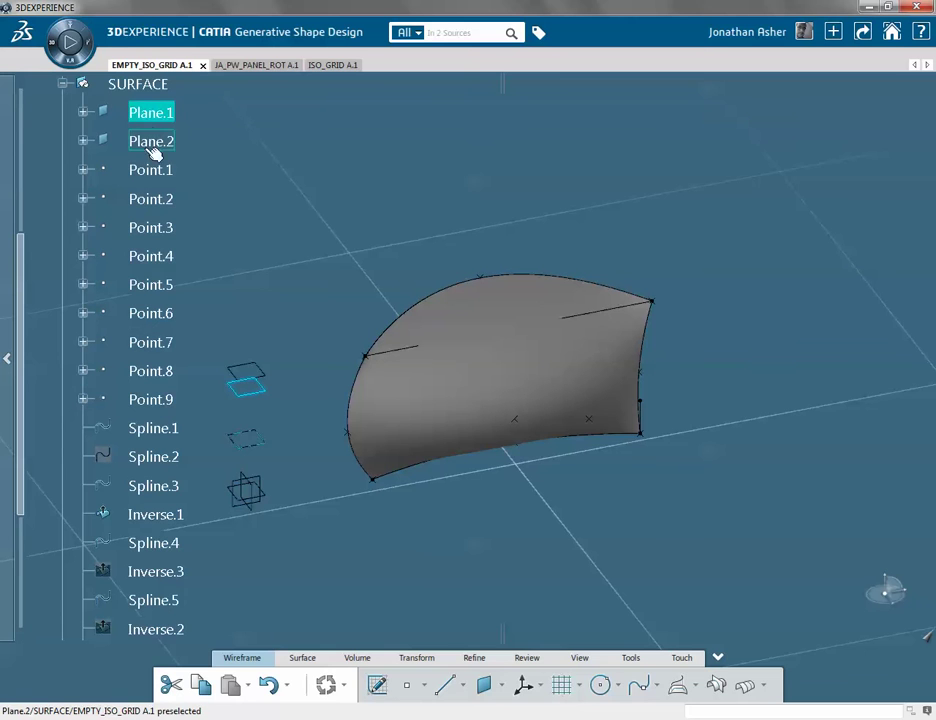
Show the hidden Spline.2 in the SURFACE set
click(152, 143)
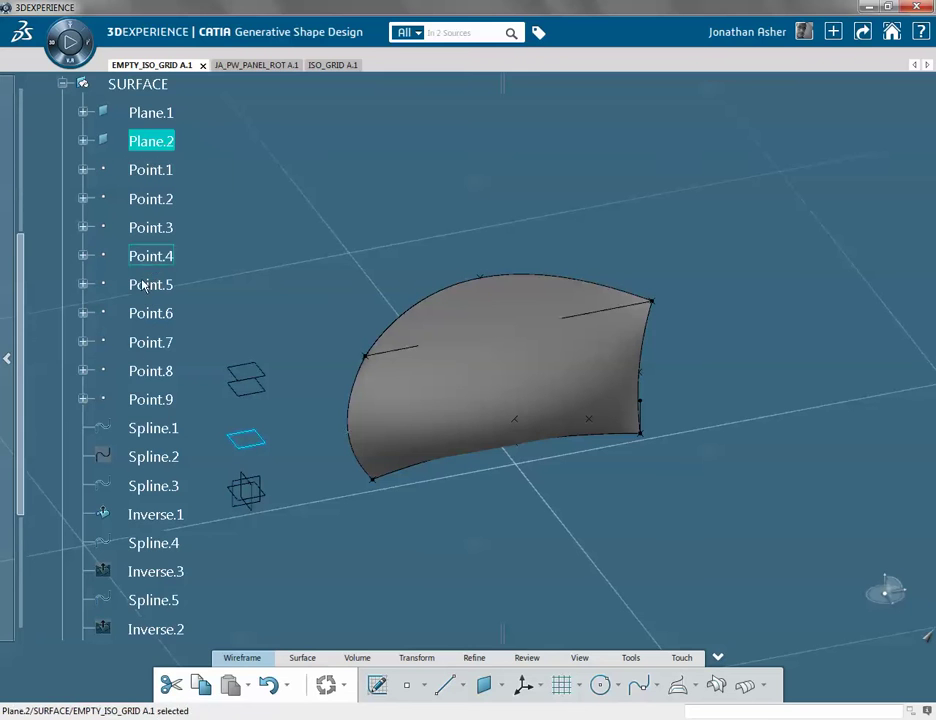
scroll(143, 378, down, 2)
right_click(152, 393)
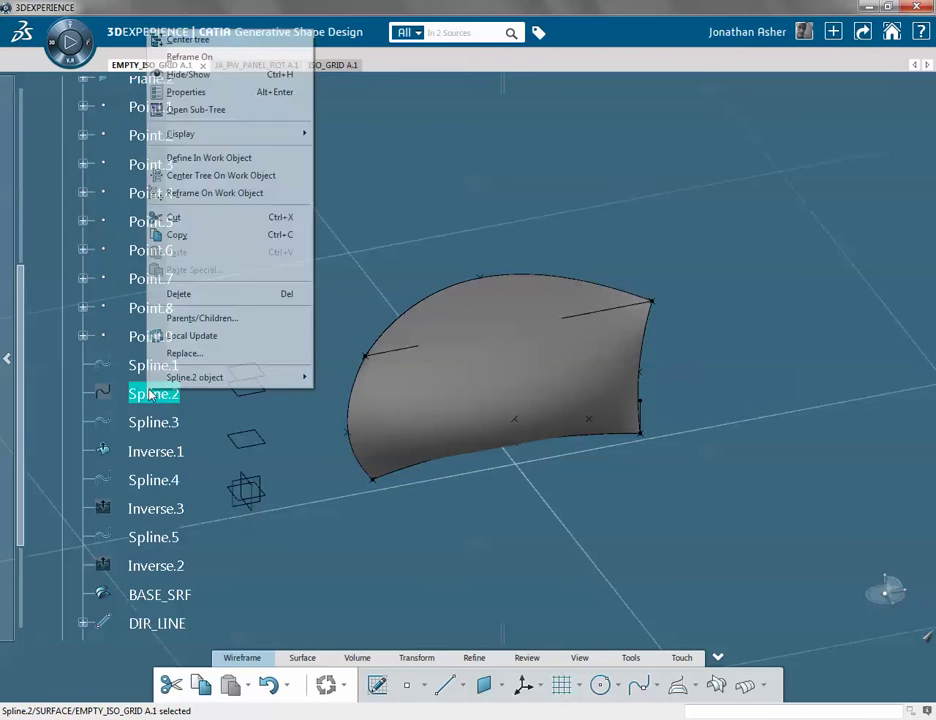
click(188, 75)
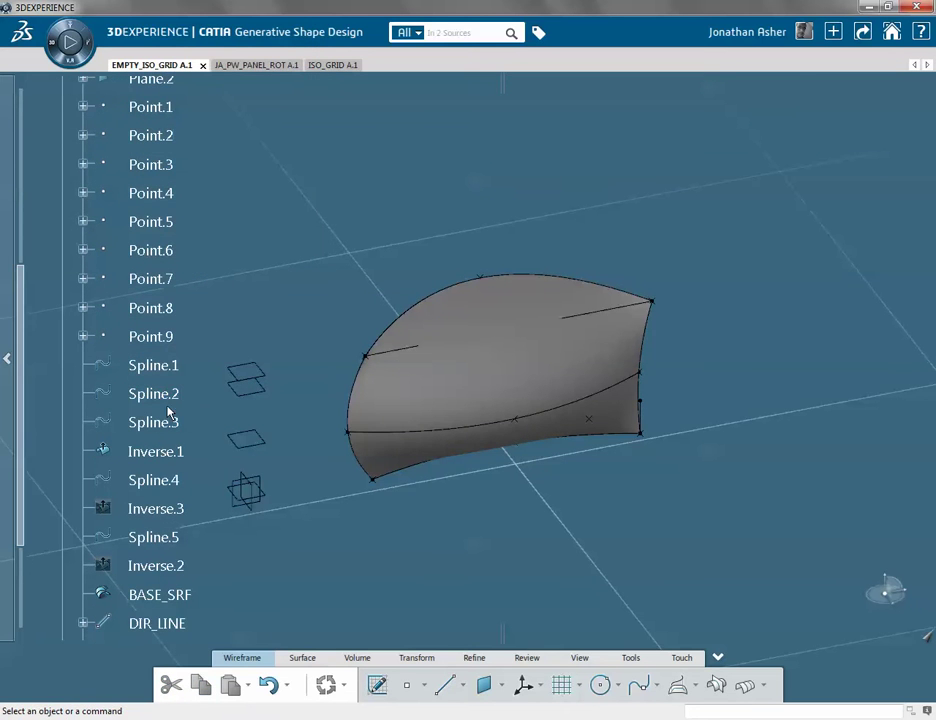
Highlight BASE_SRF from the SURFACE set and examine the surface from a lower angle
scroll(105, 390, down, 2)
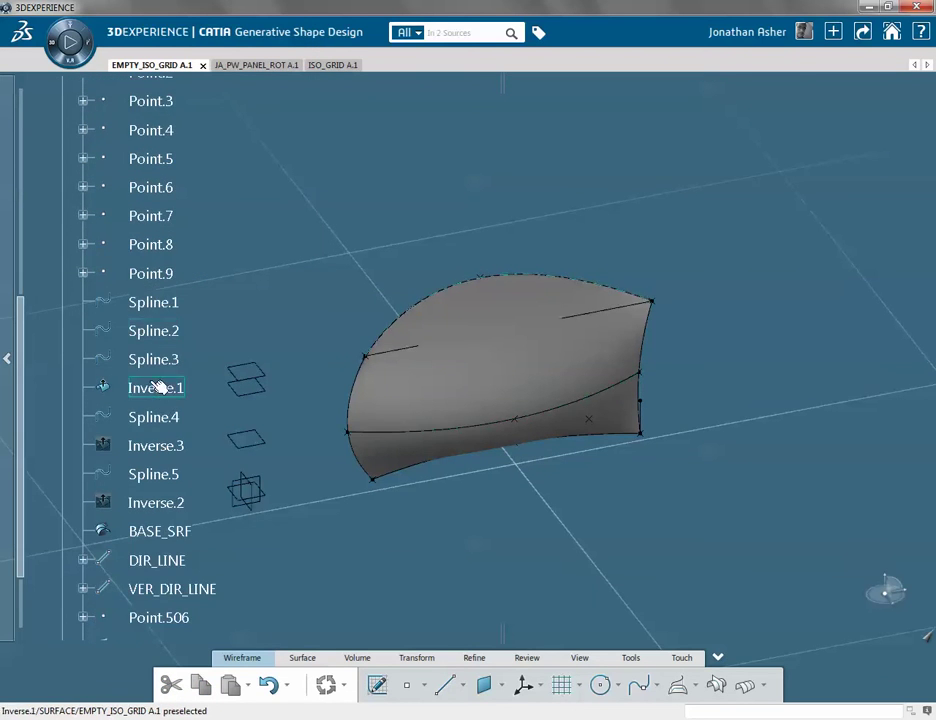
scroll(170, 495, down, 2)
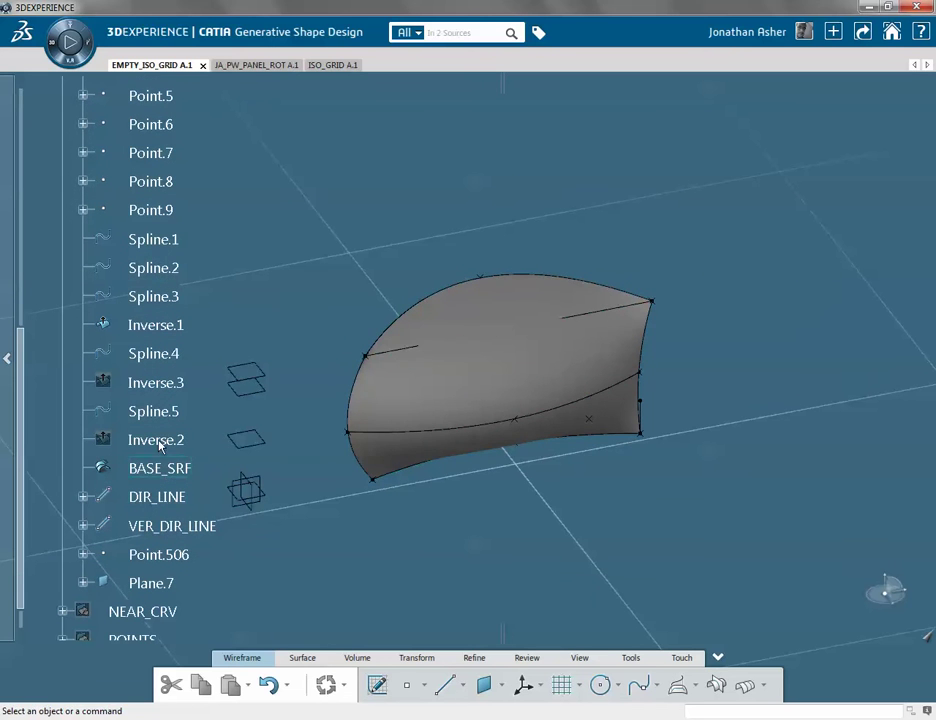
click(155, 468)
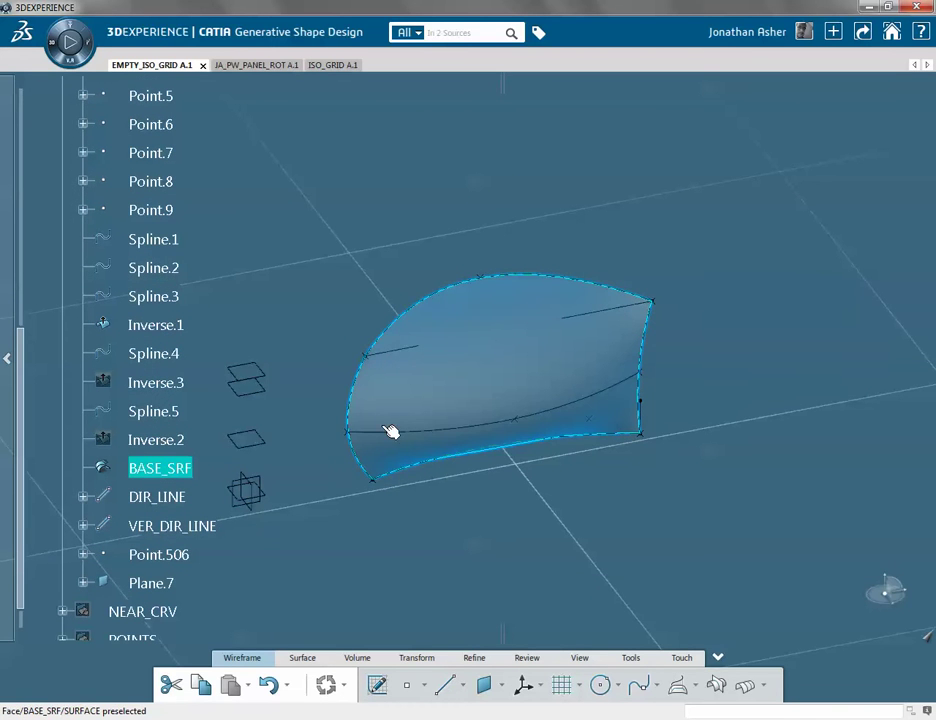
middle_drag(289, 477, 305, 381)
click(243, 268)
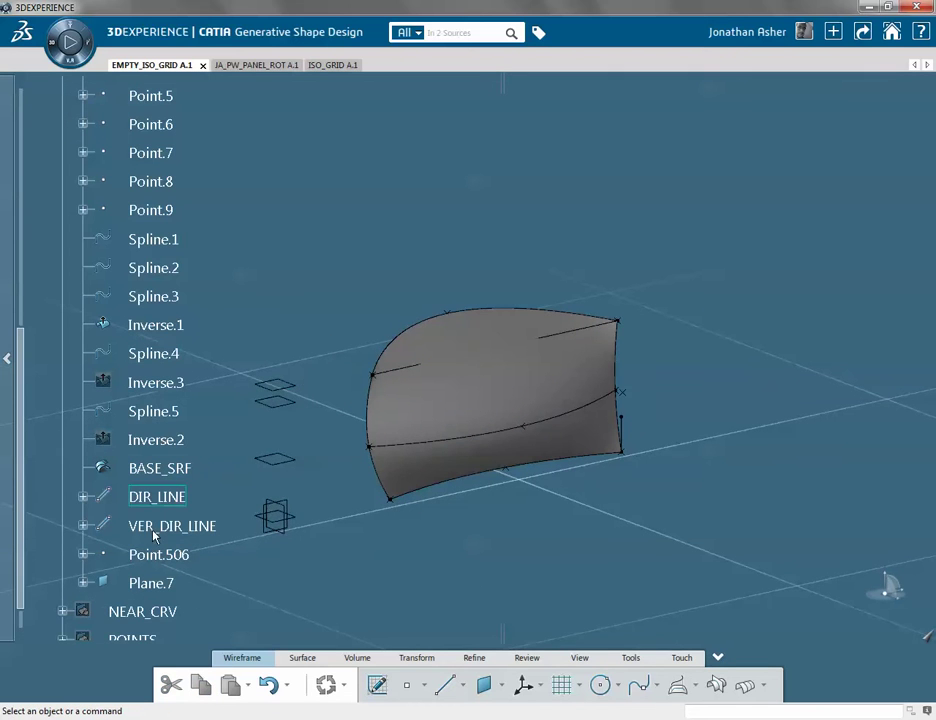
Raise Plane.7 to an offset of 4956 mm from Plane.1
double_click(293, 388)
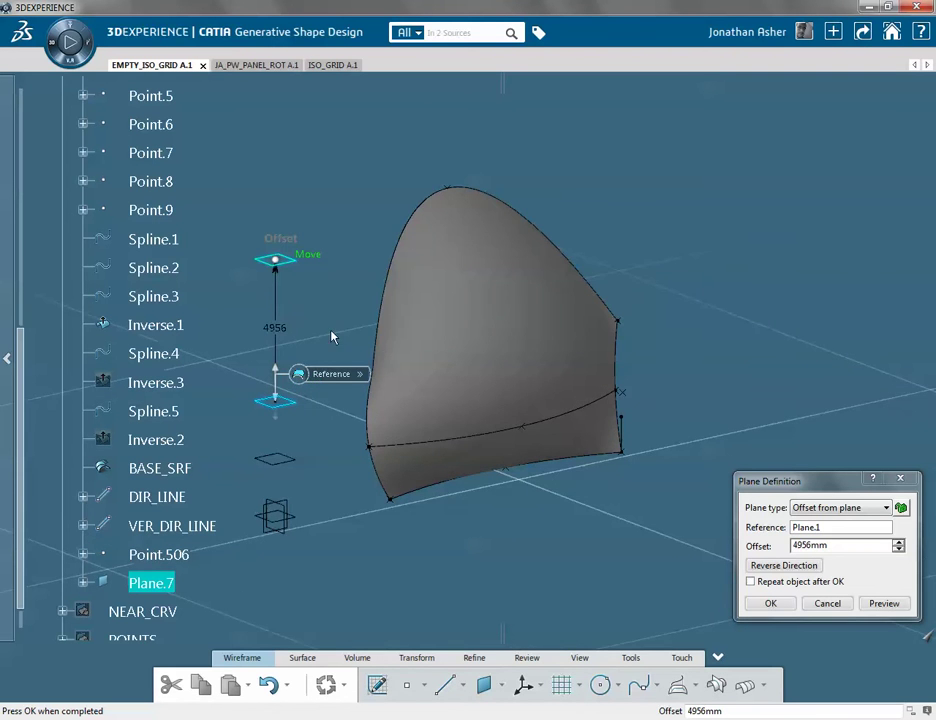
middle_drag(322, 490, 430, 500)
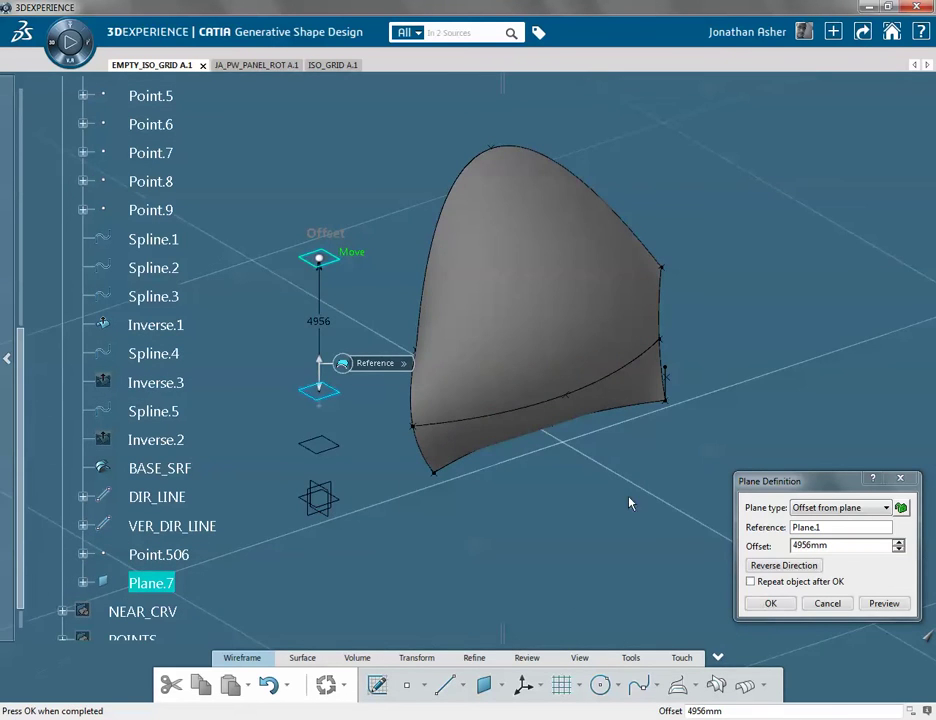
click(770, 603)
Move Point.7 on Plane.1 to about H -4331 mm and V 2447 mm
middle_drag(610, 432, 568, 464)
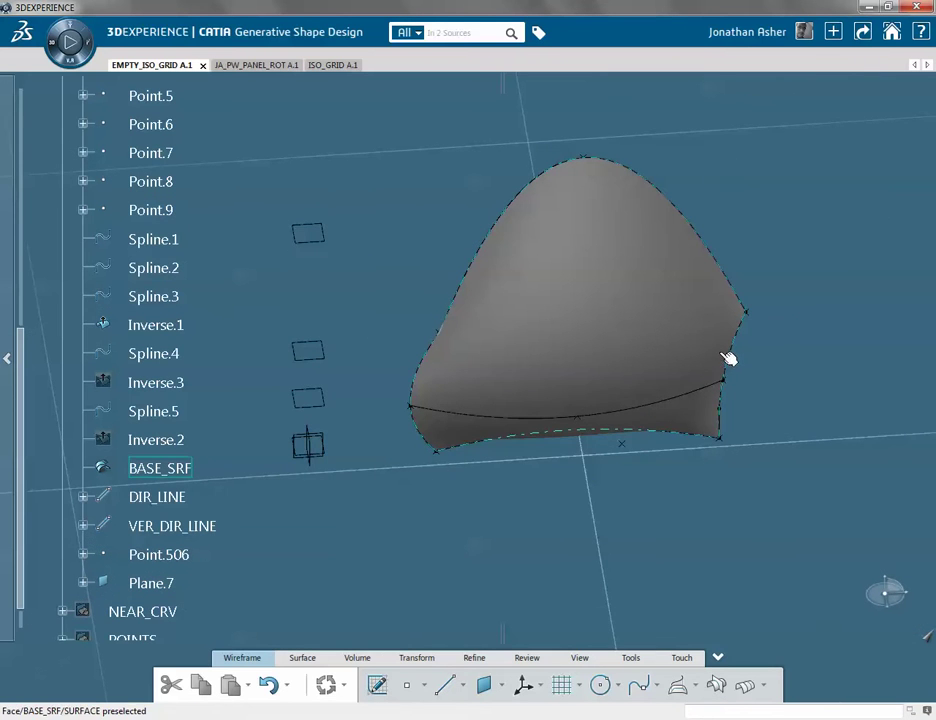
middle_drag(754, 318, 480, 424)
double_click(397, 313)
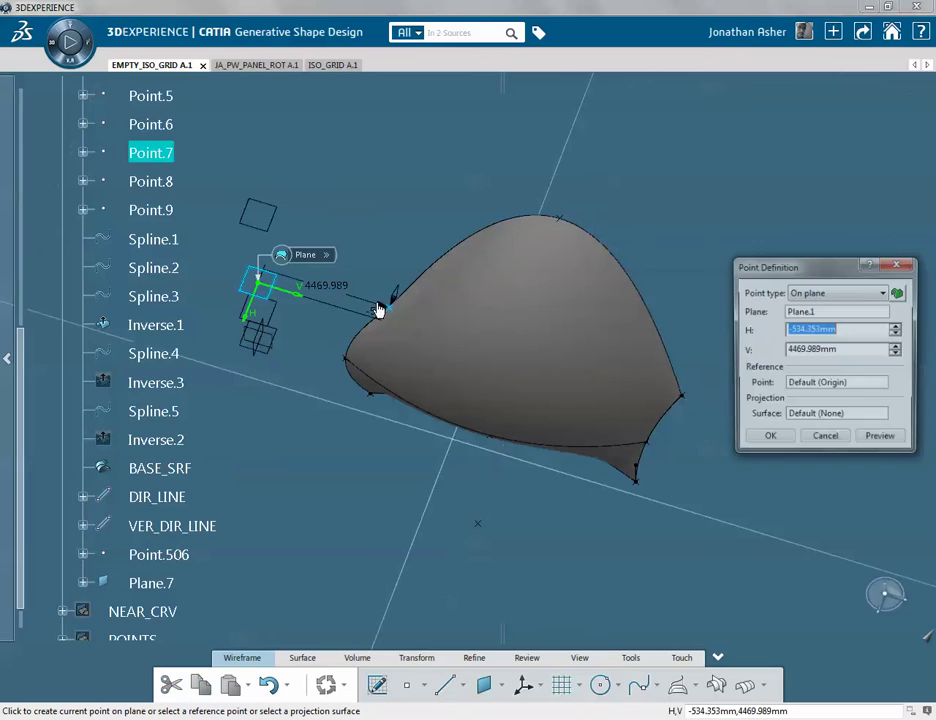
click(387, 198)
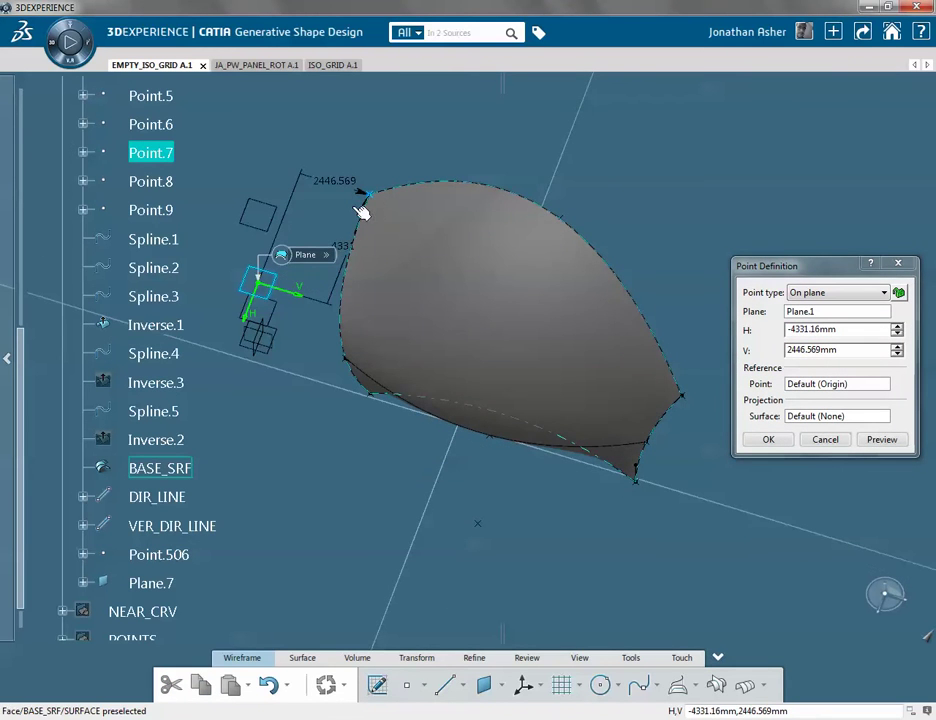
key(Return)
Review the elements of the SURFACE set in the tree and highlight the NEAR_CRV set
middle_drag(403, 211, 307, 391)
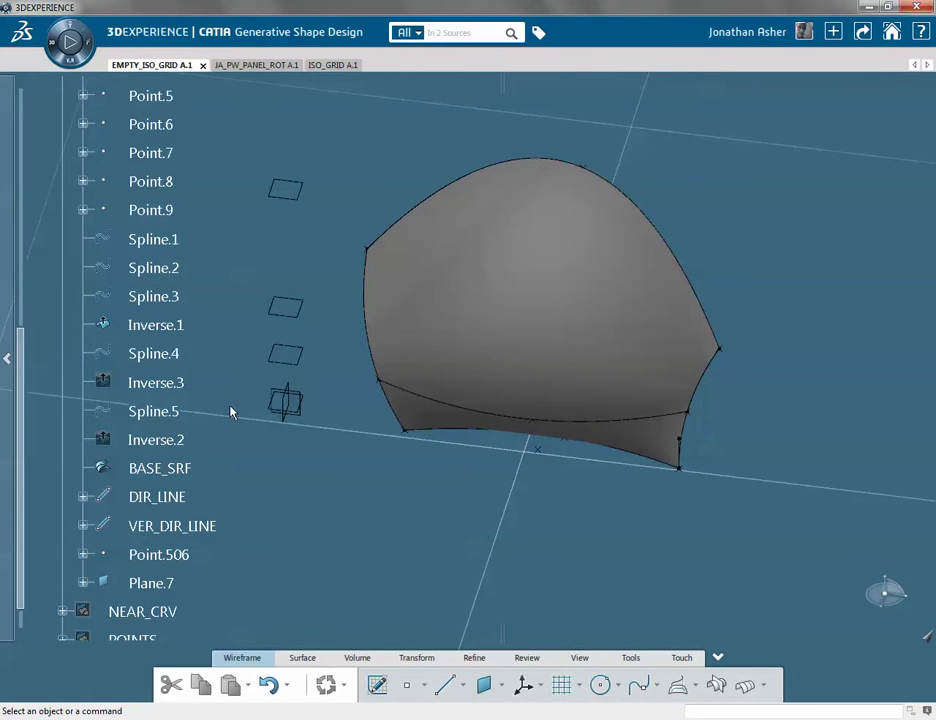
scroll(209, 407, up, 3)
scroll(123, 330, up, 2)
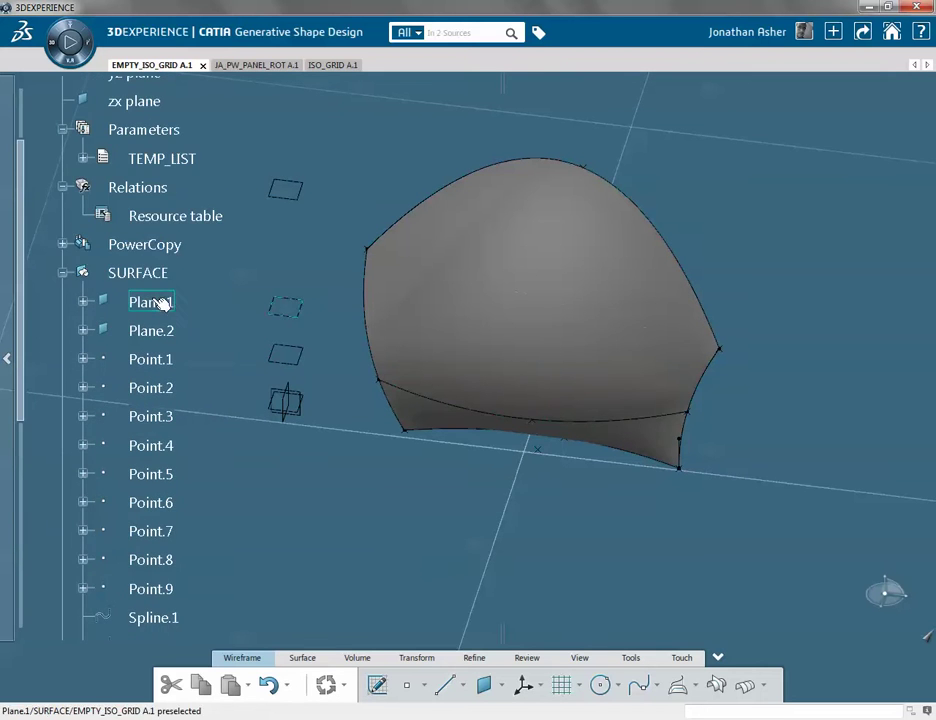
scroll(167, 310, down, 4)
scroll(173, 327, down, 3)
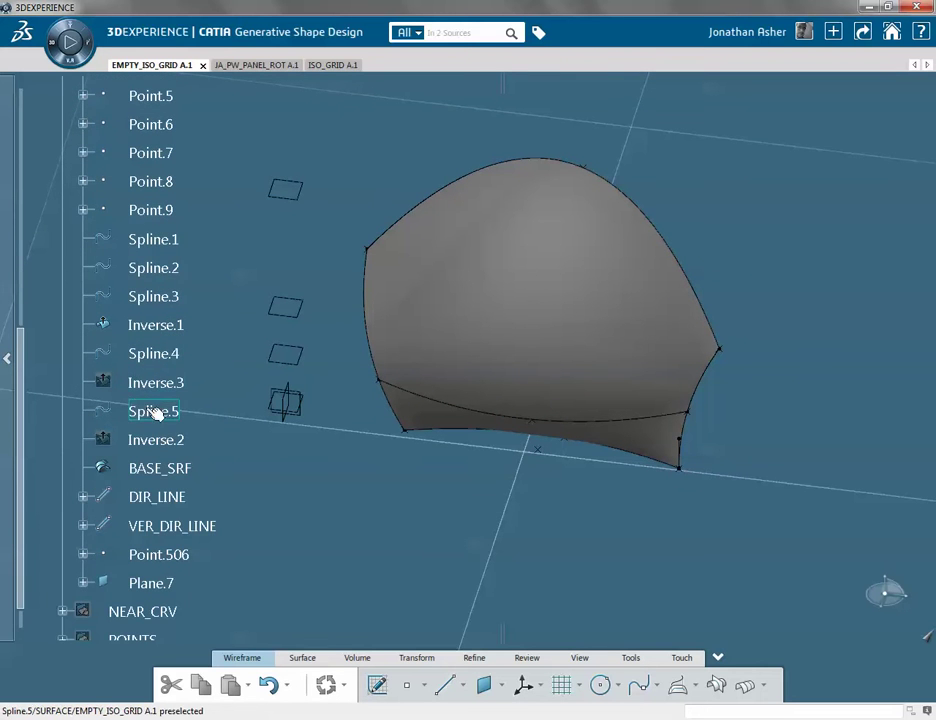
scroll(117, 411, down, 3)
click(130, 485)
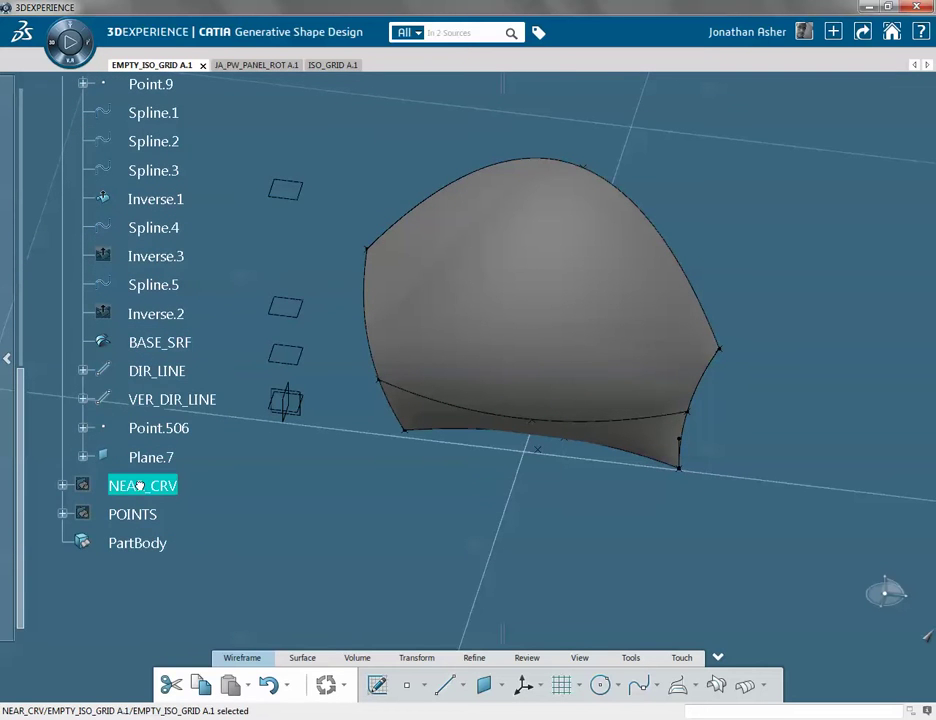
middle_drag(278, 464, 320, 413)
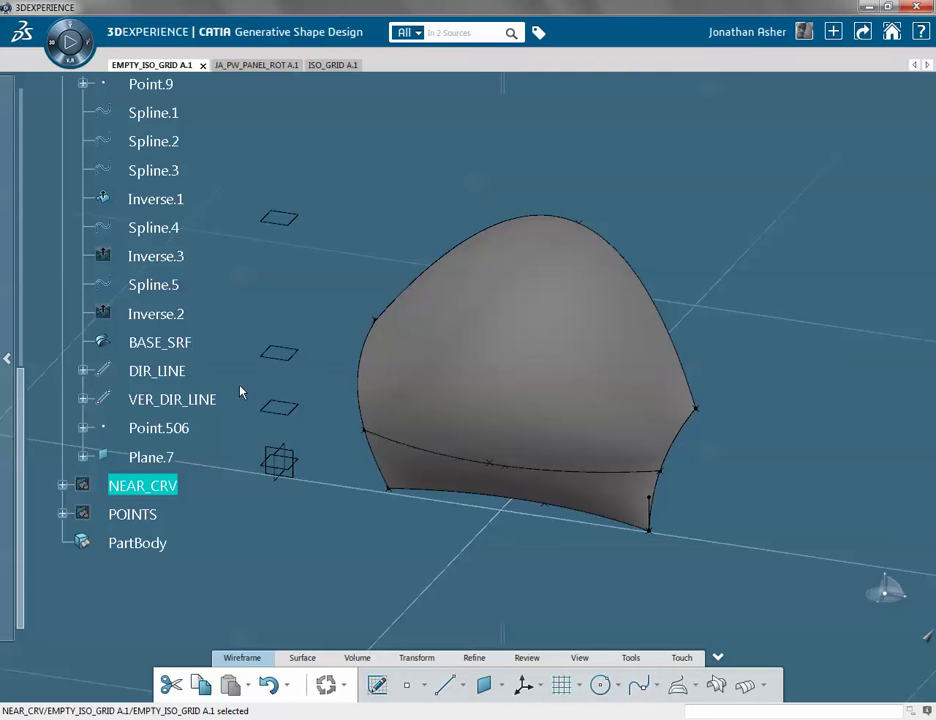
scroll(107, 343, up, 4)
scroll(107, 343, up, 4)
middle_drag(240, 354, 627, 424)
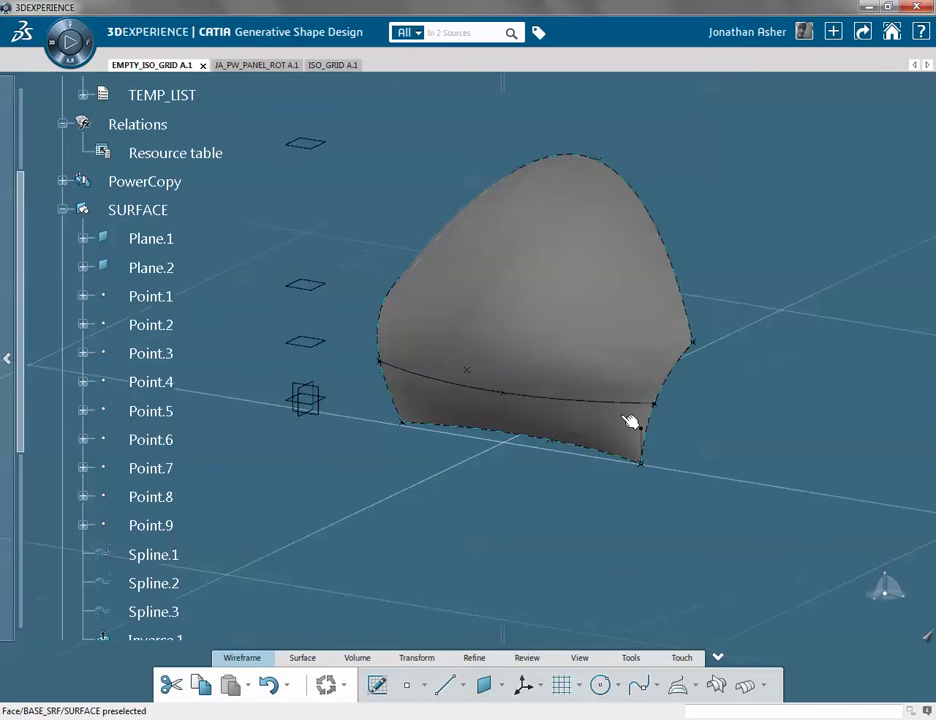
double_click(643, 466)
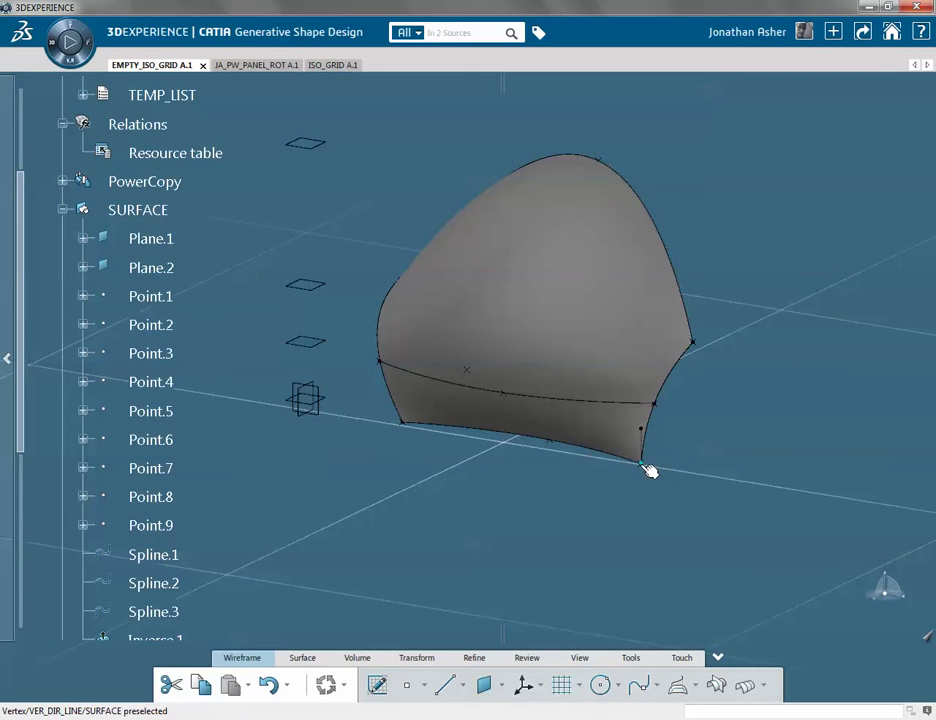
middle_drag(575, 461, 444, 365)
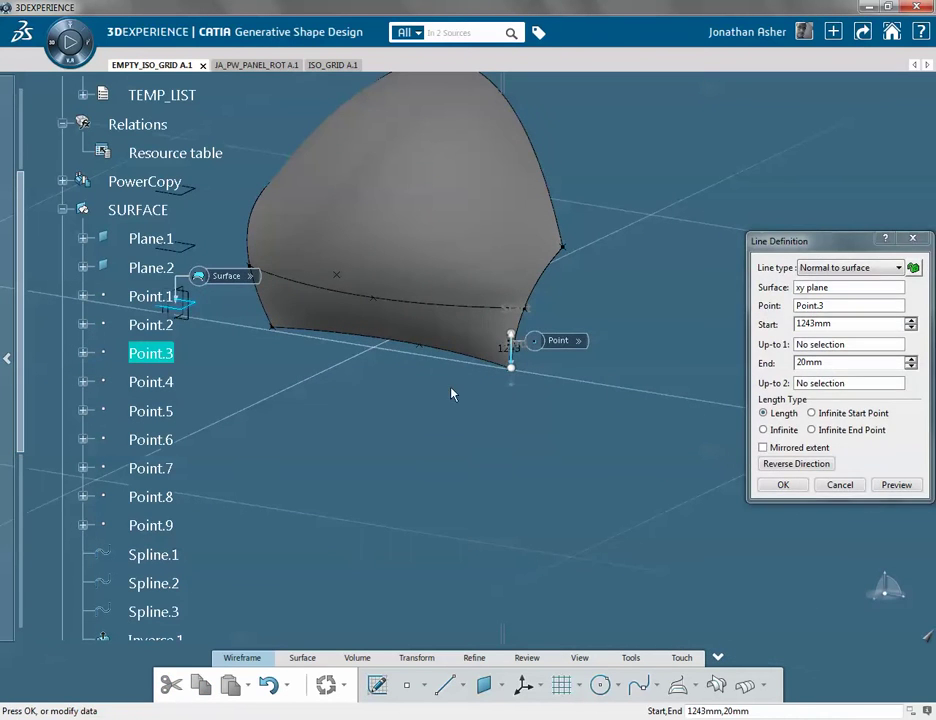
key(Escape)
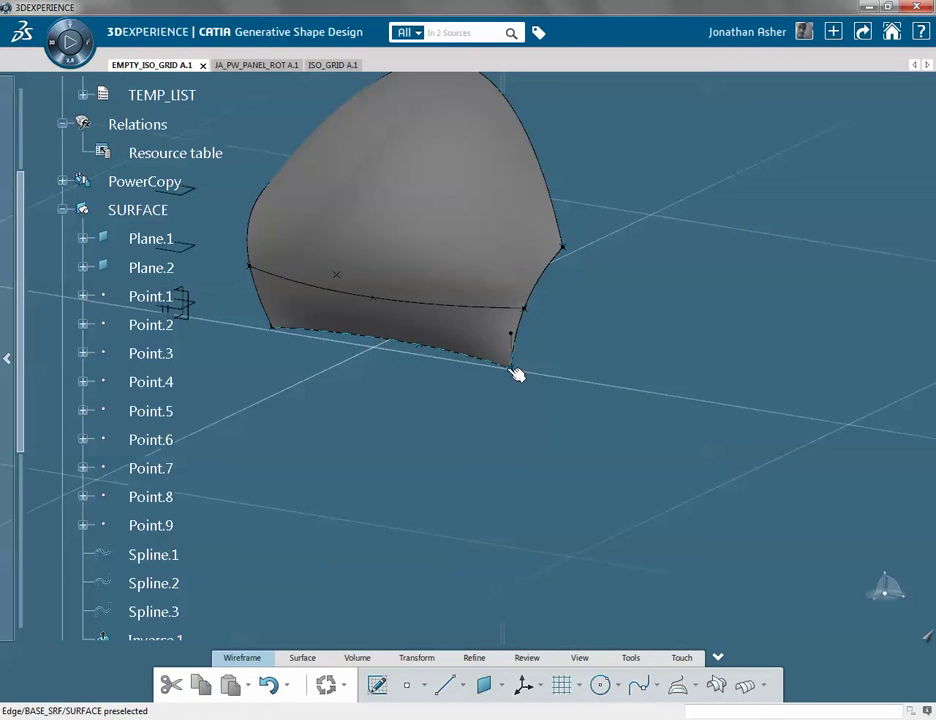
Move Point.3 on the xy plane to about H -1103 mm and V 14205 mm
middle_drag(516, 380, 456, 312)
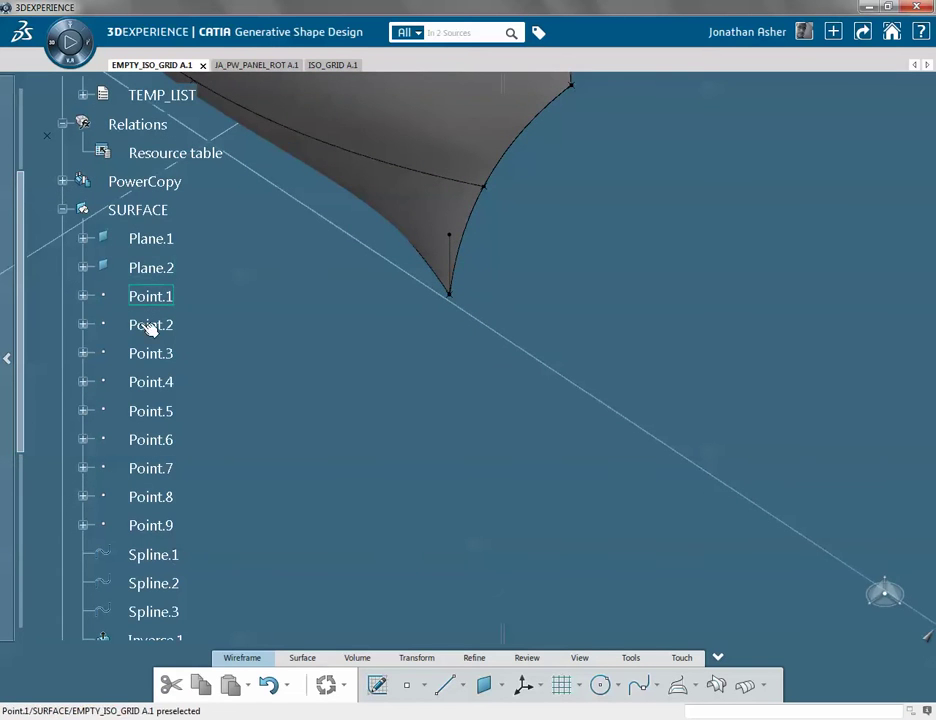
double_click(135, 352)
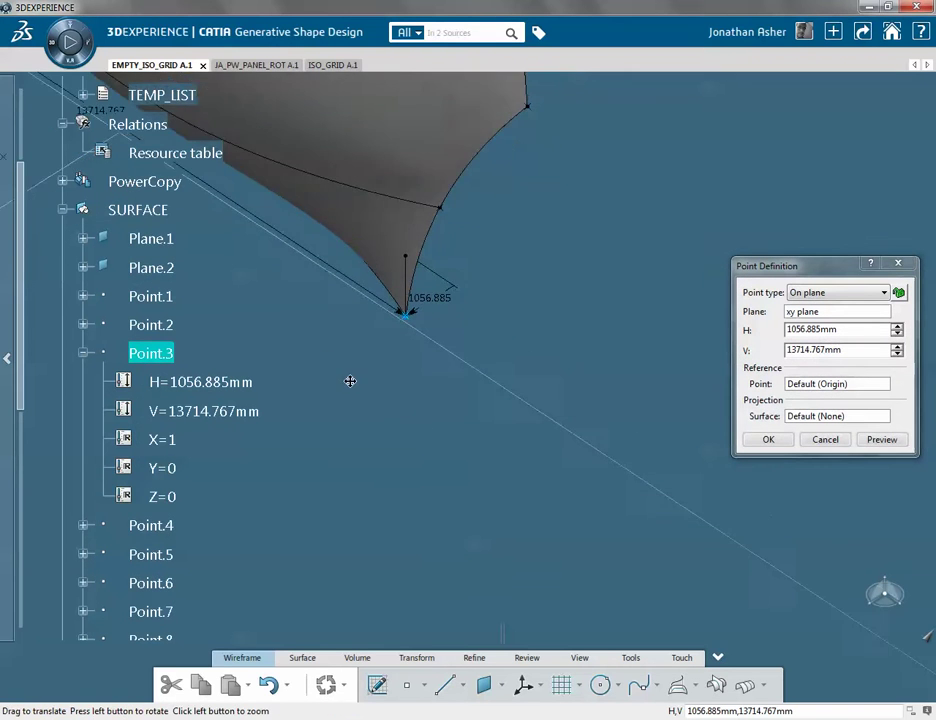
click(436, 355)
key(Return)
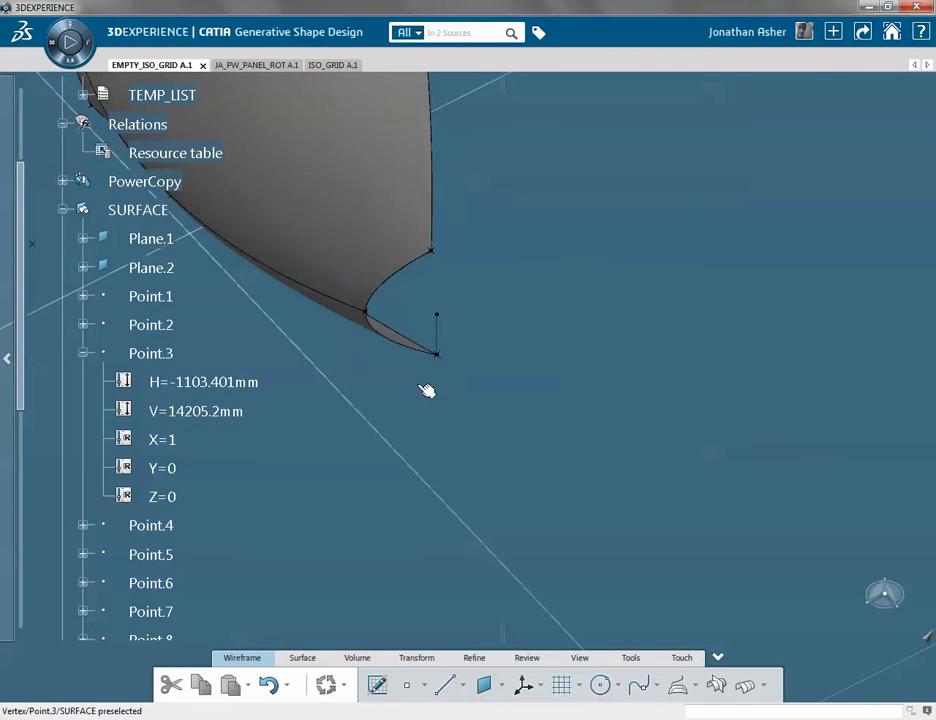
Raise Plane.2 to an offset of 2874 mm from the xy plane
middle_drag(428, 388, 365, 288)
double_click(145, 267)
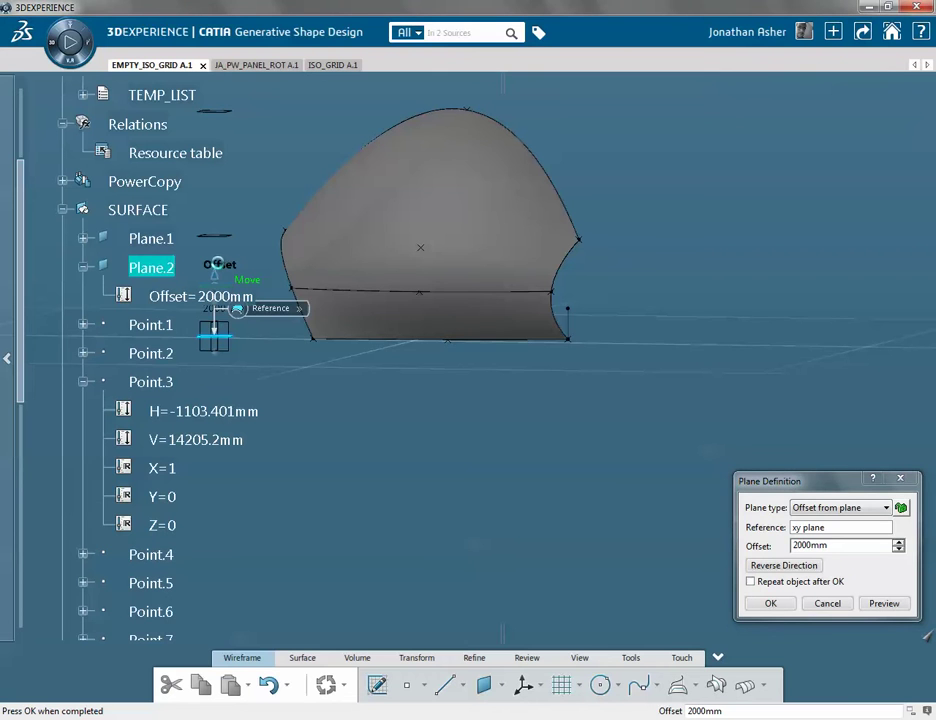
drag(218, 263, 216, 242)
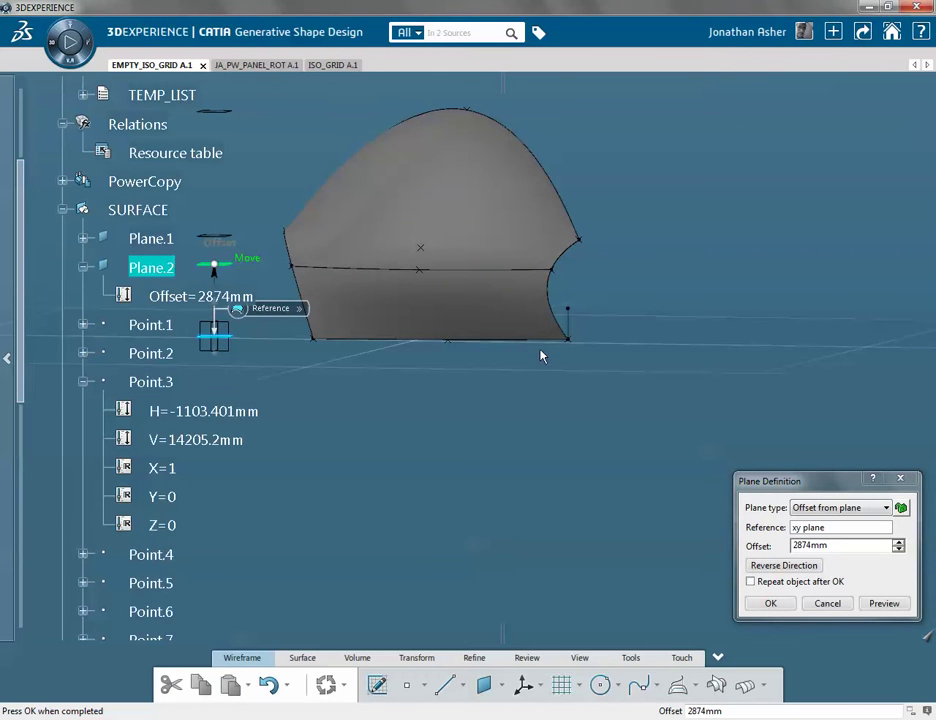
key(Return)
Collapse the expanded Point.3 and Plane.2 entries in the tree
middle_drag(591, 461, 459, 456)
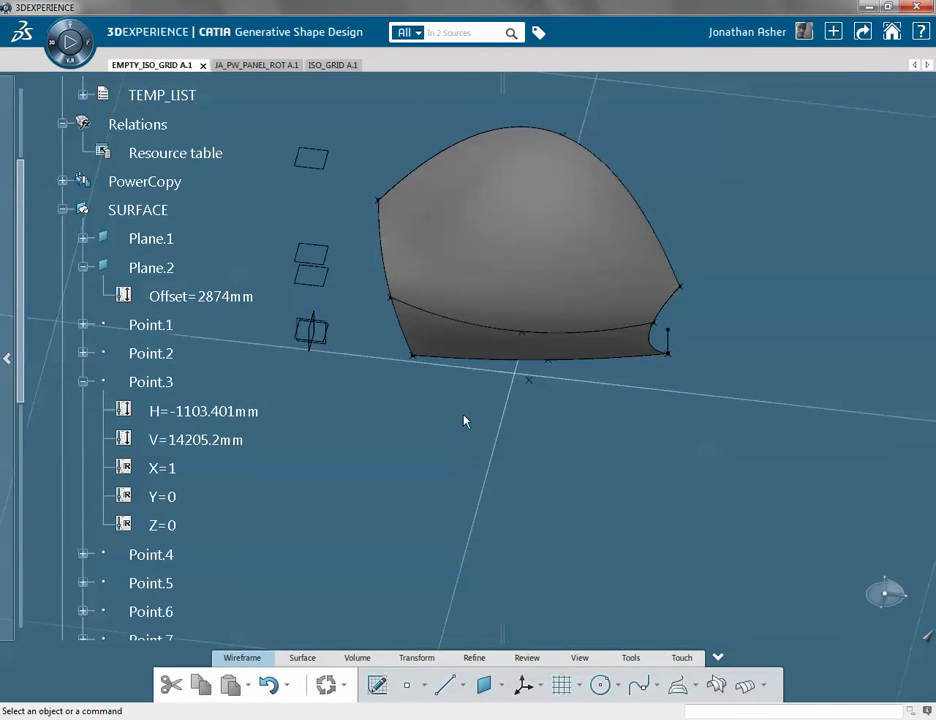
click(83, 381)
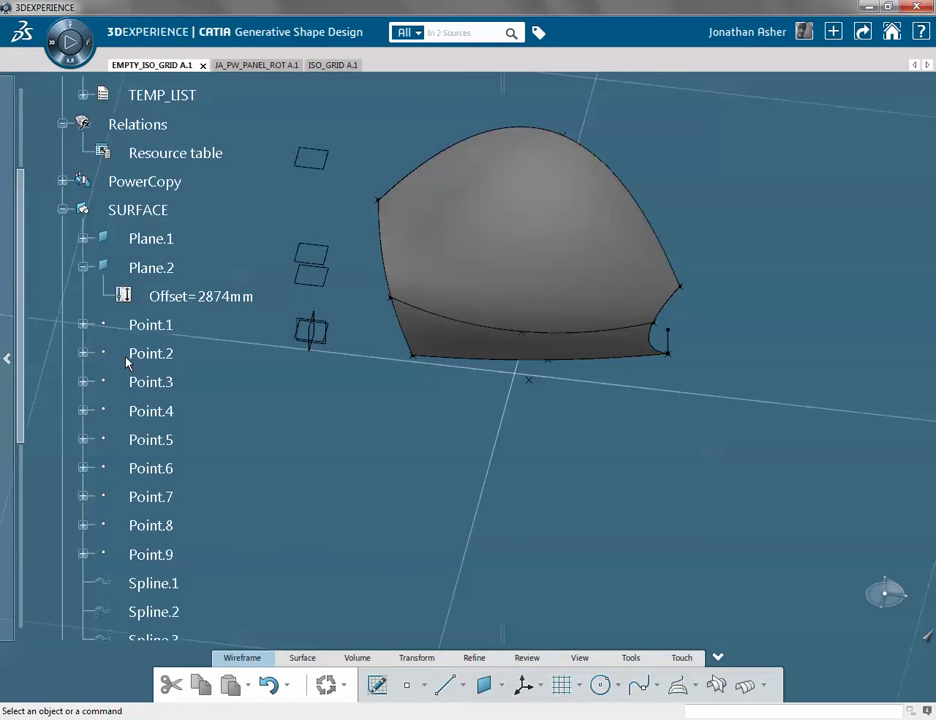
click(83, 267)
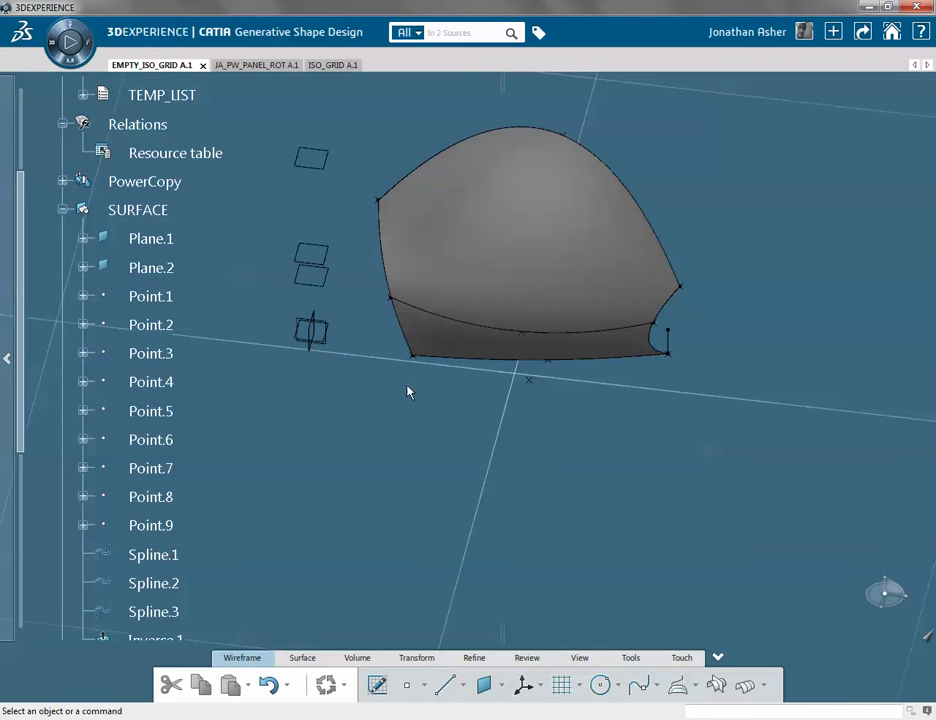
Select Inverse.3 and Inverse.2 together in the SURFACE set
scroll(406, 388, down, 3)
click(185, 447)
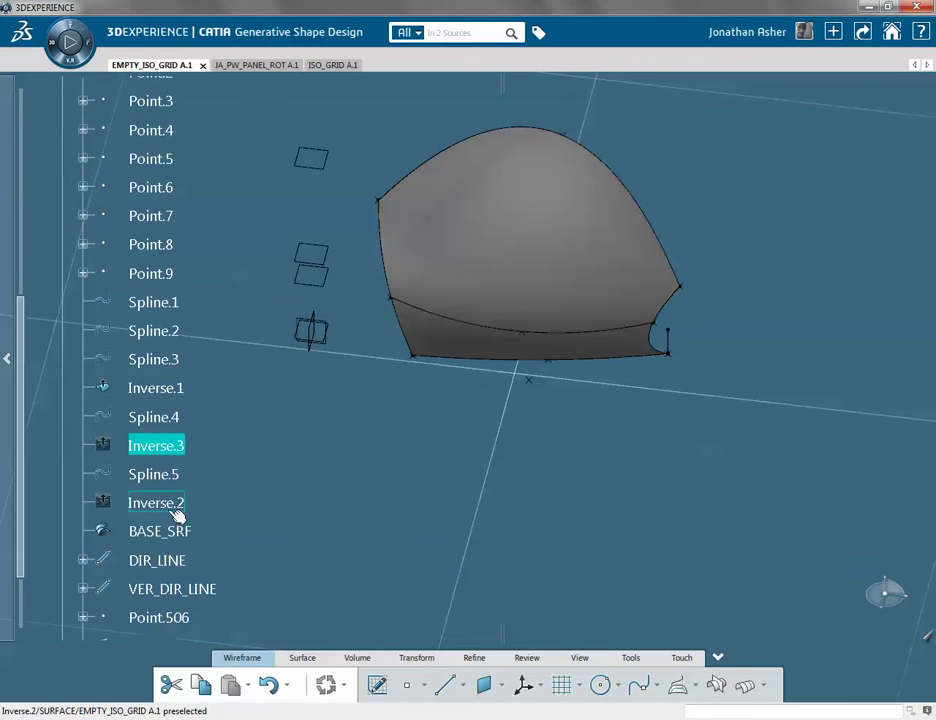
scroll(243, 493, down, 1)
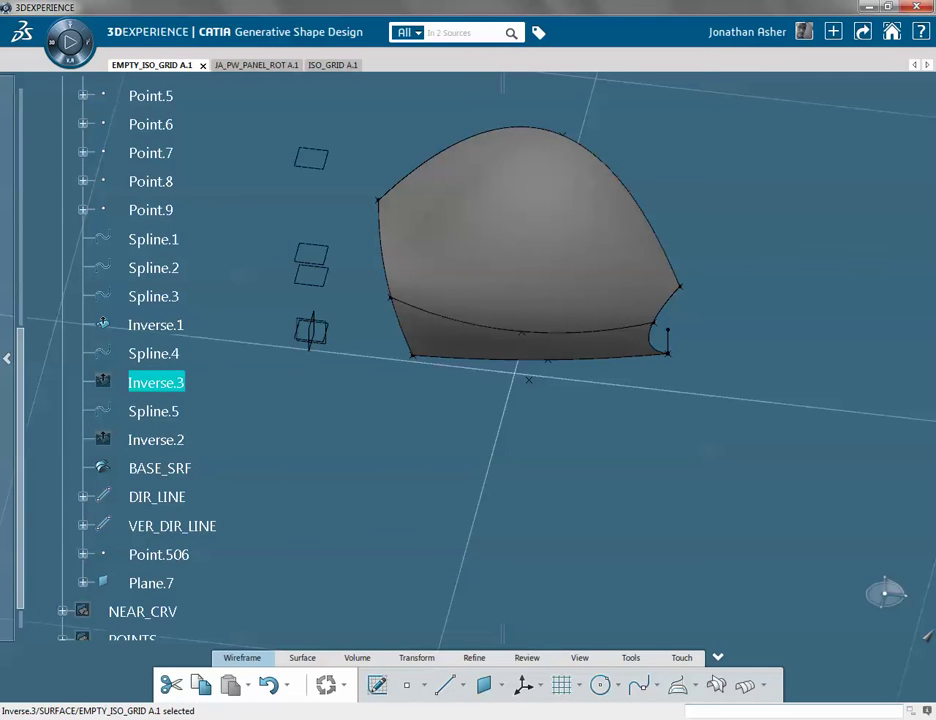
click(802, 719)
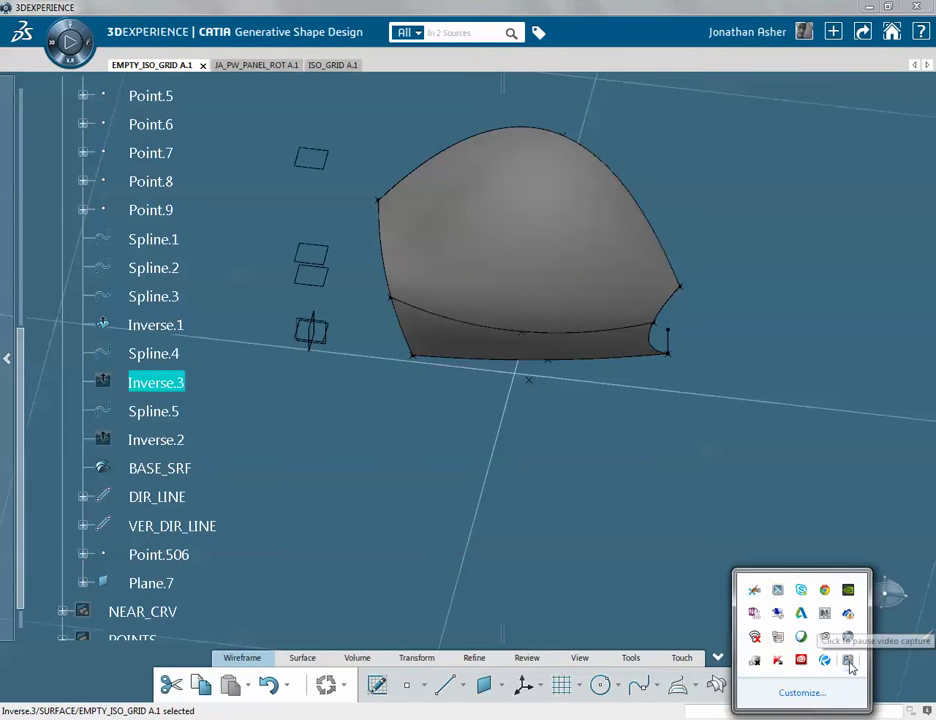
click(599, 605)
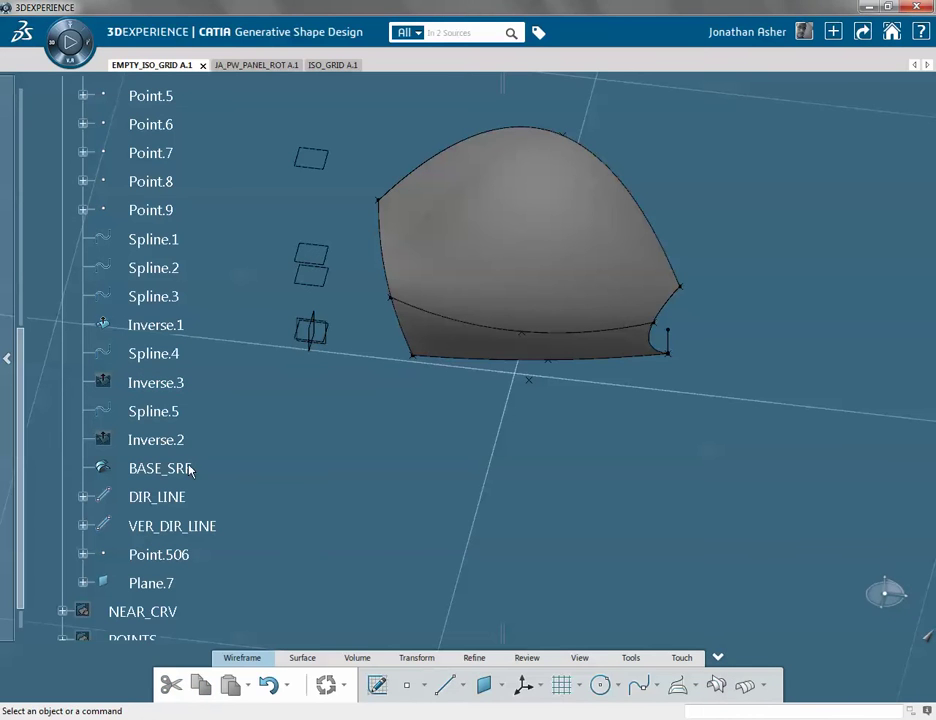
click(174, 381)
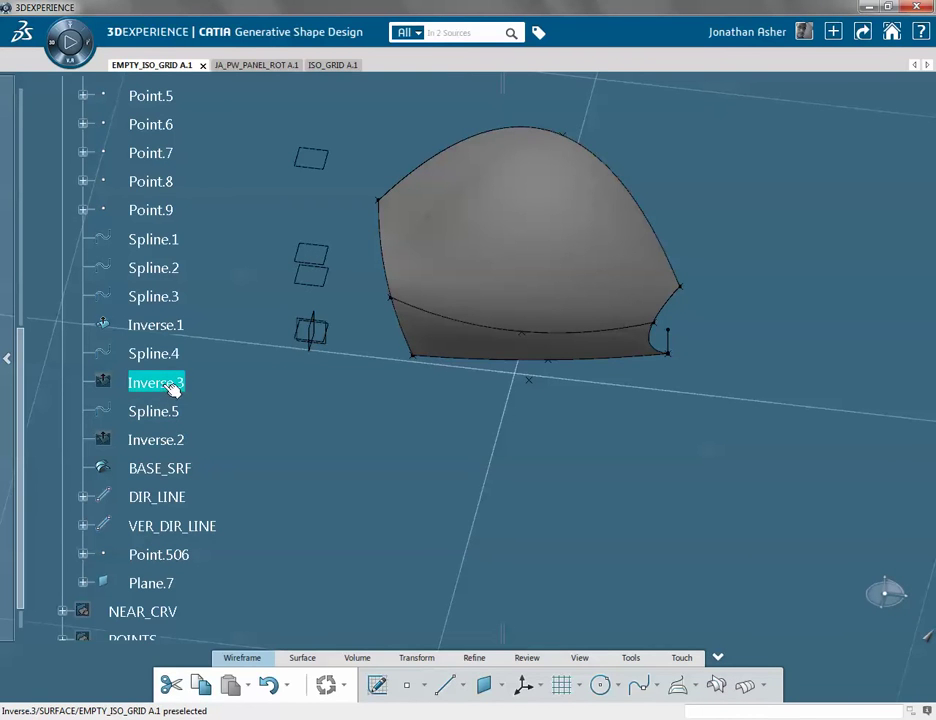
ctrl+click(156, 441)
scroll(170, 420, up, 3)
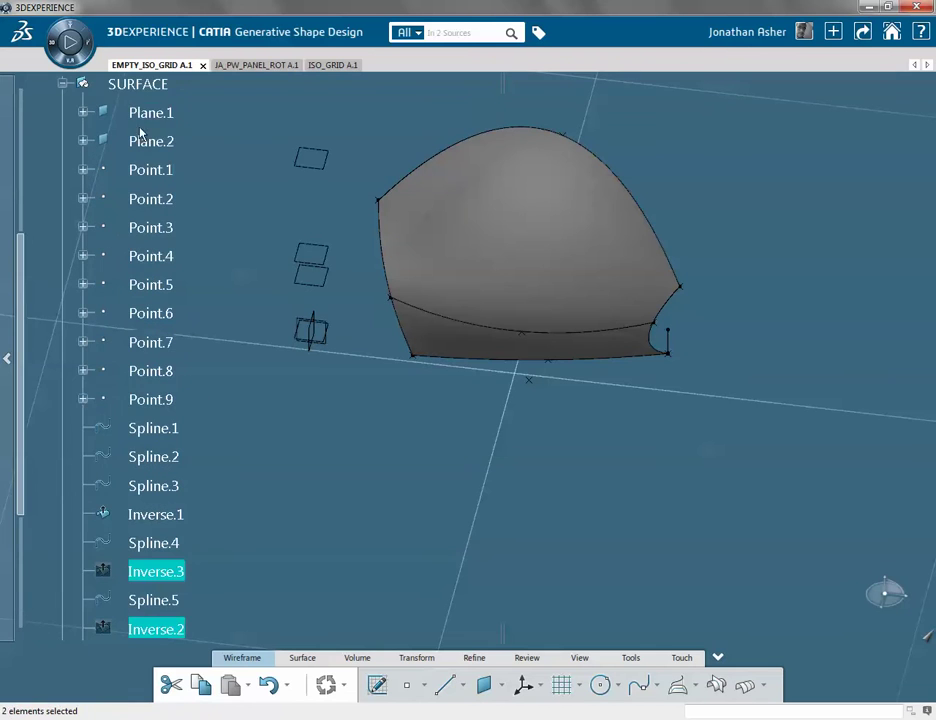
Delete Inverse.3, Inverse.2 and Inverse.1 from the SURFACE set
scroll(158, 541, down, 1)
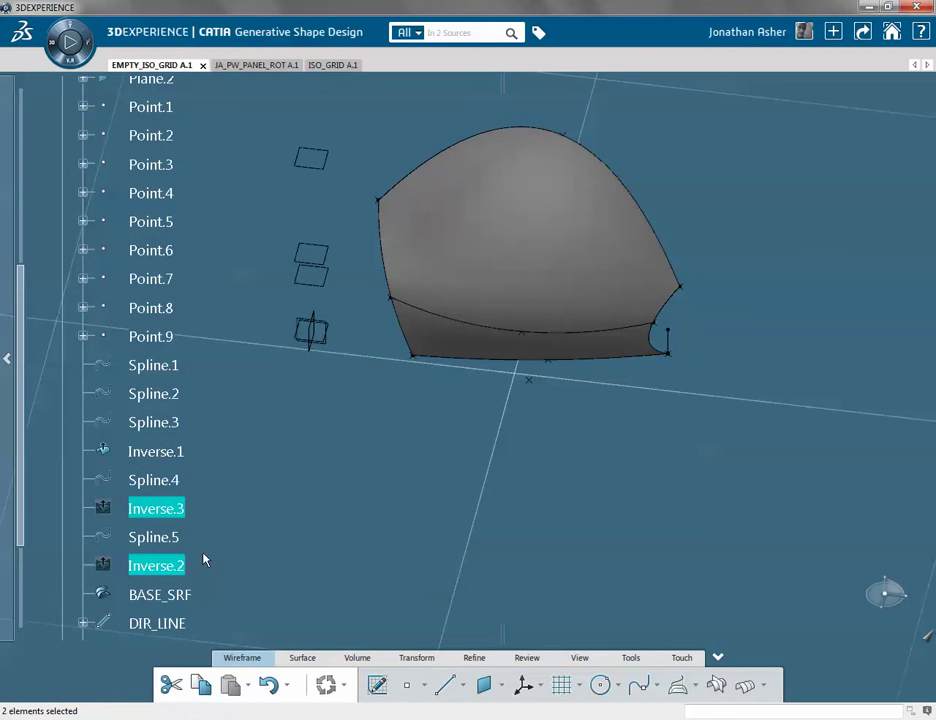
scroll(203, 559, down, 1)
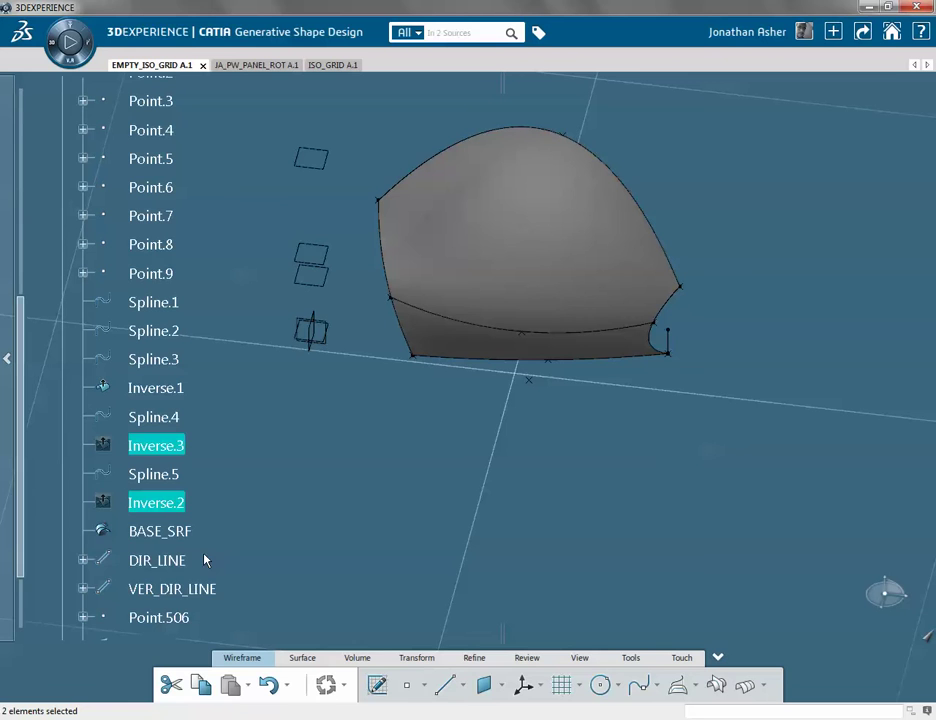
key(Delete)
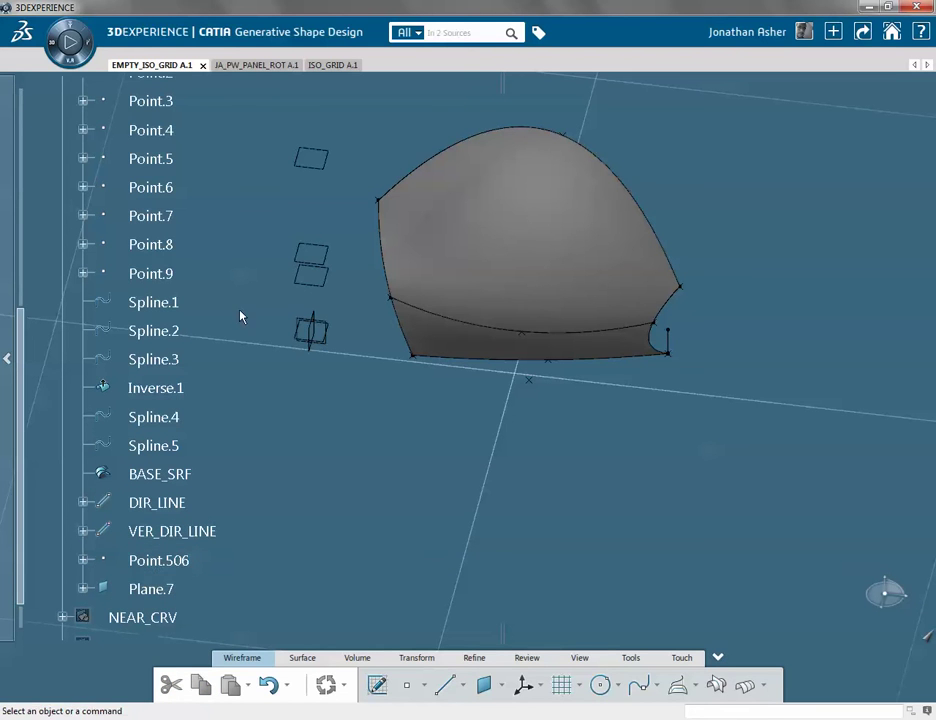
click(160, 389)
key(Delete)
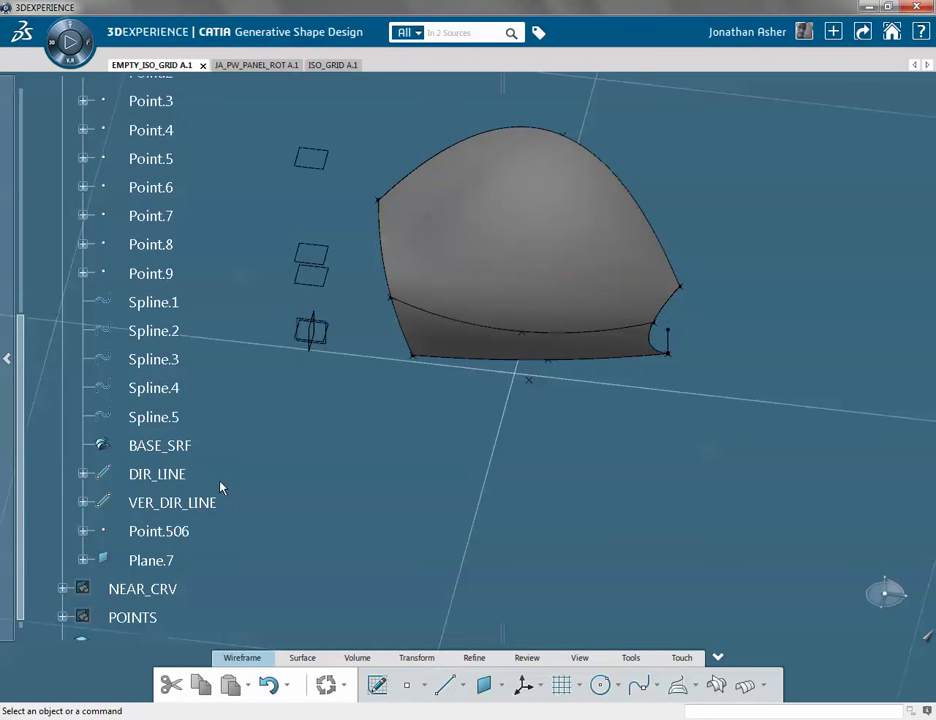
Collapse the SURFACE set in the tree and check the NEAR_CRV set below it
scroll(221, 487, up, 7)
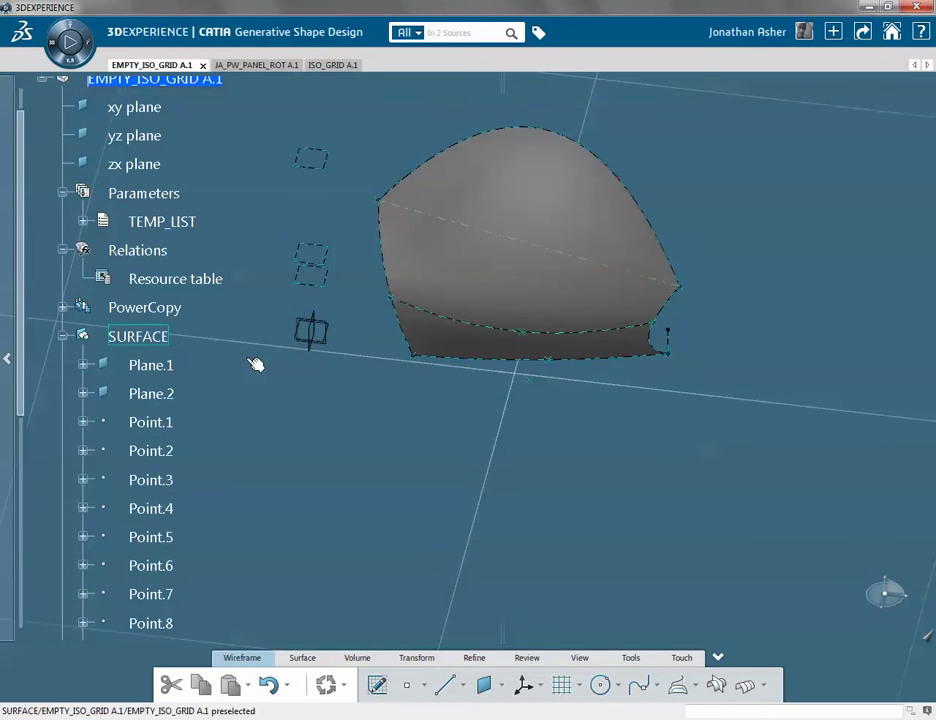
click(140, 338)
middle_drag(280, 436, 271, 451)
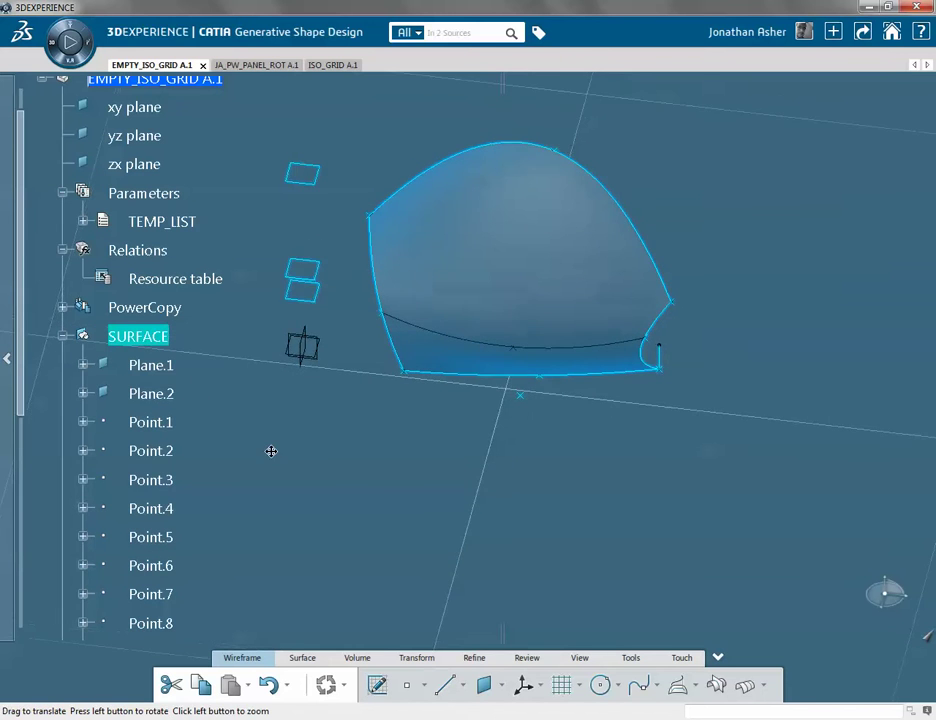
click(62, 336)
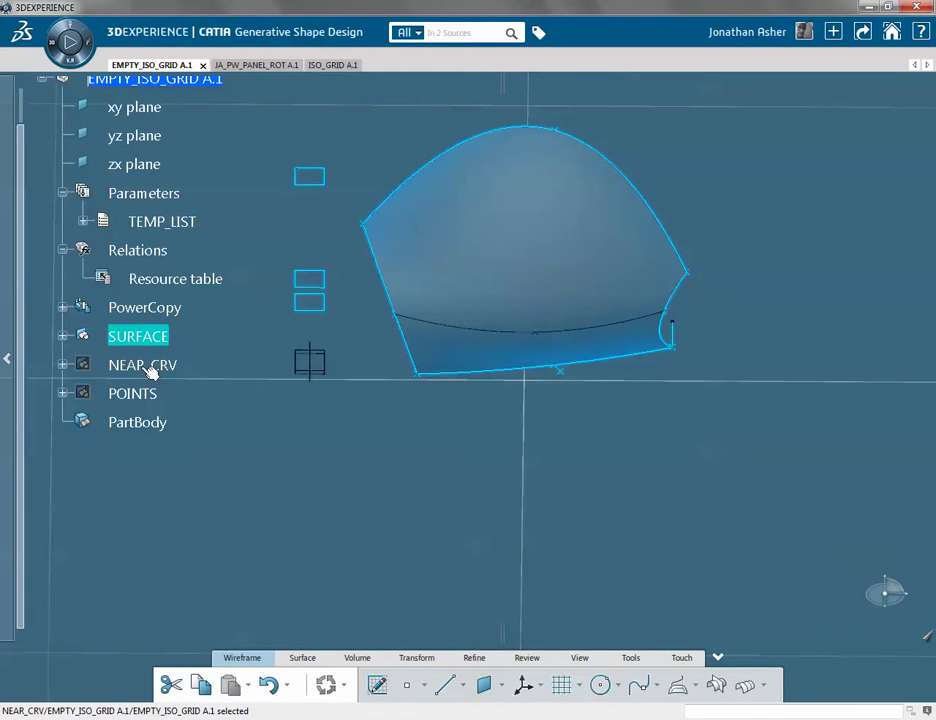
click(146, 366)
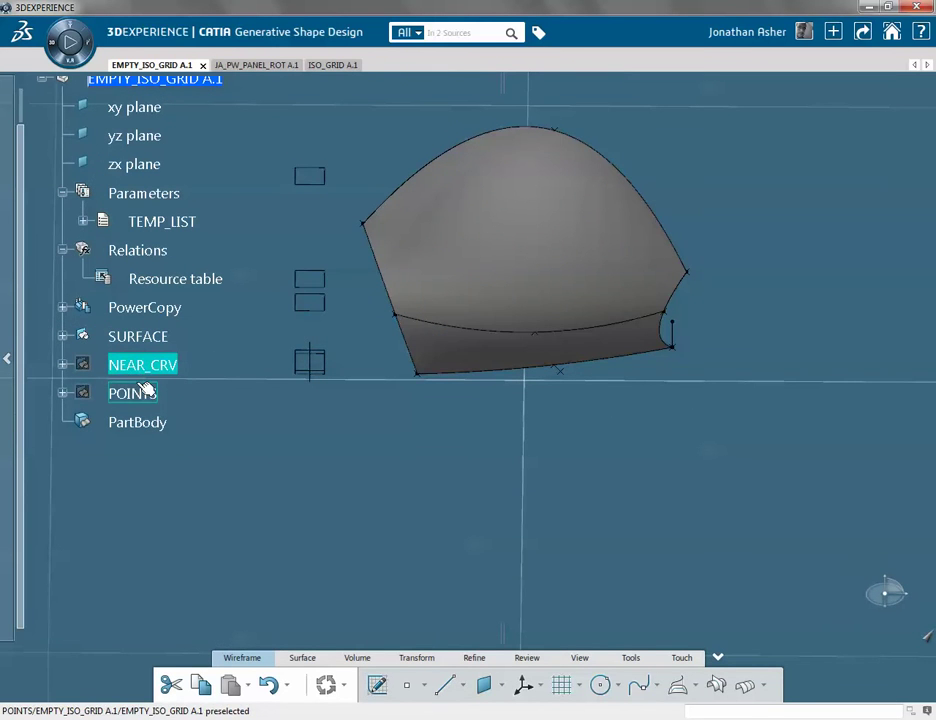
click(299, 426)
middle_drag(299, 426, 336, 305)
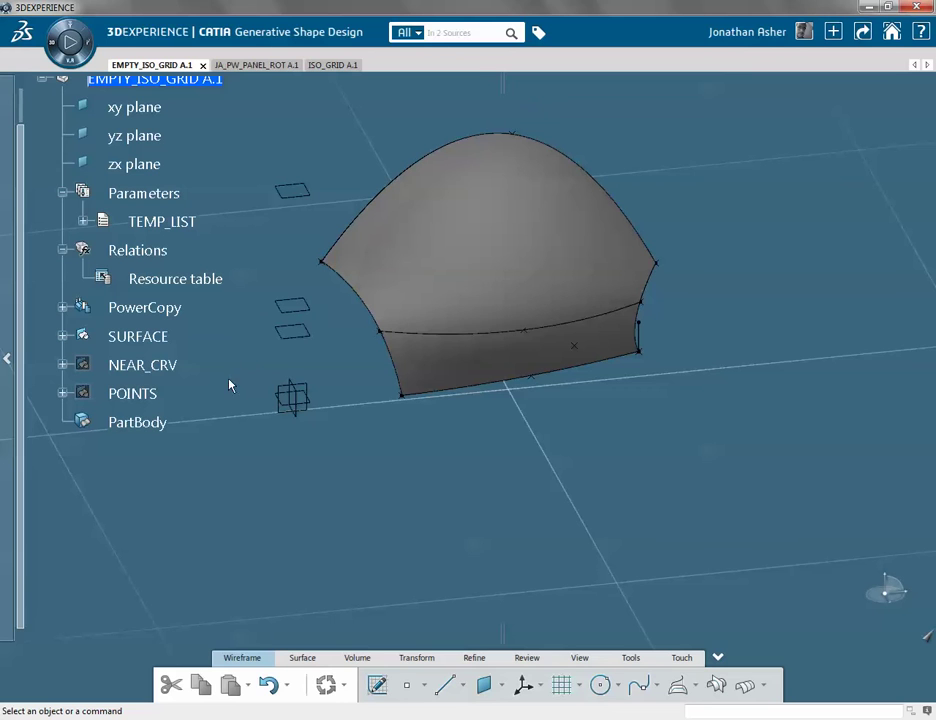
Show the hidden POINTS set, expand it and define its SMART_DIVIDES set as the work object
right_click(132, 395)
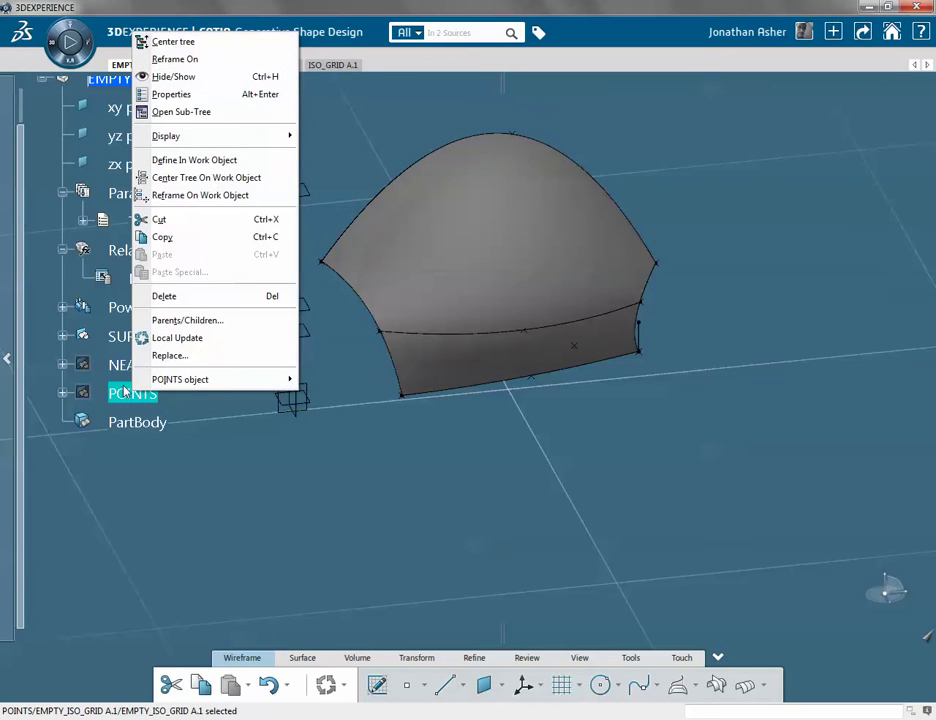
click(182, 77)
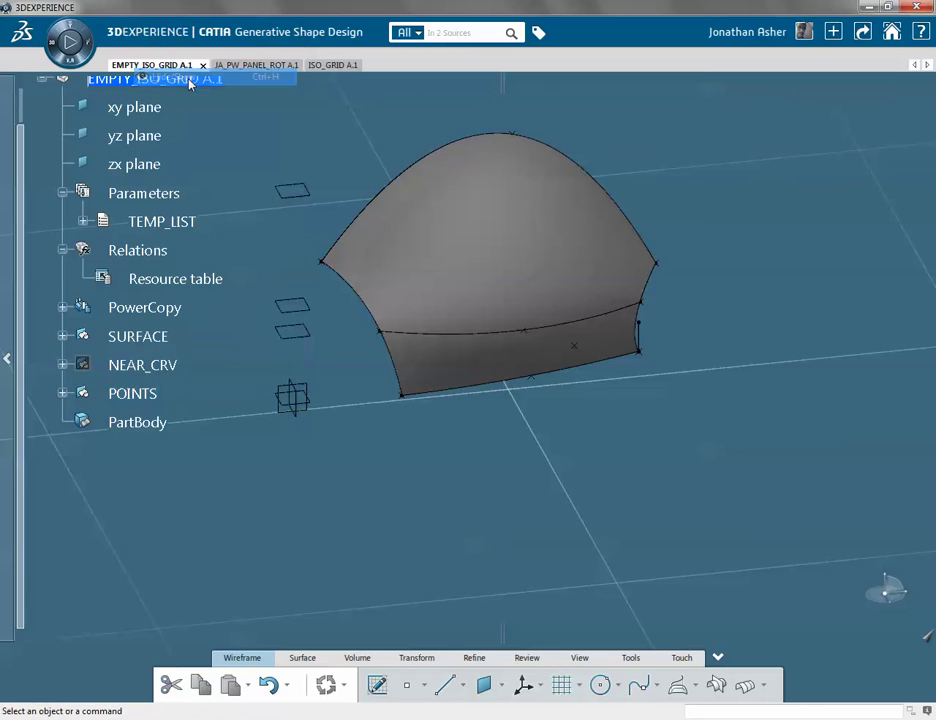
click(66, 394)
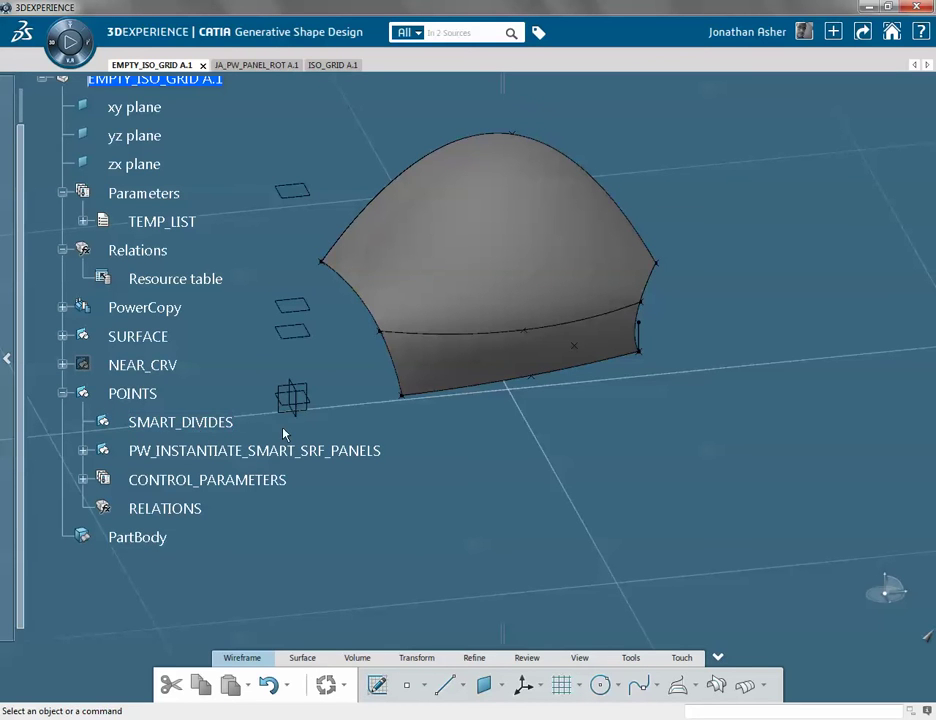
right_click(188, 425)
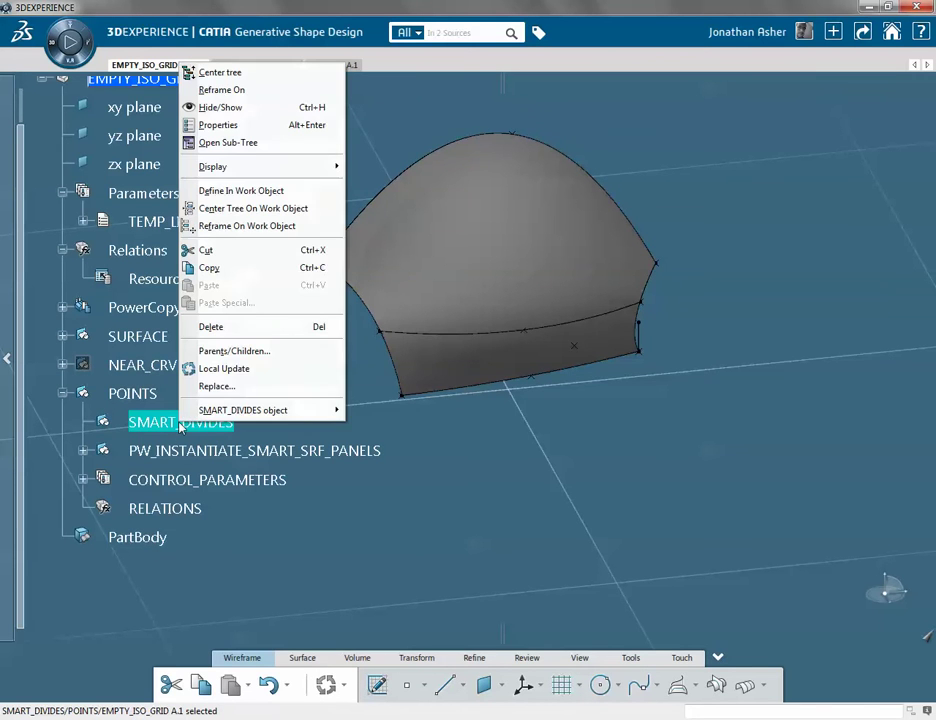
click(262, 192)
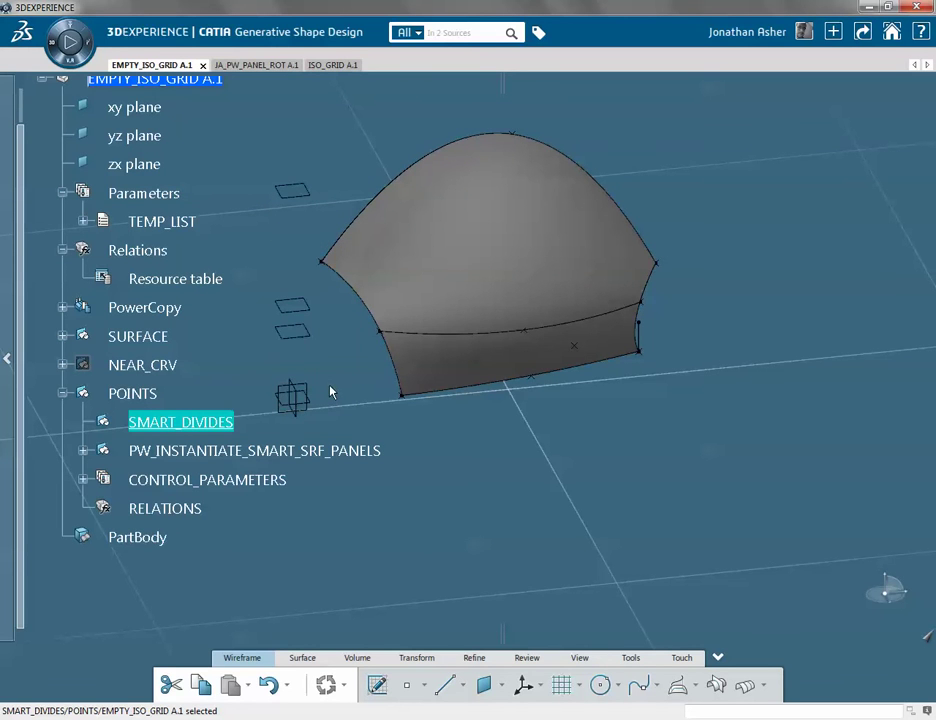
Start an Instantiation From Representation and search the database for "SMART DIVIDE"
click(630, 657)
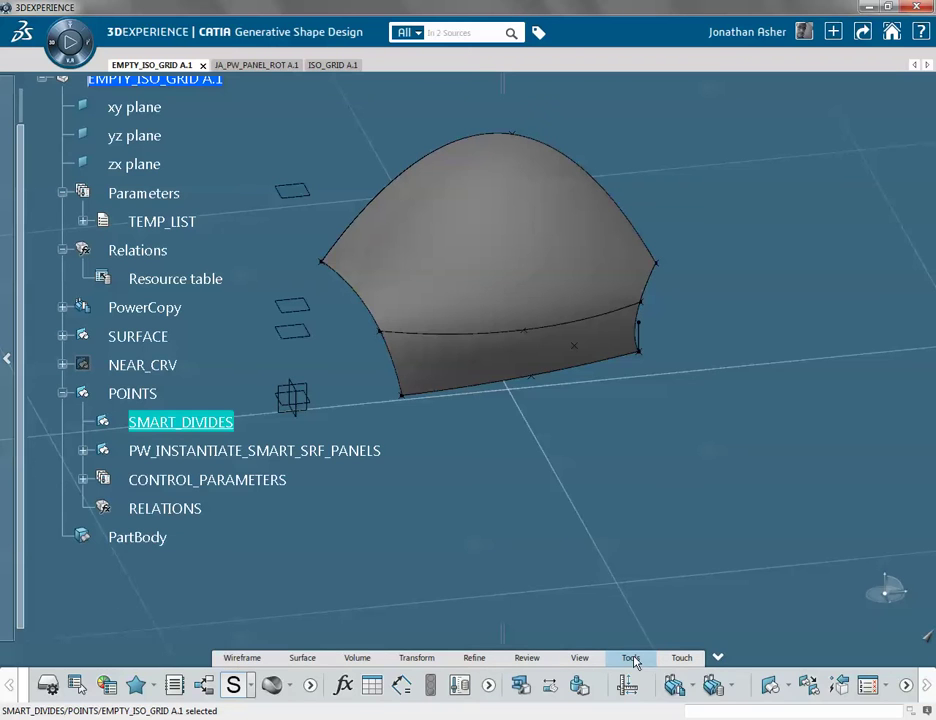
click(731, 686)
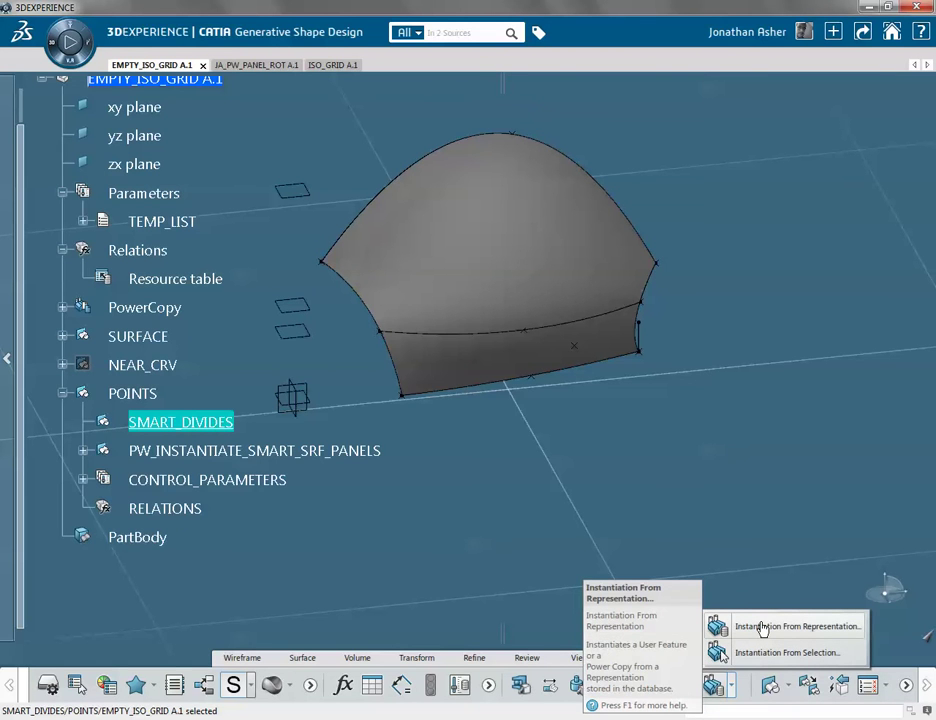
click(717, 616)
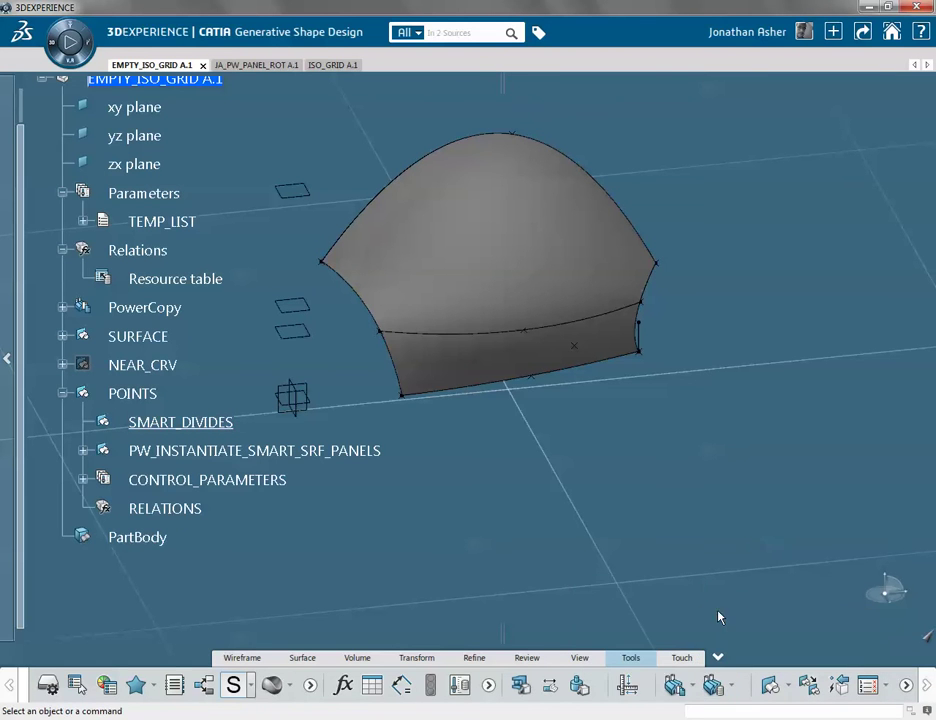
click(733, 688)
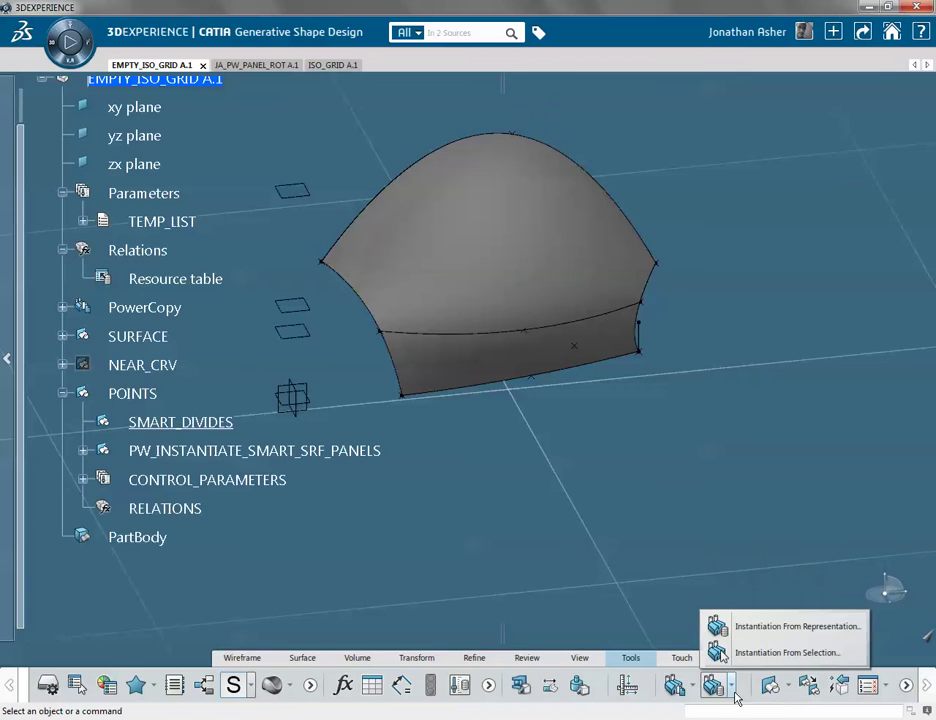
click(778, 628)
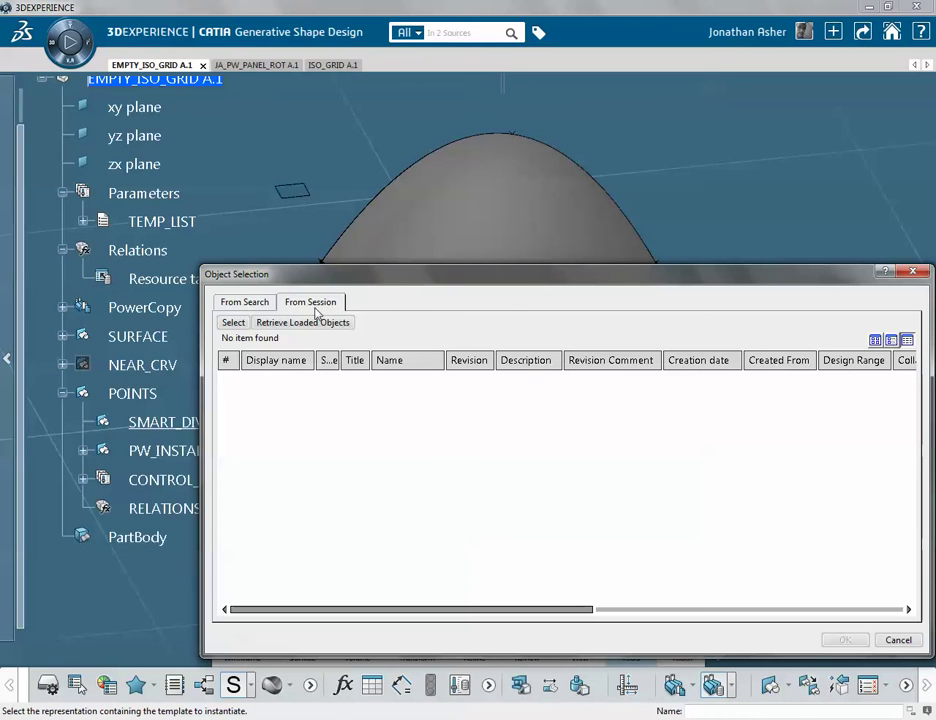
click(244, 302)
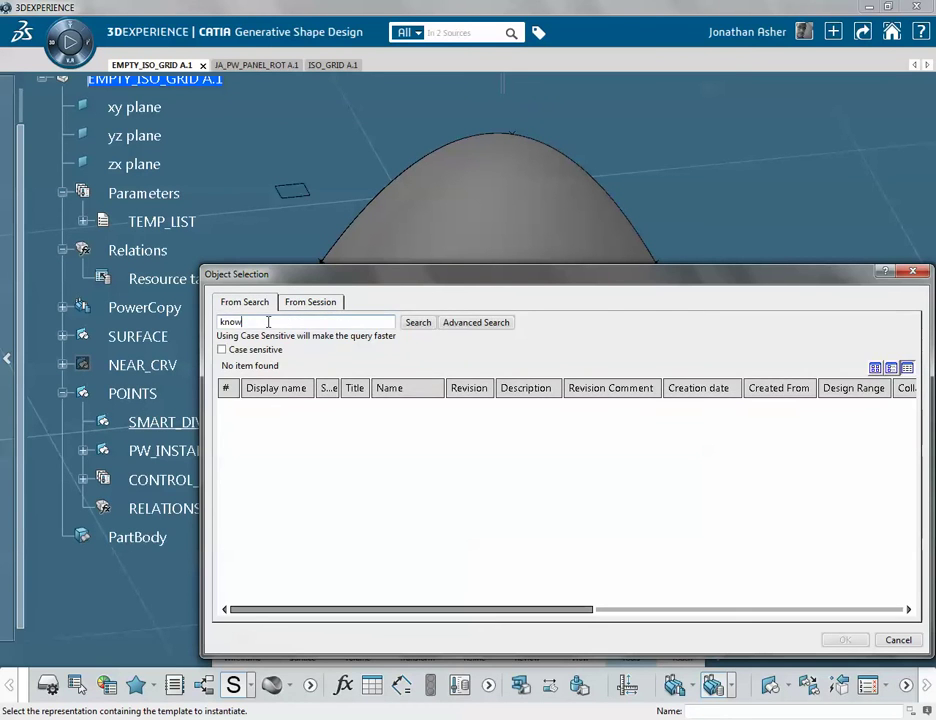
click(229, 320)
text(SMART DIVIDE)
click(421, 322)
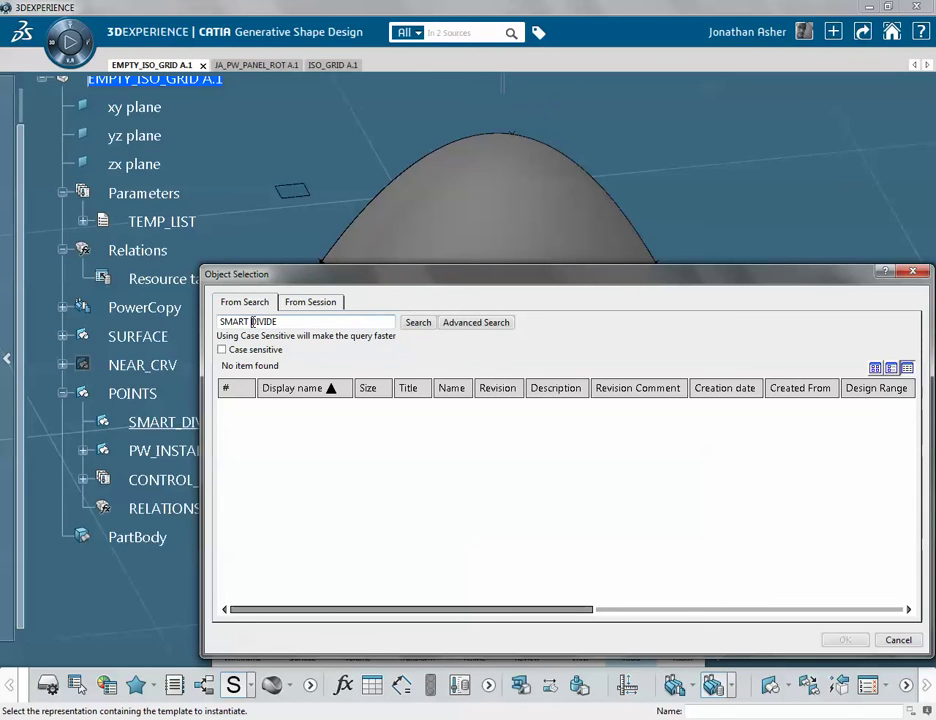
Correct the template search to "SMART_DIVIDE" and choose PWKP_SMART_DIVIDE A.1 as the representation to instantiate
click(252, 321)
key(BackSpace)
text(_)
click(407, 323)
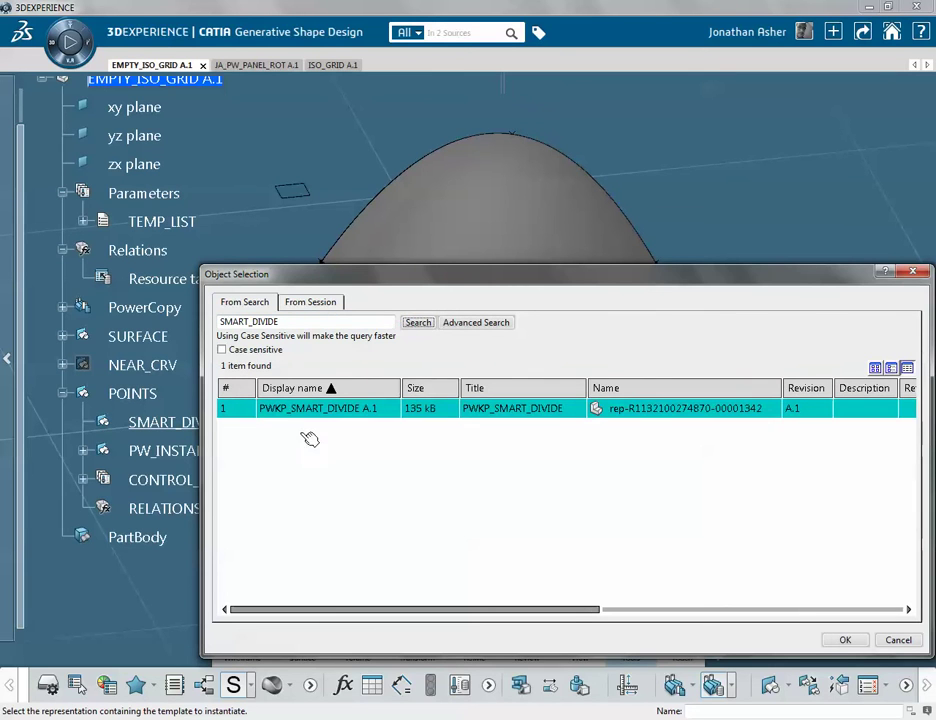
mouse_move(327, 420)
click(300, 408)
double_click(302, 409)
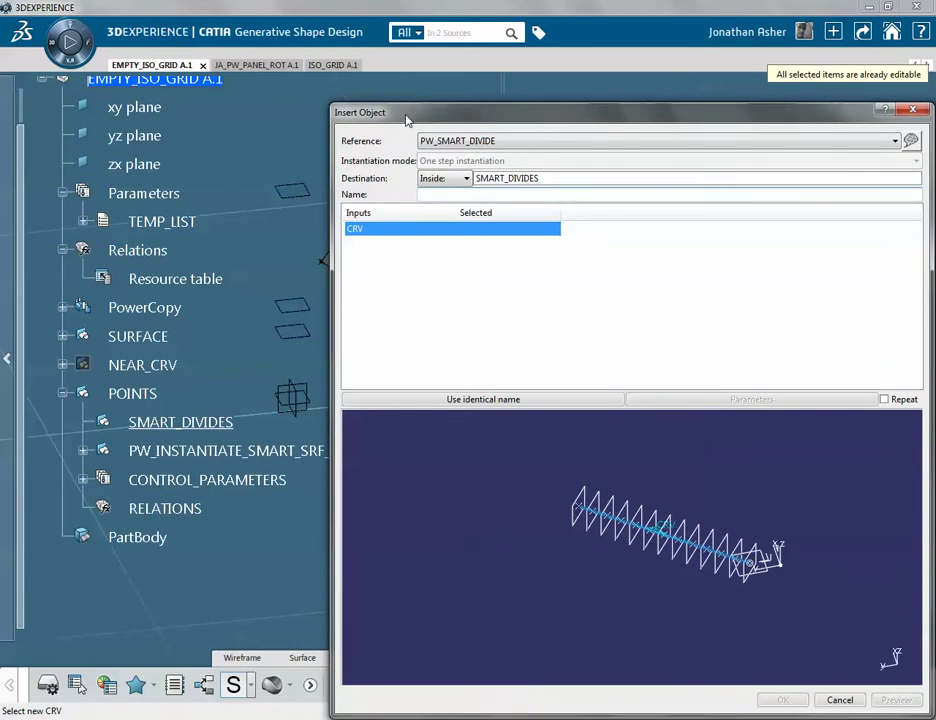
Assign Spline.1, the lower edge curve of the base surface, as the CRV input of PW_SMART_DIVIDE
drag(407, 119, 571, 131)
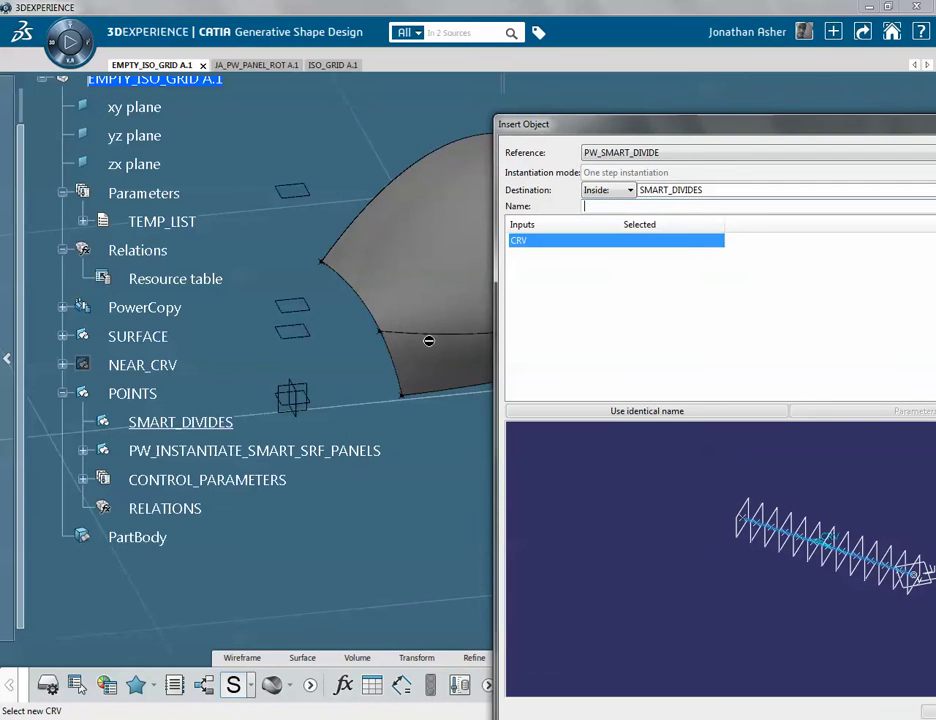
middle_drag(468, 336, 277, 307)
middle_drag(460, 269, 403, 309)
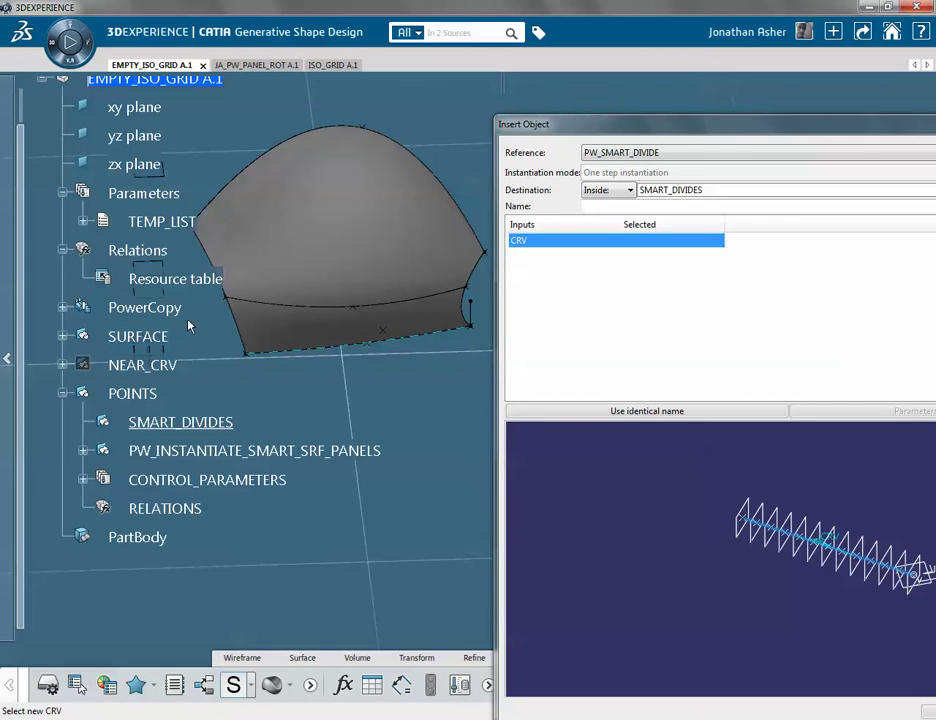
click(63, 336)
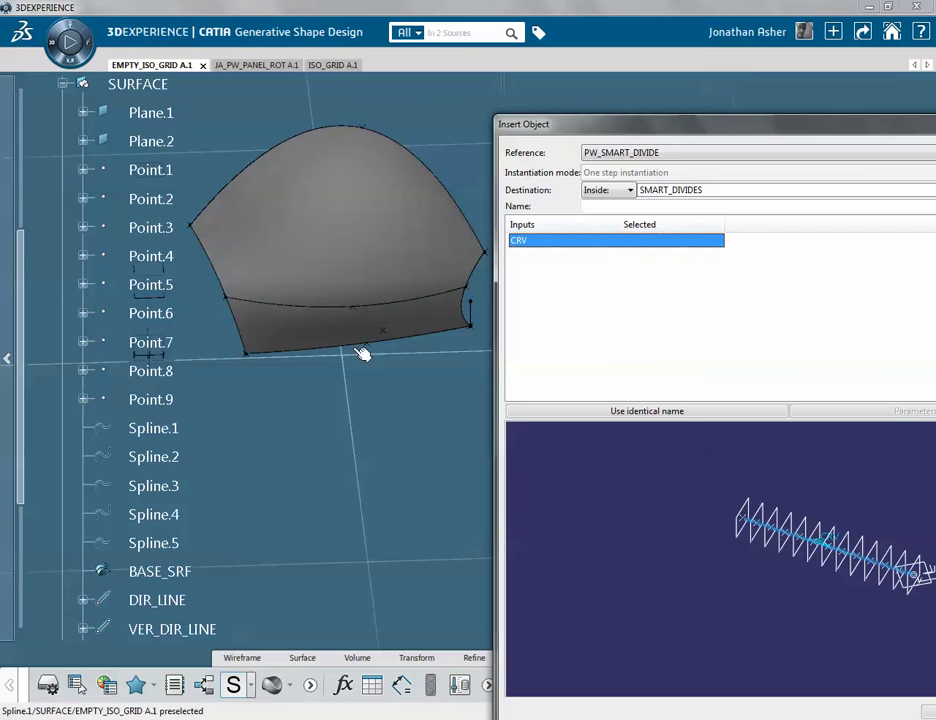
click(234, 428)
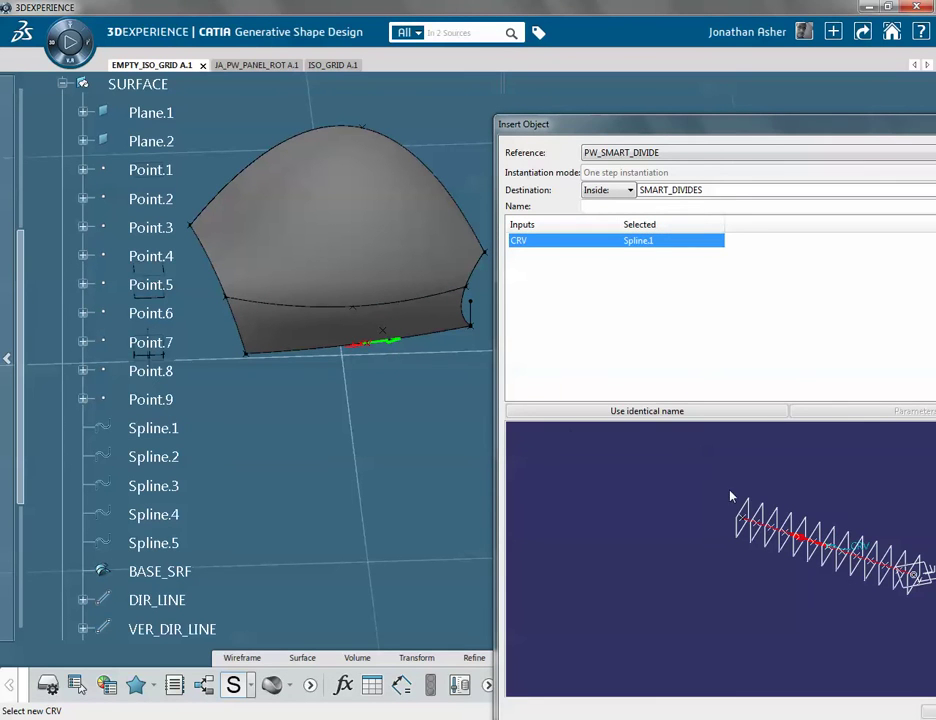
Reverse the direction of the CRV input on the surface and insert PW_SMART_DIVIDE inside SMART_DIVIDES
mouse_move(834, 602)
middle_down()
mouse_move(808, 612)
mouse_move(788, 560)
mouse_move(671, 578)
mouse_move(781, 505)
mouse_move(865, 566)
mouse_move(823, 585)
middle_up()
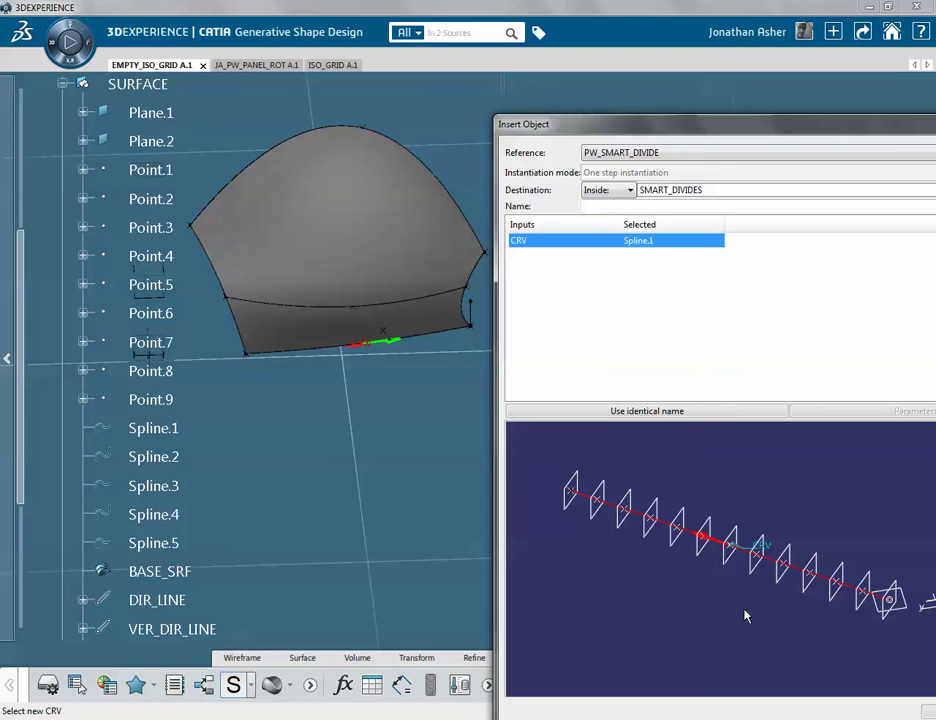
middle_drag(366, 434, 338, 376)
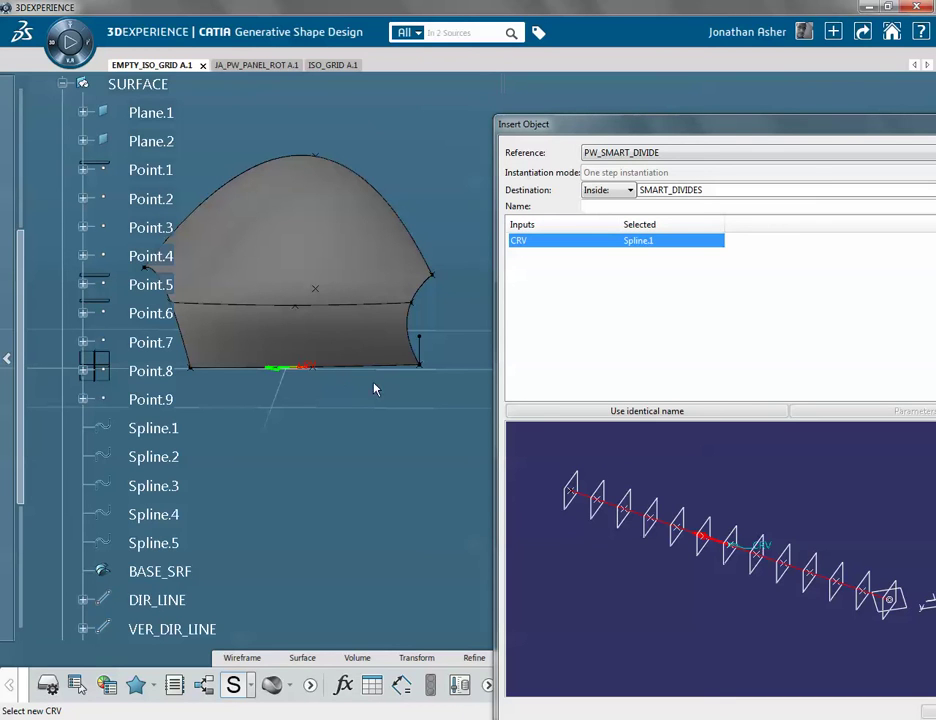
drag(717, 125, 515, 84)
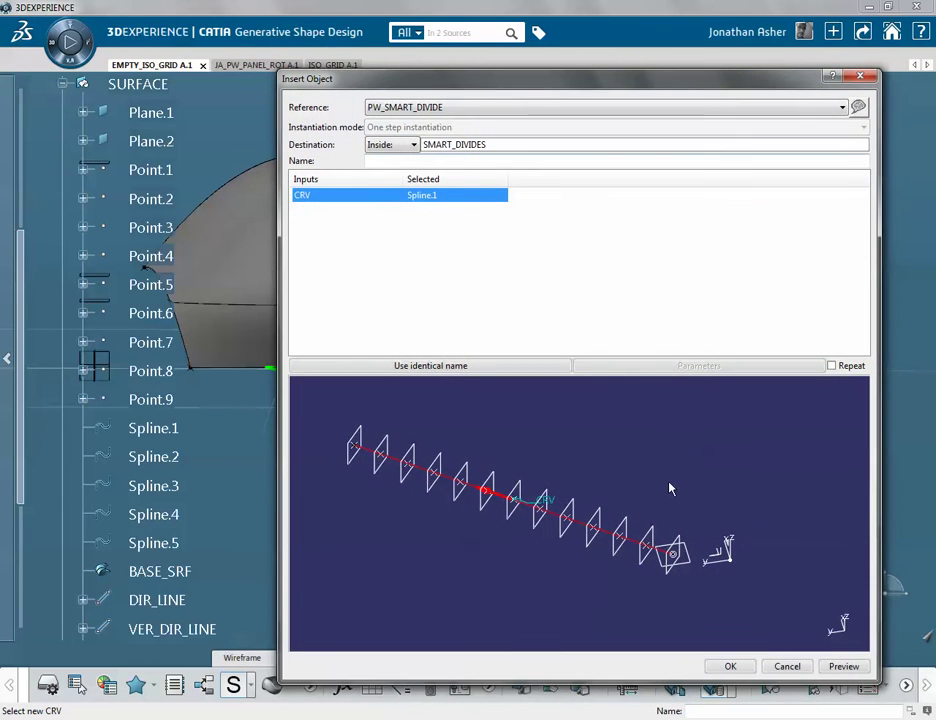
click(731, 666)
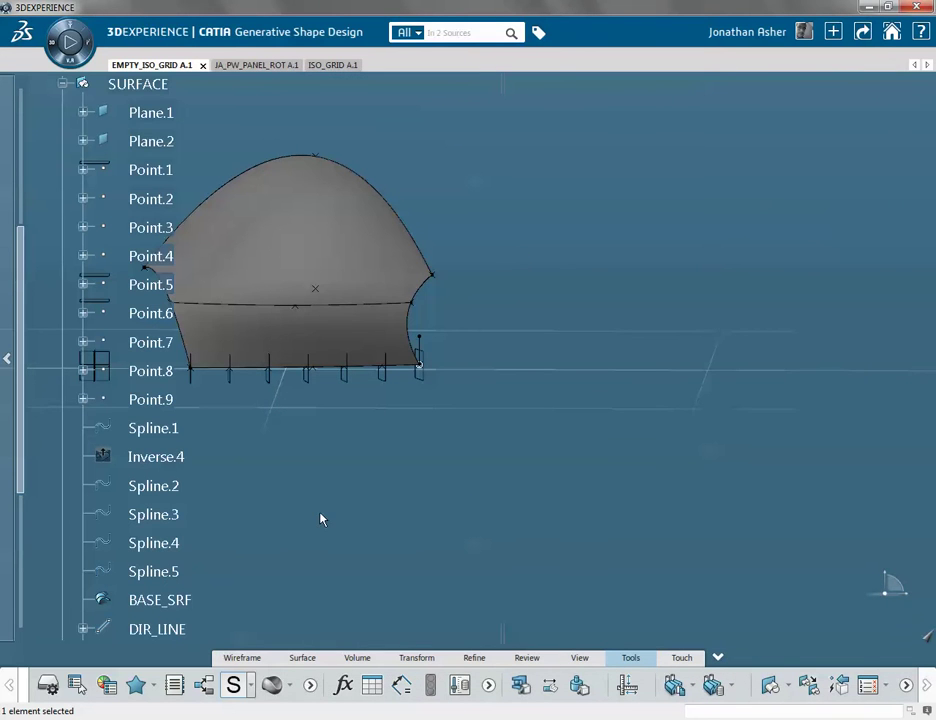
Expand the SMART_DIVIDES set and its PW_SMART_DIVIDE_SET under POINTS to inspect the inserted template's contents
scroll(230, 531, down, 4)
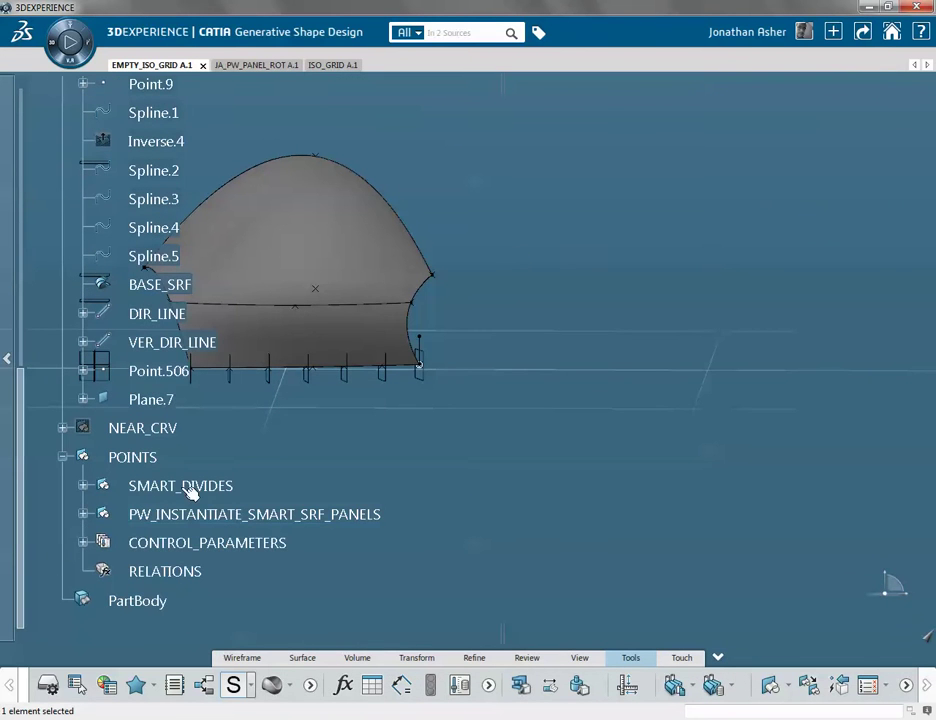
click(185, 488)
click(83, 485)
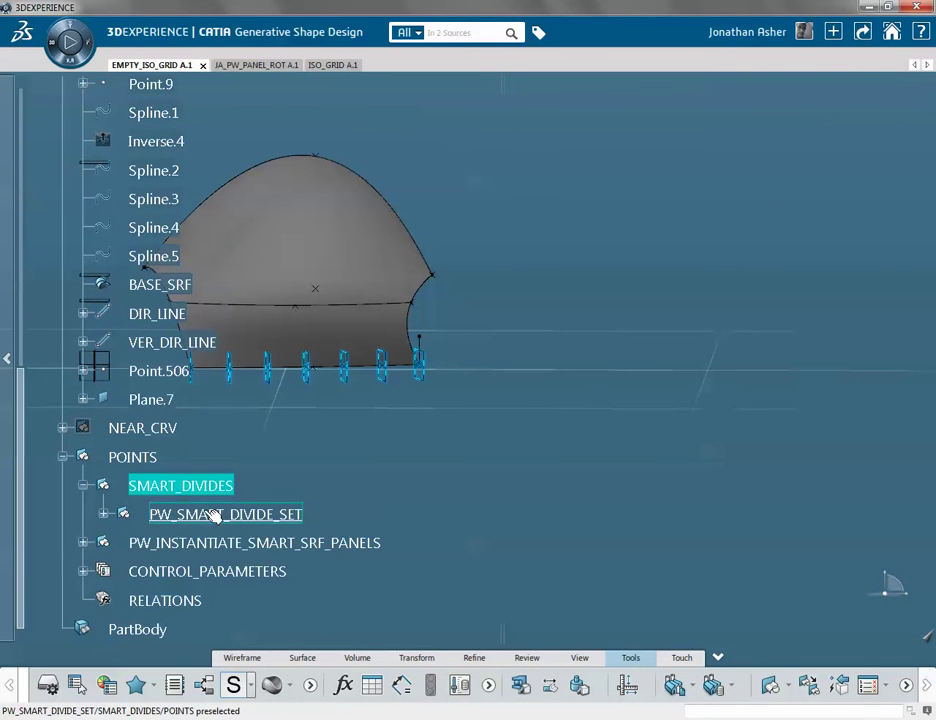
click(214, 515)
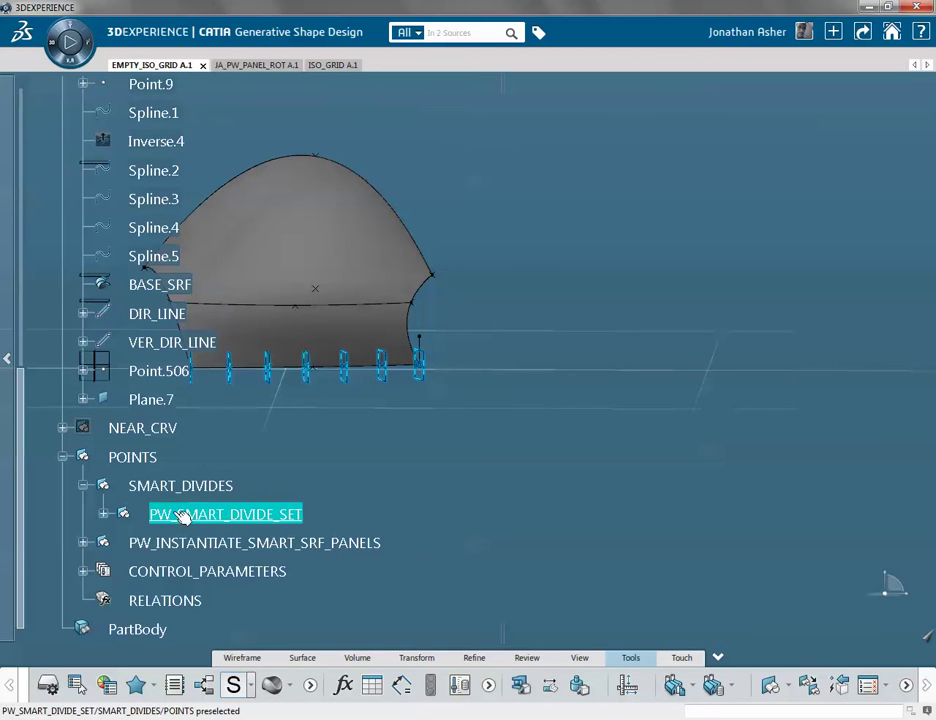
click(104, 514)
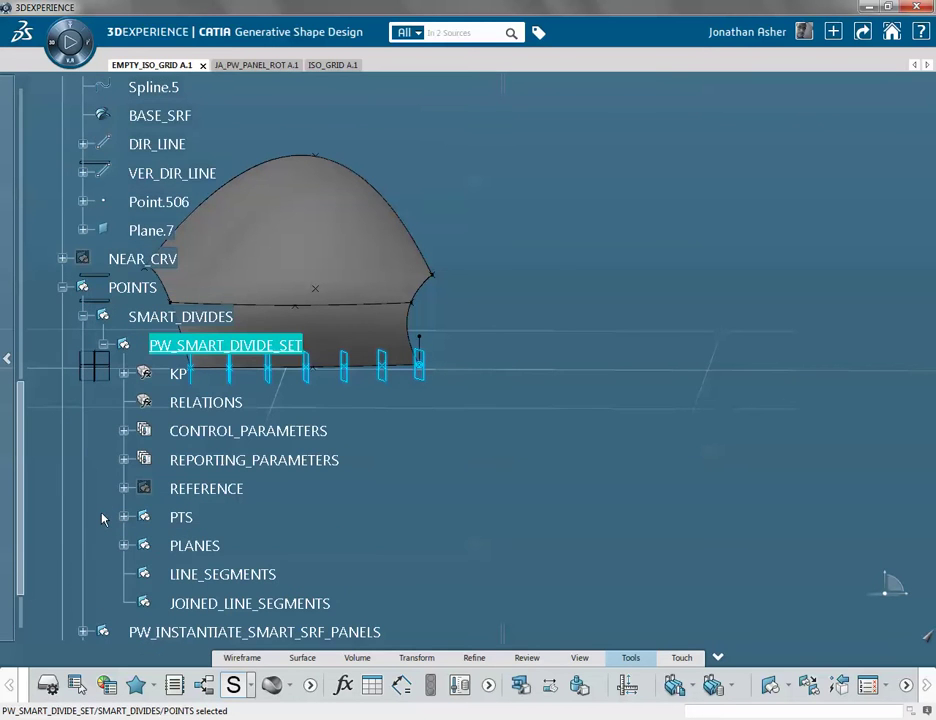
Set the NAME control parameter of PW_SMART_DIVIDE_SET to BOT
click(124, 431)
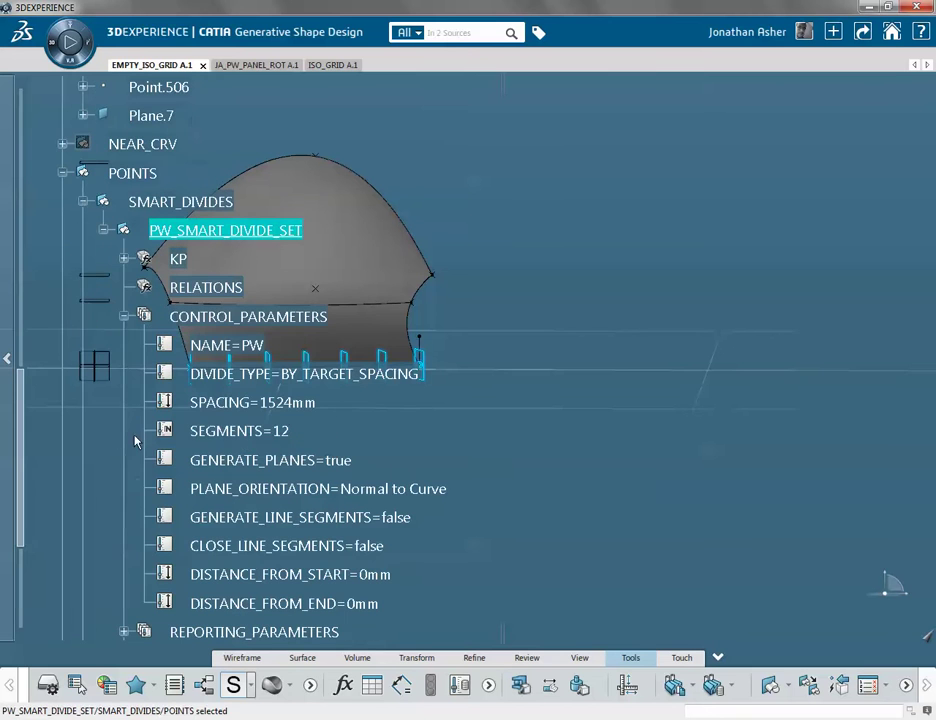
double_click(222, 347)
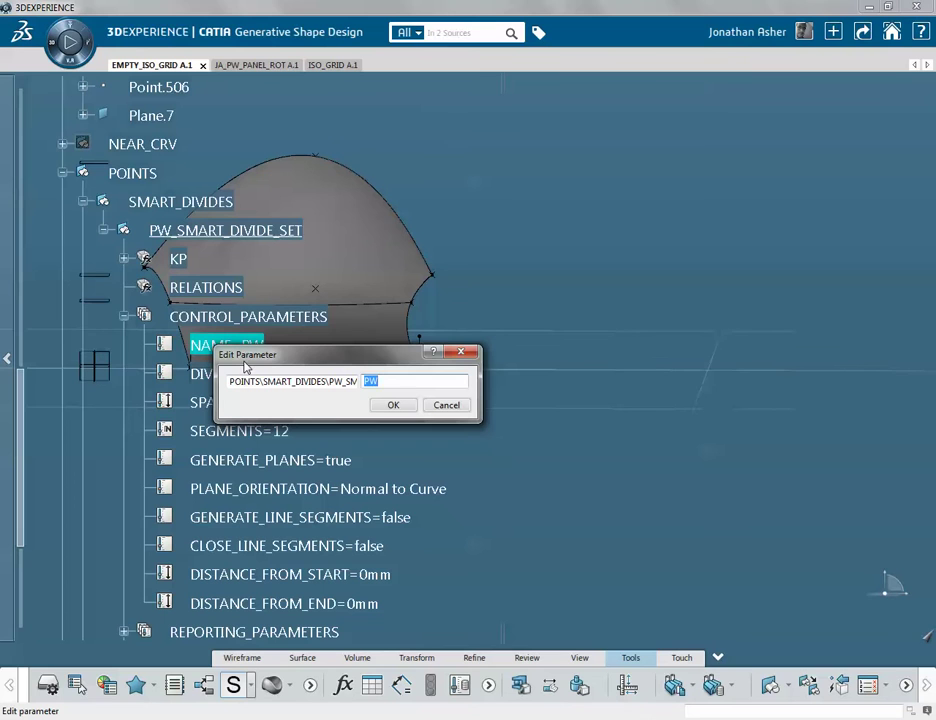
text(BOT)
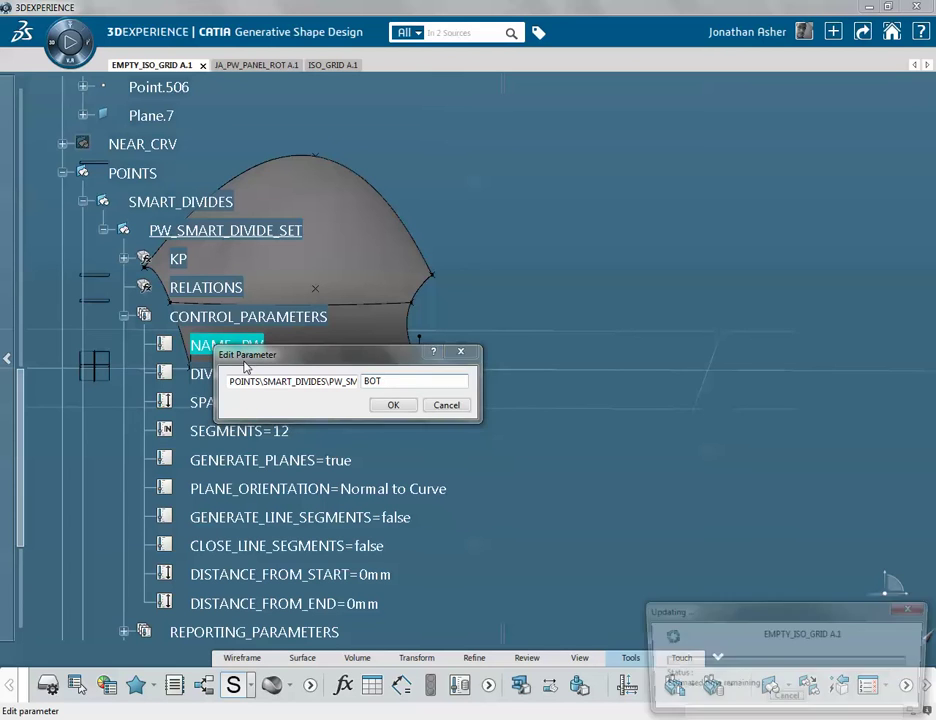
key(Return)
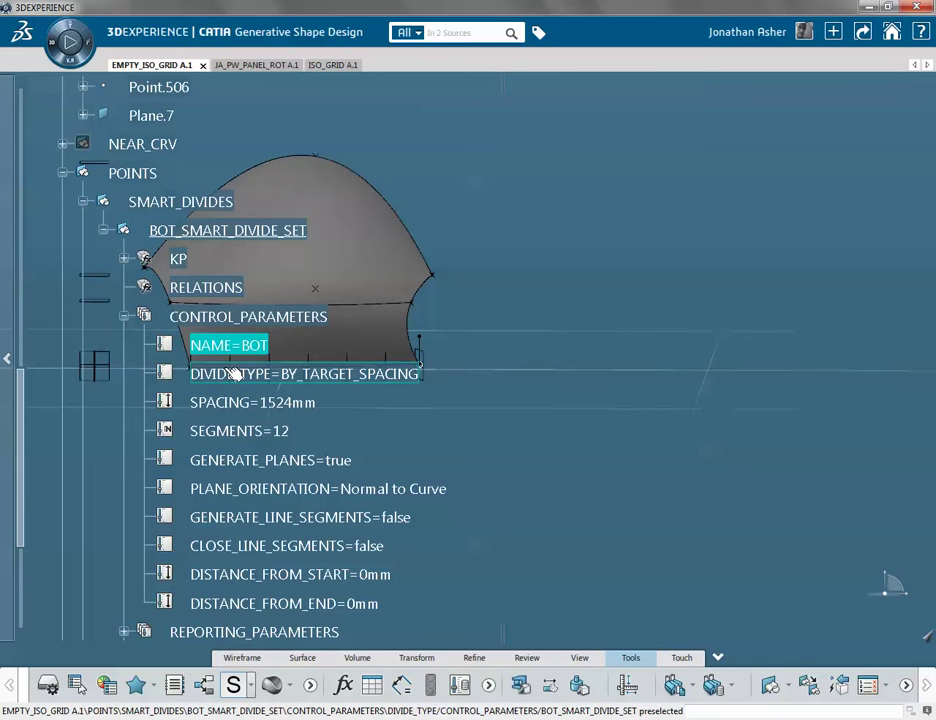
Set the GENERATE_PLANES control parameter of BOT_SMART_DIVIDE_SET to false
click(310, 463)
double_click(310, 463)
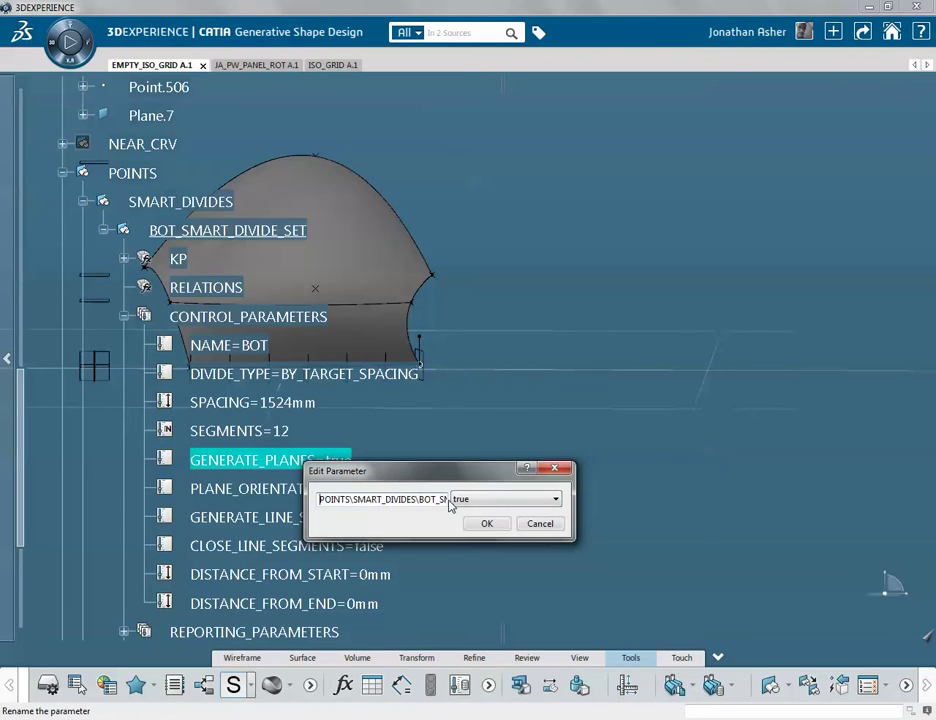
click(493, 500)
click(489, 514)
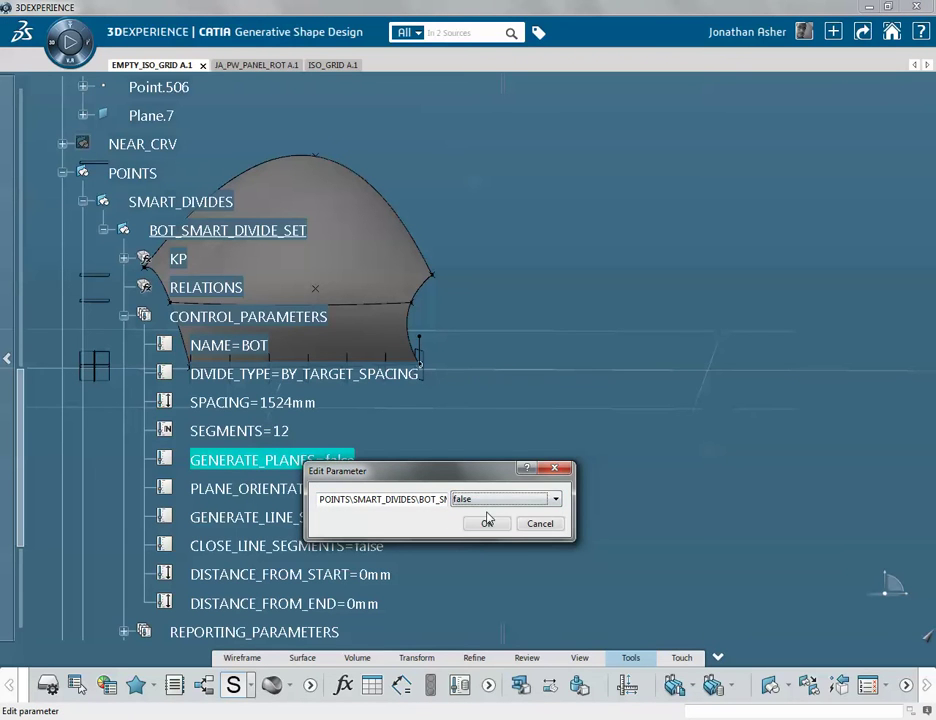
click(486, 524)
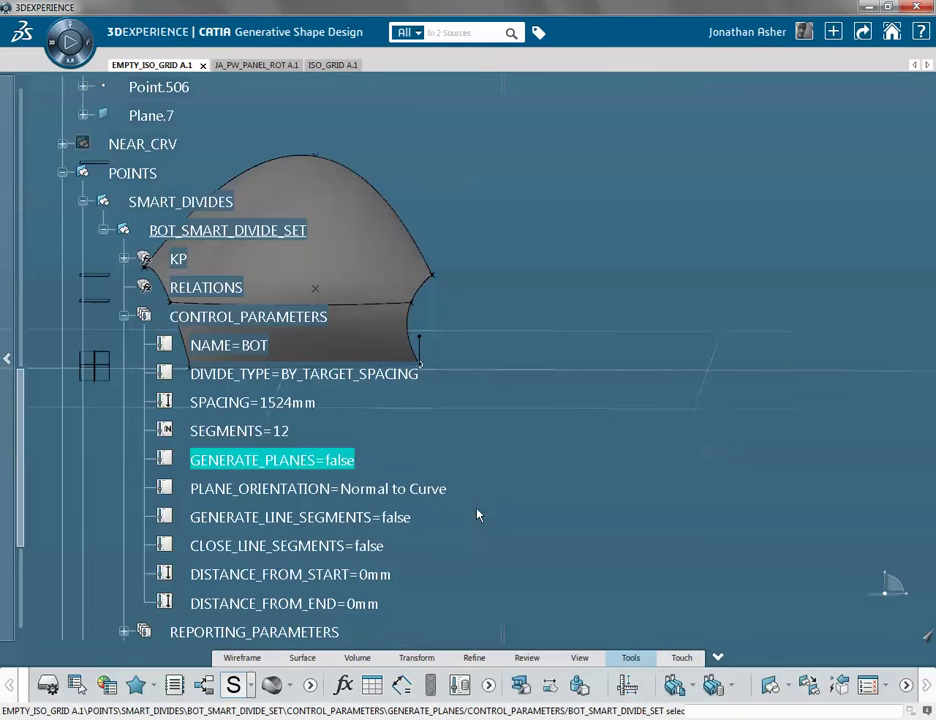
Examine the reporting parameters of BOT_SMART_DIVIDE_SET, then collapse the set and highlight its points on the lower edge curve
middle_drag(430, 452, 467, 435)
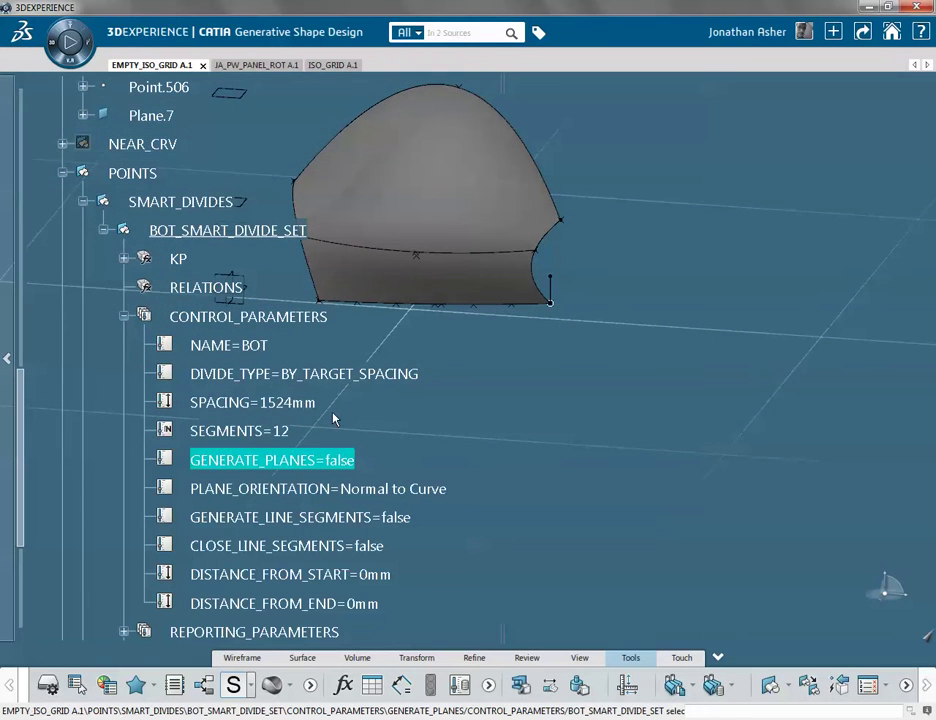
scroll(250, 400, down, 2)
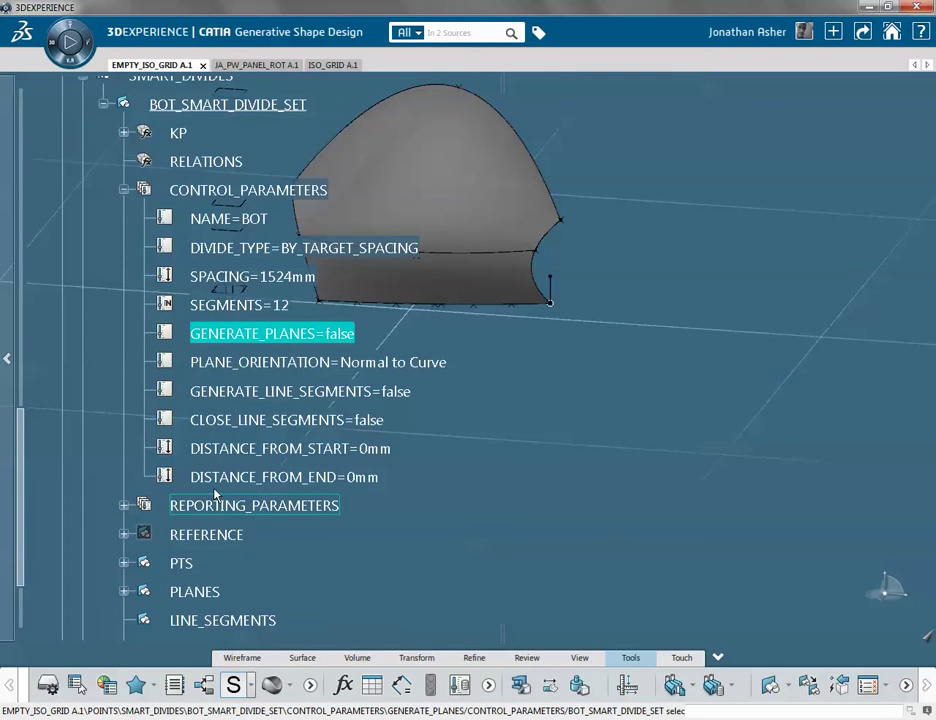
click(126, 505)
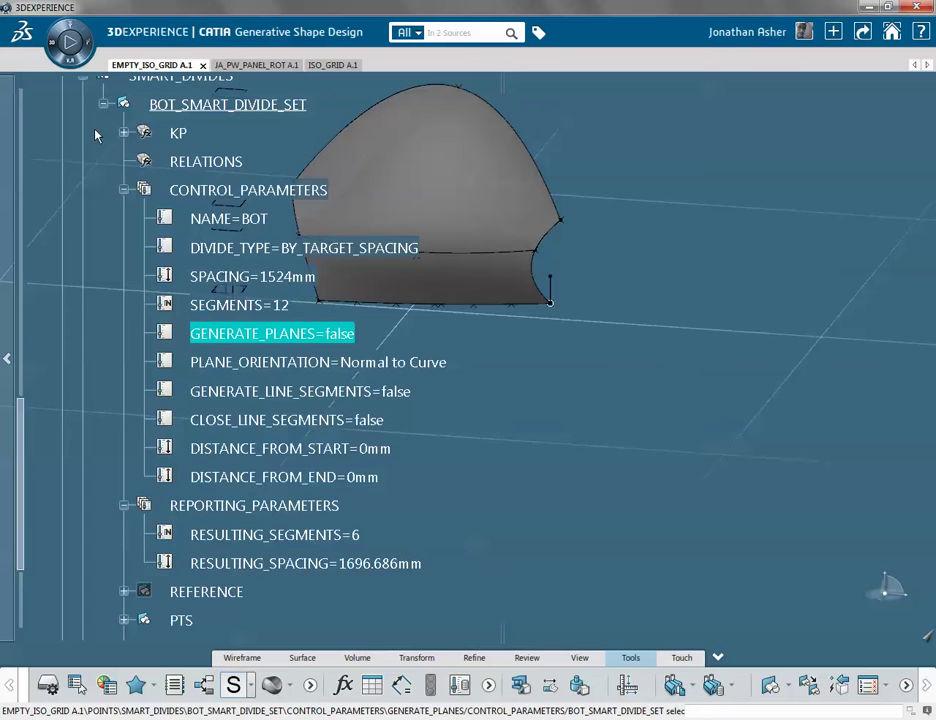
click(104, 104)
click(225, 104)
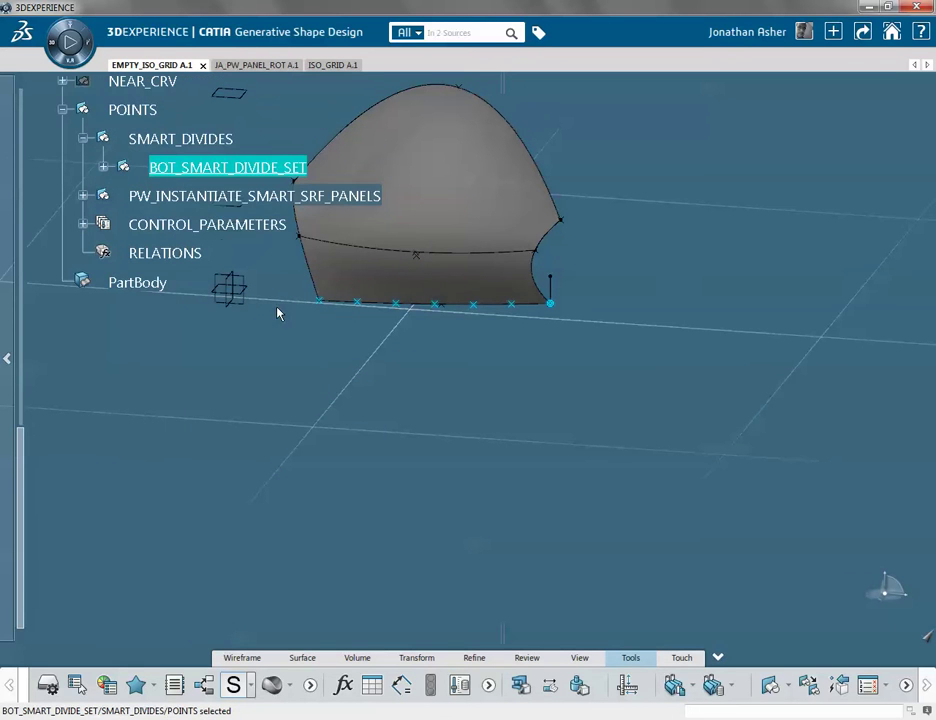
click(320, 389)
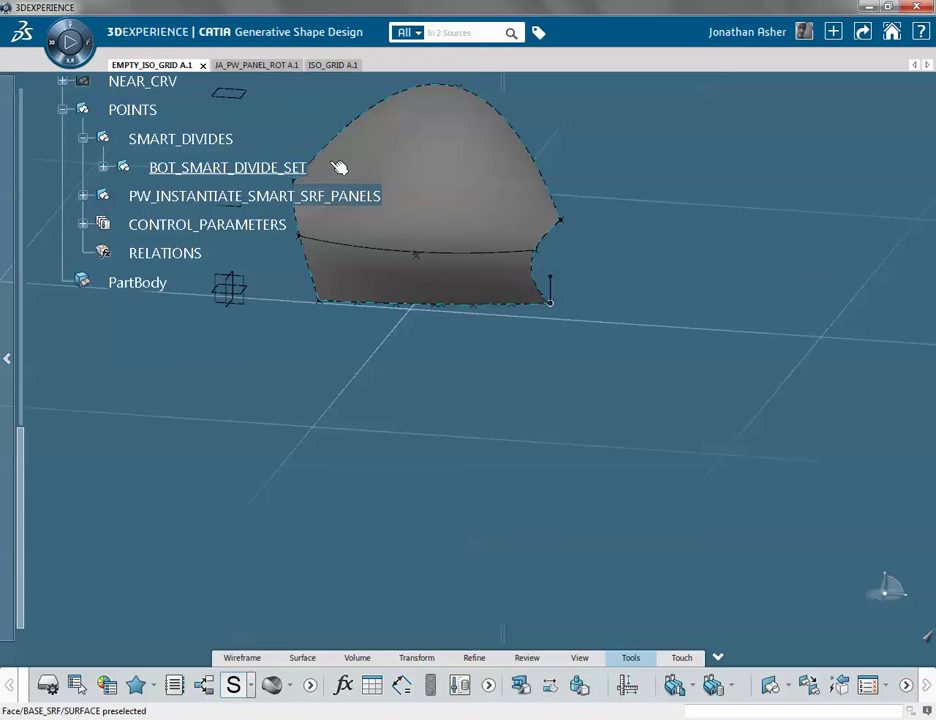
Start an instantiation from selection with BOT_SMART_DIVIDE_SET as the reference and set its destination to After BOT_SMART_DIVIDE_SET
click(300, 168)
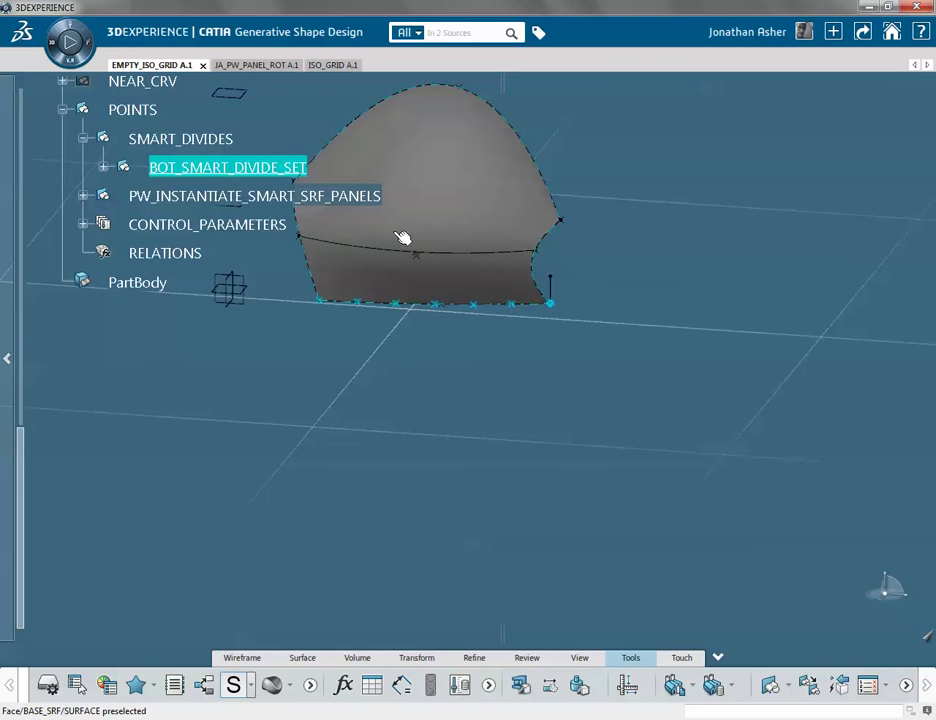
click(733, 687)
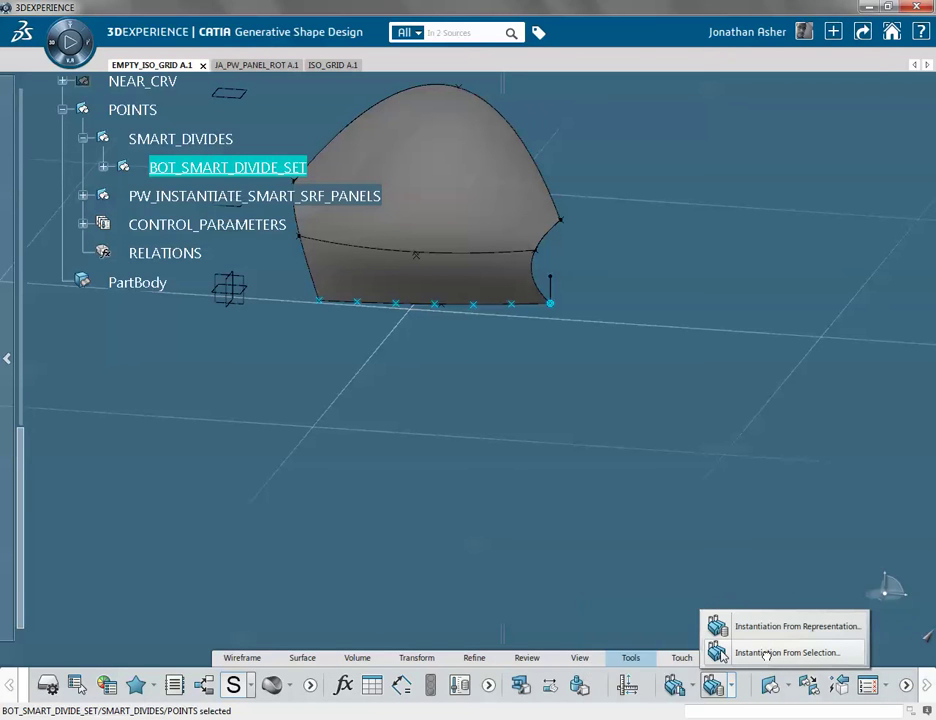
click(757, 654)
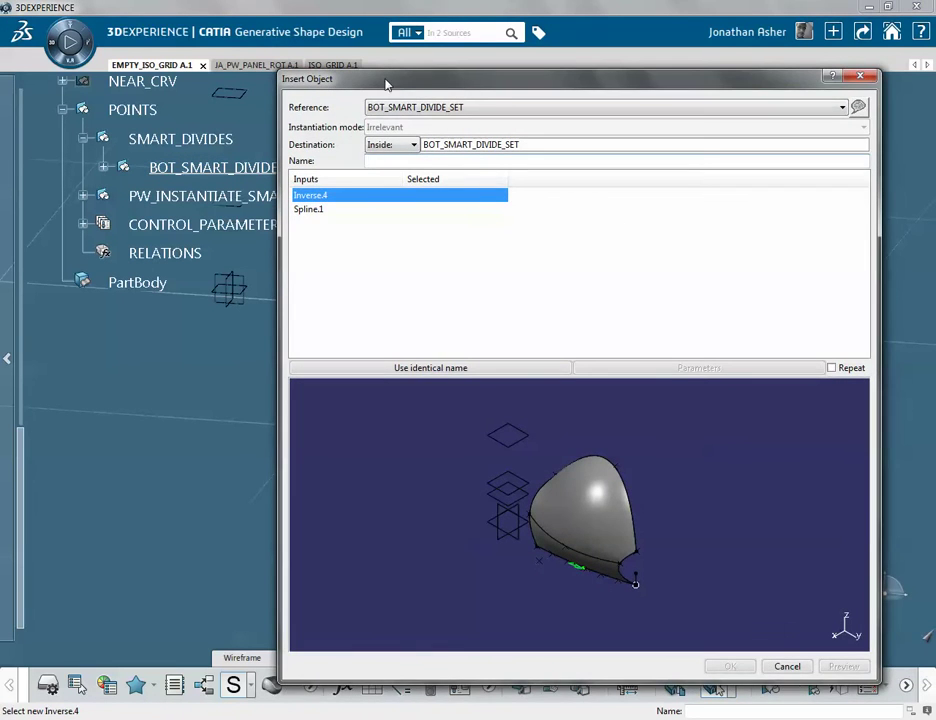
drag(403, 78, 633, 101)
middle_drag(455, 370, 307, 464)
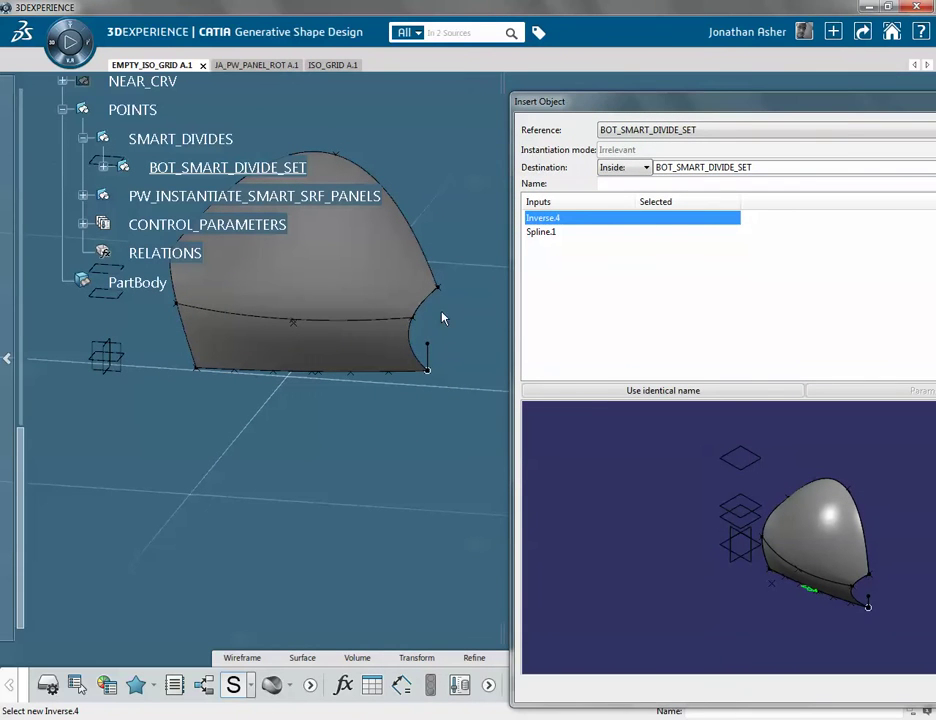
click(571, 217)
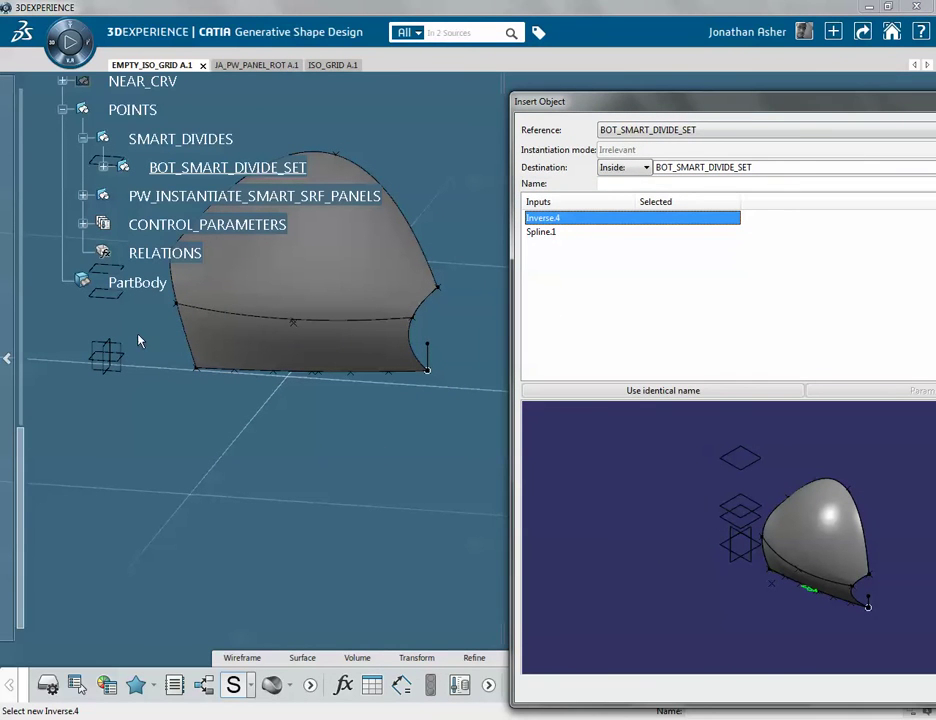
scroll(88, 485, up, 5)
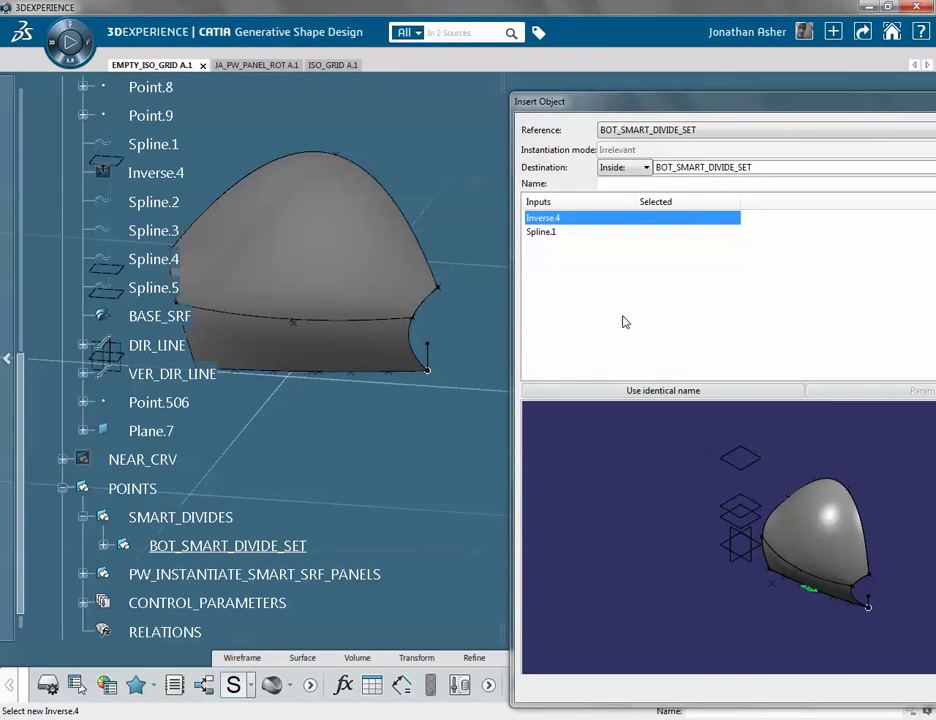
click(615, 170)
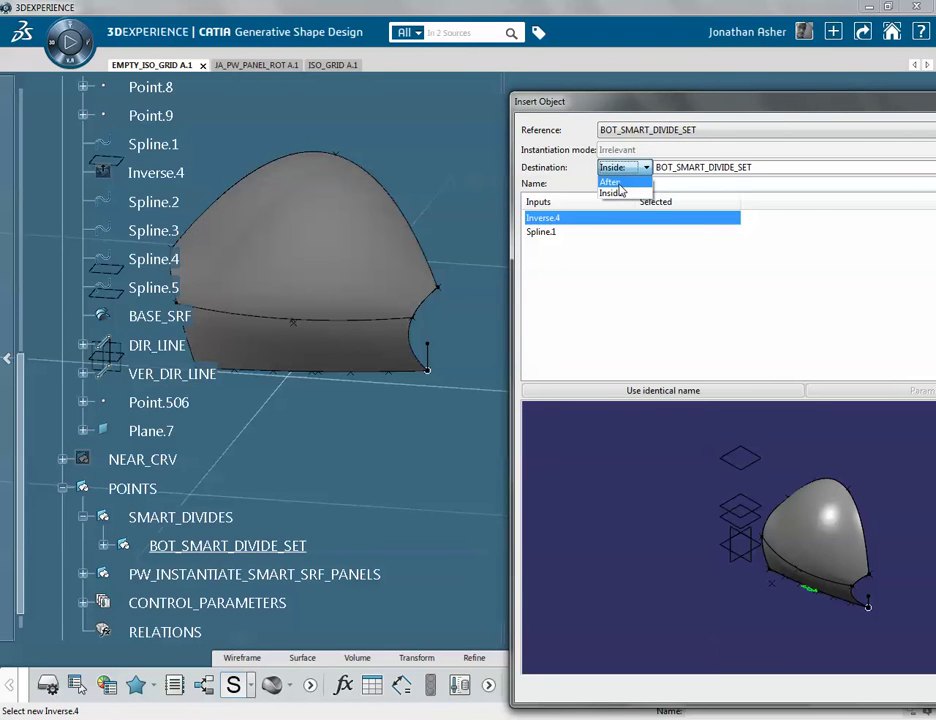
click(612, 181)
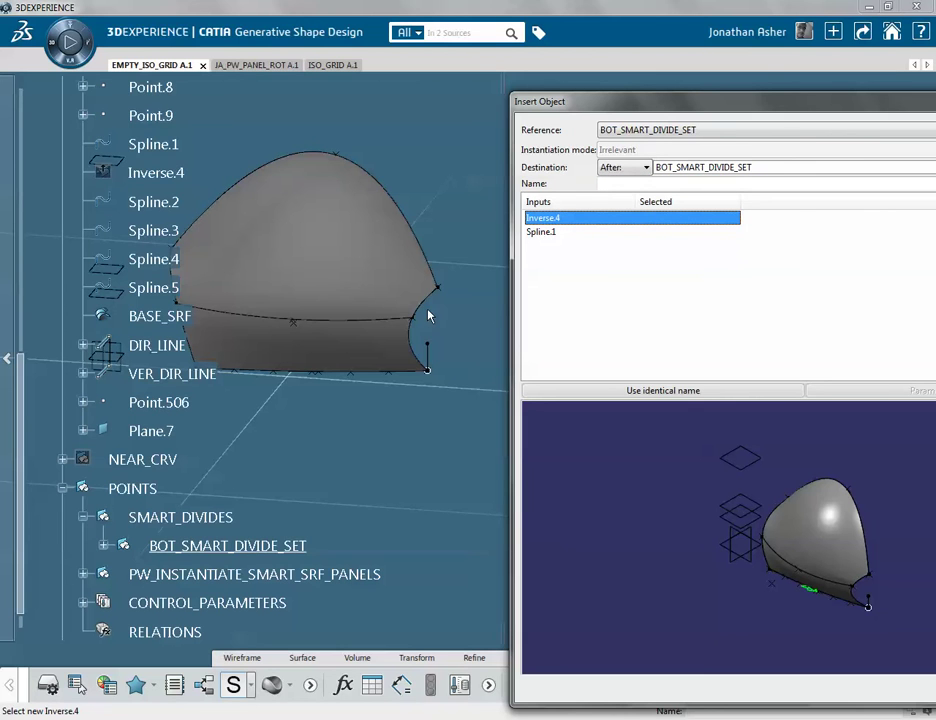
Assign Spline.5 to both the Inverse.4 and Spline.1 inputs and insert the copied divide set
click(160, 291)
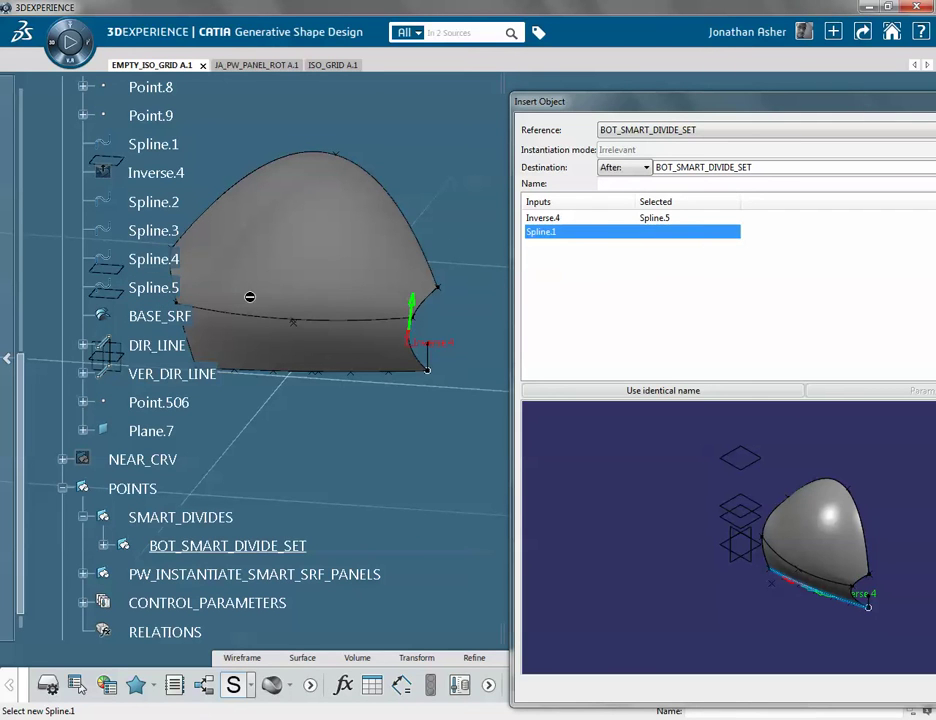
click(165, 289)
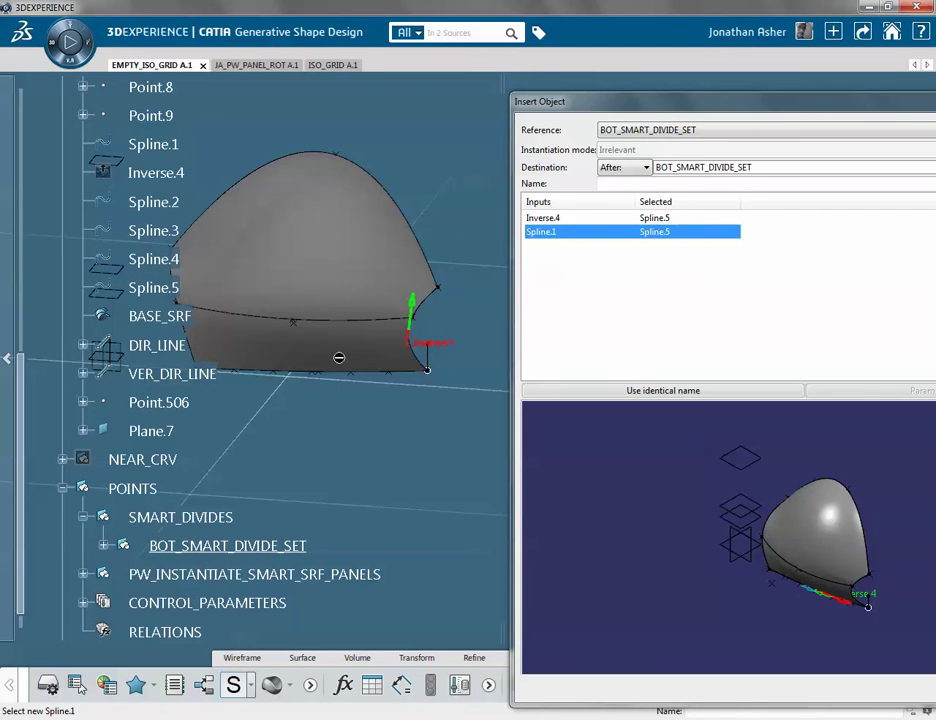
click(588, 218)
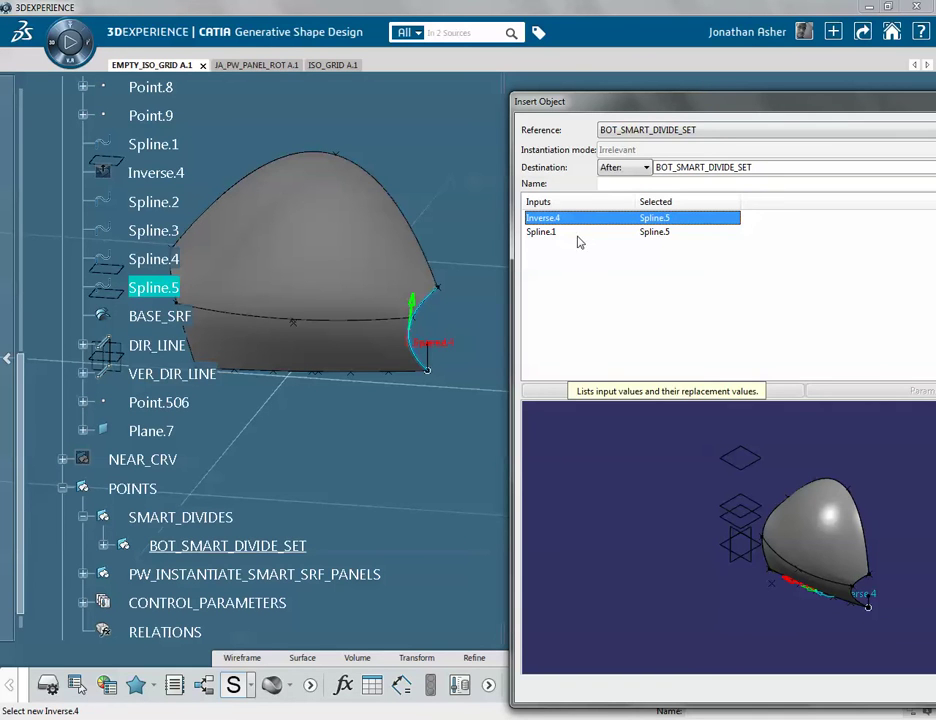
drag(668, 101, 478, 75)
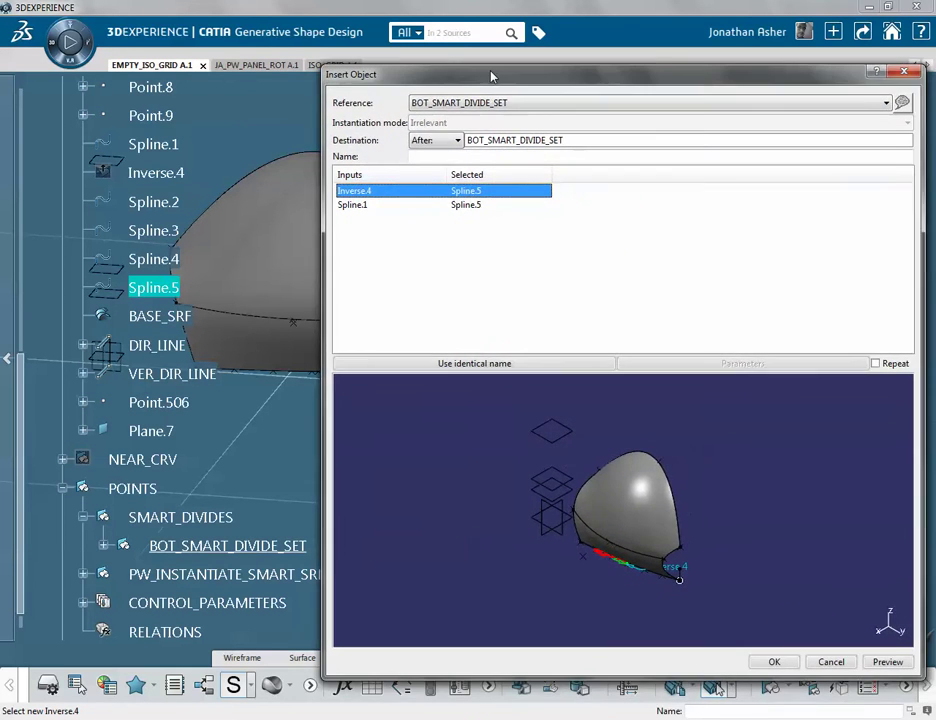
click(767, 661)
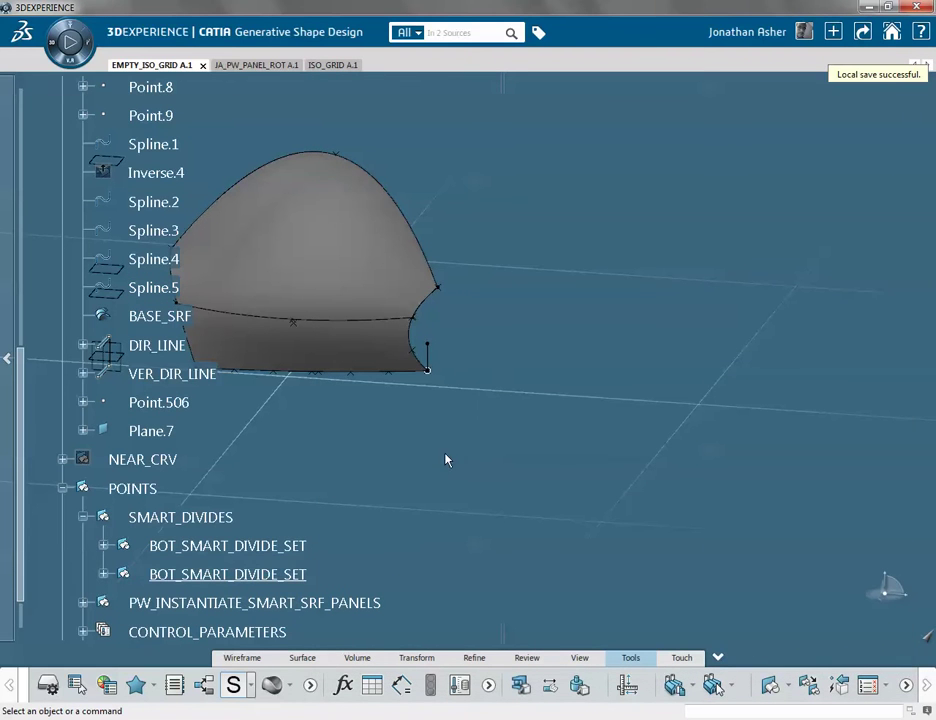
Set the NAME control parameter of the second BOT_SMART_DIVIDE_SET under SMART_DIVIDES to RGT
click(300, 573)
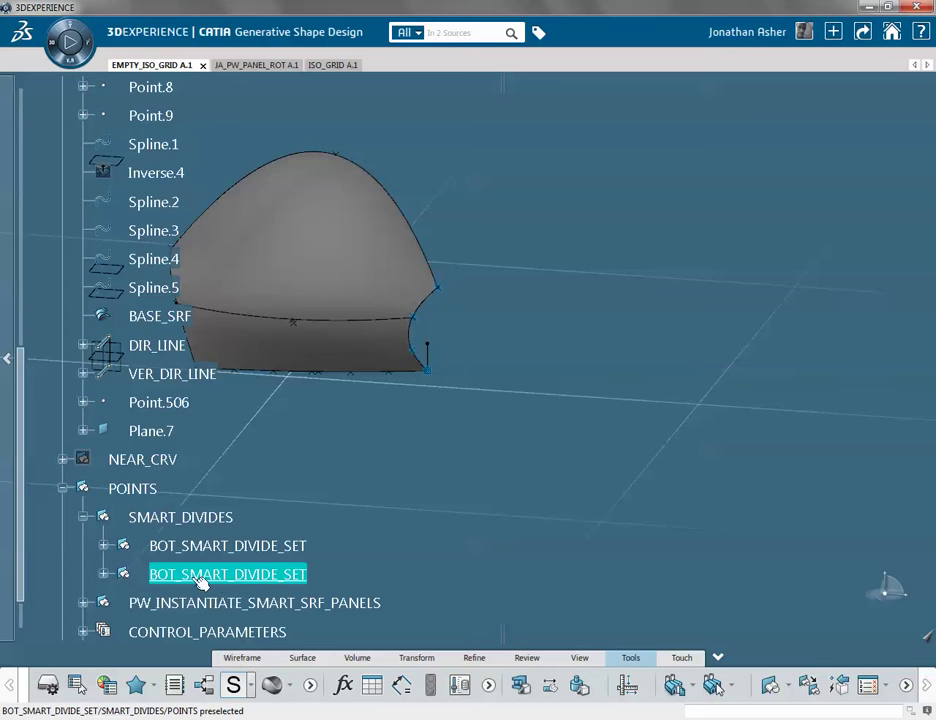
click(104, 574)
click(133, 374)
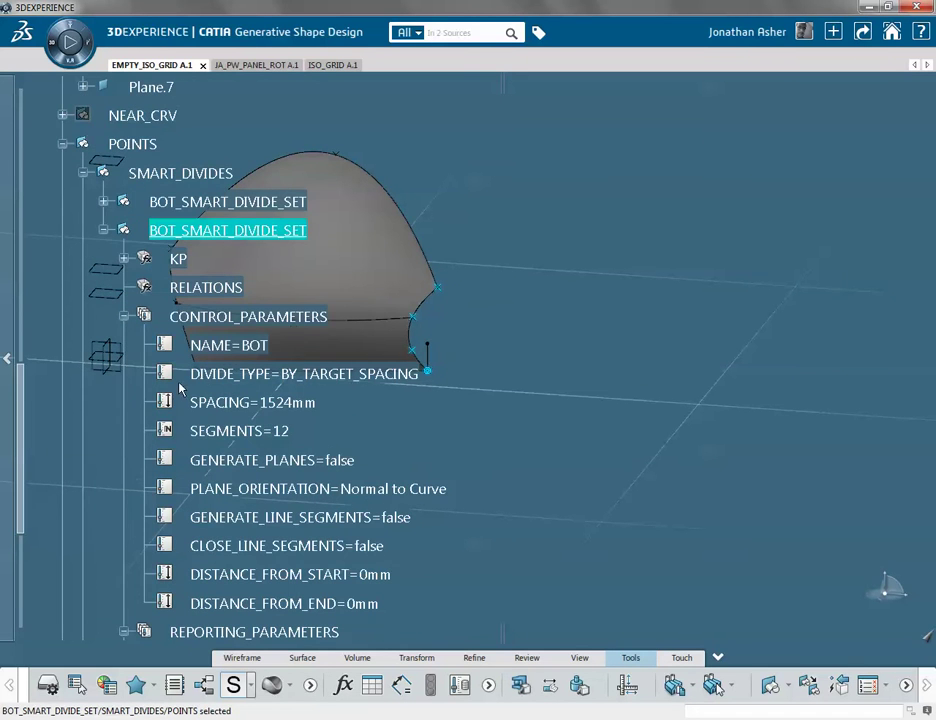
double_click(242, 347)
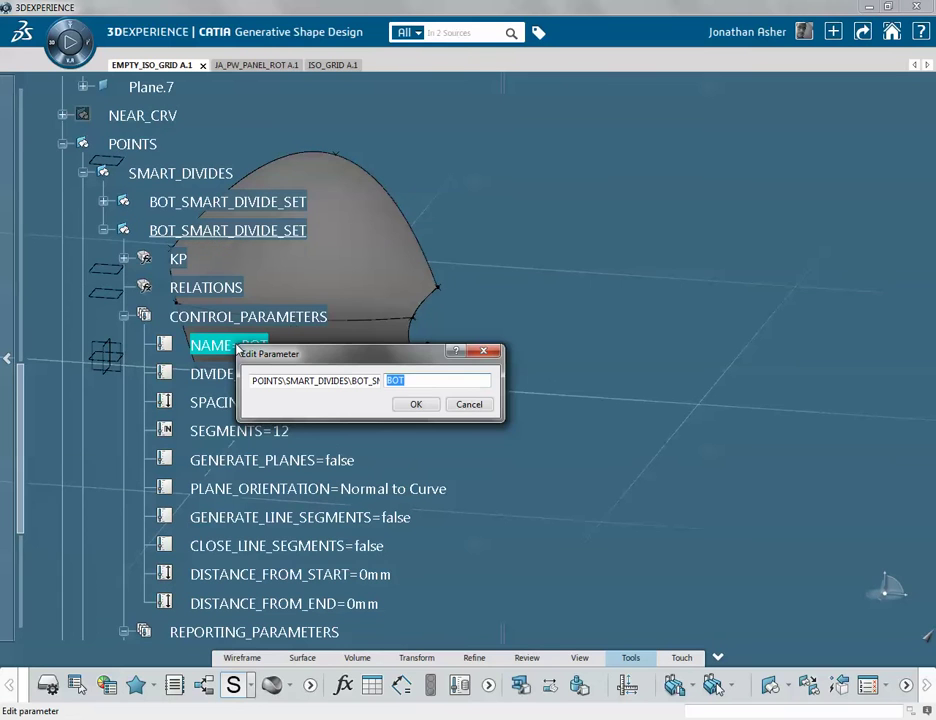
text(RGT)
key(Return)
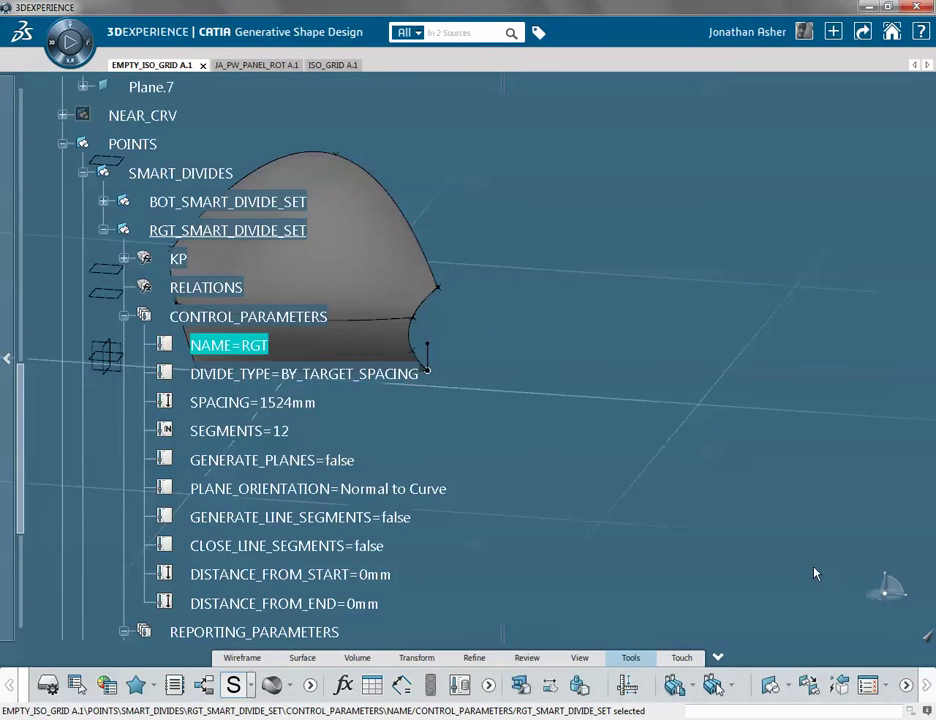
click(802, 717)
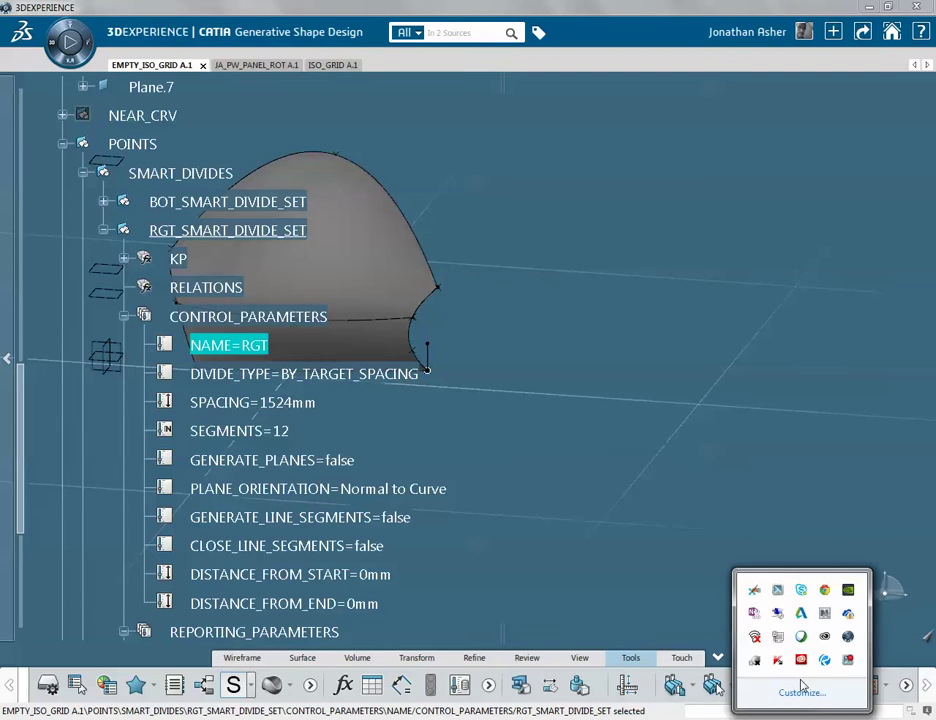
click(847, 659)
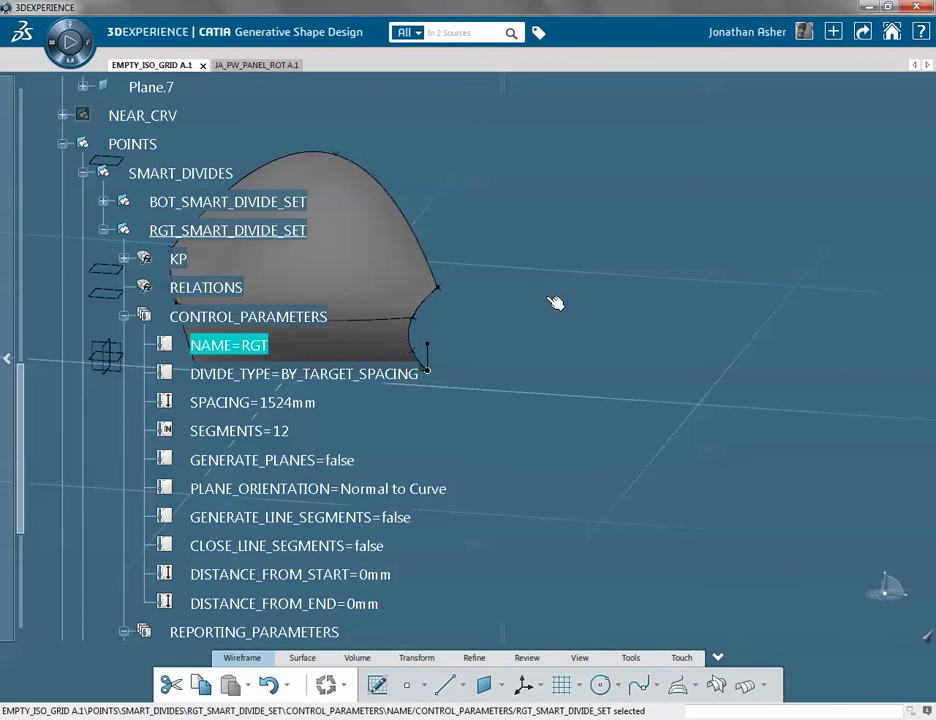
click(555, 315)
middle_drag(577, 393, 608, 399)
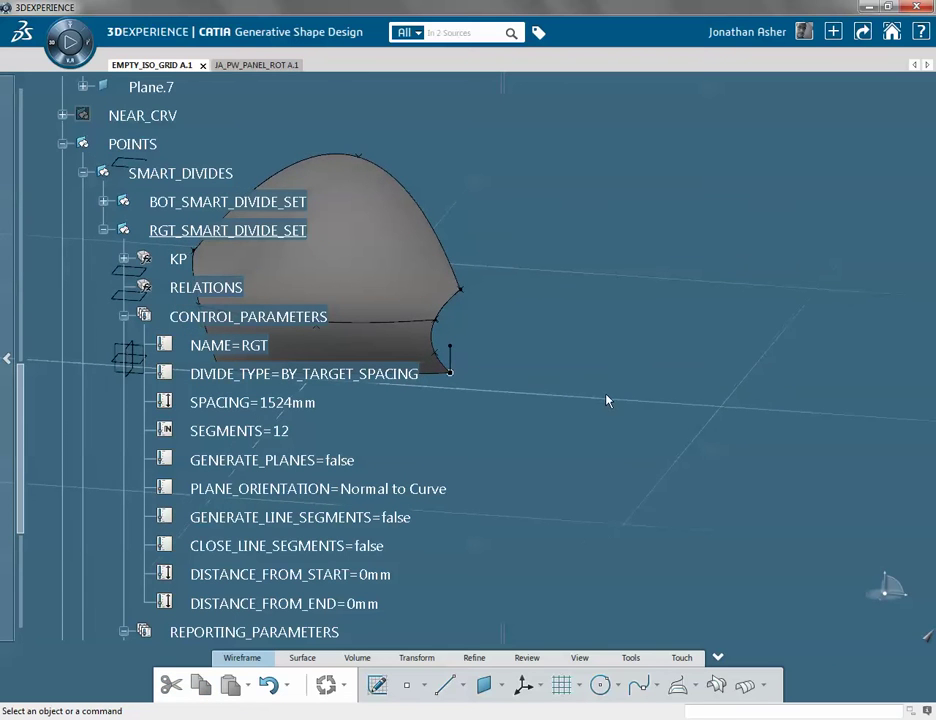
click(845, 716)
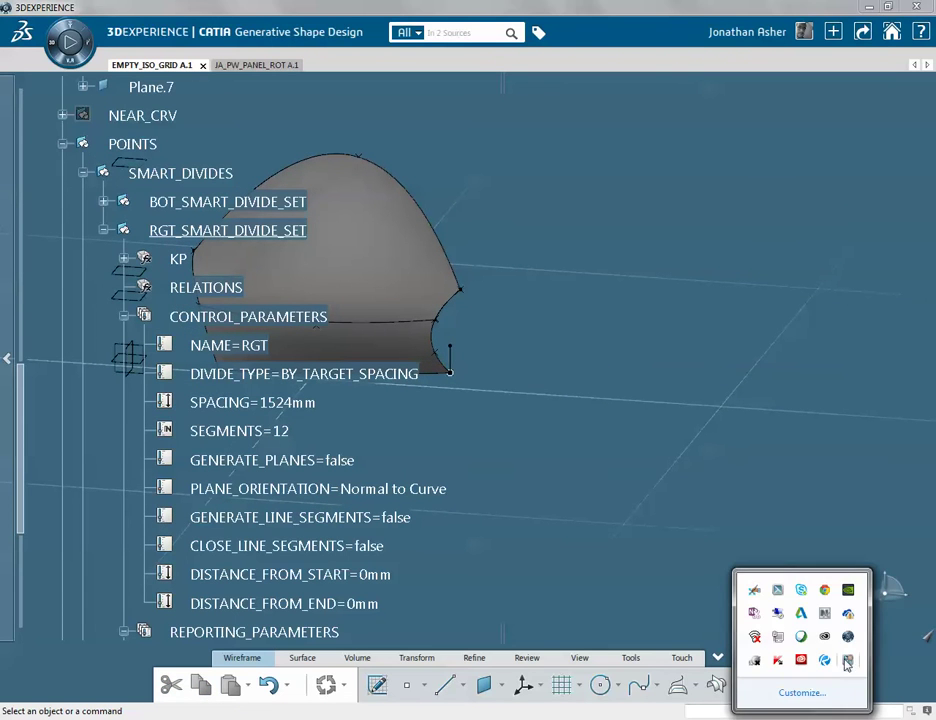
click(577, 378)
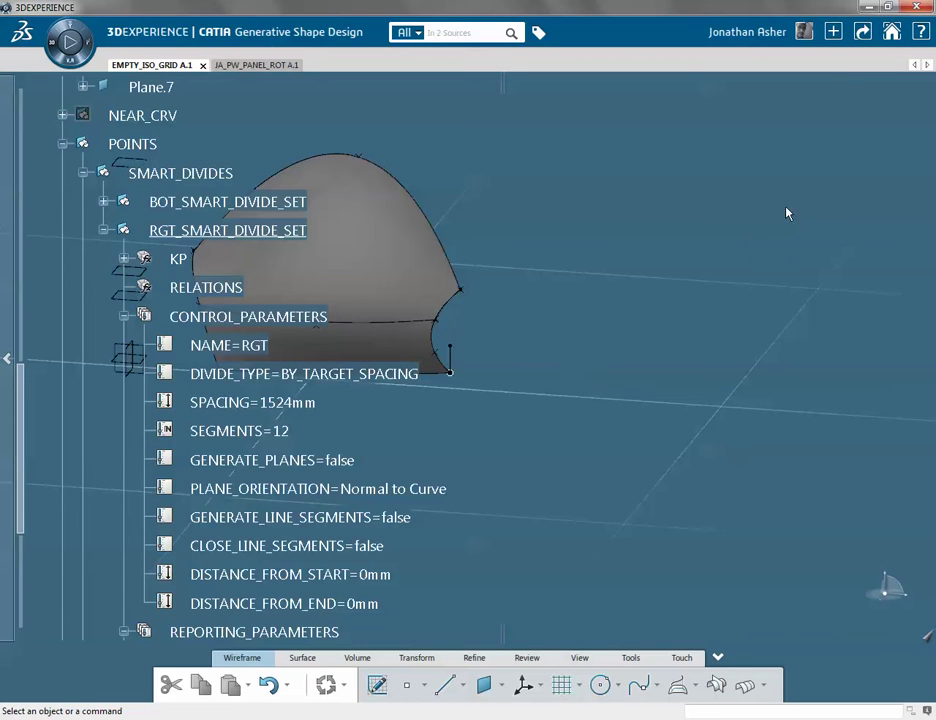
Save EMPTY_ISO_GRID as a new object through Save with Options, using JA_ as the duplication string
click(864, 33)
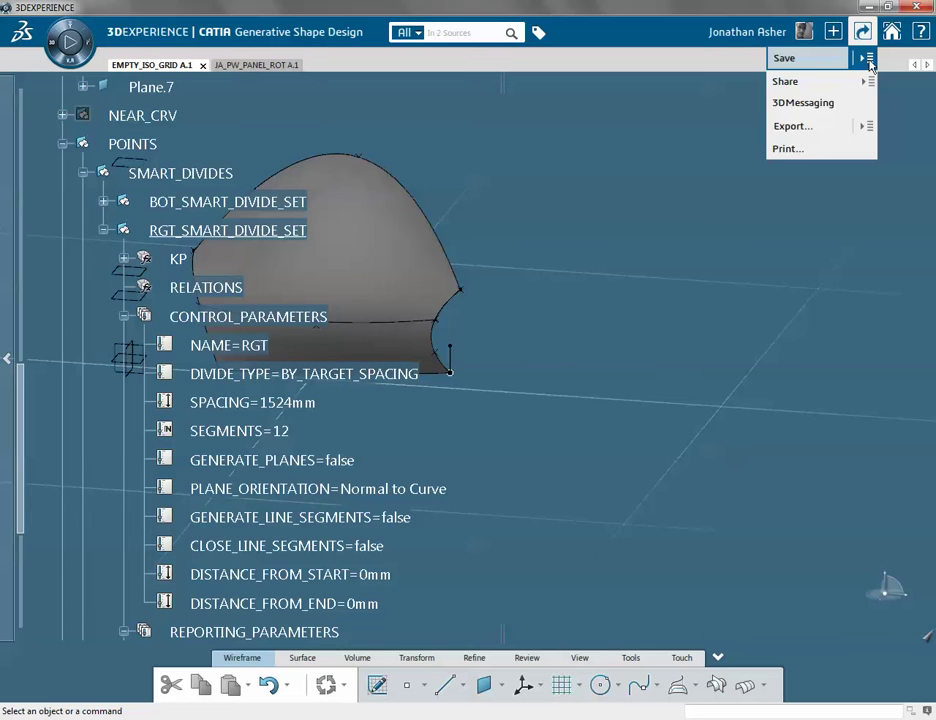
click(869, 60)
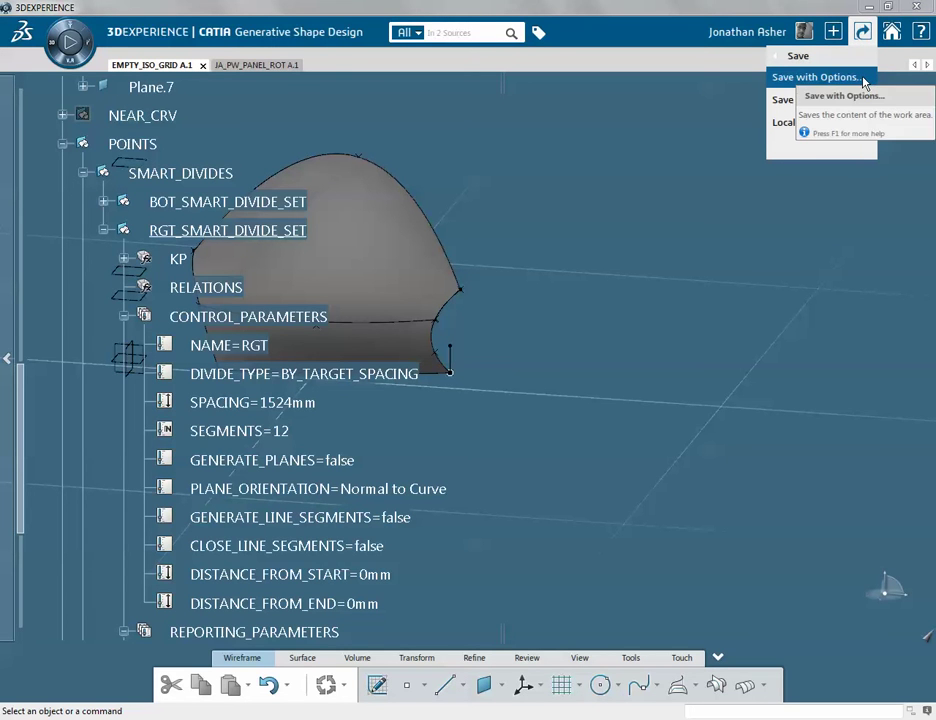
click(815, 77)
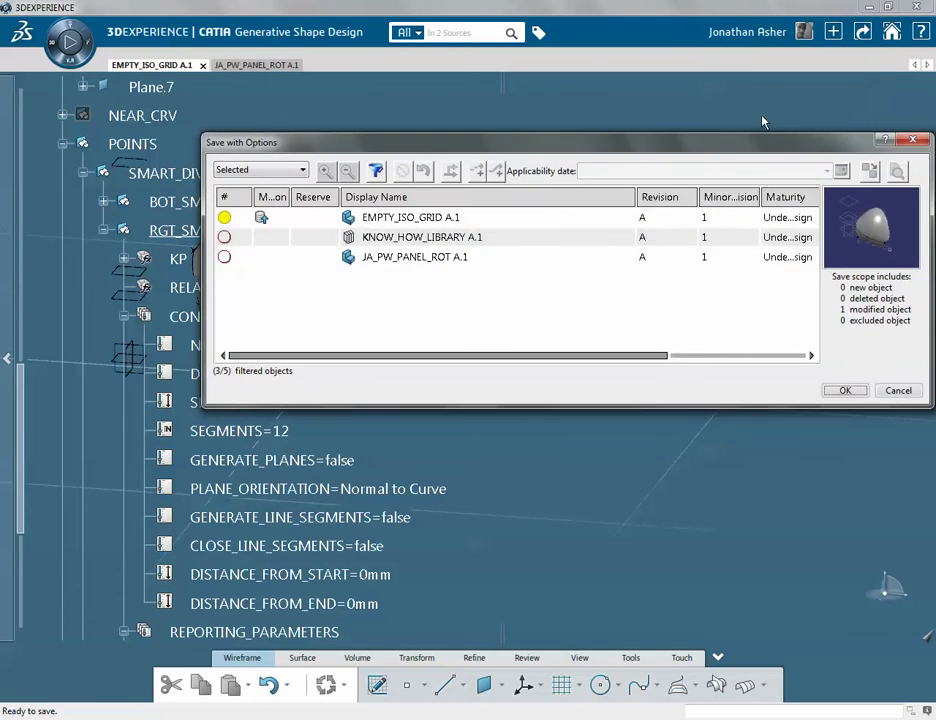
click(380, 218)
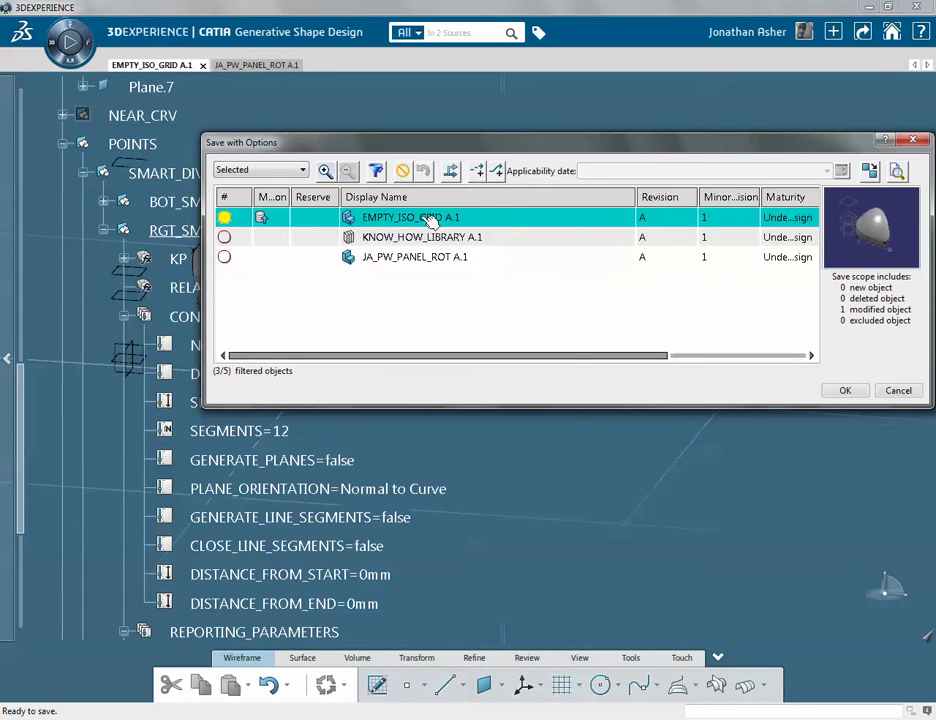
right_click(423, 218)
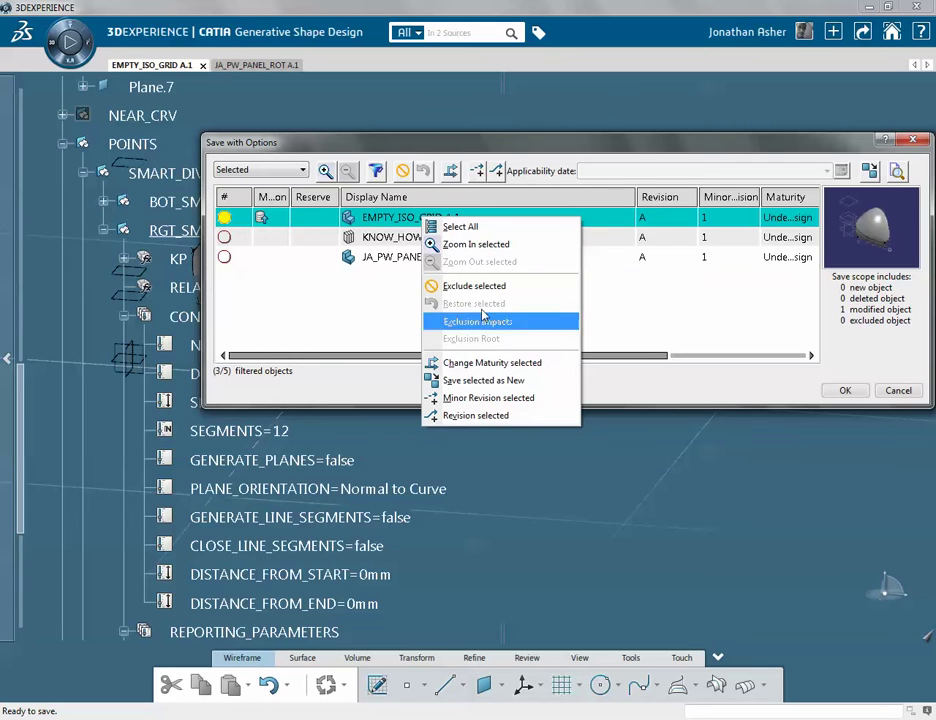
click(500, 382)
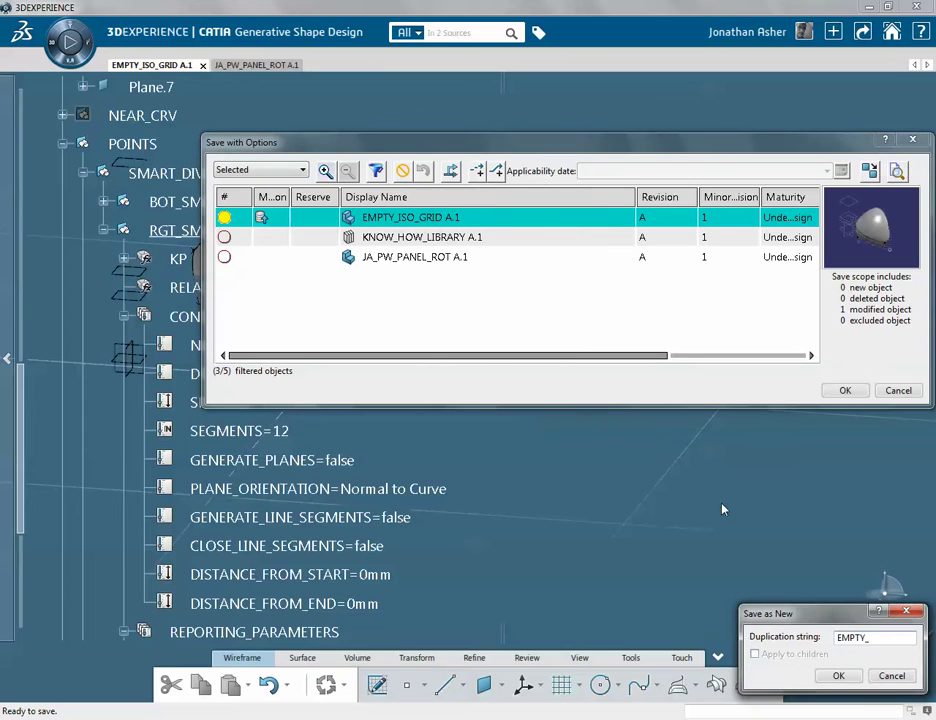
drag(893, 638, 838, 637)
text(JA)
text(_)
click(839, 676)
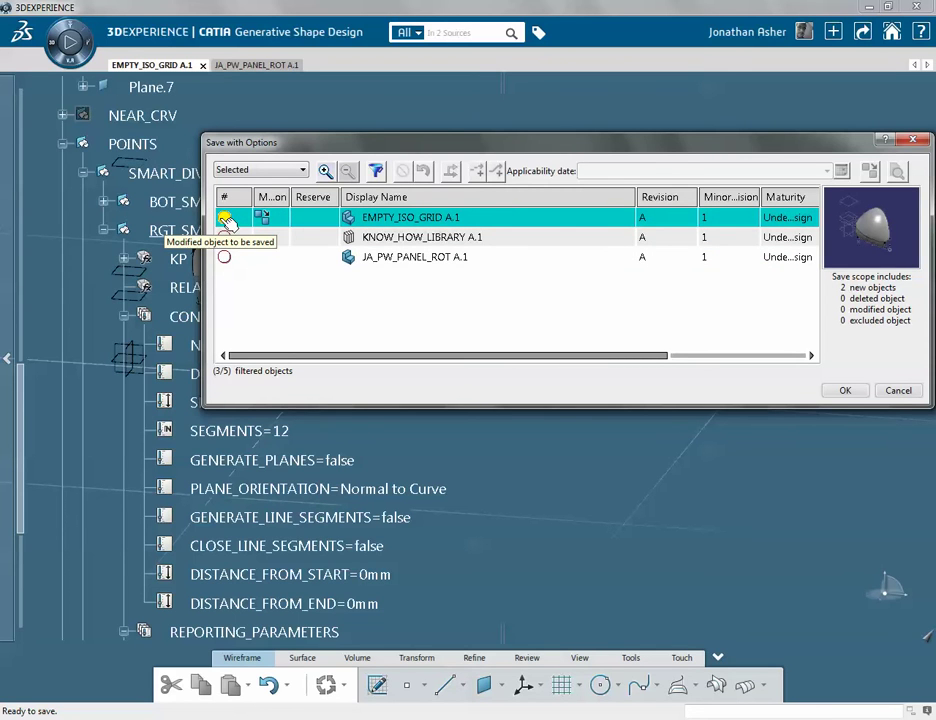
click(845, 391)
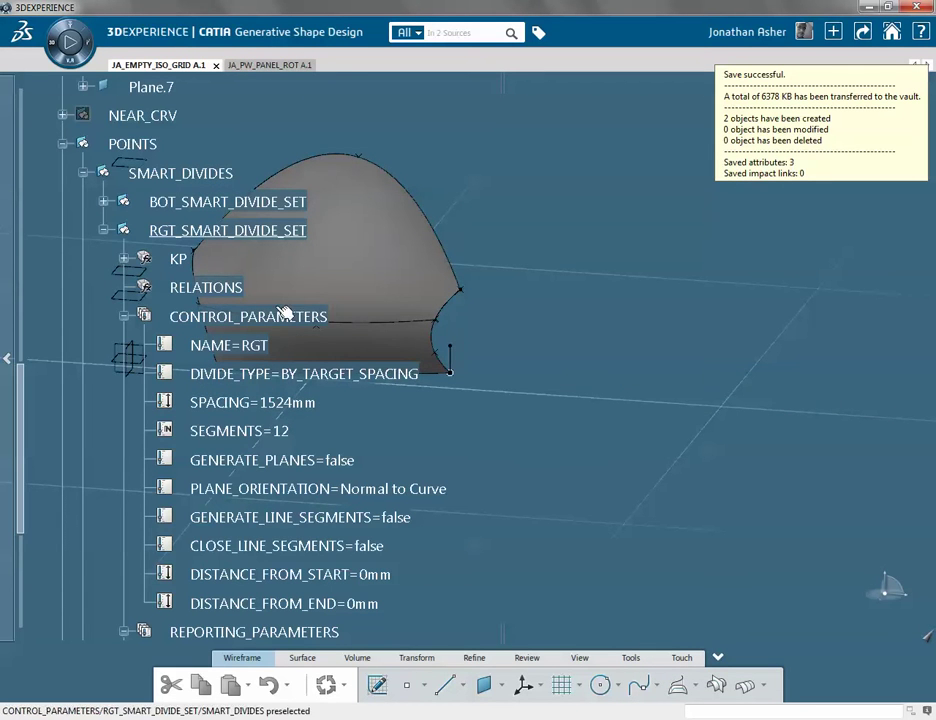
Change the title of the root physical product to JA_ISO_GRID_IN_CLASS in its properties
scroll(125, 313, up, 5)
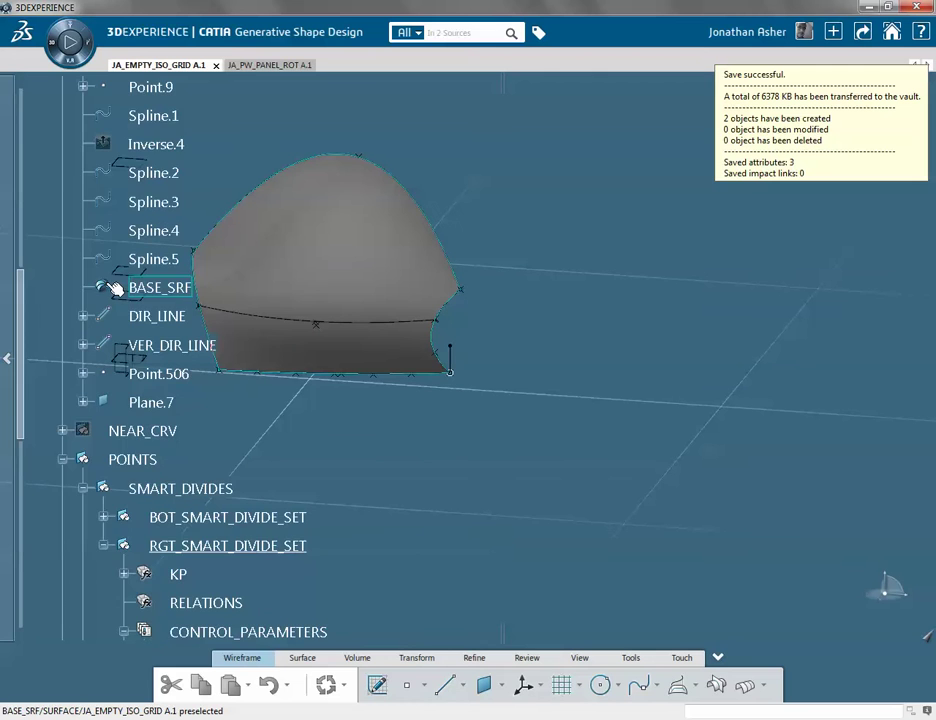
scroll(110, 291, up, 10)
scroll(115, 287, up, 2)
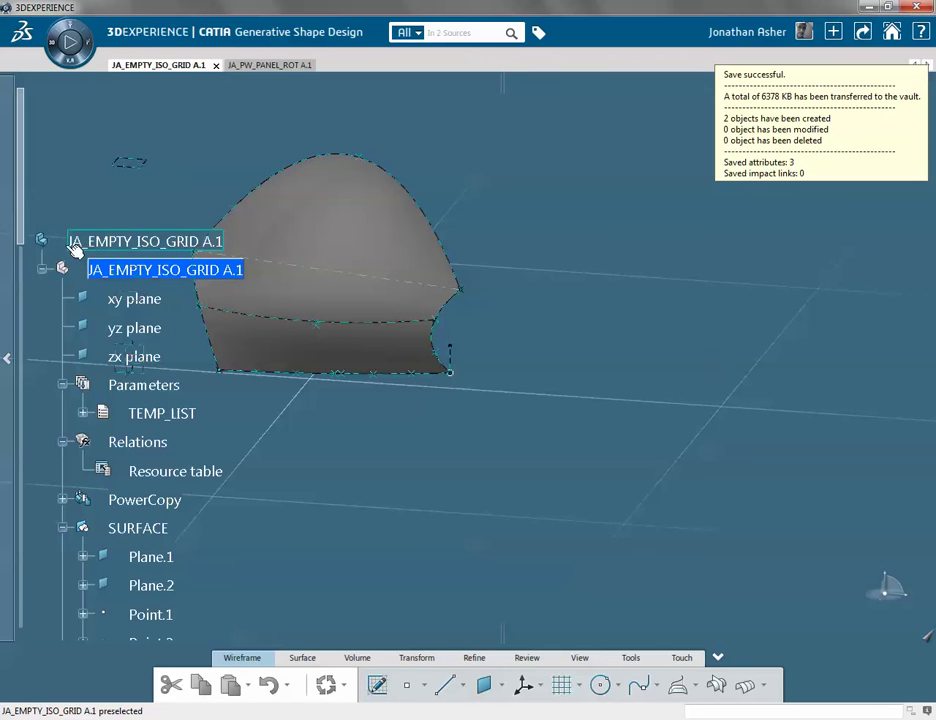
right_click(125, 242)
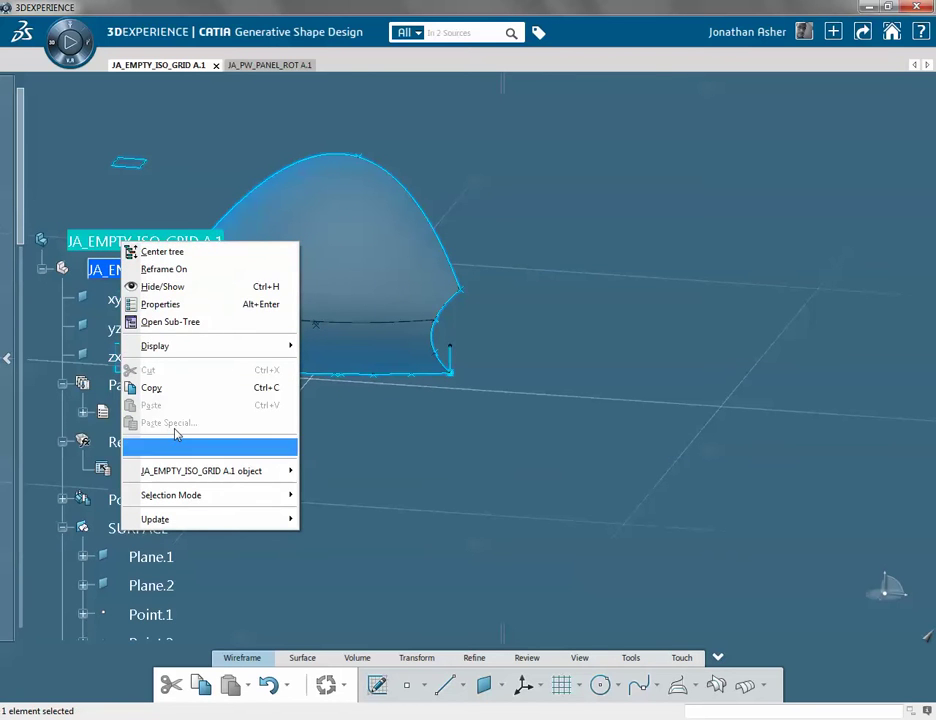
click(167, 304)
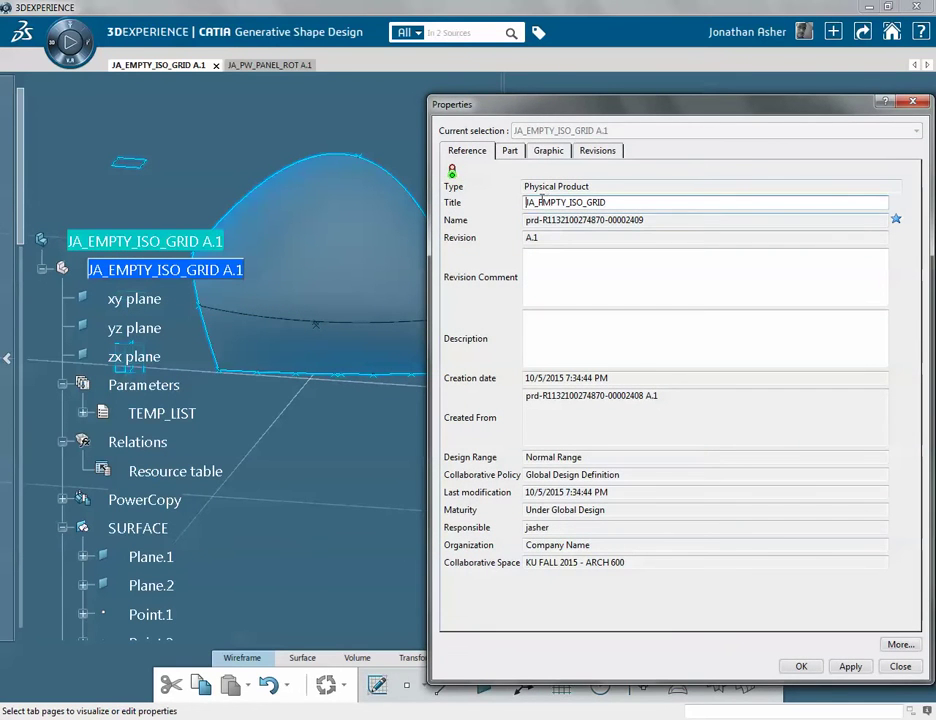
drag(538, 202, 570, 202)
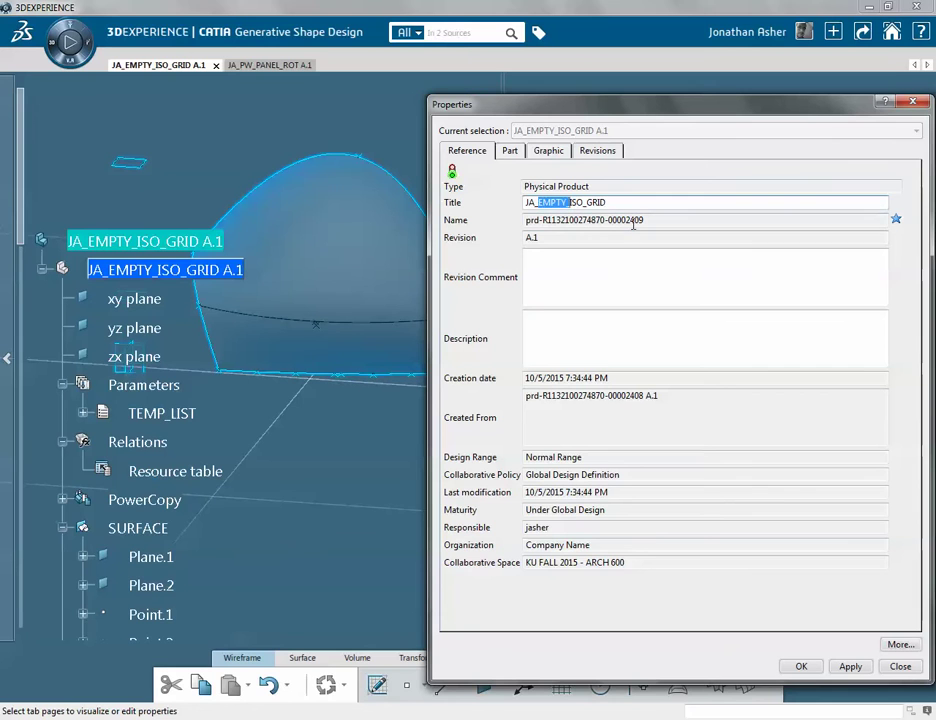
key(BackSpace)
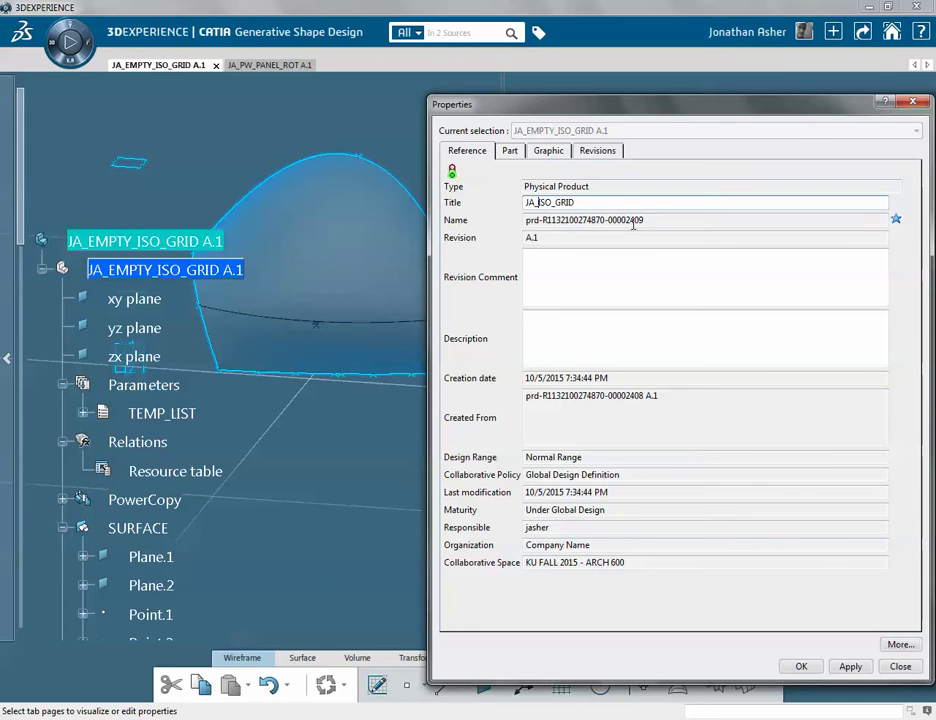
click(574, 202)
text(_NEW)
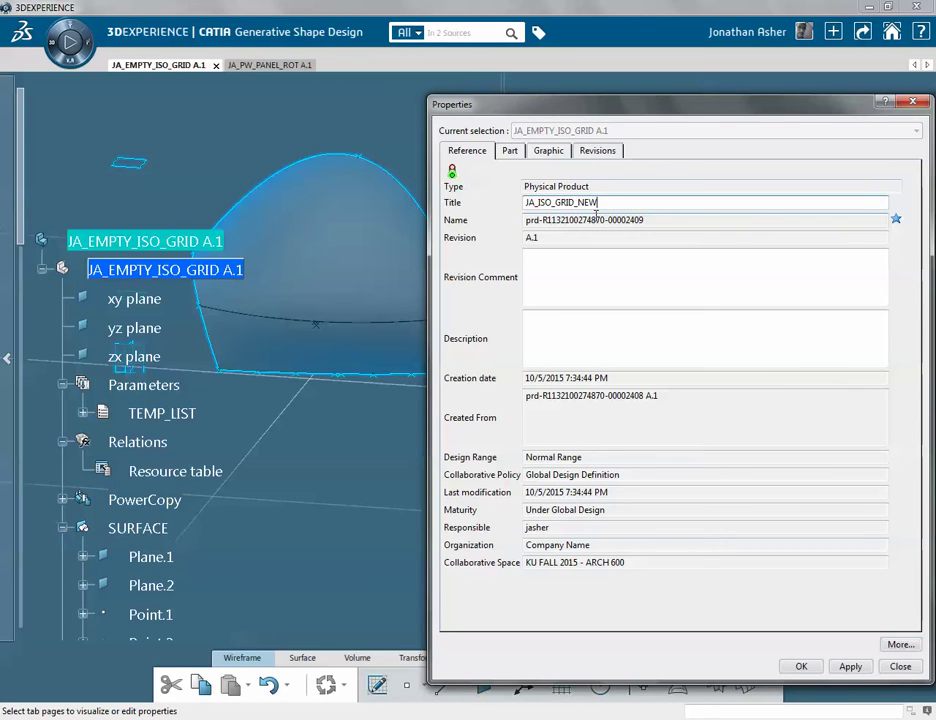
key(BackSpace)
key(BackSpace)
key(BackSpace)
text(IN_CLASS)
click(800, 667)
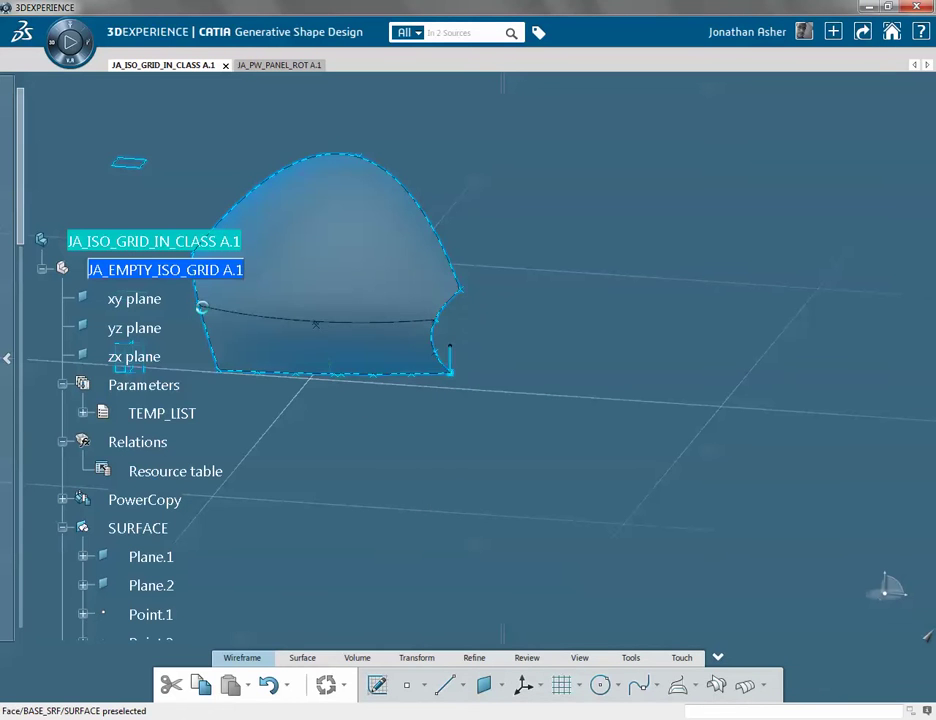
Change the title of the 3D shape under the root product to JA_ISO_GRID_IN_CLASS and save the model
right_click(143, 275)
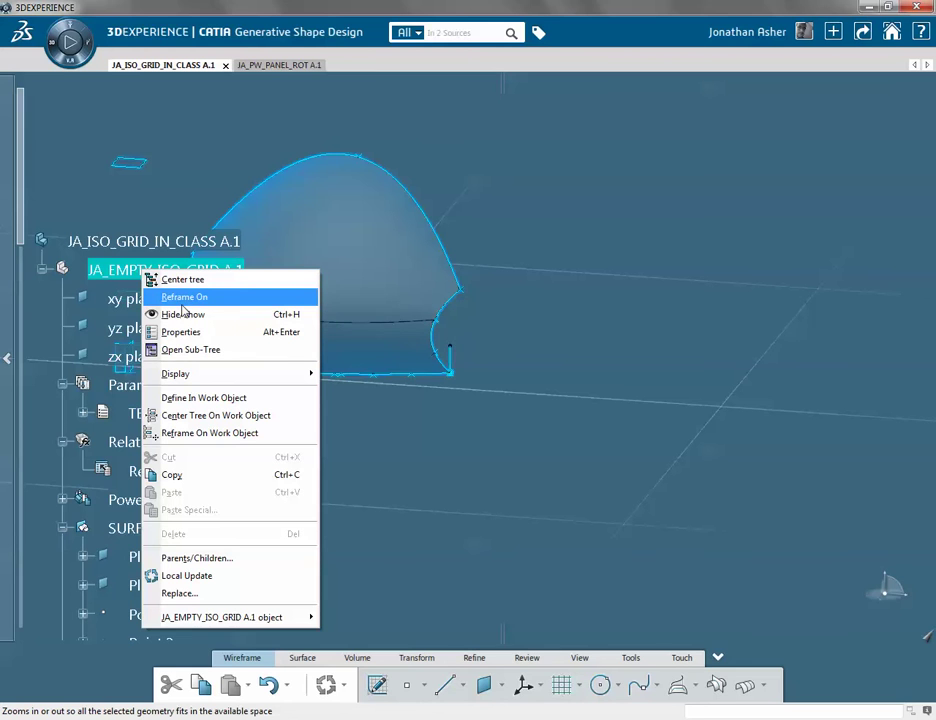
click(181, 331)
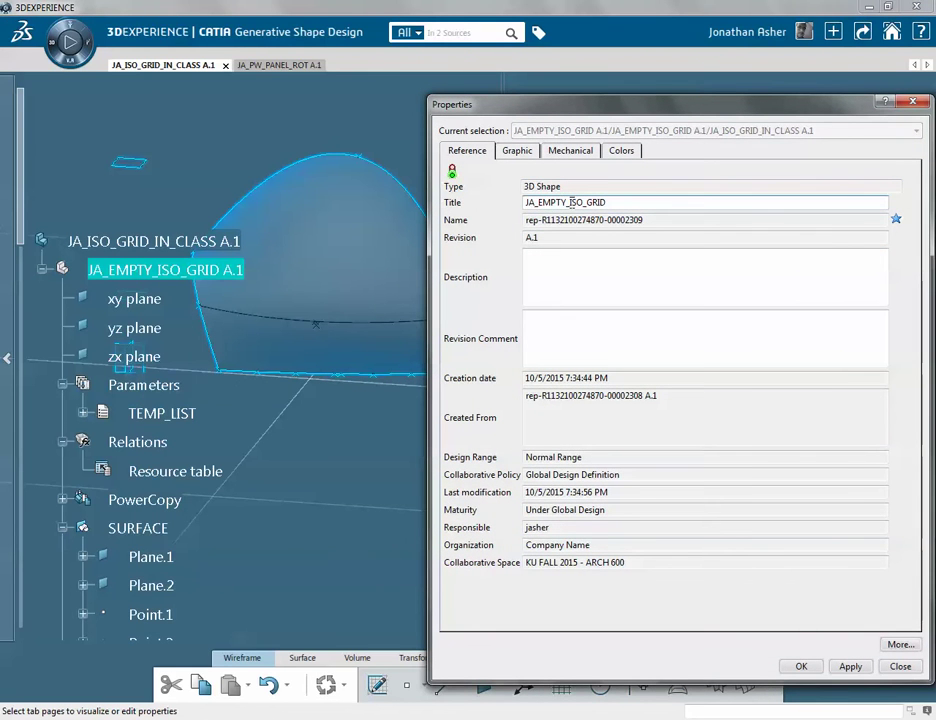
drag(569, 203, 539, 205)
key(Delete)
click(638, 200)
text(_IN_CLASS)
key(Return)
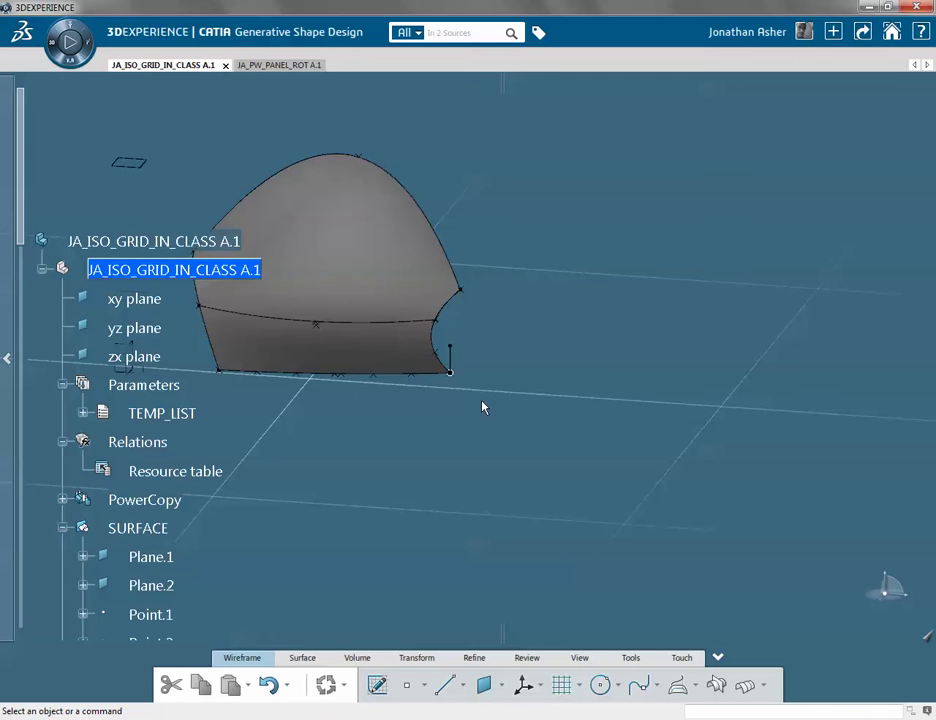
key(ctrl+s)
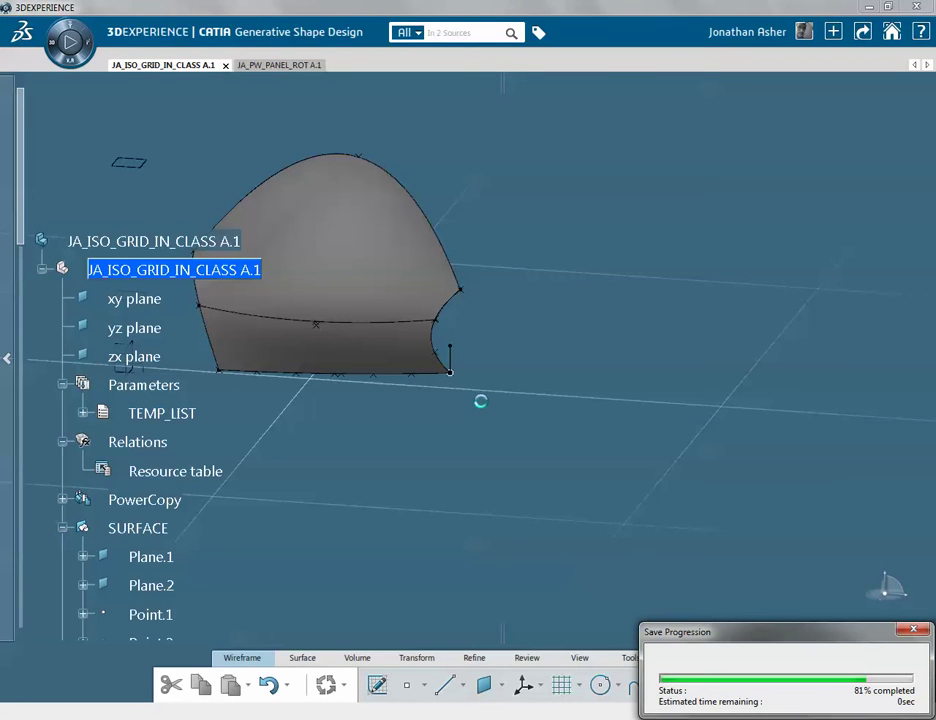
click(802, 719)
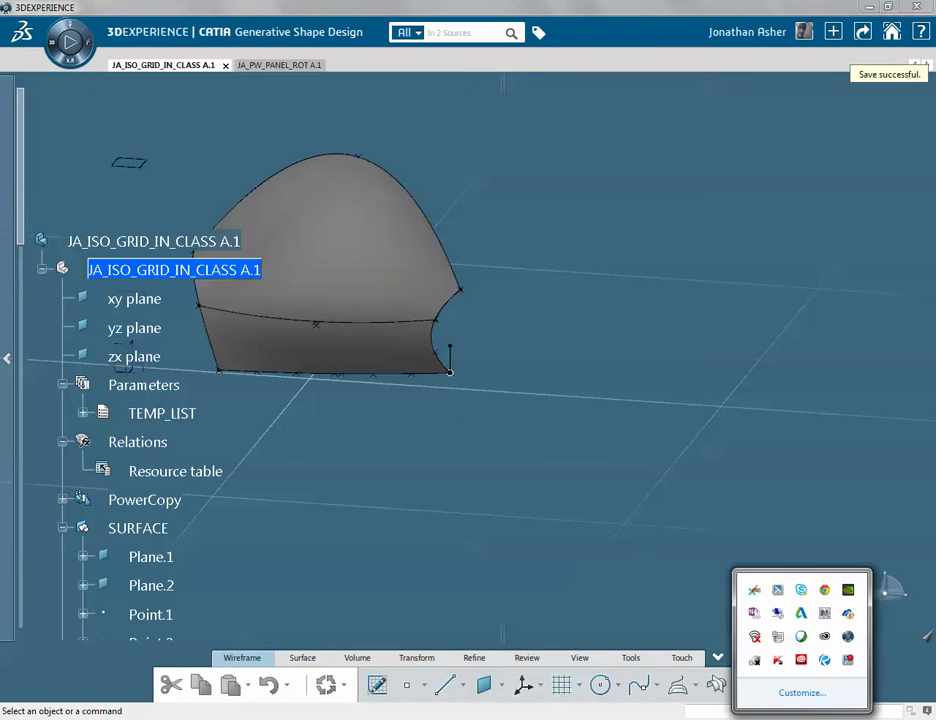
click(847, 663)
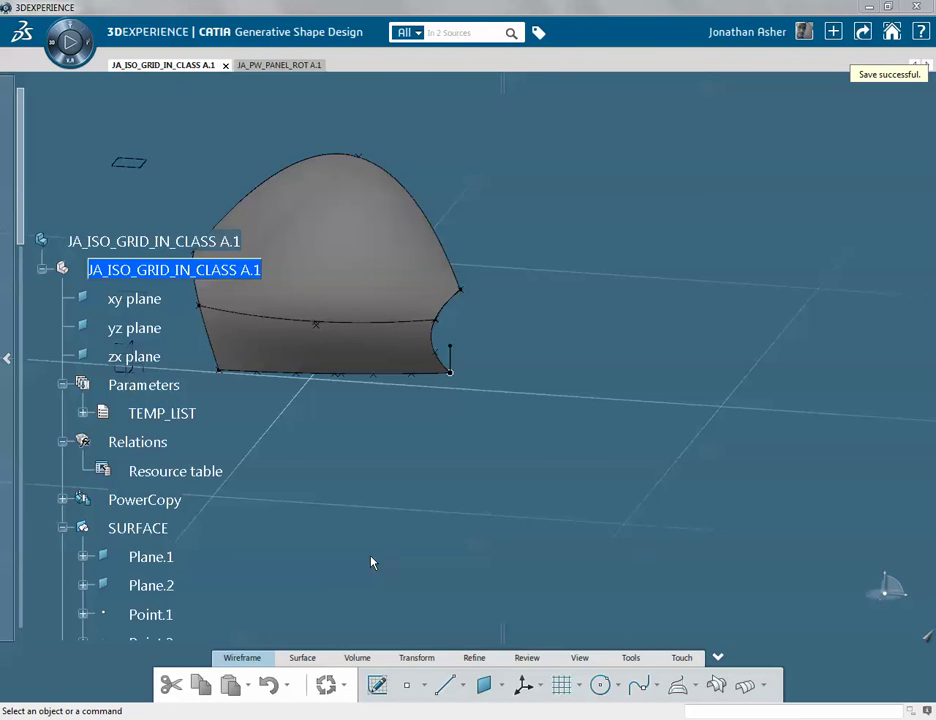
click(800, 708)
click(580, 562)
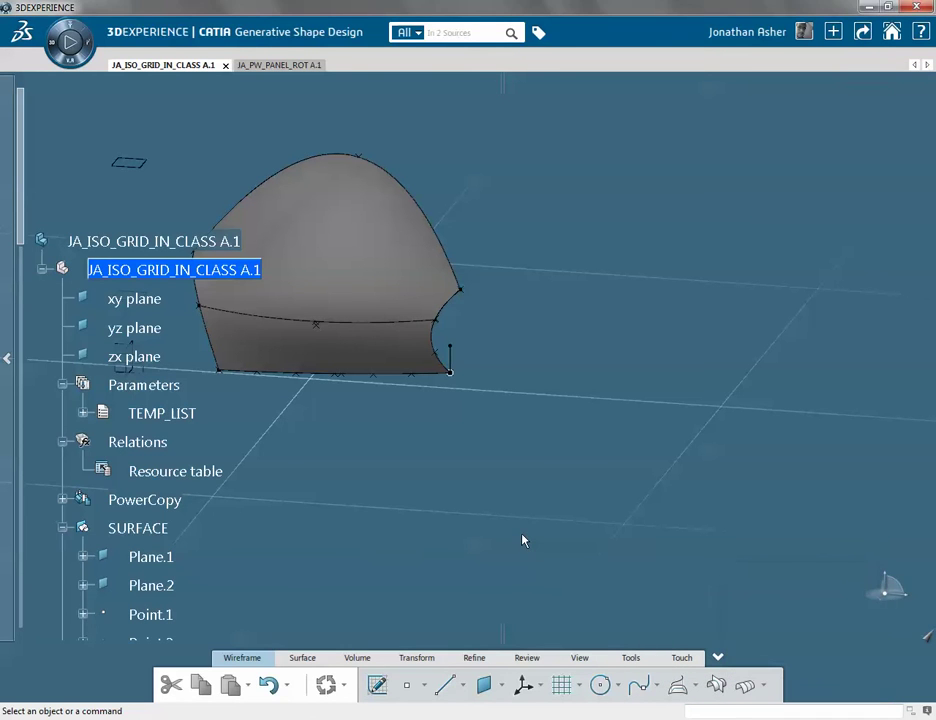
Collapse the SURFACE and RGT_SMART_DIVIDE_SET branches of the tree, highlighting the RGT set's points on the surface edge
scroll(128, 243, down, 2)
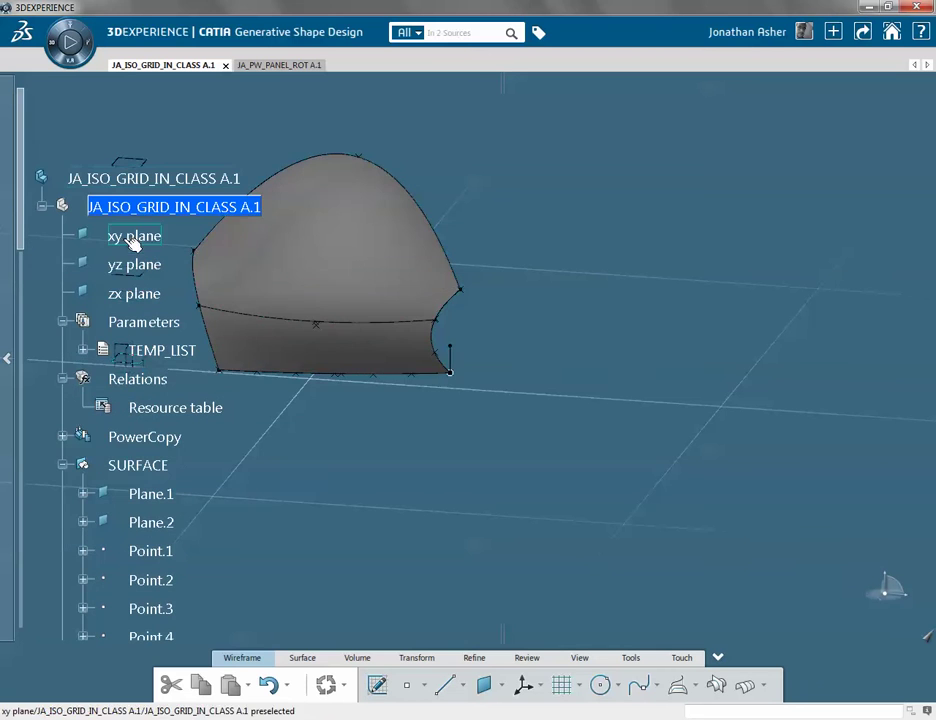
middle_drag(309, 246, 569, 346)
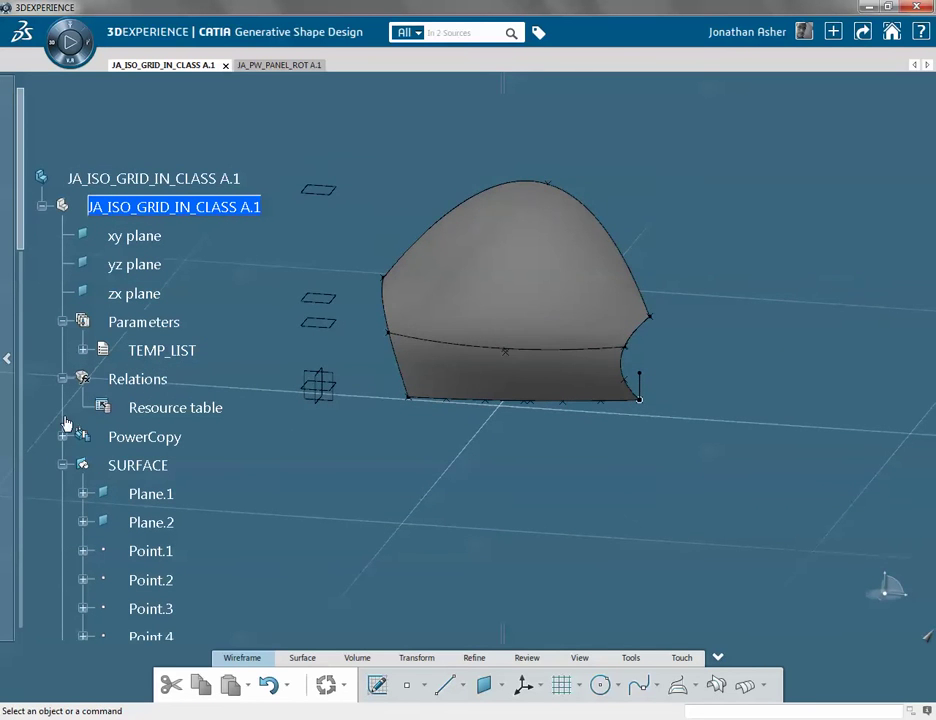
click(140, 468)
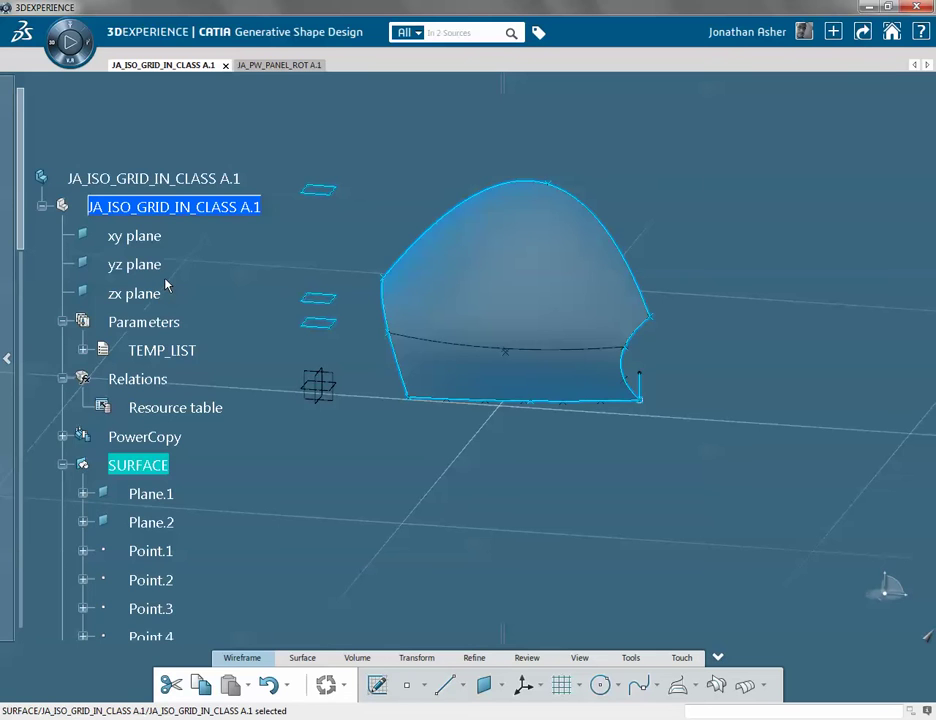
scroll(182, 389, down, 6)
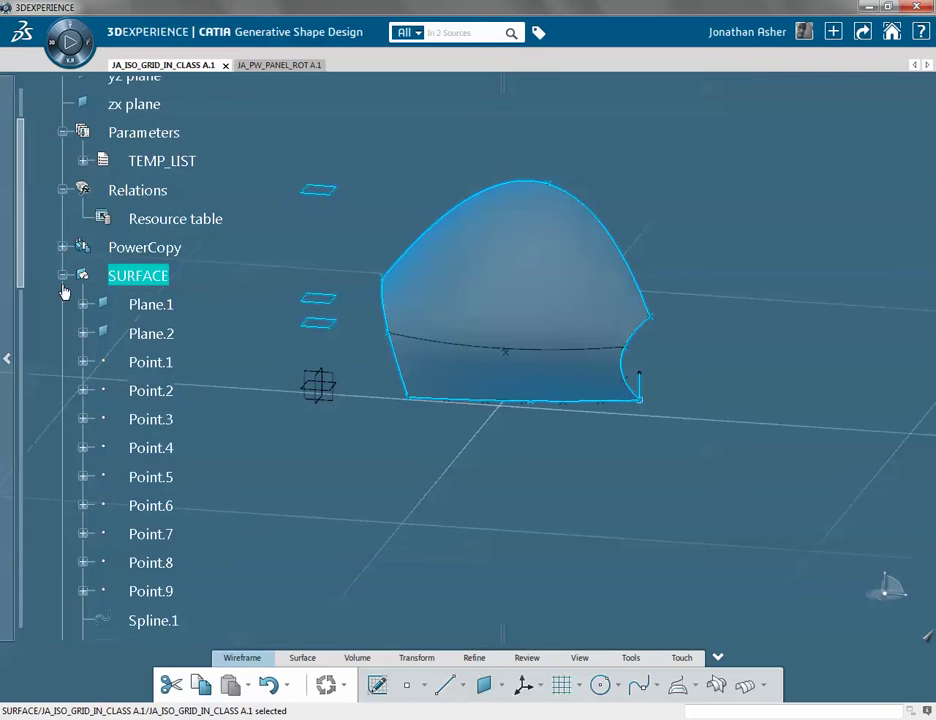
click(63, 280)
click(181, 363)
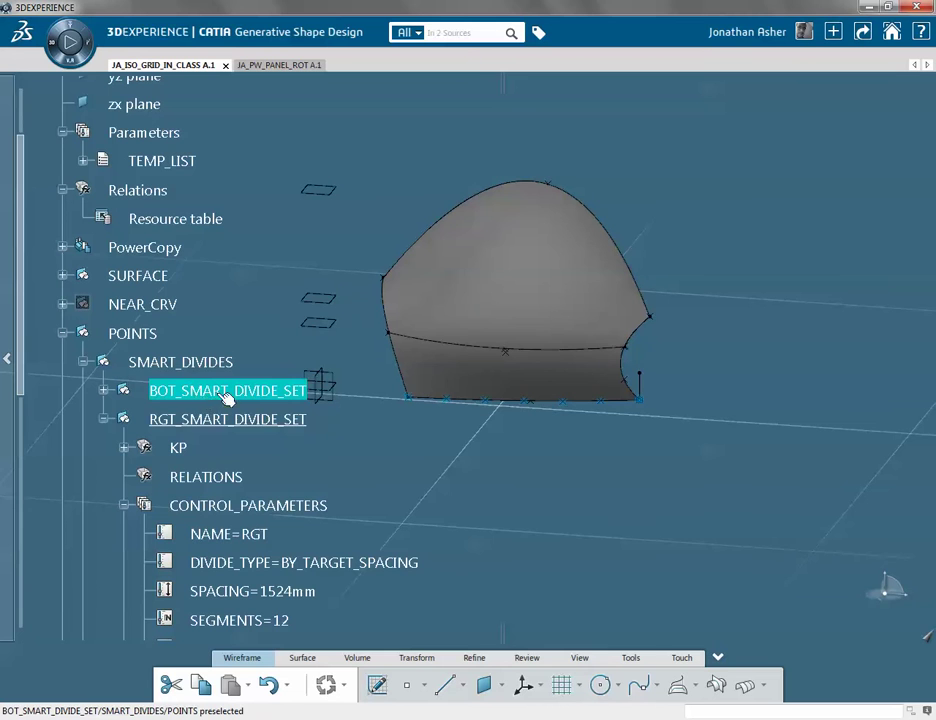
click(127, 417)
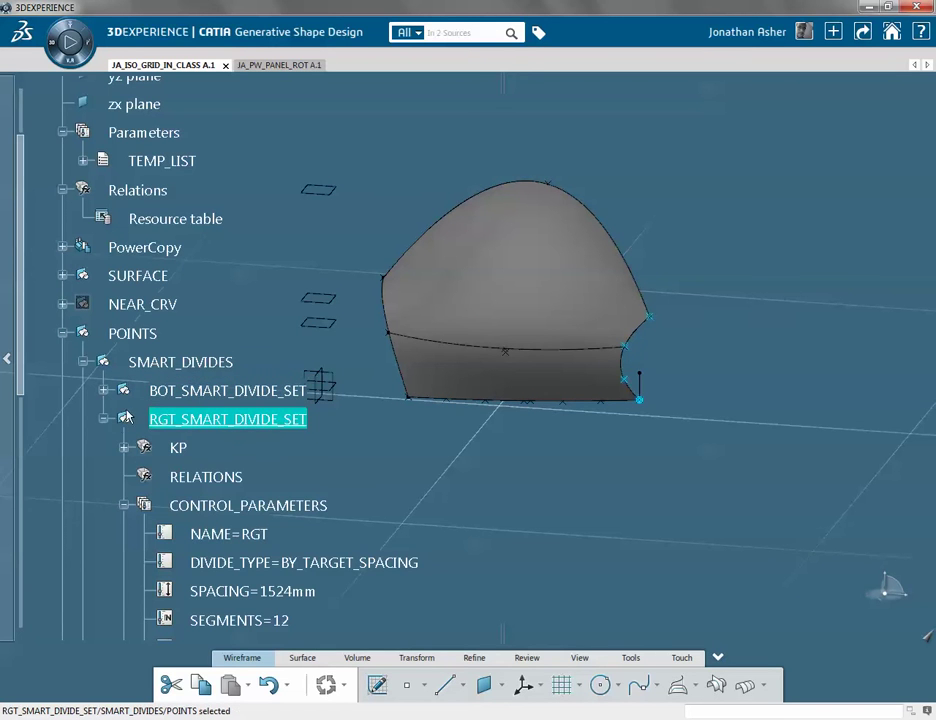
click(104, 419)
click(337, 352)
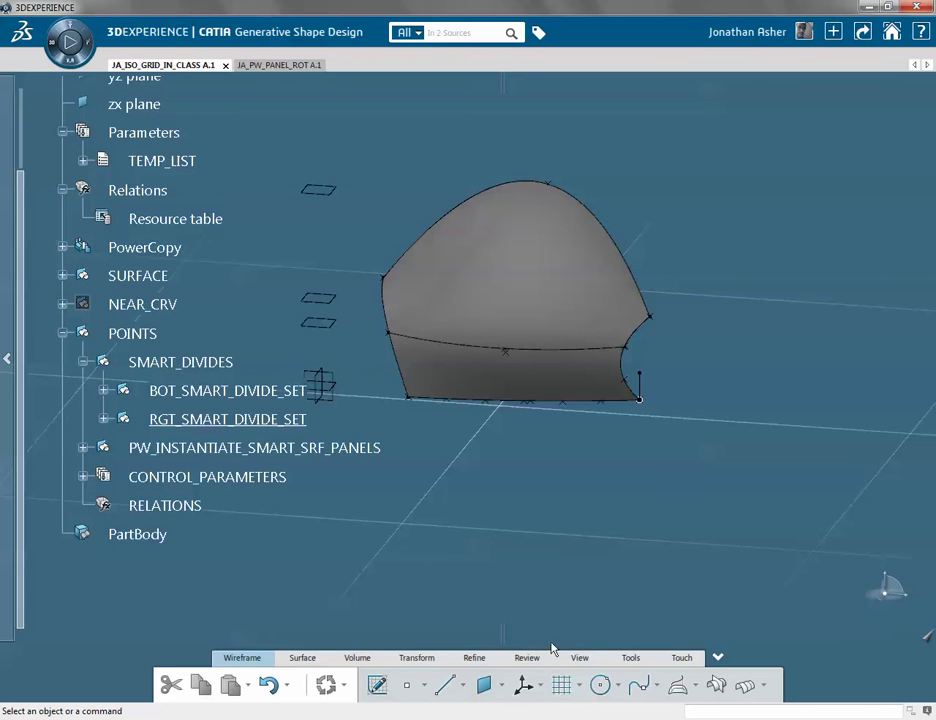
Create an isoparametric curve on BASE_SRF through a point picked mid-surface, with VER_DIR_LINE as its direction
click(658, 688)
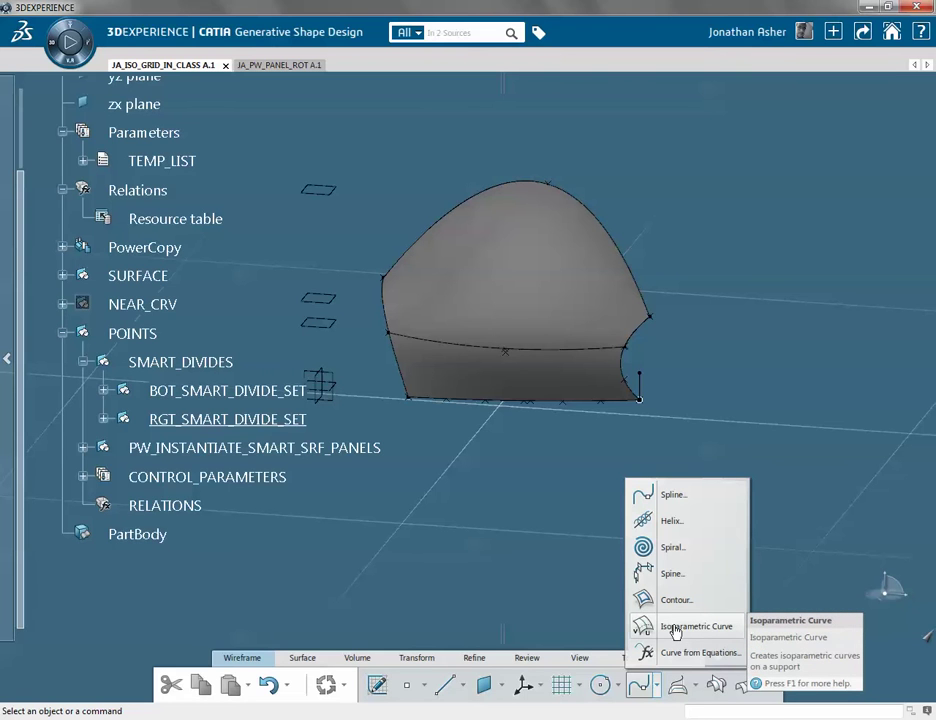
click(676, 628)
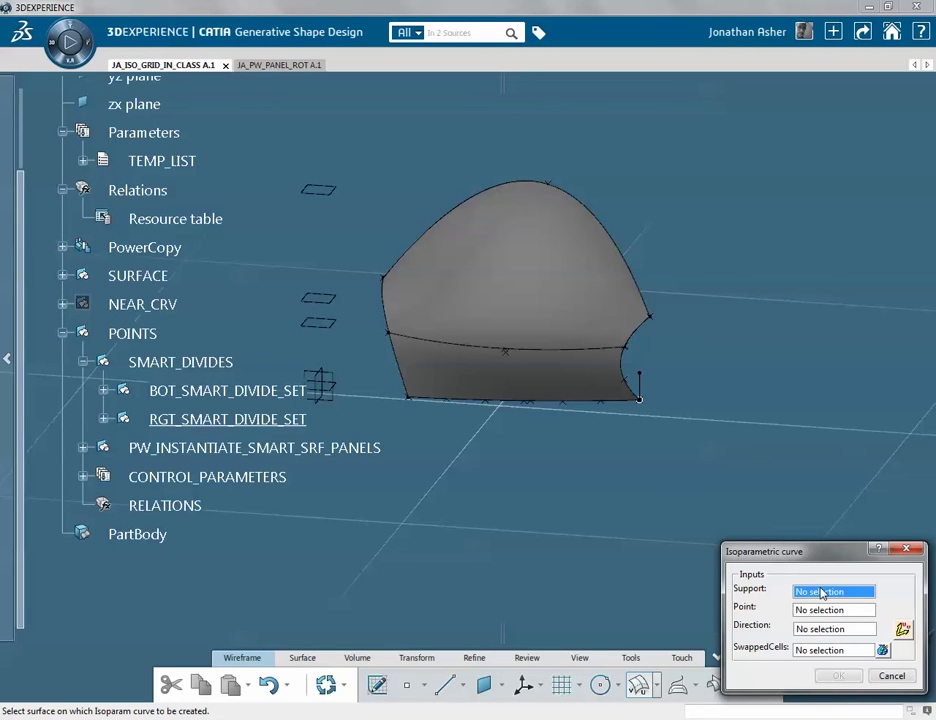
click(556, 317)
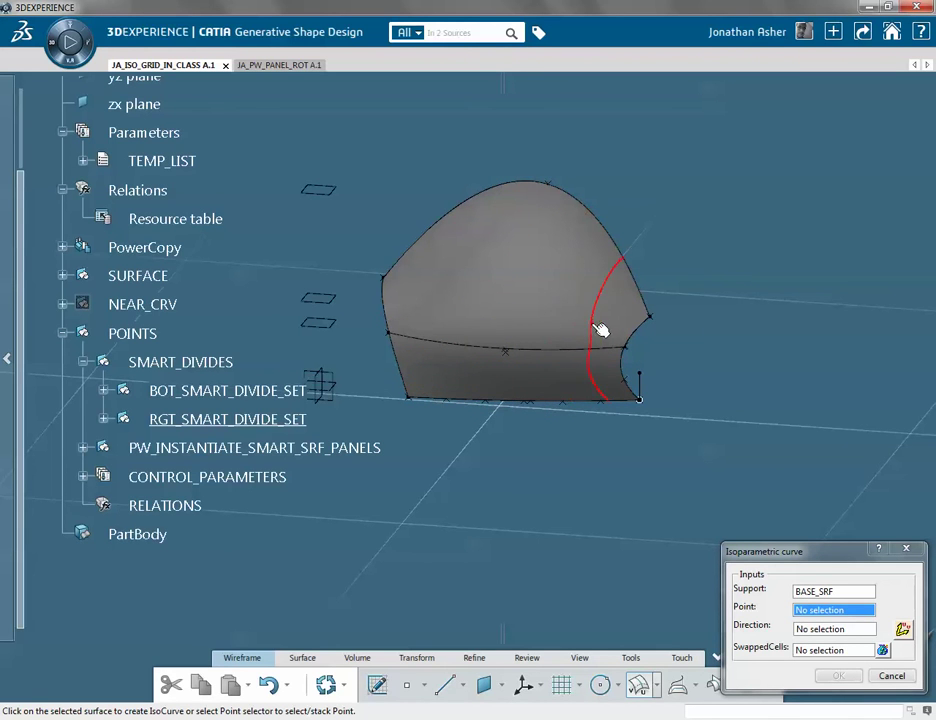
click(528, 308)
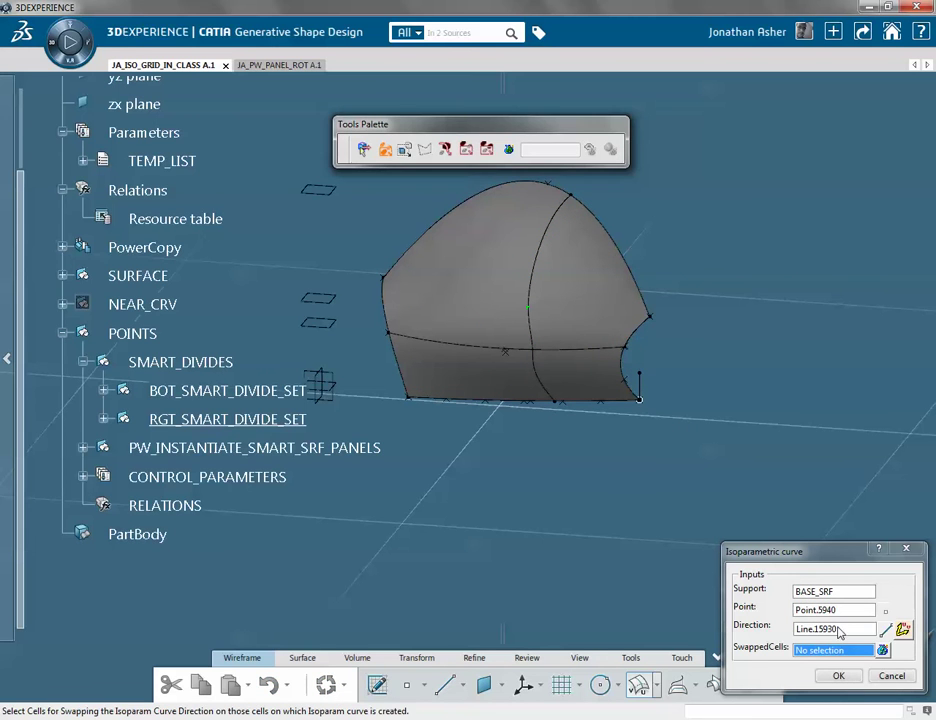
click(838, 629)
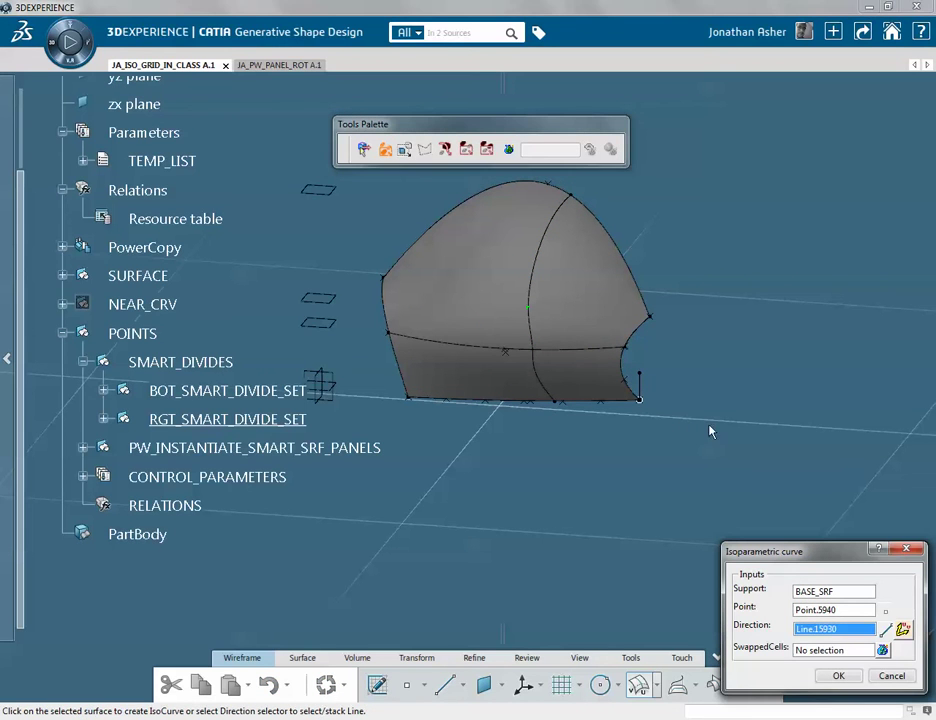
click(643, 393)
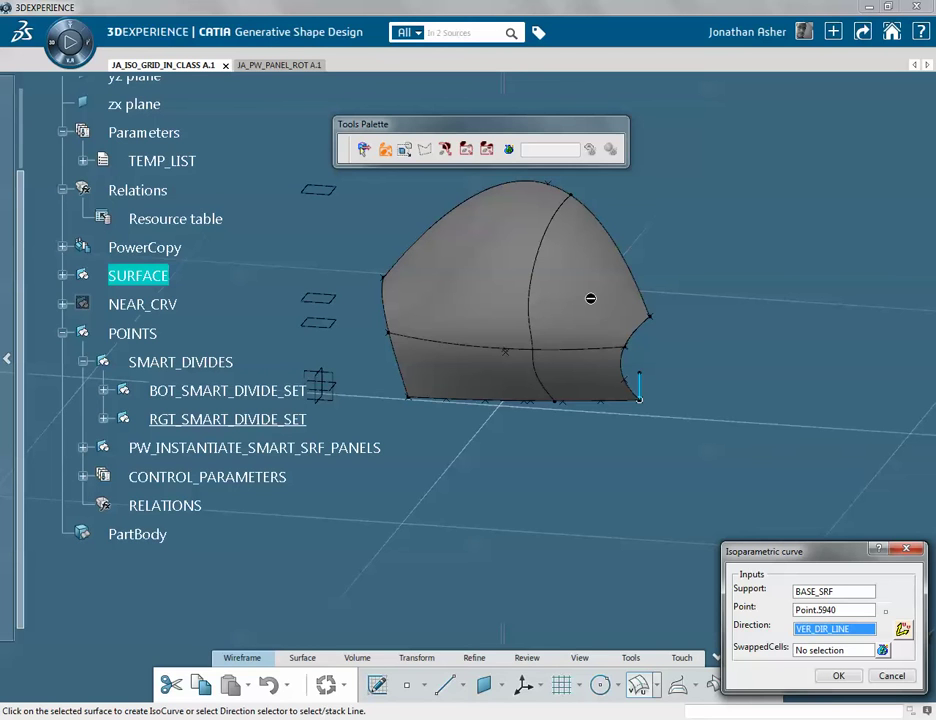
click(800, 718)
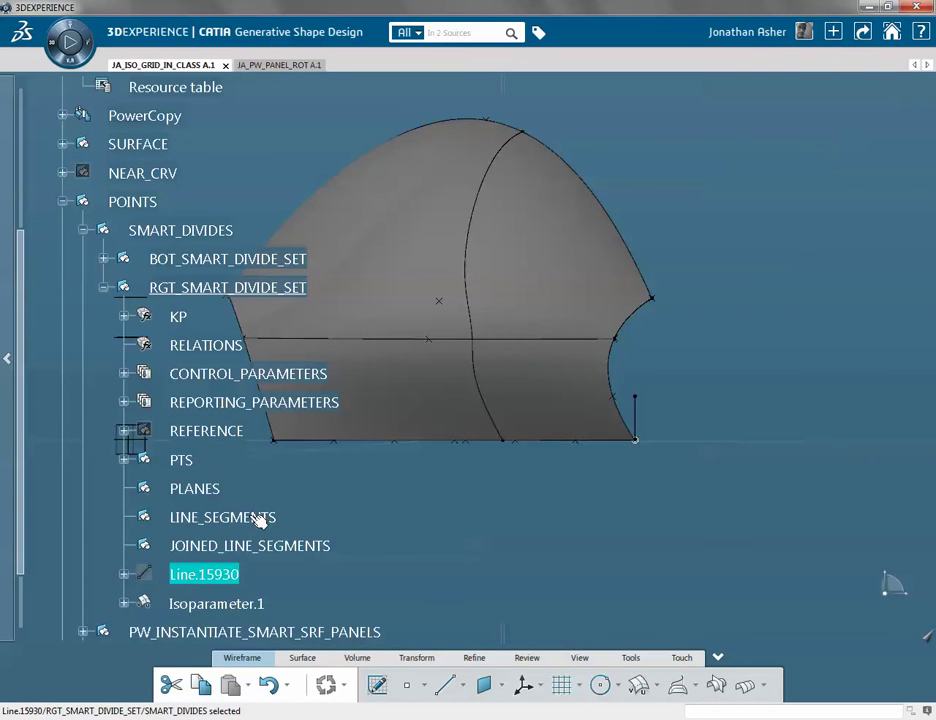
Delete the trial isoparametric curve together with its unused direction line from RGT_SMART_DIVIDE_SET
click(248, 603)
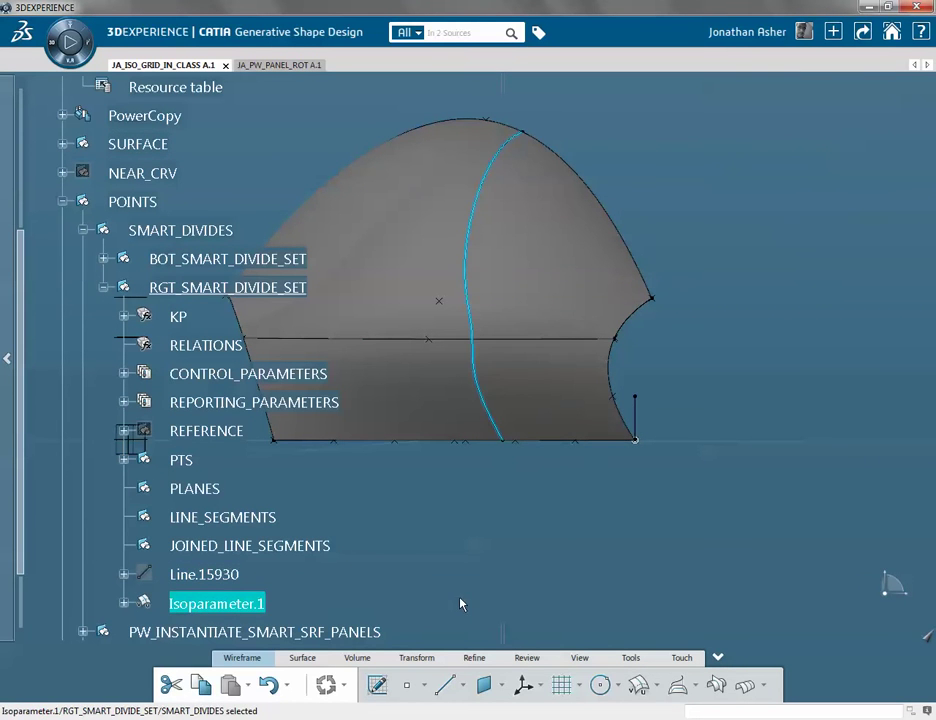
ctrl+click(215, 575)
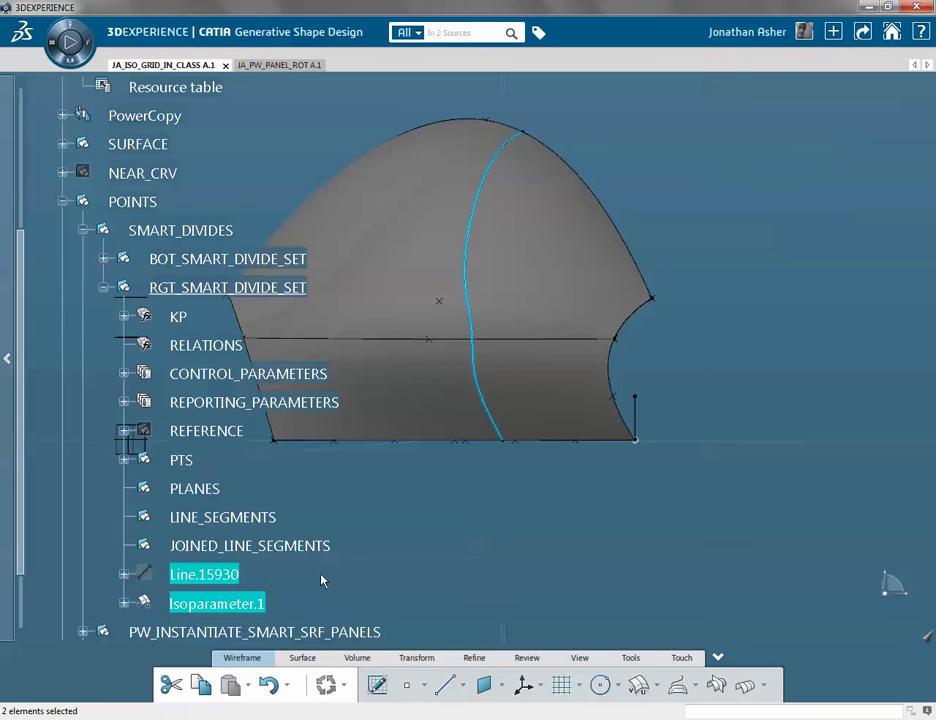
key(Delete)
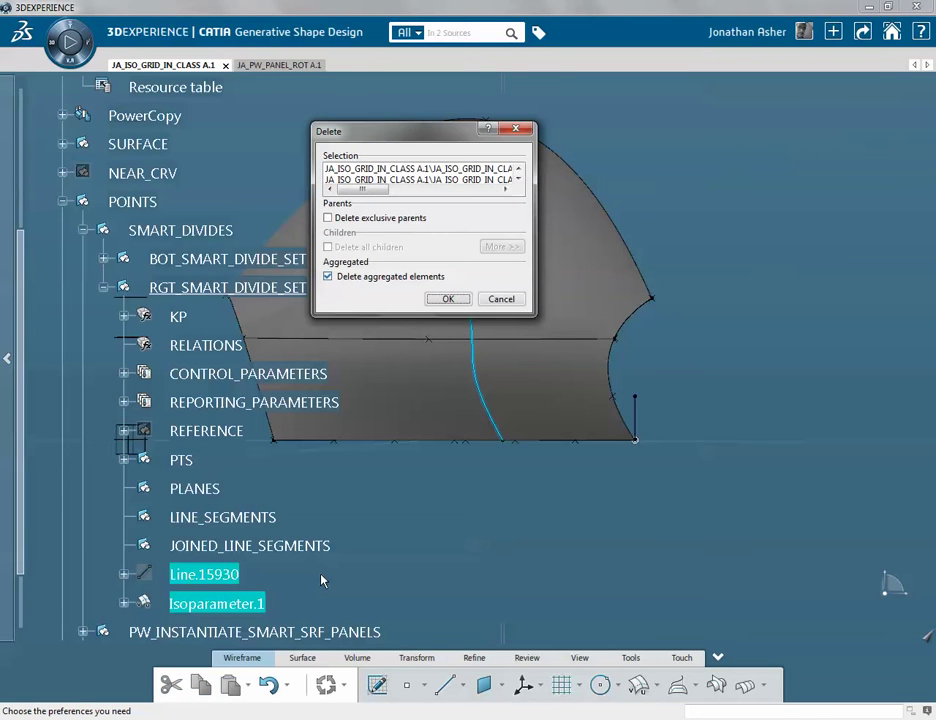
key(Return)
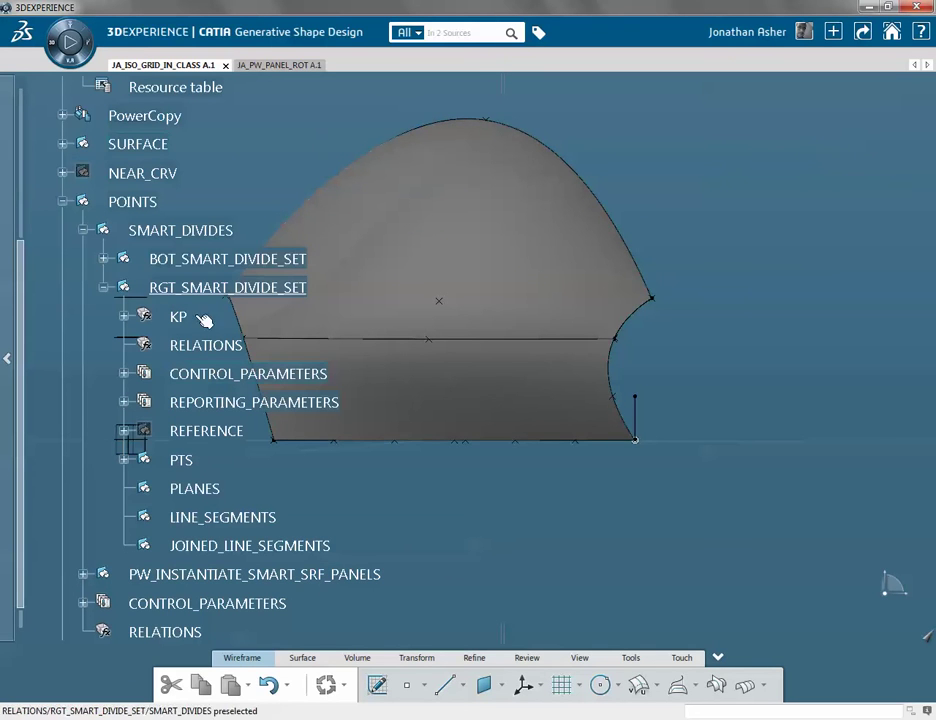
Highlight the BOT and RGT smart divide sets, collapse the RGT branch and define SMART_DIVIDES as the in-work object
click(240, 262)
click(230, 287)
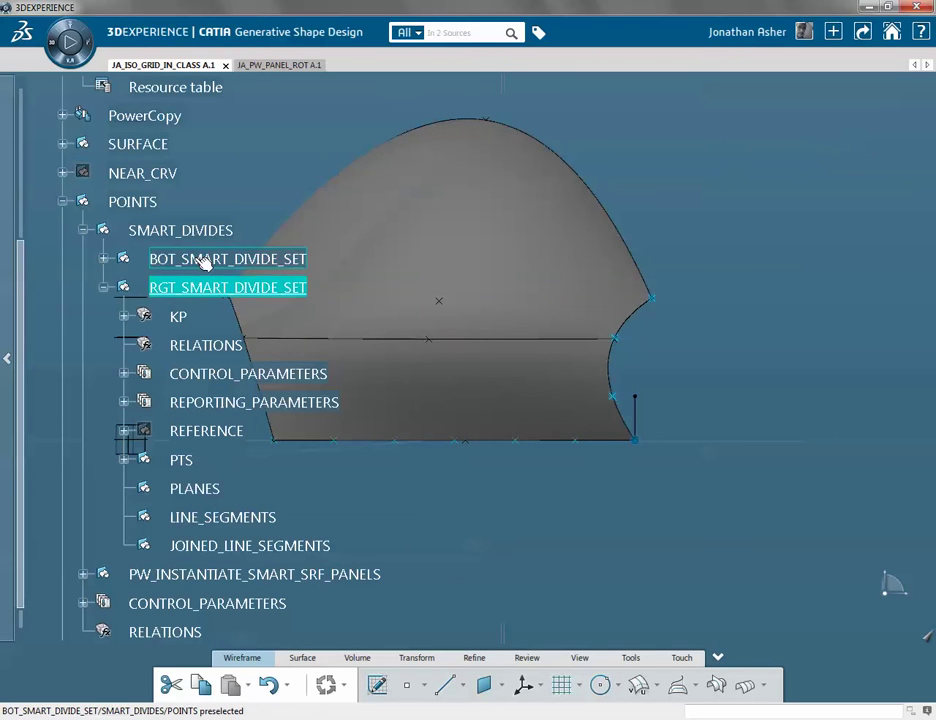
click(210, 260)
click(234, 287)
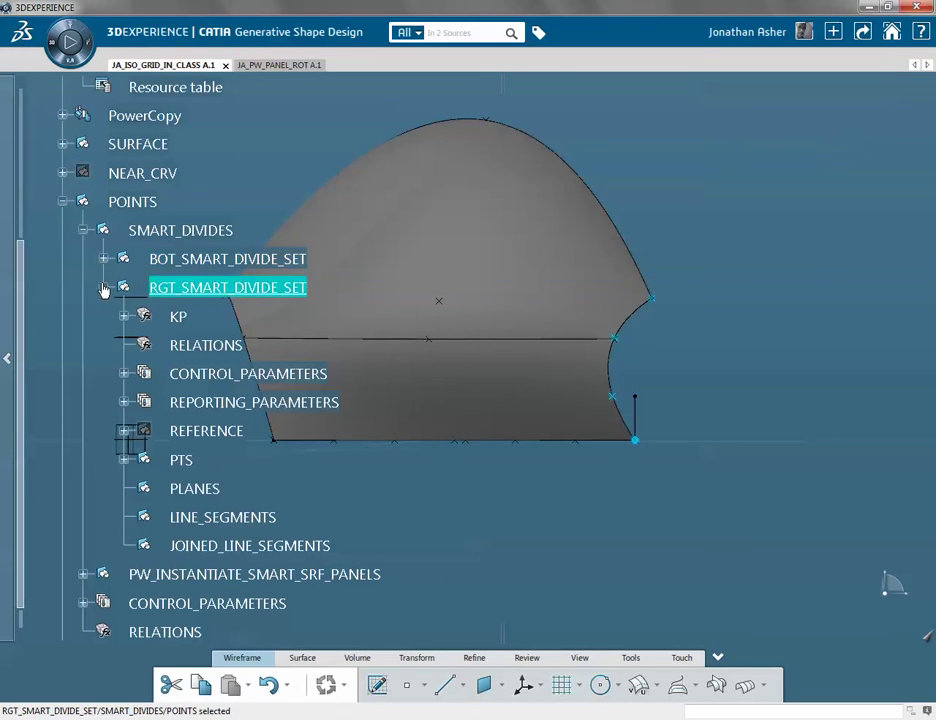
click(104, 289)
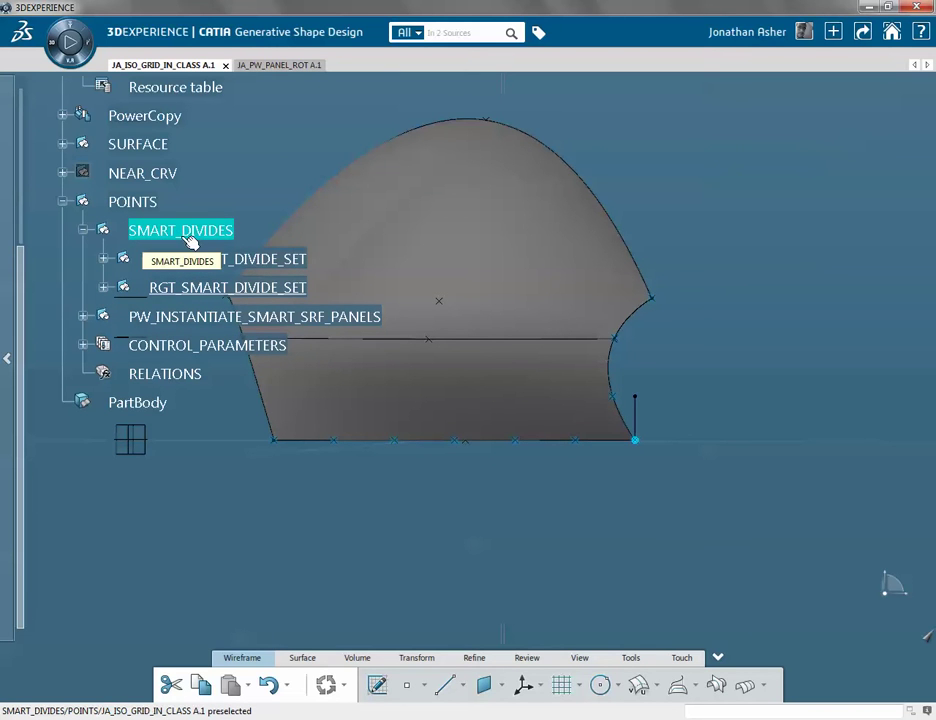
right_click(189, 243)
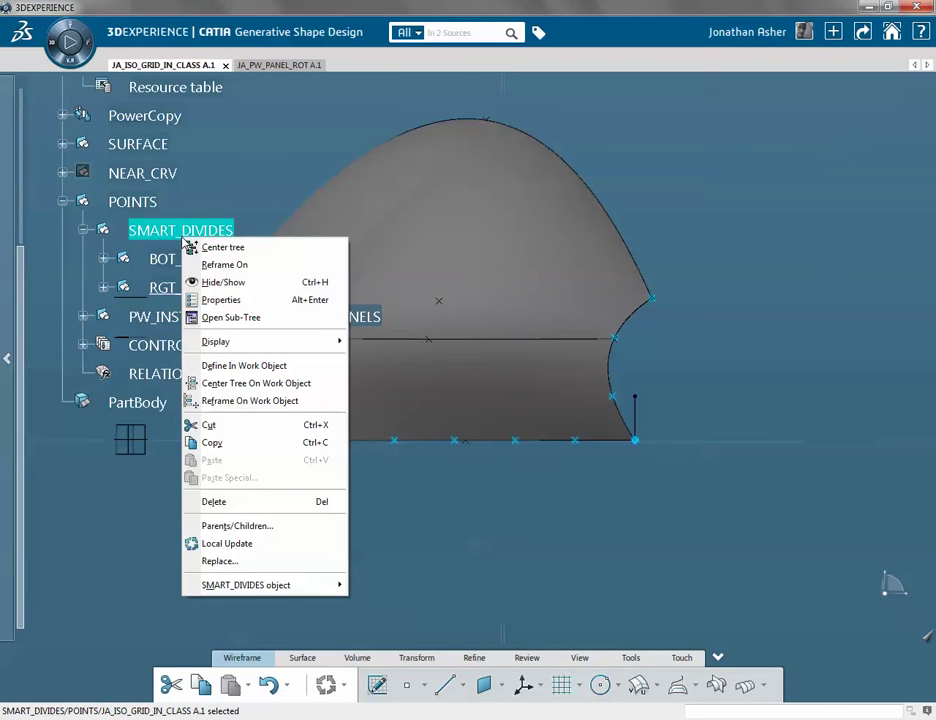
click(256, 367)
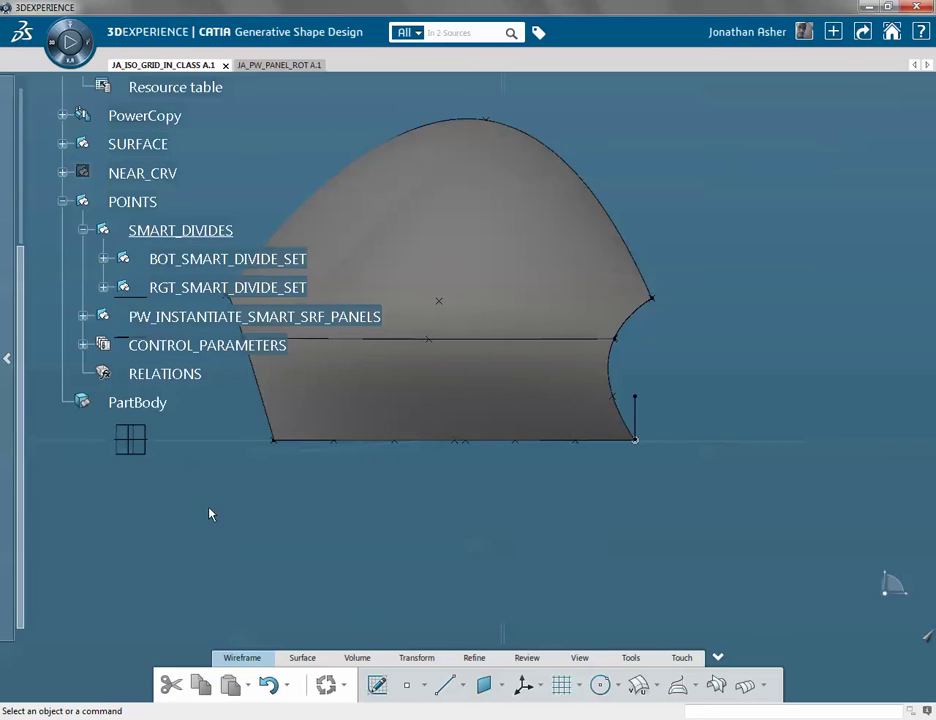
click(631, 658)
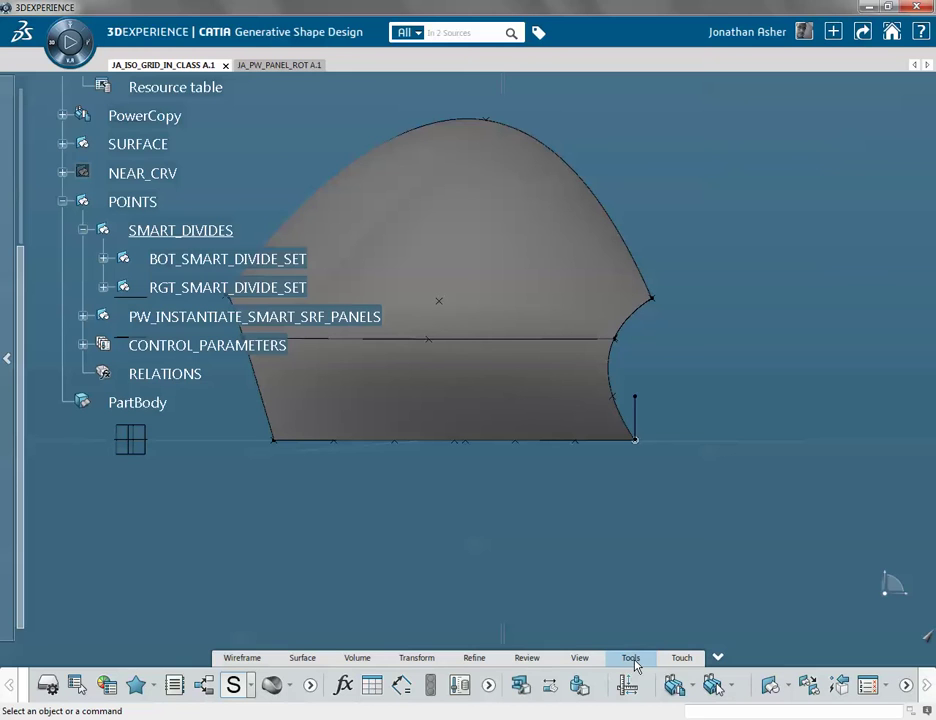
click(731, 686)
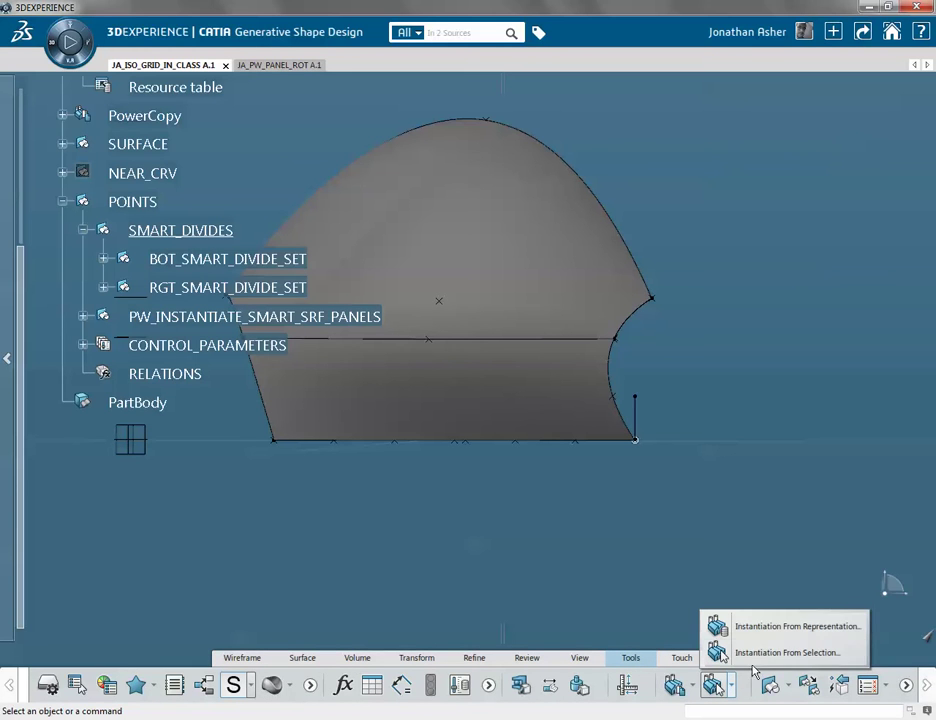
click(797, 628)
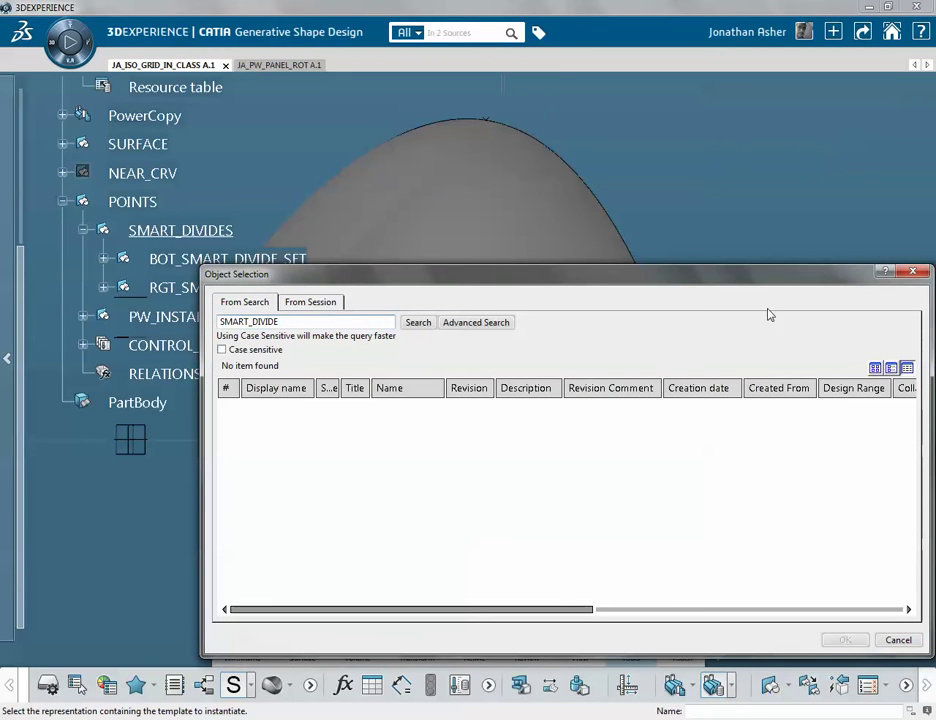
click(912, 271)
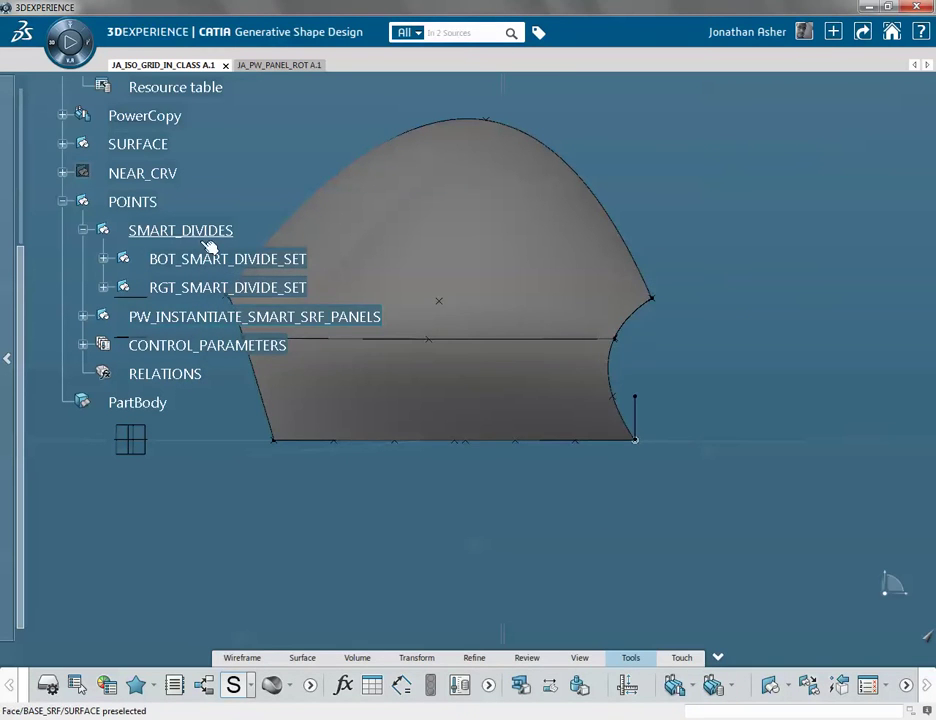
With SMART_DIVIDES as the in-work object, search for ISO and open ISO_PARAM_CRV_AT_PT_LIST for instantiation from representation
click(170, 234)
right_click(165, 232)
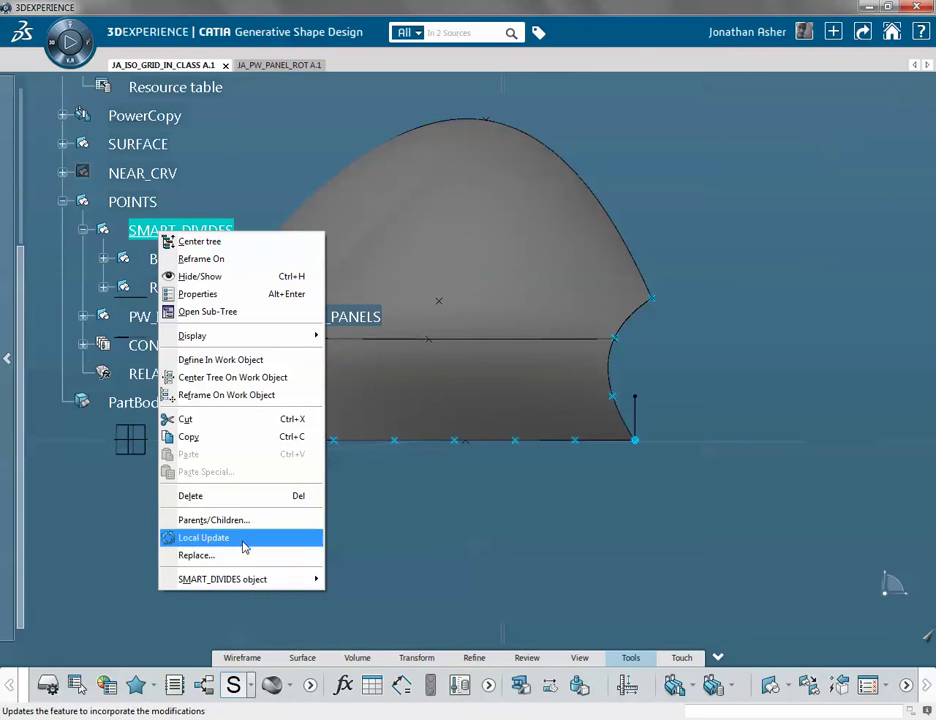
click(262, 360)
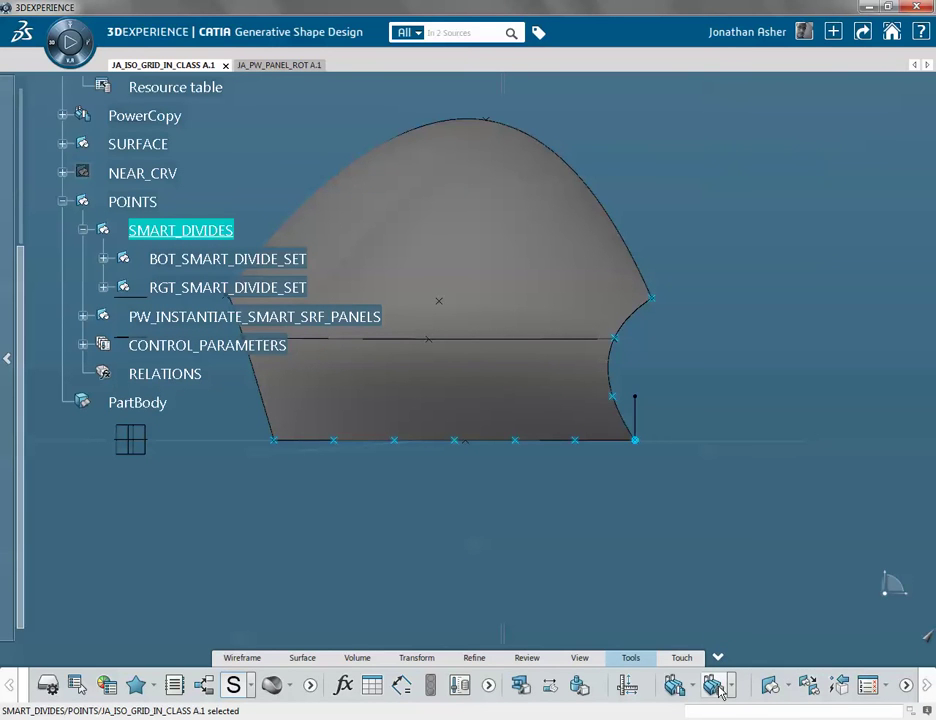
click(722, 690)
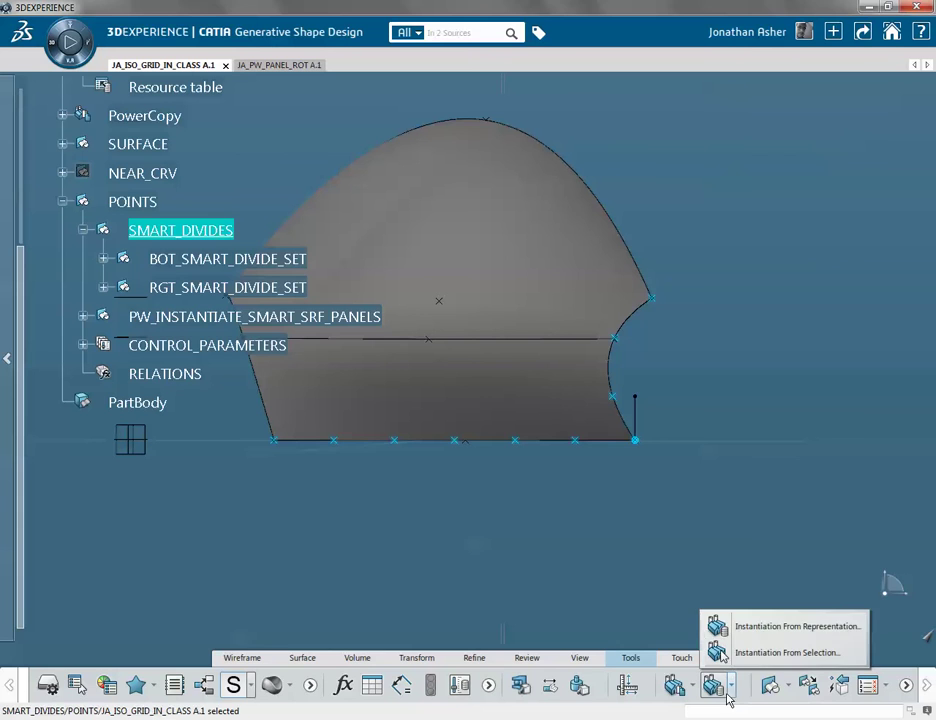
click(763, 632)
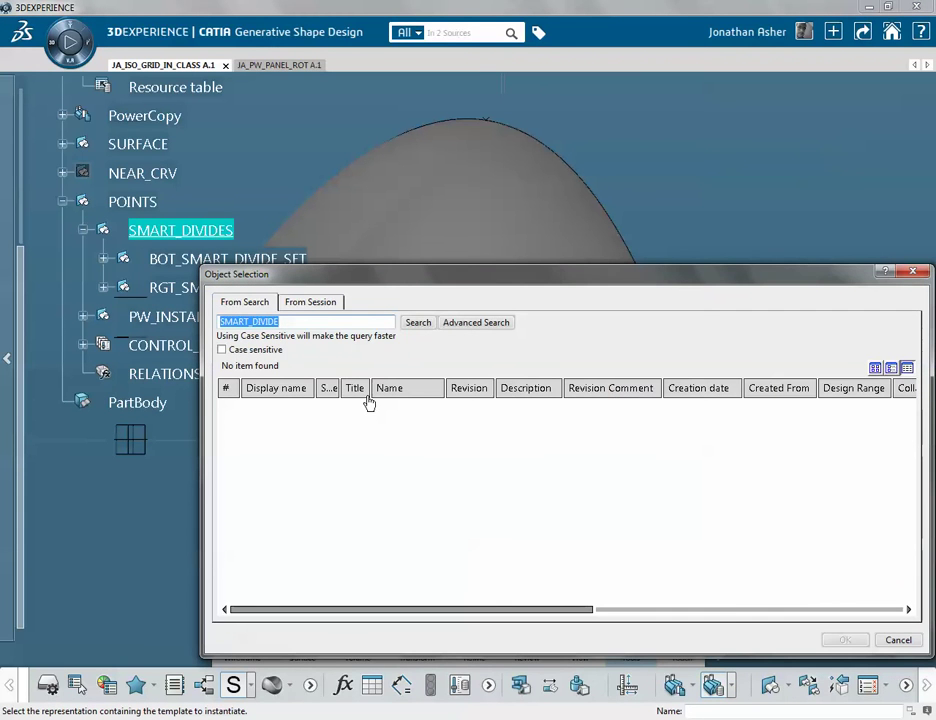
text(ISO)
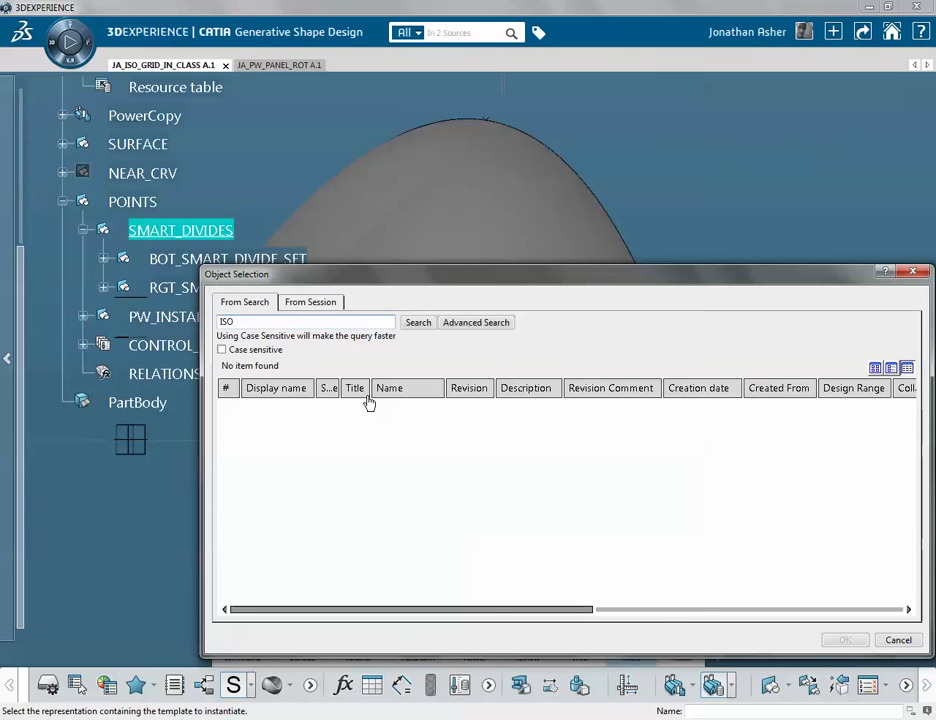
click(420, 323)
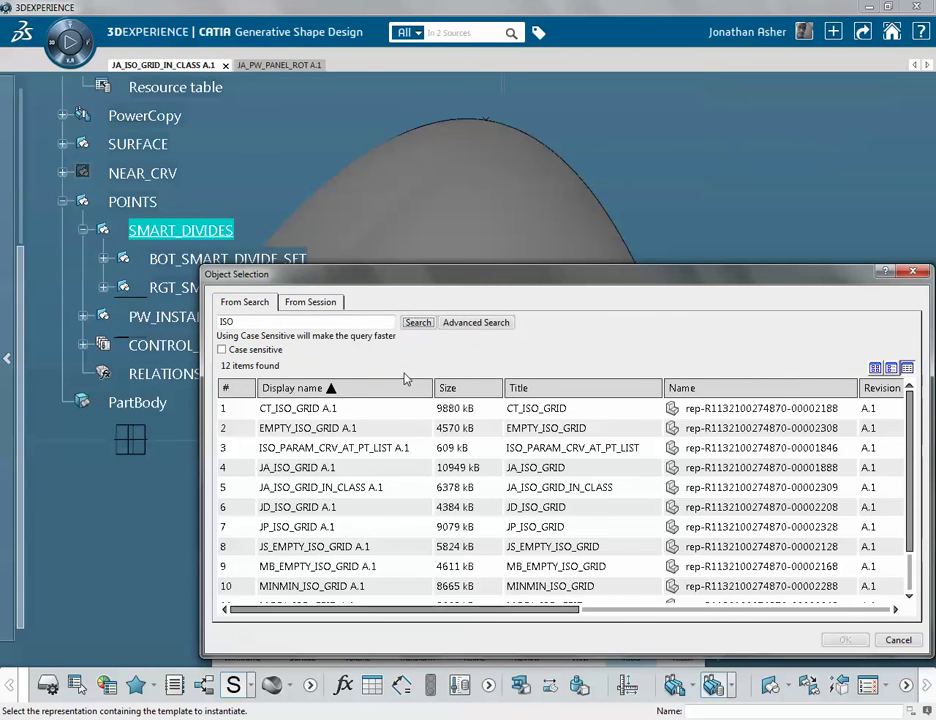
click(334, 447)
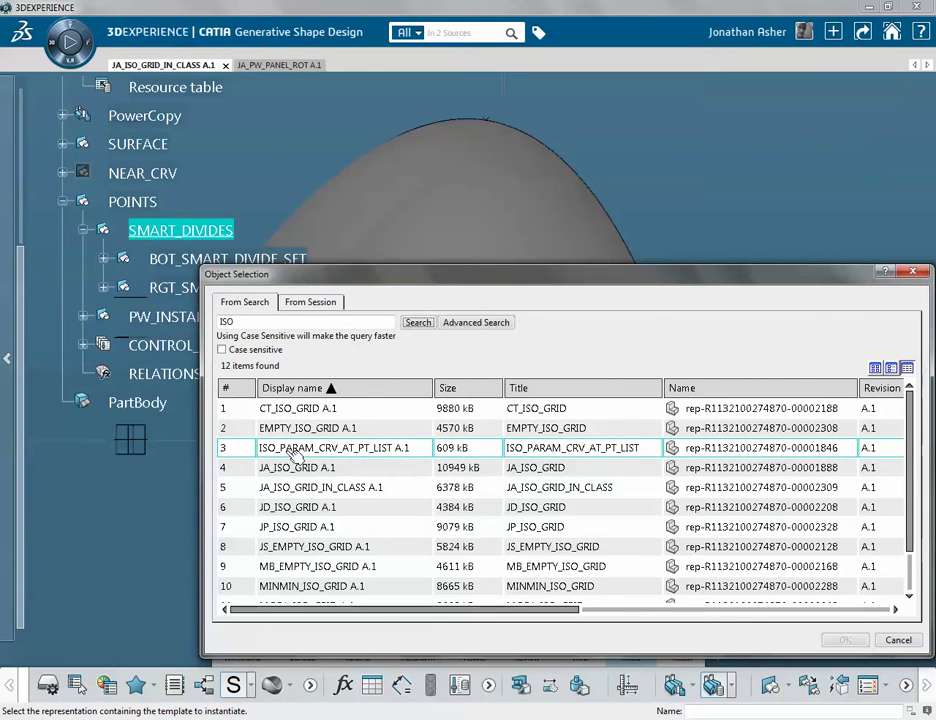
click(298, 451)
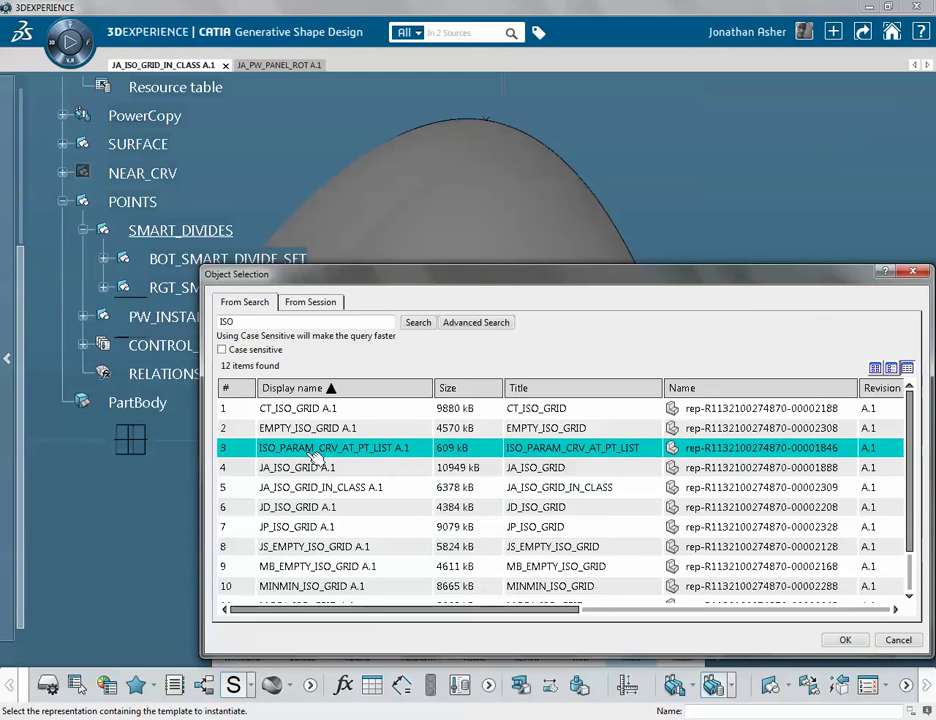
mouse_move(315, 457)
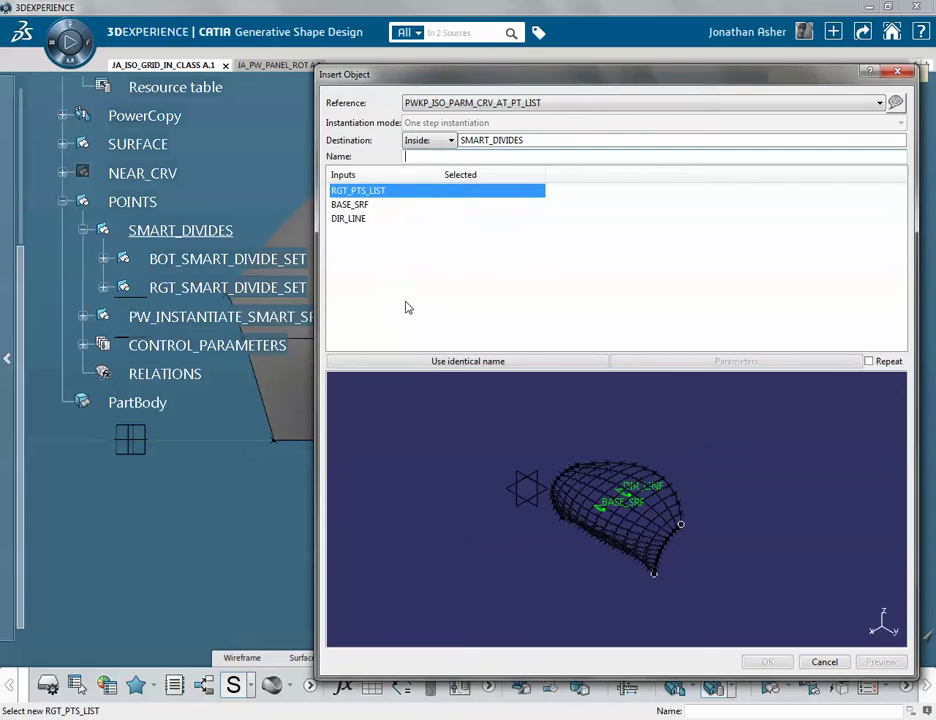
Assign RGT_PTS_LIST from SMART_DIVIDE_KP in the RGT smart divide set as the template's RGT_PTS_LIST input
drag(478, 78, 631, 95)
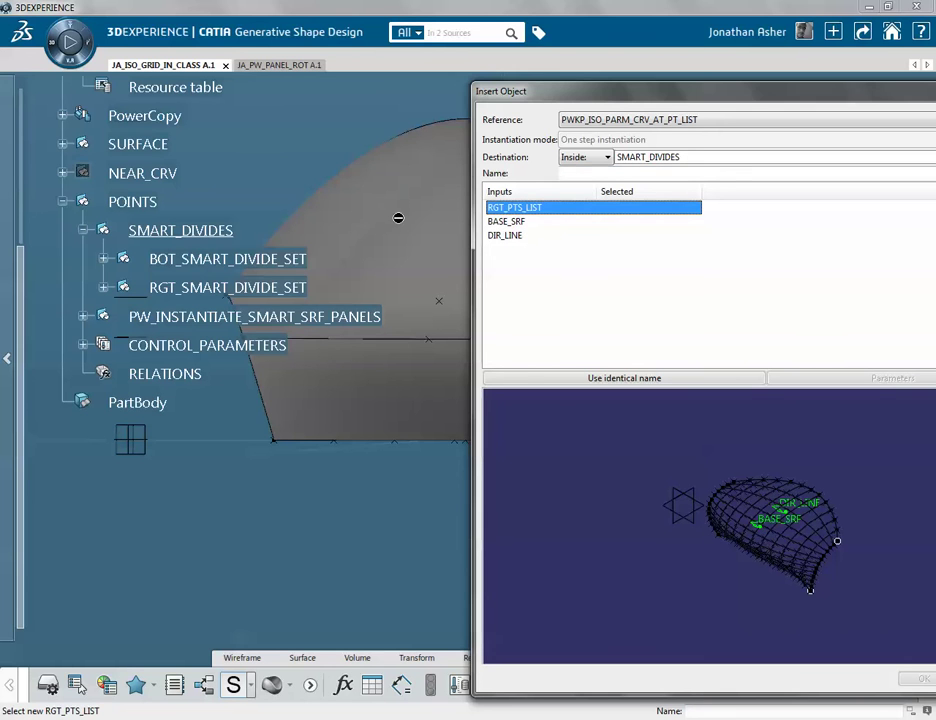
middle_drag(399, 217, 206, 247)
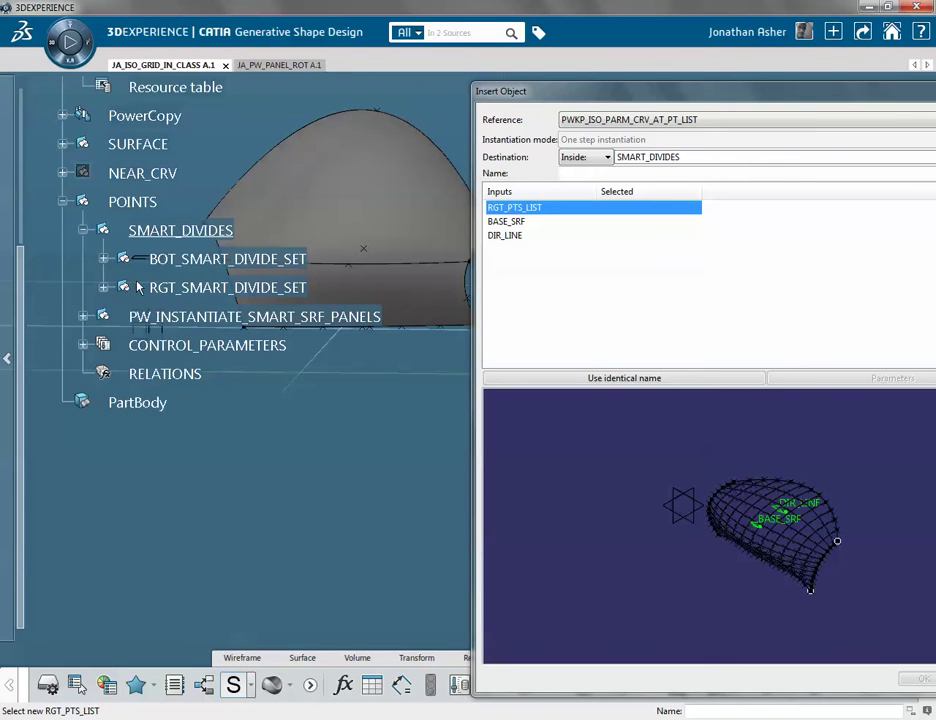
click(100, 288)
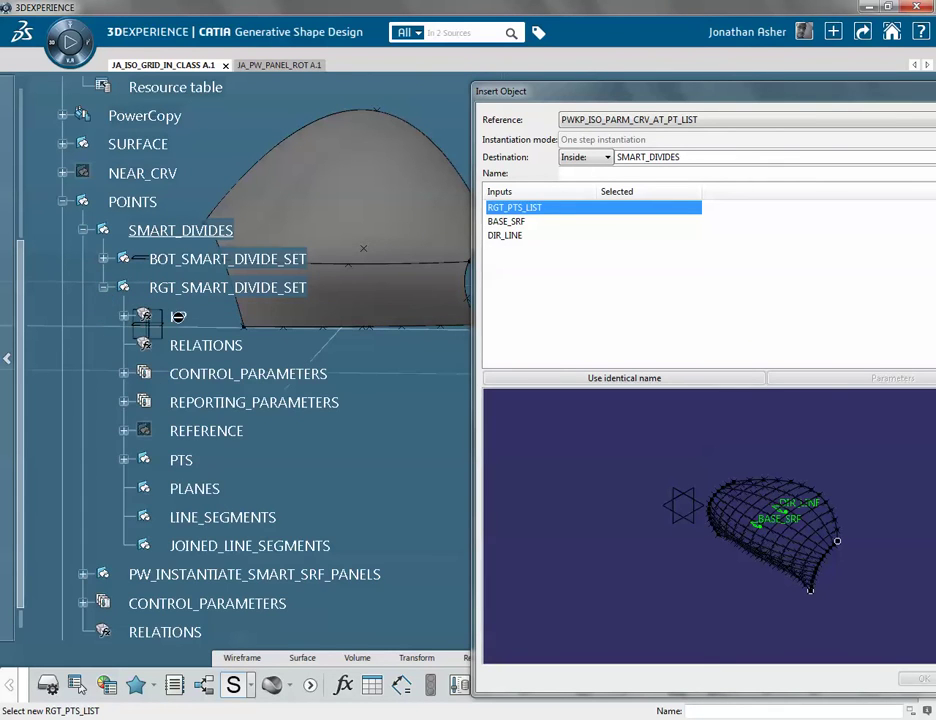
click(122, 316)
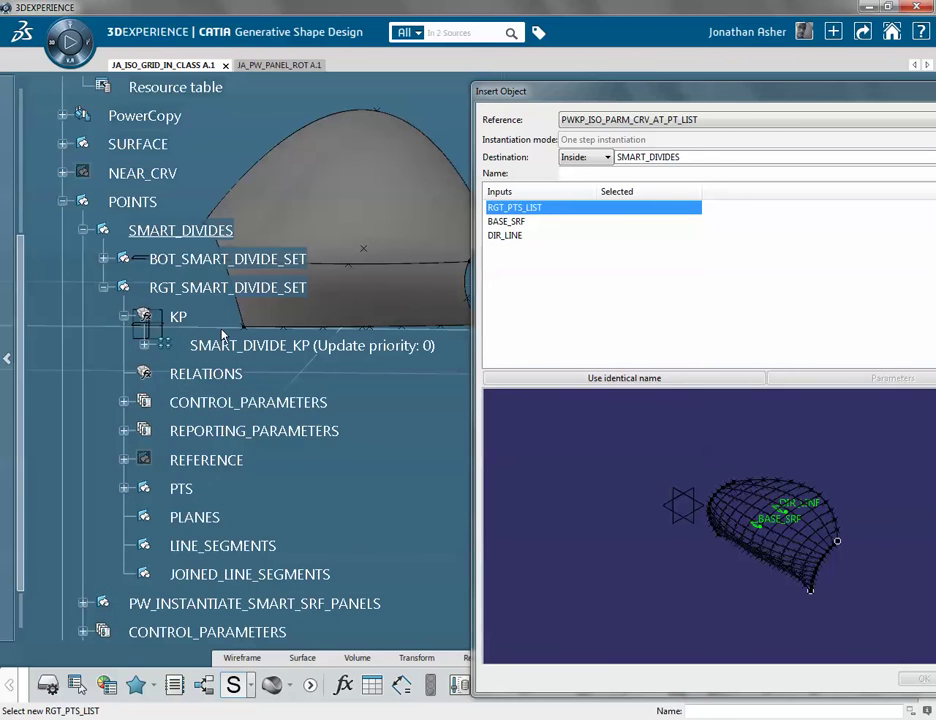
click(145, 345)
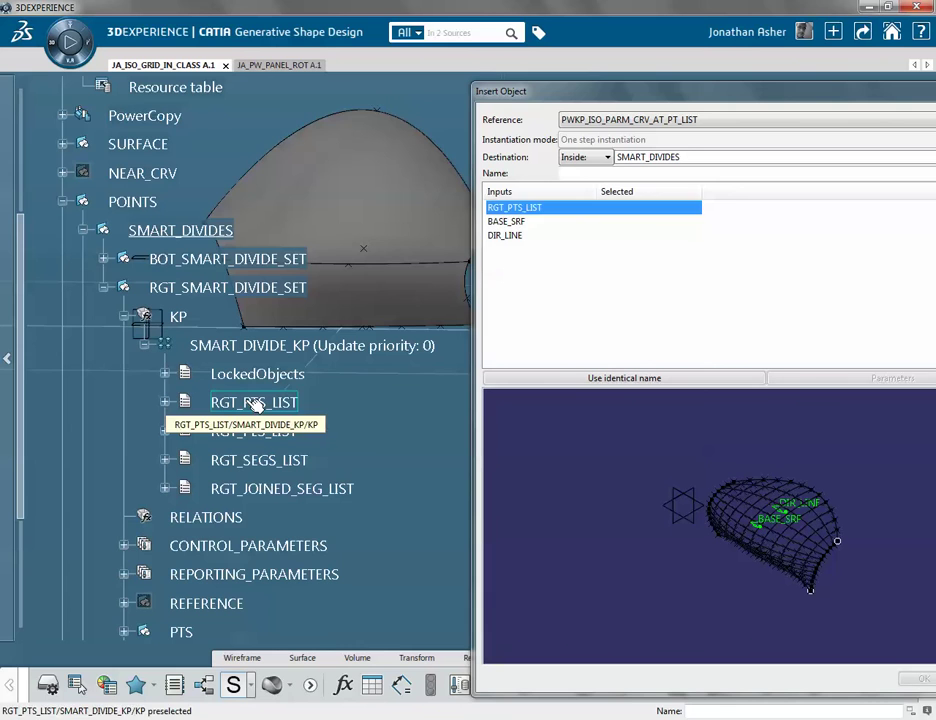
click(256, 403)
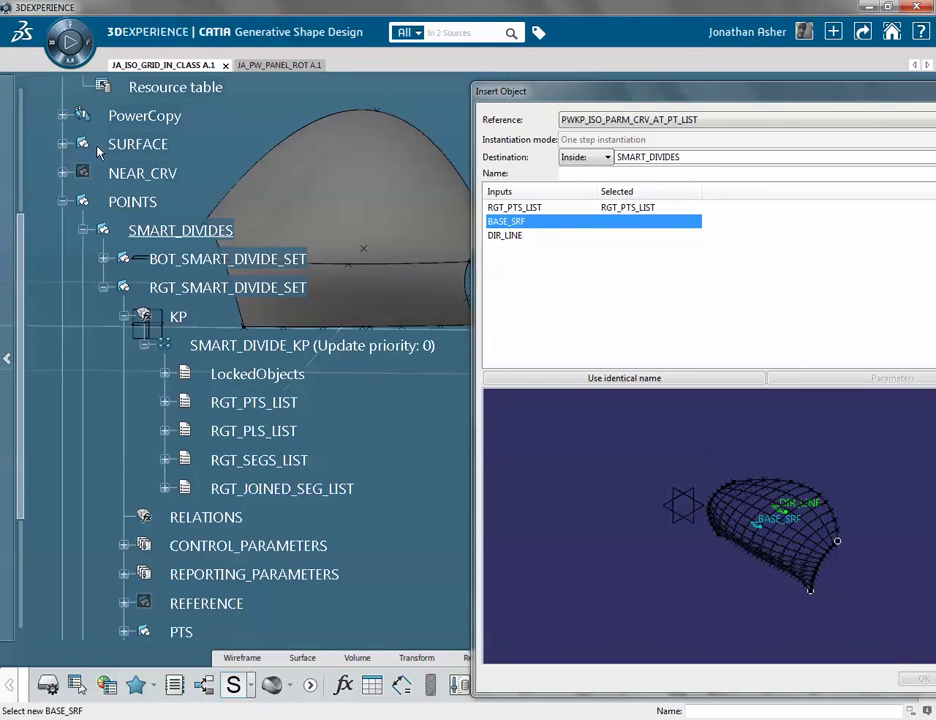
Assign BASE_SRF and DIR_LINE from the SURFACE set as the template's BASE_SRF and DIR_LINE inputs
click(66, 144)
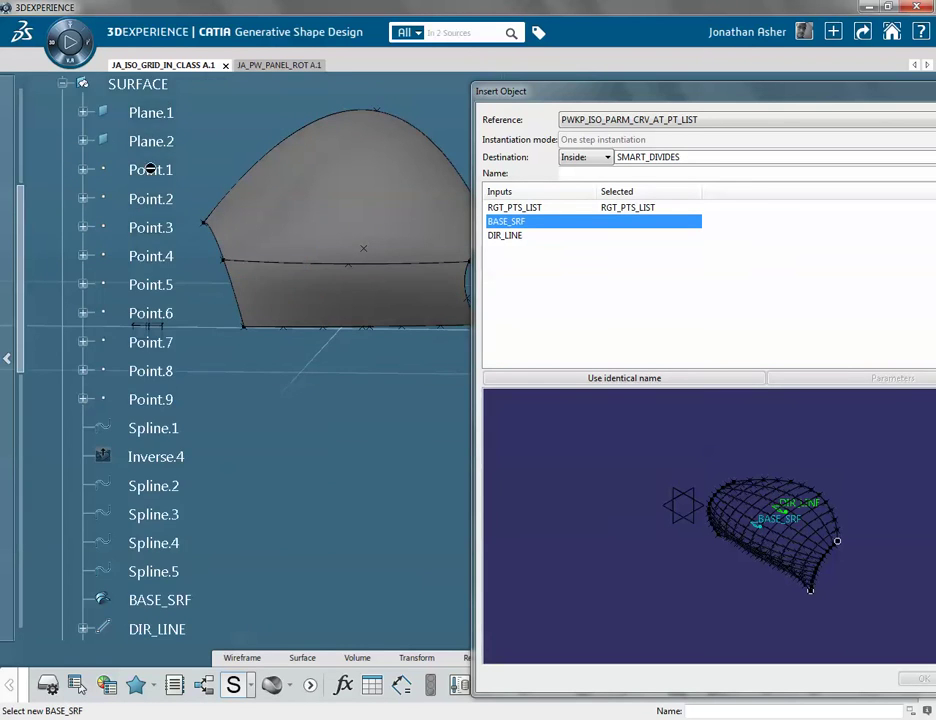
scroll(167, 303, down, 2)
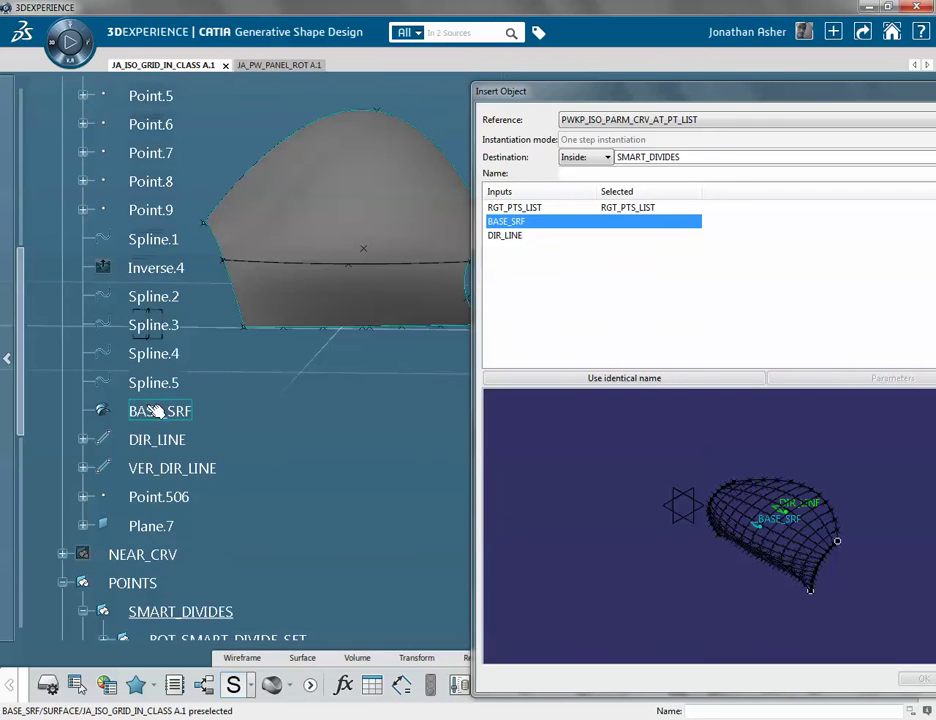
click(184, 411)
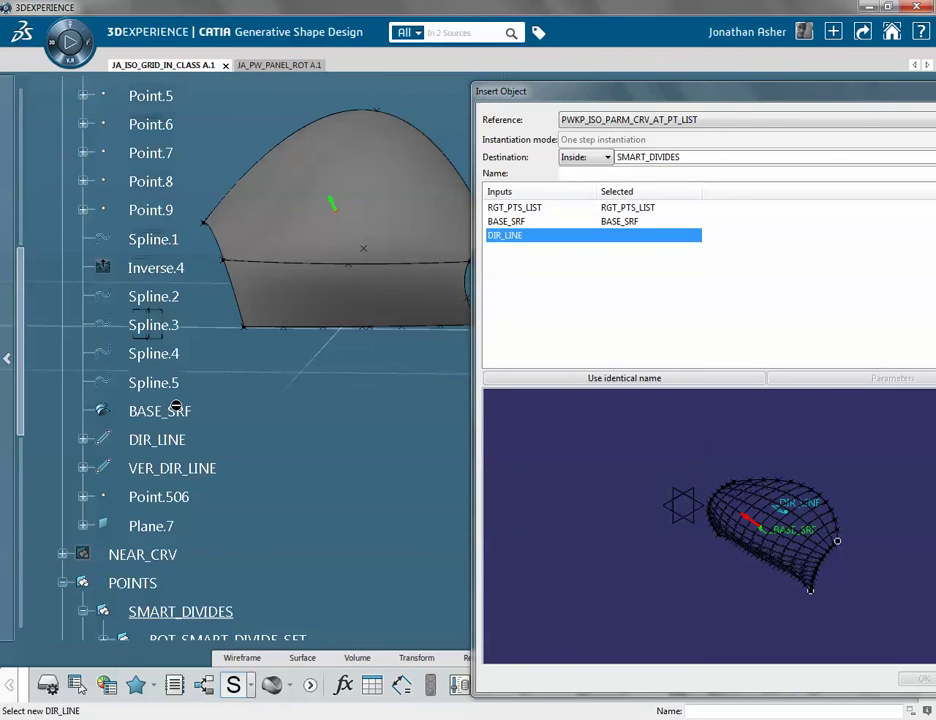
middle_drag(413, 362, 350, 268)
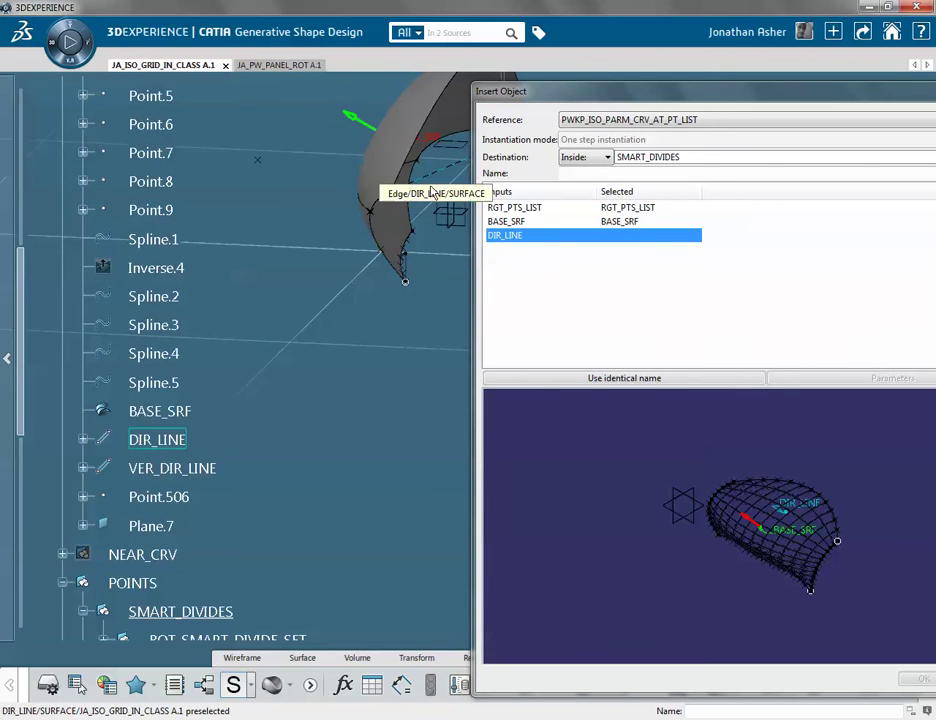
click(150, 439)
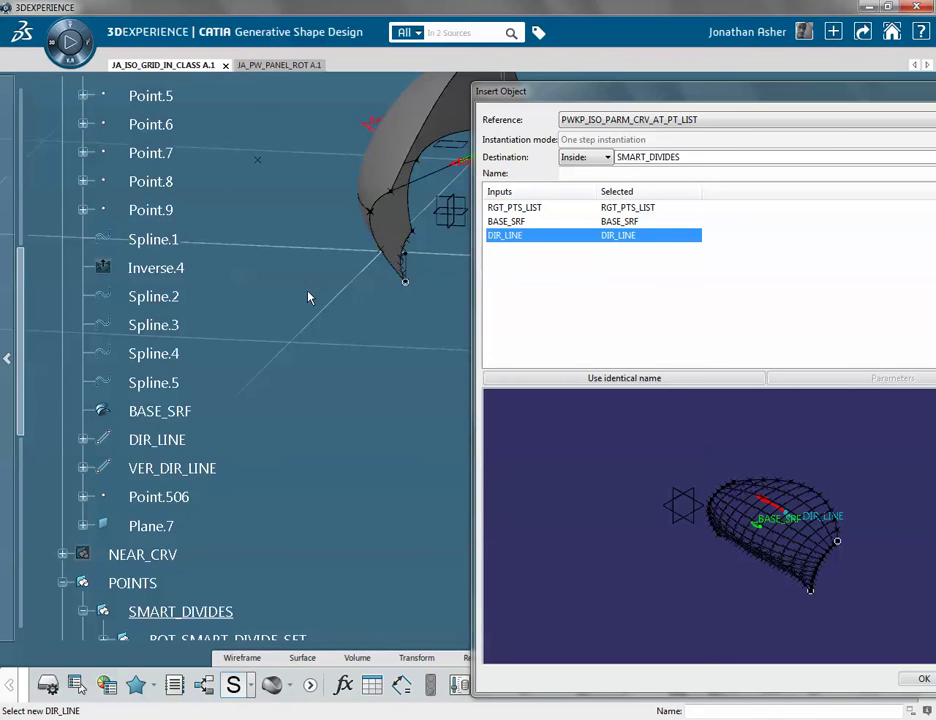
middle_drag(308, 297, 353, 376)
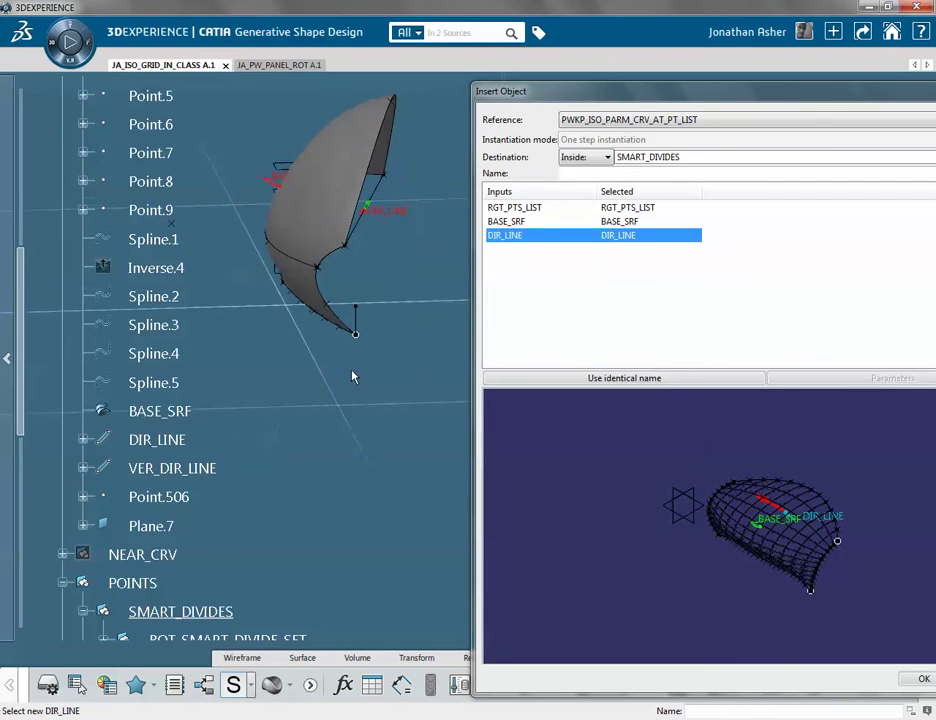
Review the three assigned inputs and instantiate PWKP_ISO_PARM_CRV_AT_PT_LIST inside SMART_DIVIDES
click(507, 209)
click(507, 221)
click(505, 235)
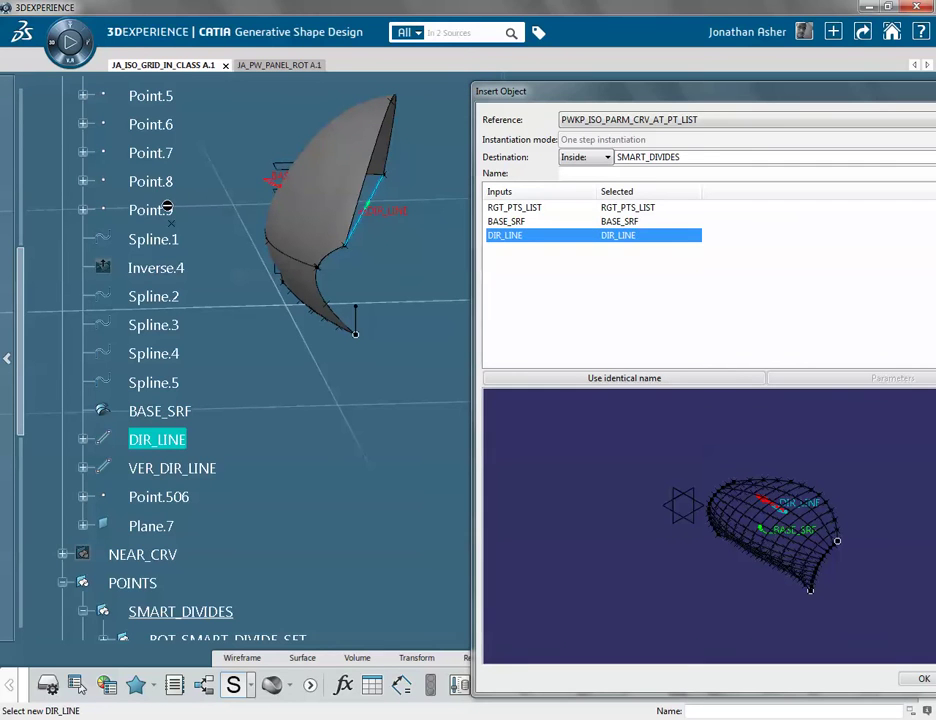
scroll(160, 200, up, 3)
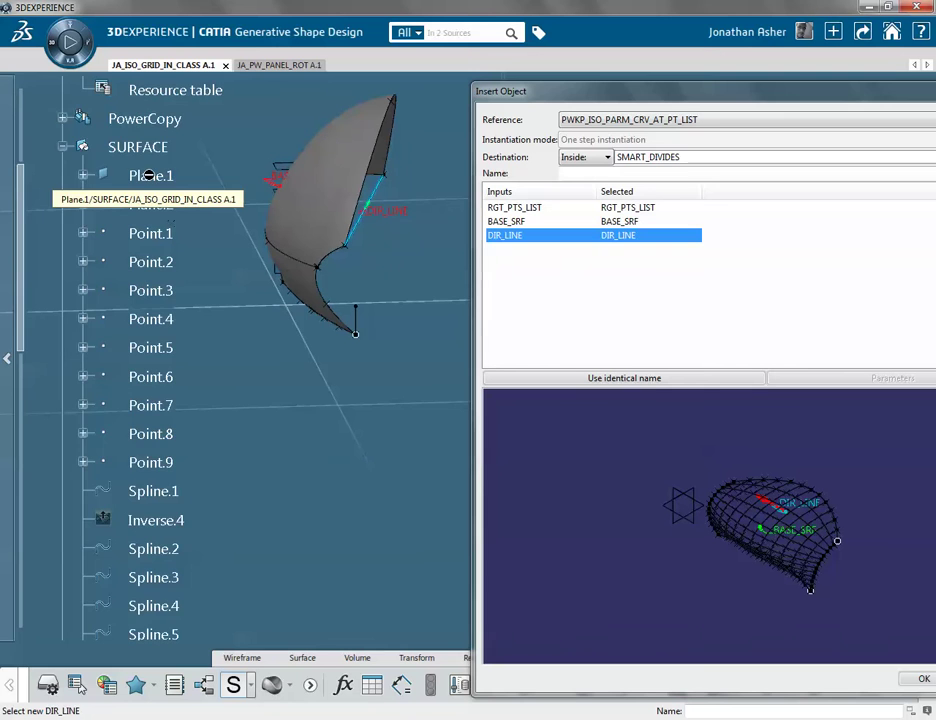
scroll(150, 175, down, 5)
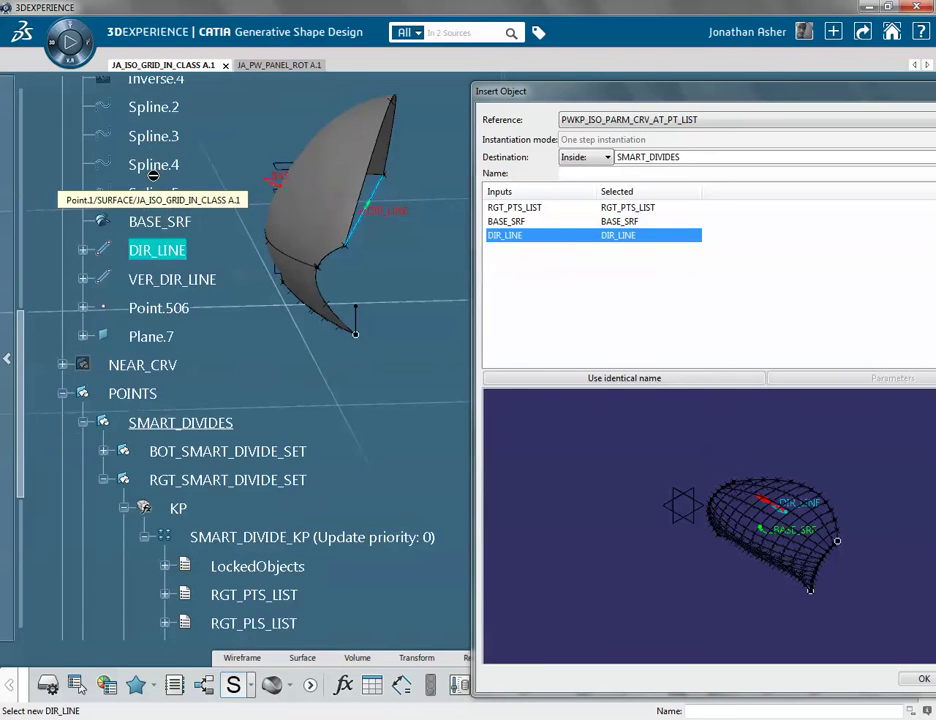
scroll(152, 175, down, 2)
click(672, 158)
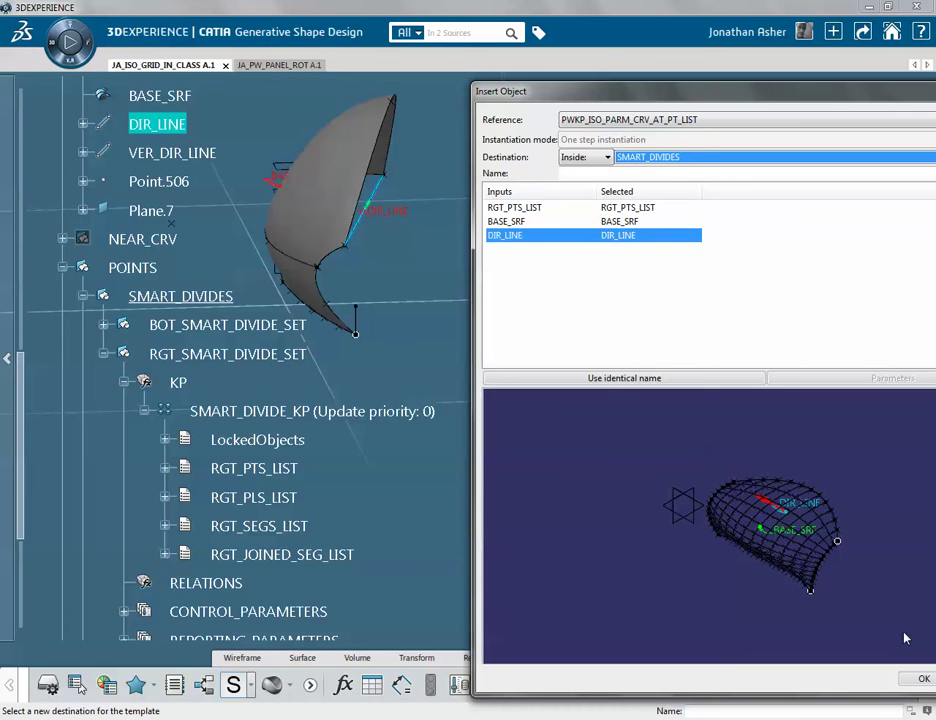
click(910, 680)
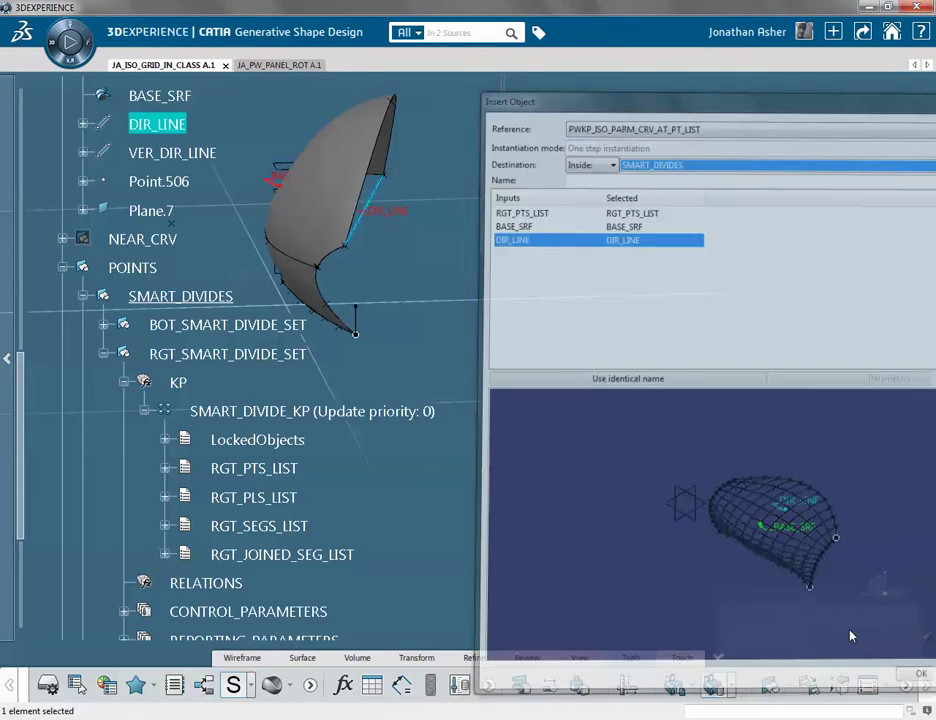
Collapse RGT_SMART_DIVIDE_SET, expand HOR_ISO_CRVS with its INSTERSECTIONS_KP, and examine the generated horizontal curves on the surface
middle_drag(362, 304, 570, 330)
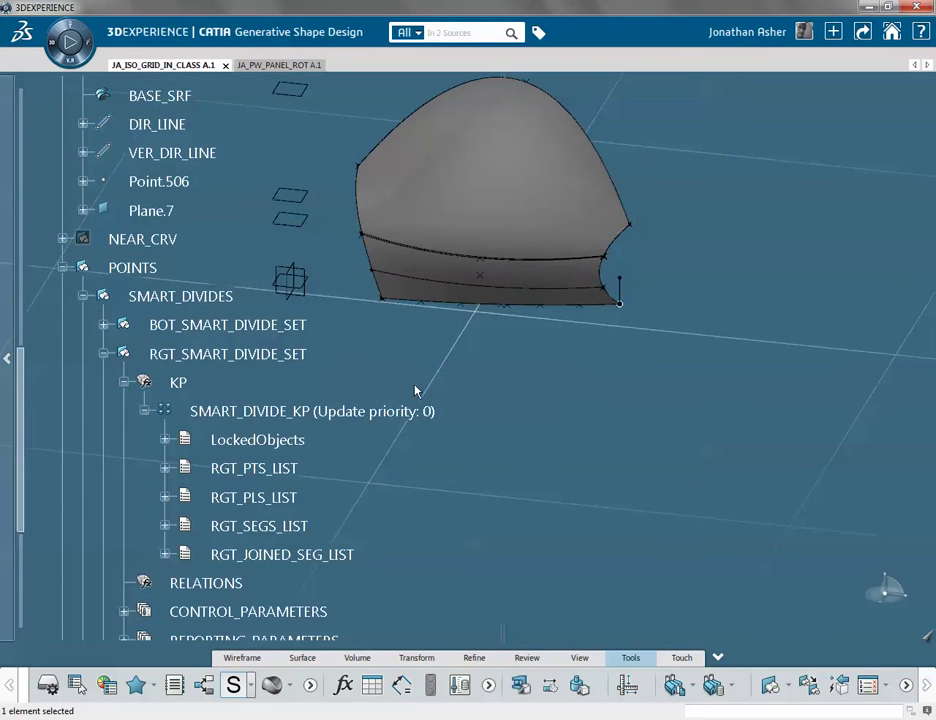
click(103, 353)
click(104, 382)
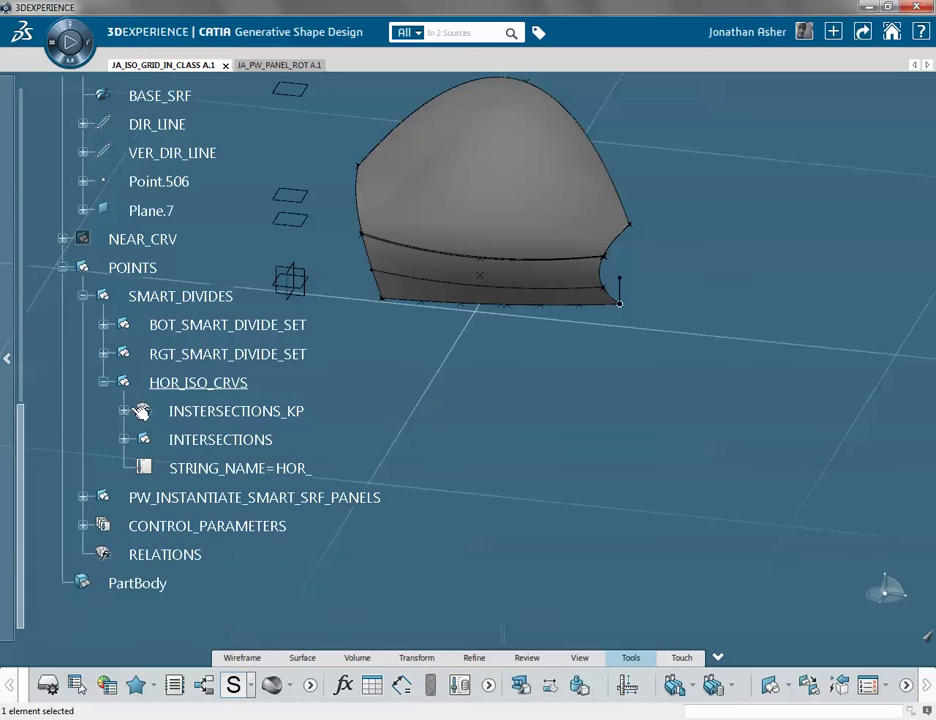
click(124, 411)
click(234, 445)
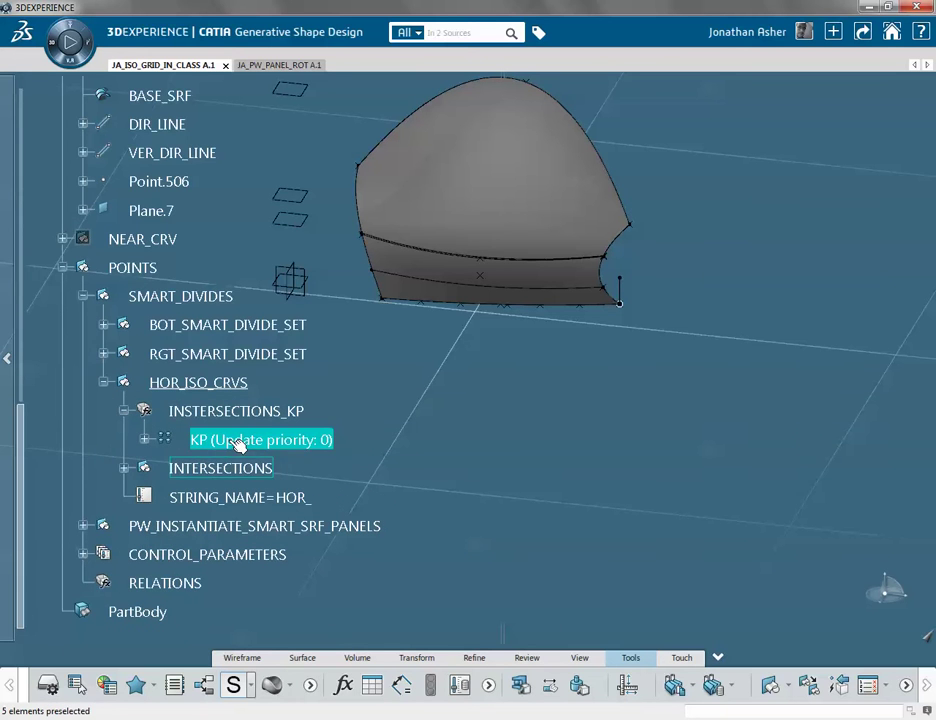
click(212, 386)
middle_drag(585, 464, 550, 342)
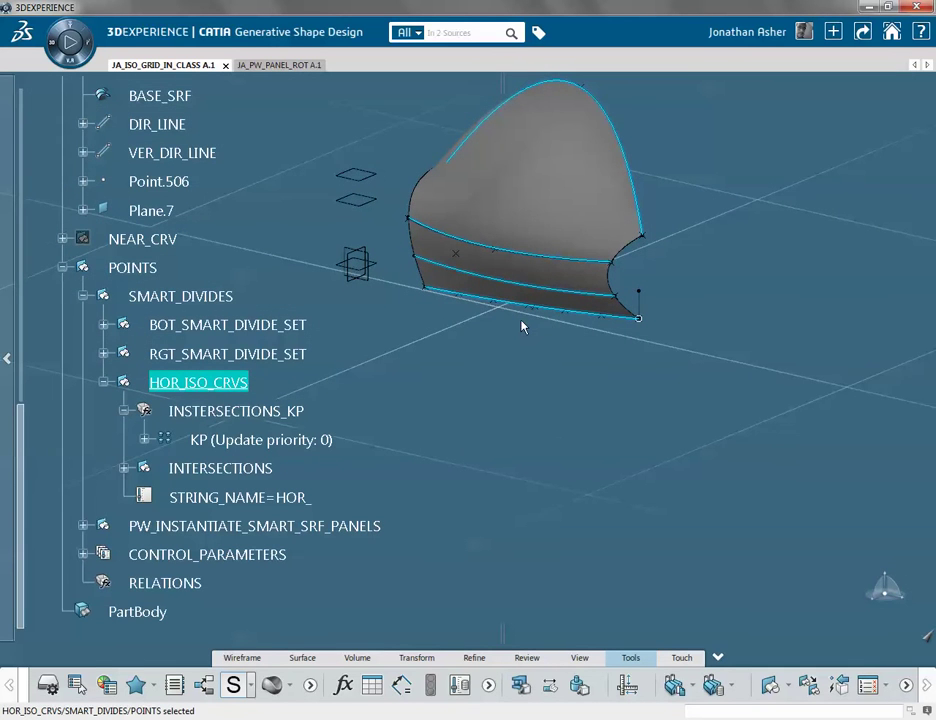
middle_drag(493, 355, 630, 424)
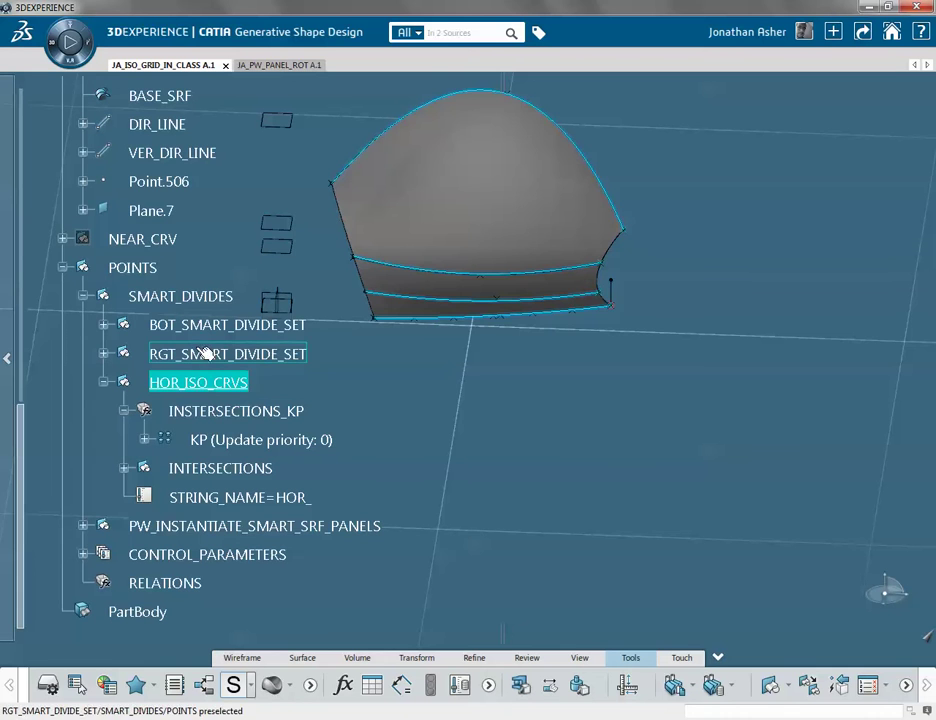
middle_drag(556, 446, 483, 419)
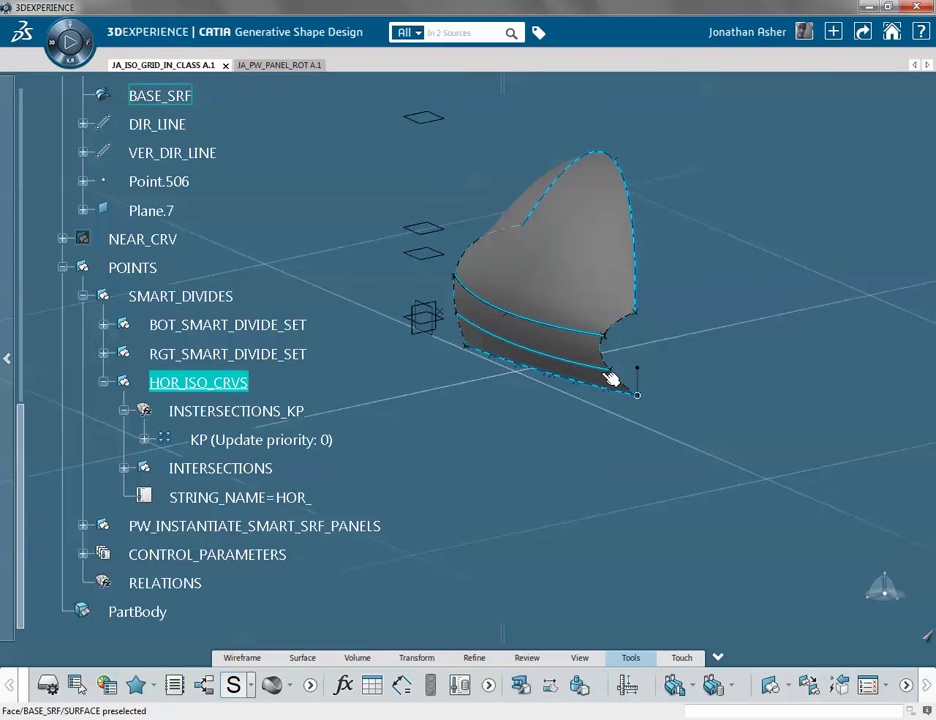
Set the SPACING control parameter of RGT_SMART_DIVIDE_SET to 600 mm
click(182, 354)
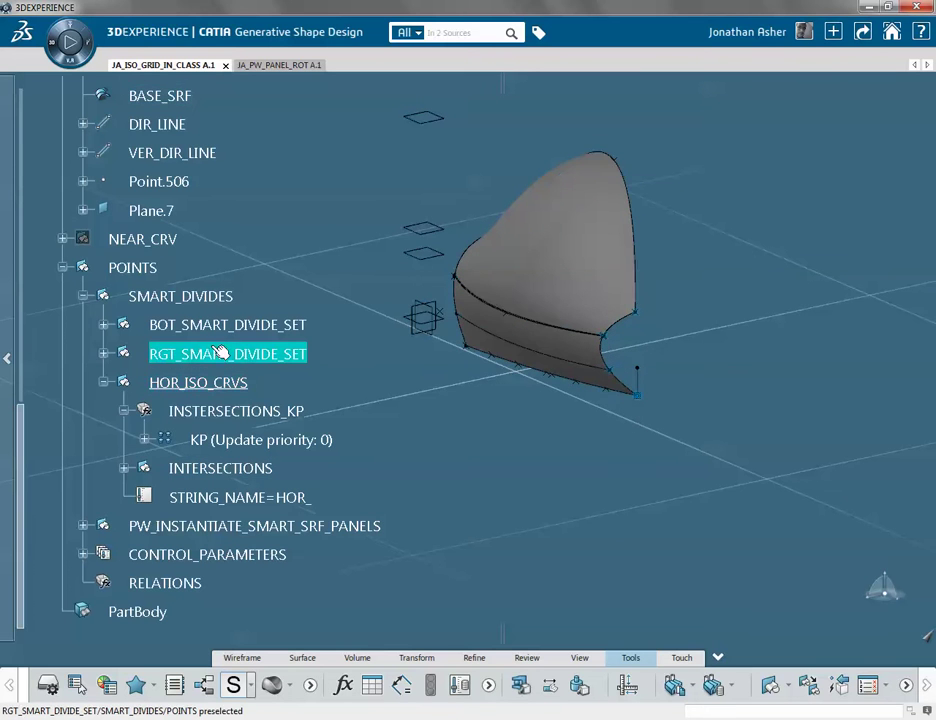
click(104, 354)
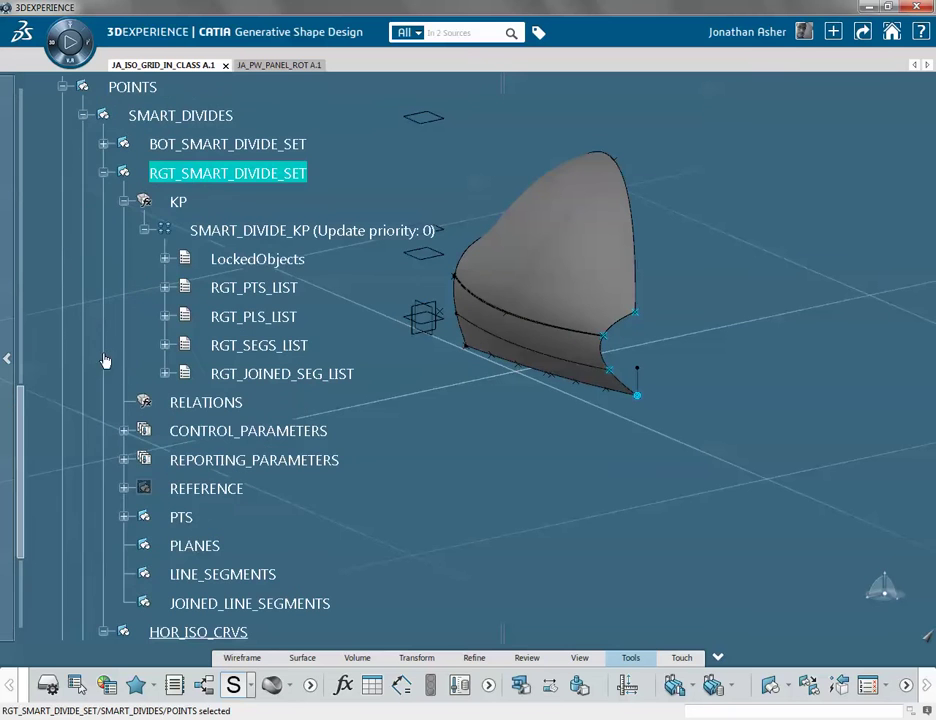
click(123, 203)
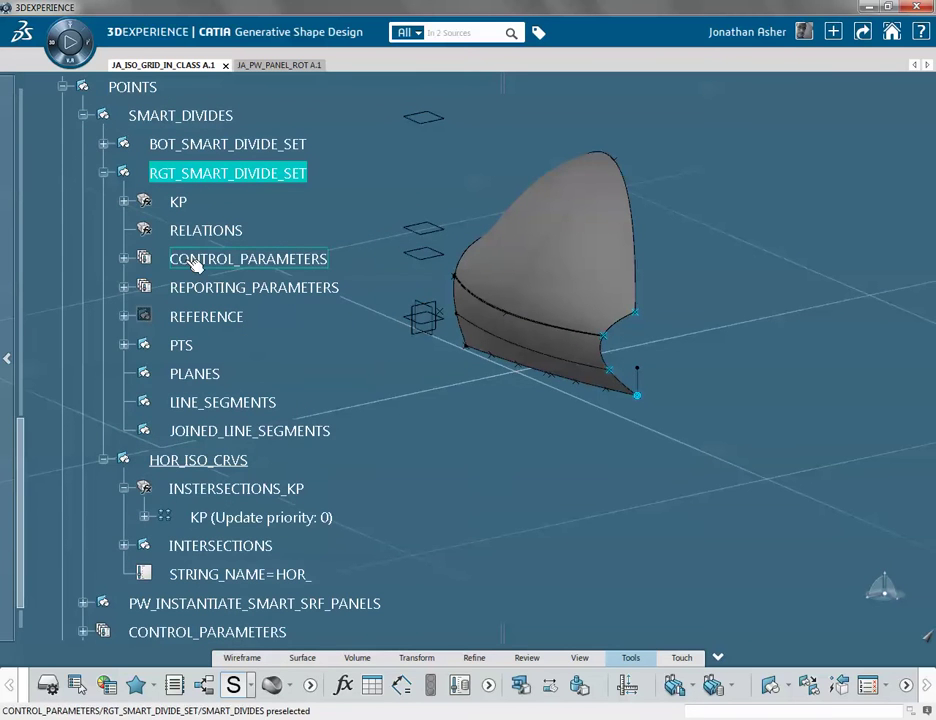
click(124, 259)
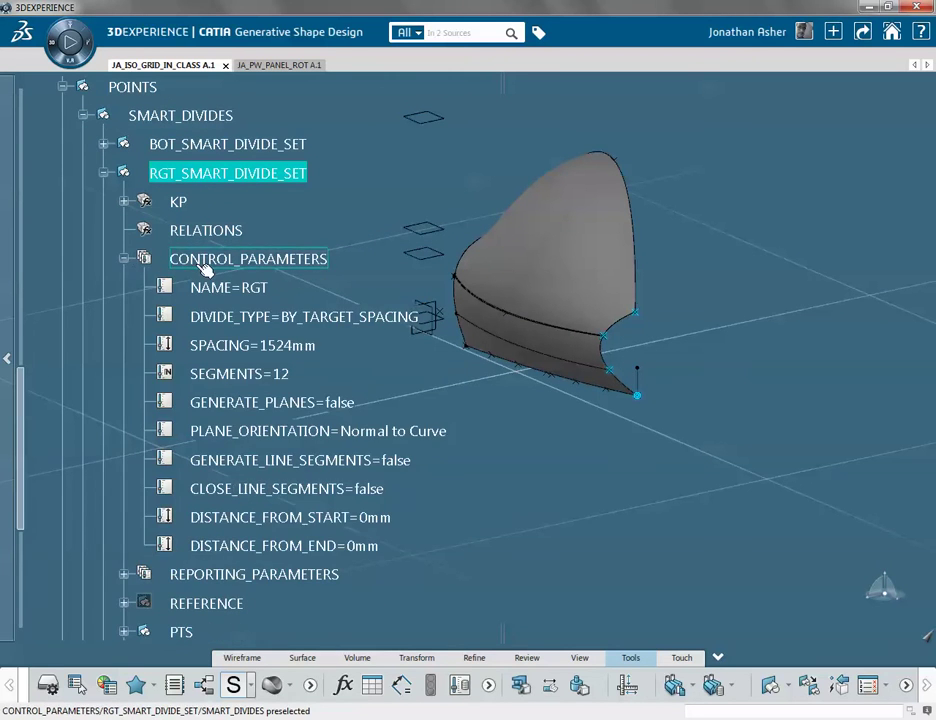
double_click(303, 350)
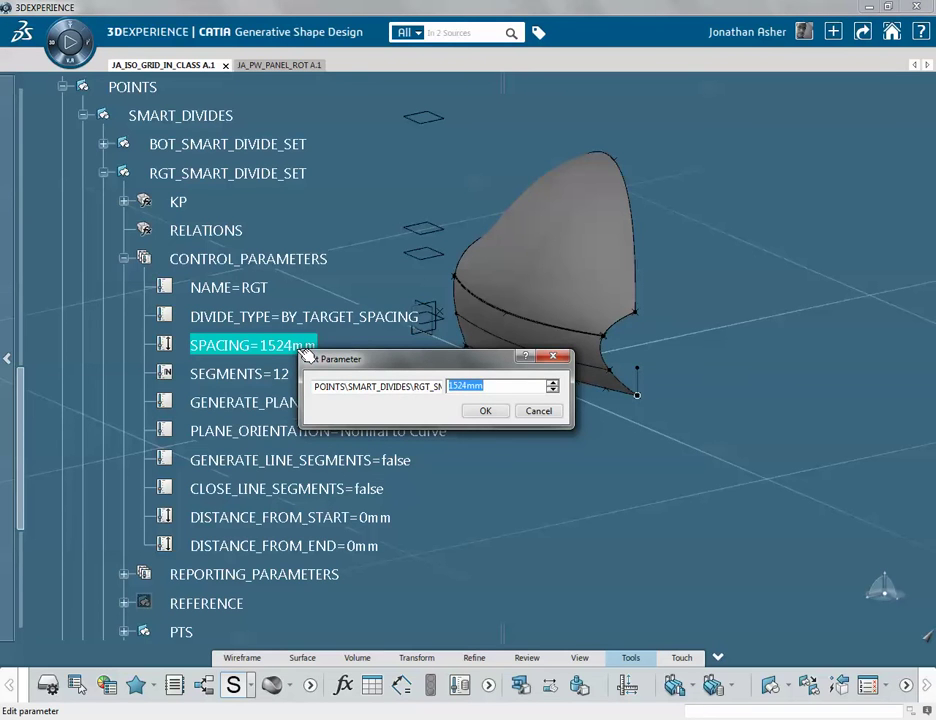
text(600)
key(Return)
middle_drag(320, 296, 618, 493)
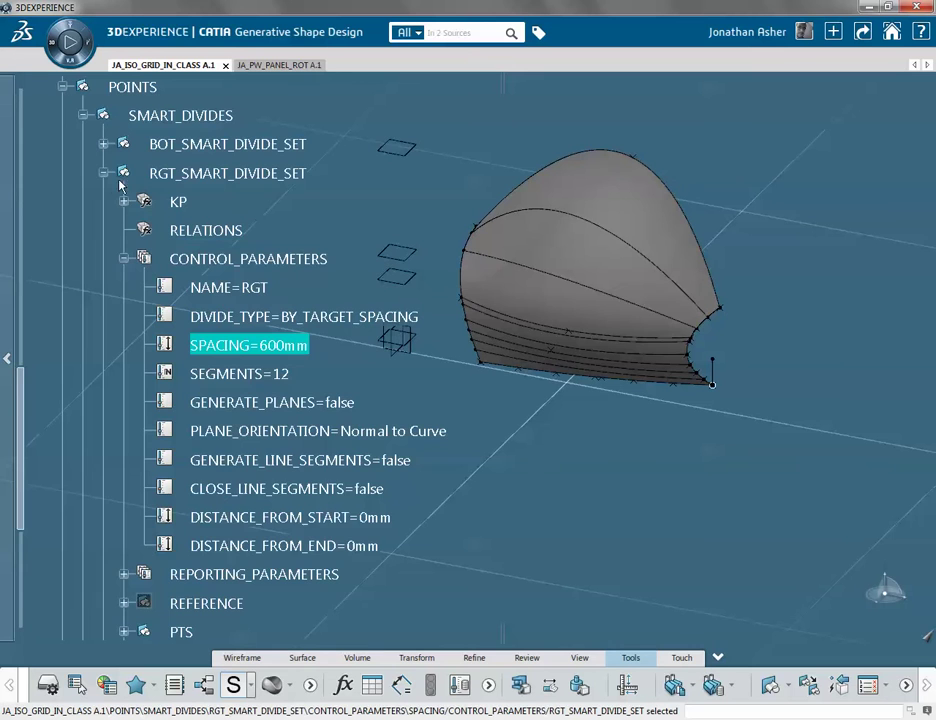
Collapse the RGT_SMART_DIVIDE_SET branch with its control parameters and the INSTERSECTIONS_KP branch of HOR_ISO_CRVS
click(124, 258)
click(103, 173)
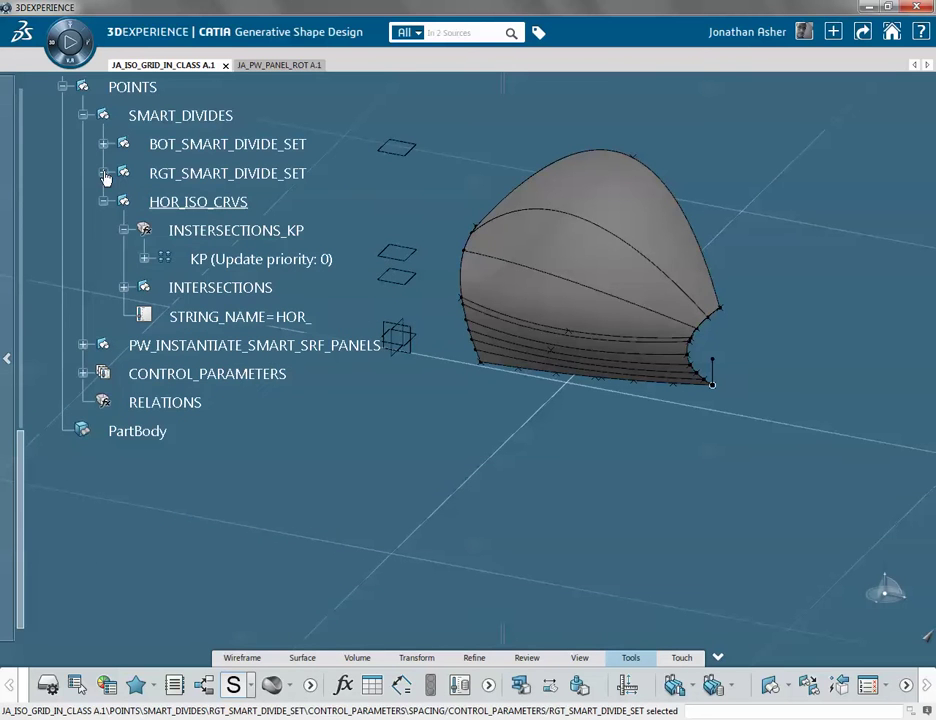
click(287, 318)
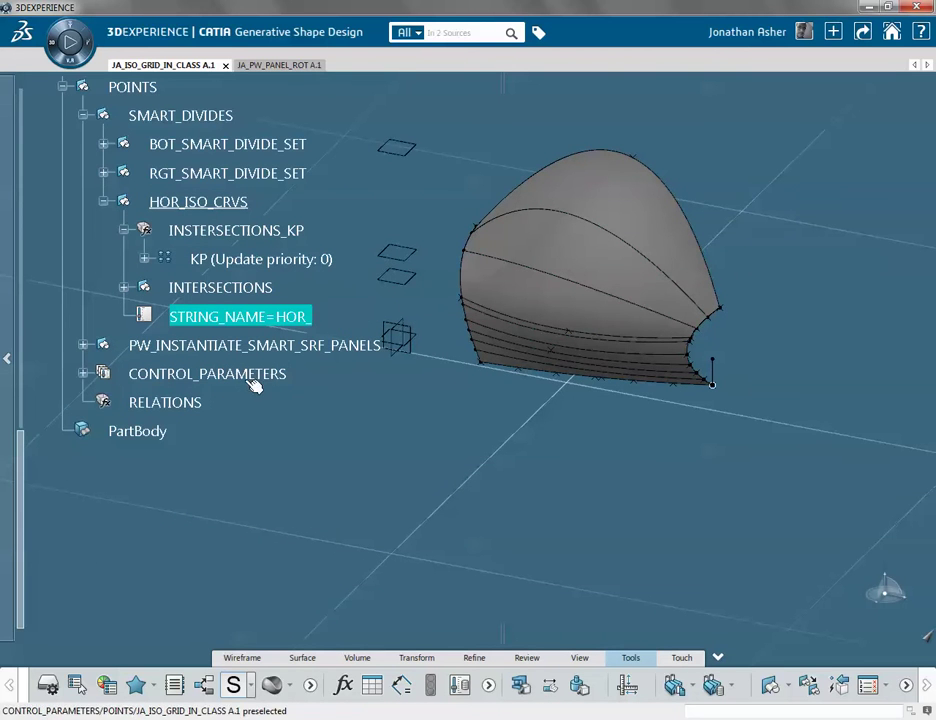
click(124, 231)
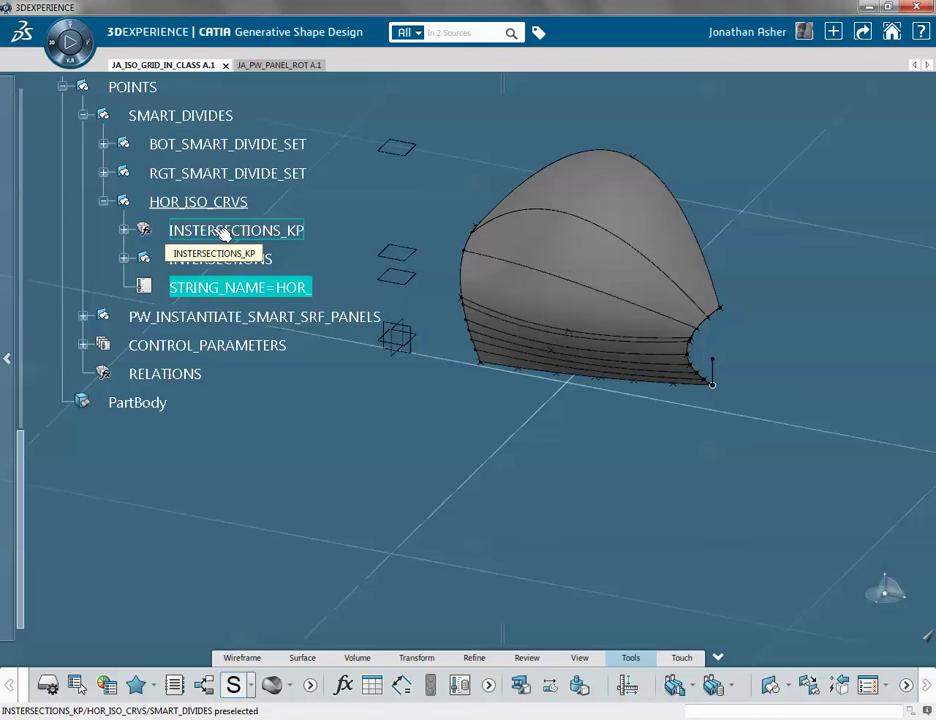
click(802, 718)
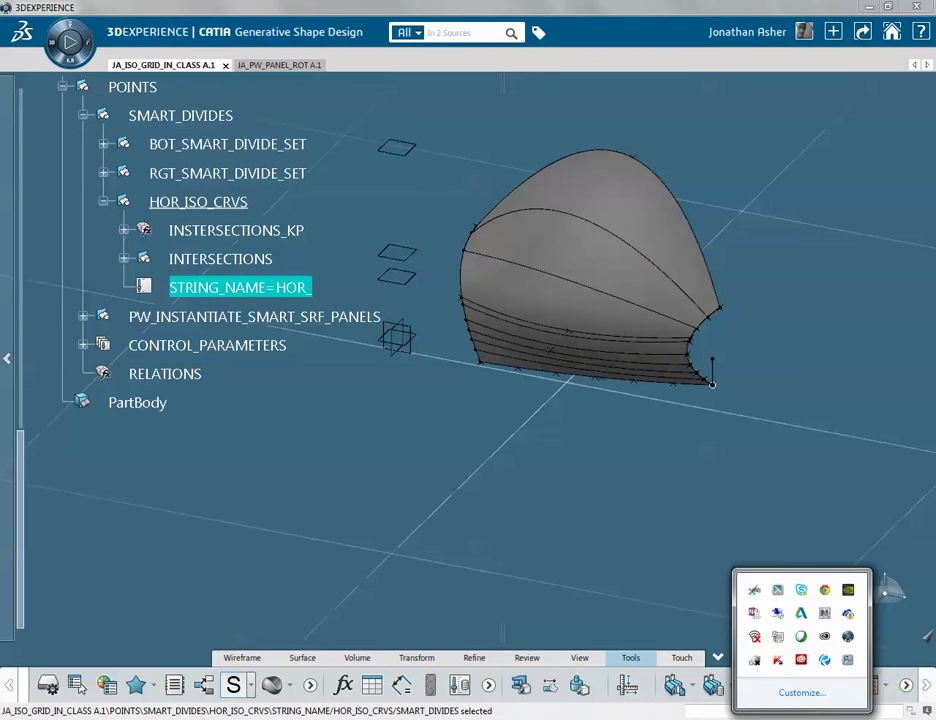
click(855, 657)
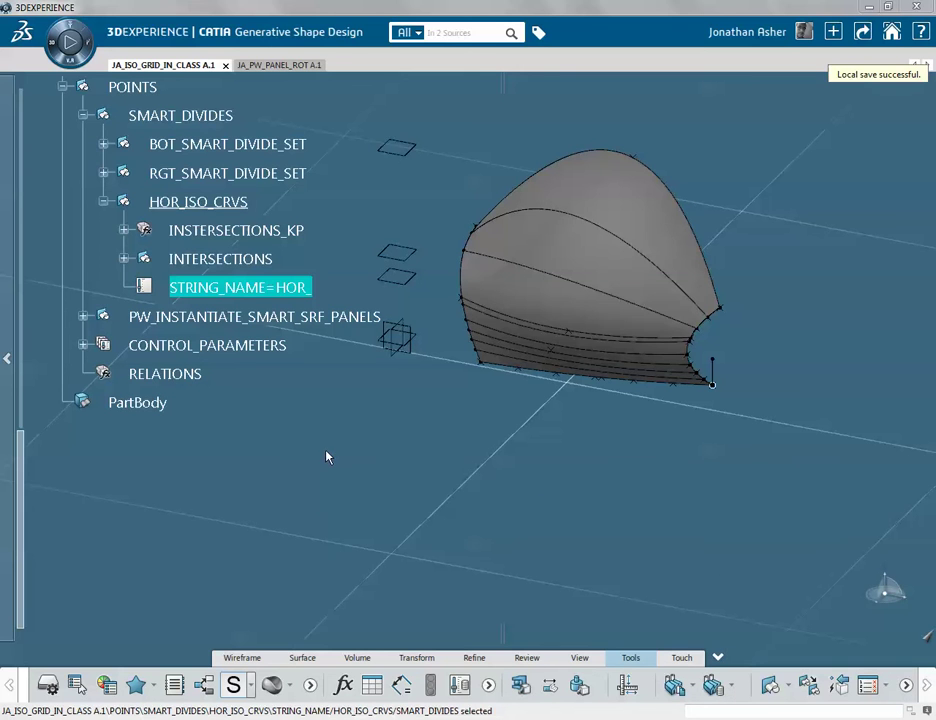
Collapse HOR_ISO_CRVS and start instantiating it from selection, with the destination set to After HOR_ISO_CRVS
click(238, 201)
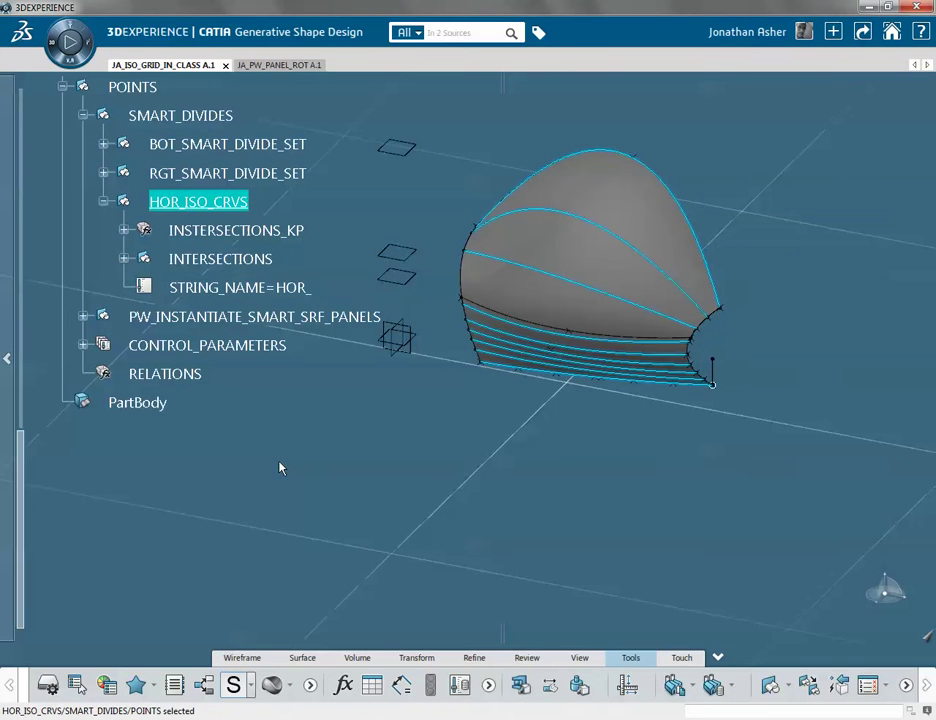
click(104, 201)
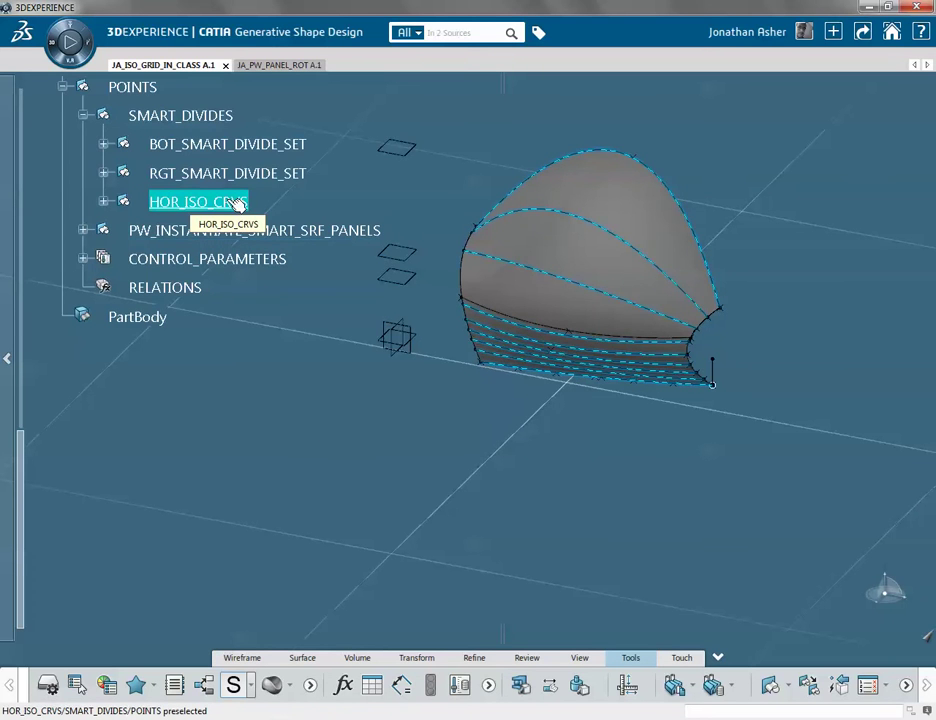
click(237, 203)
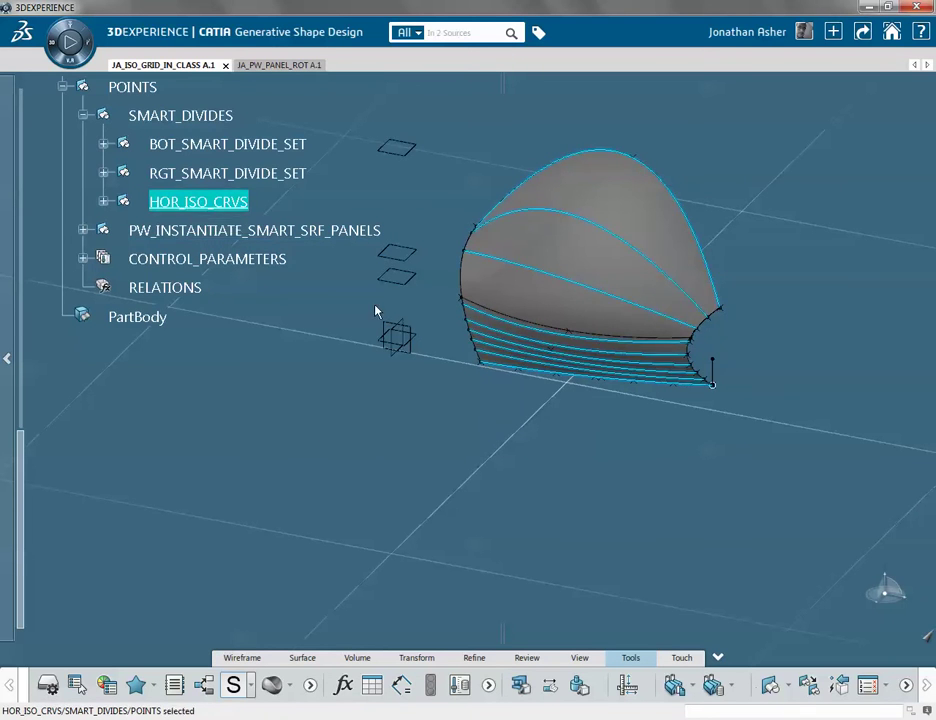
click(732, 685)
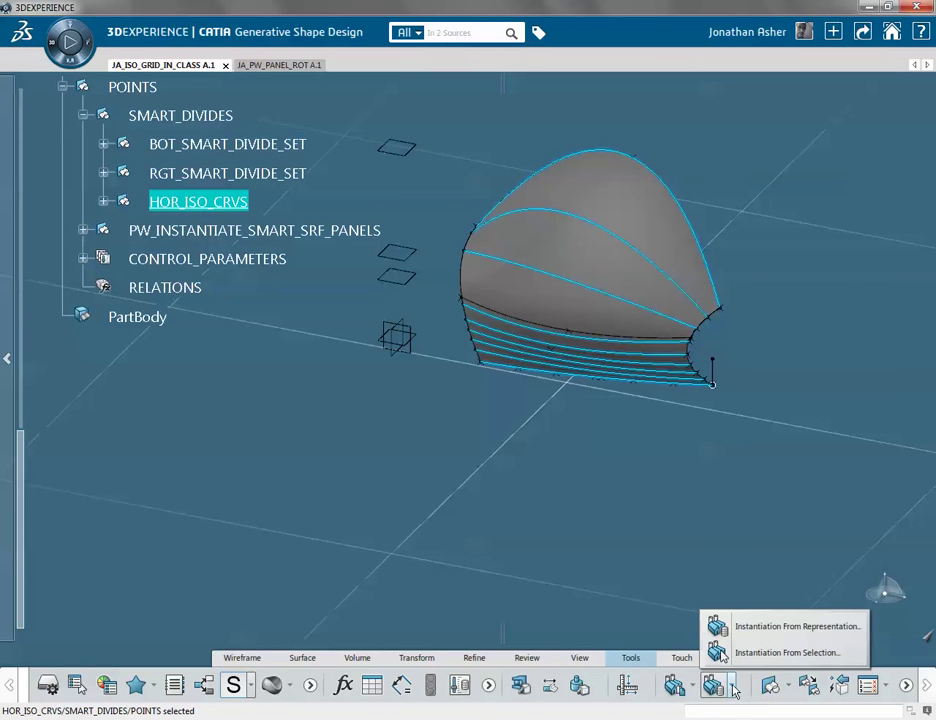
click(790, 652)
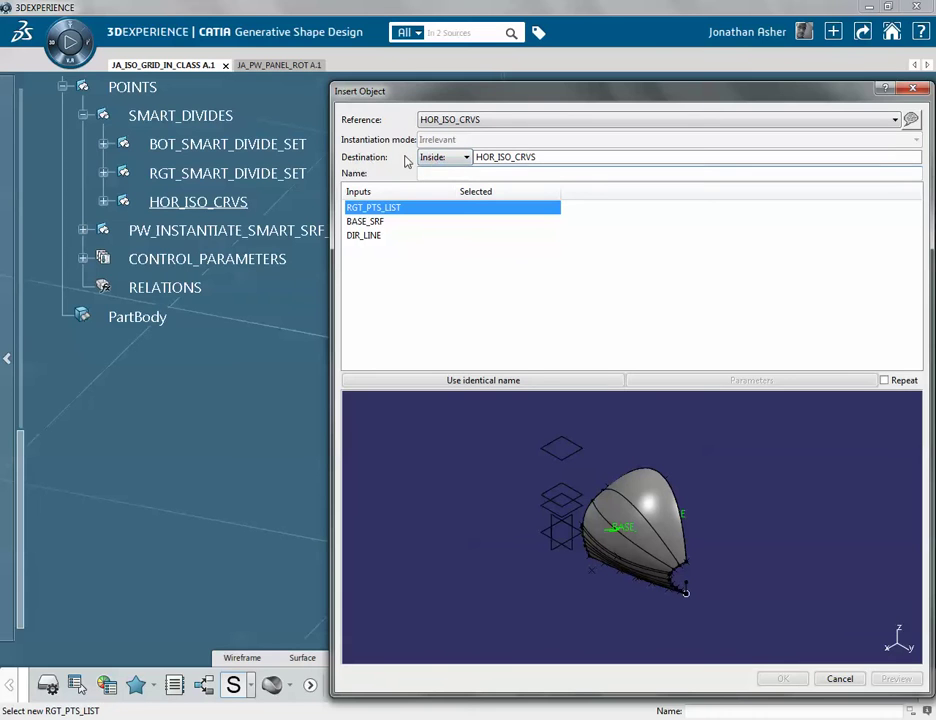
click(445, 159)
click(460, 173)
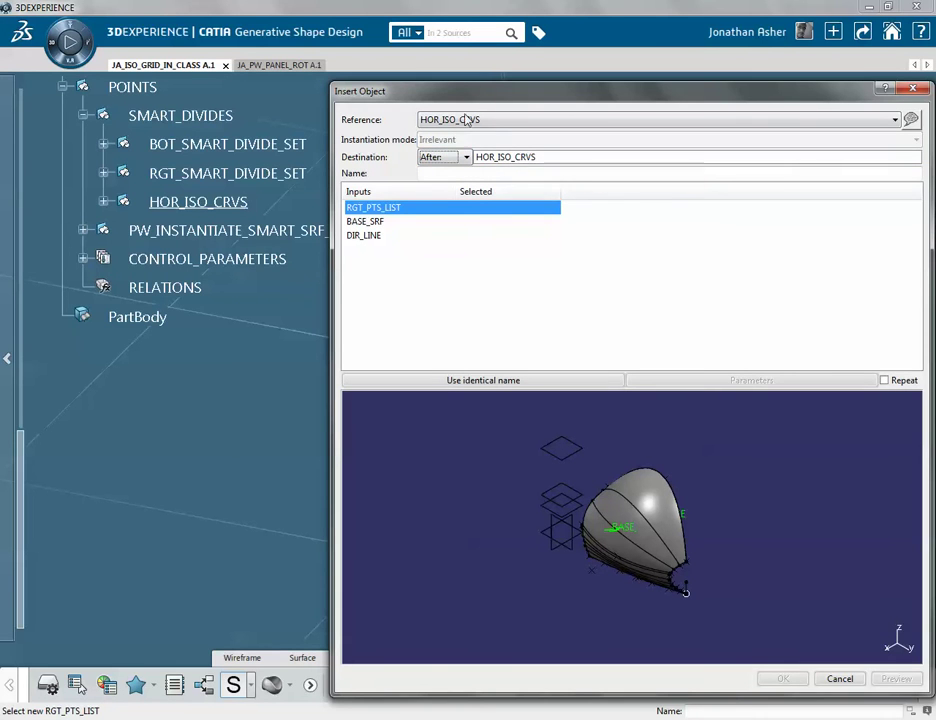
drag(428, 91, 563, 86)
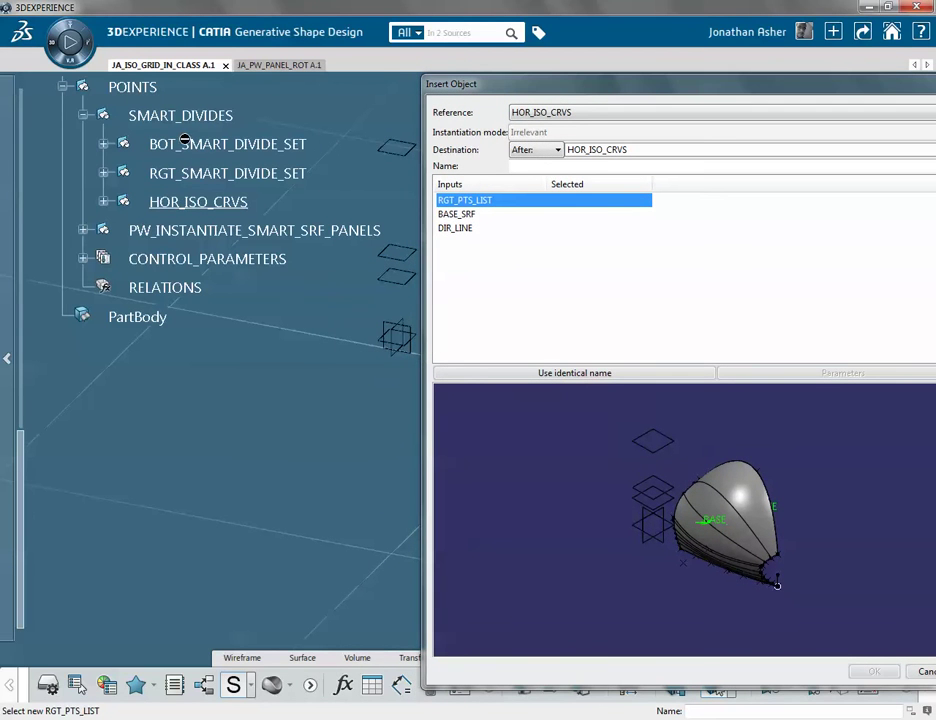
Expand BOT_SMART_DIVIDE_SET down to SMART_DIVIDE_KP and assign BOT_PTS_LIST to the RGT_PTS_LIST input
click(103, 144)
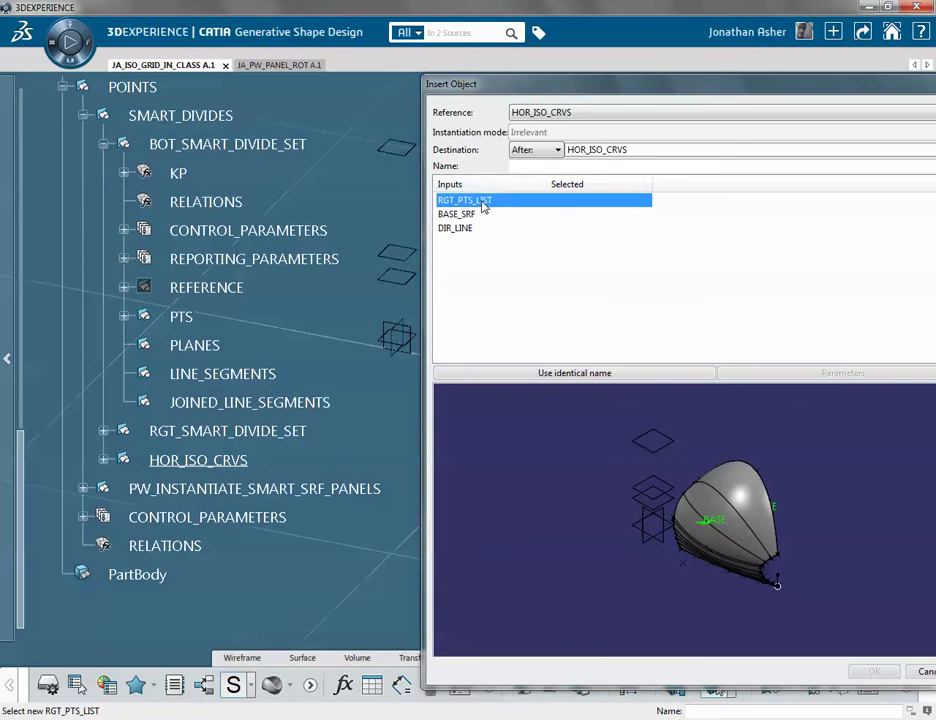
click(125, 172)
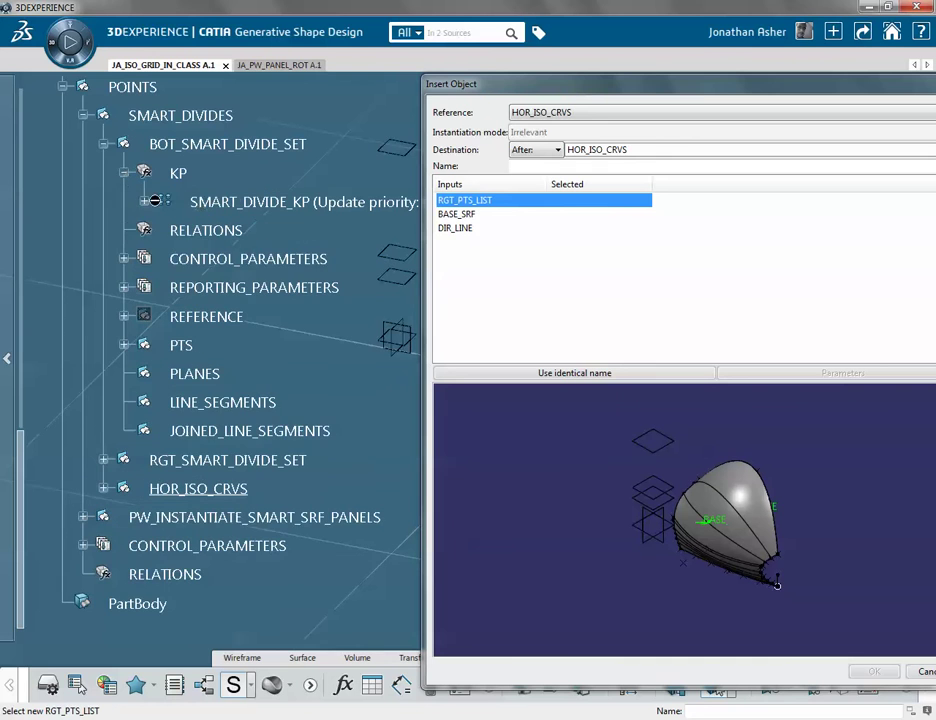
click(150, 202)
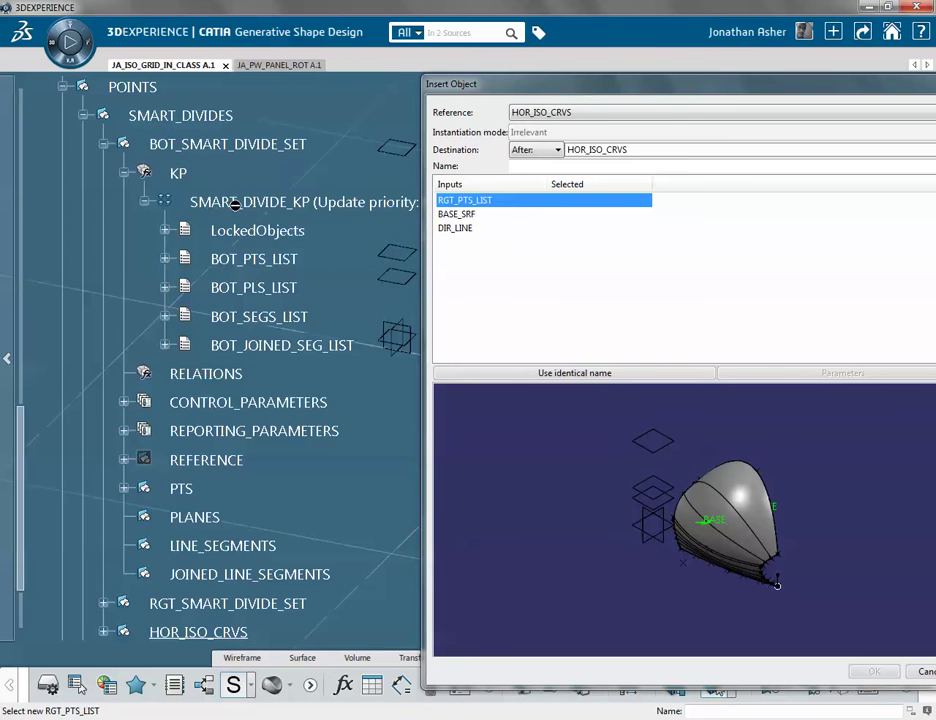
click(258, 260)
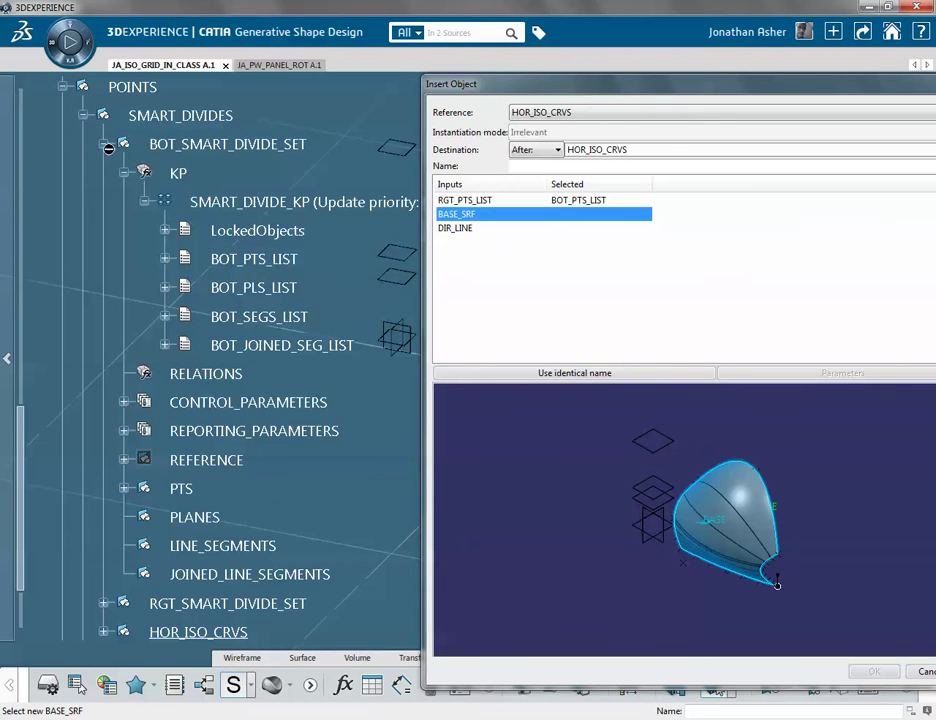
Assign BASE_SRF and VER_DIR_LINE to the remaining BASE_SRF and DIR_LINE inputs, and insert the second HOR_ISO_CRVS instance
click(100, 144)
scroll(180, 232, up, 5)
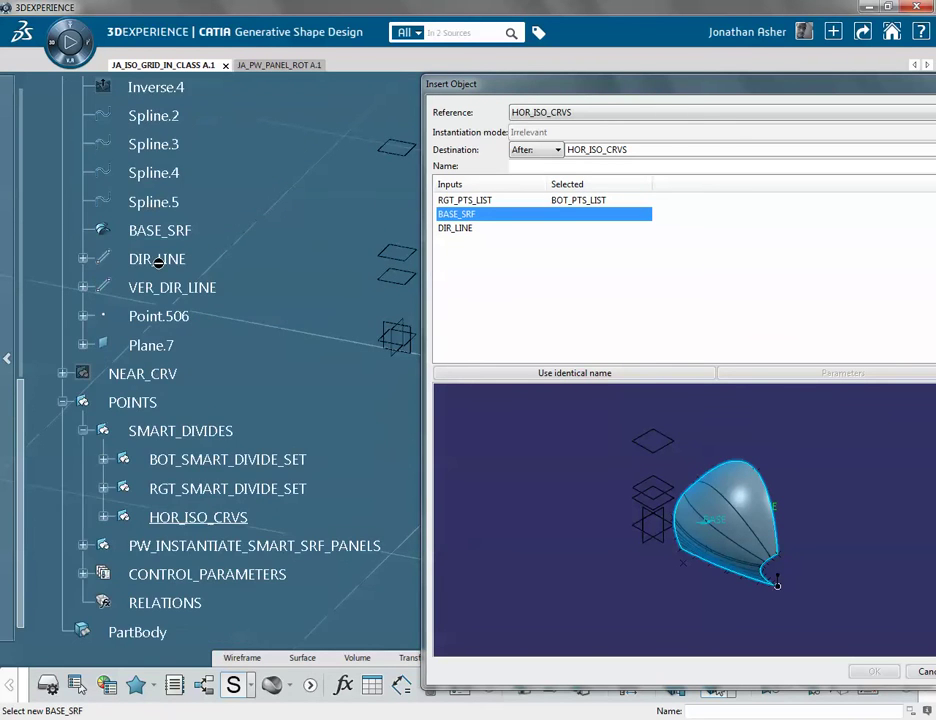
click(180, 232)
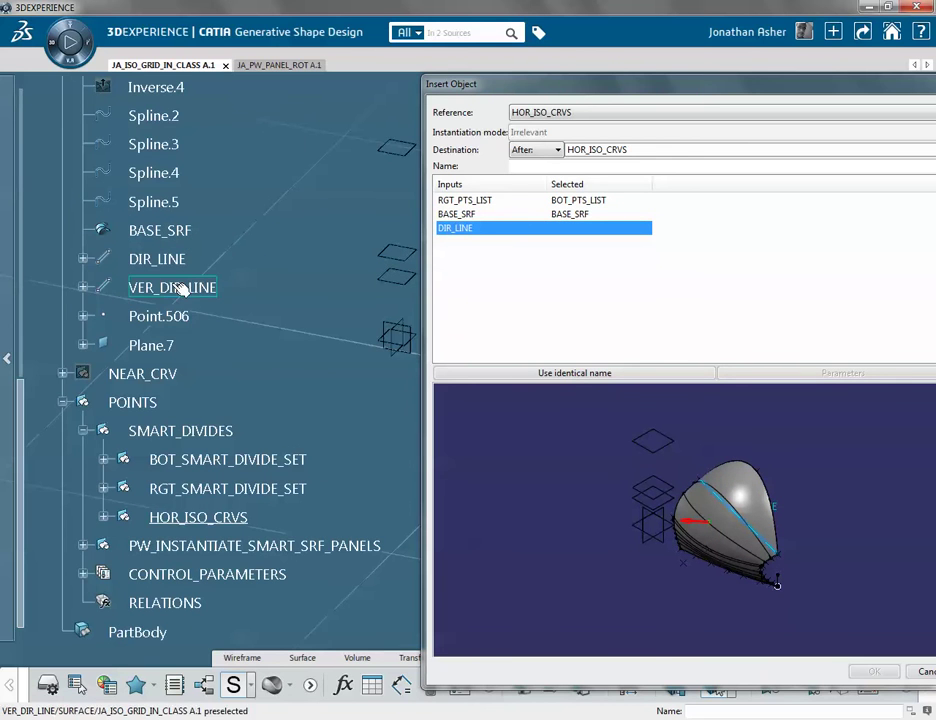
click(172, 288)
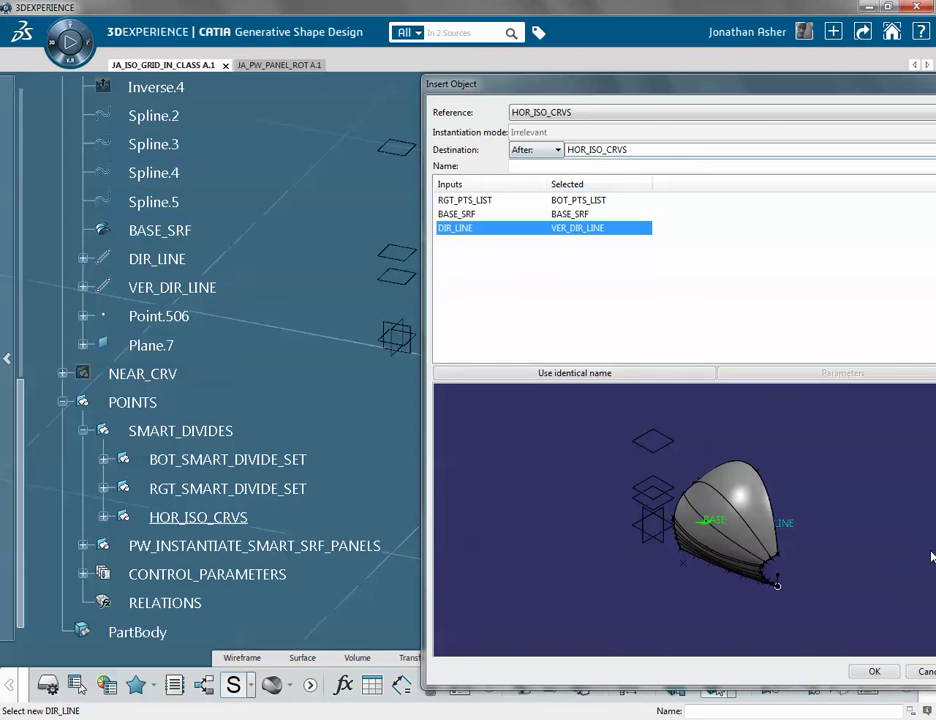
click(877, 672)
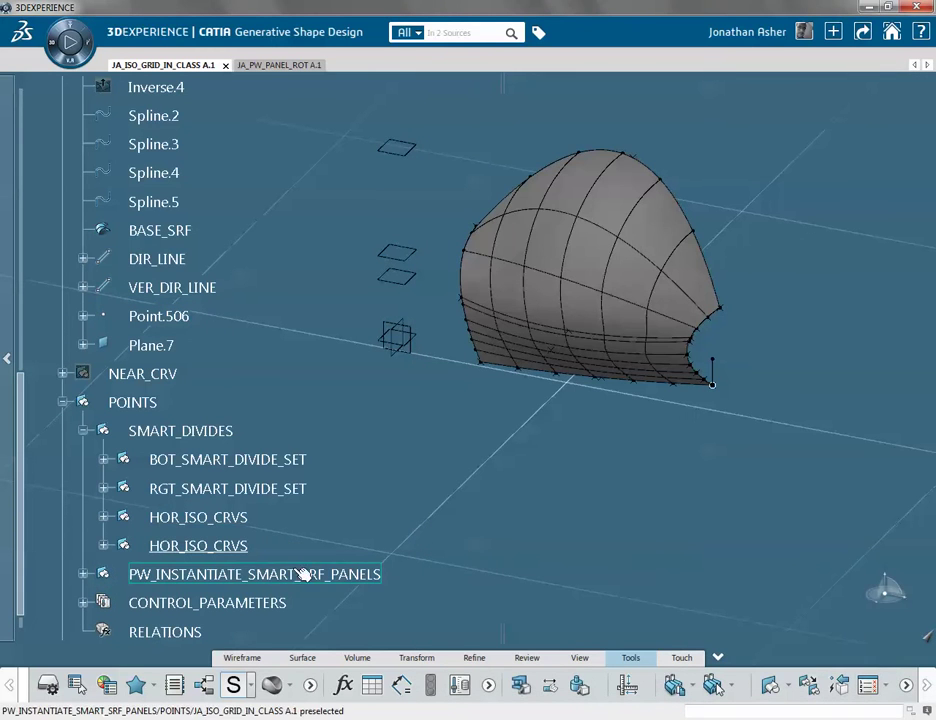
Set the STRING_NAME parameter of the new HOR_ISO_CRVS instance to VER_
scroll(200, 560, down, 1)
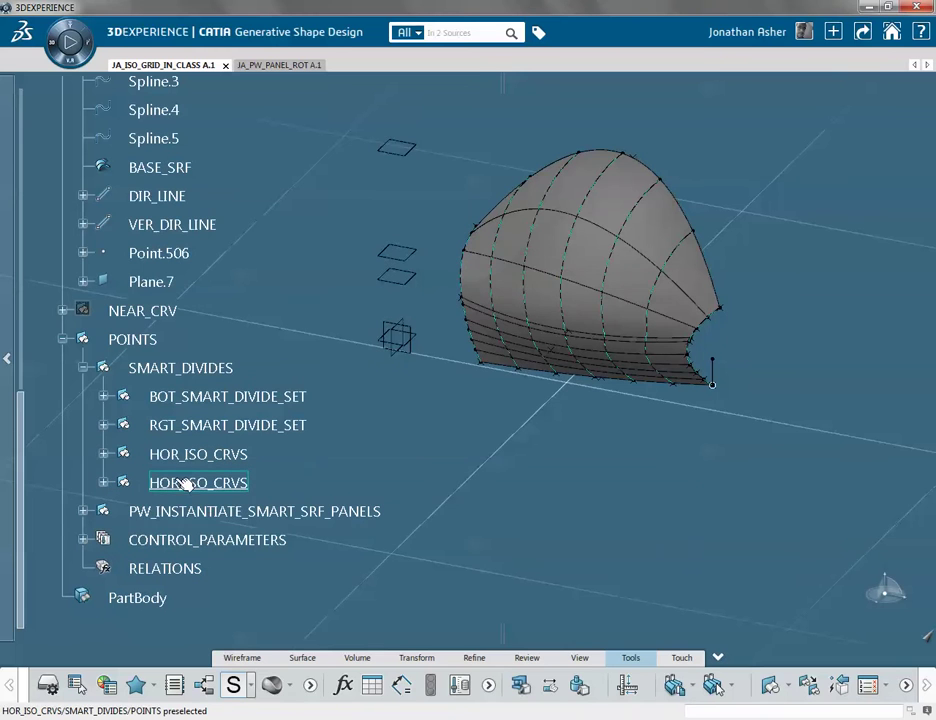
click(106, 483)
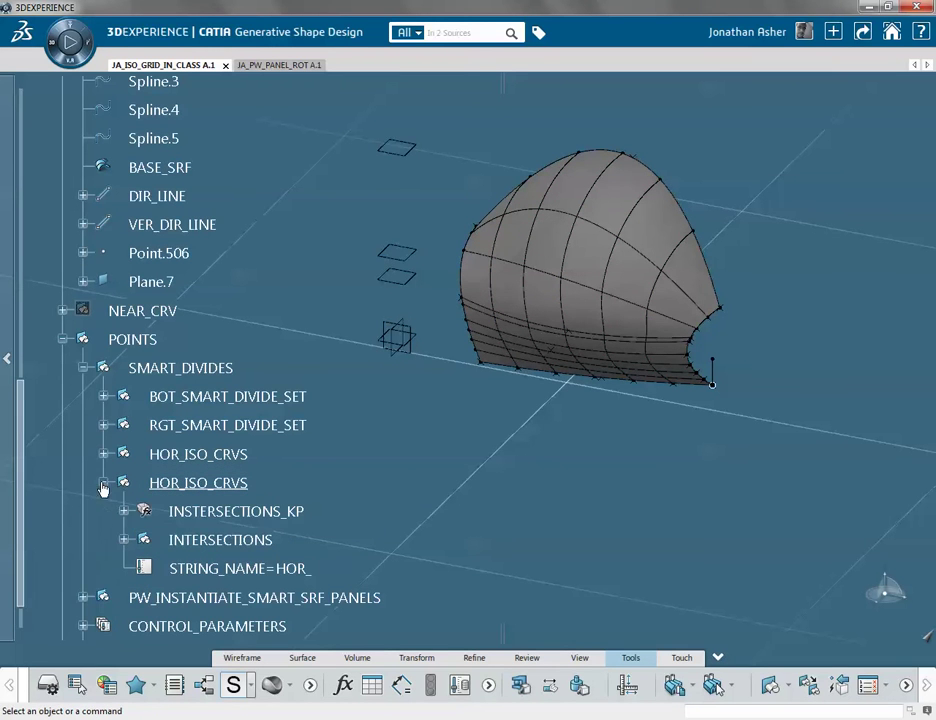
click(262, 567)
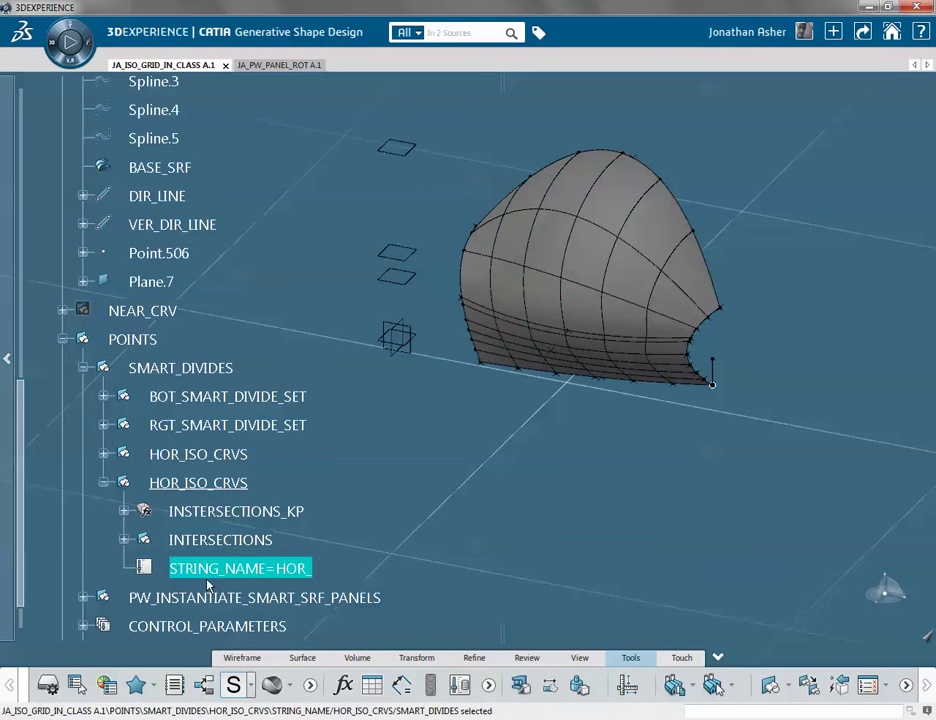
double_click(264, 570)
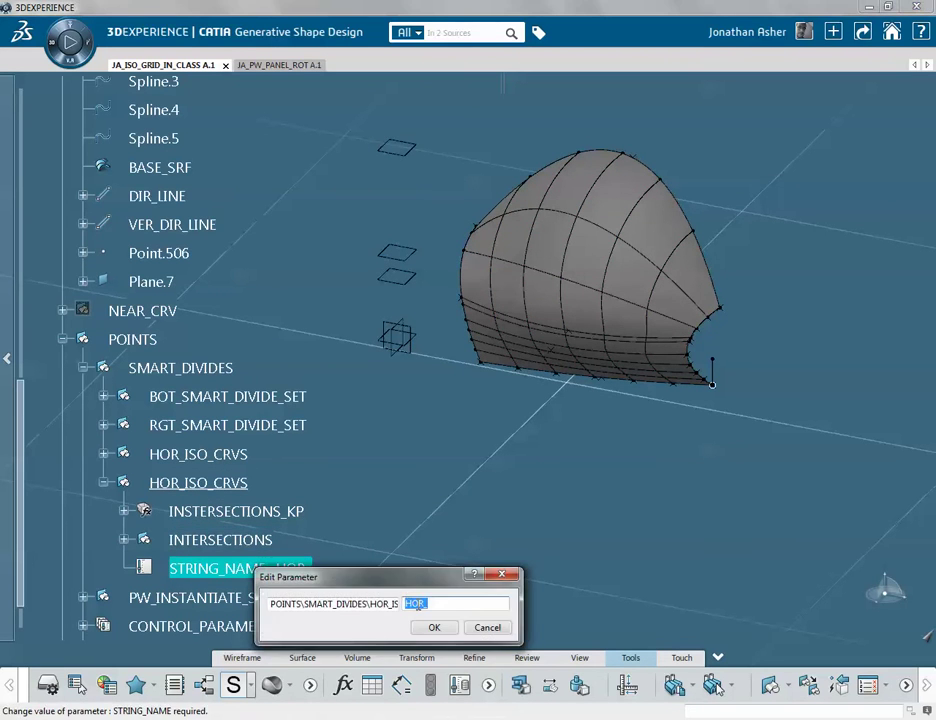
text(VE)
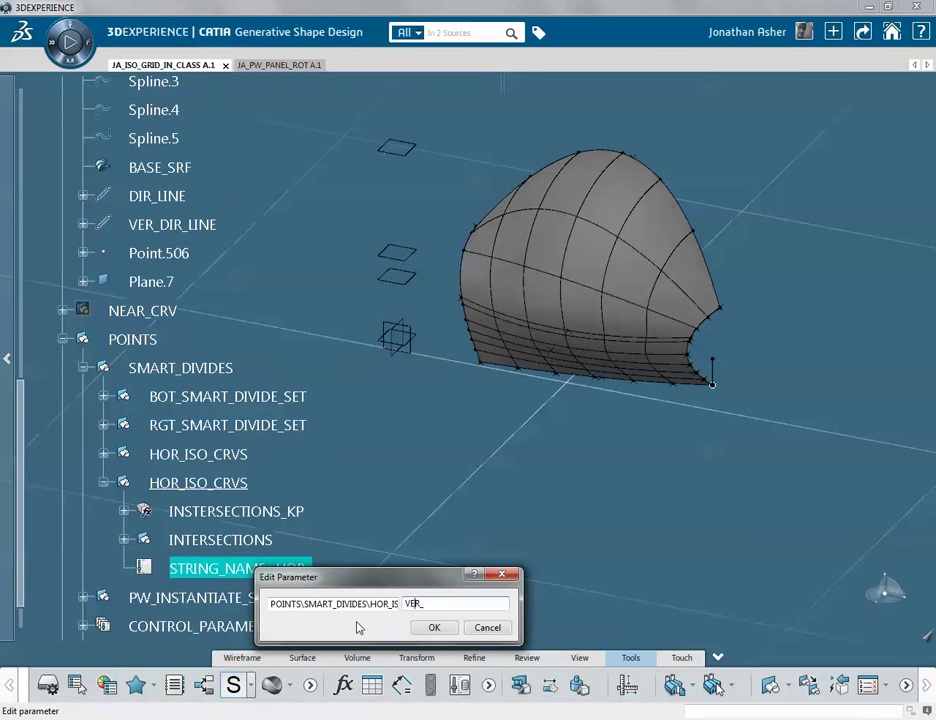
click(434, 629)
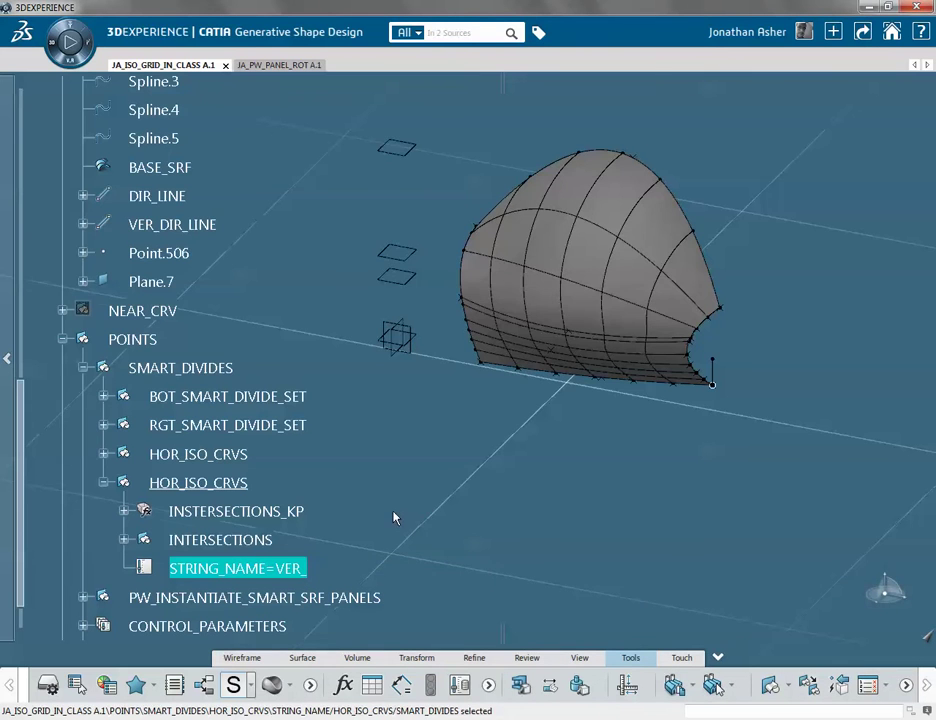
Open the KP pattern in the new instance's INSTERSECTIONS_KP and examine its BOT_PTS_LIST loop, CreateOrModifyDatum and isoparamcurve lines
middle_drag(394, 518, 438, 493)
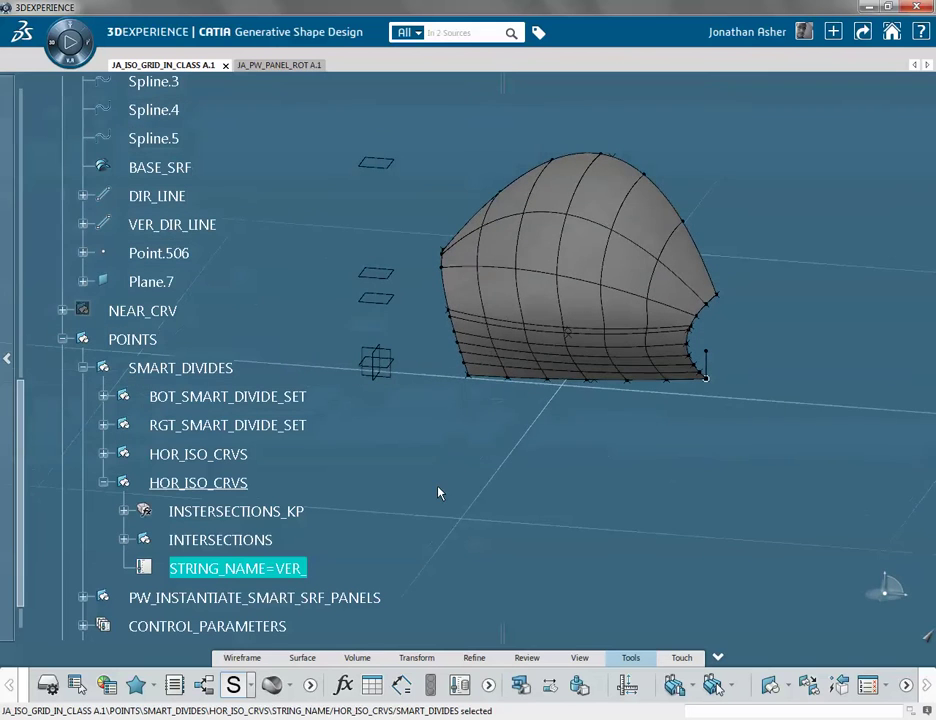
click(125, 512)
double_click(262, 543)
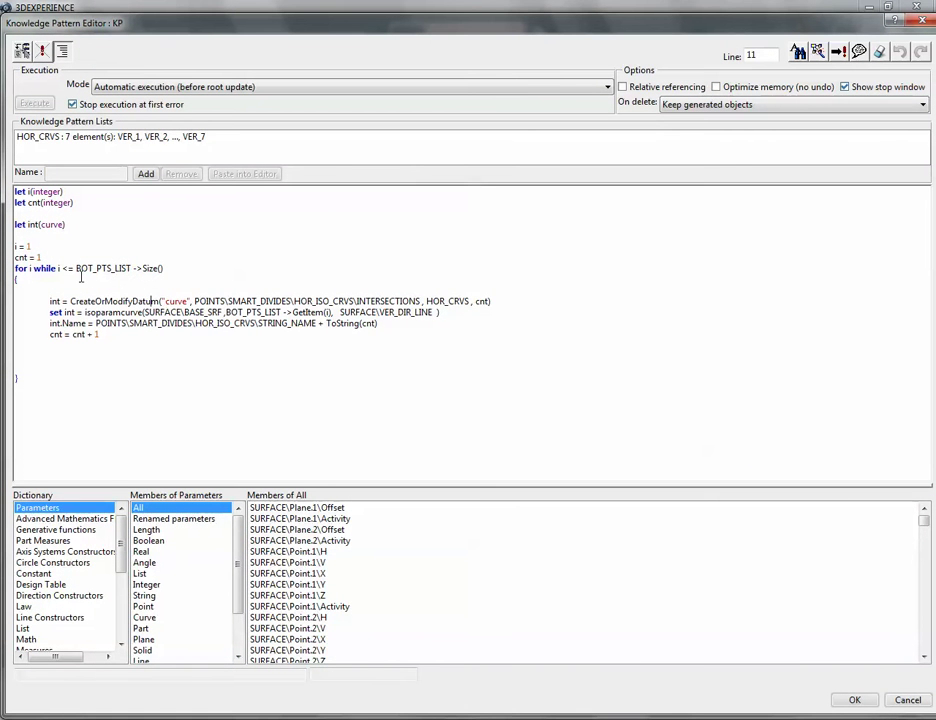
double_click(135, 30)
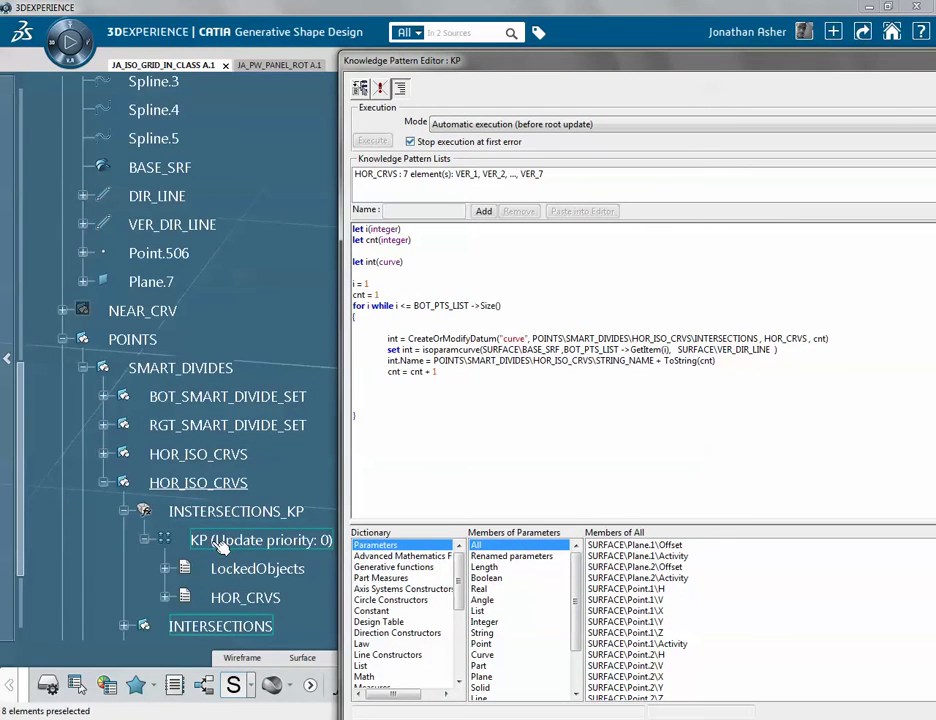
drag(545, 70, 224, 54)
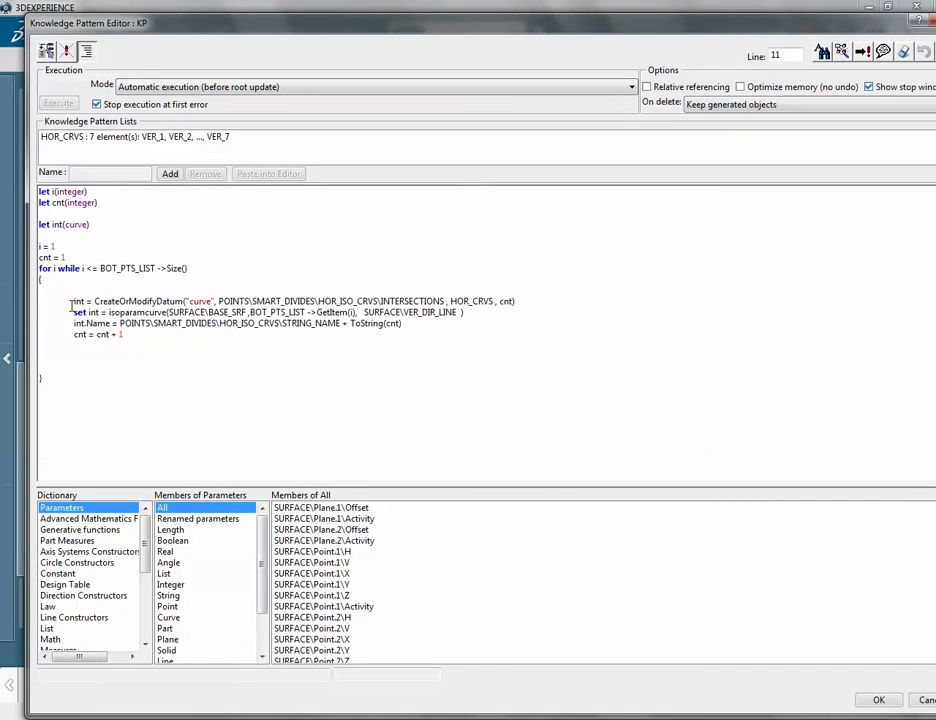
double_click(101, 268)
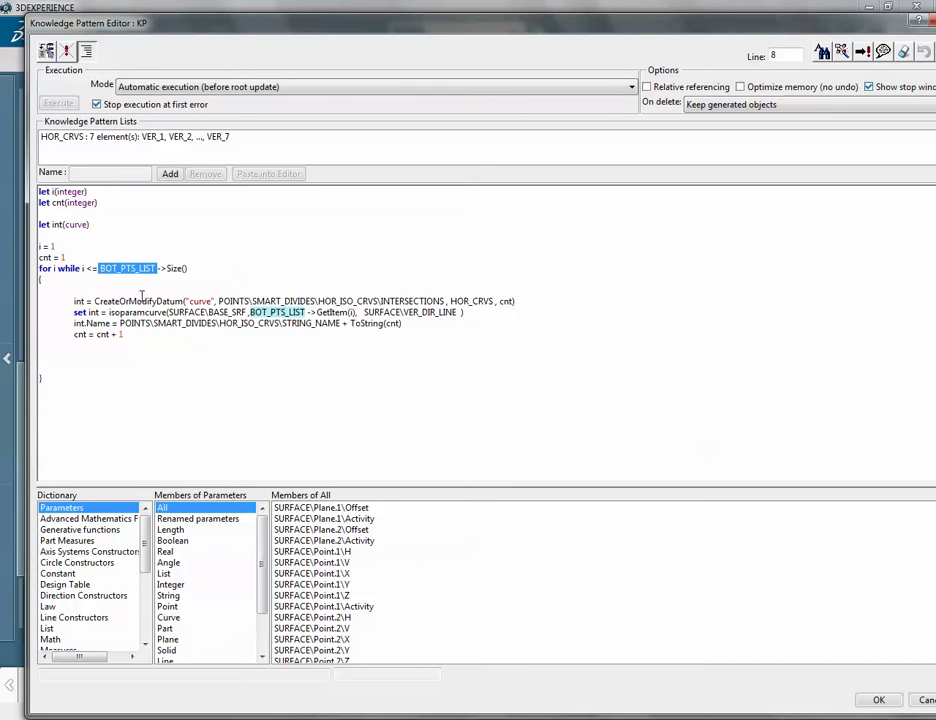
click(272, 299)
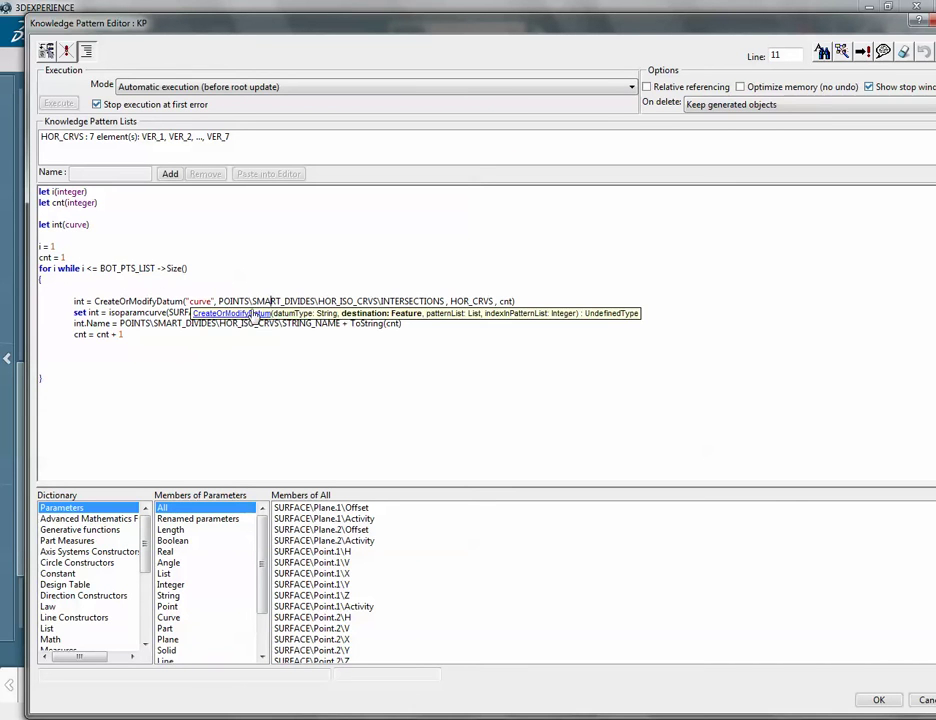
drag(109, 313, 167, 312)
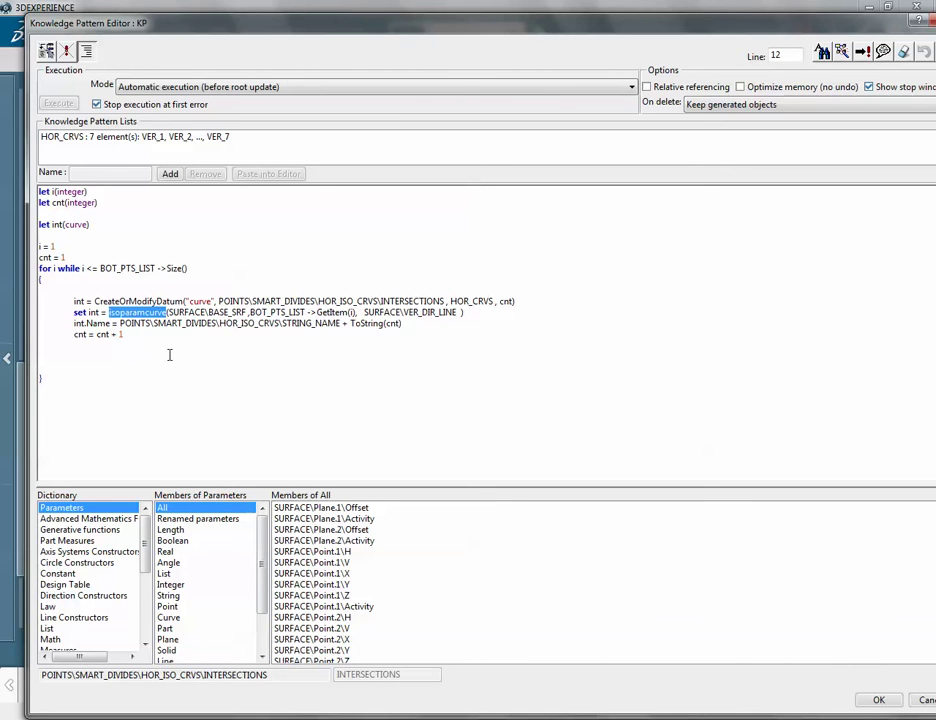
click(878, 700)
Reposition Point.9 of the SURFACE set on Plane.1 to about H -9692 mm and V 11553 mm
click(527, 401)
middle_drag(507, 375, 467, 425)
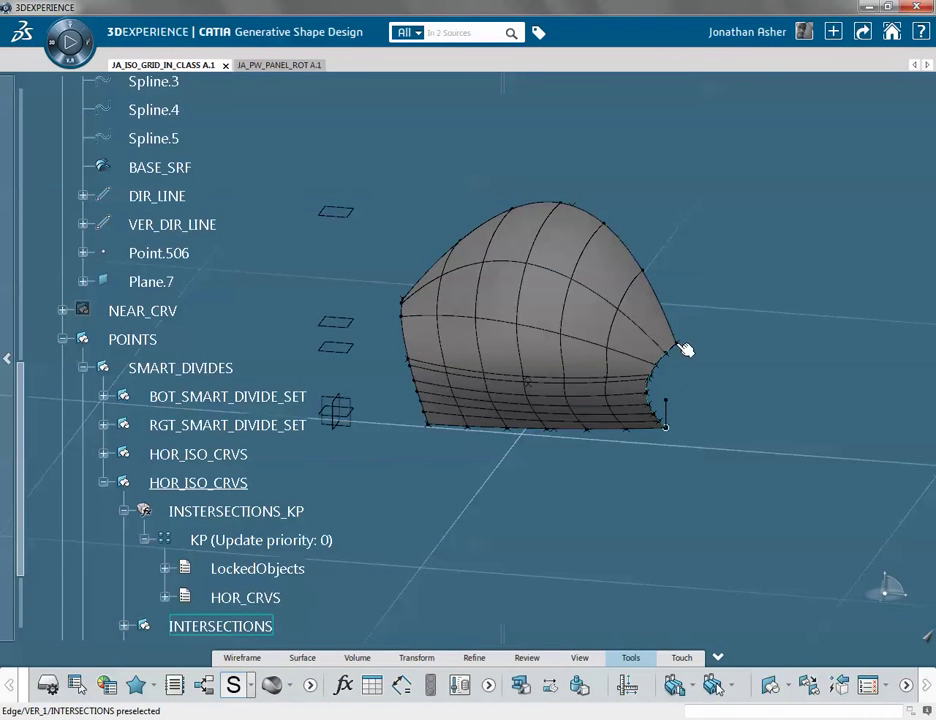
scroll(185, 257, up, 2)
scroll(100, 211, up, 6)
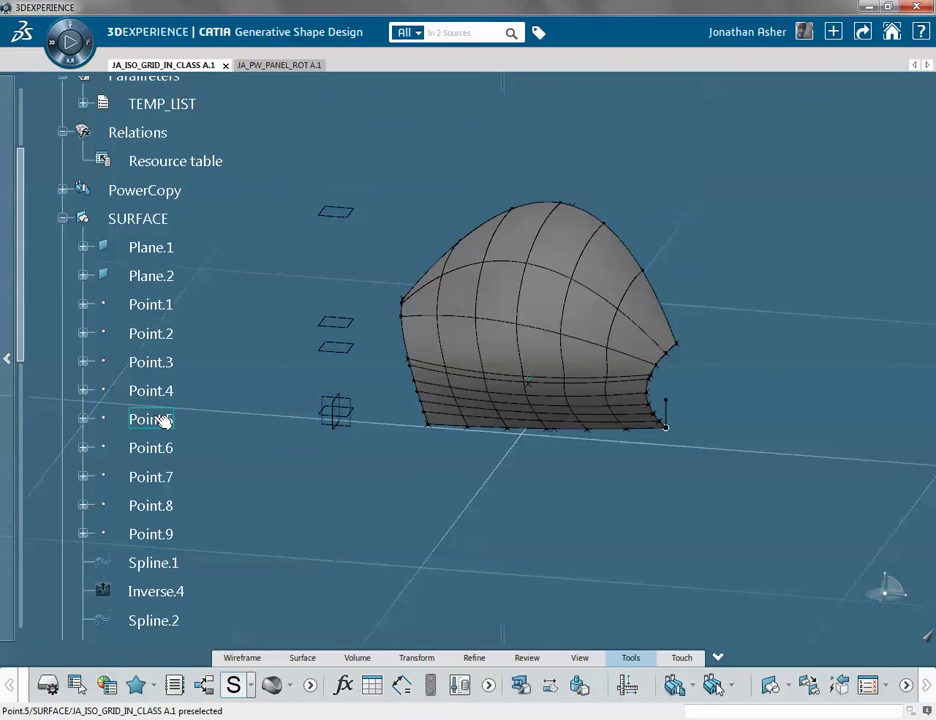
double_click(165, 537)
middle_drag(600, 300, 545, 307)
click(545, 307)
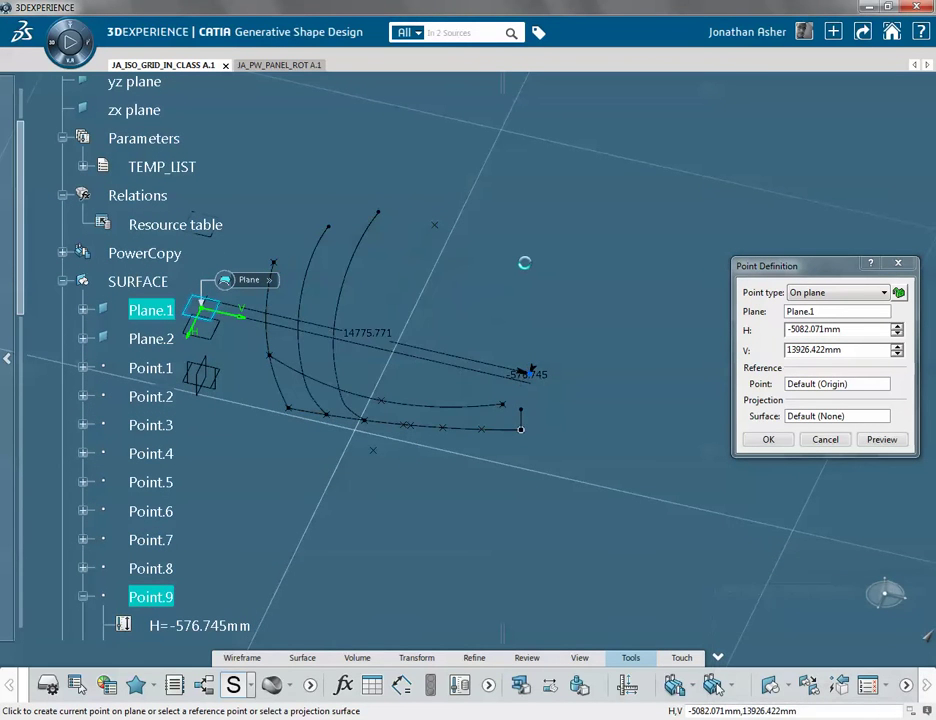
click(525, 240)
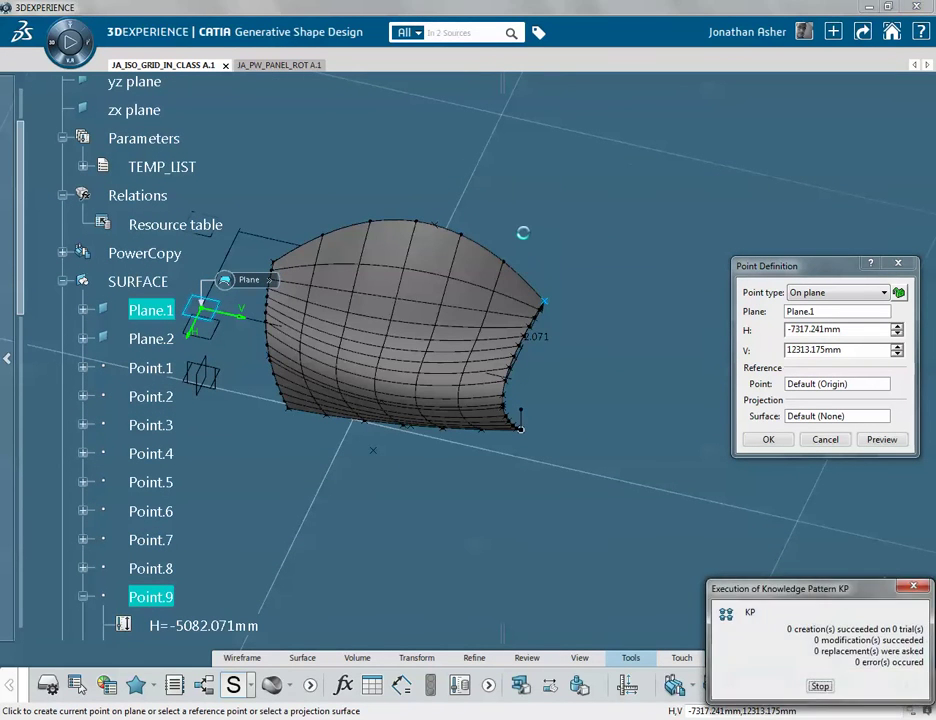
click(525, 220)
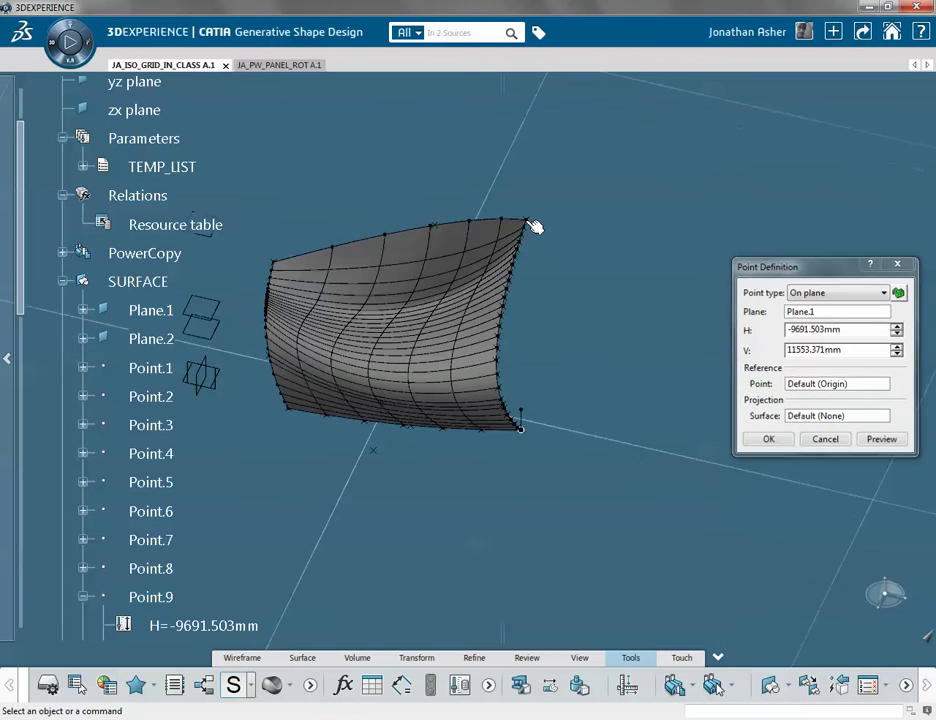
key(Return)
Collapse the Point.9 and SURFACE branches, expand RGT_SMART_DIVIDE_SET, and examine its points along the reshaped surface
middle_drag(622, 457, 541, 422)
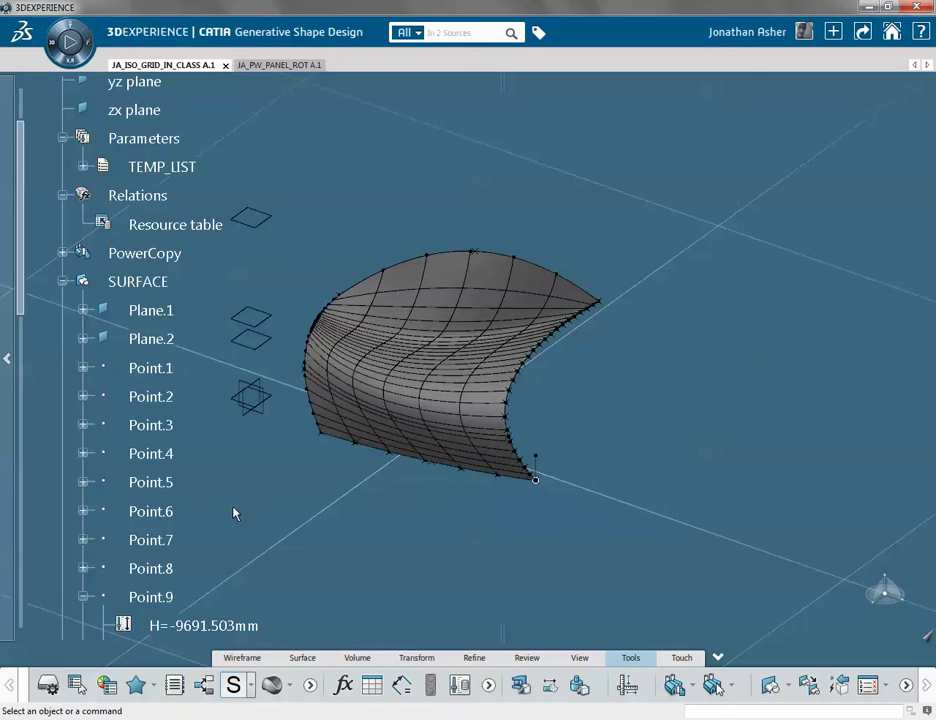
scroll(79, 438, down, 3)
click(79, 410)
scroll(79, 402, up, 4)
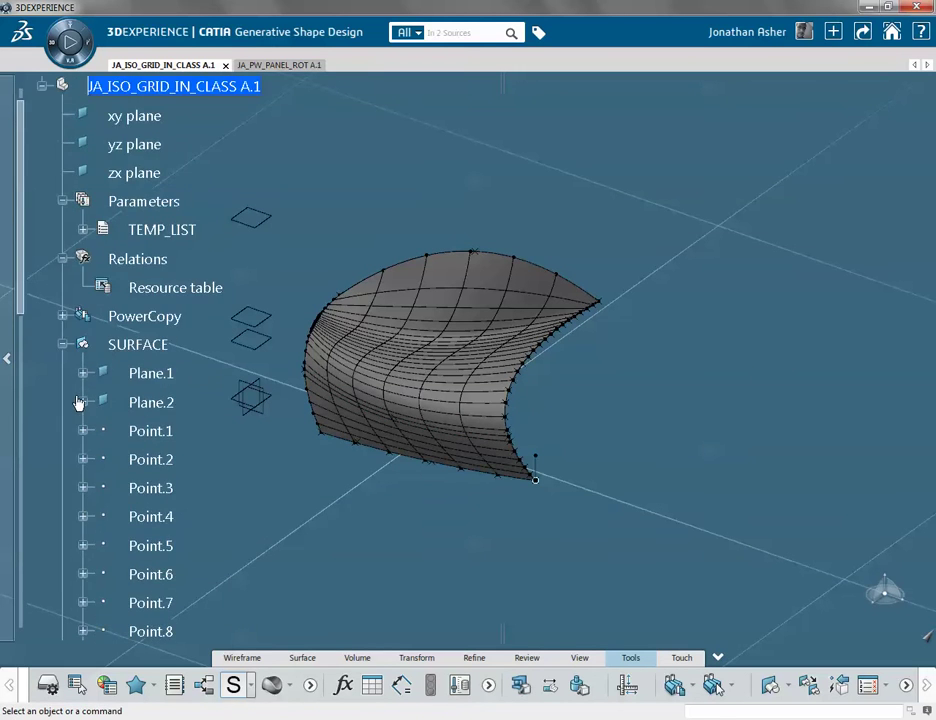
click(63, 344)
scroll(98, 361, down, 3)
click(228, 334)
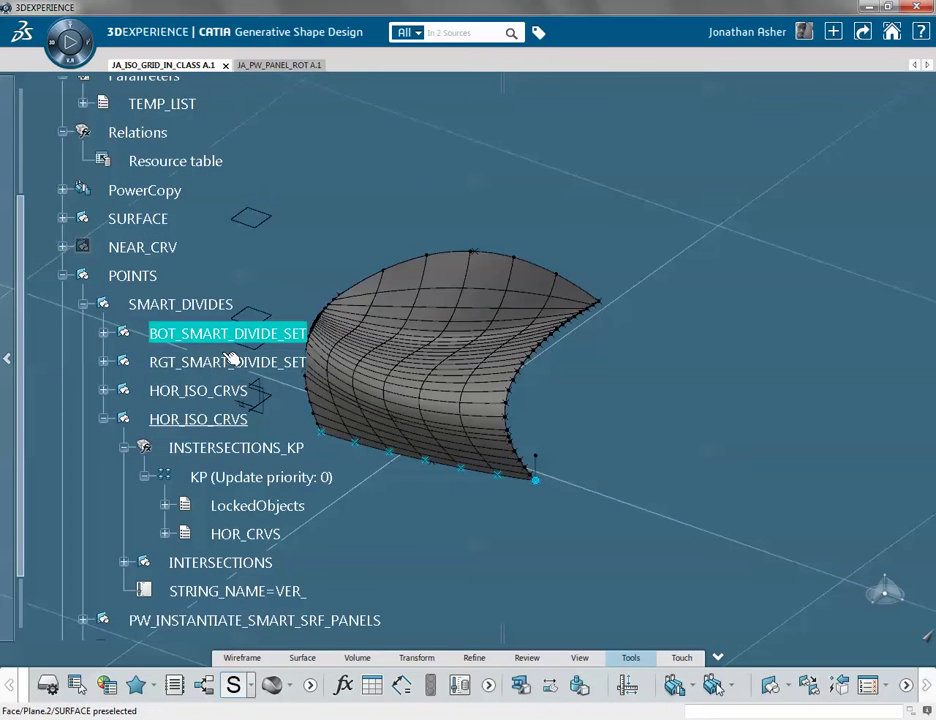
click(112, 363)
click(106, 362)
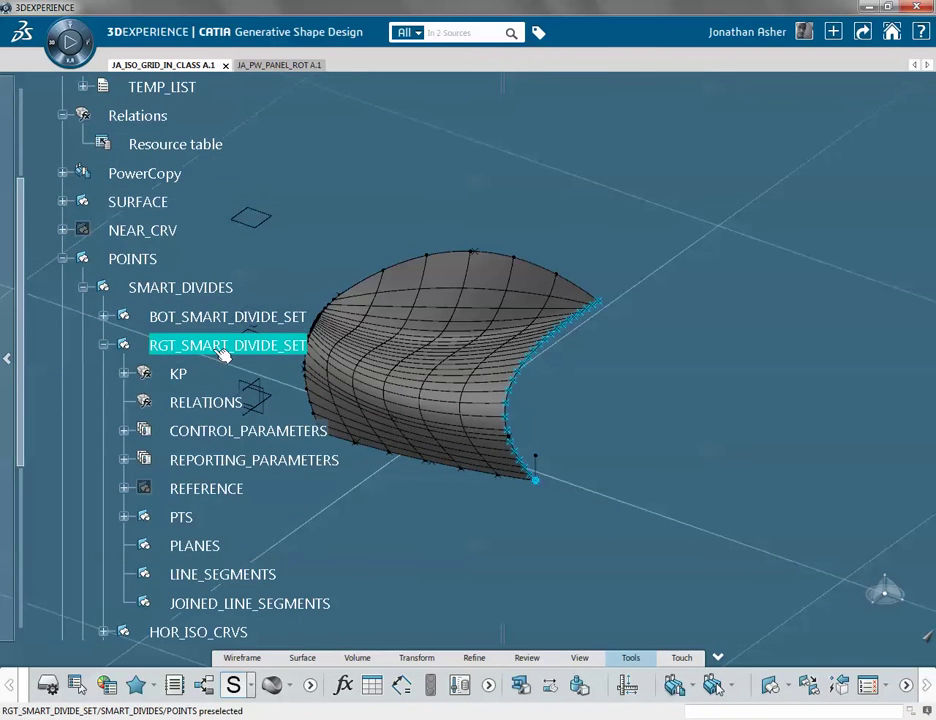
middle_drag(579, 451, 689, 401)
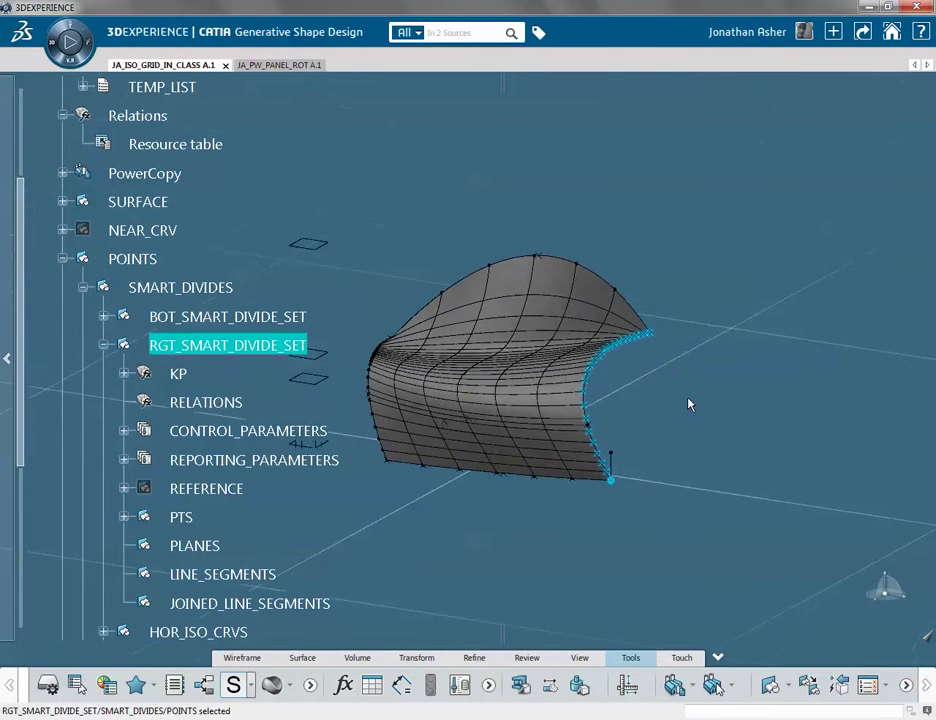
middle_drag(449, 382, 533, 359)
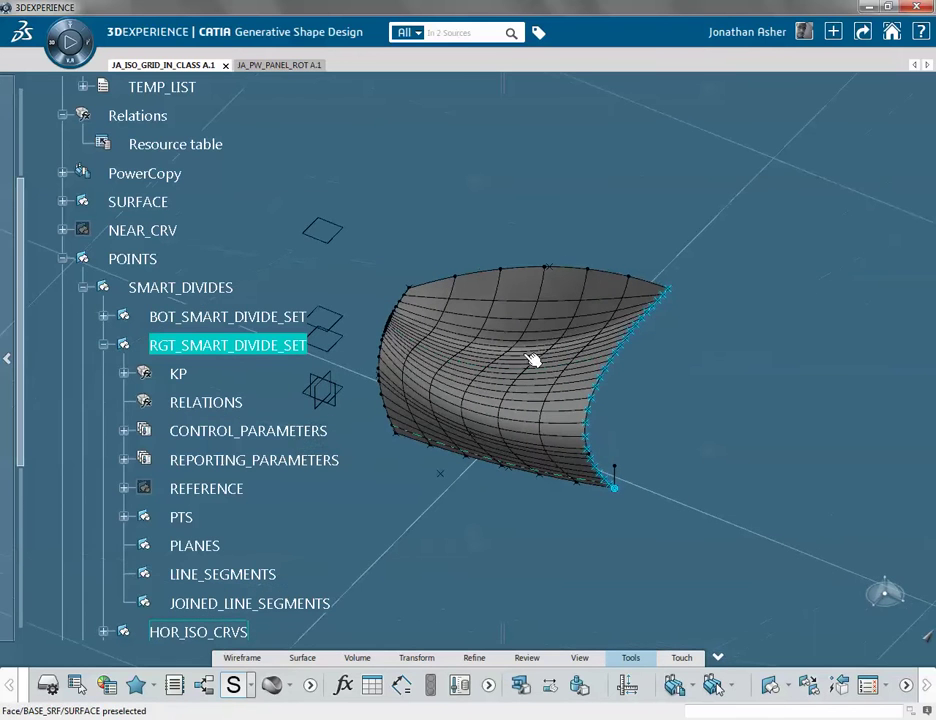
Set the DIVIDE_TYPE control parameter of RGT_SMART_DIVIDE_SET to BY_SEGMENTS
scroll(246, 366, down, 2)
click(122, 366)
scroll(142, 368, down, 2)
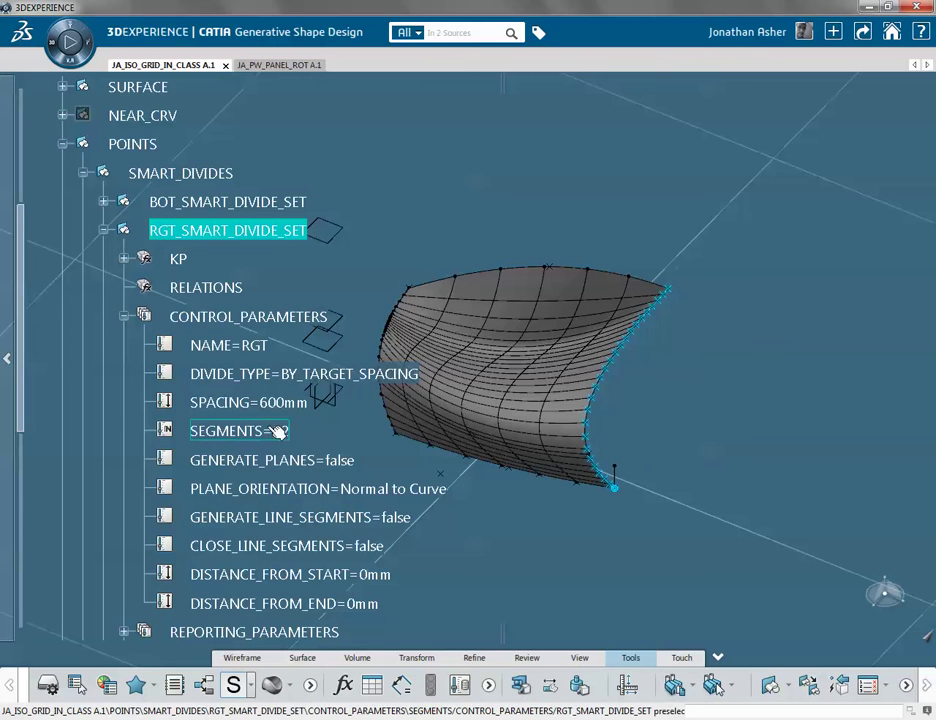
double_click(386, 377)
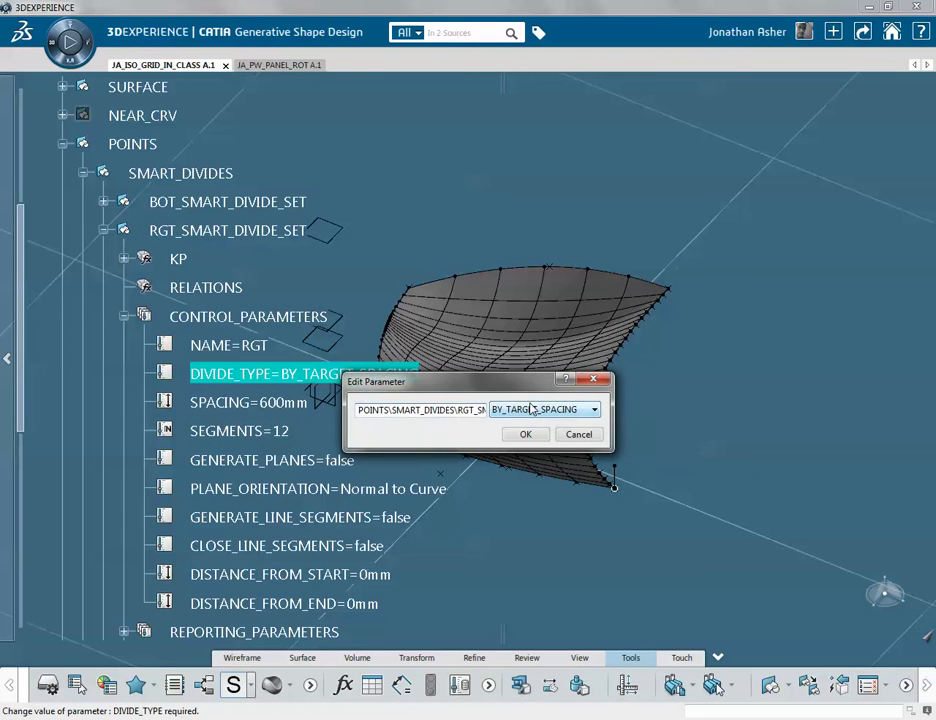
click(585, 410)
click(516, 438)
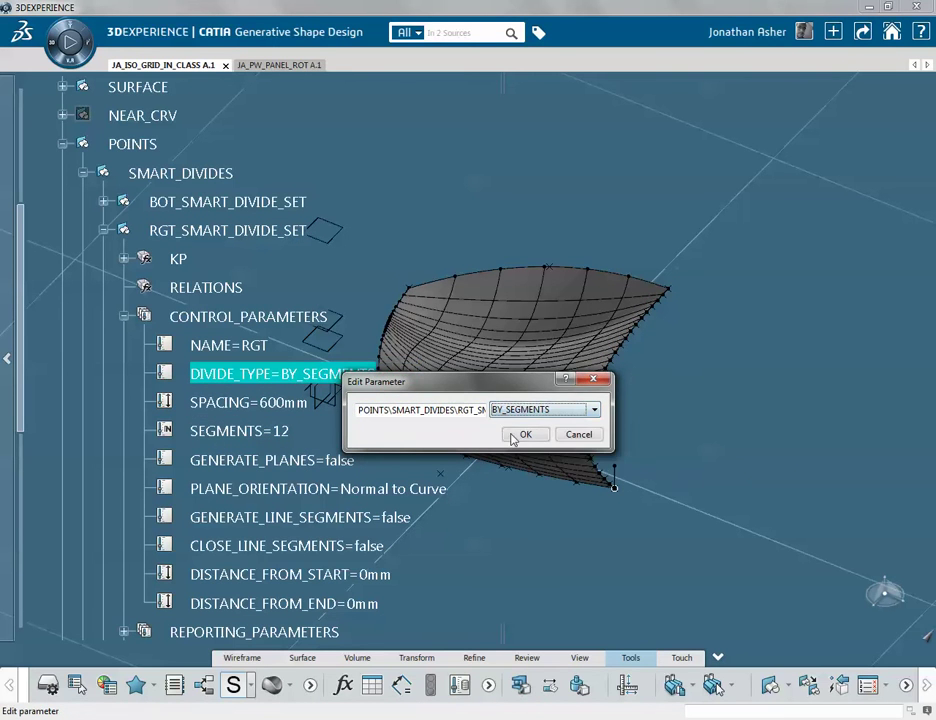
click(526, 434)
middle_drag(538, 462, 564, 451)
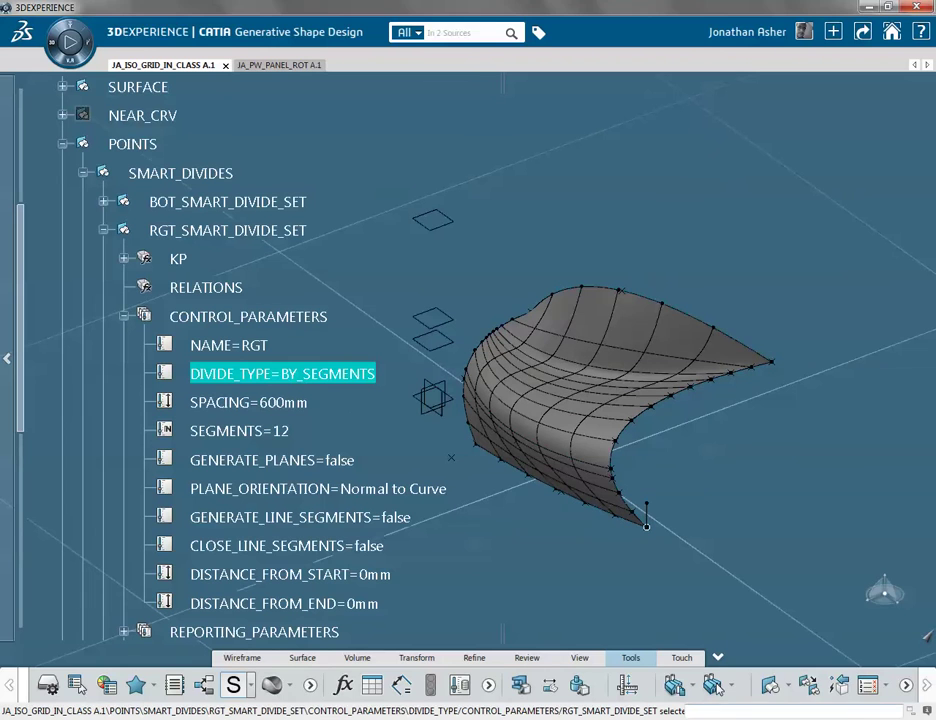
click(802, 719)
click(524, 227)
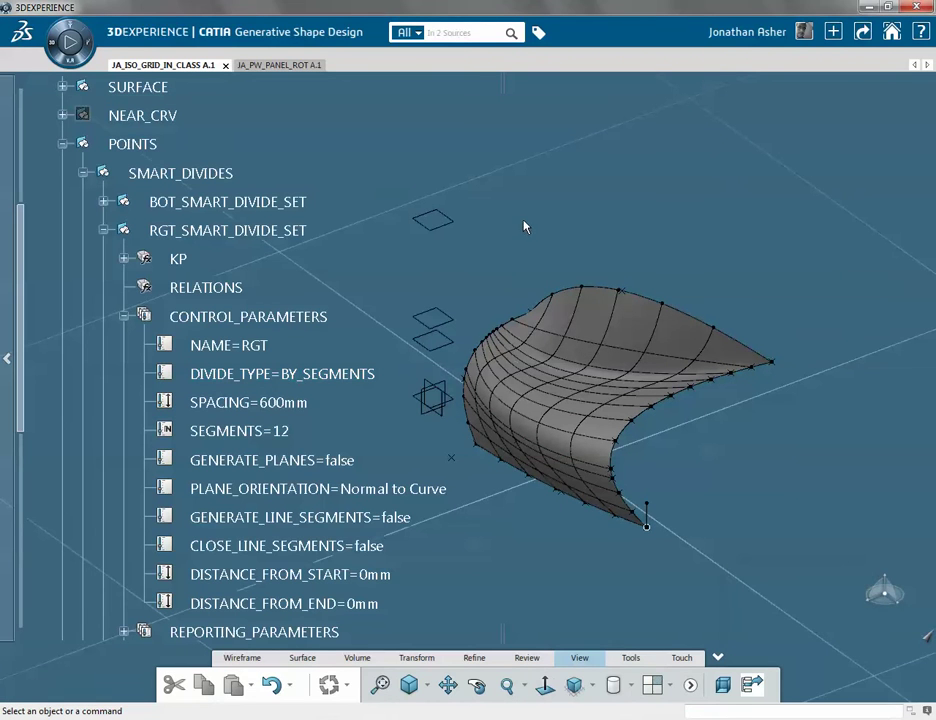
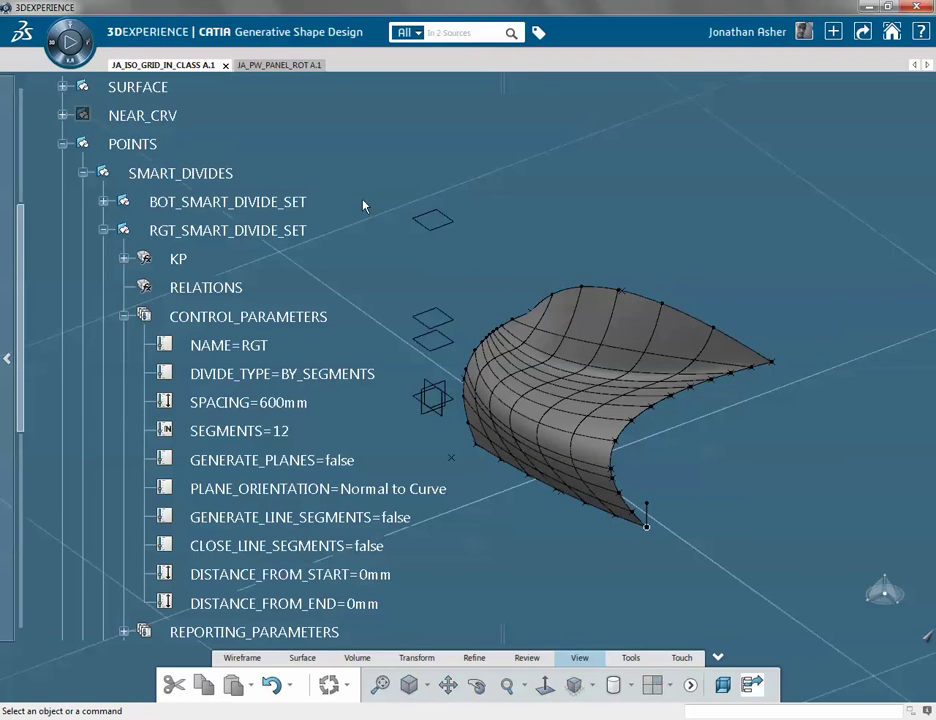
Collapse the RGT_SMART_DIVIDE_SET branch and the second HOR_ISO_CRVS branch under SMART_DIVIDES
click(108, 232)
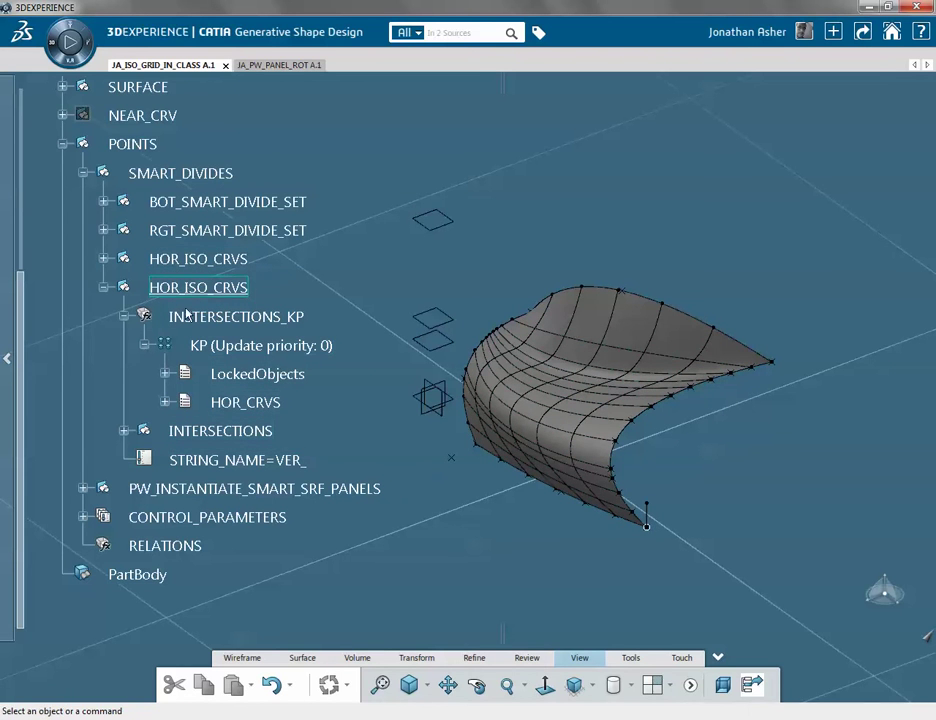
click(124, 431)
click(124, 402)
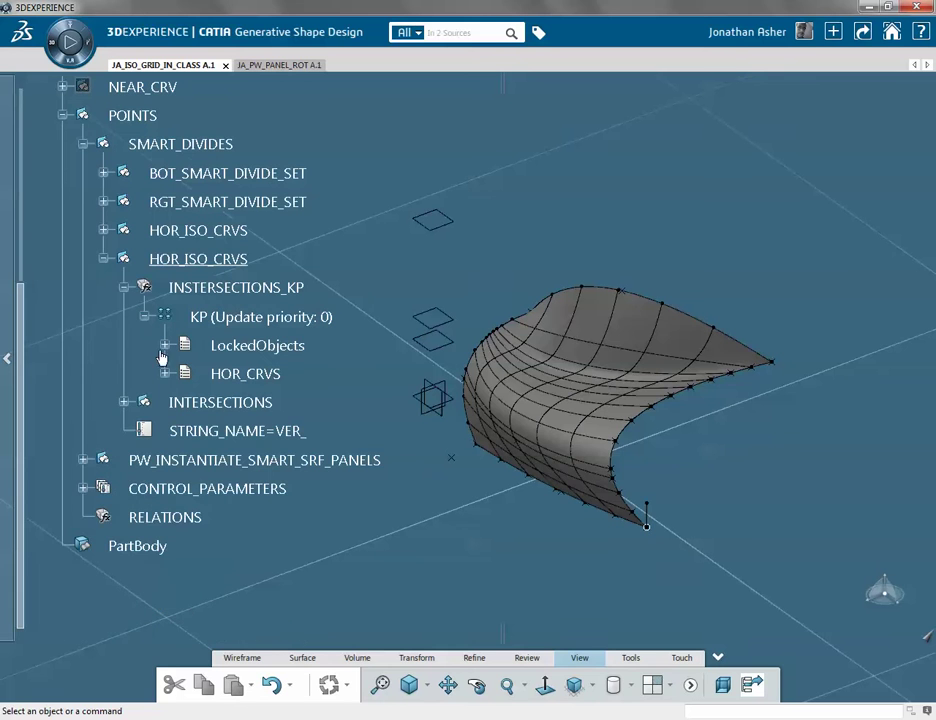
click(104, 259)
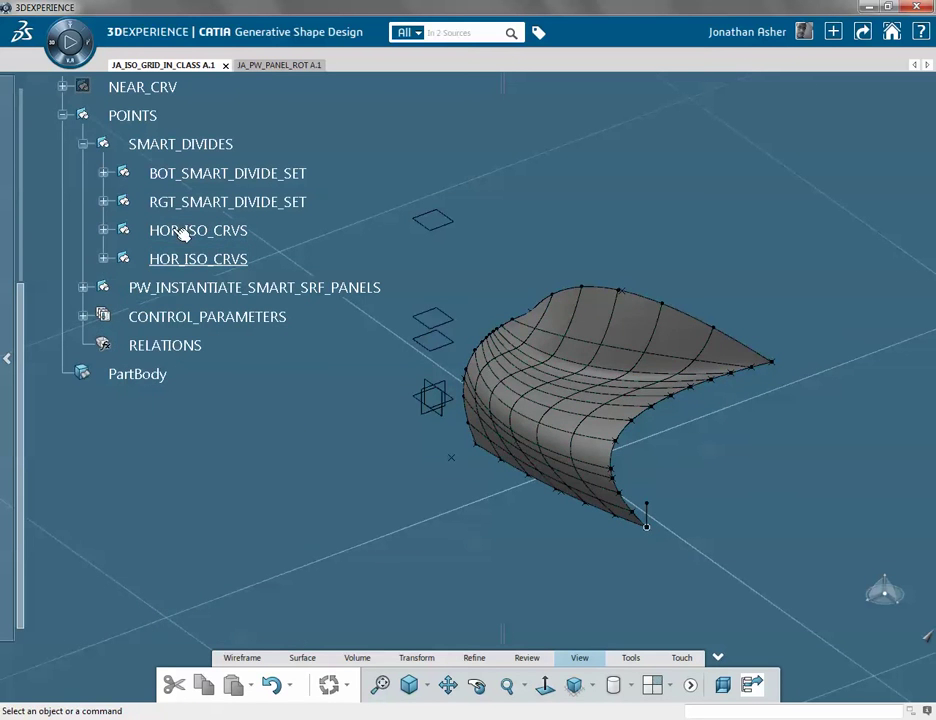
Rename the second HOR_ISO_CRVS set, which holds the vertical curves, as VER_ISO_CRVS
click(194, 261)
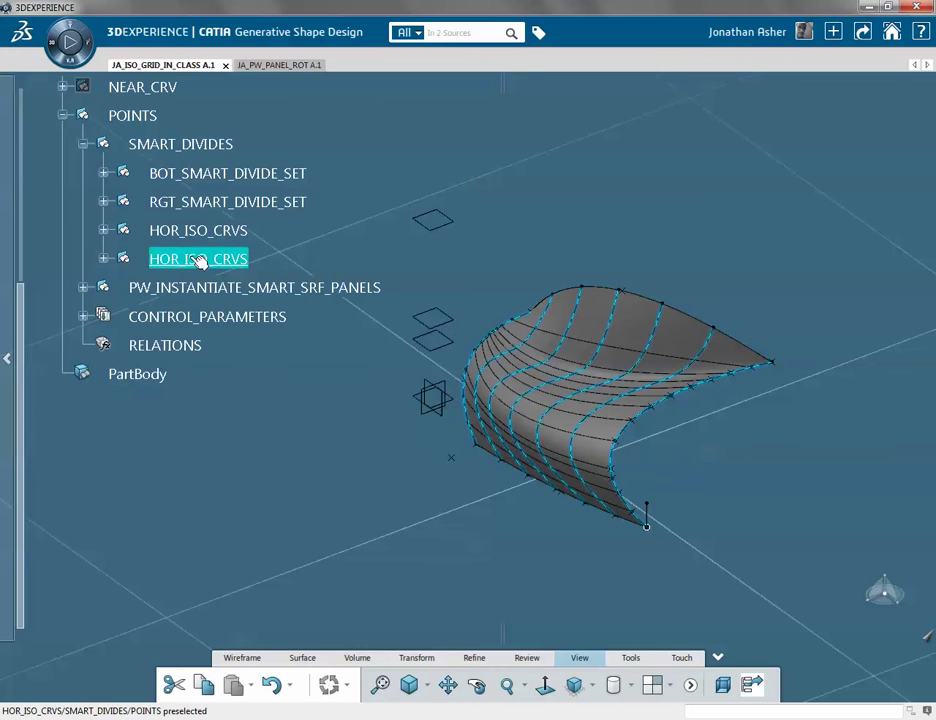
right_click(192, 262)
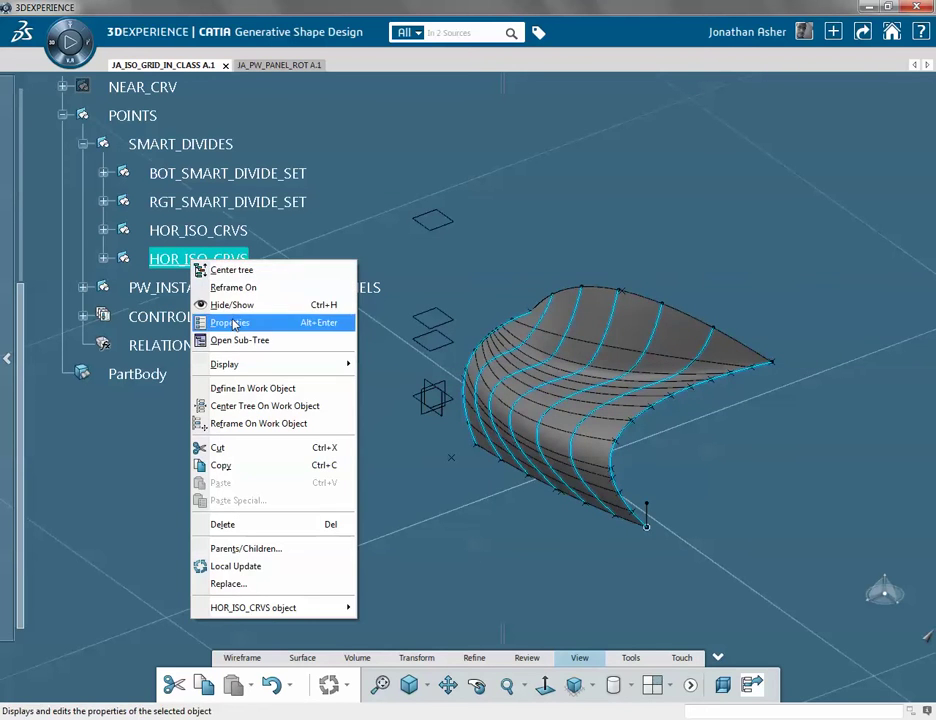
click(234, 322)
drag(536, 172, 465, 178)
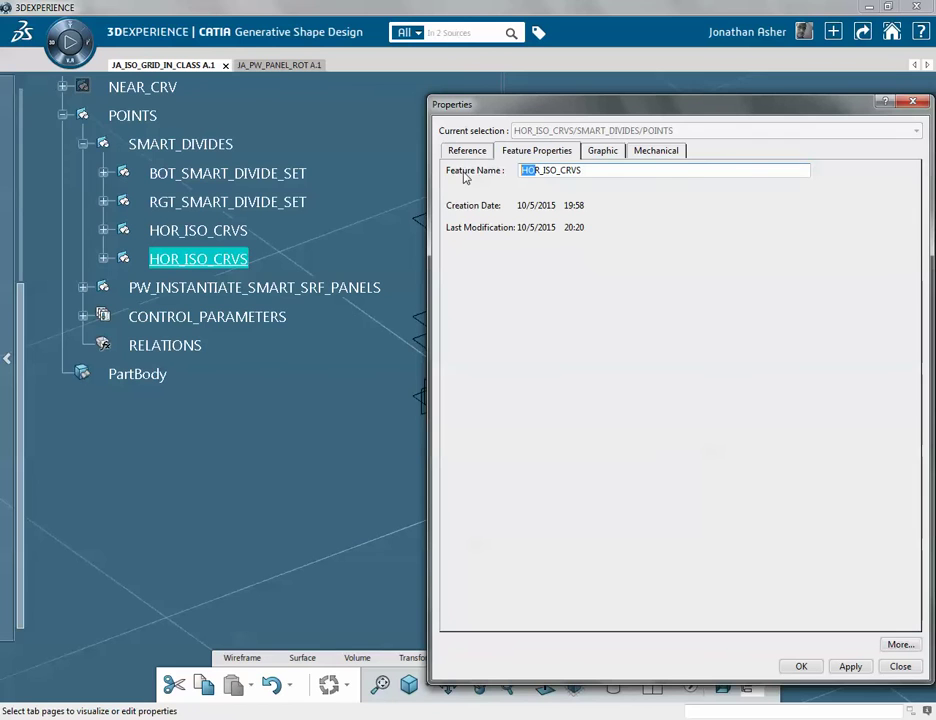
text(VE)
click(848, 666)
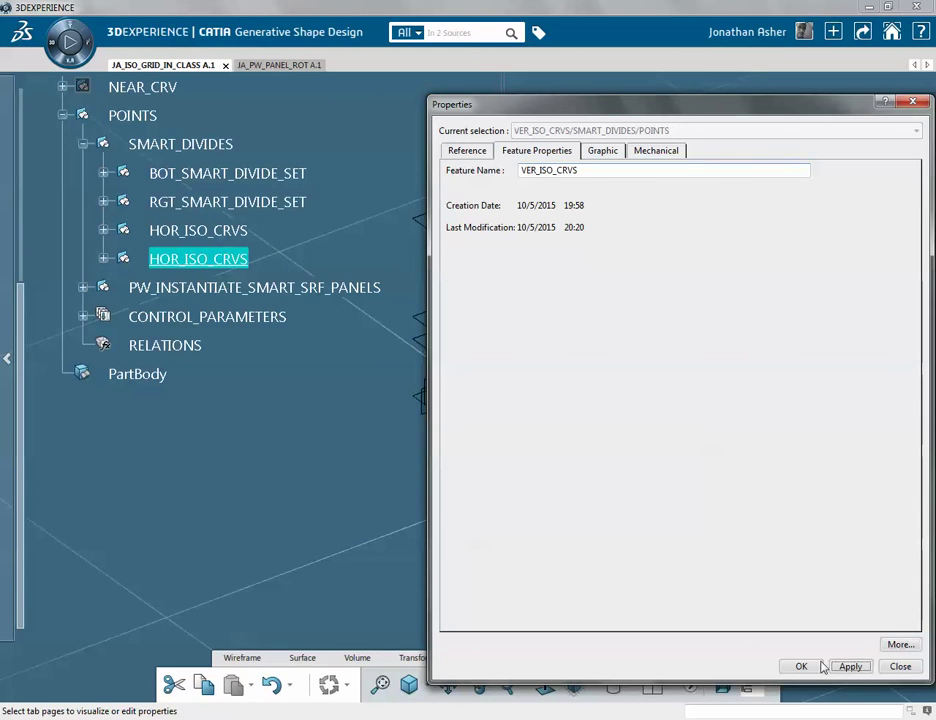
click(801, 666)
click(410, 497)
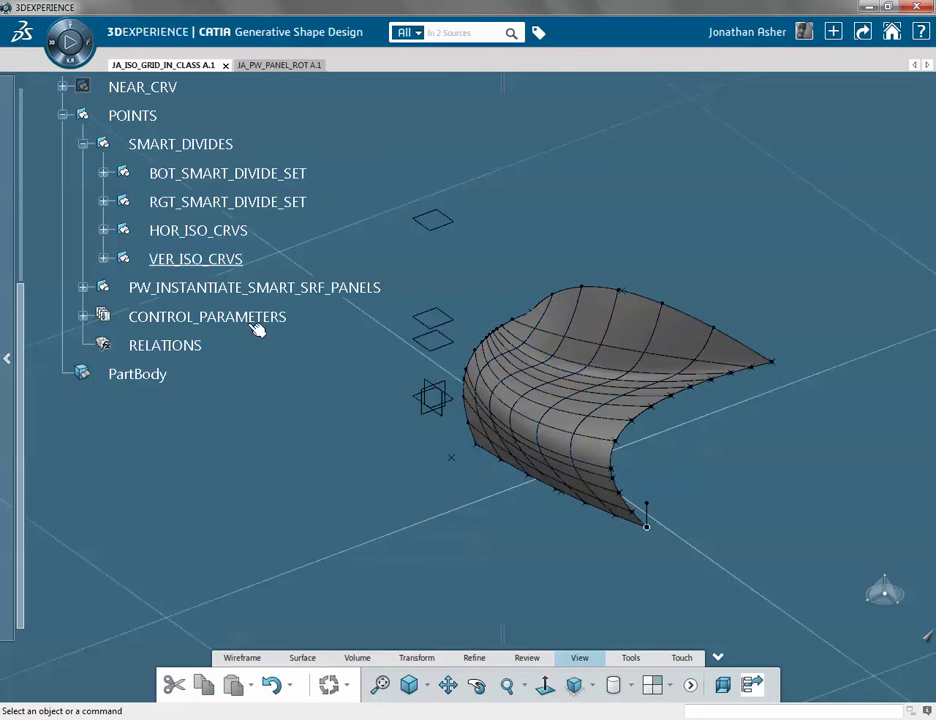
Expand HOR_ISO_CRVS and VER_ISO_CRVS in the tree down to the lists inside each KP pattern
click(104, 231)
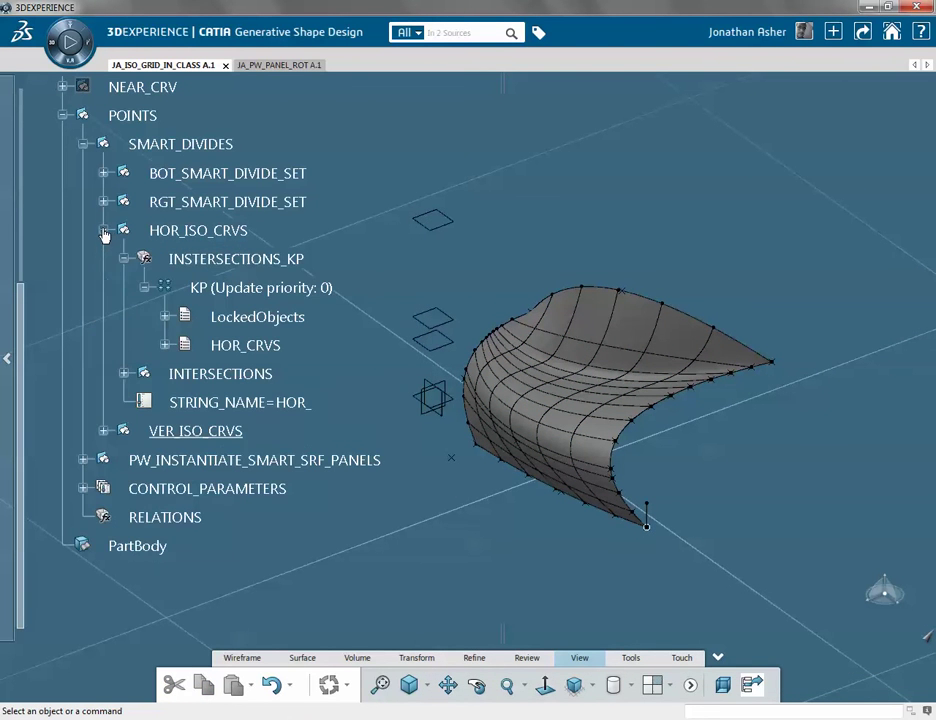
click(104, 431)
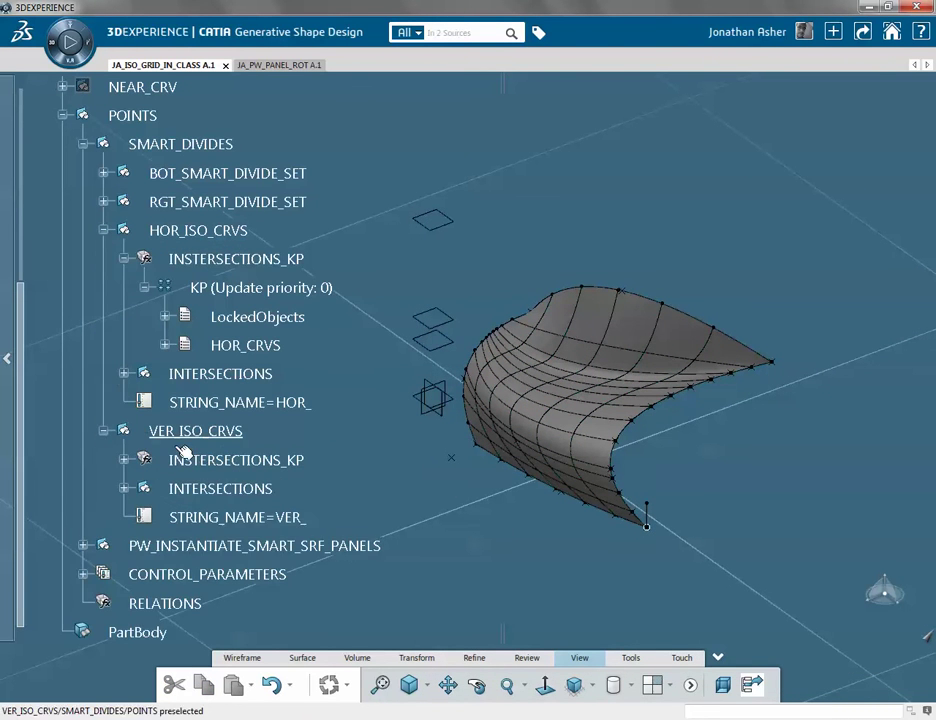
click(124, 460)
click(144, 488)
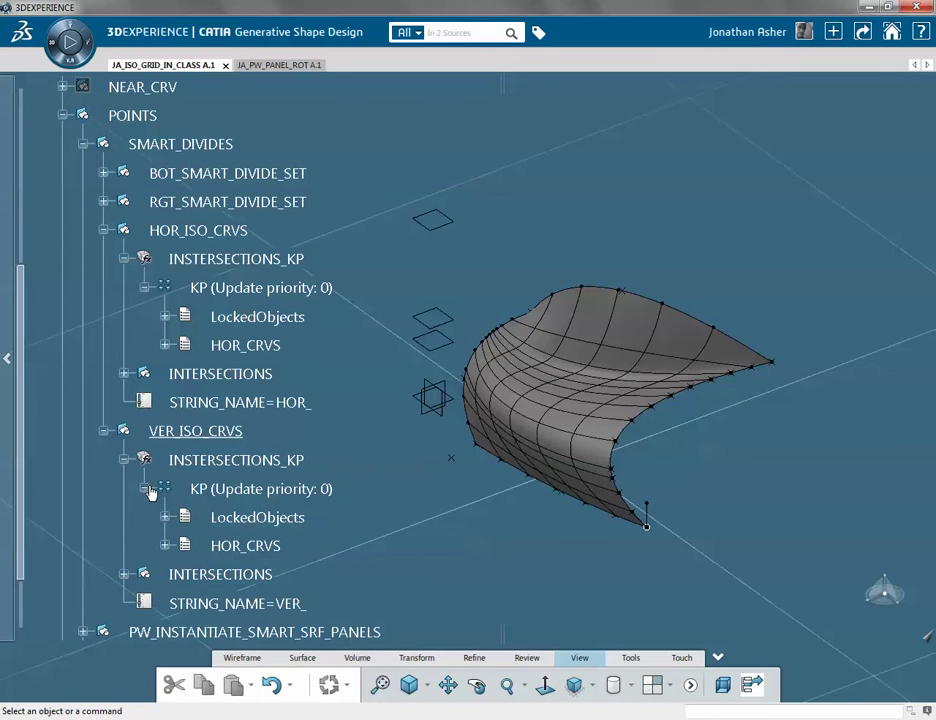
Compare the HOR_CRVS lists of the two KP patterns and highlight the curves belonging to VER_ISO_CRVS
click(243, 345)
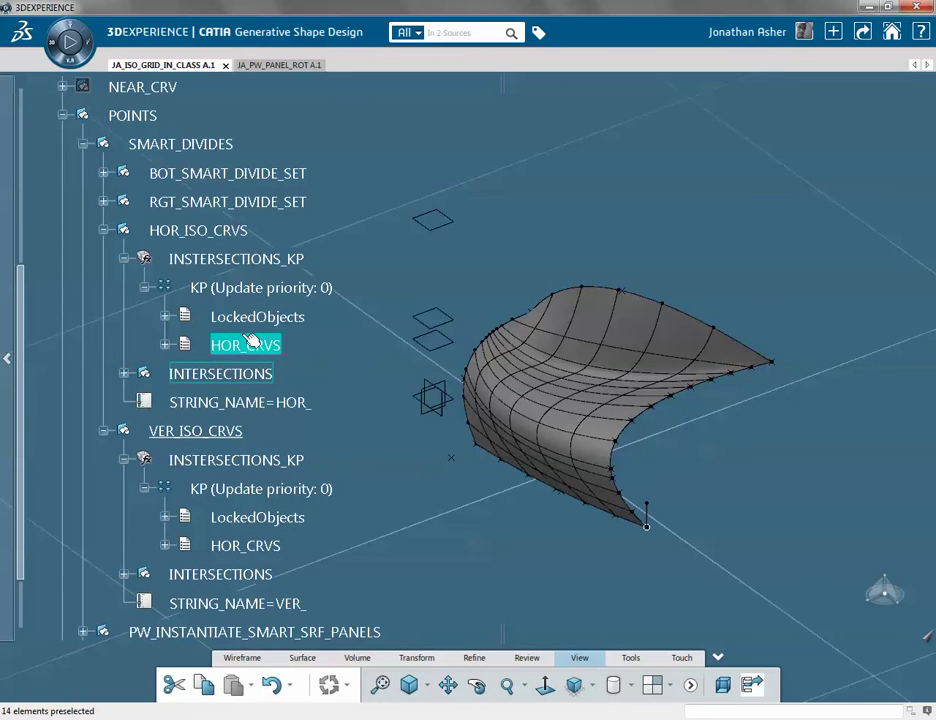
click(256, 546)
click(253, 347)
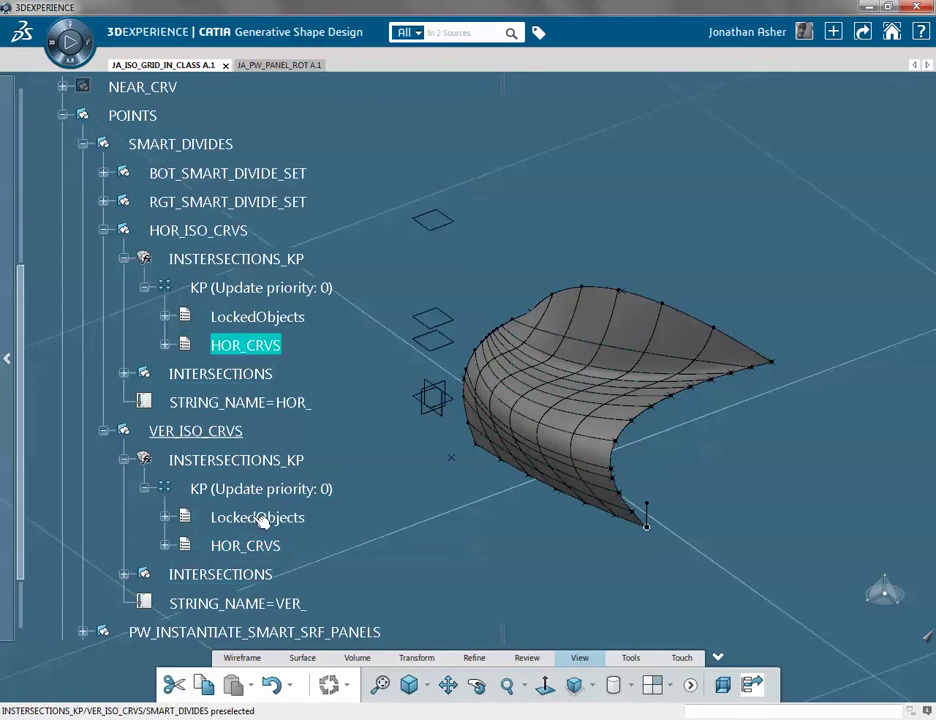
click(256, 546)
click(244, 344)
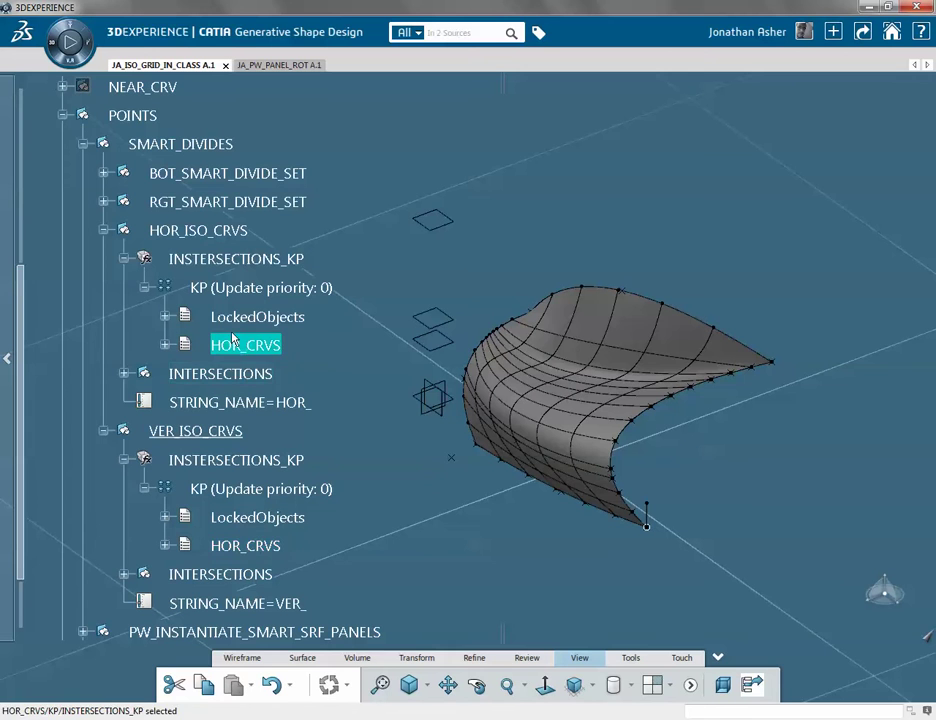
click(256, 546)
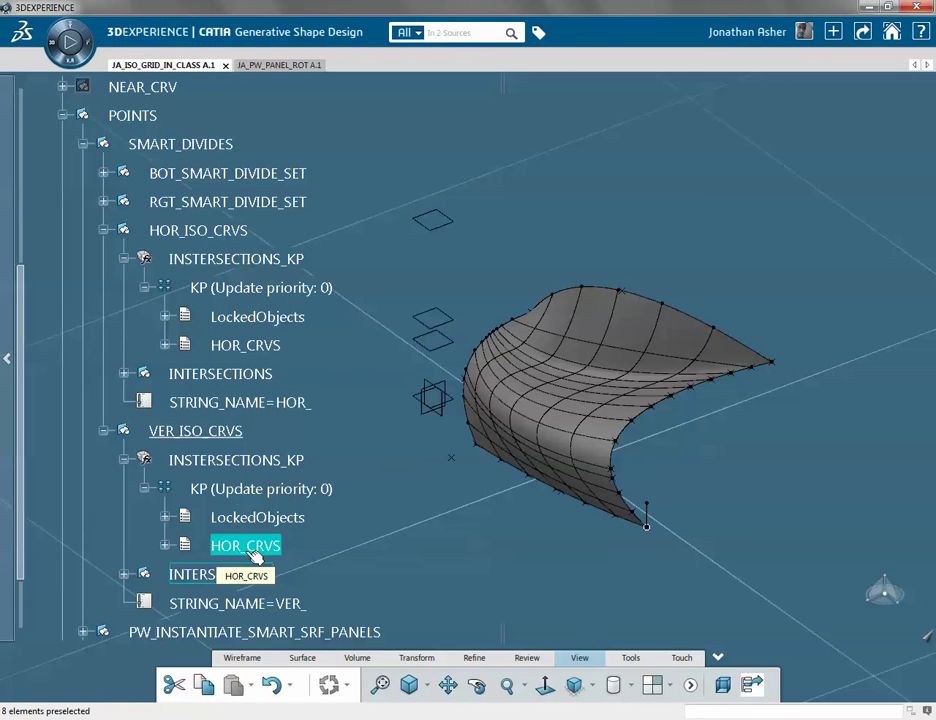
click(234, 431)
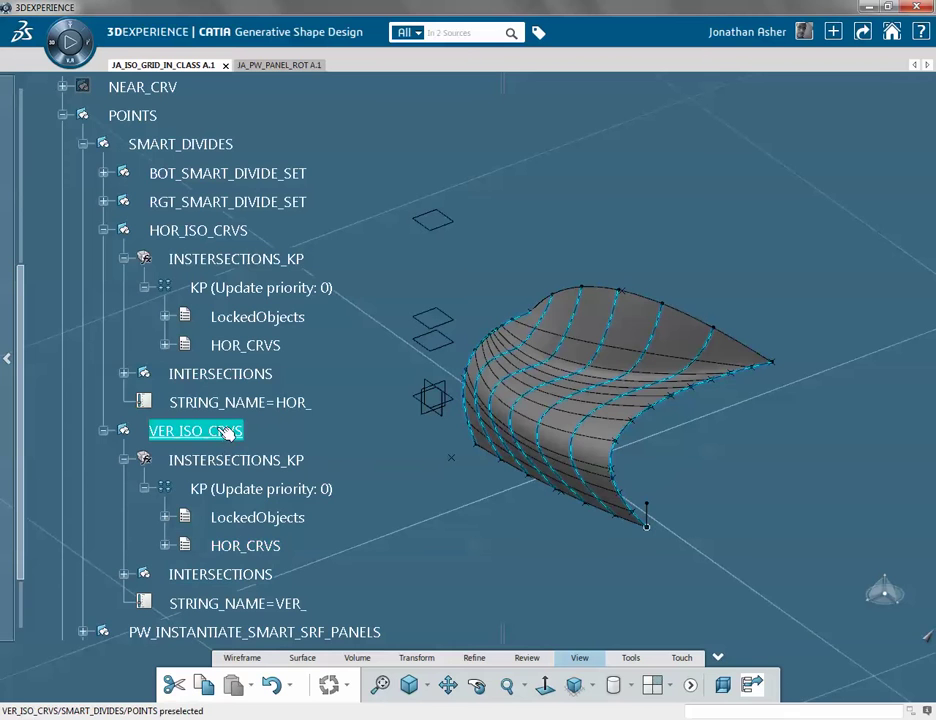
click(247, 550)
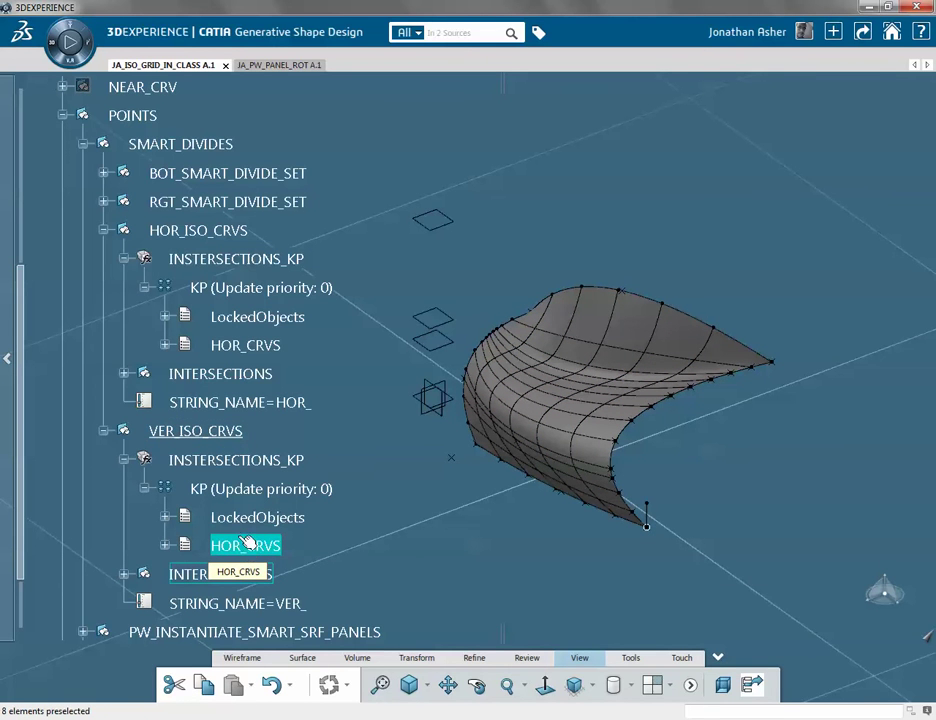
click(163, 433)
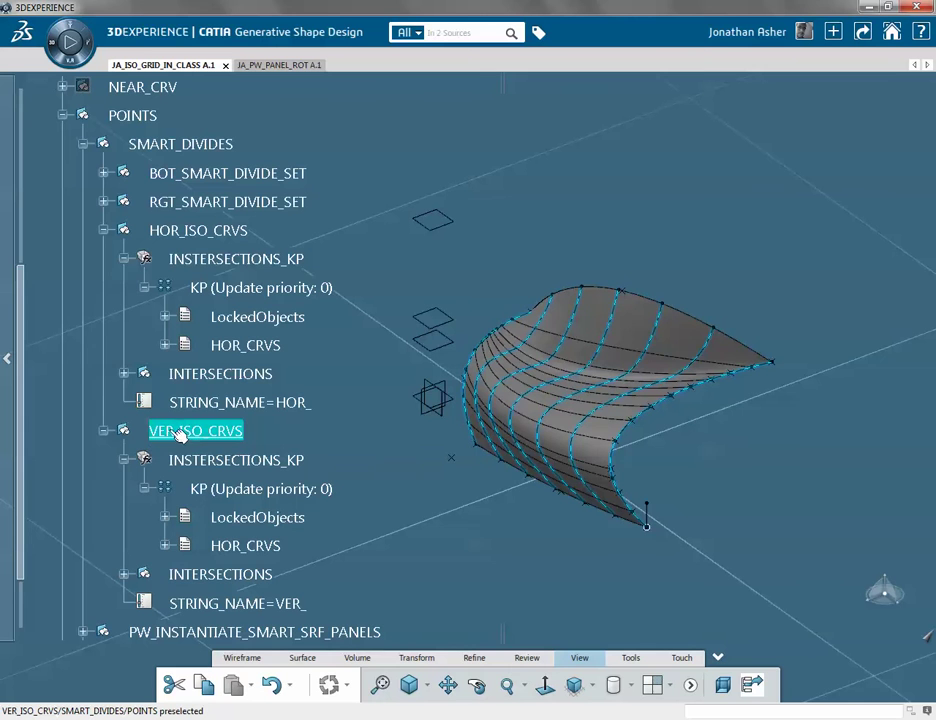
Rename the HOR_CRVS list in the KP pattern of VER_ISO_CRVS as VER_CRVS
click(229, 547)
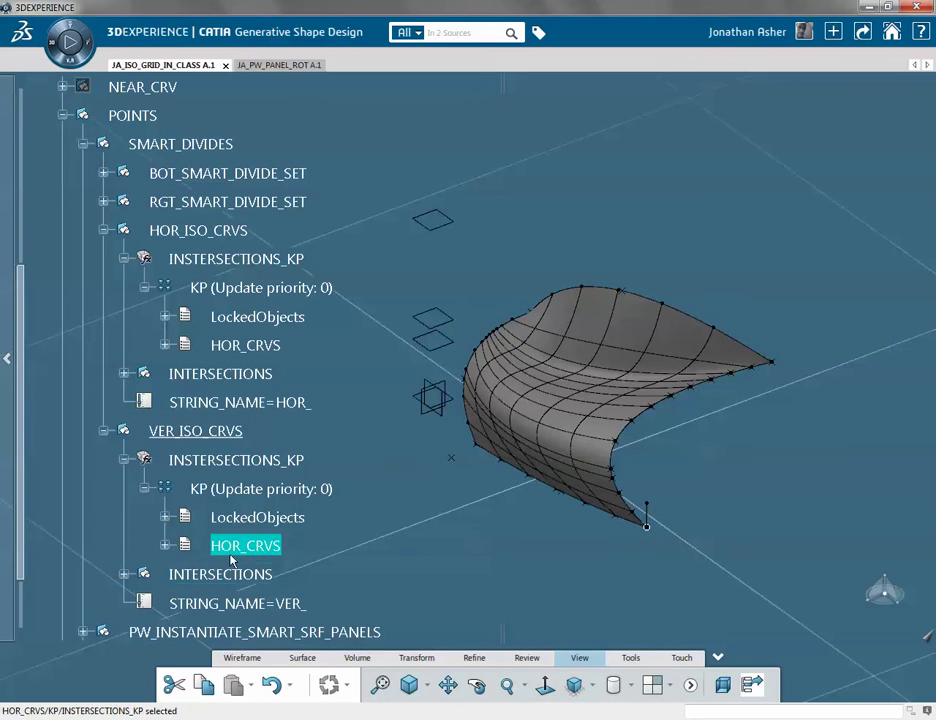
right_click(258, 554)
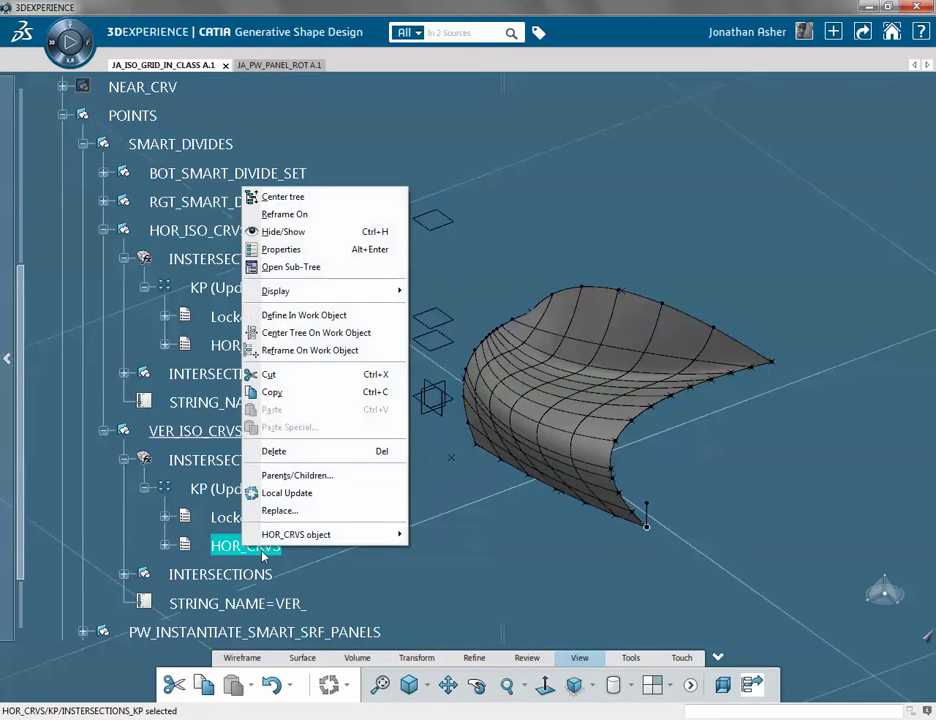
click(280, 249)
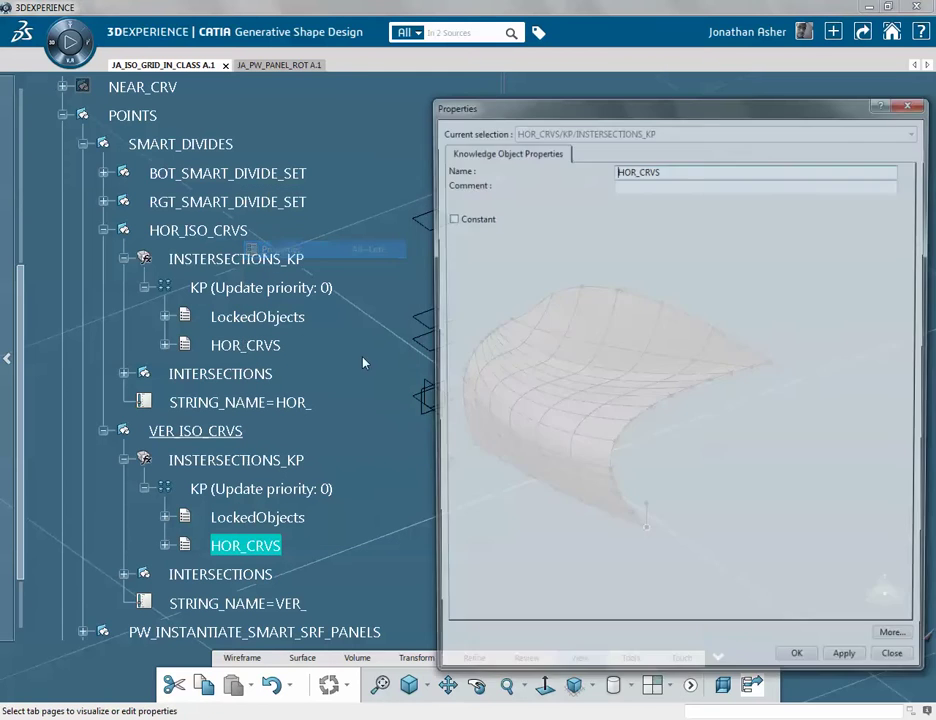
drag(629, 170, 572, 181)
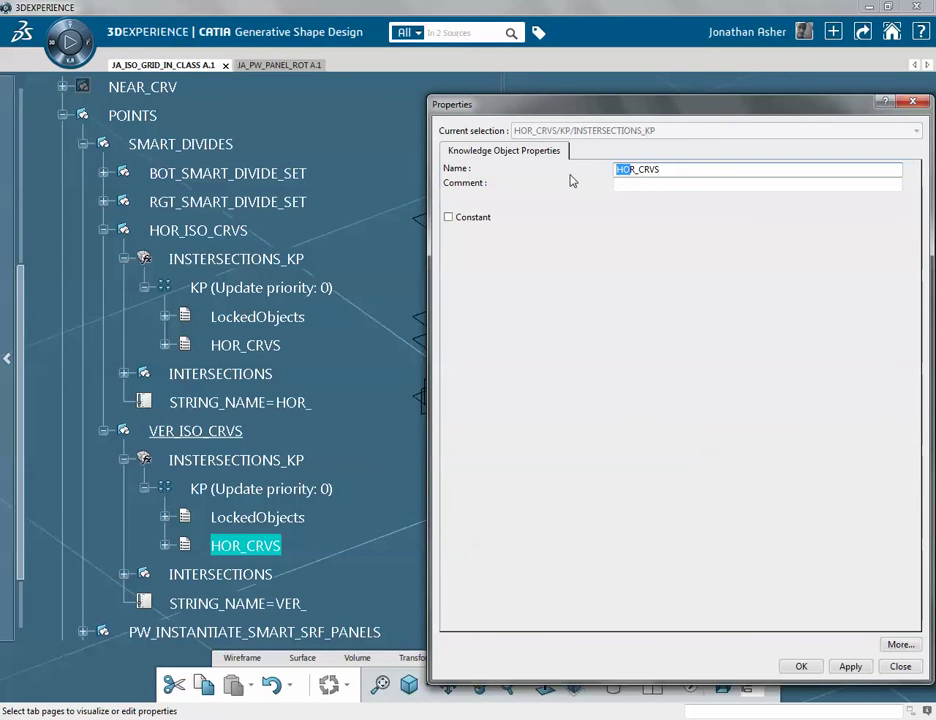
text(VE)
click(802, 719)
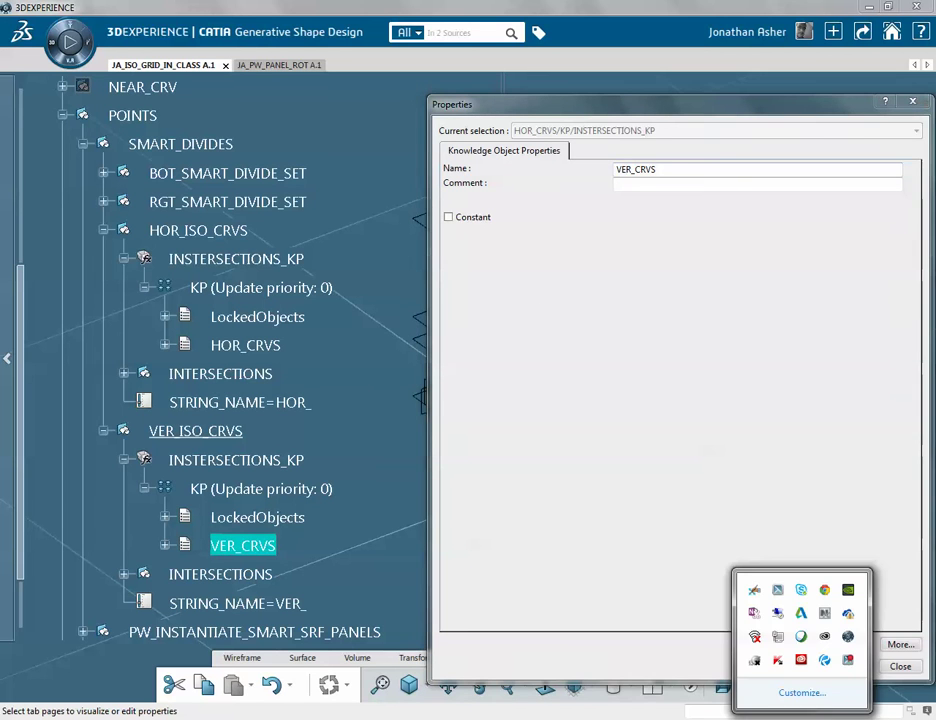
click(690, 676)
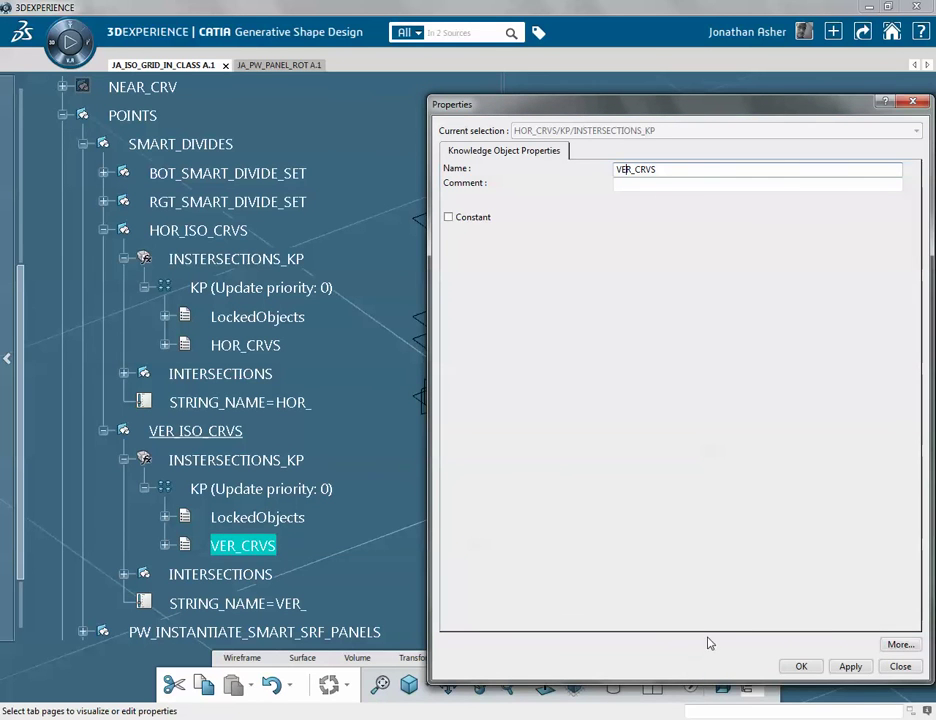
click(801, 666)
Review the HOR_ISO_CRVS set with its INSTERSECTIONS_KP, KP pattern and HOR_CRVS list, plus the VER_ISO_CRVS set
click(200, 230)
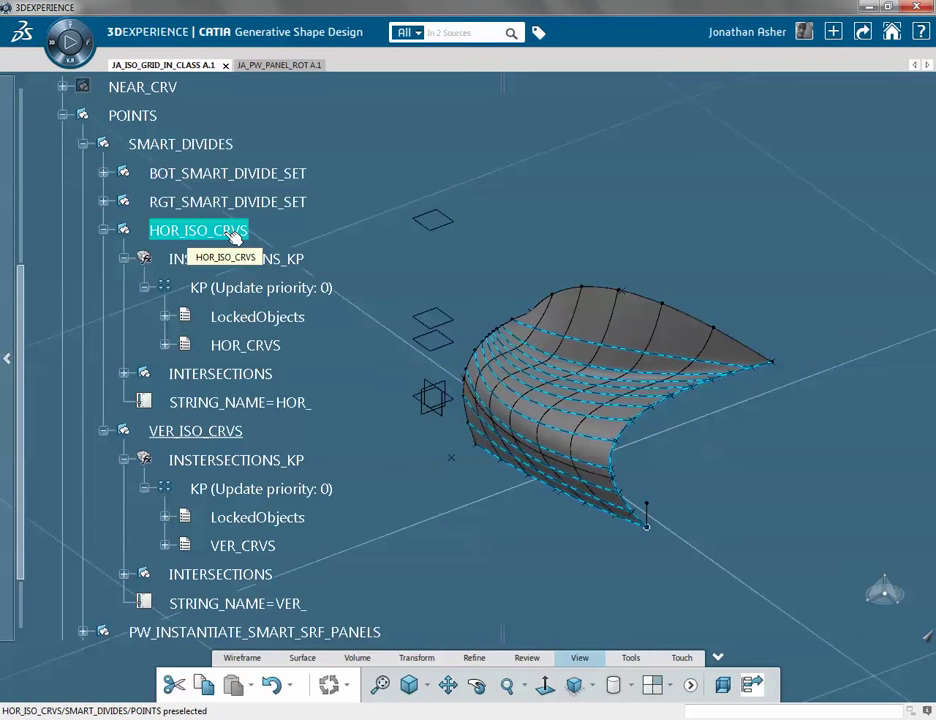
click(262, 291)
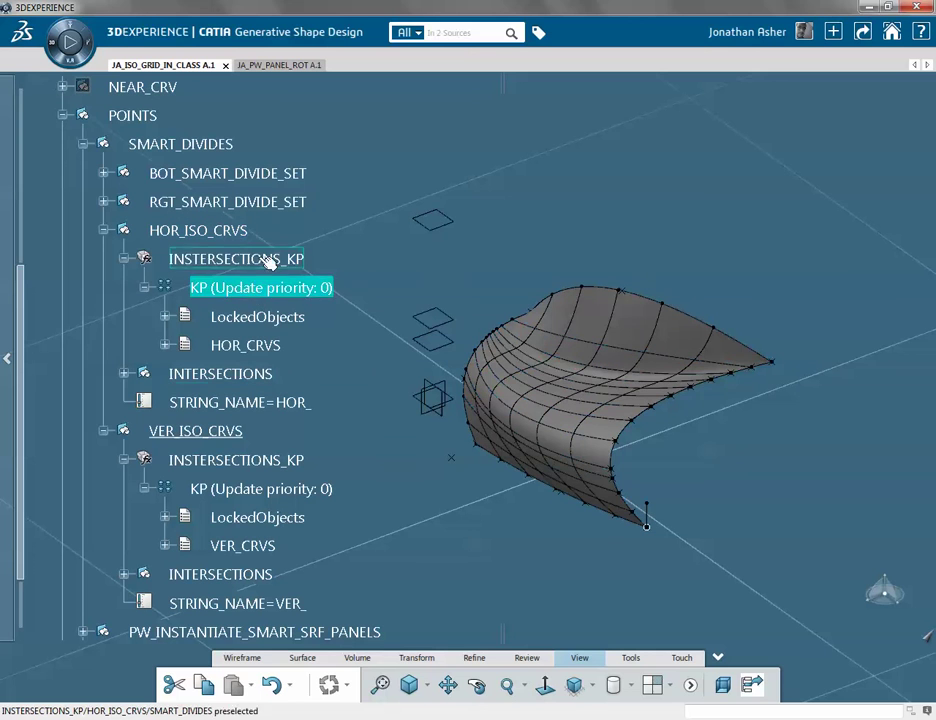
click(273, 260)
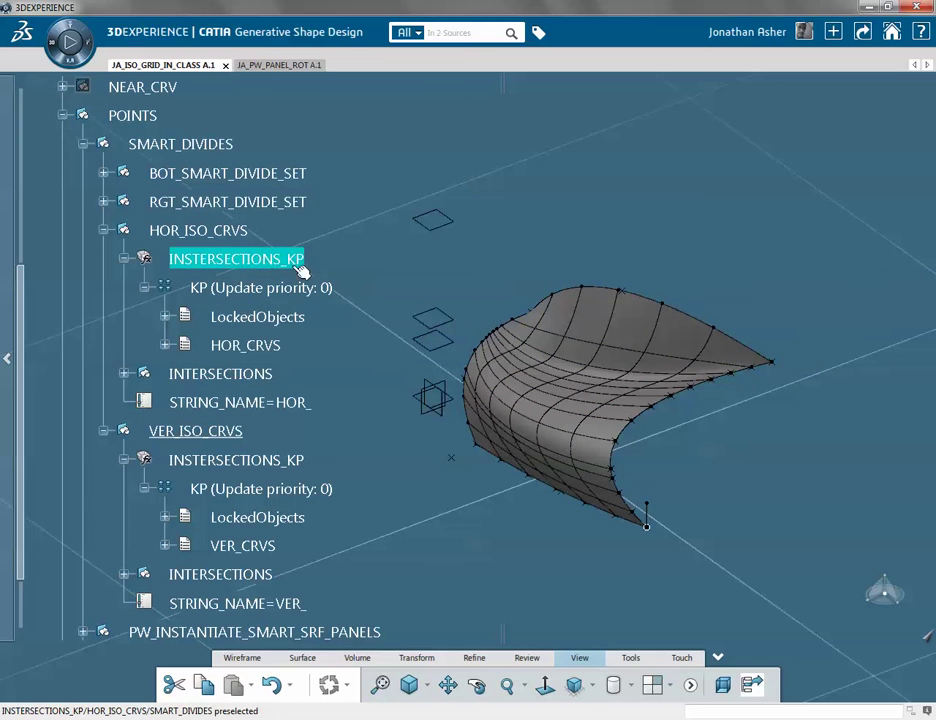
click(245, 289)
click(258, 344)
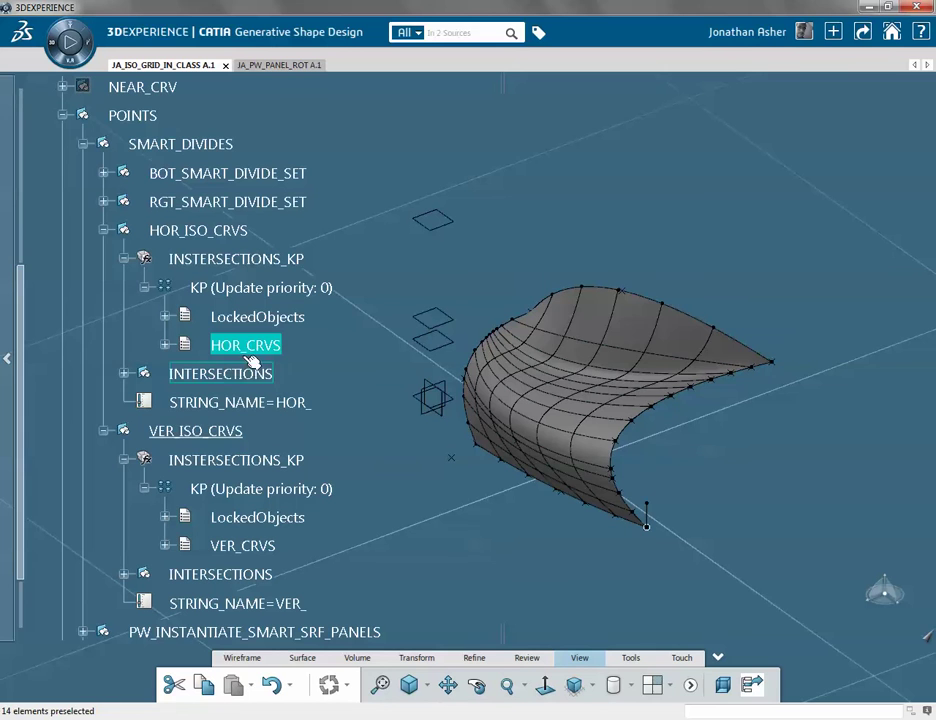
click(217, 436)
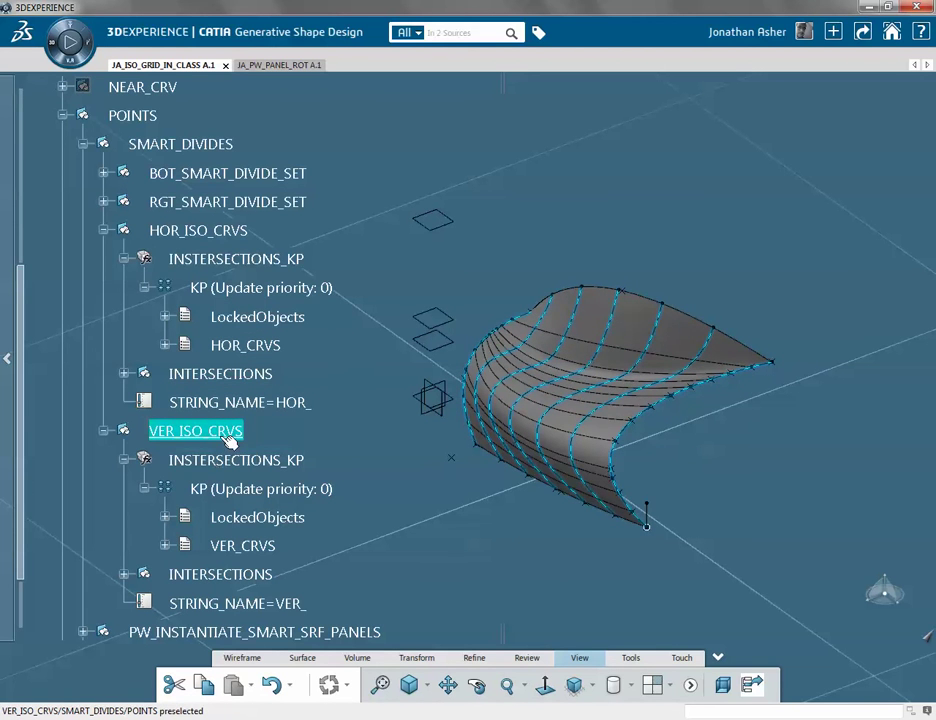
Review the INSTERSECTIONS_KP, its KP pattern and the VER_CRVS list inside the VER_ISO_CRVS set
click(233, 458)
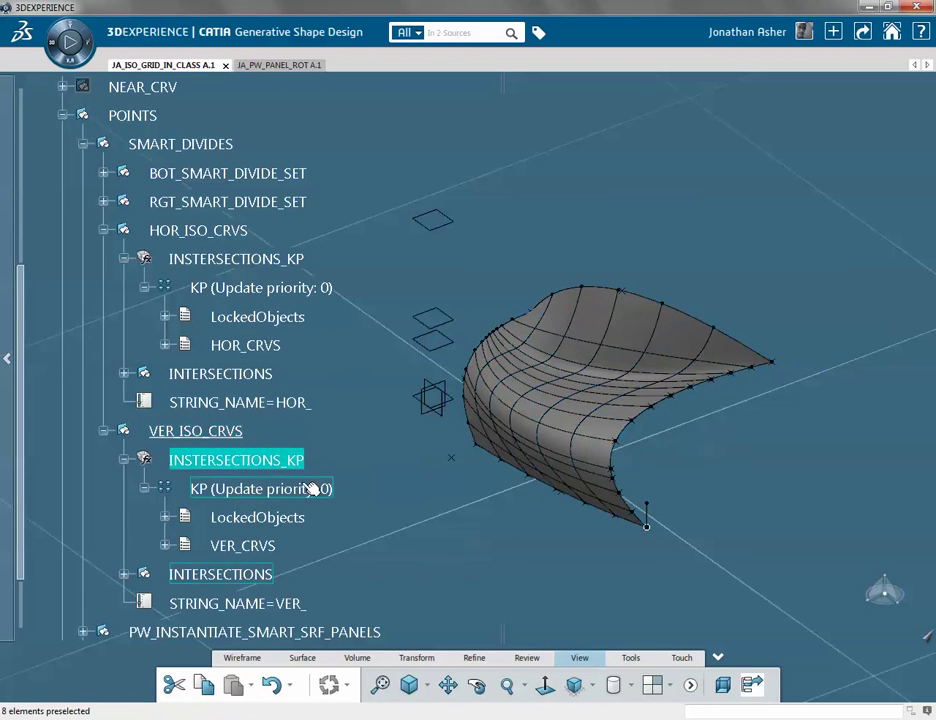
click(255, 489)
click(255, 547)
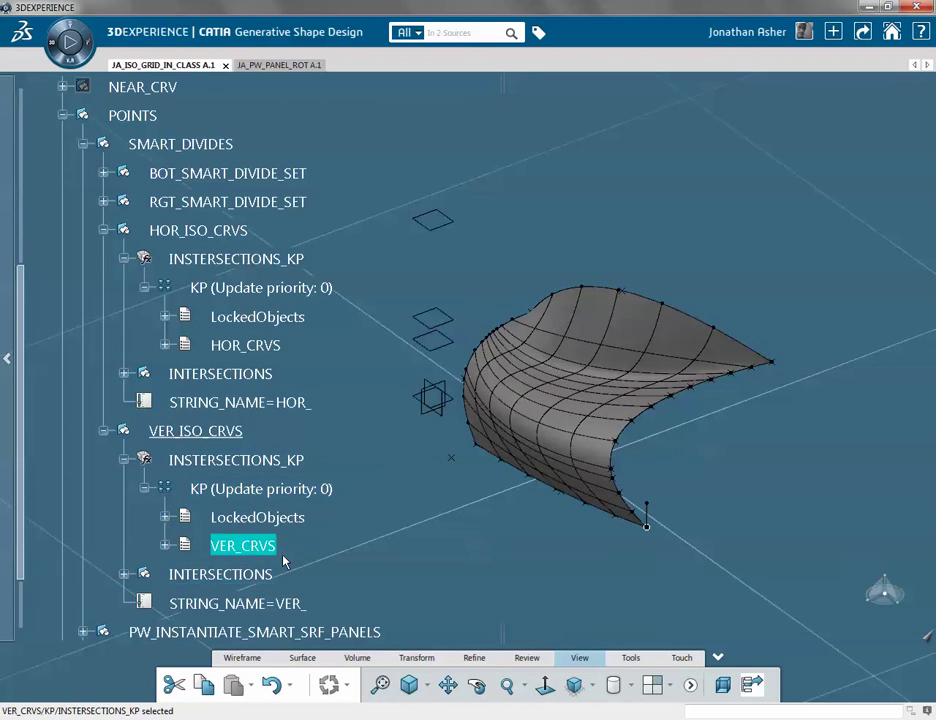
scroll(282, 560, down, 2)
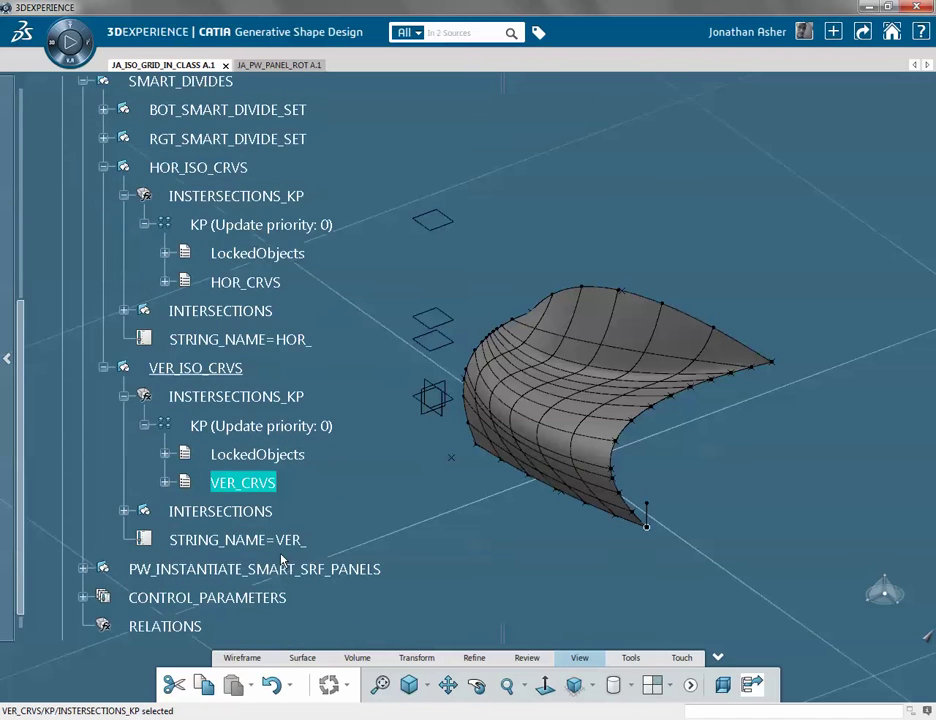
scroll(282, 560, up, 1)
click(328, 468)
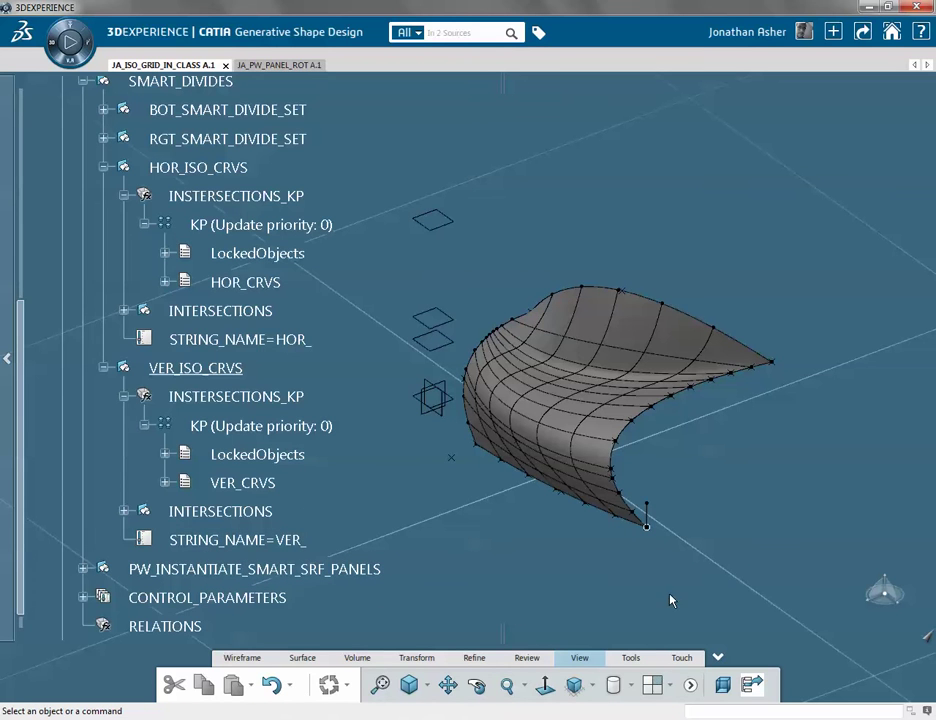
Start an Instantiation From Representation, search for INTERSECT and choose the PWKP_INTERSECT_LIST_OF_CRVS template
click(631, 658)
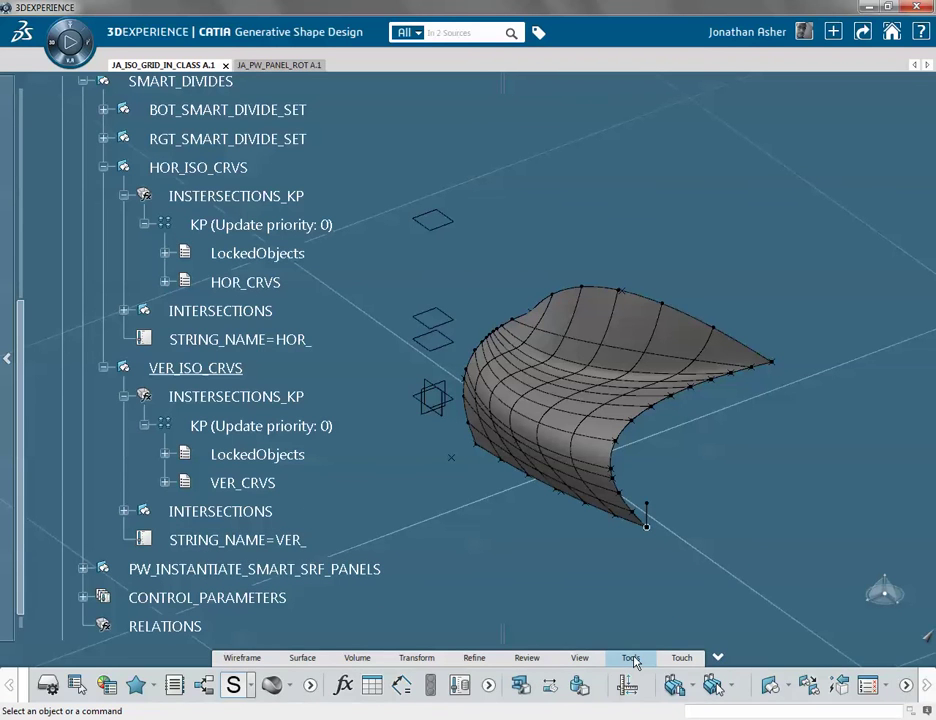
click(731, 685)
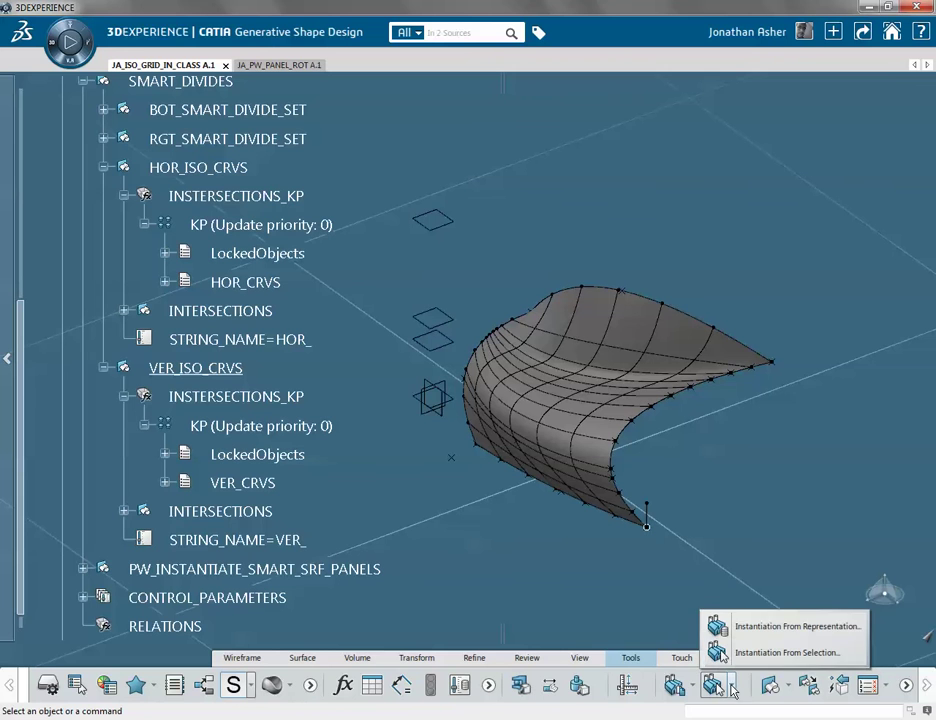
click(783, 627)
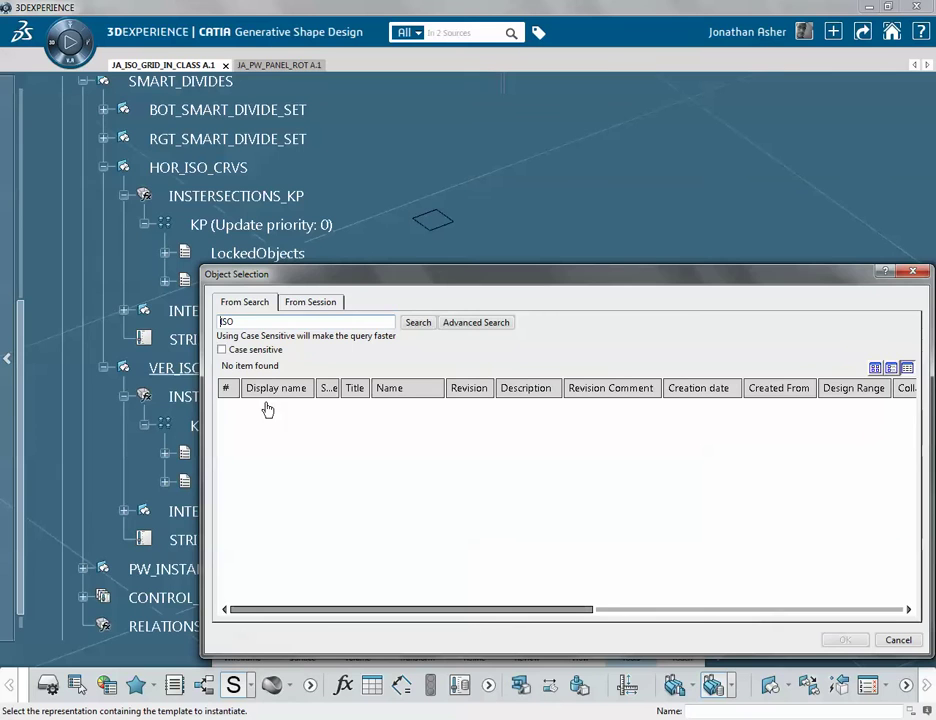
double_click(226, 321)
text(INTERSECTION)
click(422, 322)
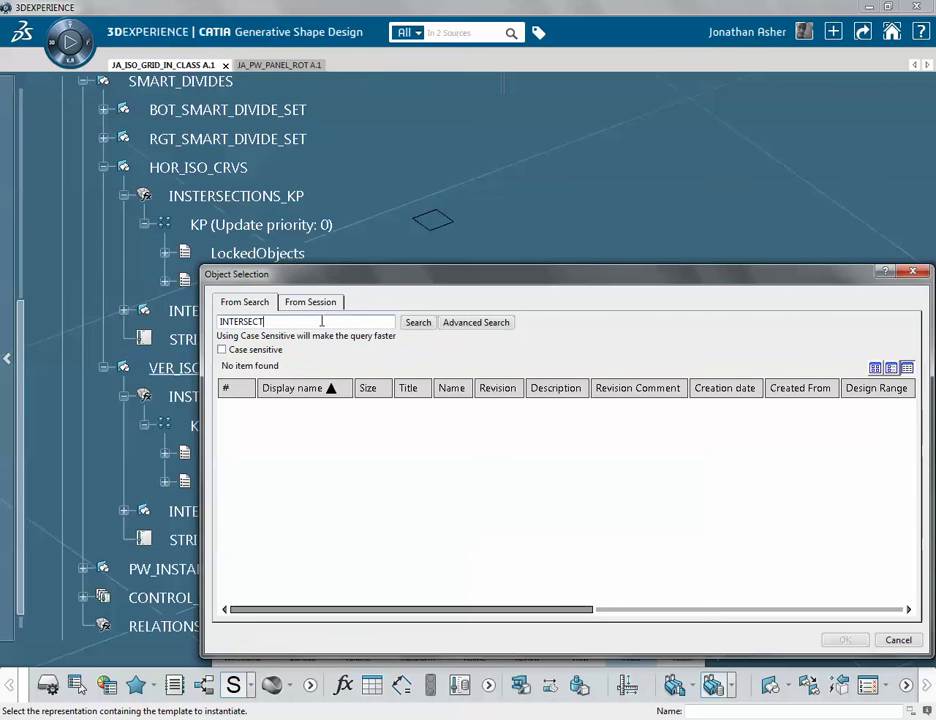
click(419, 322)
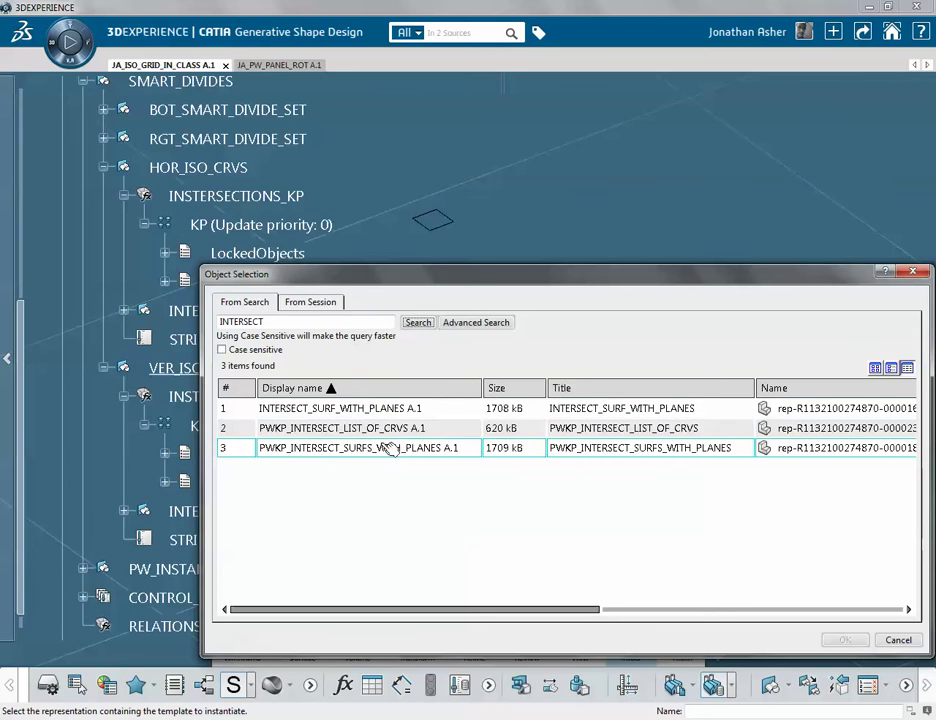
mouse_move(373, 432)
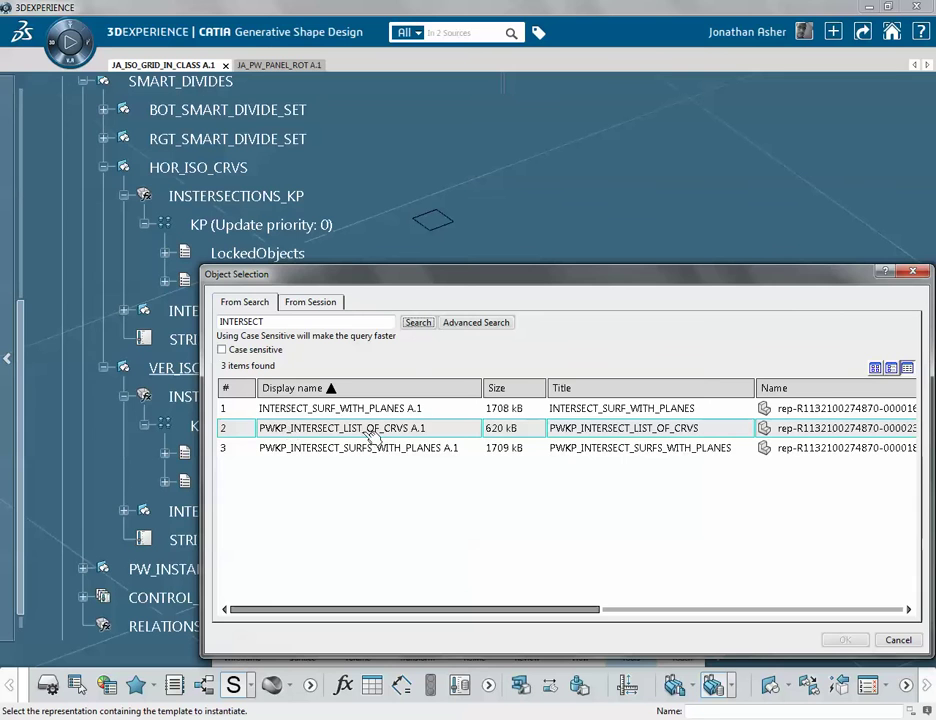
click(370, 430)
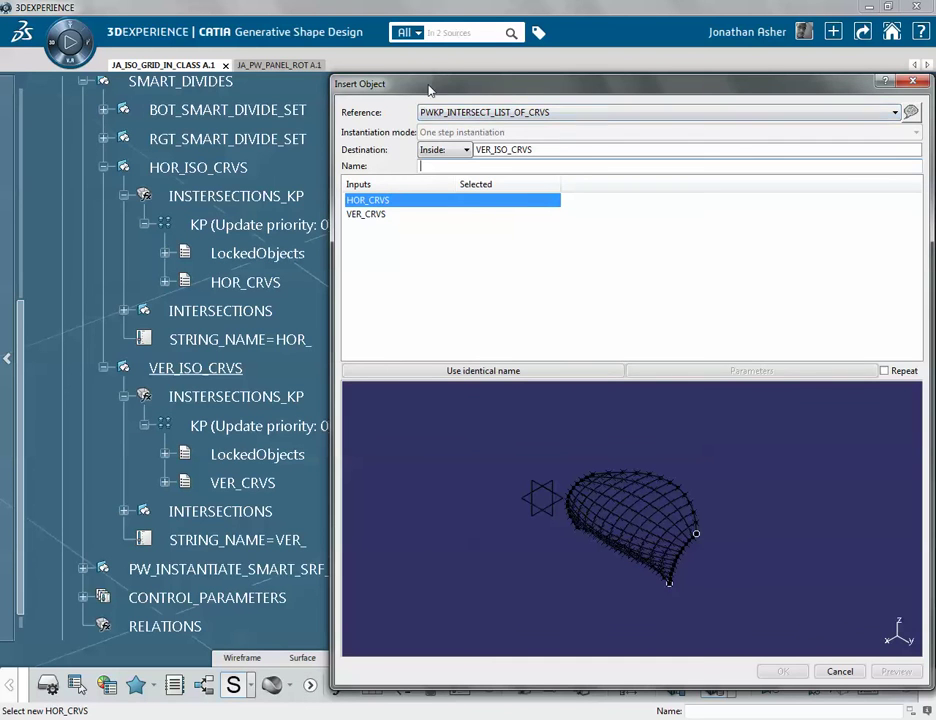
Set the template's insertion destination to After the VER_ISO_CRVS set
drag(430, 90, 517, 91)
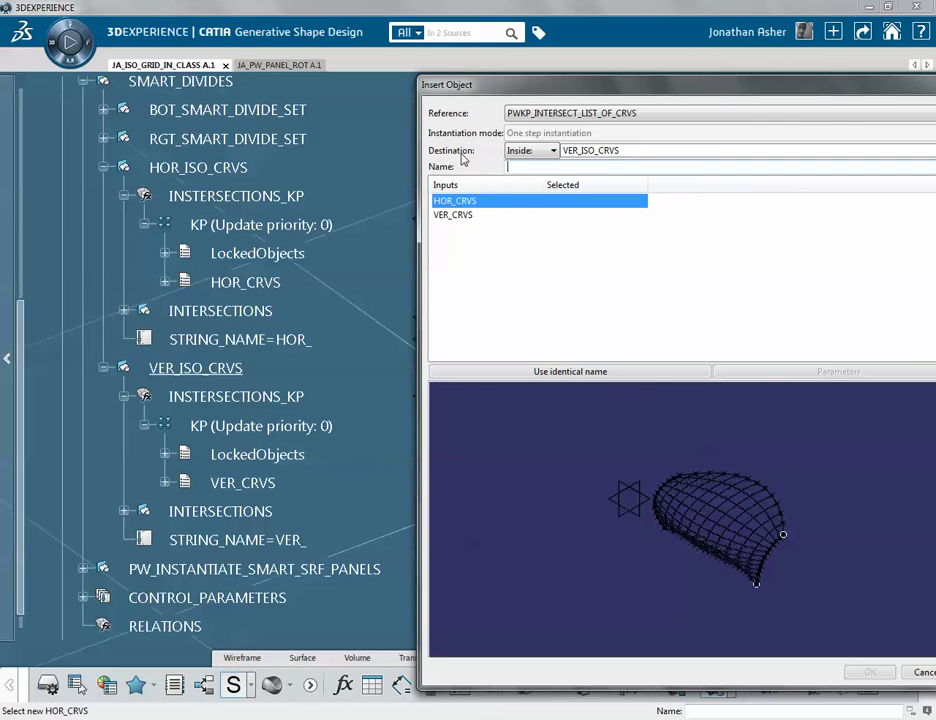
click(545, 152)
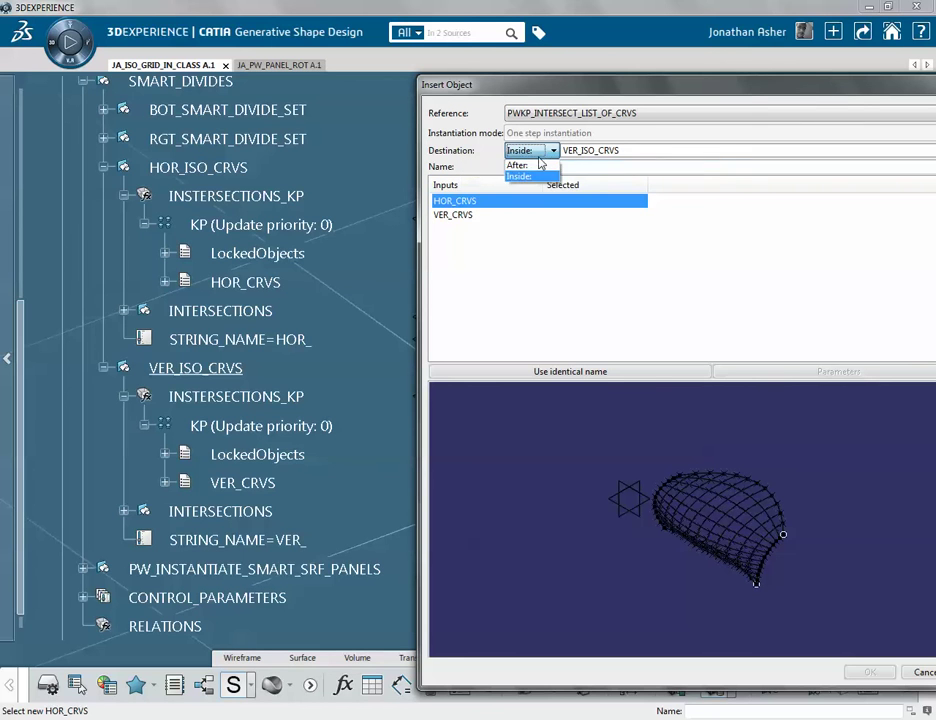
click(548, 165)
click(591, 152)
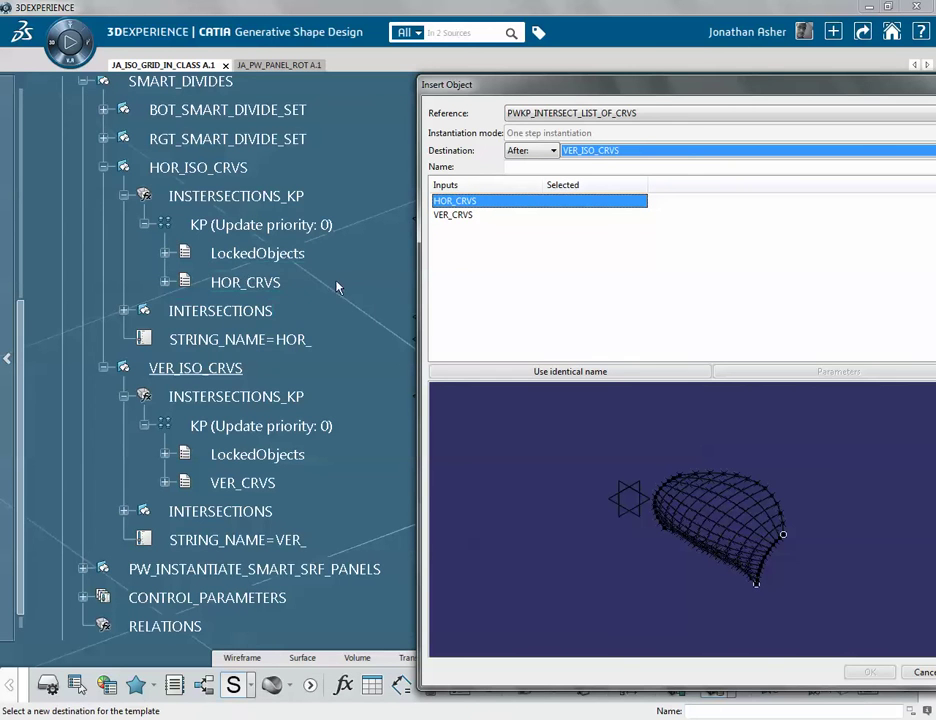
click(253, 285)
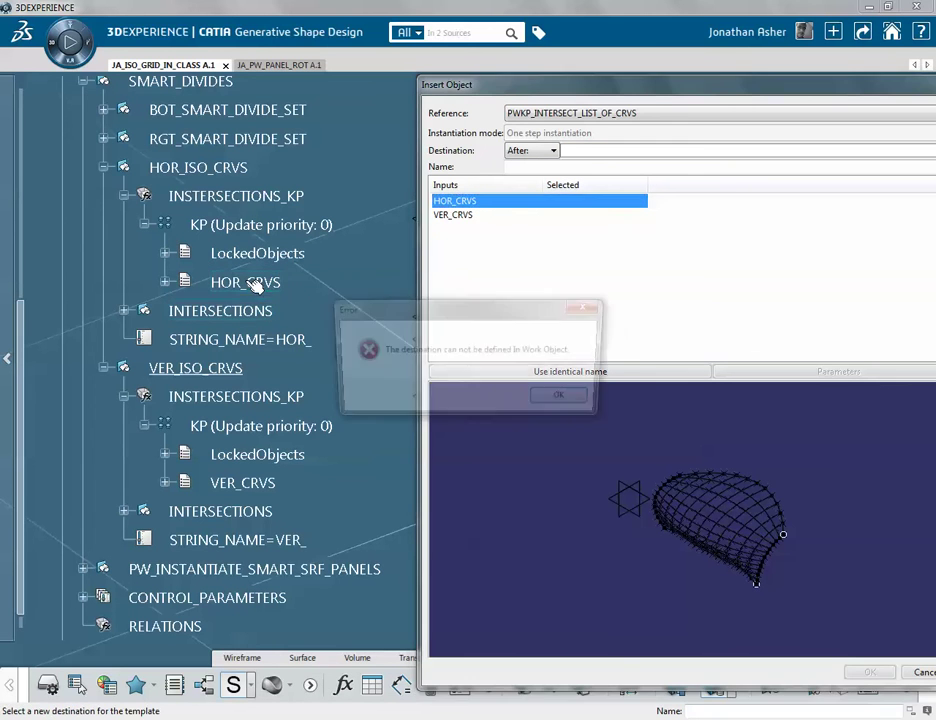
click(566, 400)
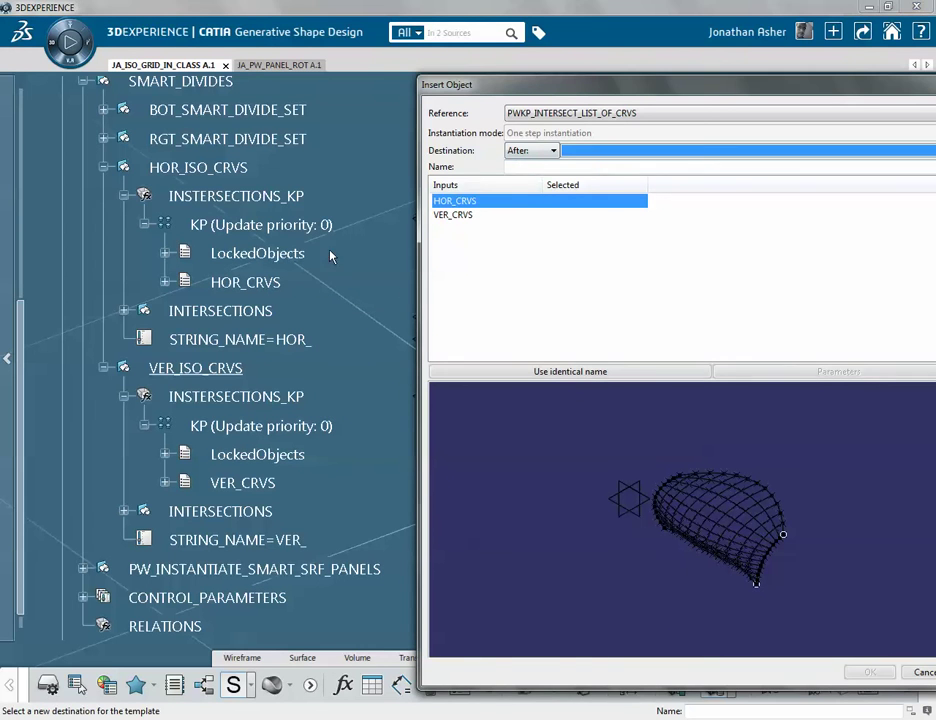
click(242, 371)
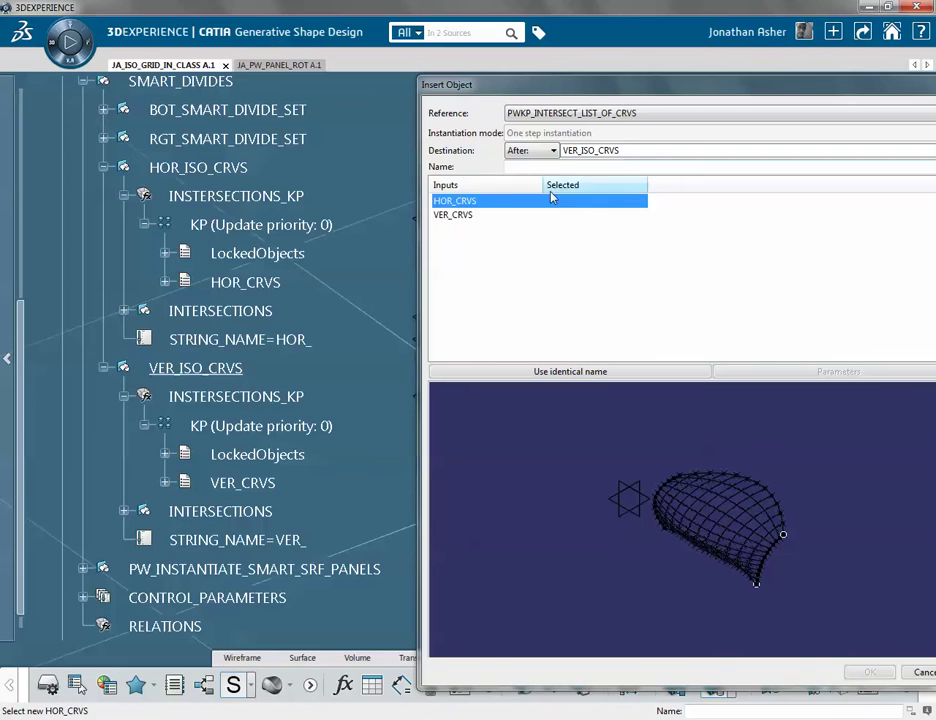
Assign the HOR_CRVS and VER_CRVS lists to the matching template inputs and insert the template
click(243, 284)
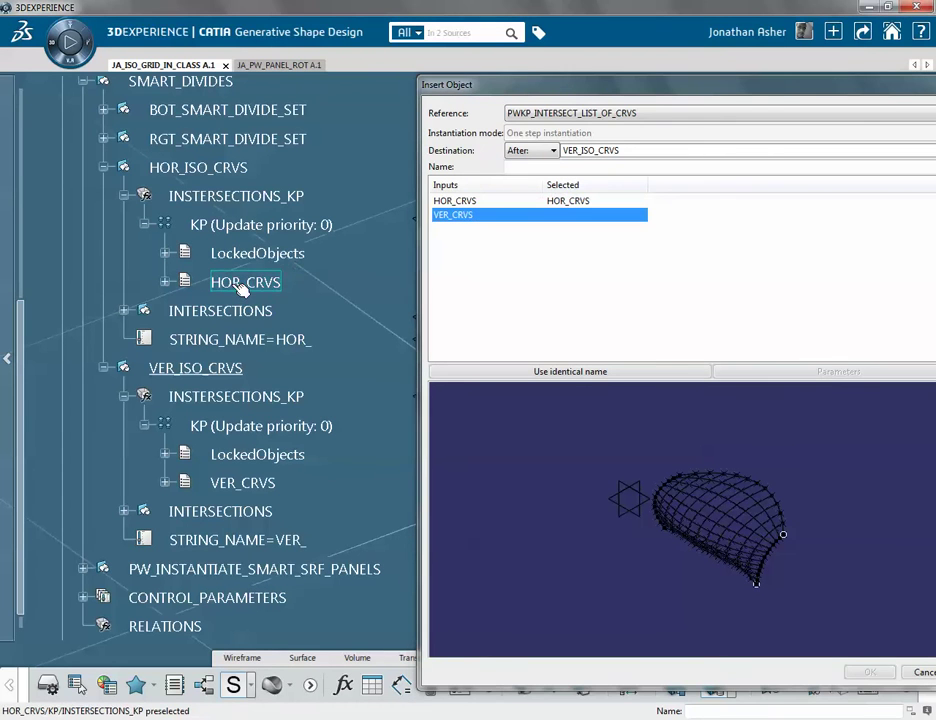
click(224, 486)
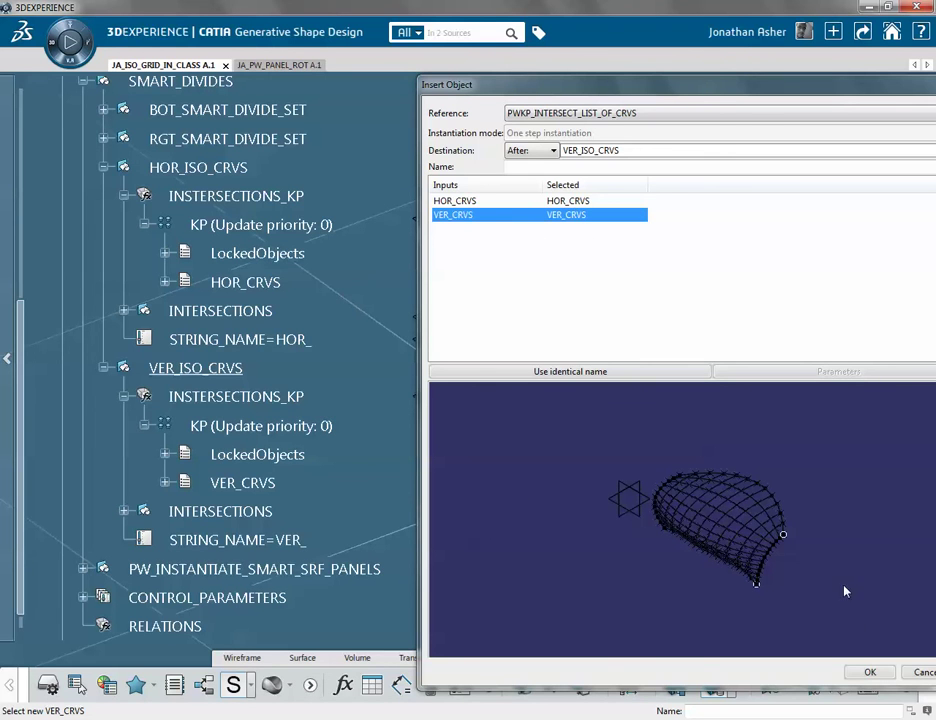
click(869, 672)
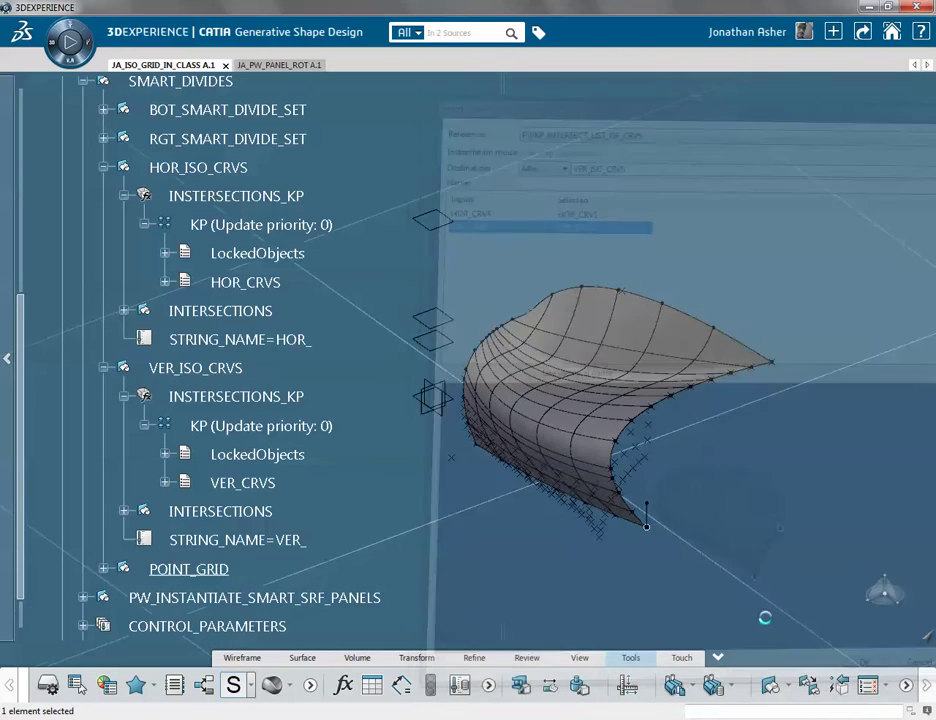
Highlight the POINT_GRID set on the model and expand it down to the KP pattern inside INSTERSECTIONS_KP
click(189, 568)
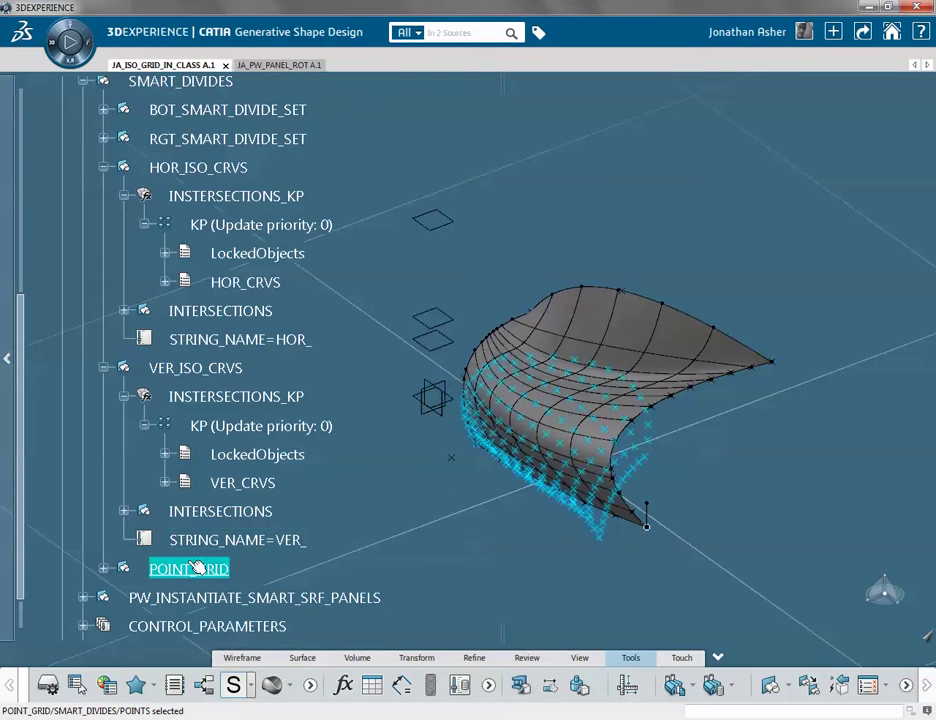
middle_drag(347, 560, 450, 480)
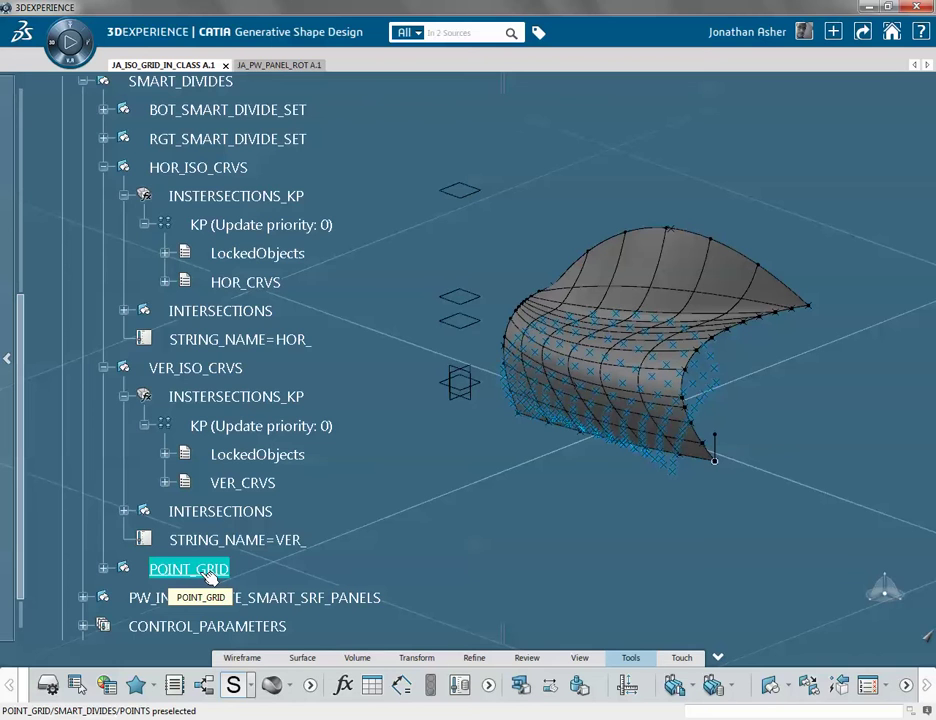
click(104, 568)
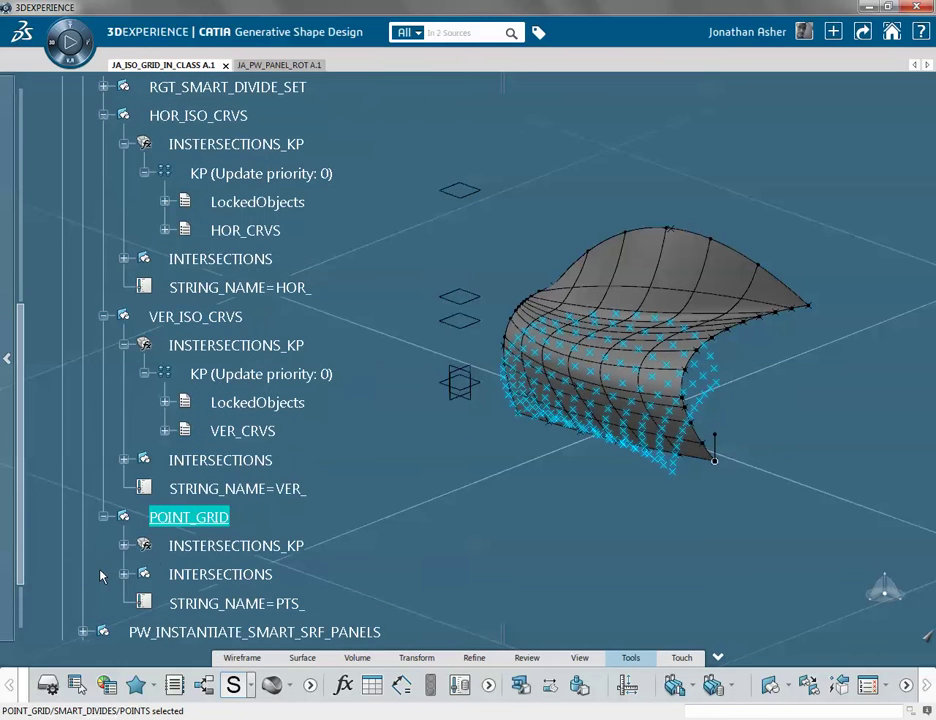
click(163, 547)
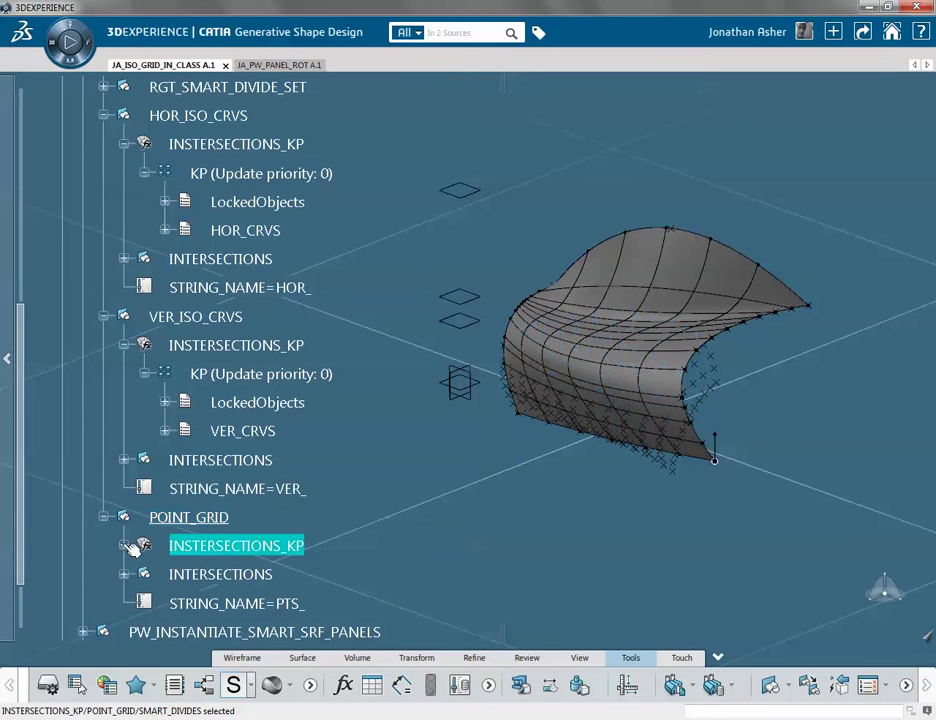
click(124, 546)
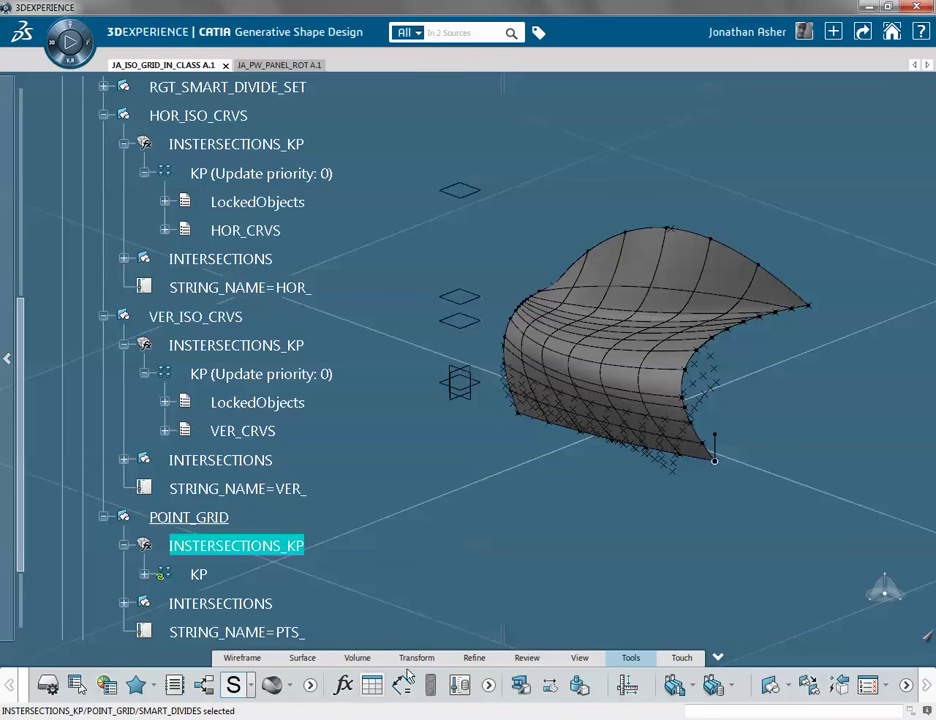
click(11, 686)
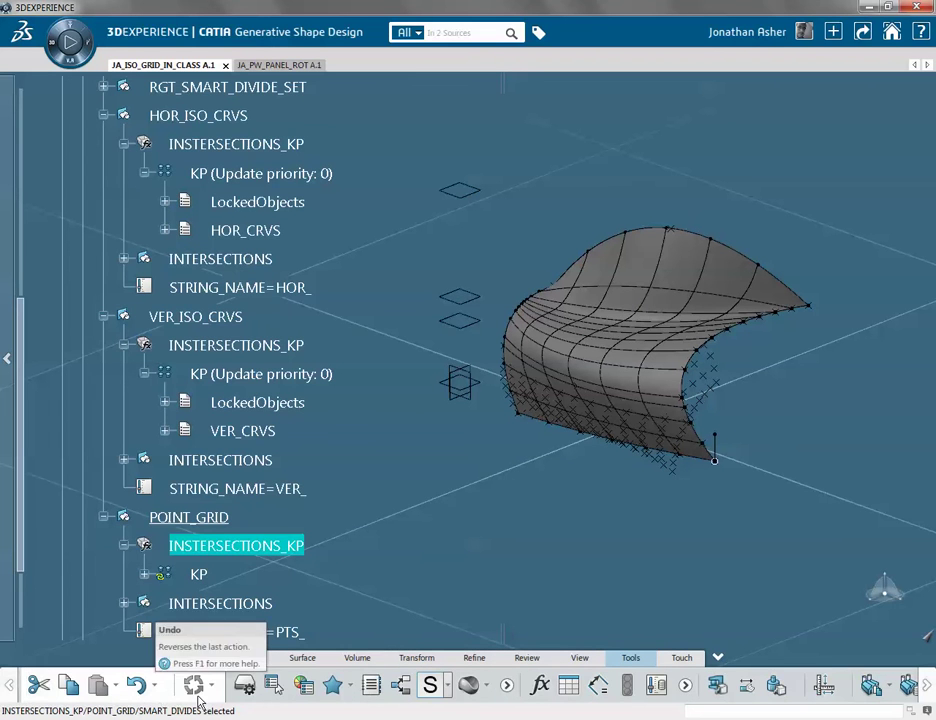
Execute the KP pattern of POINT_GRID and dismiss the Knowledge Report
right_click(198, 574)
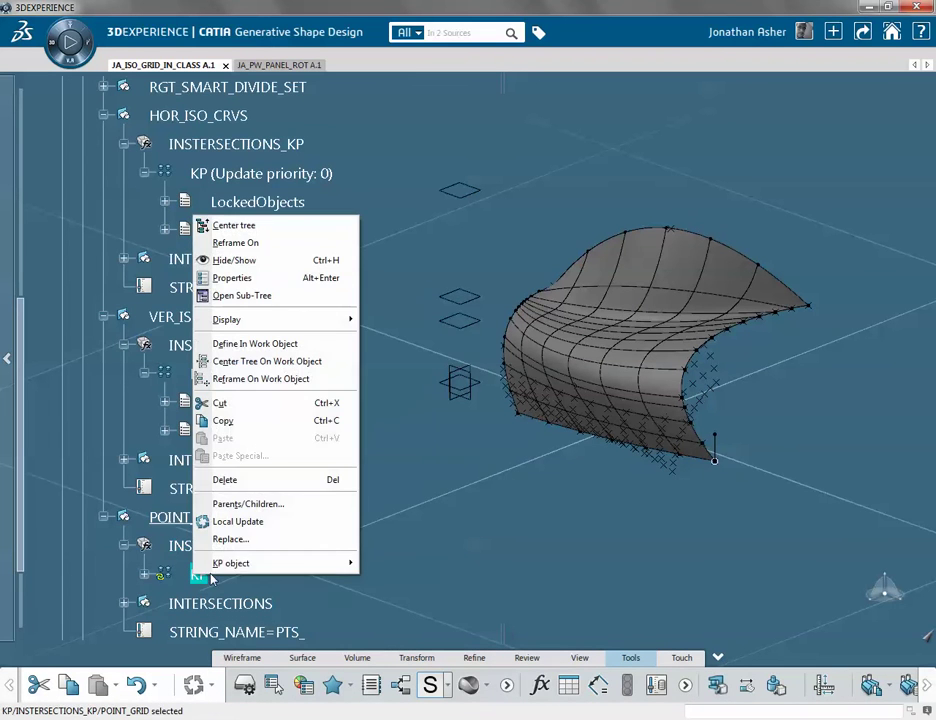
mouse_move(268, 563)
click(156, 511)
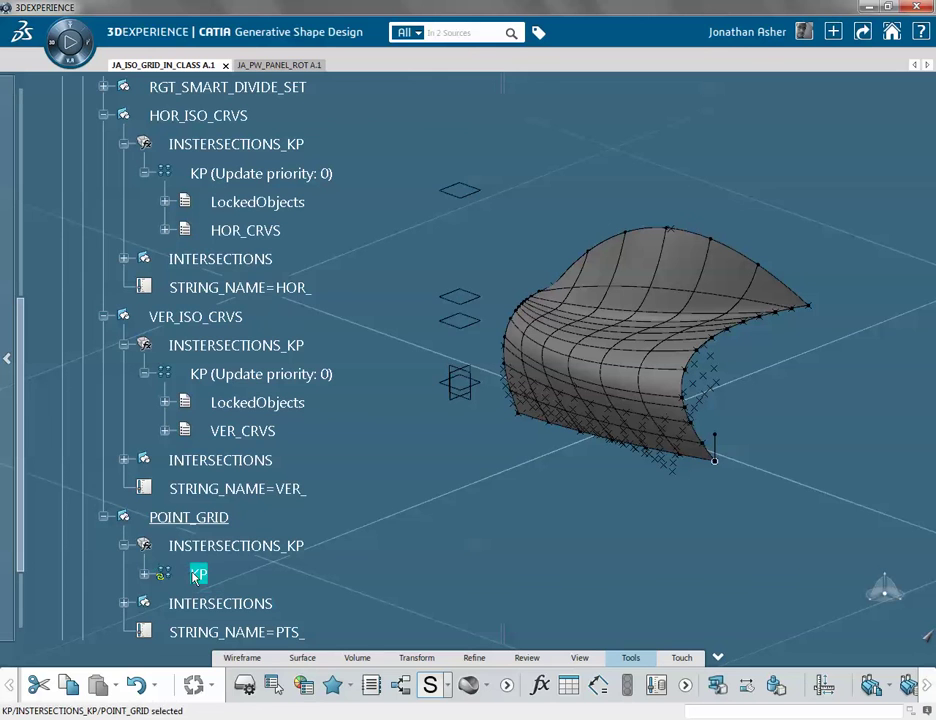
right_click(214, 579)
mouse_move(278, 570)
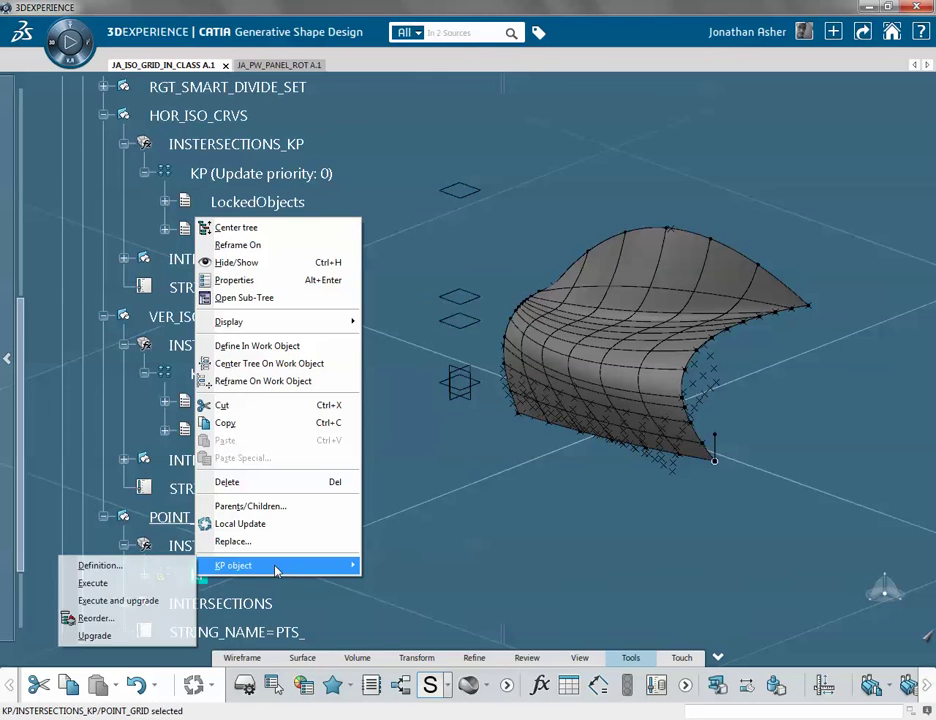
click(100, 586)
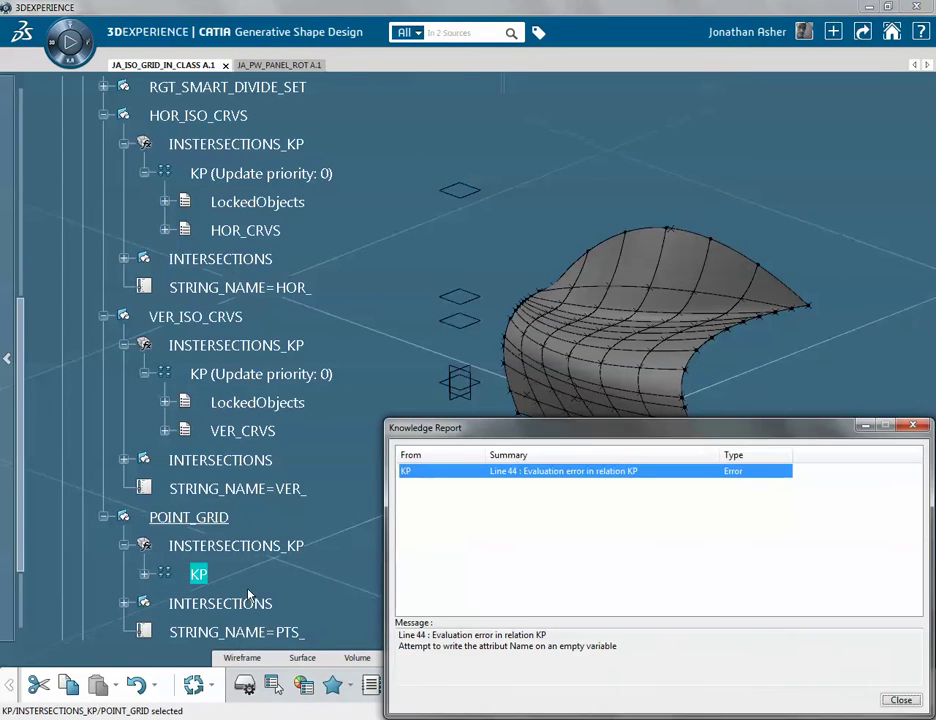
click(508, 569)
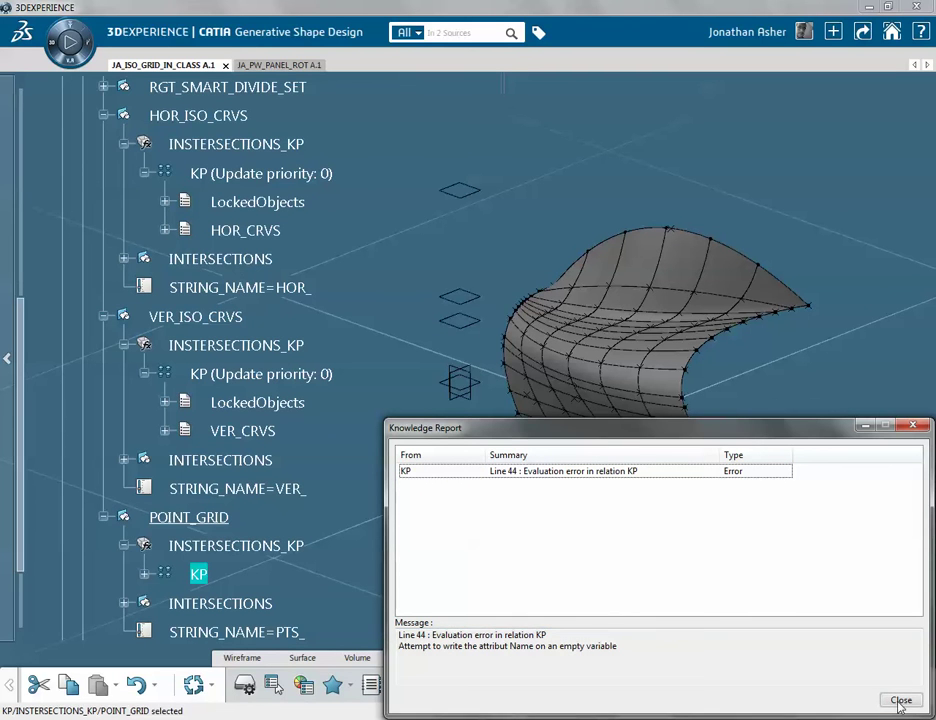
click(900, 701)
Examine the POINT_GRID intersection points against the VER_ISO_CRVS and HOR_ISO_CRVS curve sets on the surface
middle_drag(412, 538, 560, 600)
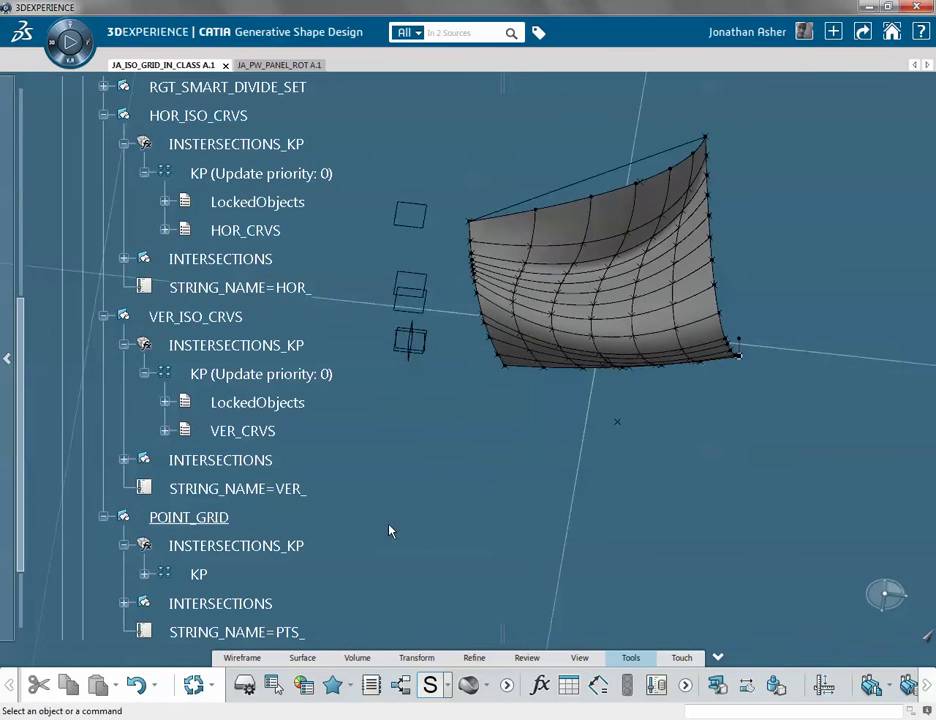
click(205, 603)
middle_drag(380, 556, 336, 408)
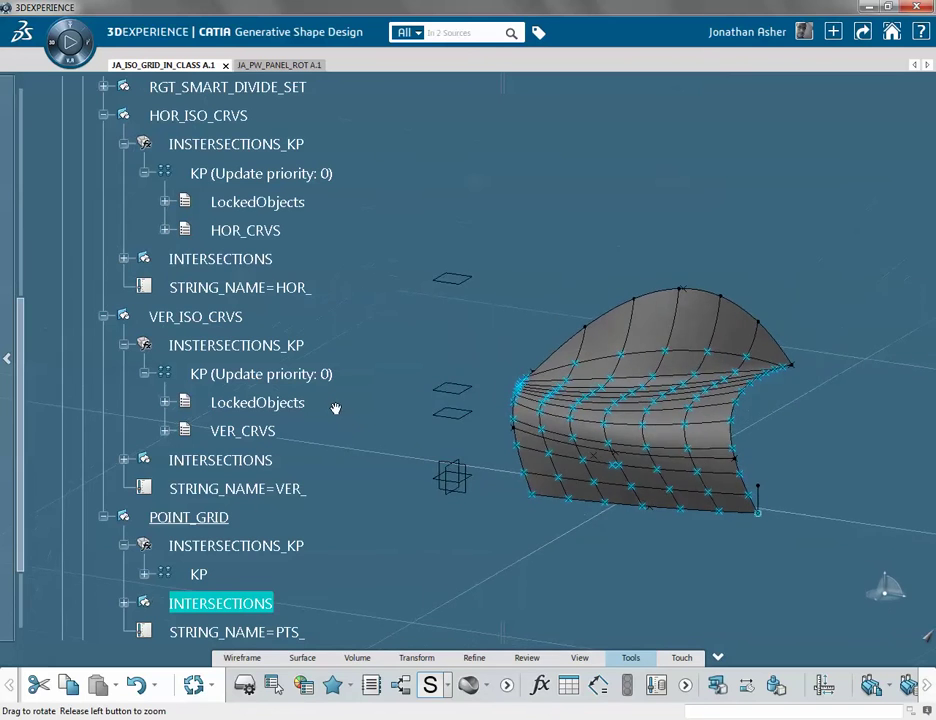
click(232, 317)
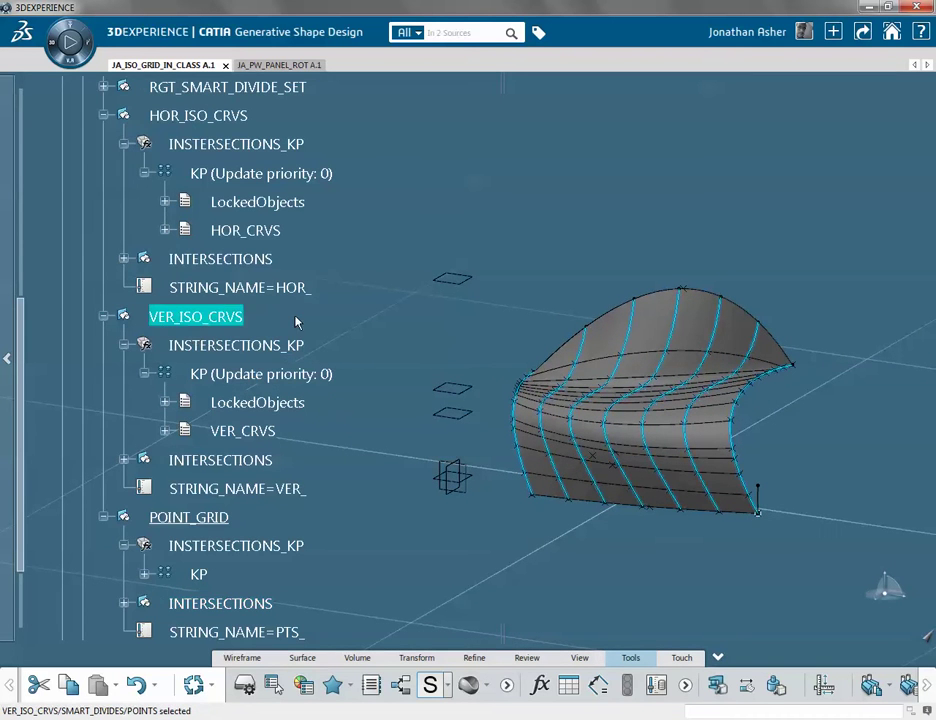
scroll(296, 321, down, 4)
scroll(190, 400, up, 4)
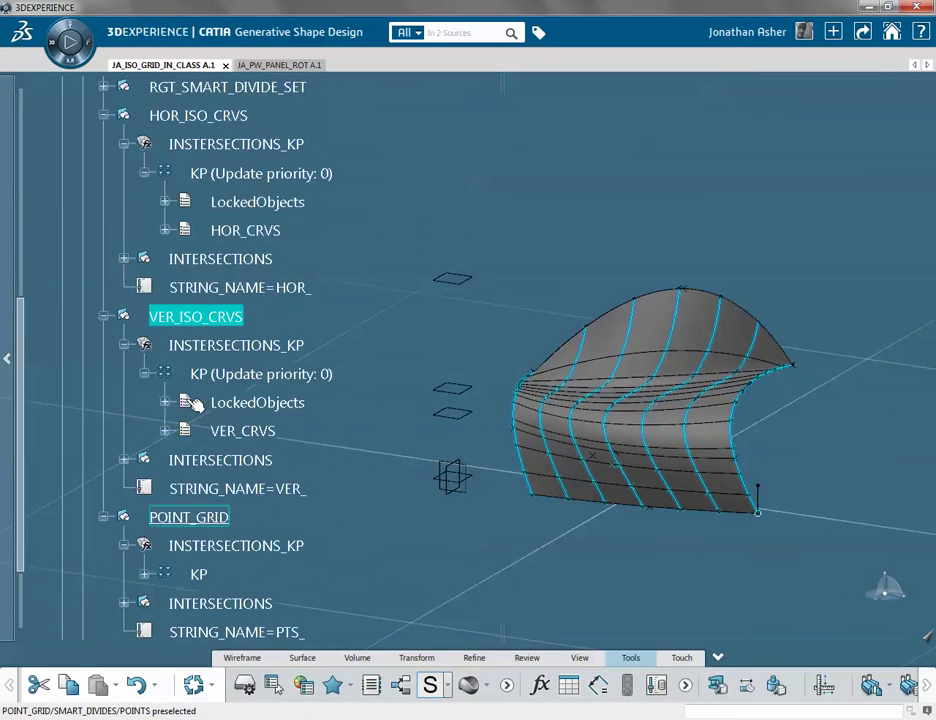
scroll(197, 395, up, 4)
click(238, 243)
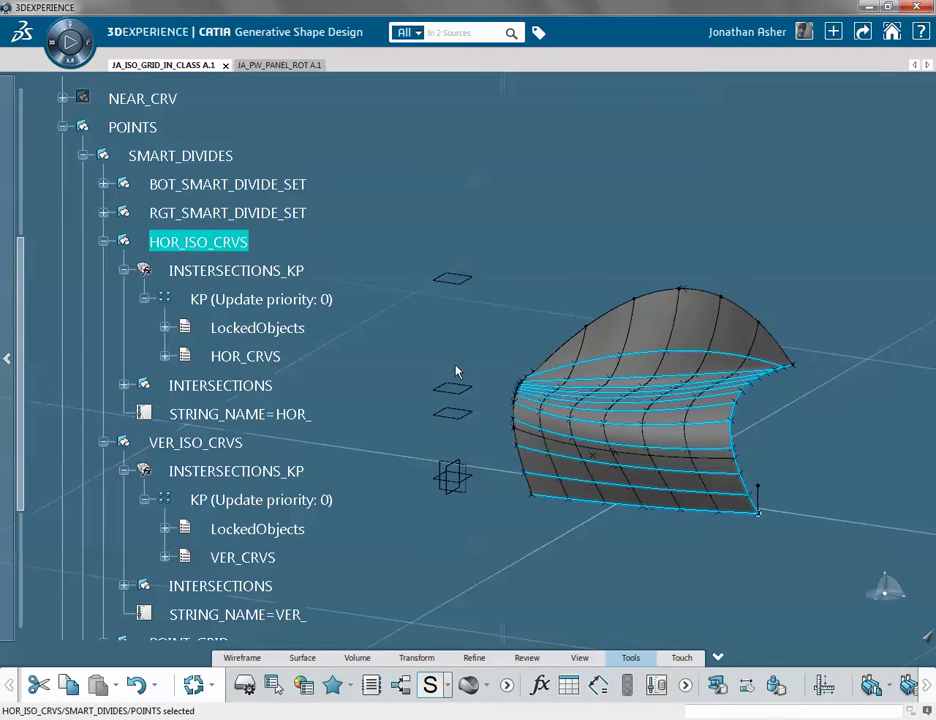
middle_drag(453, 376, 301, 416)
click(185, 443)
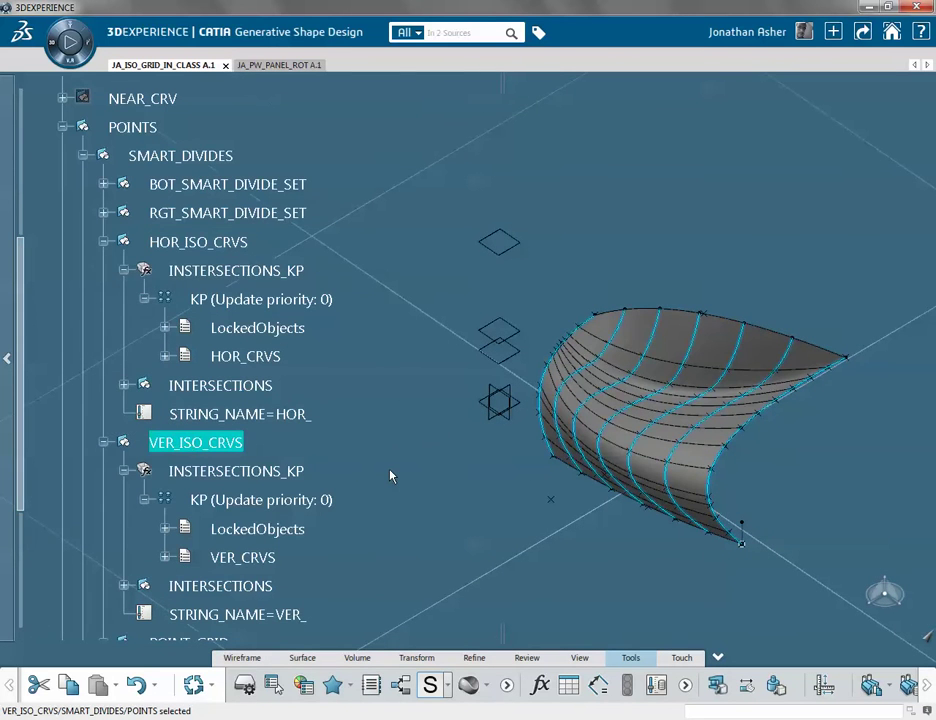
Highlight the POINT_GRID points and inspect how they are distributed over the surface from several angles
scroll(391, 470, down, 2)
click(205, 583)
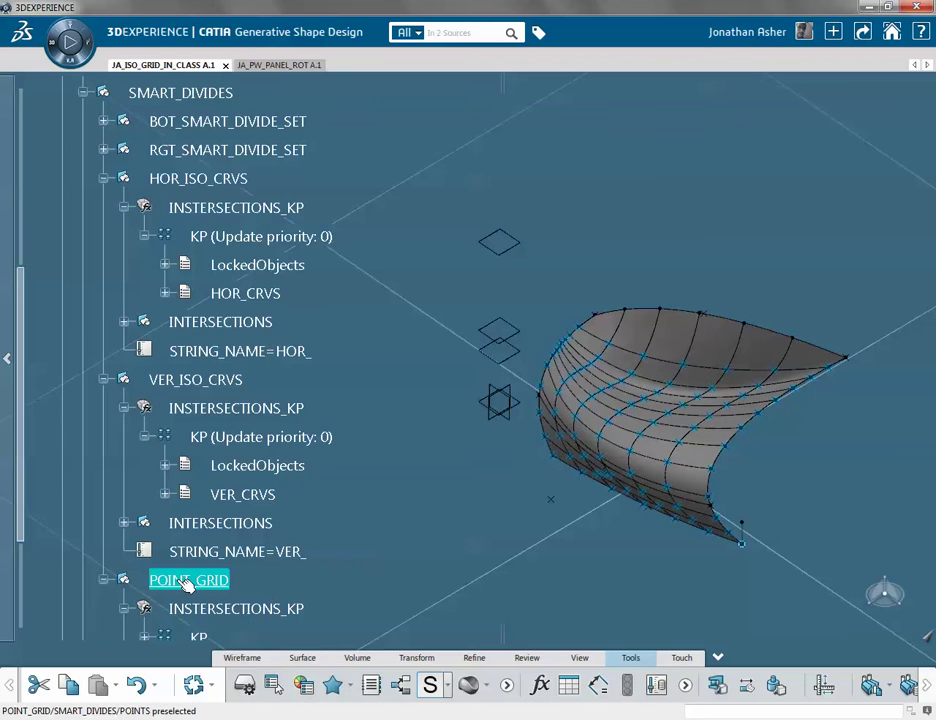
scroll(473, 512, down, 2)
right_click(473, 512)
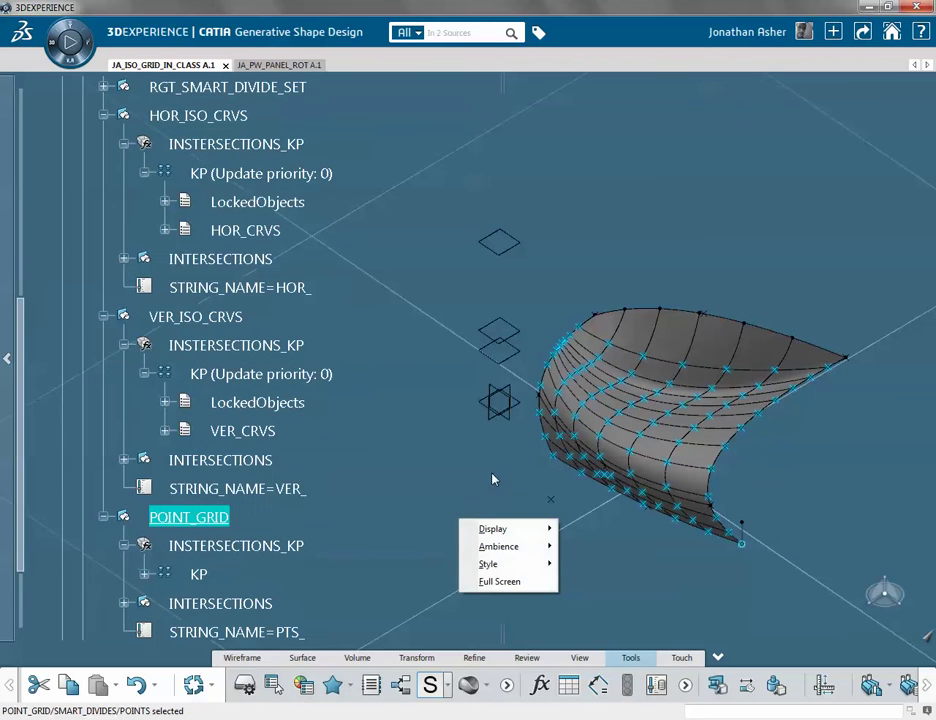
click(405, 501)
middle_drag(405, 501, 486, 291)
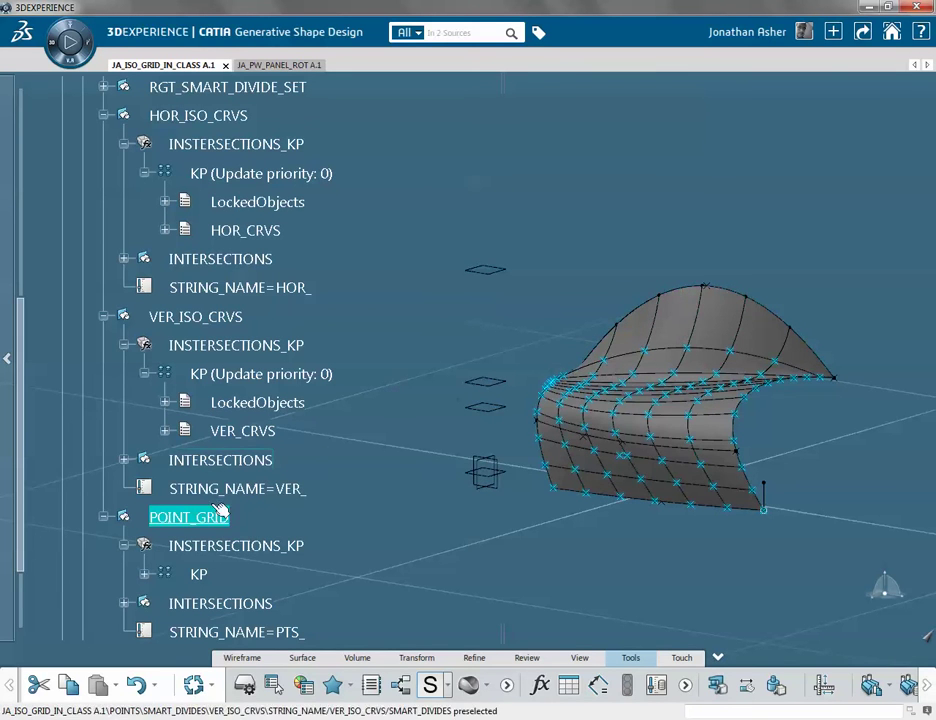
middle_drag(416, 425, 340, 518)
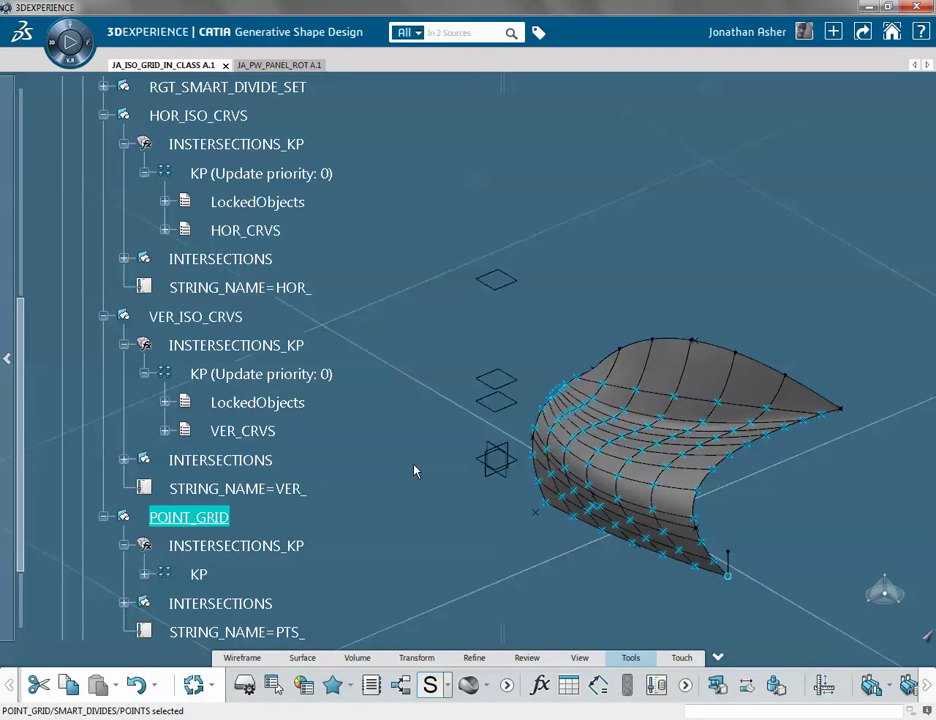
key(ctrl+s)
click(805, 717)
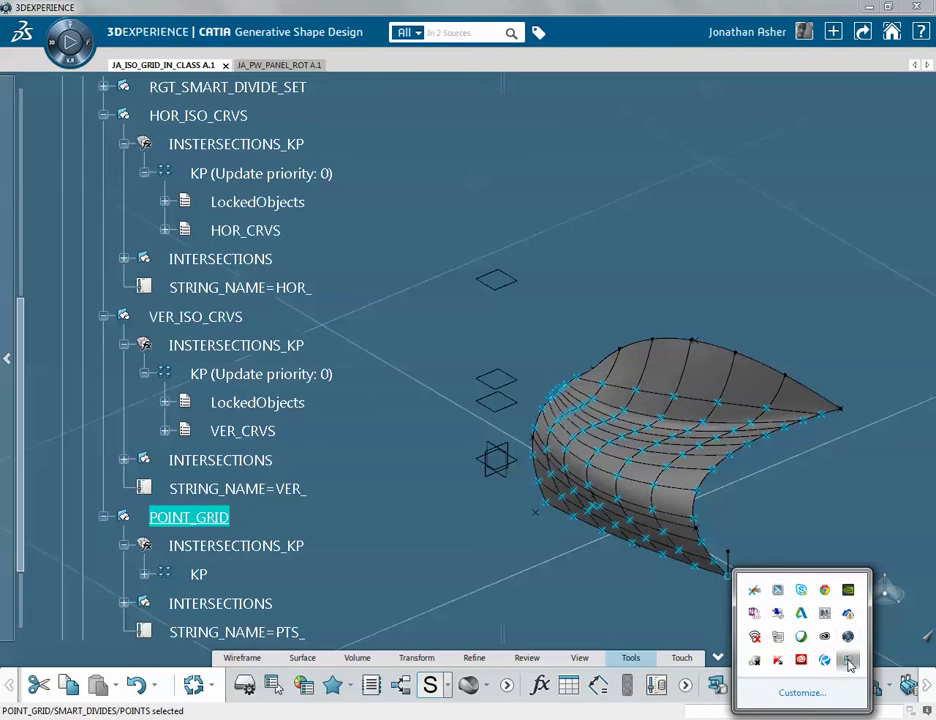
Compare the HOR_1 and HOR_13 curves in the INTERSECTIONS of HOR_ISO_CRVS to check the curve order along the surface
click(697, 510)
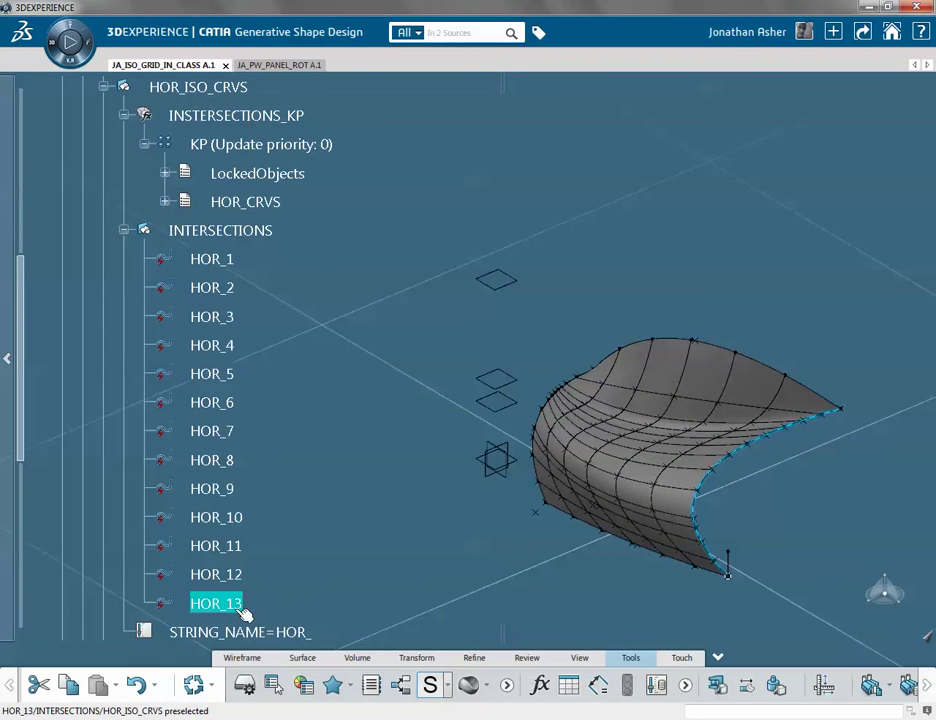
key(Escape)
click(208, 261)
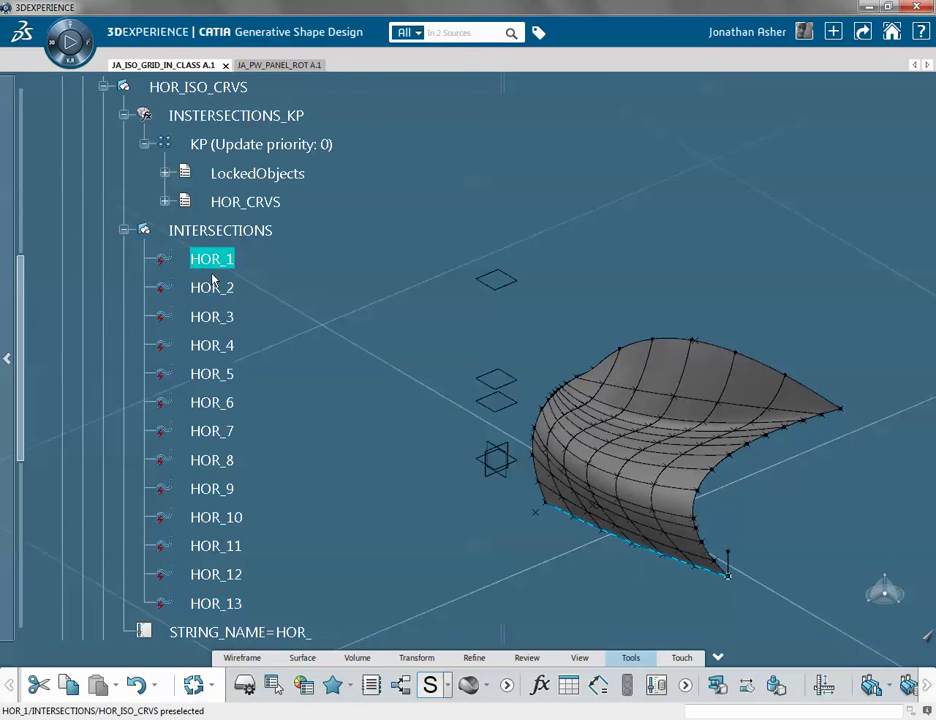
click(238, 605)
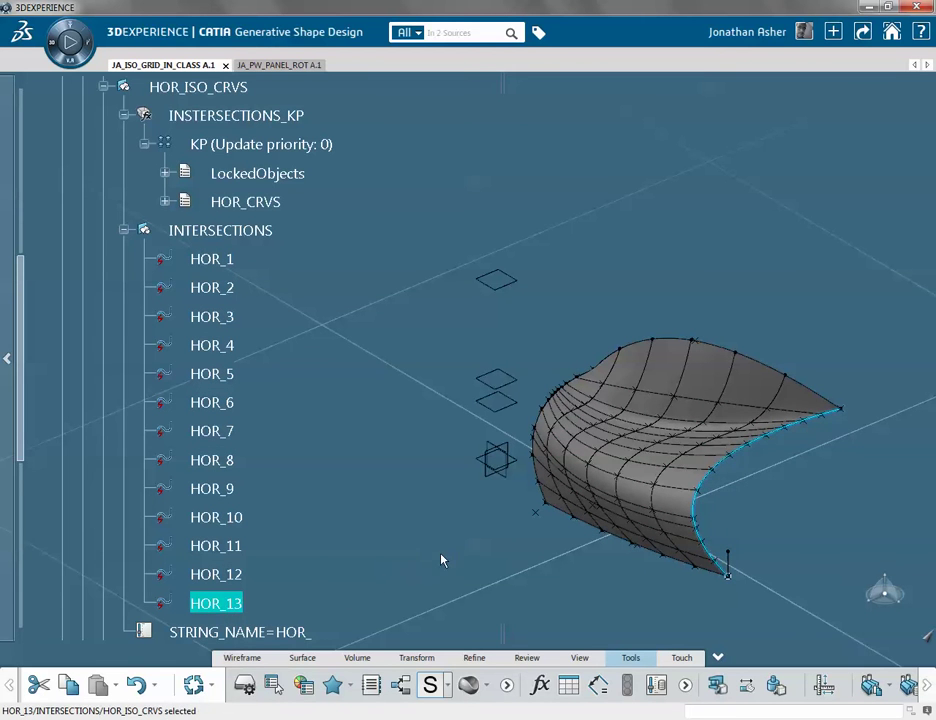
middle_drag(441, 558, 119, 469)
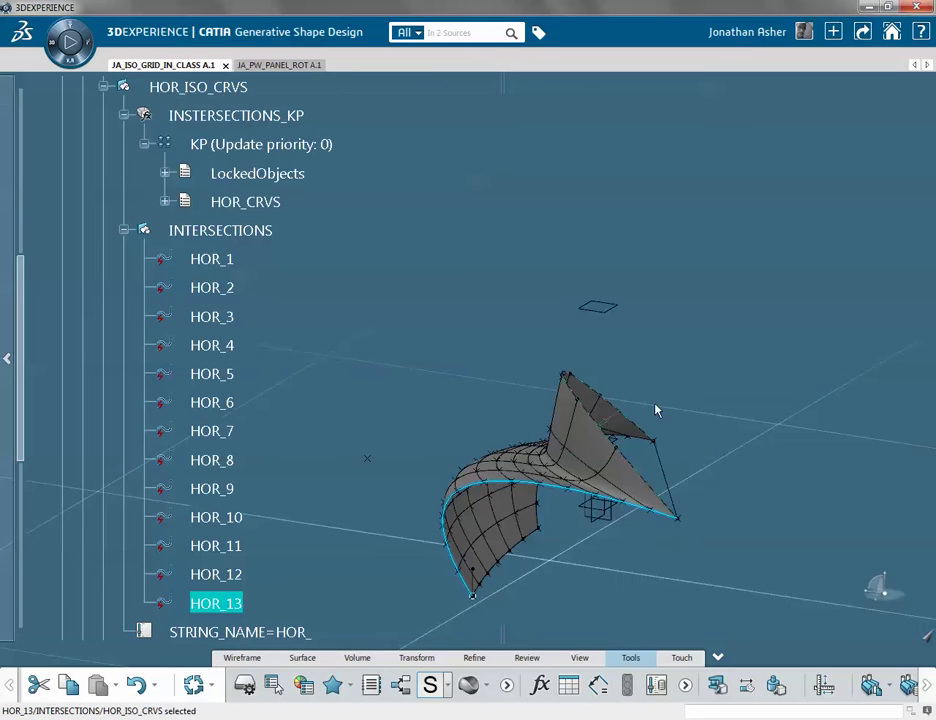
Redefine DIR_LINE as a Point-Direction line from Point.9 with the zx plane as its direction
click(675, 484)
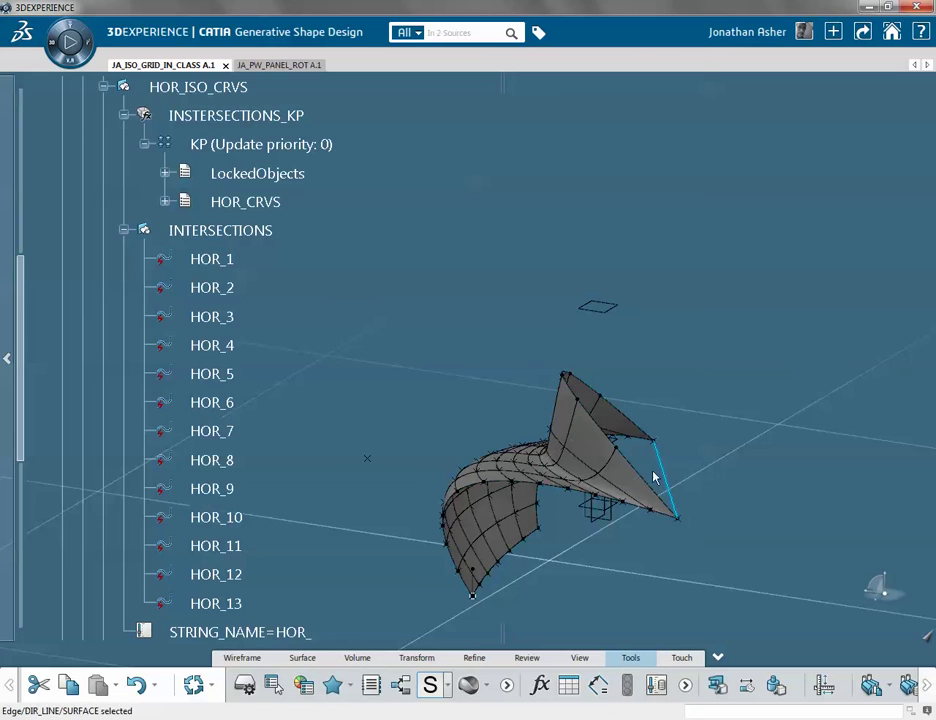
double_click(673, 472)
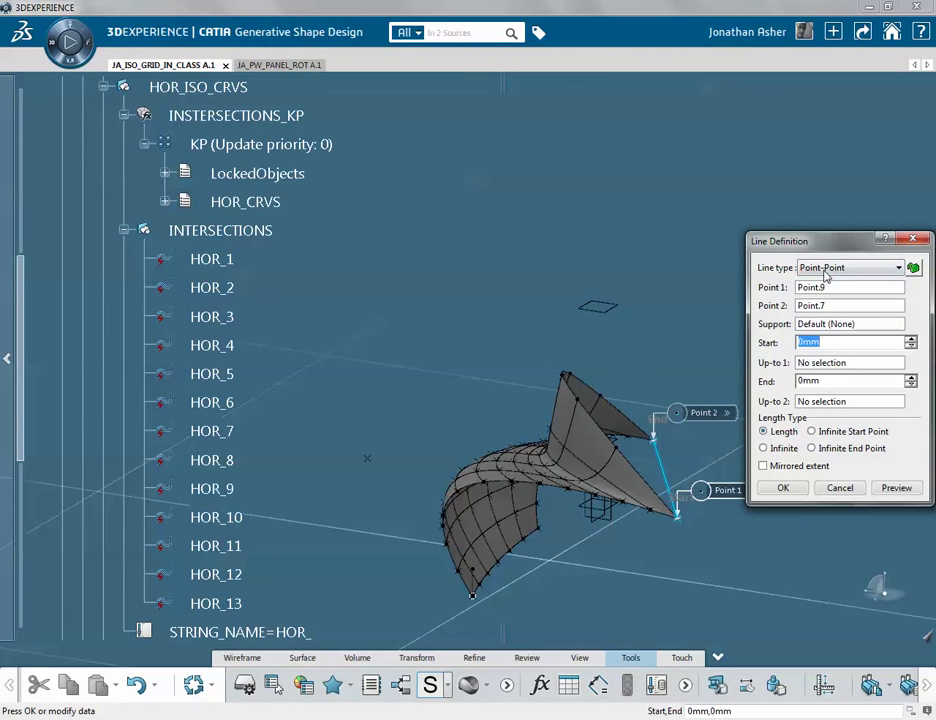
click(825, 268)
click(838, 292)
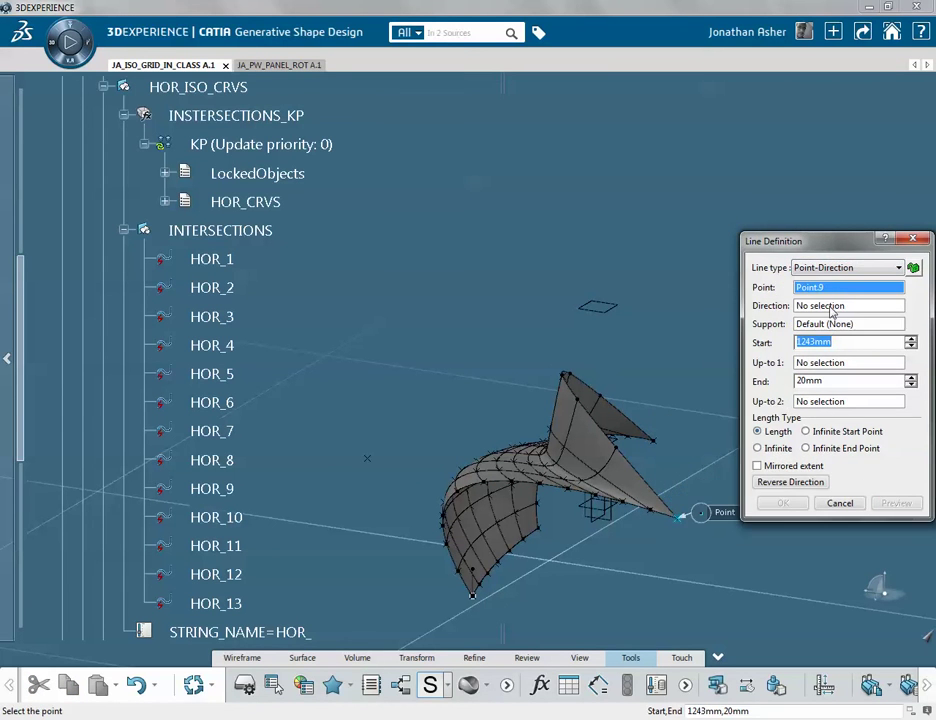
click(830, 306)
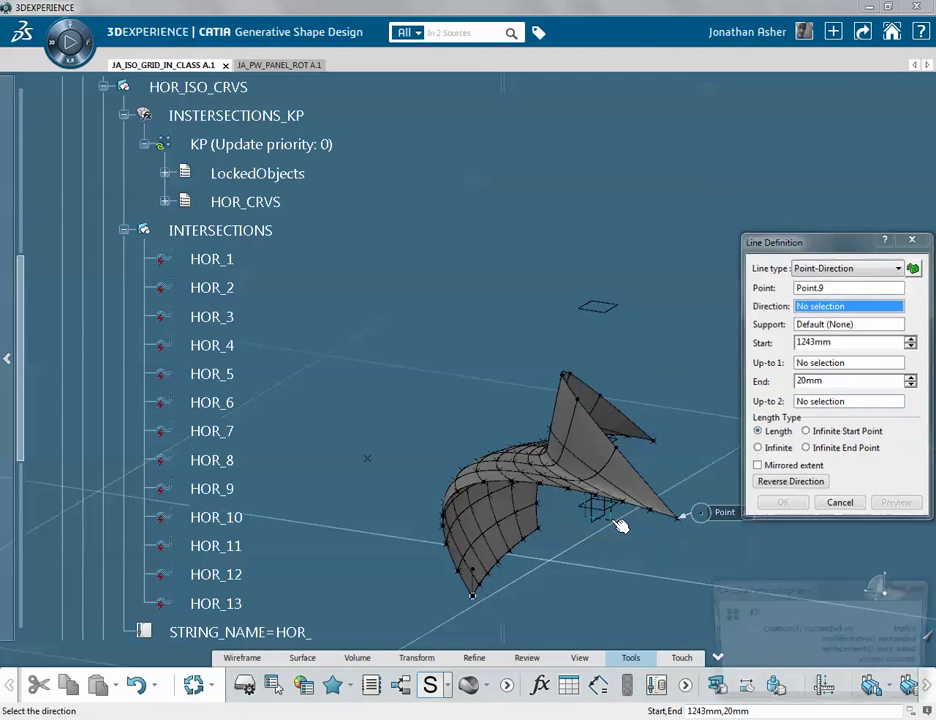
click(620, 524)
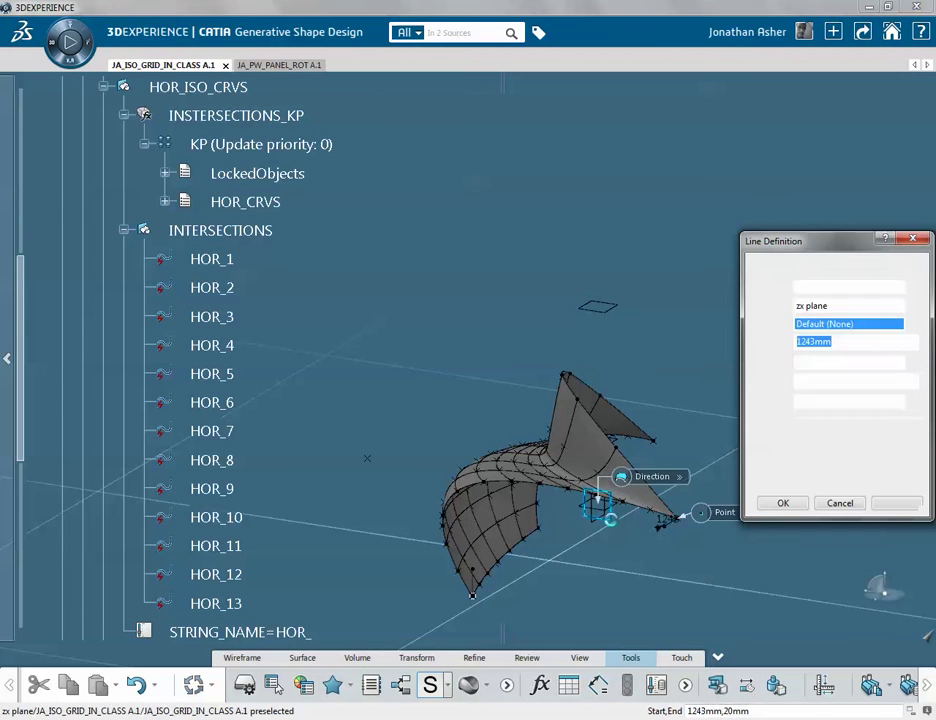
click(784, 503)
click(862, 676)
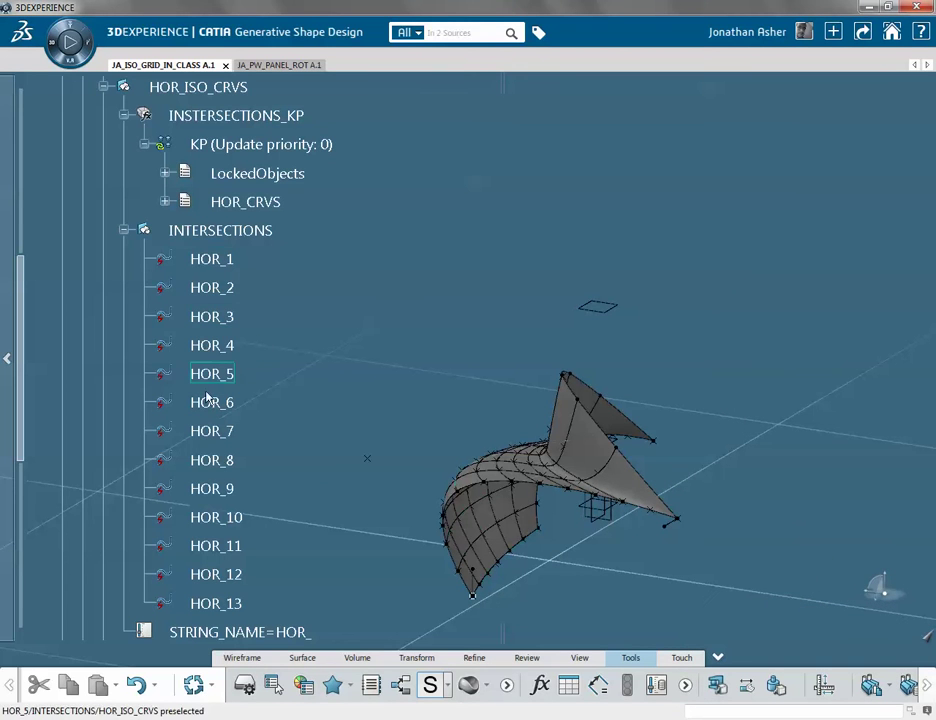
Check the HOR_13 curve's location and update the model with the redefined direction line
click(245, 602)
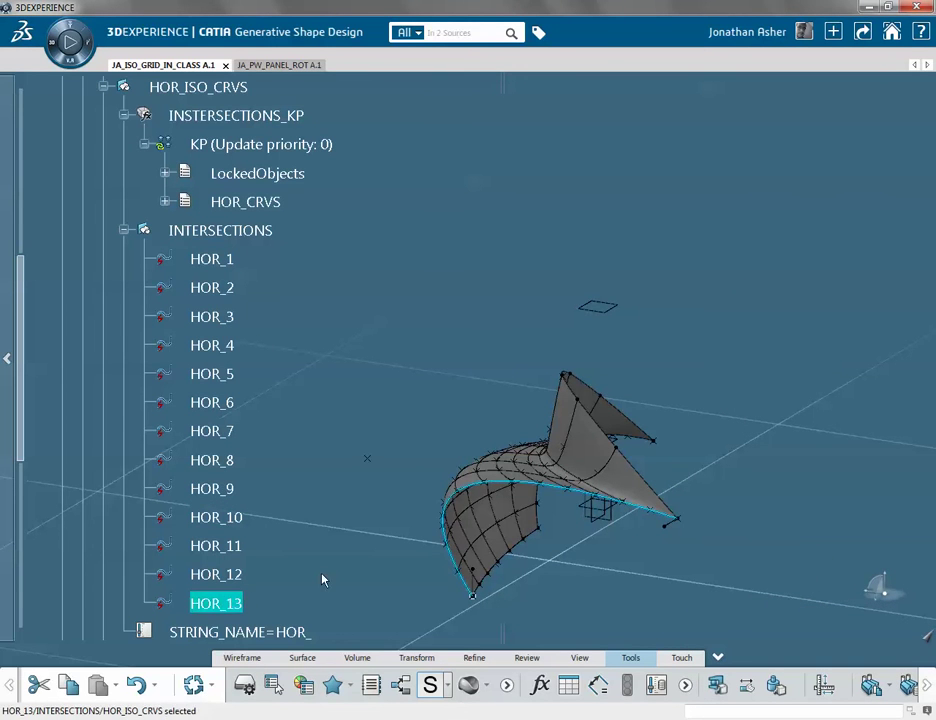
click(276, 260)
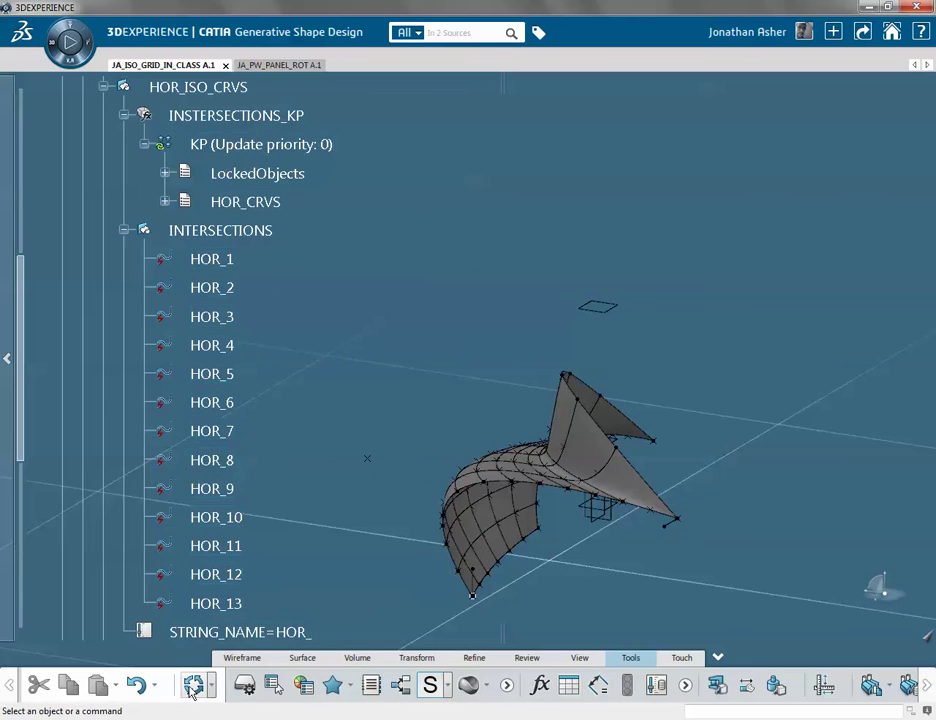
key(ctrl+u)
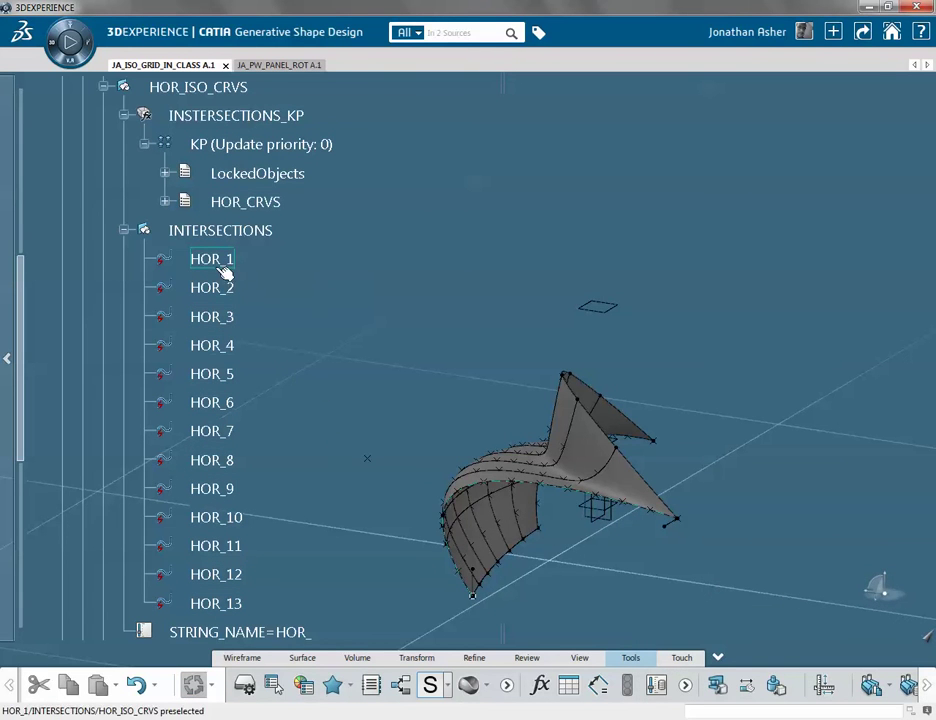
Compare the positions of the HOR_13 and HOR_1 curves on the surface to check their order
click(219, 606)
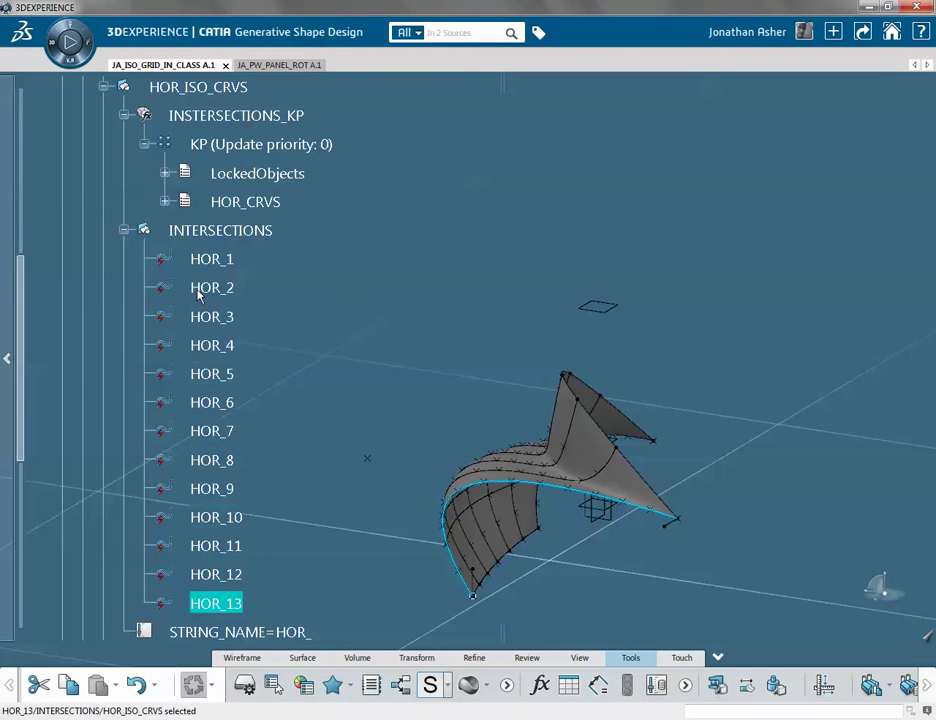
click(211, 260)
middle_drag(432, 390, 391, 604)
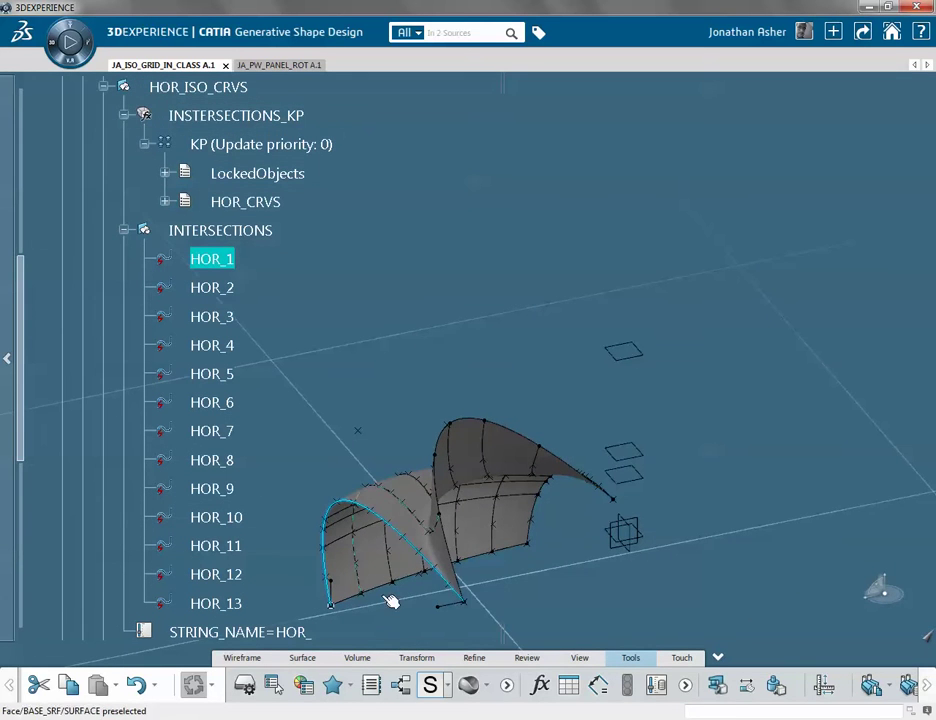
Redefine DIR_LINE to start from Point.7, keeping the zx plane as its direction
click(451, 609)
click(527, 583)
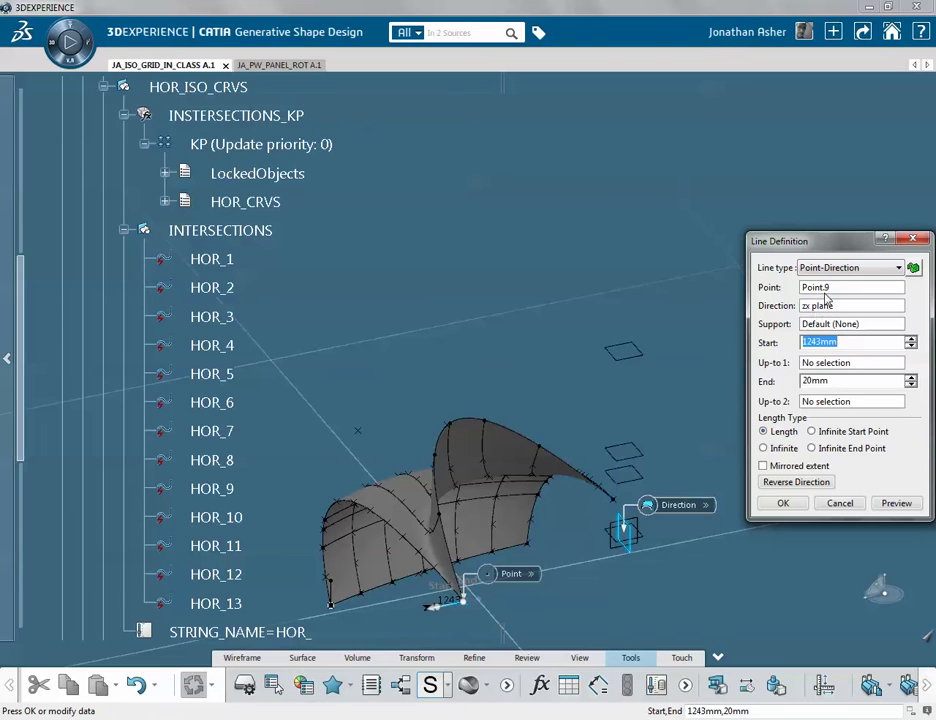
click(621, 499)
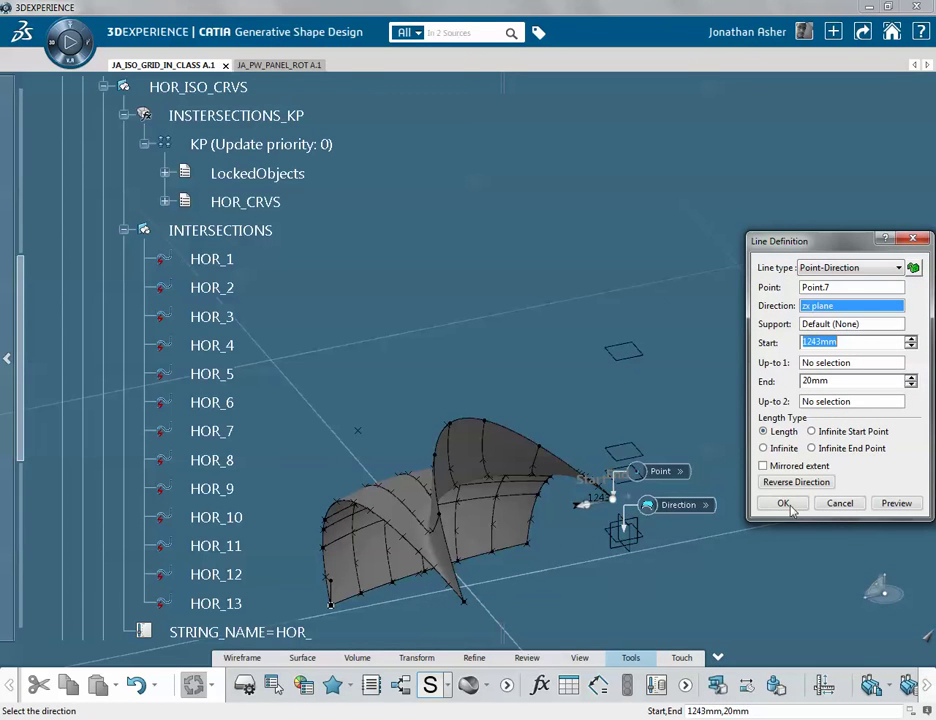
click(783, 504)
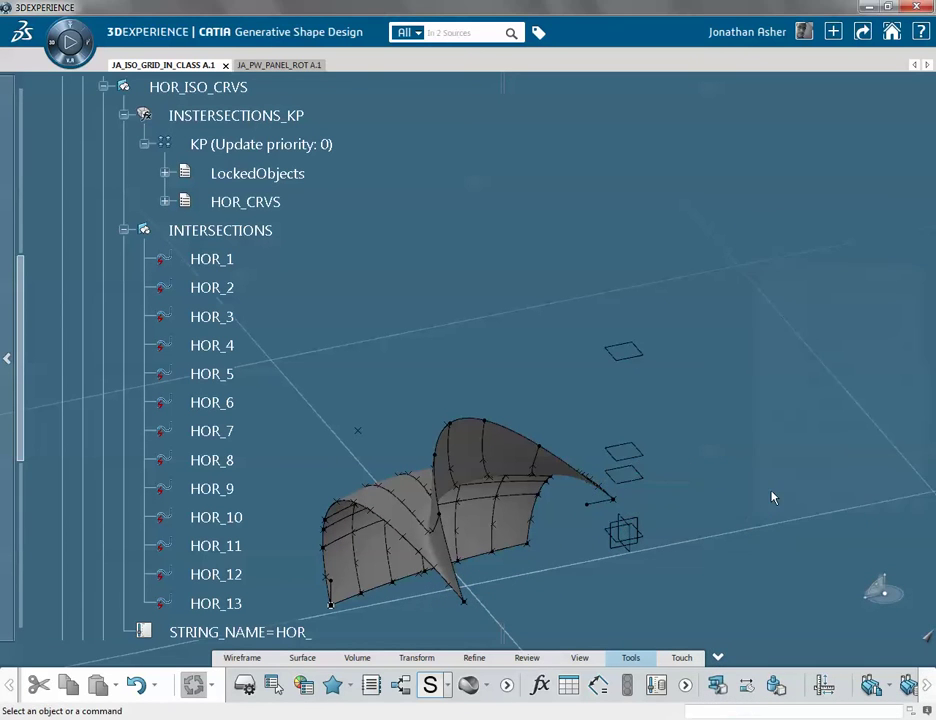
Execute and upgrade the KP in INSTERSECTIONS_KP with the direction line starting at Point.7
right_click(210, 145)
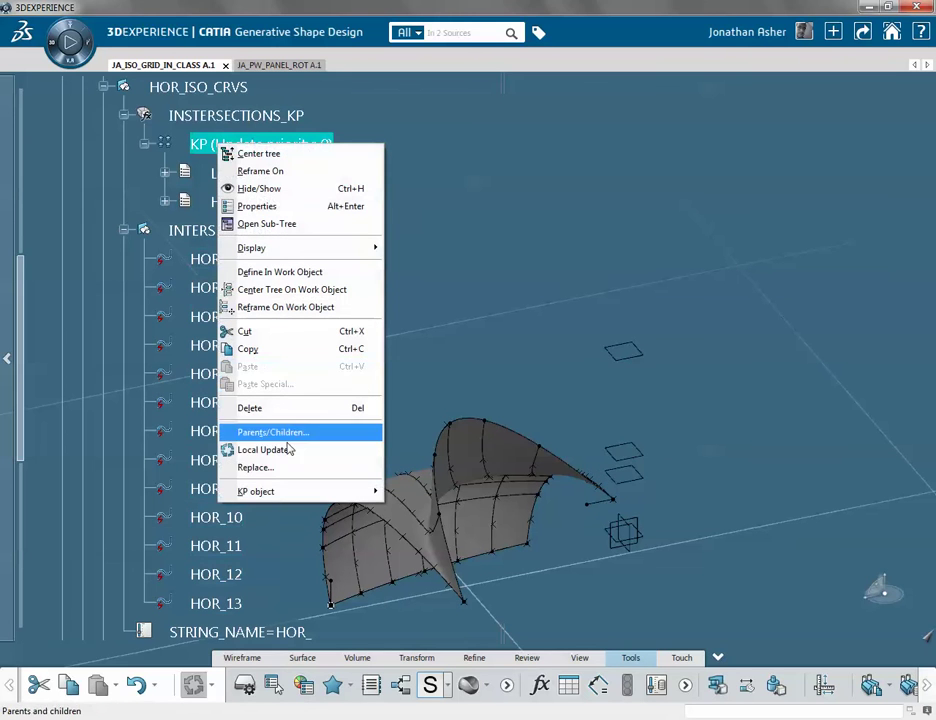
mouse_move(286, 491)
click(140, 526)
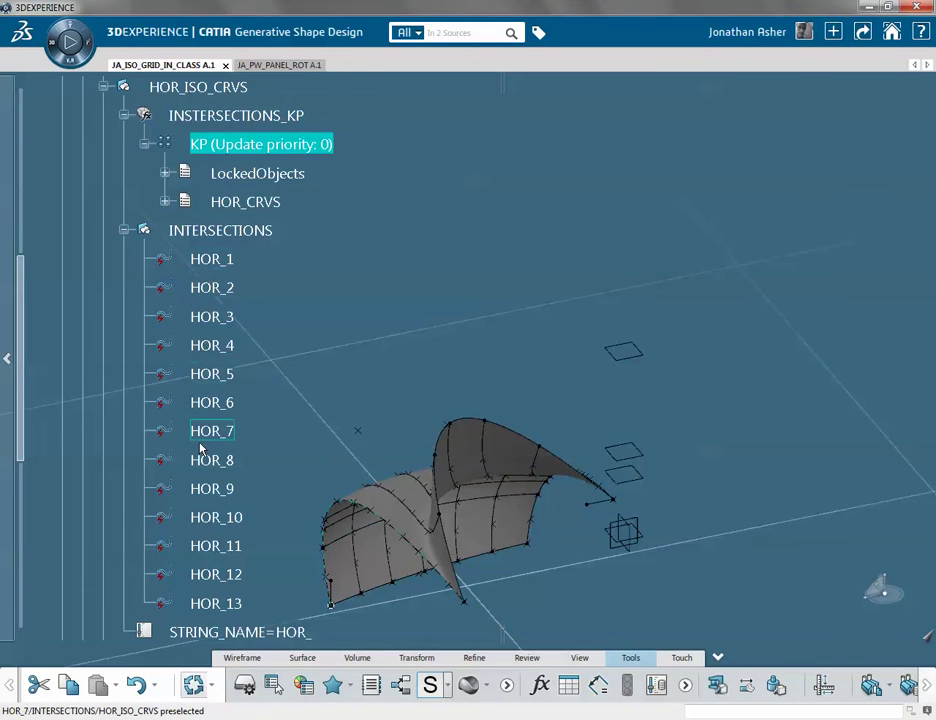
double_click(610, 503)
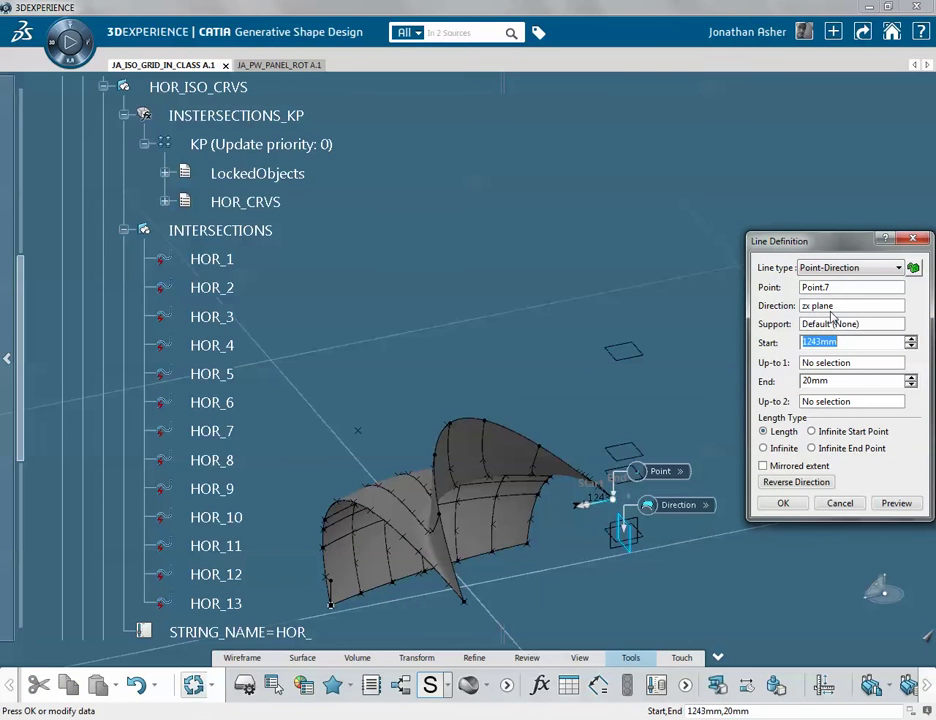
click(811, 306)
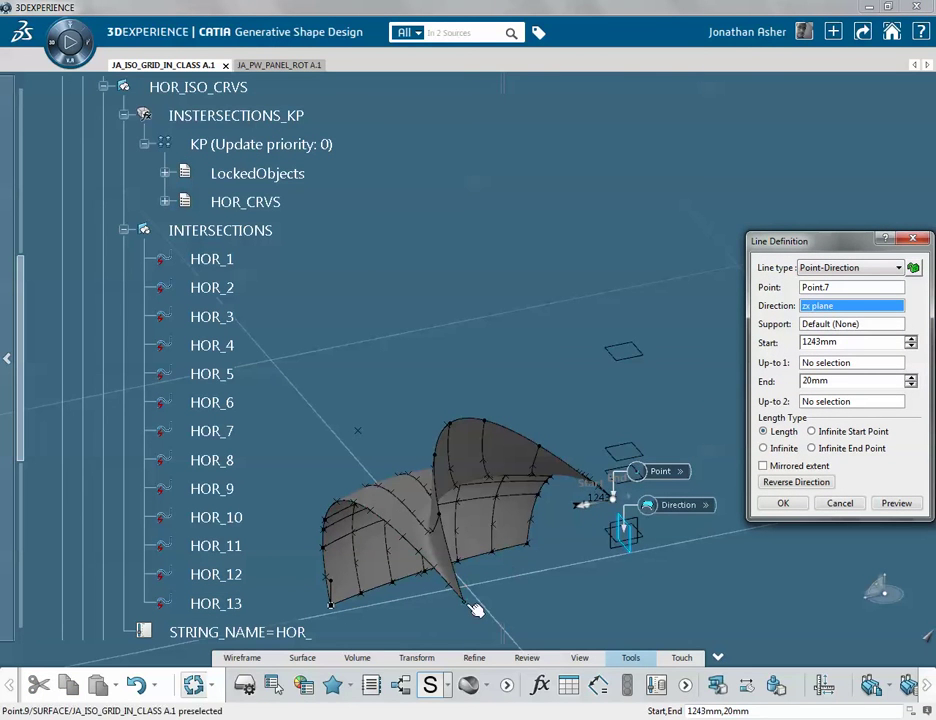
click(843, 504)
Redefine DIR_LINE as a Point-Point line from Point.7 to Point.9
middle_drag(560, 556, 606, 484)
double_click(638, 450)
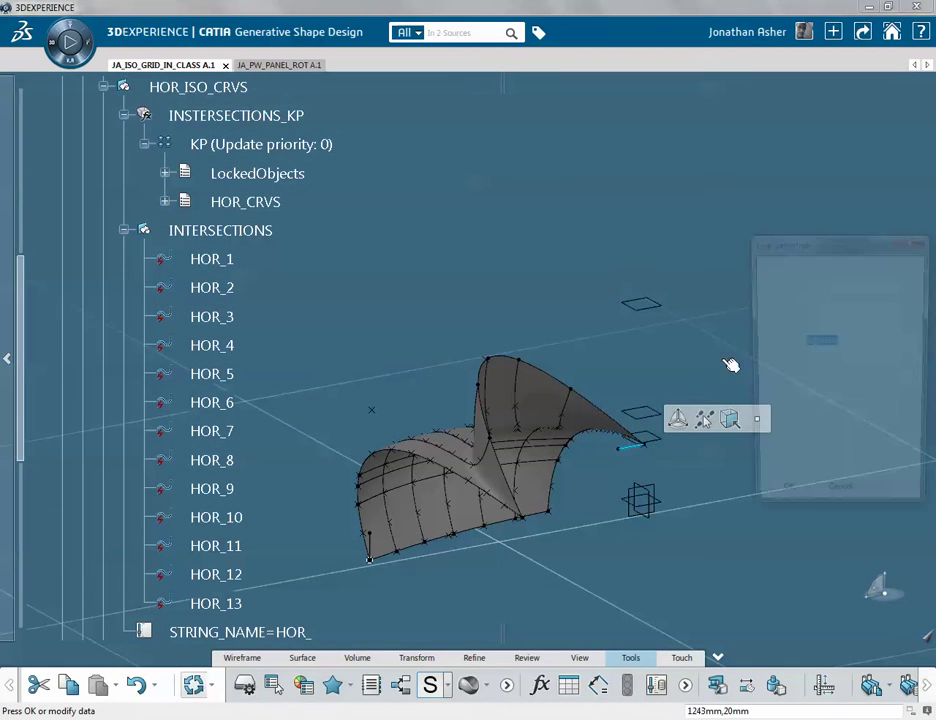
click(823, 306)
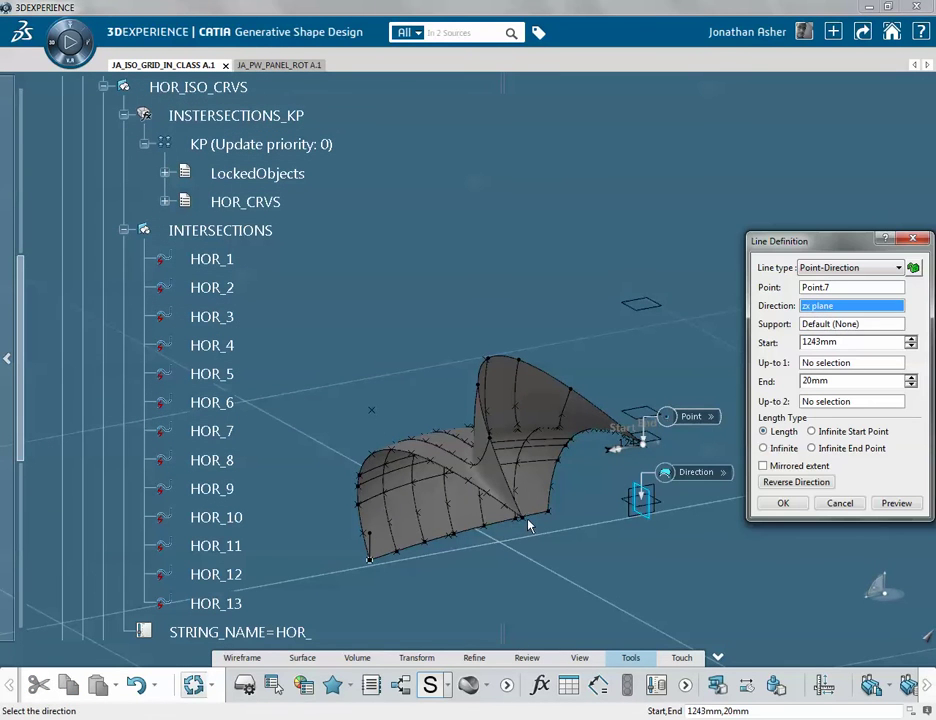
click(523, 522)
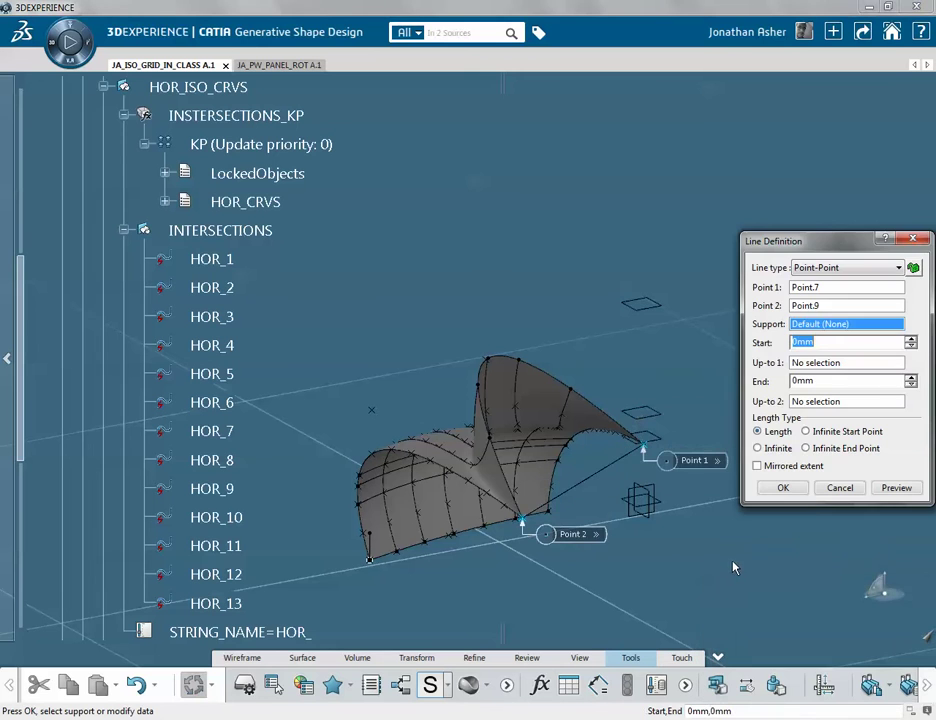
click(783, 488)
middle_drag(455, 488, 800, 540)
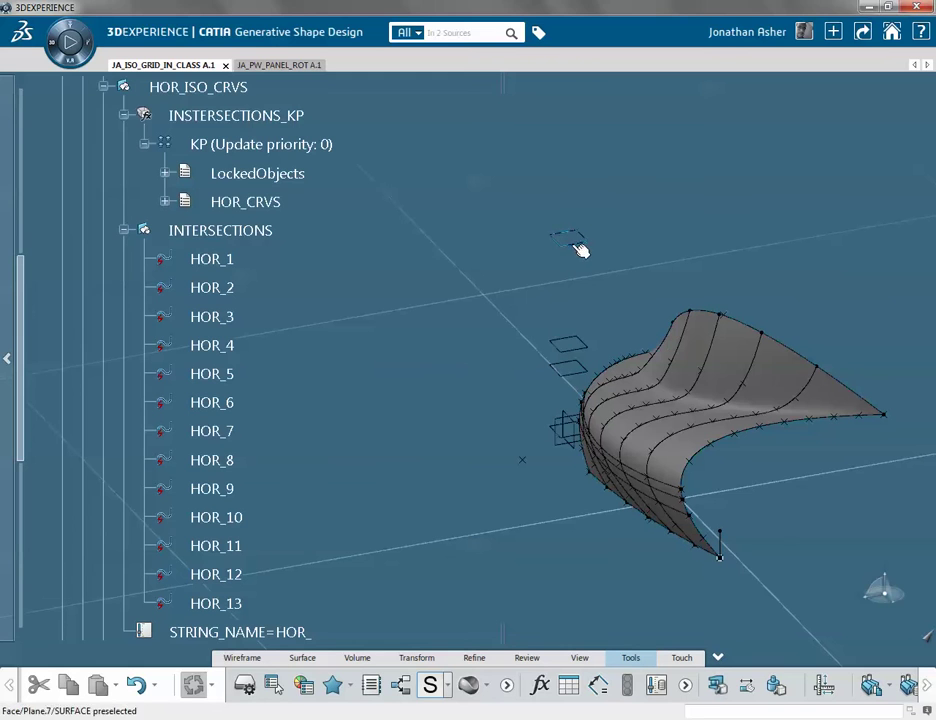
double_click(579, 248)
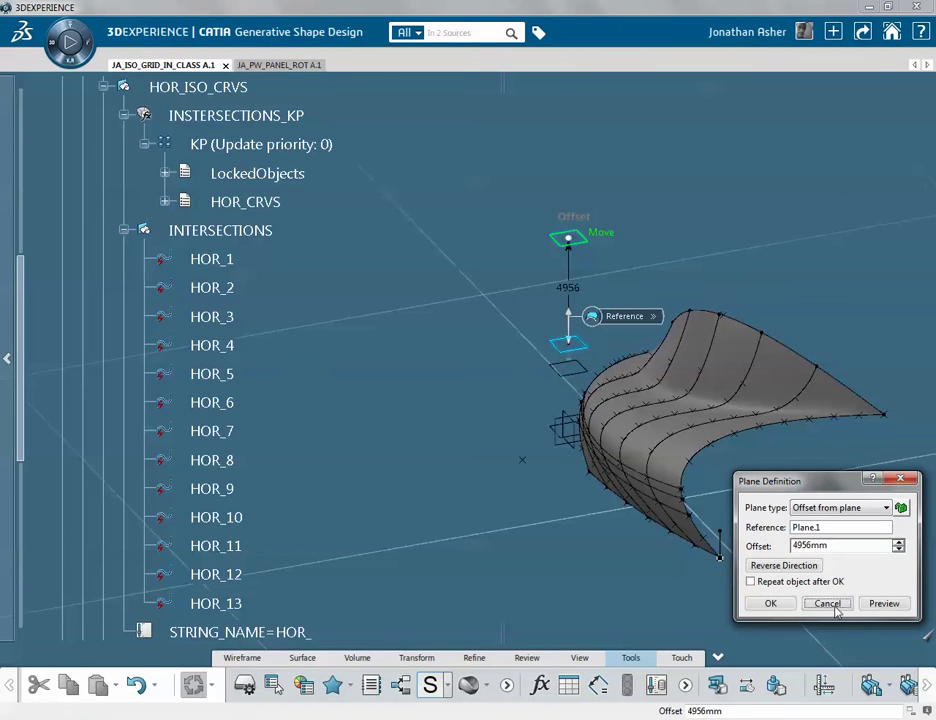
click(827, 604)
click(802, 719)
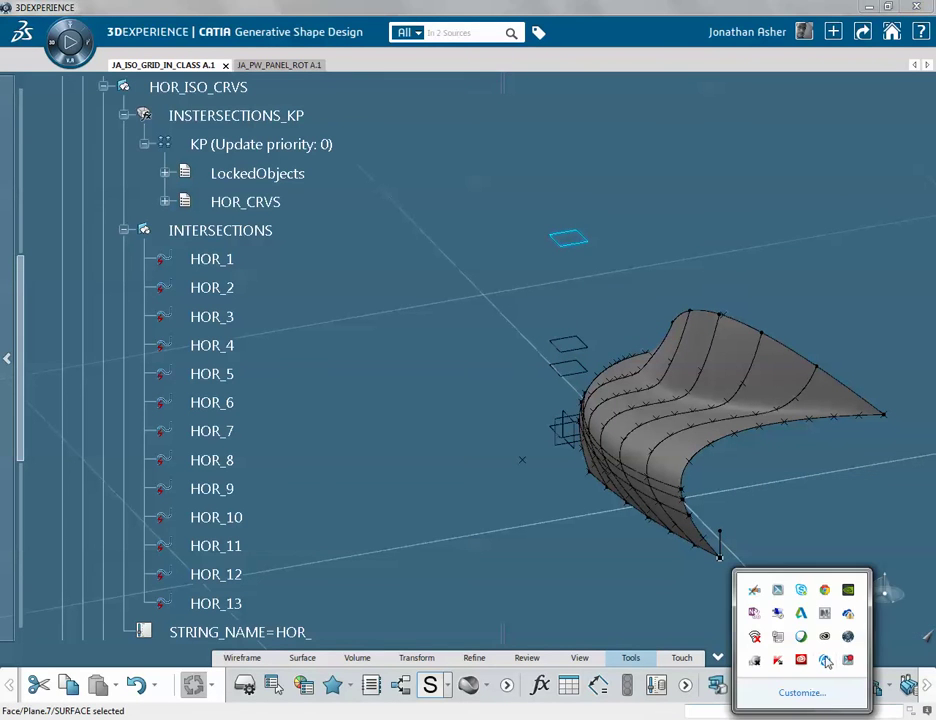
Lower Plane.7 to an offset of about 3125 mm from Plane.1 to reshape the surface
middle_drag(607, 340, 488, 308)
double_click(380, 350)
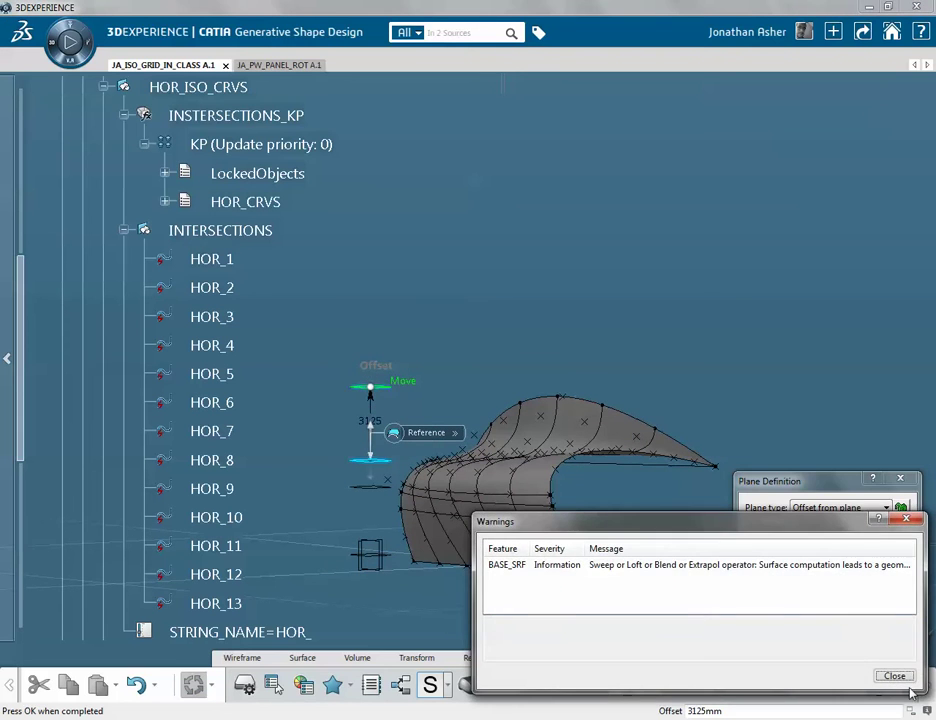
click(894, 676)
click(768, 601)
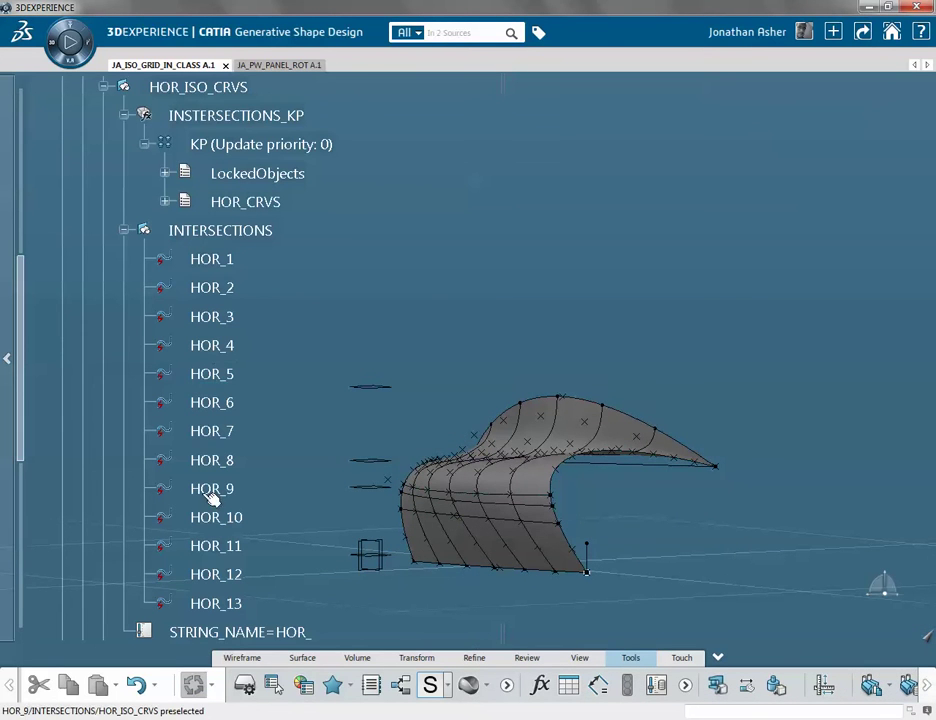
Move Point.9 of the SURFACE set on Plane.1 to about H -4791 mm and V 14412 mm
middle_drag(485, 445, 400, 560)
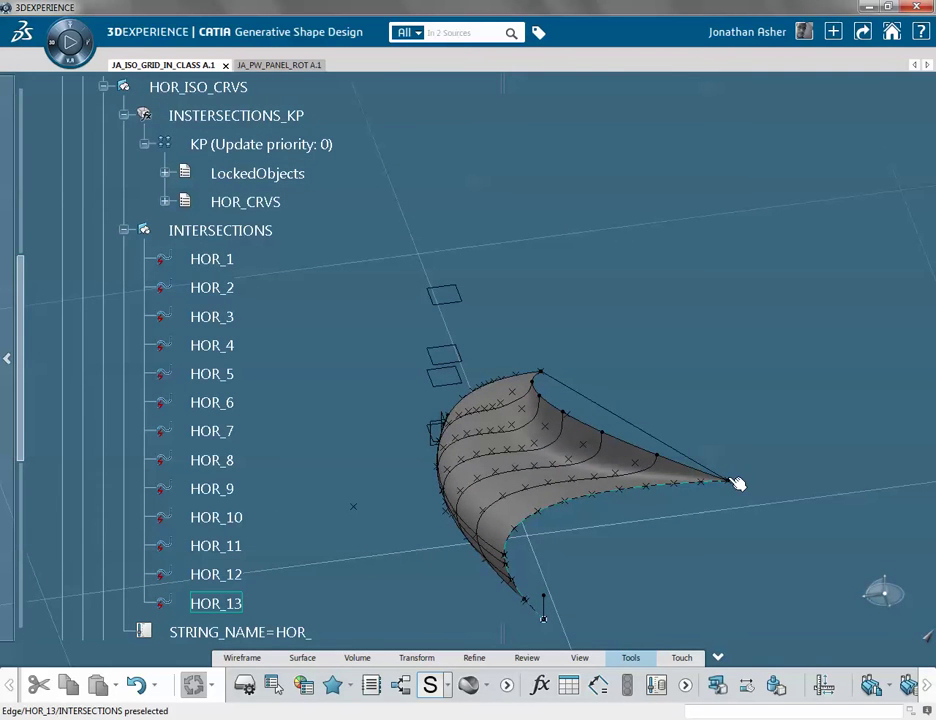
scroll(212, 308, up, 5)
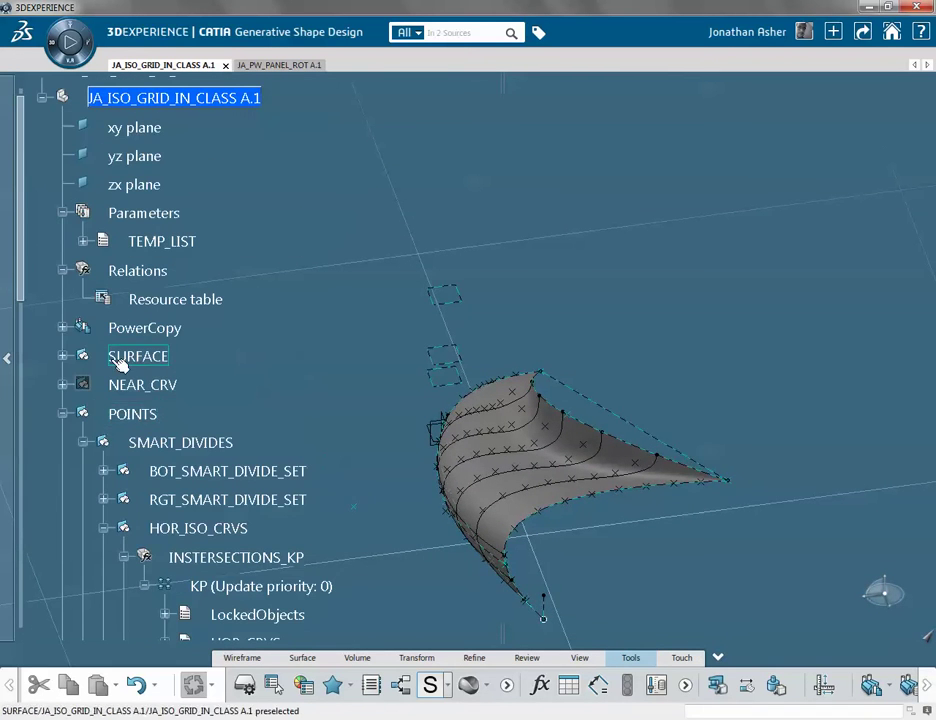
click(63, 357)
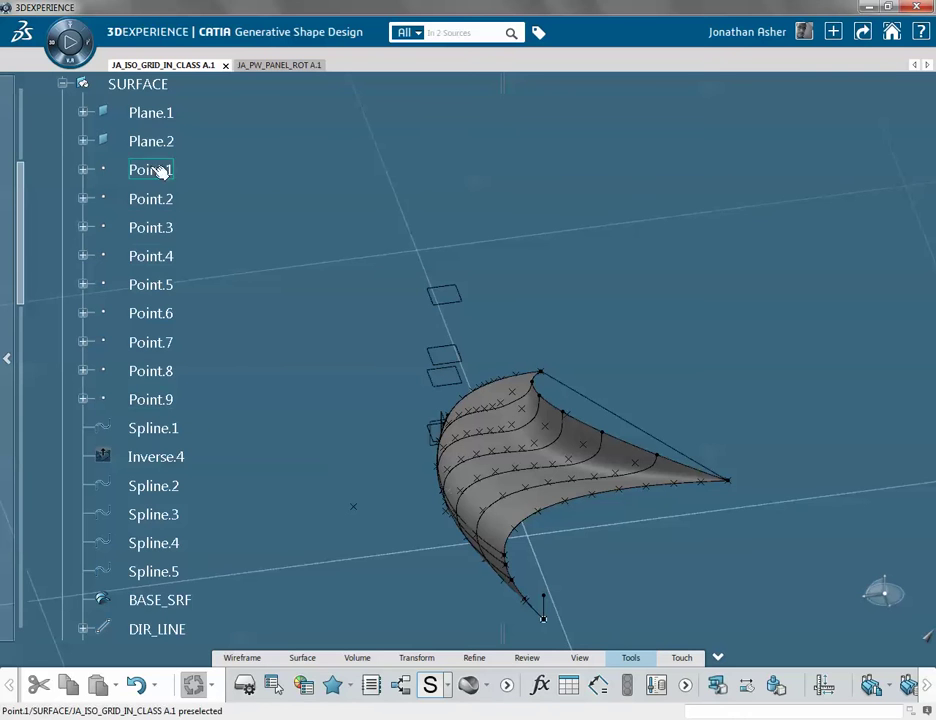
click(160, 403)
click(638, 533)
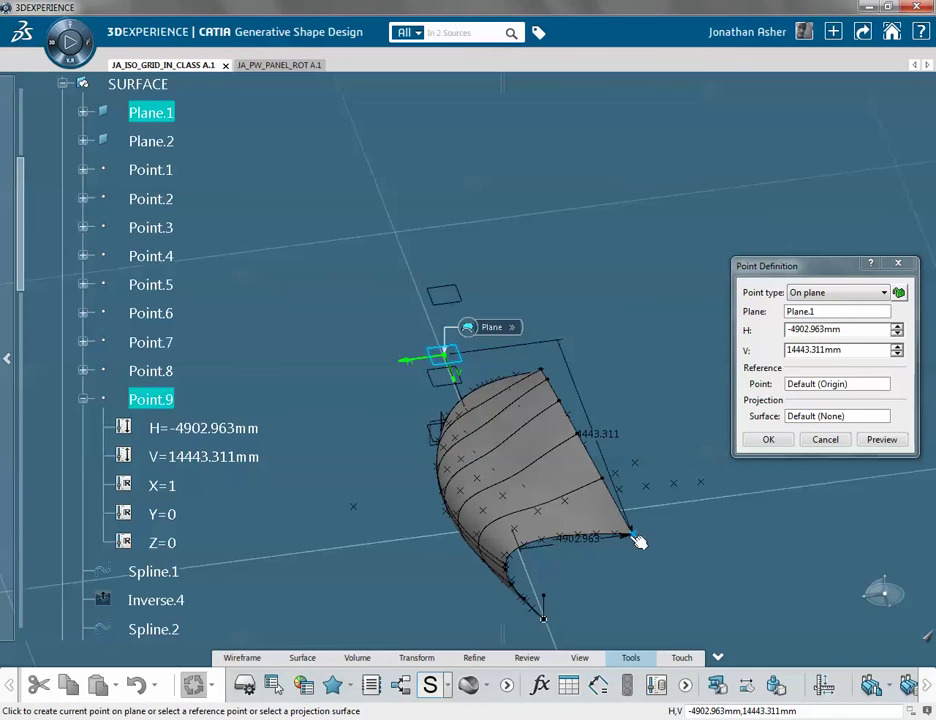
click(771, 439)
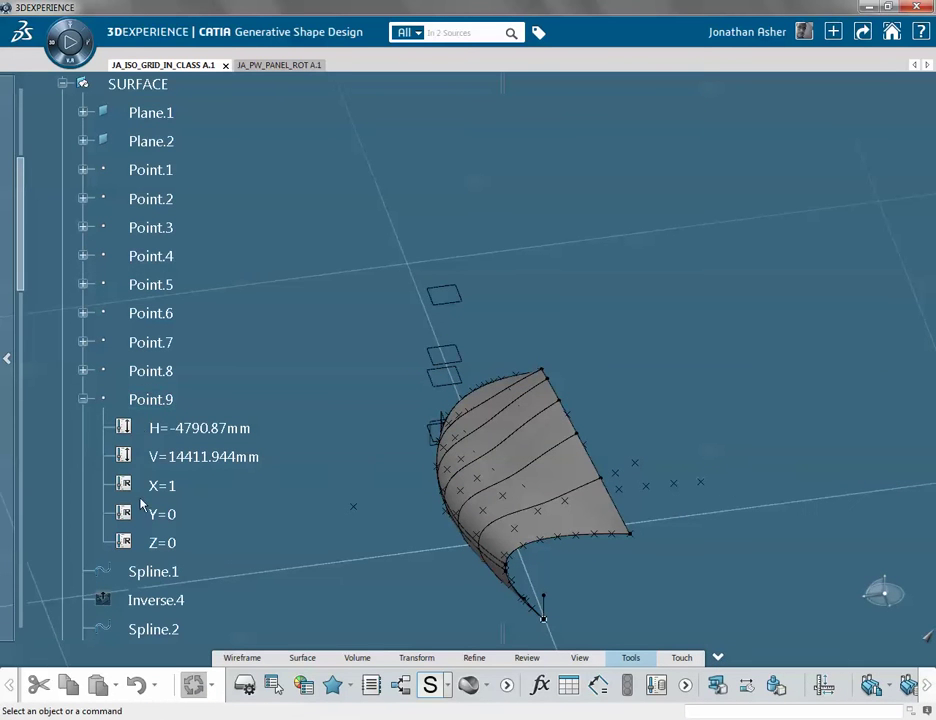
Redefine DIR_LINE as a Point-Direction line from Point.7 with the zx plane as its direction
scroll(200, 500, down, 9)
scroll(215, 452, down, 3)
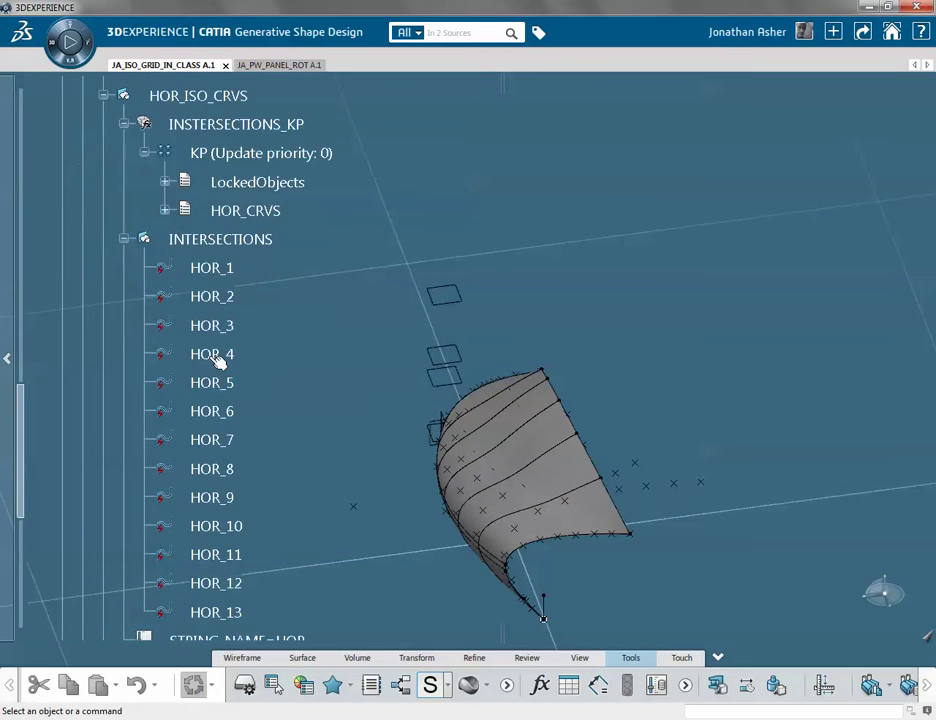
middle_drag(579, 507, 517, 430)
double_click(510, 418)
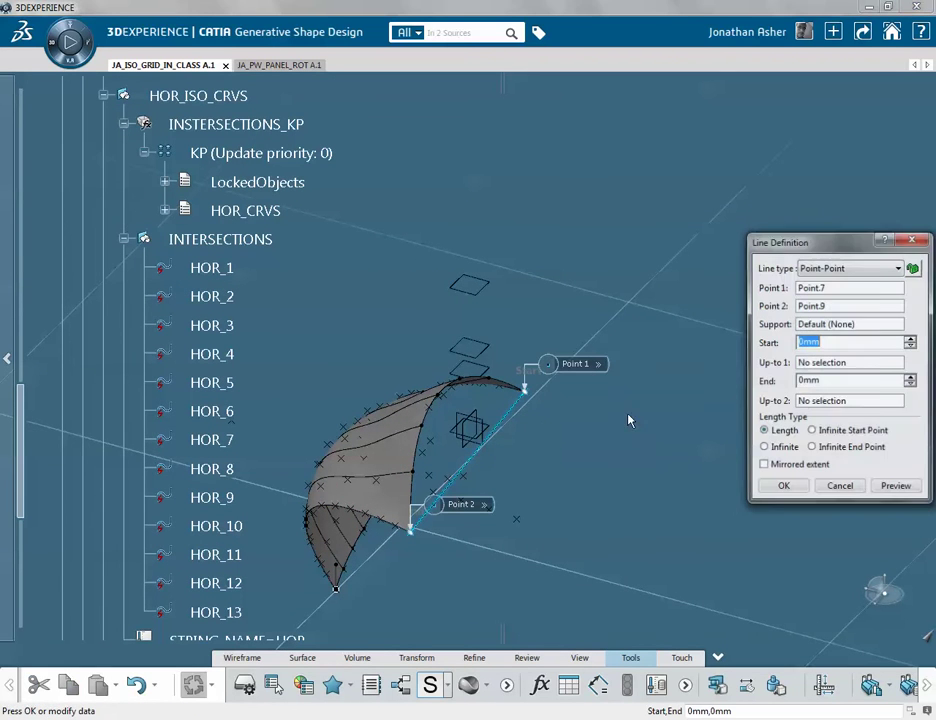
click(839, 268)
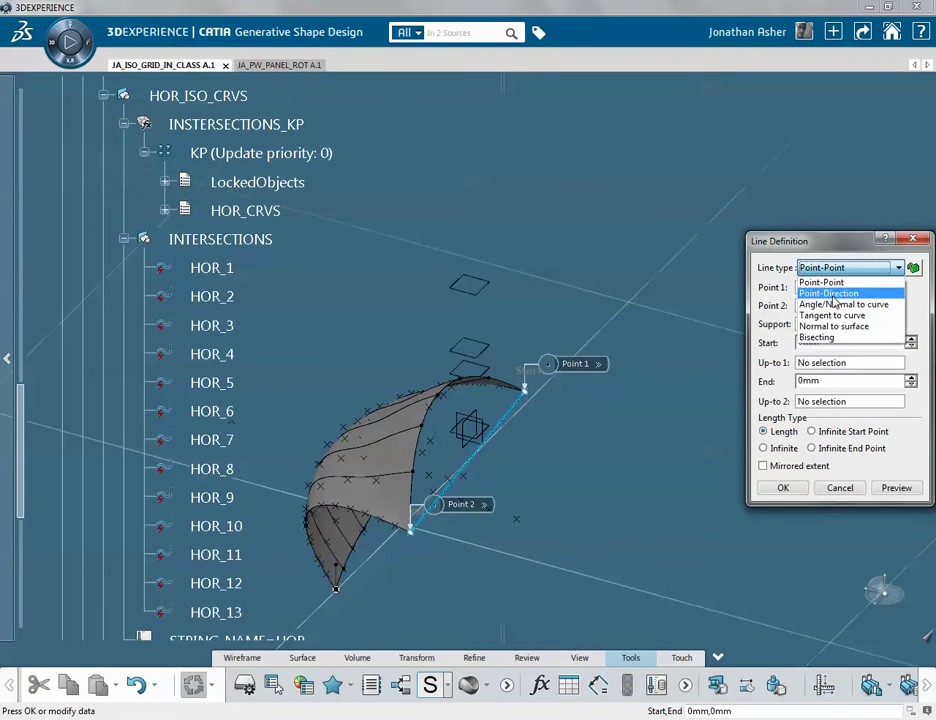
click(826, 290)
click(826, 308)
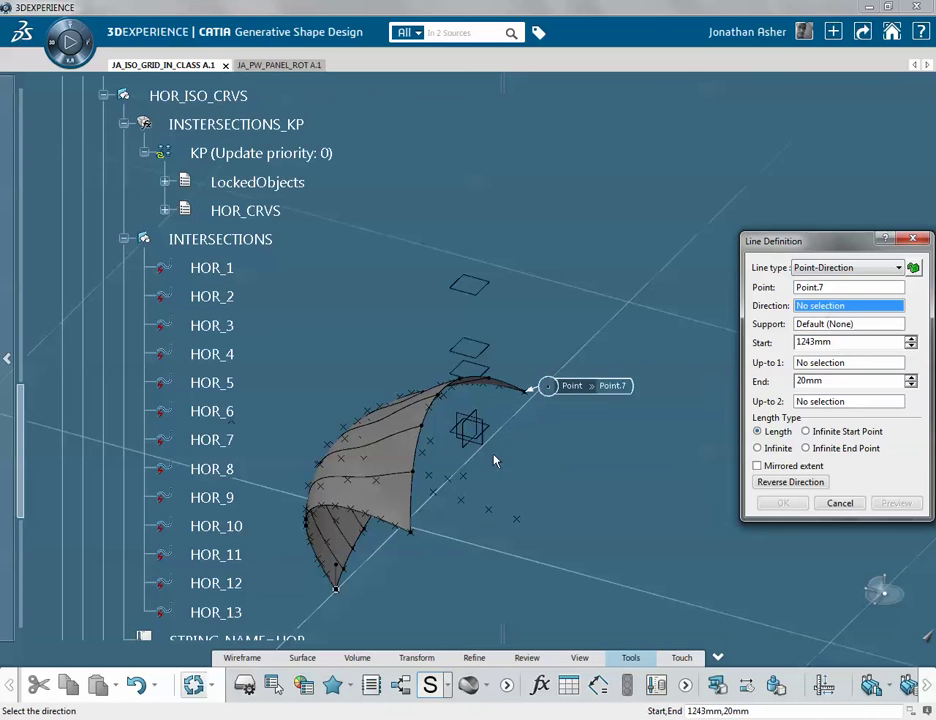
click(535, 476)
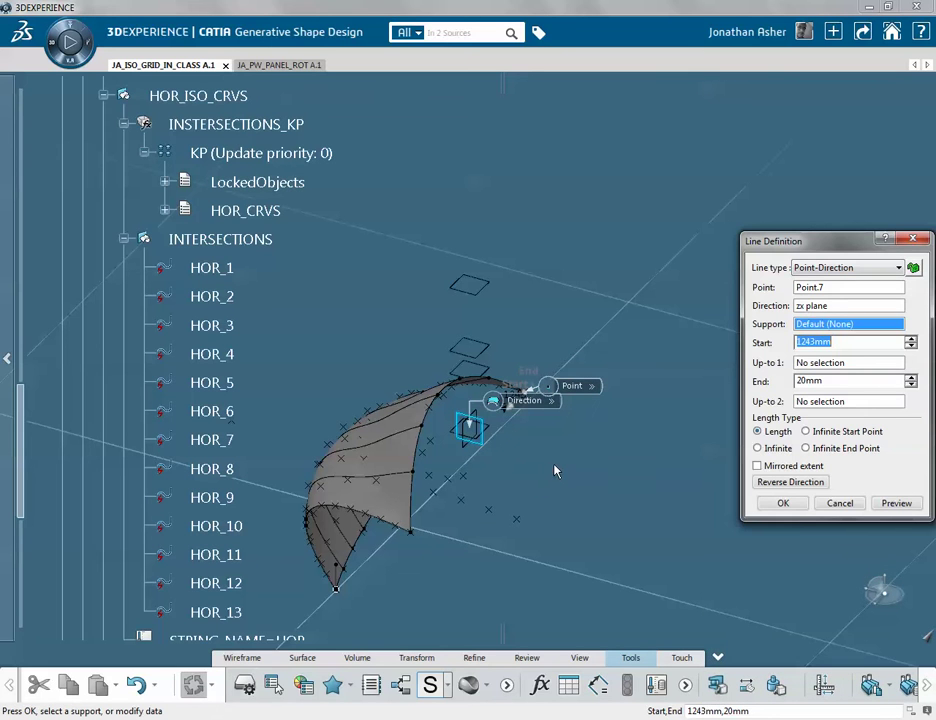
click(780, 503)
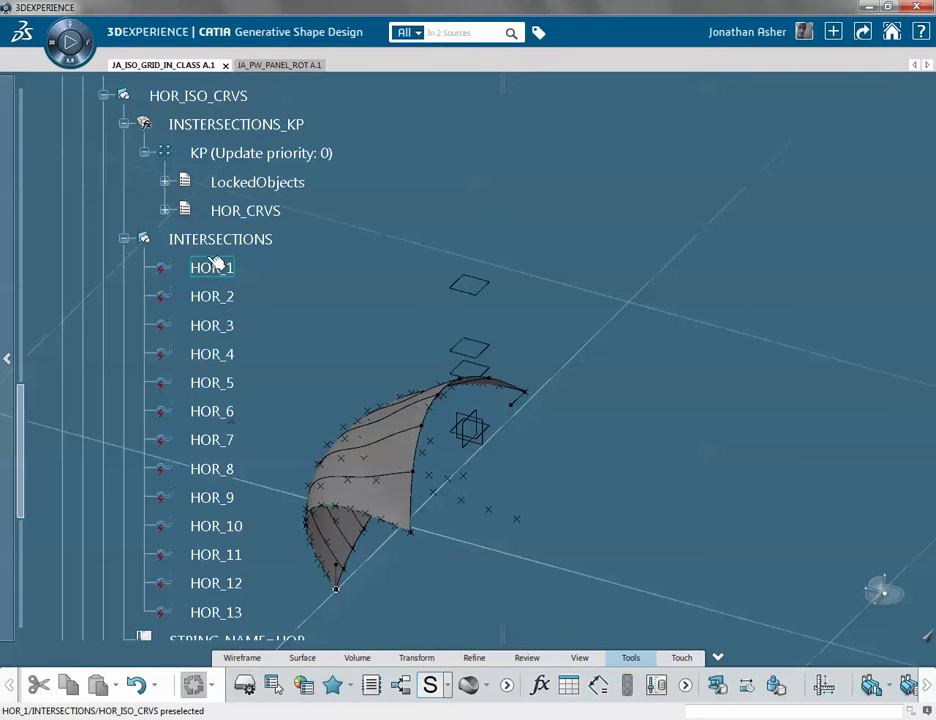
Execute and upgrade the KP of HOR_ISO_CRVS to regenerate the HOR curves after the Point.9 move
right_click(230, 152)
mouse_move(299, 495)
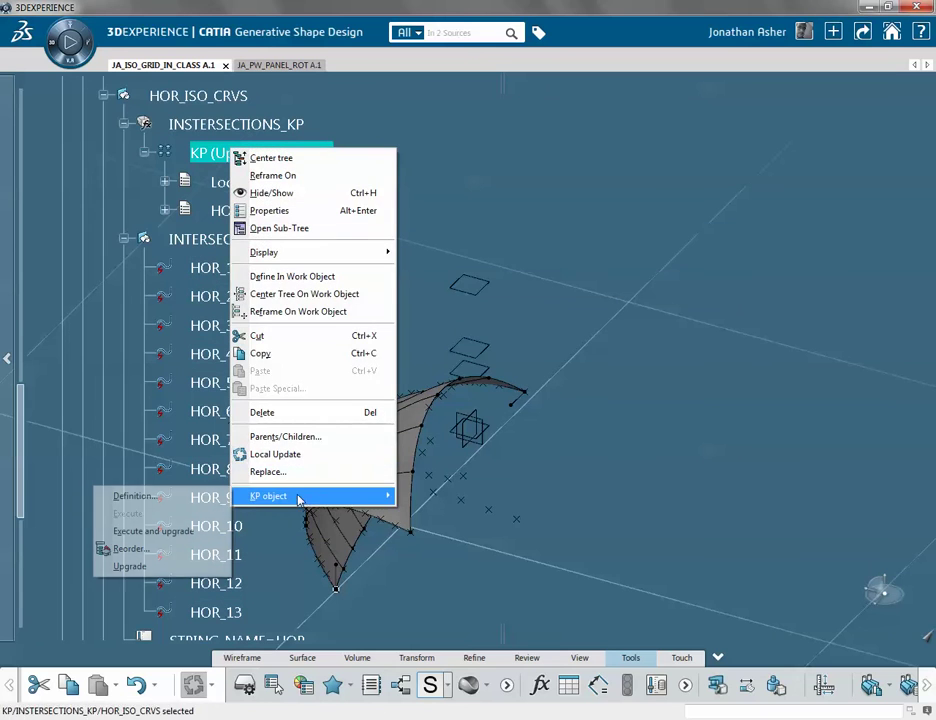
click(178, 531)
Raise Plane.1 to an offset of about 6873 mm from the xy plane
middle_drag(350, 510, 590, 444)
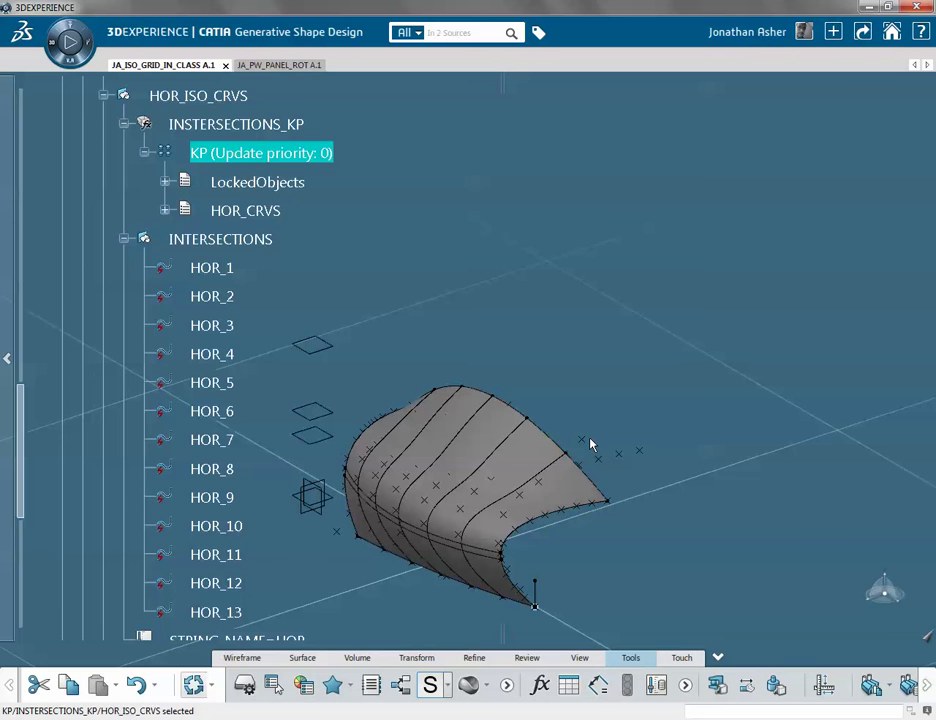
middle_drag(516, 531, 536, 375)
click(343, 393)
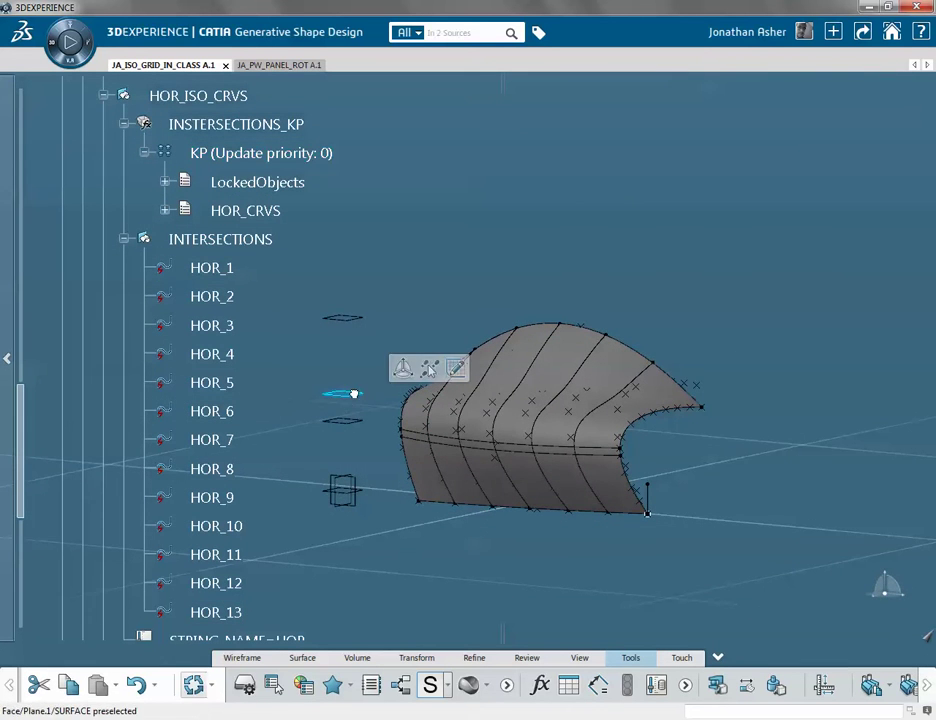
click(401, 367)
mouse_move(378, 393)
middle_down()
mouse_move(460, 345)
mouse_move(363, 390)
middle_up()
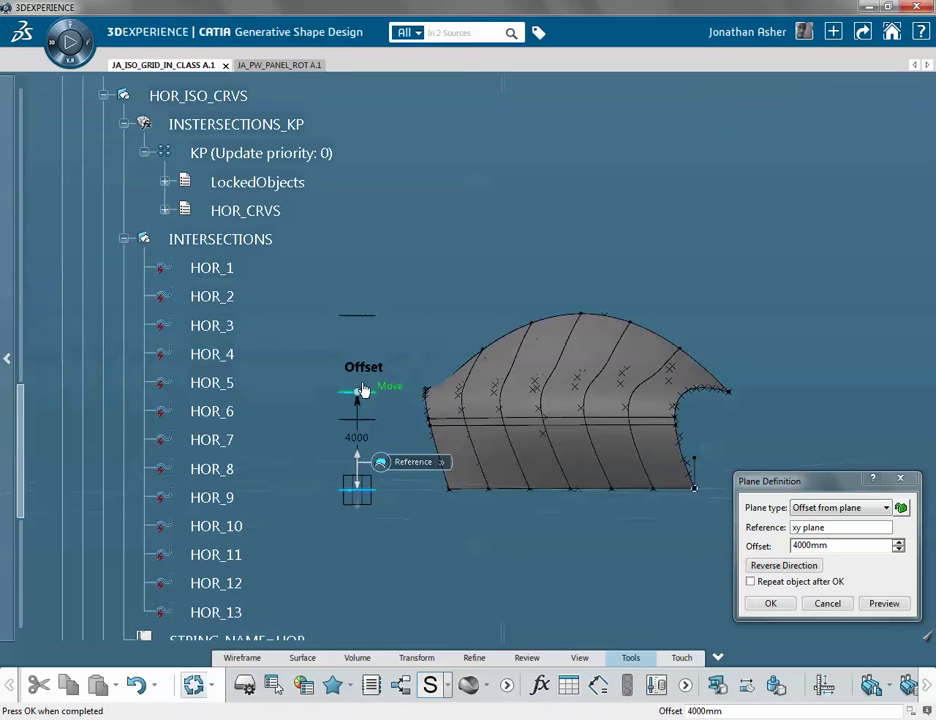
drag(361, 383, 364, 290)
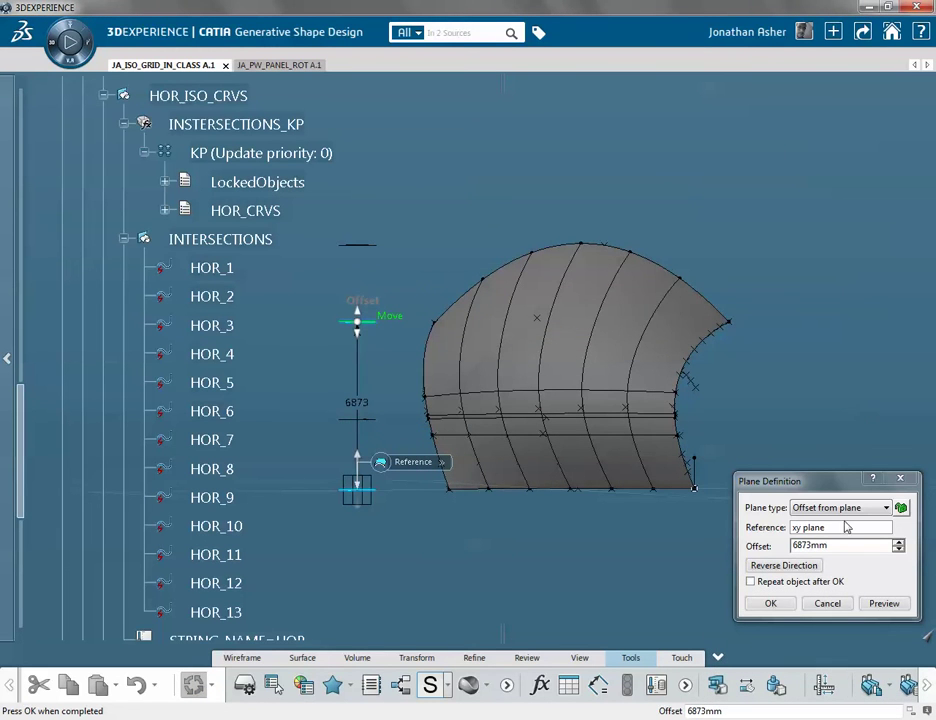
click(773, 602)
Execute and upgrade the KP of HOR_ISO_CRVS to regenerate the HOR curves for the raised Plane.1
middle_drag(731, 420, 313, 363)
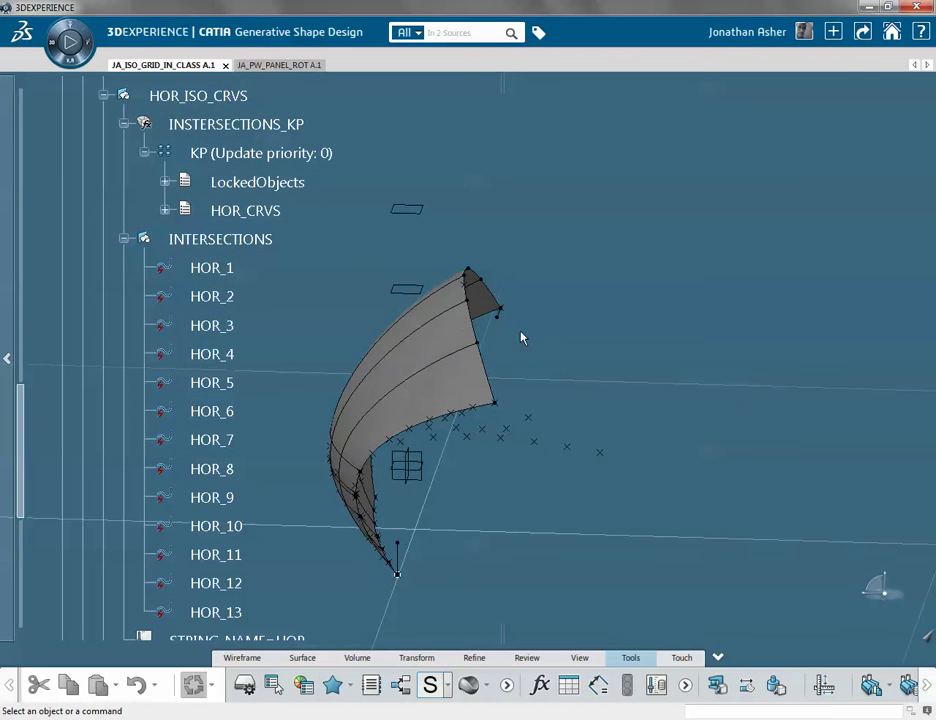
middle_drag(522, 338, 440, 346)
right_click(214, 152)
mouse_move(284, 497)
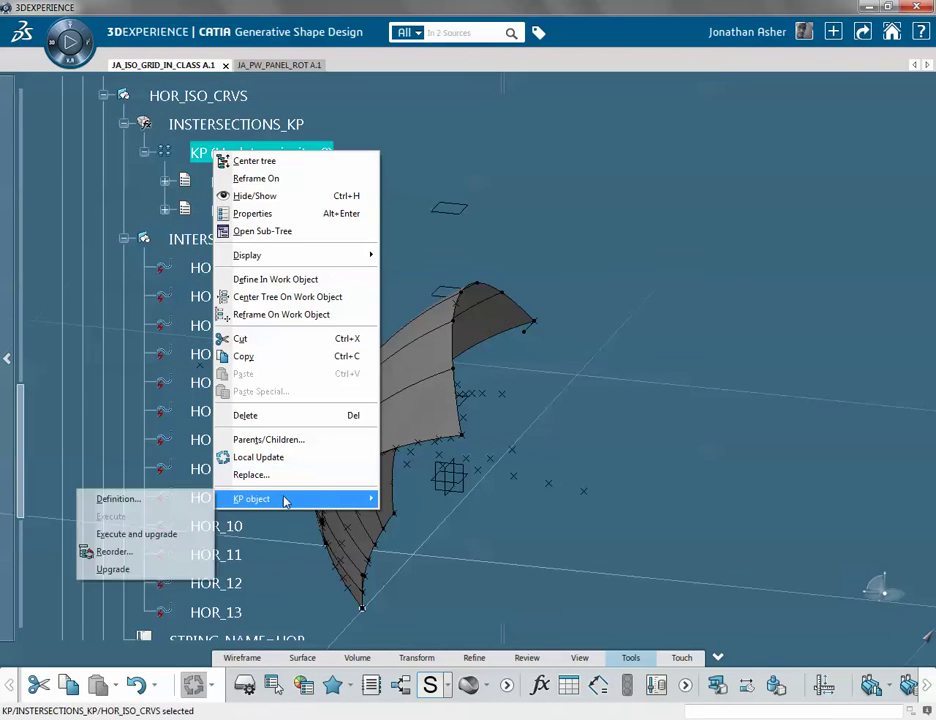
click(184, 539)
Change the start point of DIR_LINE to Point.9 and reverse the line's direction
double_click(529, 328)
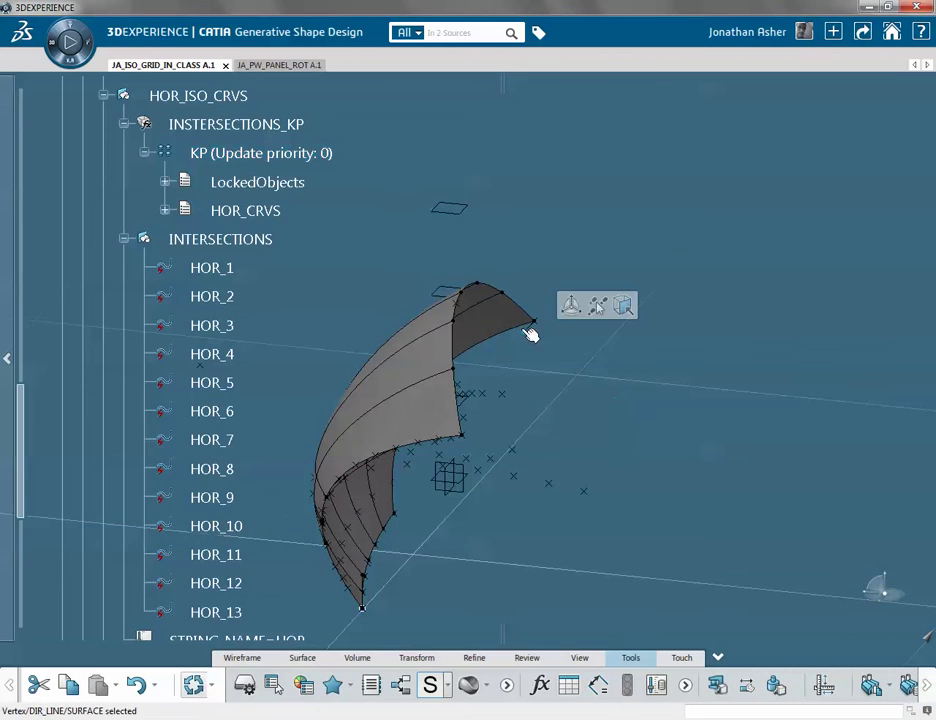
click(829, 288)
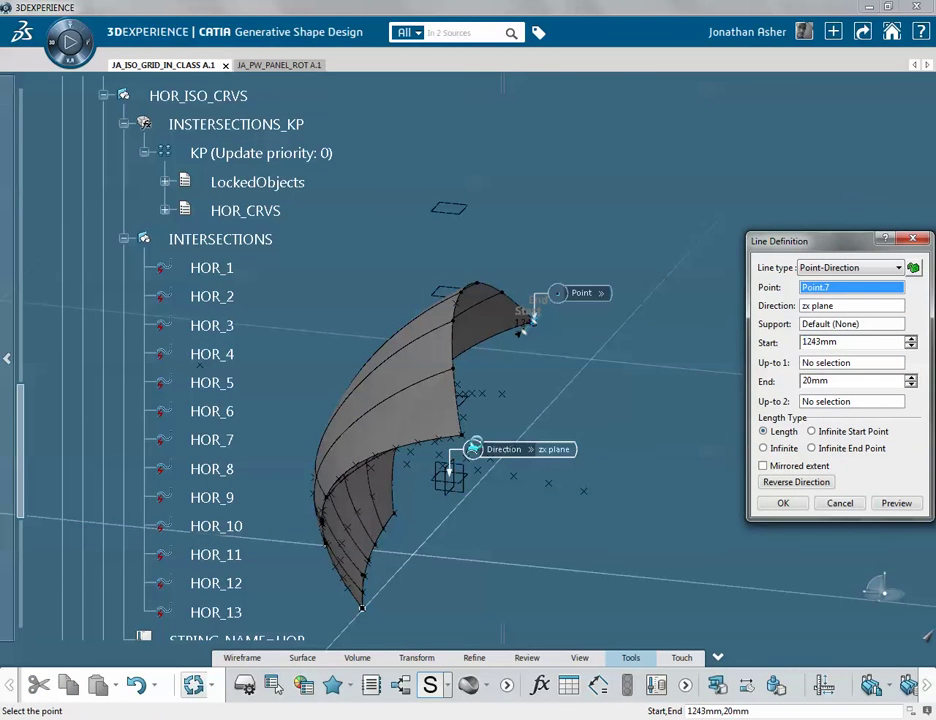
click(462, 413)
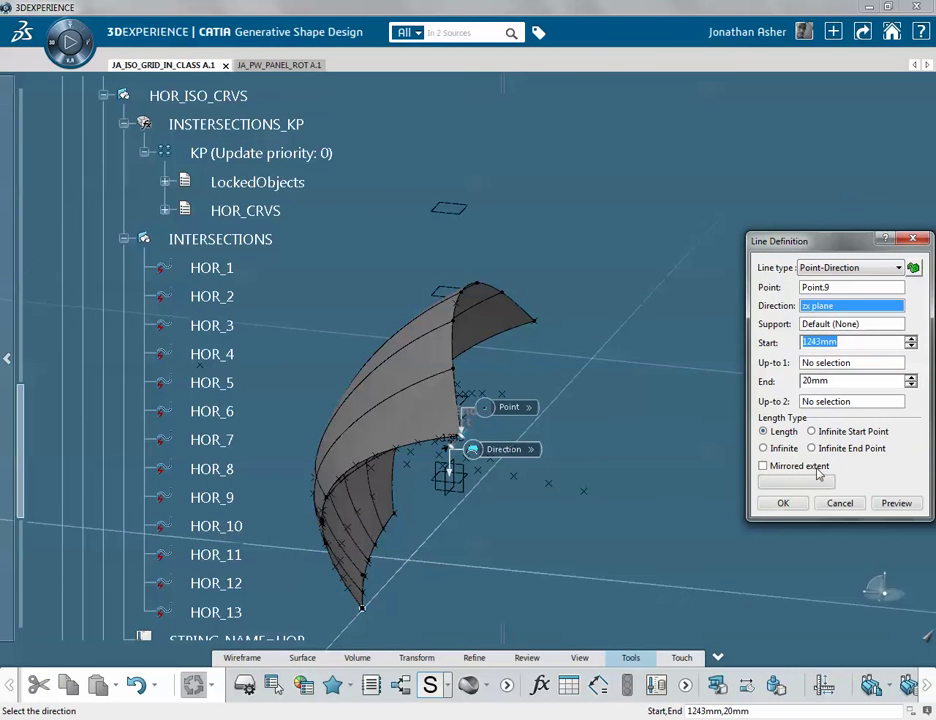
click(802, 484)
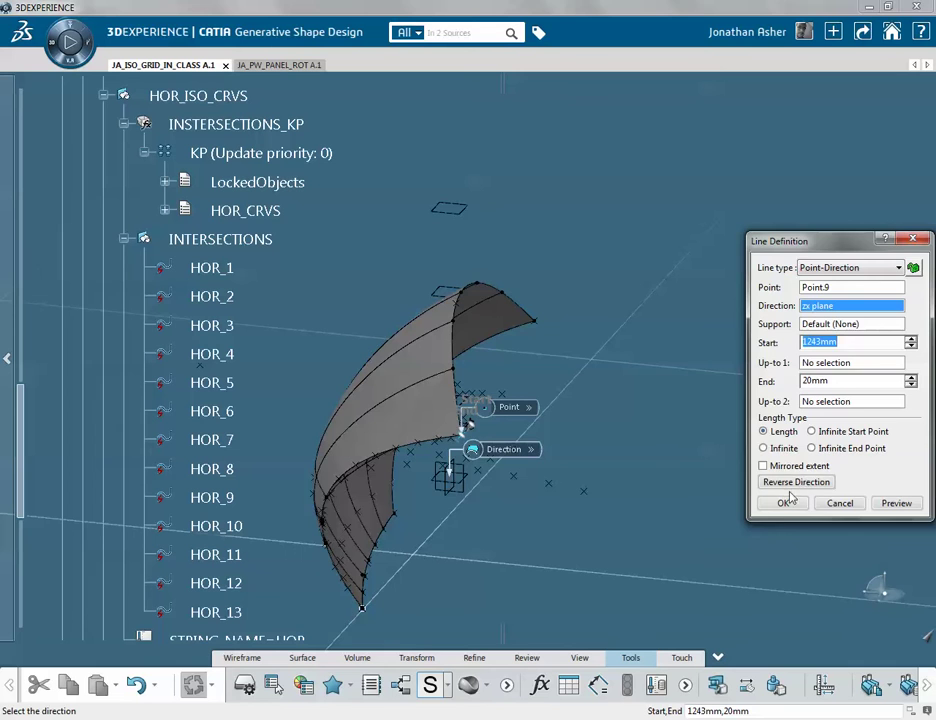
click(786, 503)
Redefine DIR_LINE as a Point-Point line from Point.9 to Point.7, aligning the new geometry with the original orientation
middle_drag(675, 440, 372, 437)
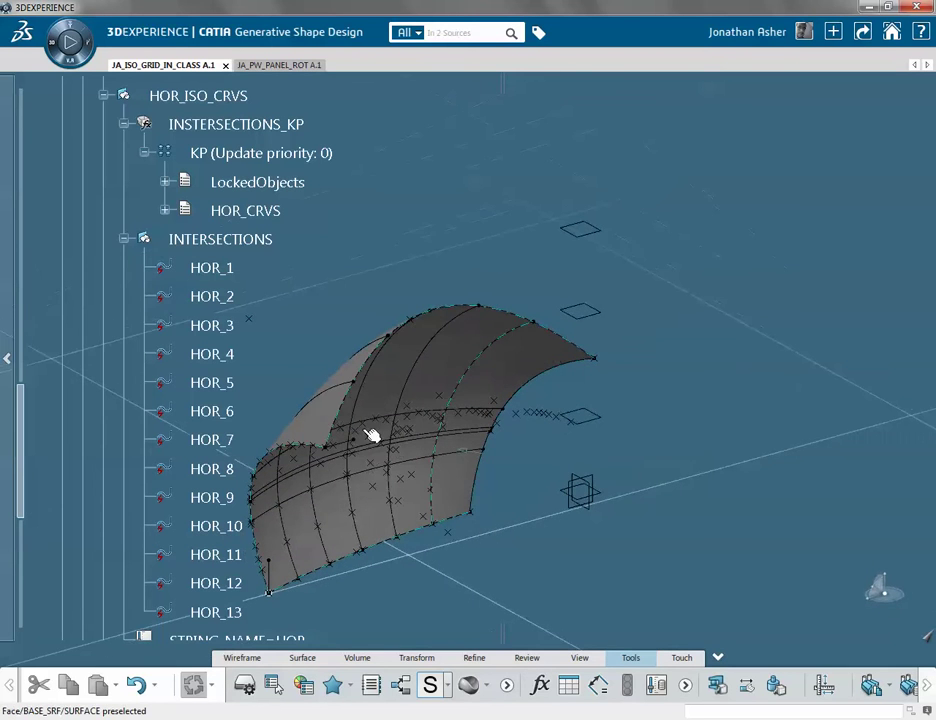
double_click(356, 448)
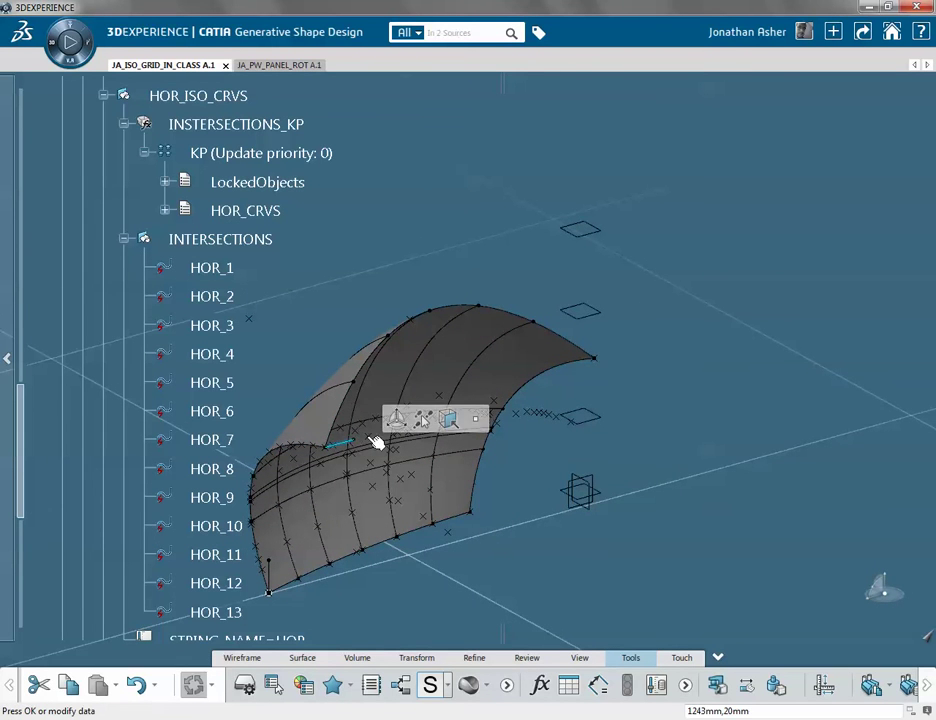
click(843, 303)
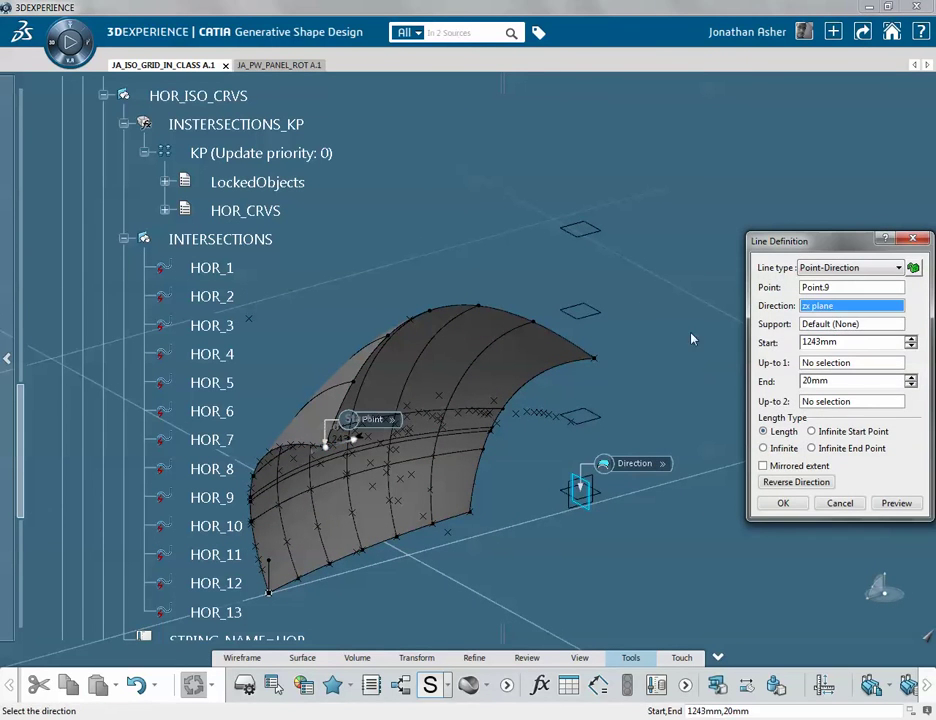
click(604, 367)
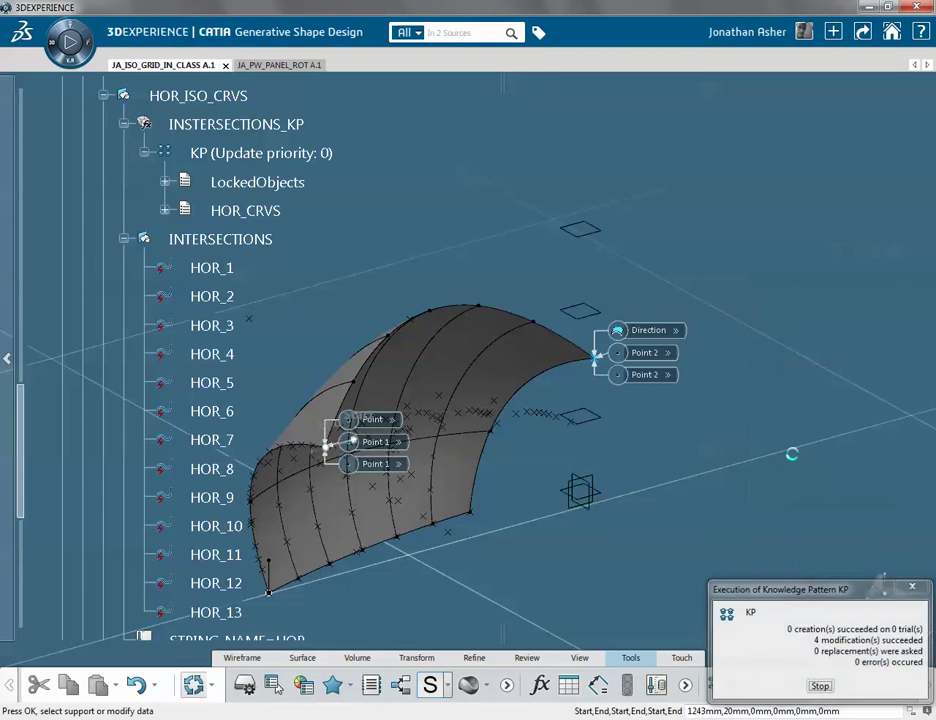
click(800, 491)
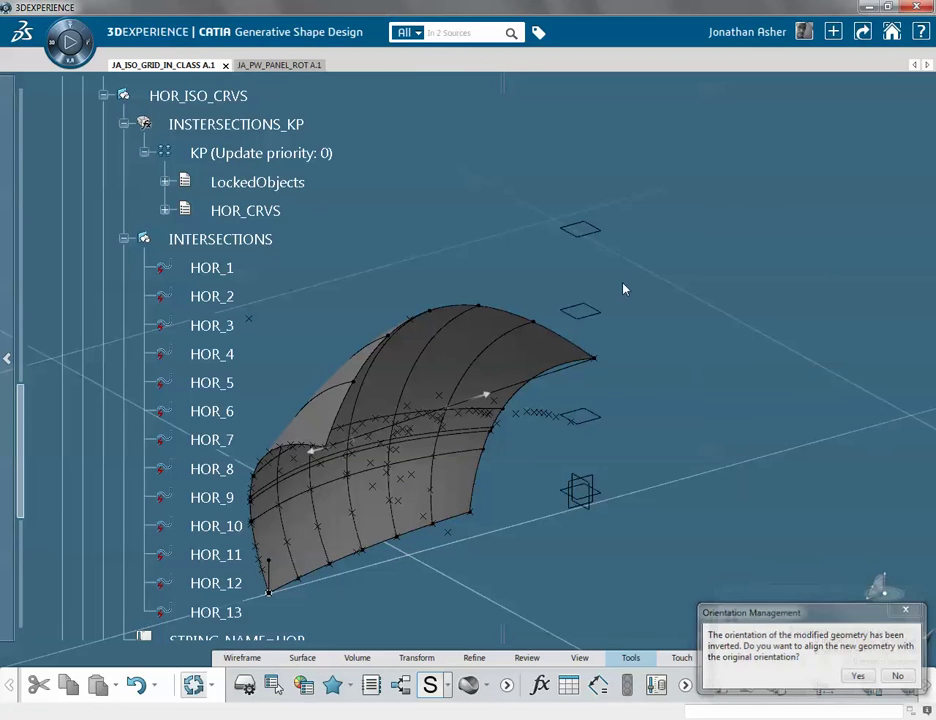
click(859, 676)
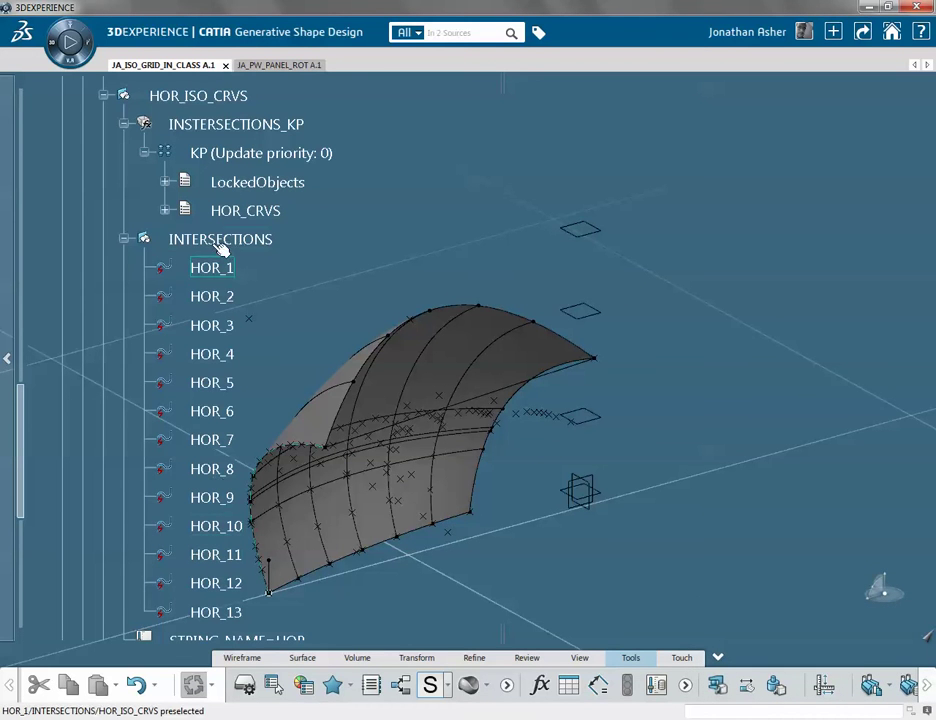
Execute and upgrade the KP of HOR_ISO_CRVS with DIR_LINE running from Point.9 to Point.7
right_click(222, 152)
mouse_move(308, 497)
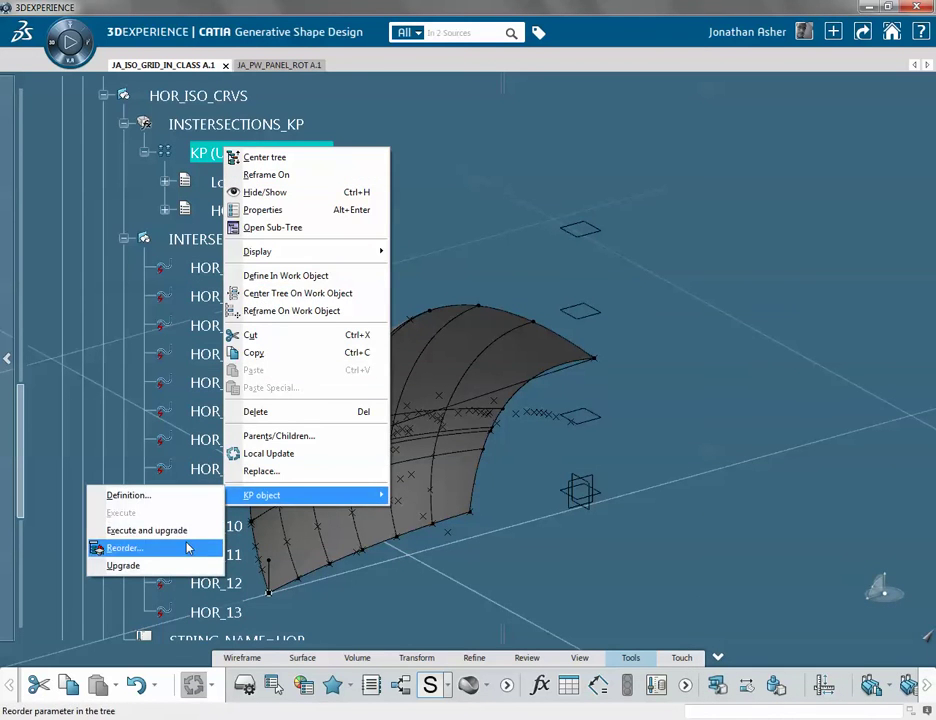
click(146, 530)
Set the end points of DIR_LINE to Point.1 and Point.3 of the SURFACE set, aligning the new geometry with the original orientation
middle_drag(338, 444, 612, 376)
click(610, 340)
double_click(615, 347)
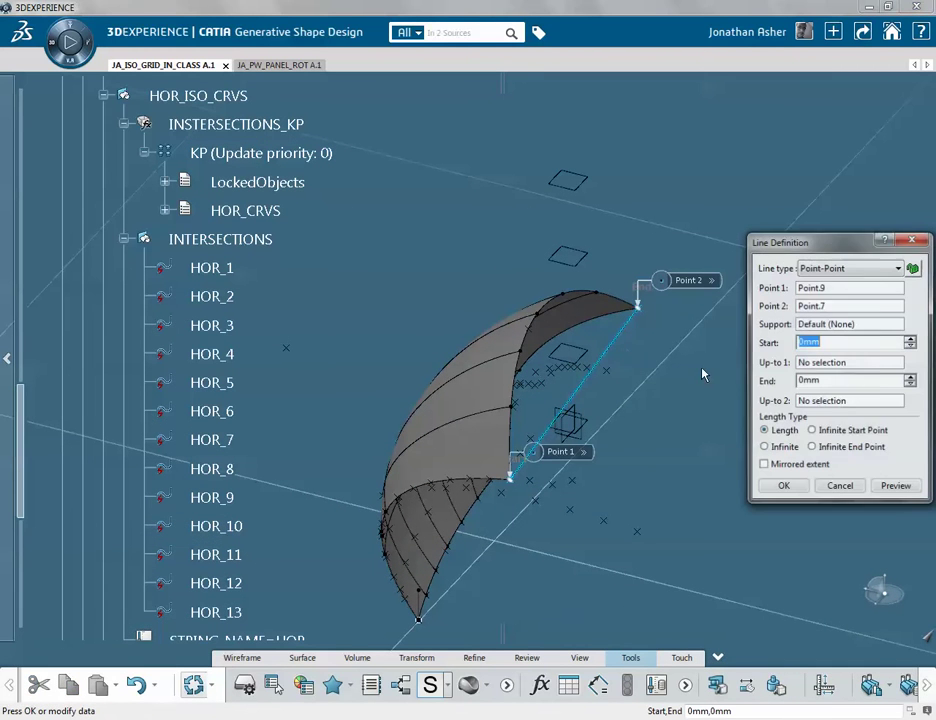
click(804, 292)
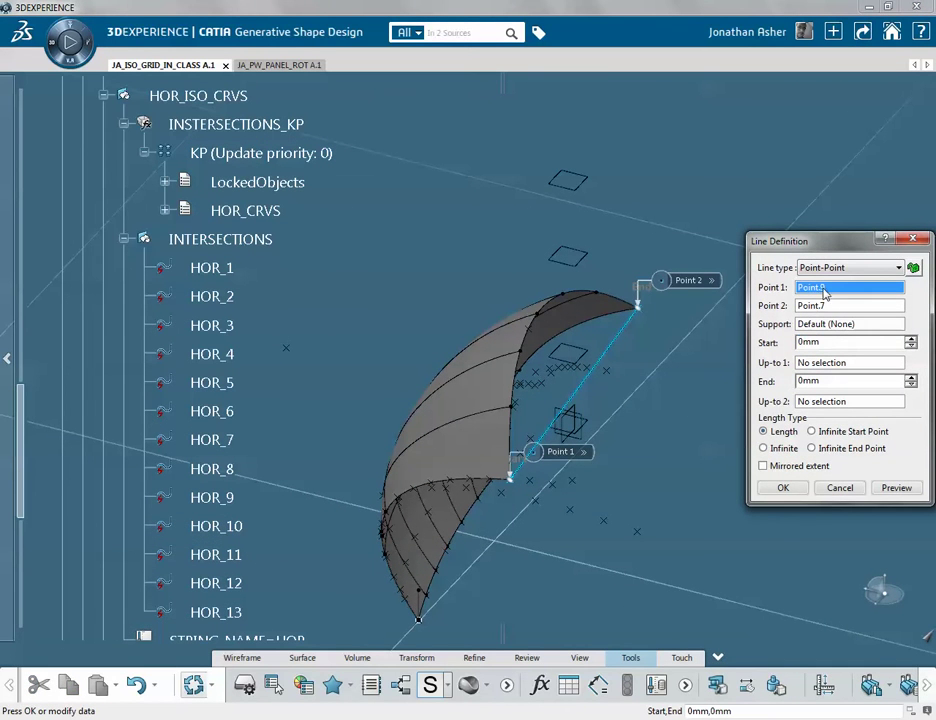
click(422, 620)
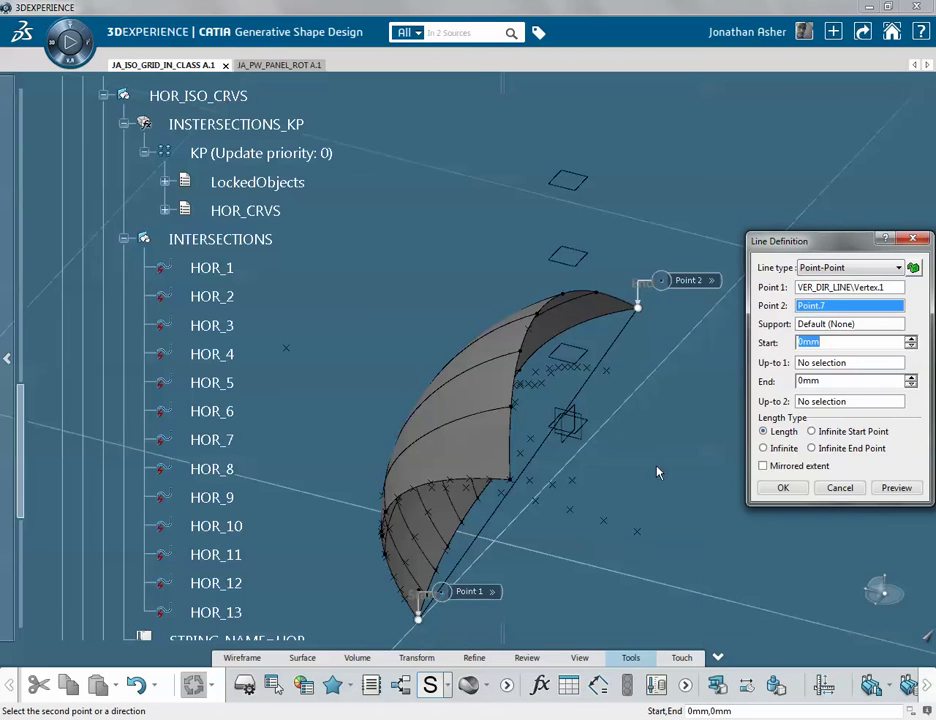
click(824, 288)
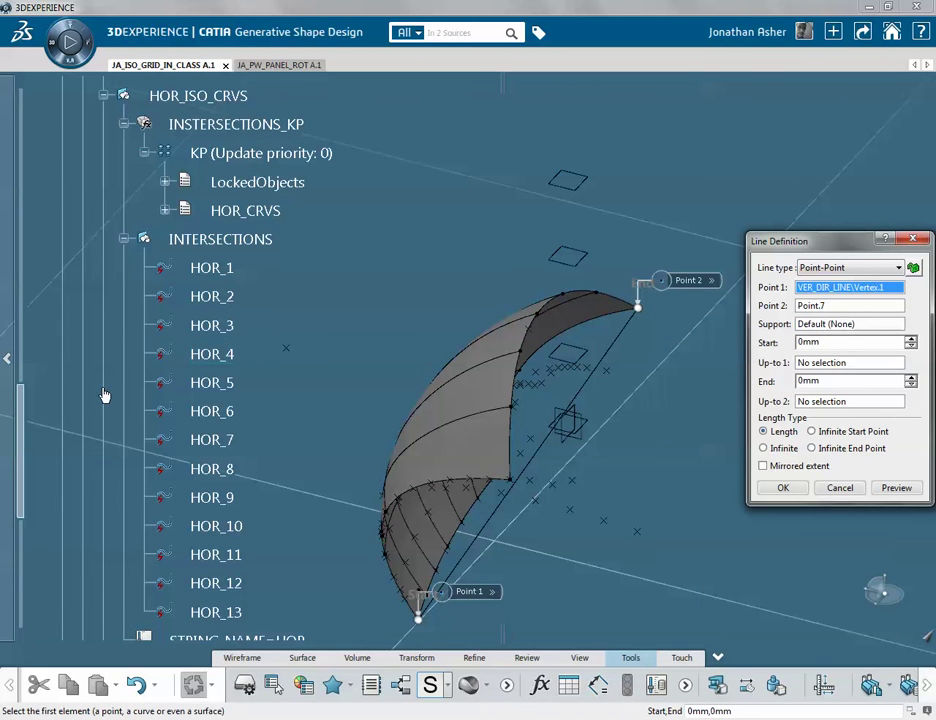
scroll(100, 376, up, 10)
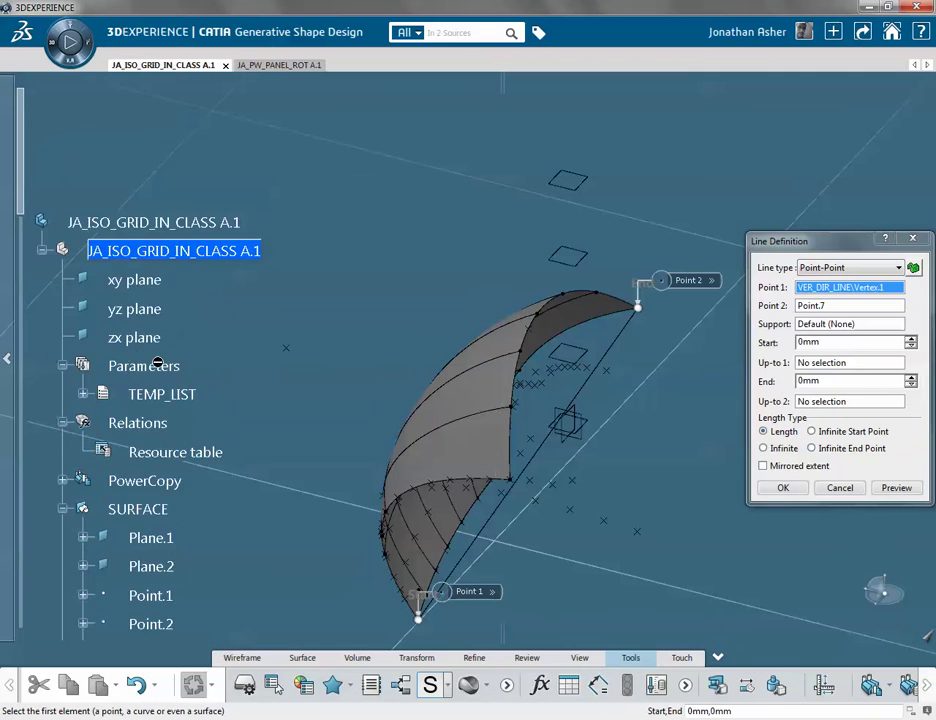
scroll(157, 364, down, 3)
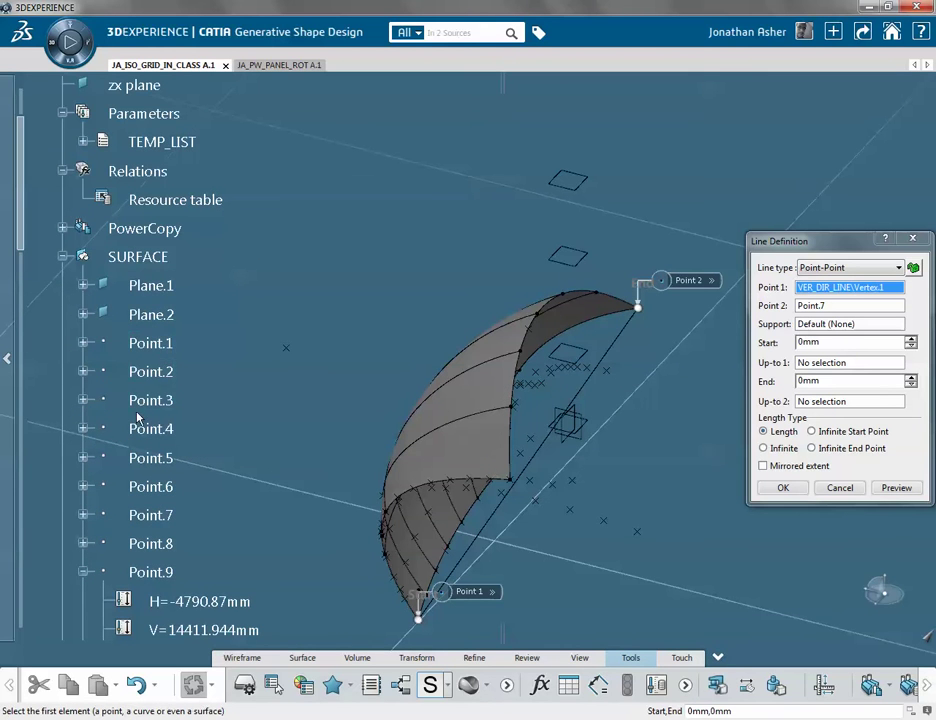
click(143, 343)
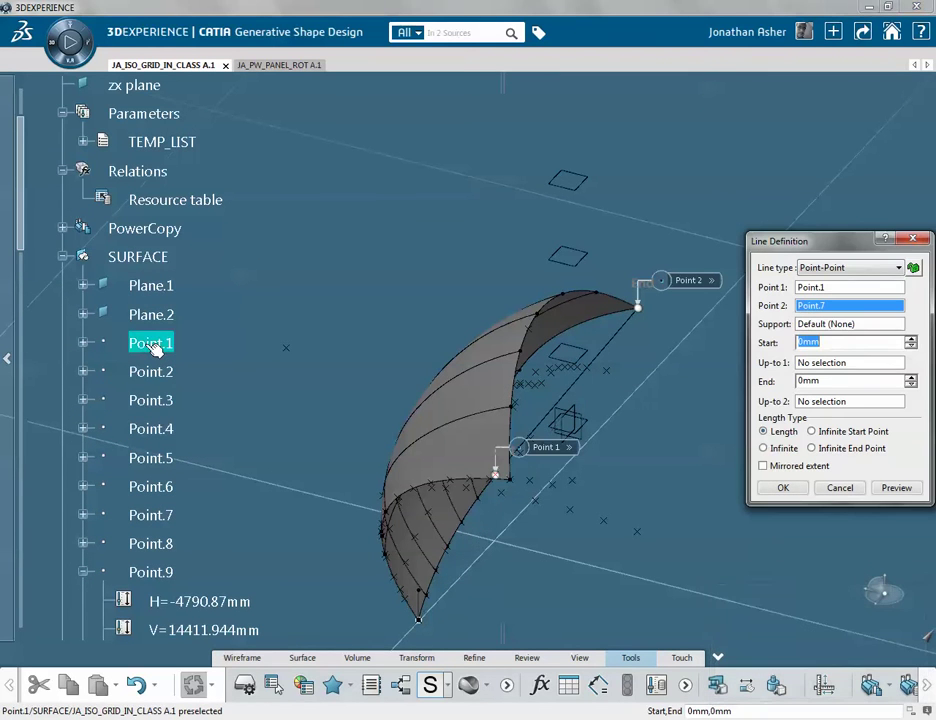
click(155, 400)
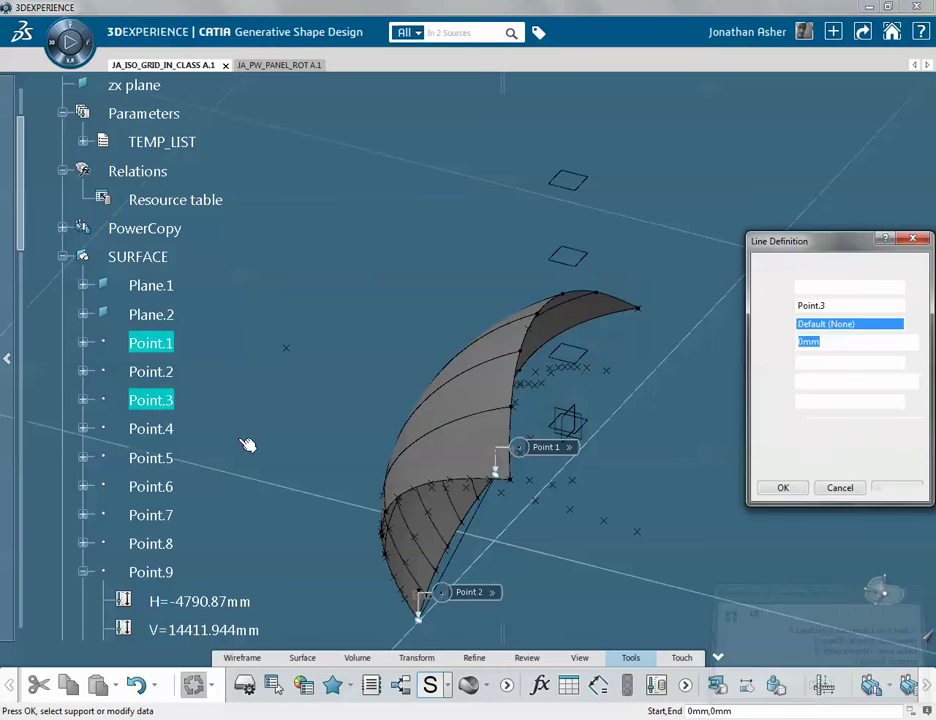
click(787, 488)
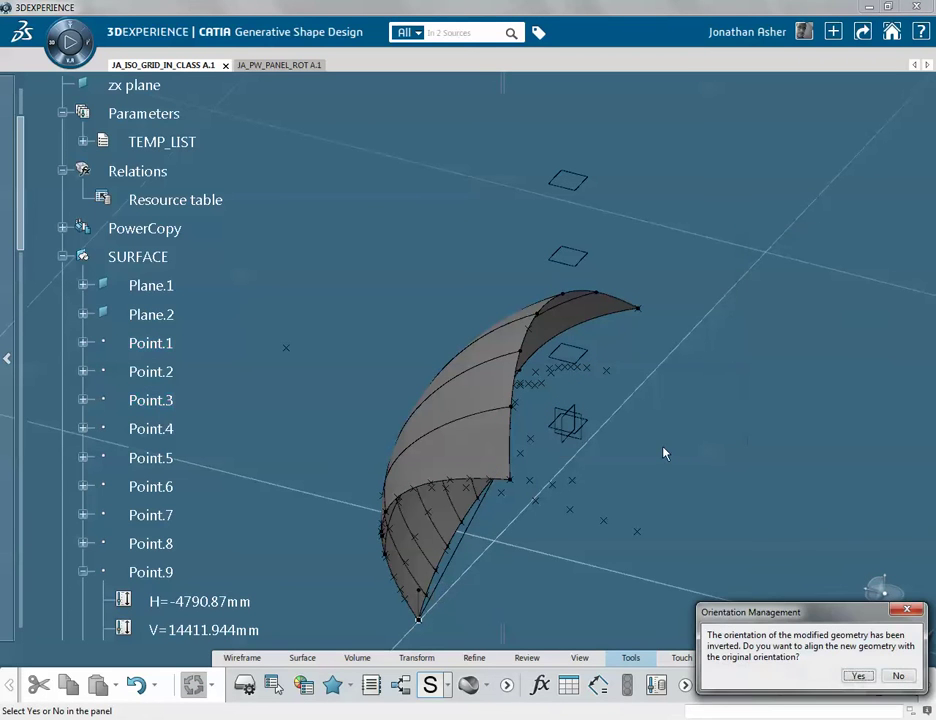
click(860, 676)
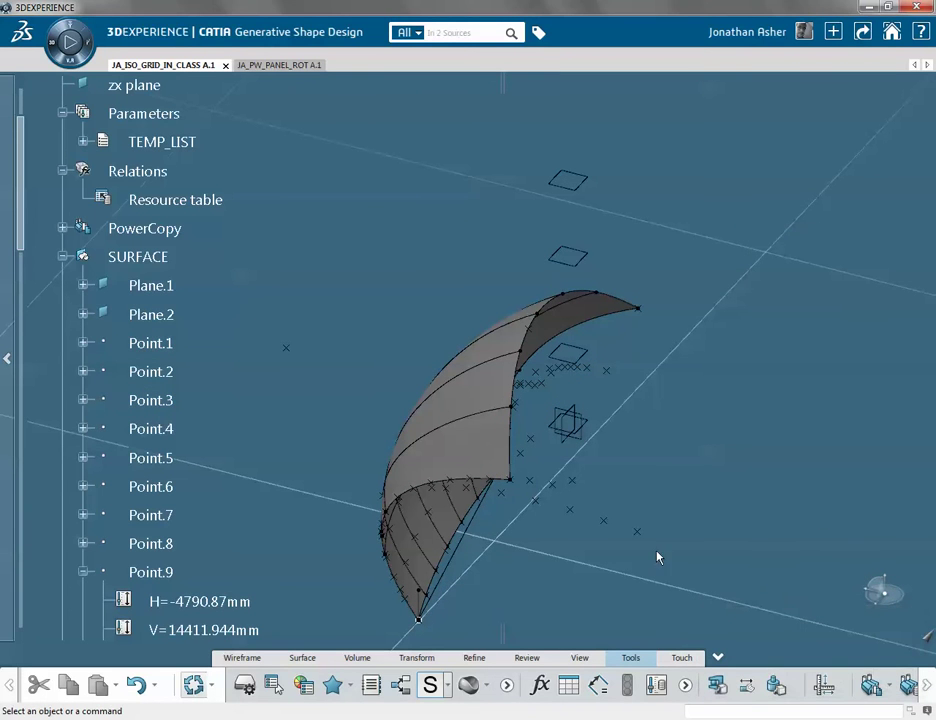
Execute and upgrade the KP of HOR_ISO_CRVS with DIR_LINE running from Point.1 to Point.3
scroll(240, 430, down, 10)
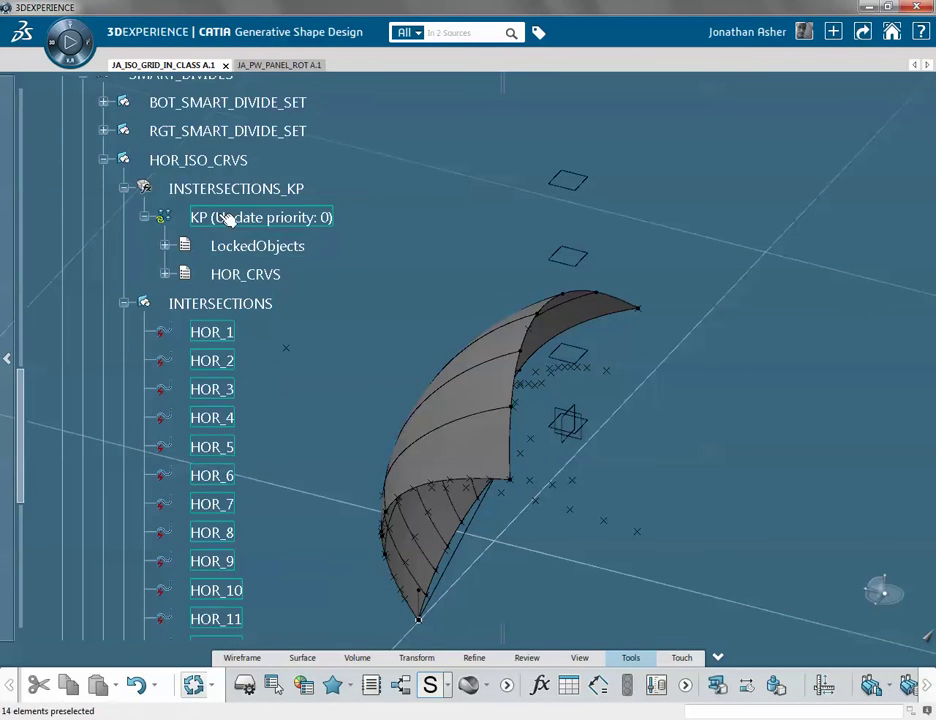
right_click(228, 218)
mouse_move(250, 562)
click(168, 598)
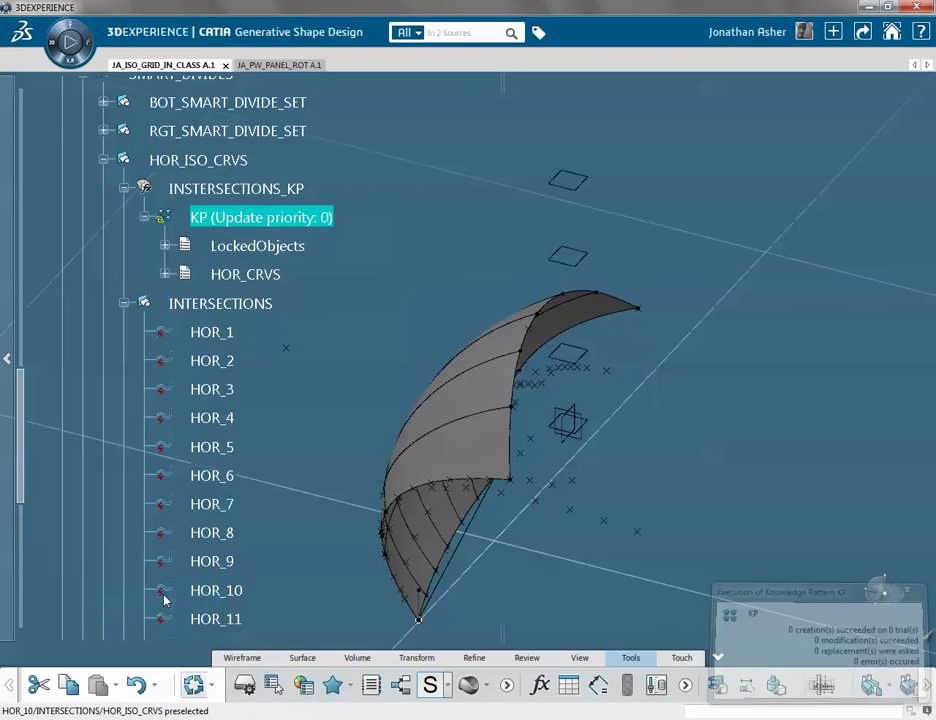
Highlight HOR_1 through HOR_13 together to check where the horizontal intersection curves lie on the surface
click(211, 332)
scroll(222, 410, down, 2)
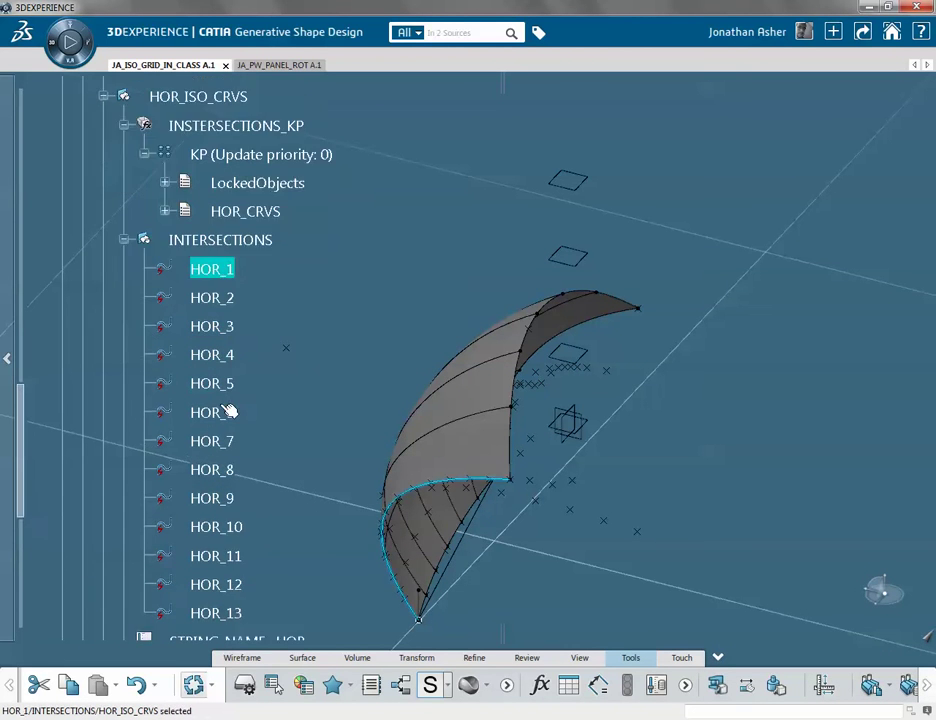
scroll(228, 411, down, 3)
shift+click(221, 425)
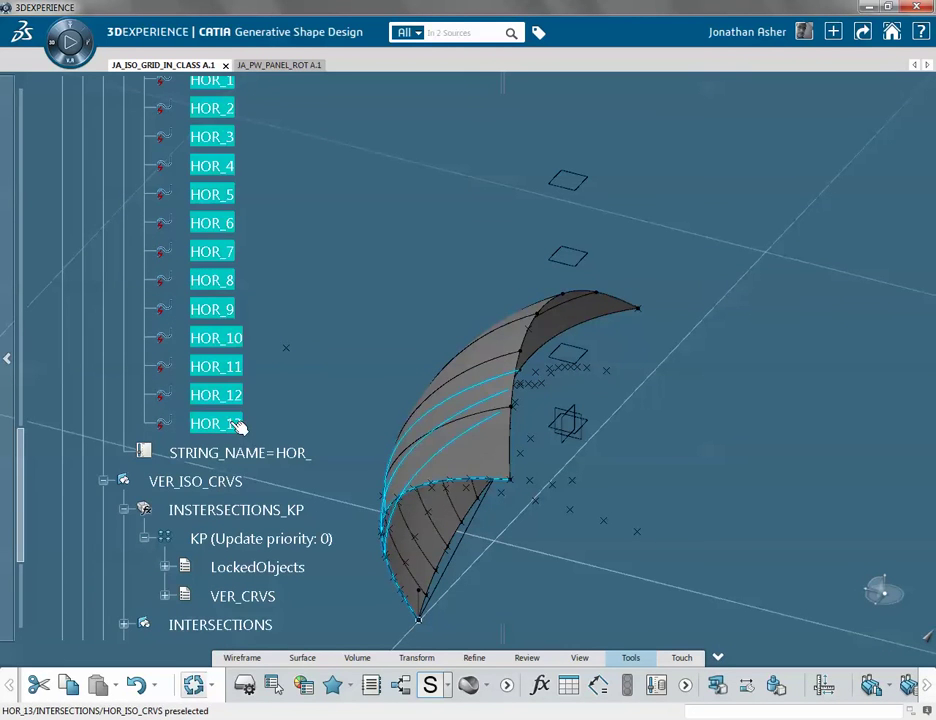
click(249, 428)
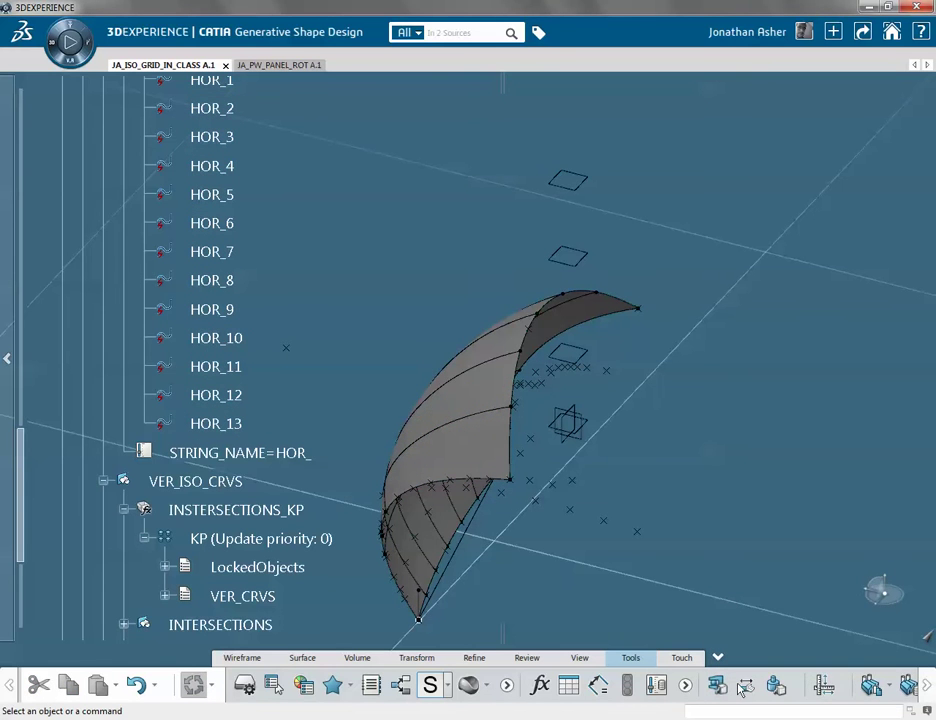
Save the JA_ISO_GRID_IN_CLASS A.1 model and close it
click(815, 715)
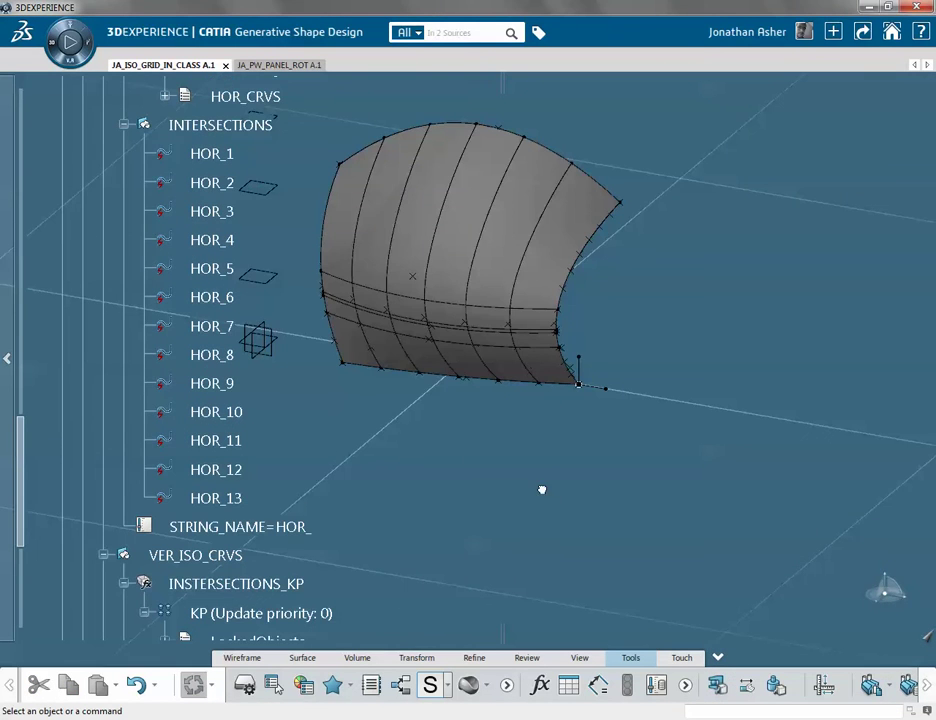
middle_drag(542, 489, 516, 466)
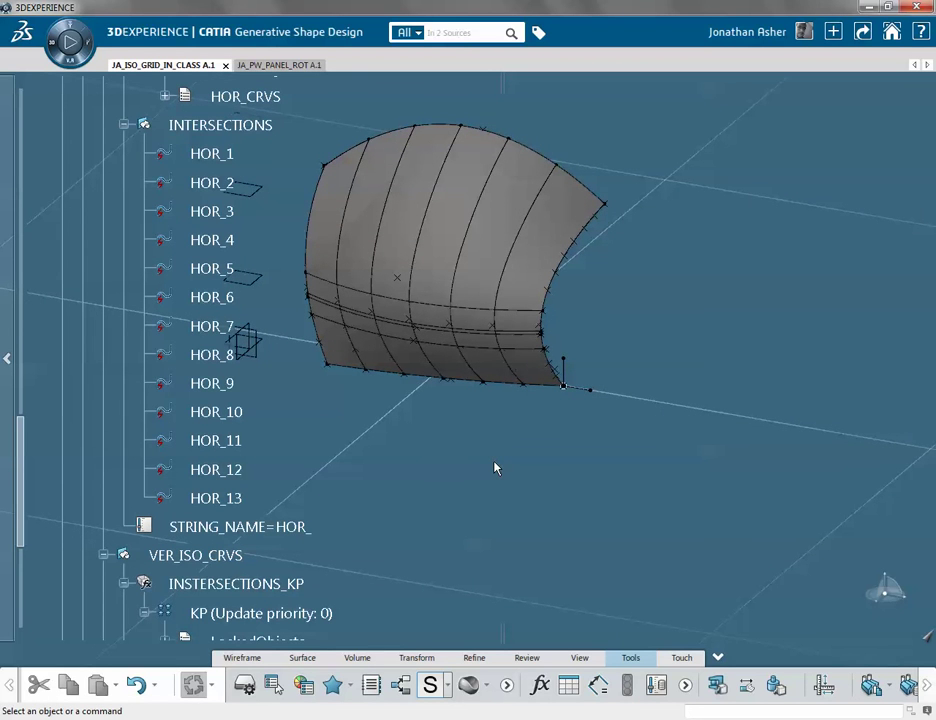
key(ctrl+s)
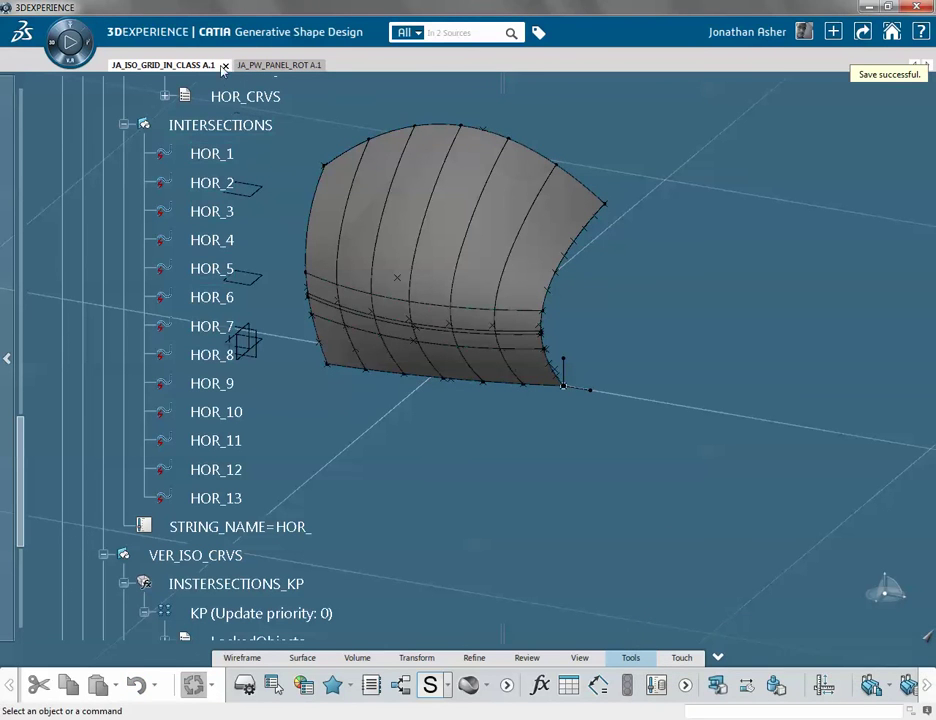
click(226, 65)
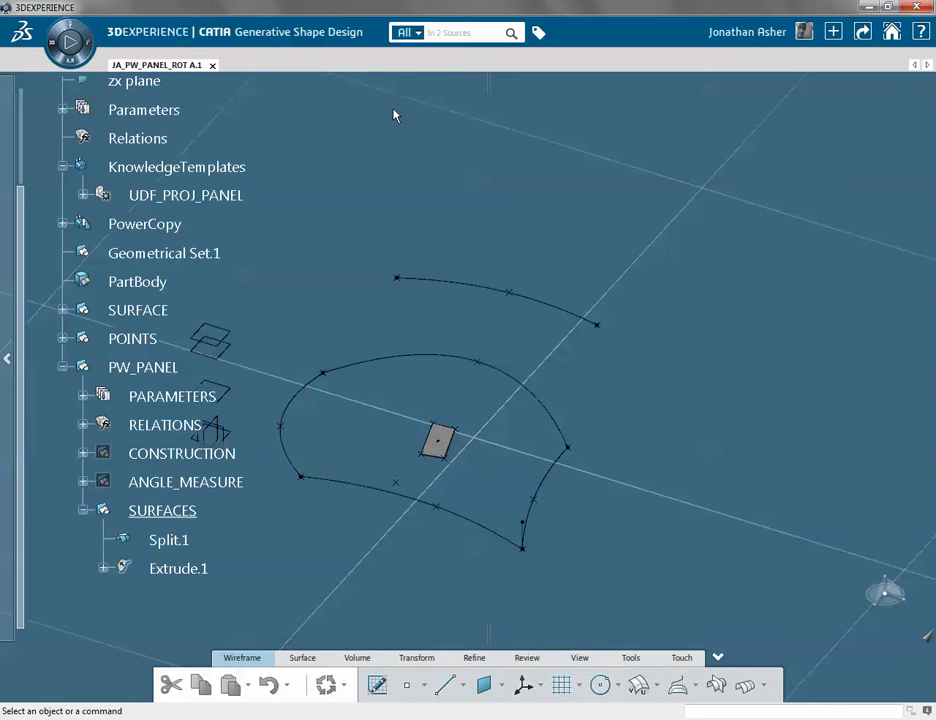
Search the database for ISO and open the physical product JA_ISO_GRID_IN_CLASS A.1
click(456, 33)
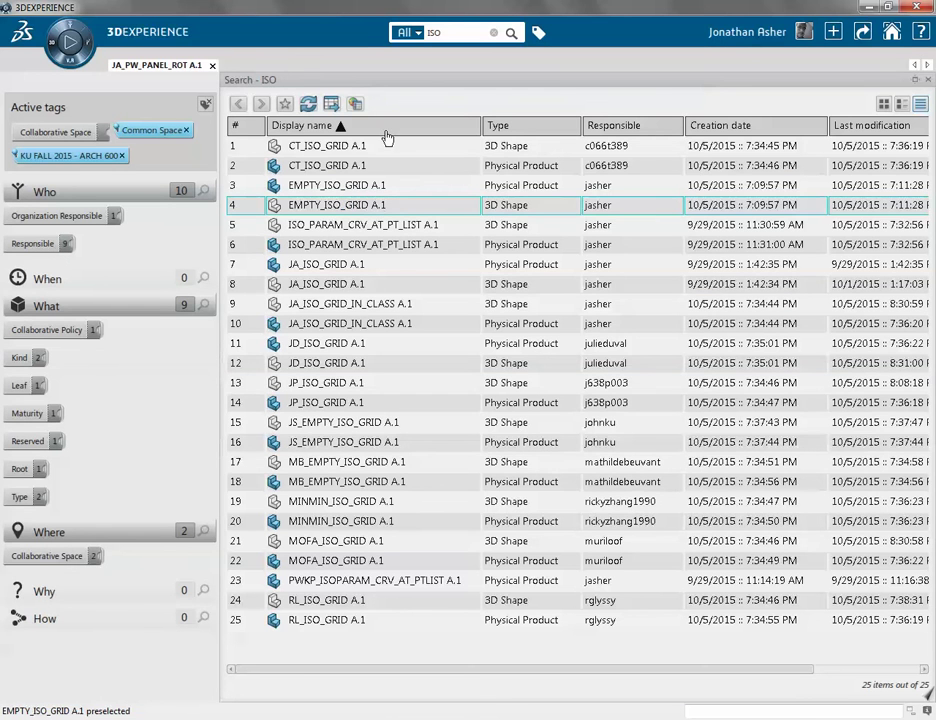
right_click(341, 327)
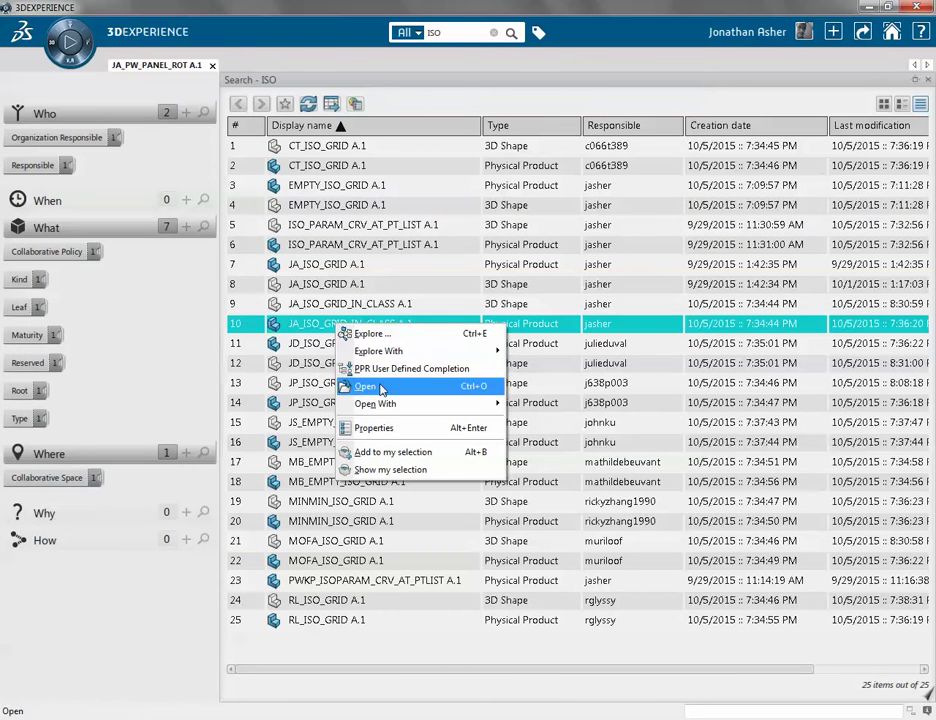
click(366, 387)
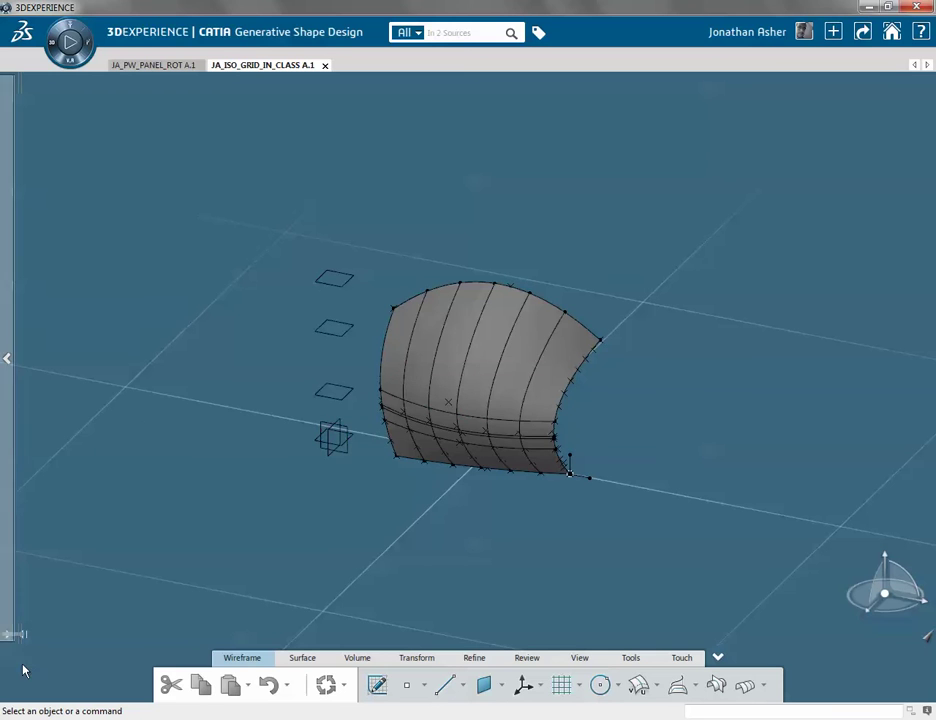
Execute and upgrade the KP under INSTERSECTIONS_KP in the HOR_ISO_CRVS set of SMART_DIVIDES
click(20, 632)
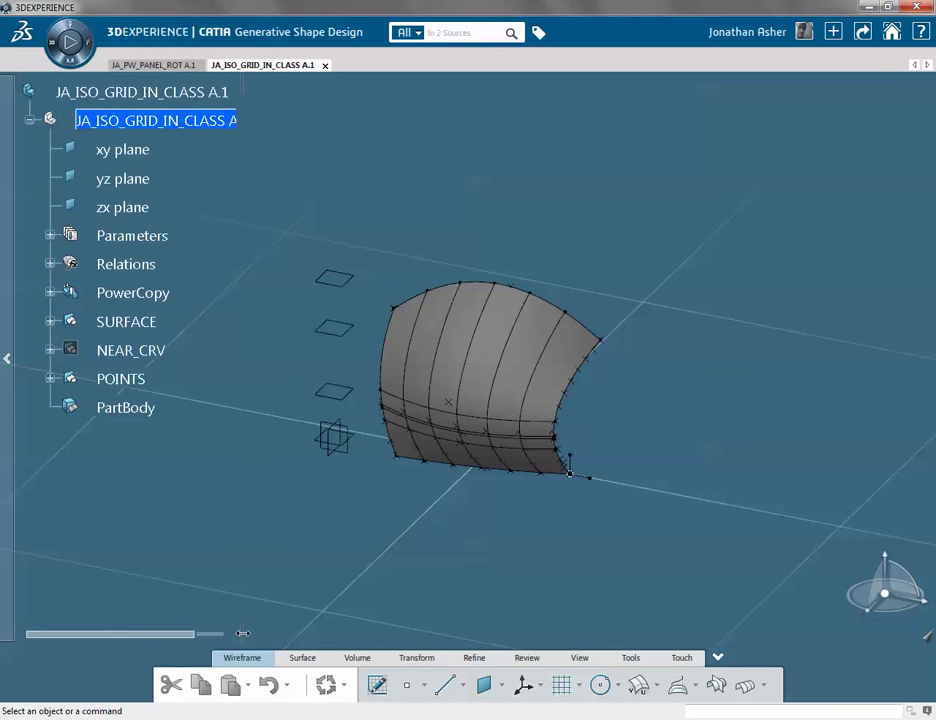
click(50, 378)
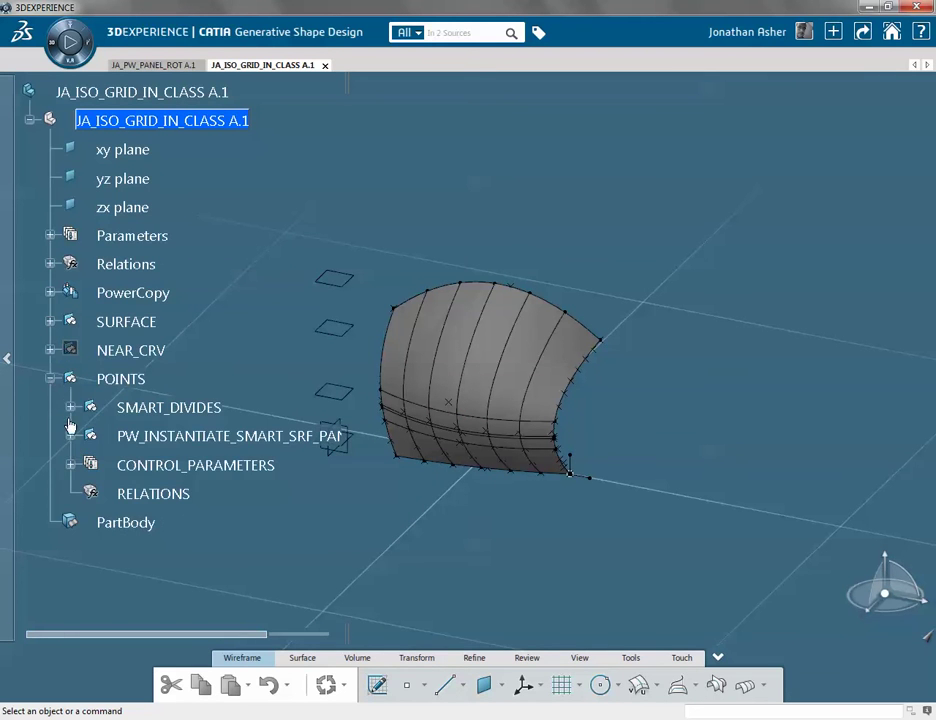
click(63, 407)
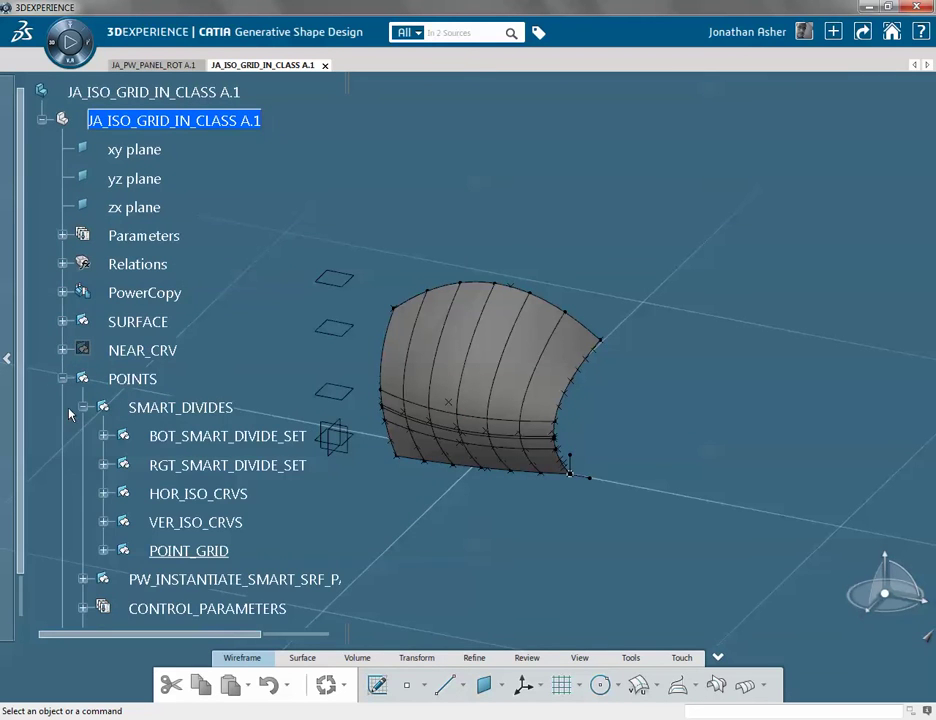
click(104, 494)
click(128, 522)
click(260, 552)
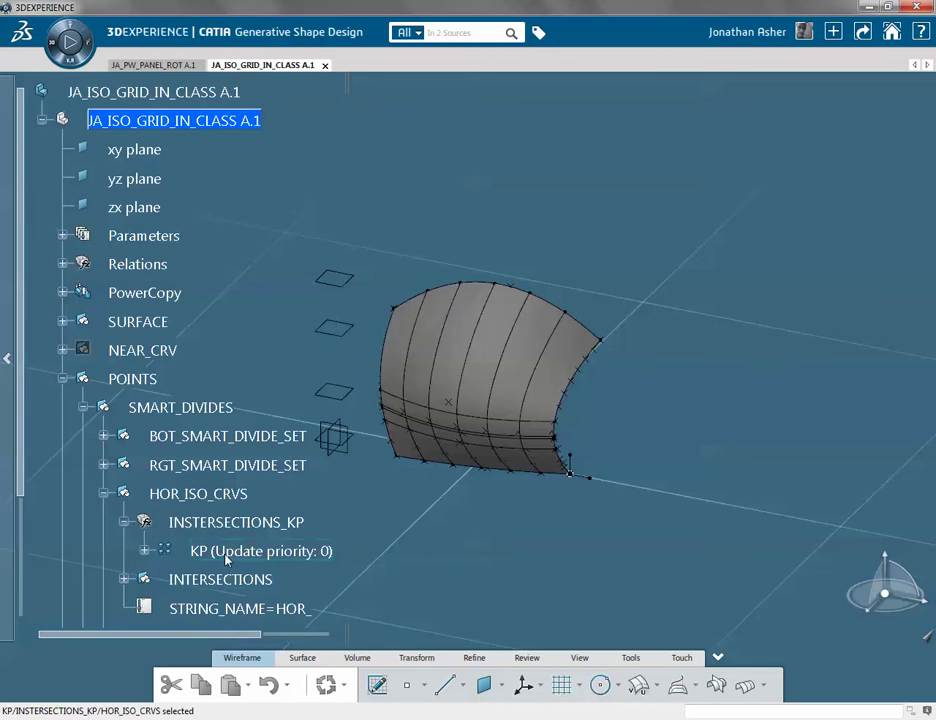
right_click(260, 552)
mouse_move(330, 542)
click(188, 579)
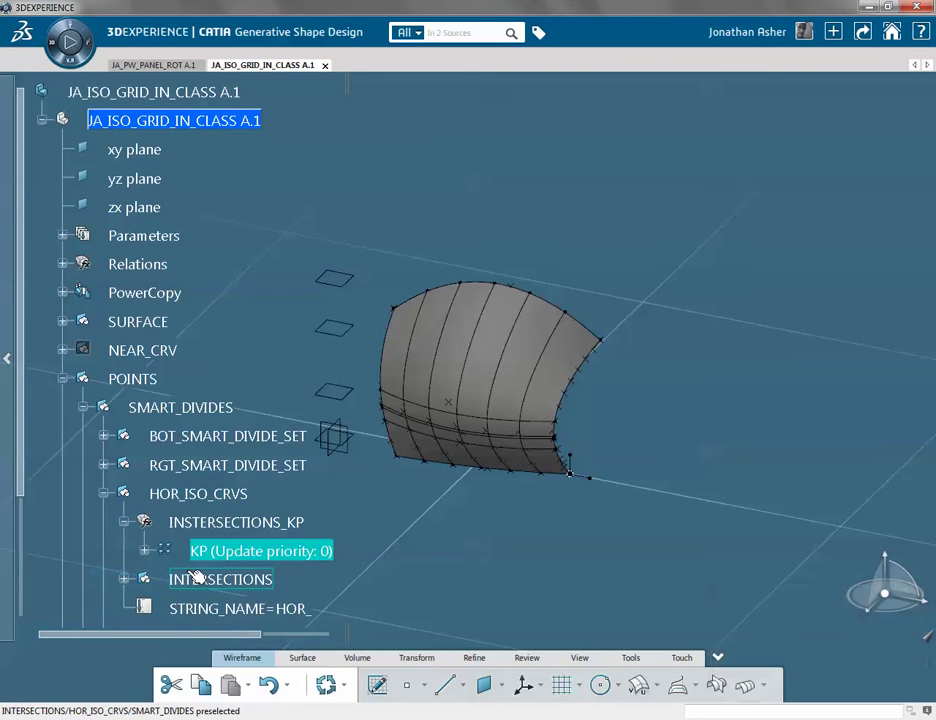
Highlight HOR_1 through HOR_13 in the INTERSECTIONS set to check where the horizontal curves lie on the surface
scroll(130, 390, down, 3)
click(126, 390)
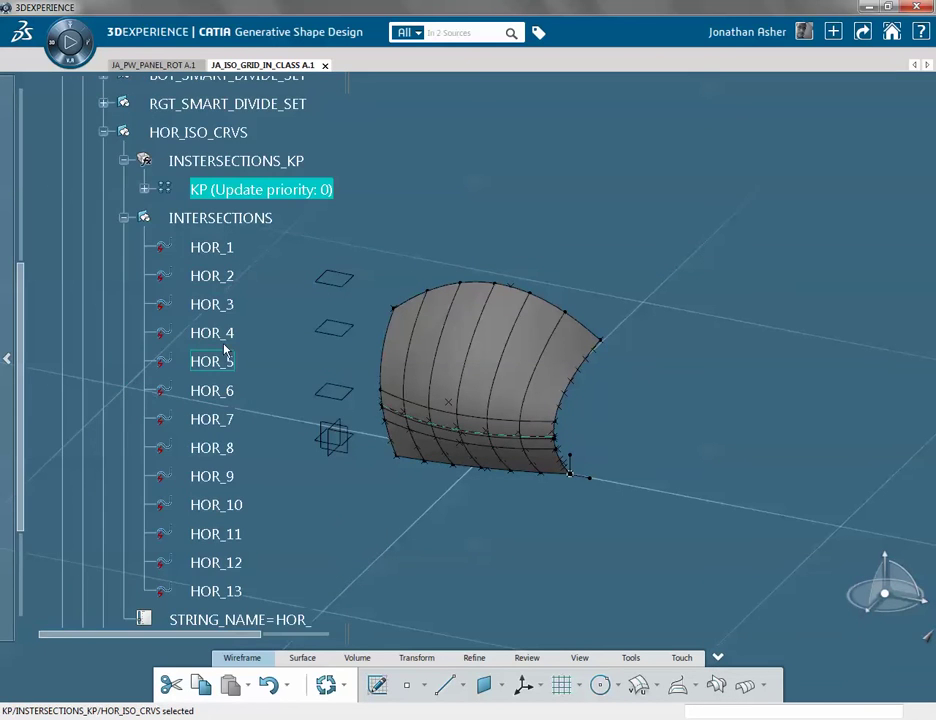
click(222, 247)
shift+click(240, 590)
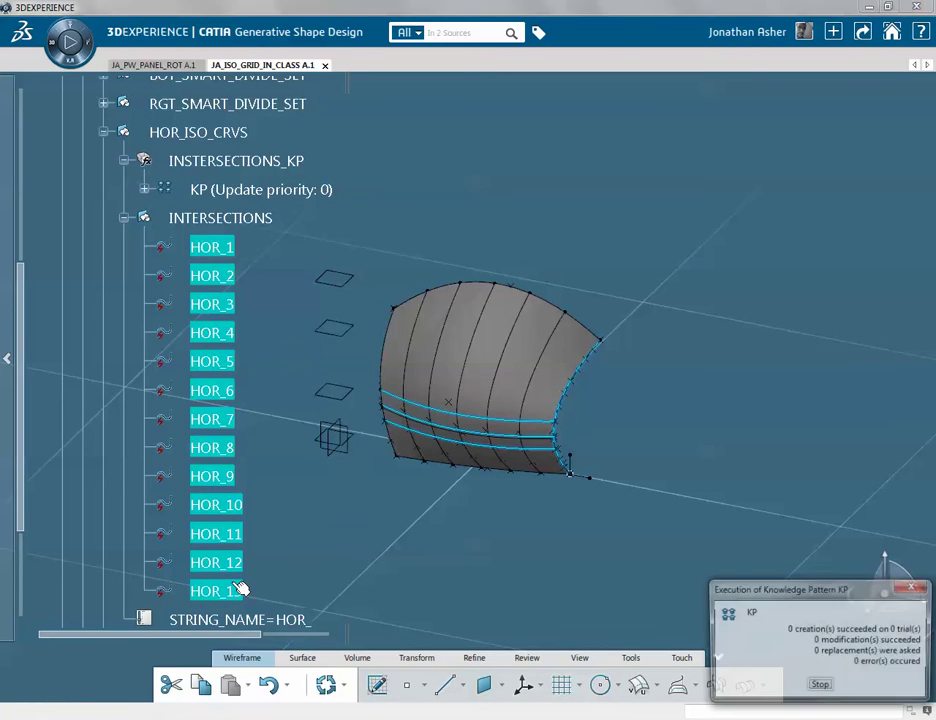
Edit the inputs of HOR_ISO_CRVS and reverse the direction of the Inverse.5 line input
right_click(192, 132)
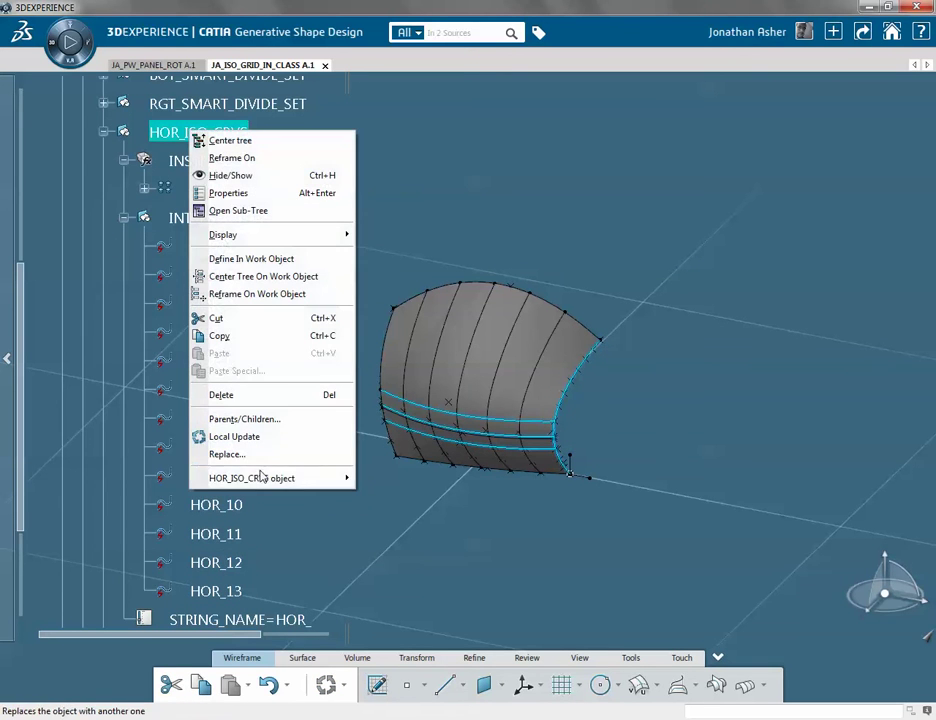
mouse_move(257, 478)
click(127, 483)
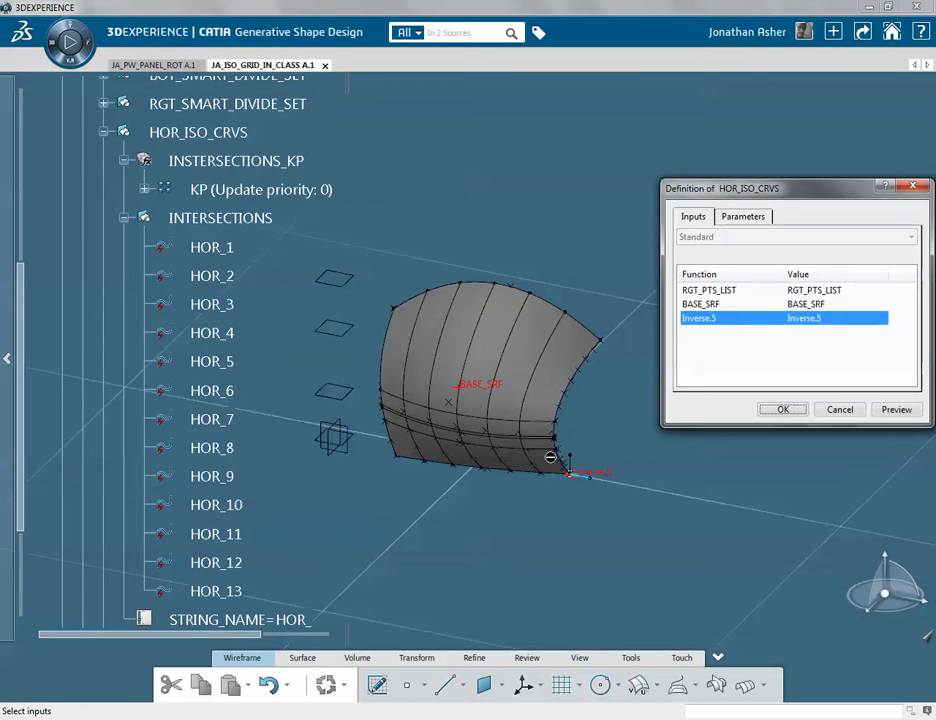
click(810, 305)
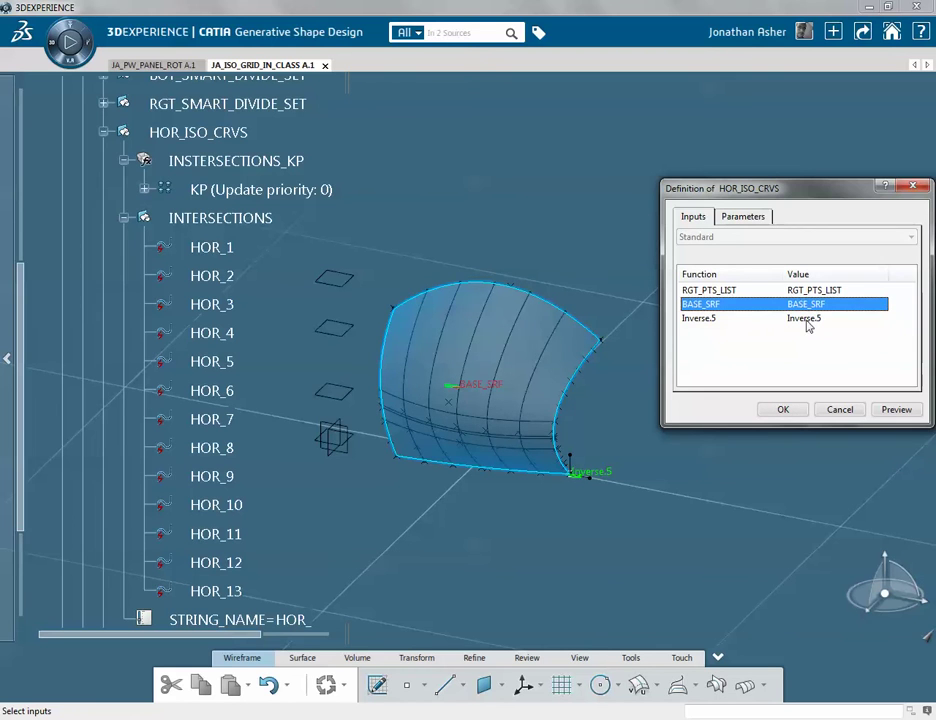
click(810, 319)
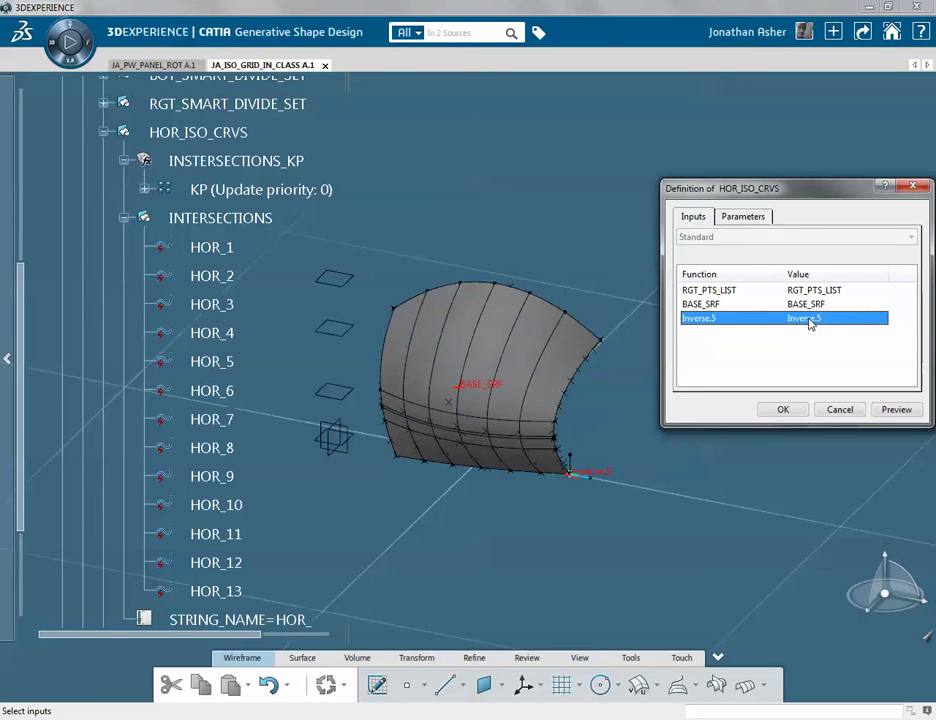
click(575, 476)
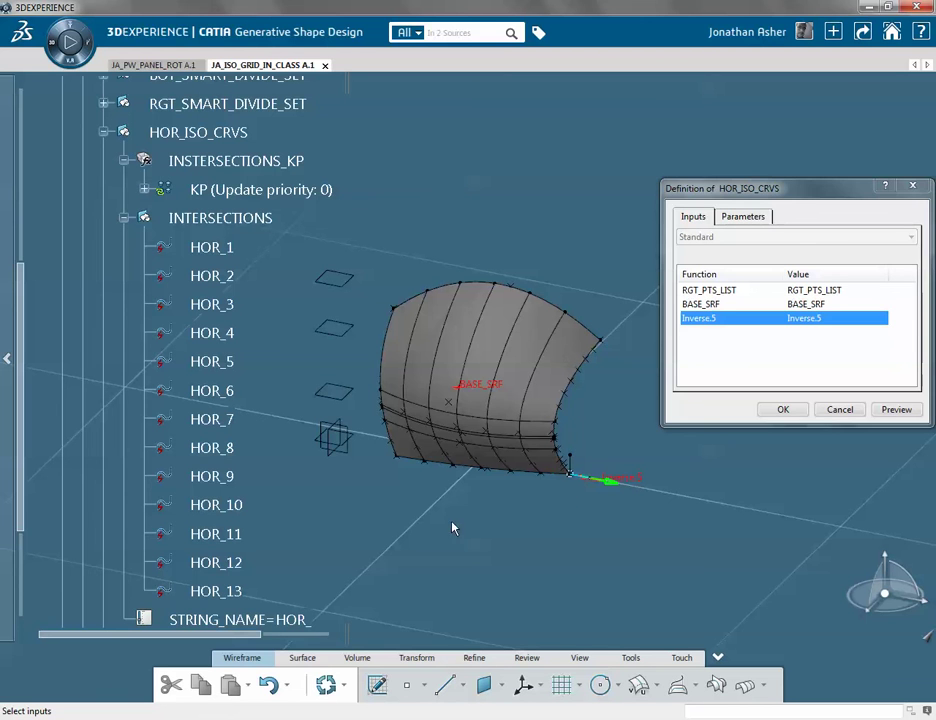
click(779, 409)
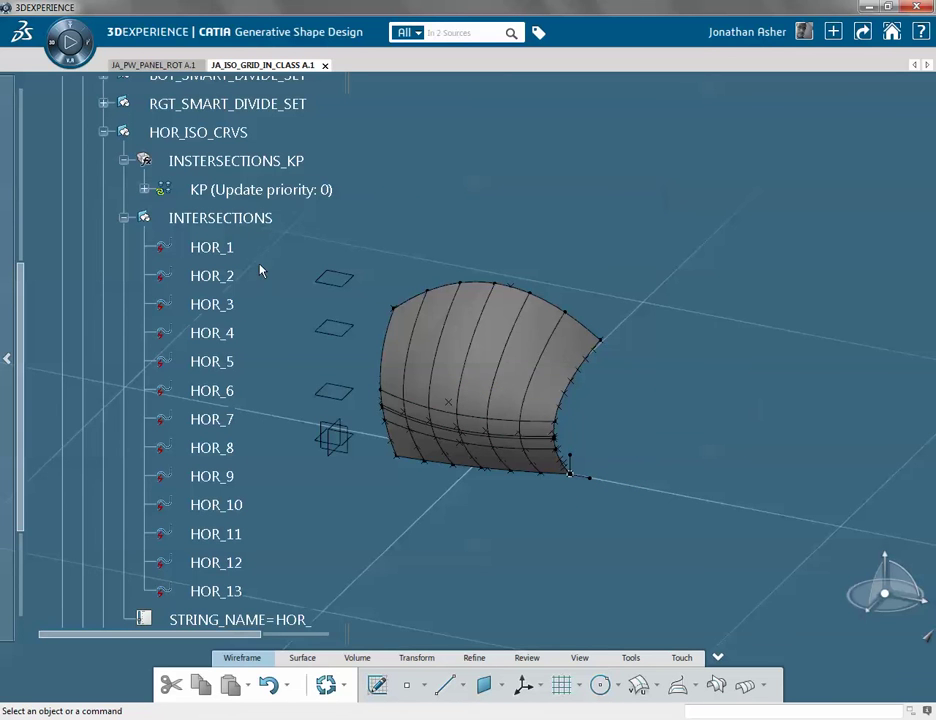
Execute and upgrade the KP of HOR_ISO_CRVS with the reversed Inverse.5 direction, and inspect the horizontal curves from another angle
right_click(192, 189)
mouse_move(275, 539)
click(137, 573)
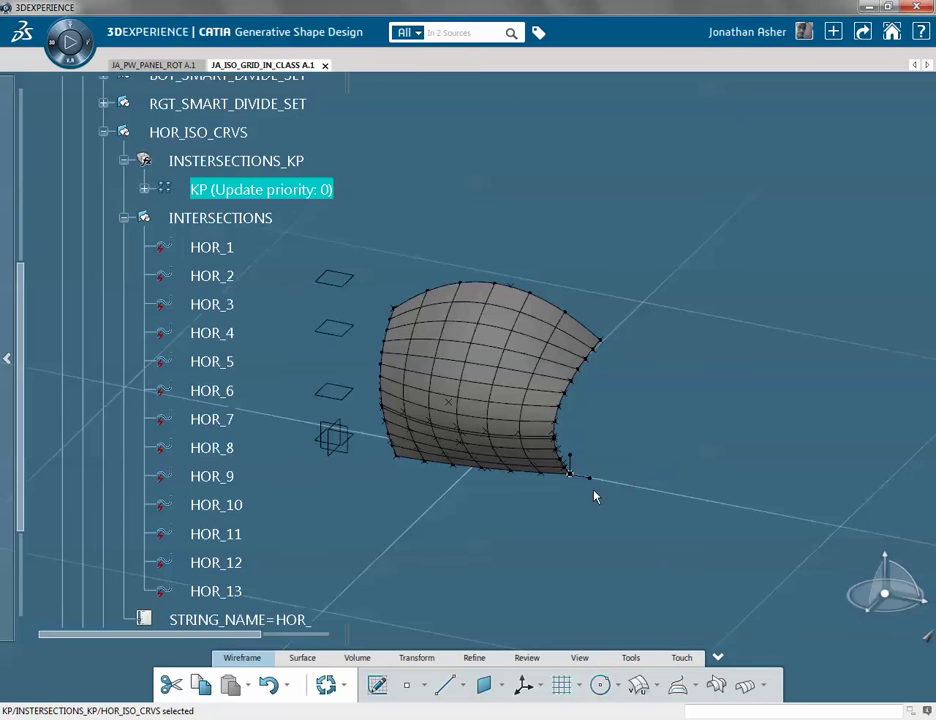
middle_drag(594, 497, 351, 509)
click(802, 719)
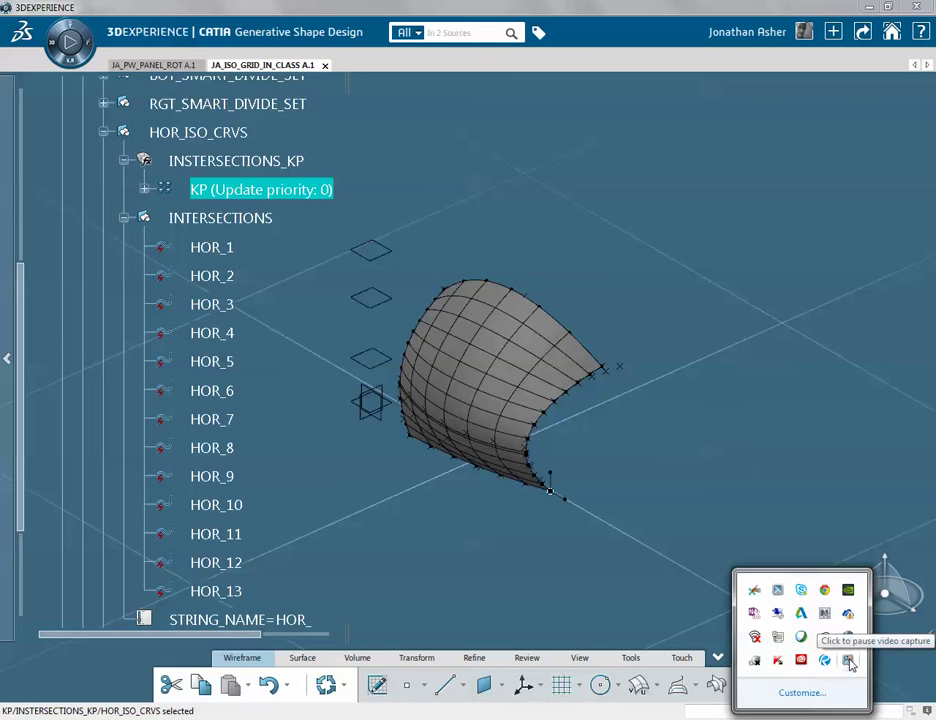
Execute the KP under INSTERSECTIONS_KP in POINT_GRID to regenerate the grid points on the surface
click(124, 217)
click(124, 217)
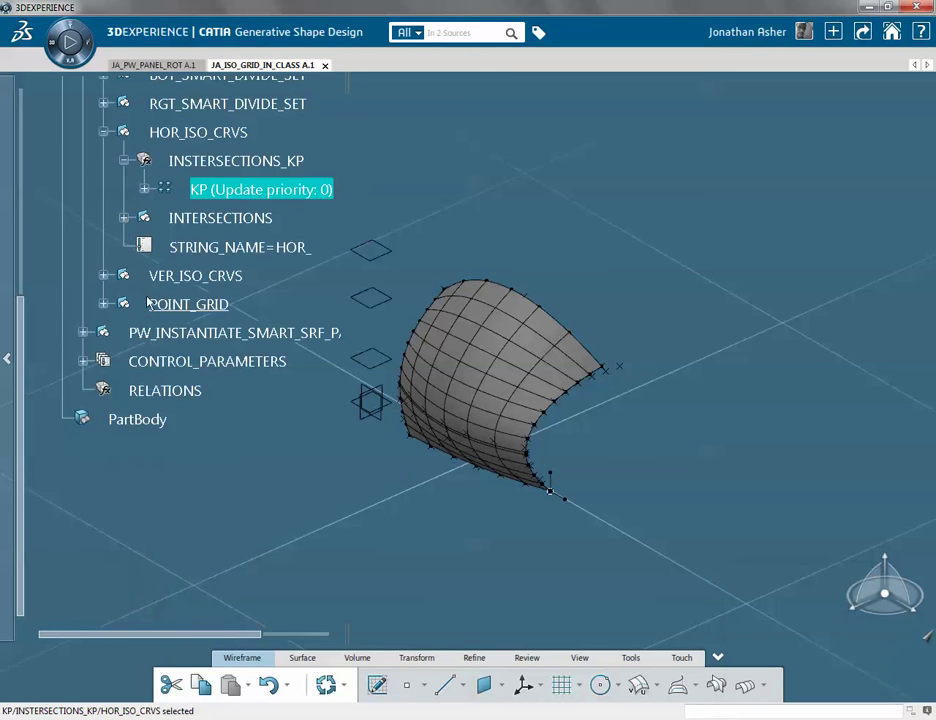
click(103, 305)
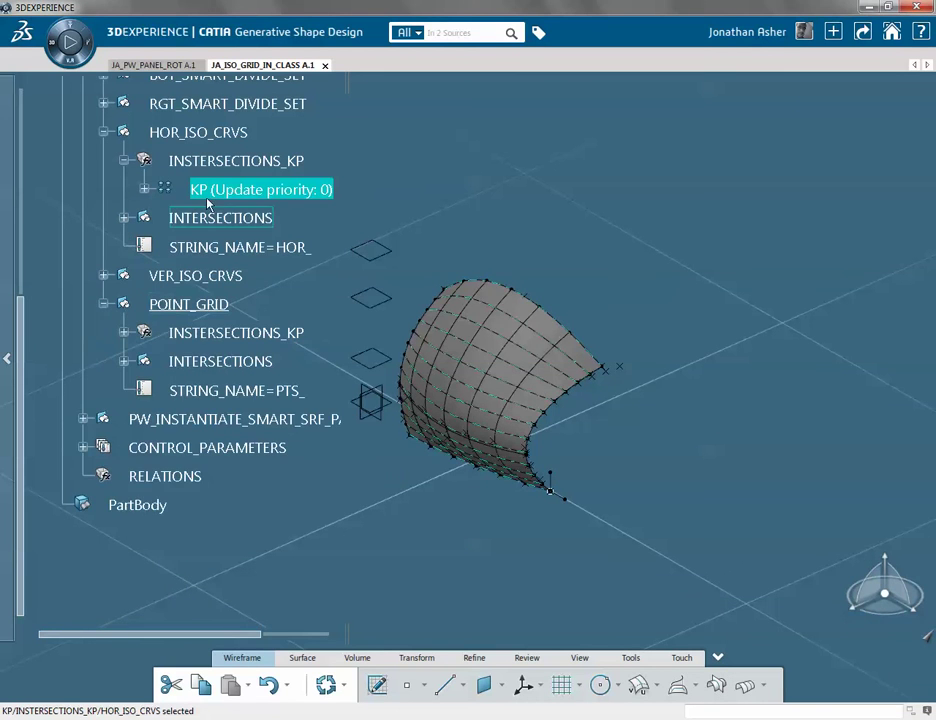
click(205, 132)
click(124, 332)
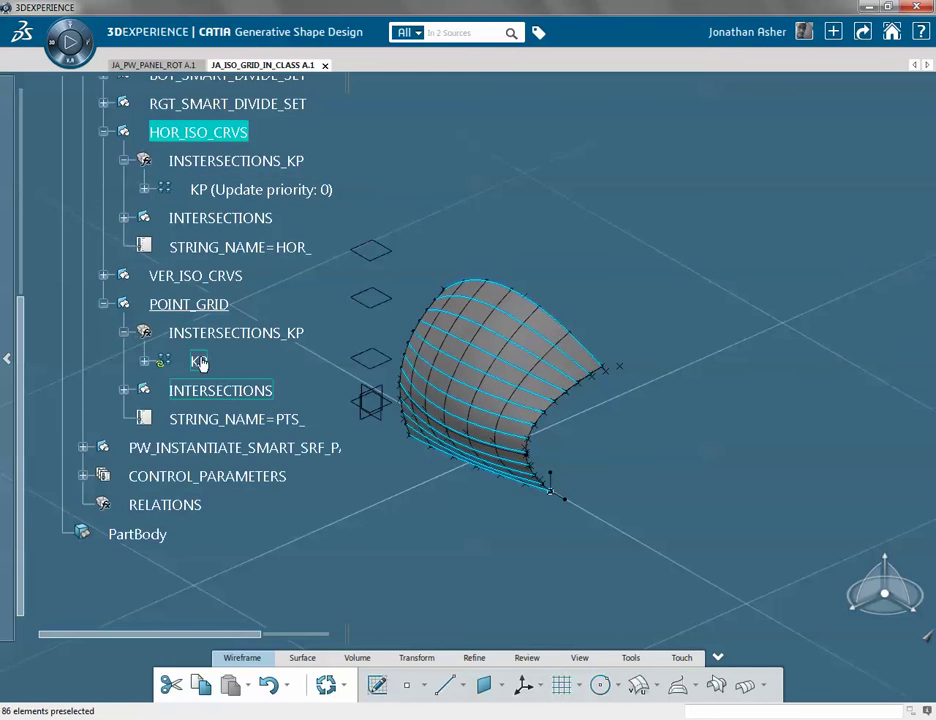
right_click(197, 361)
mouse_move(253, 358)
click(150, 371)
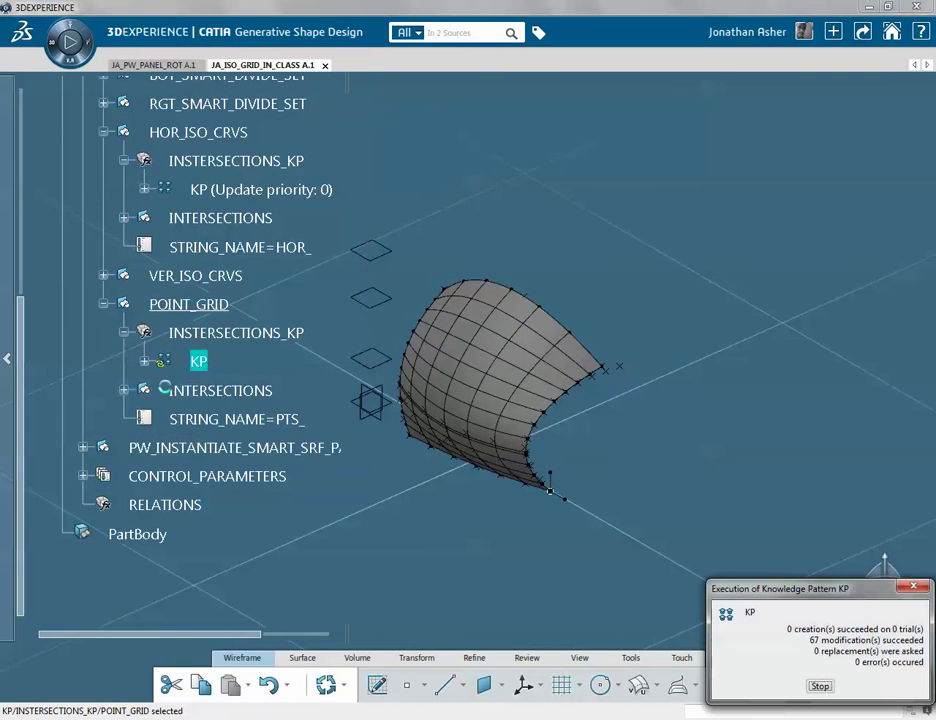
click(399, 484)
middle_drag(399, 484, 405, 255)
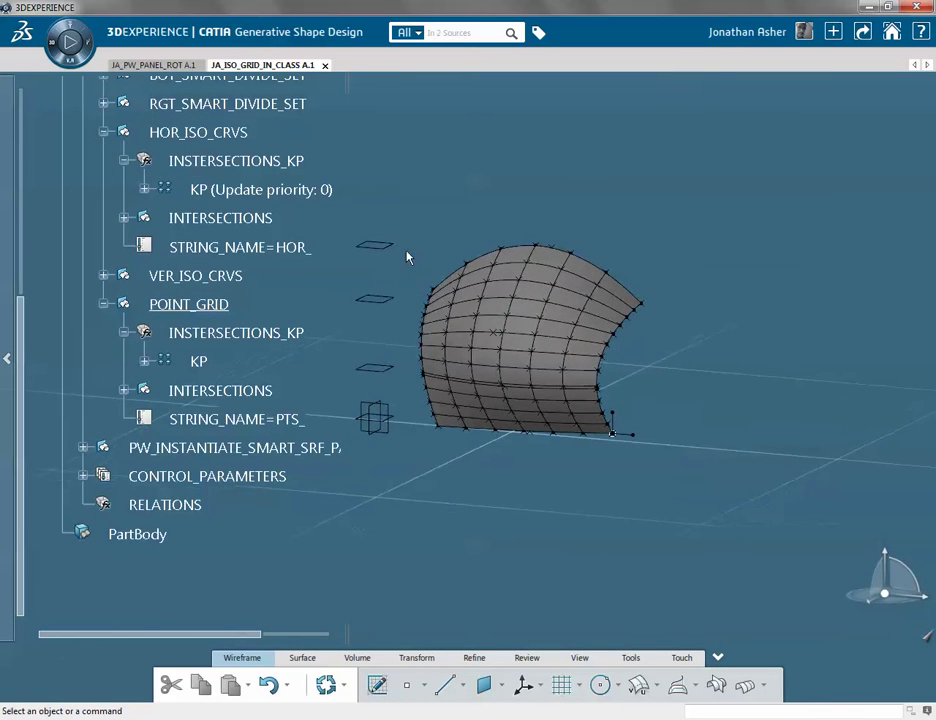
Raise the uppermost plane by increasing its offset from Plane.1, stretching the top of the surface well upward
double_click(377, 247)
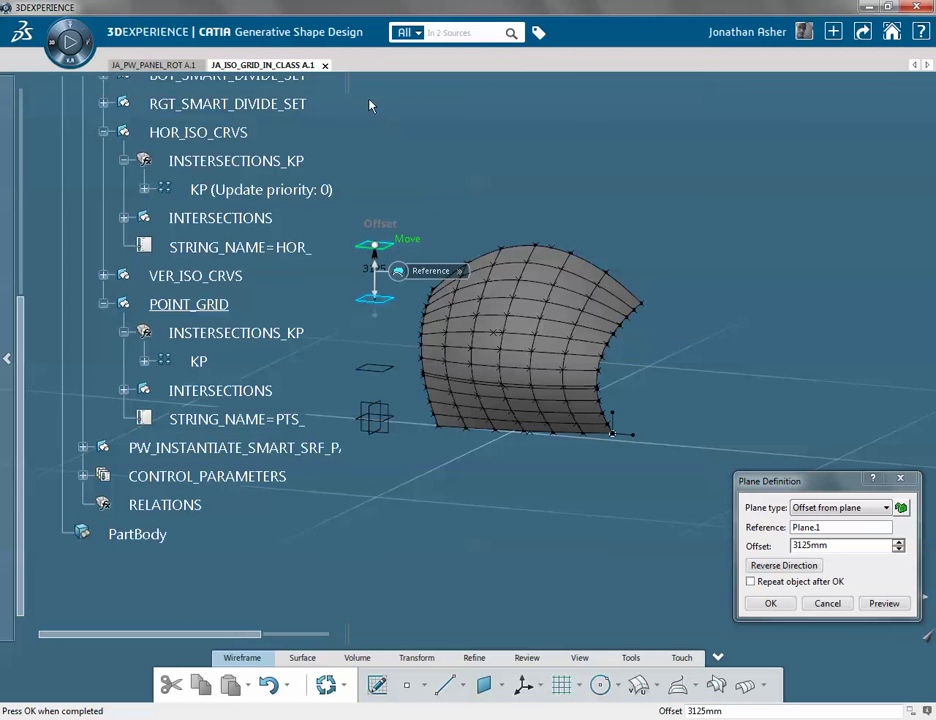
middle_drag(380, 138, 385, 240)
drag(378, 249, 372, 123)
click(752, 600)
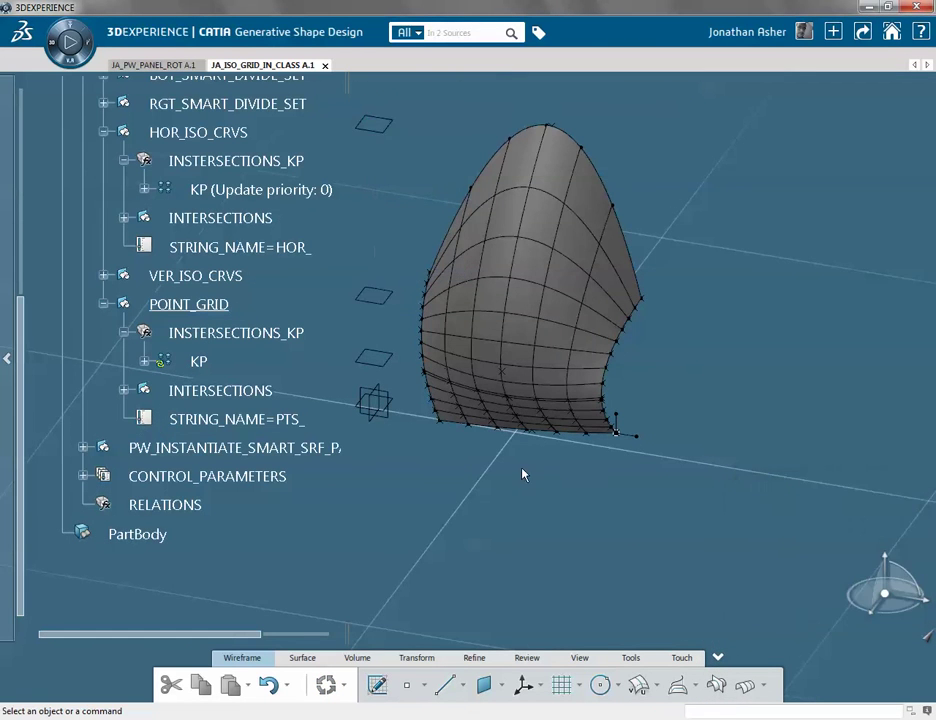
Execute and upgrade the KP of POINT_GRID so the grid points follow the stretched surface
middle_drag(522, 474, 214, 316)
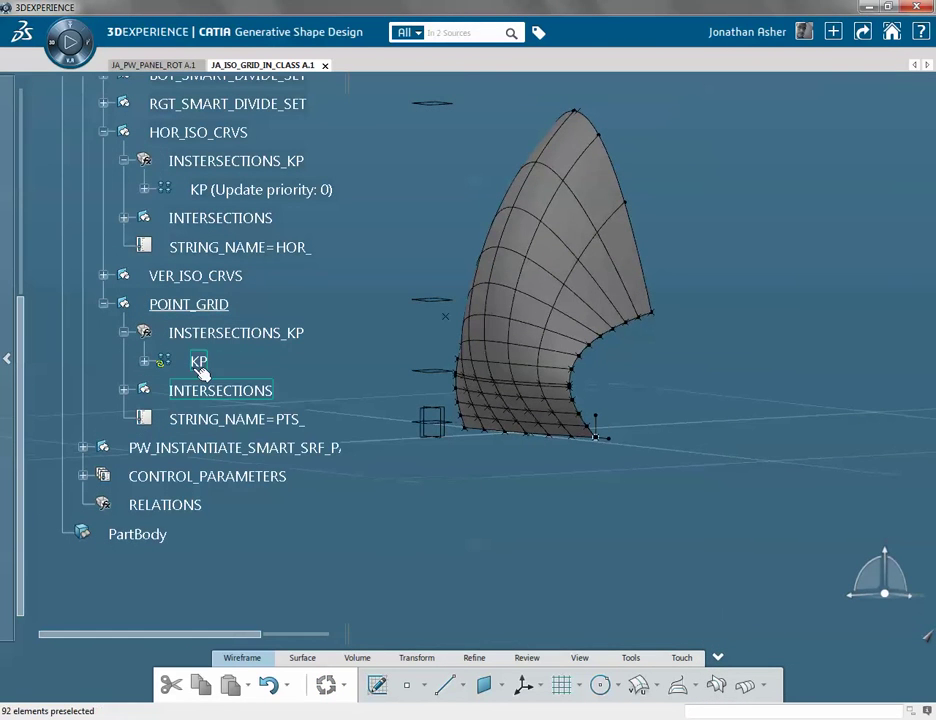
right_click(198, 361)
mouse_move(214, 708)
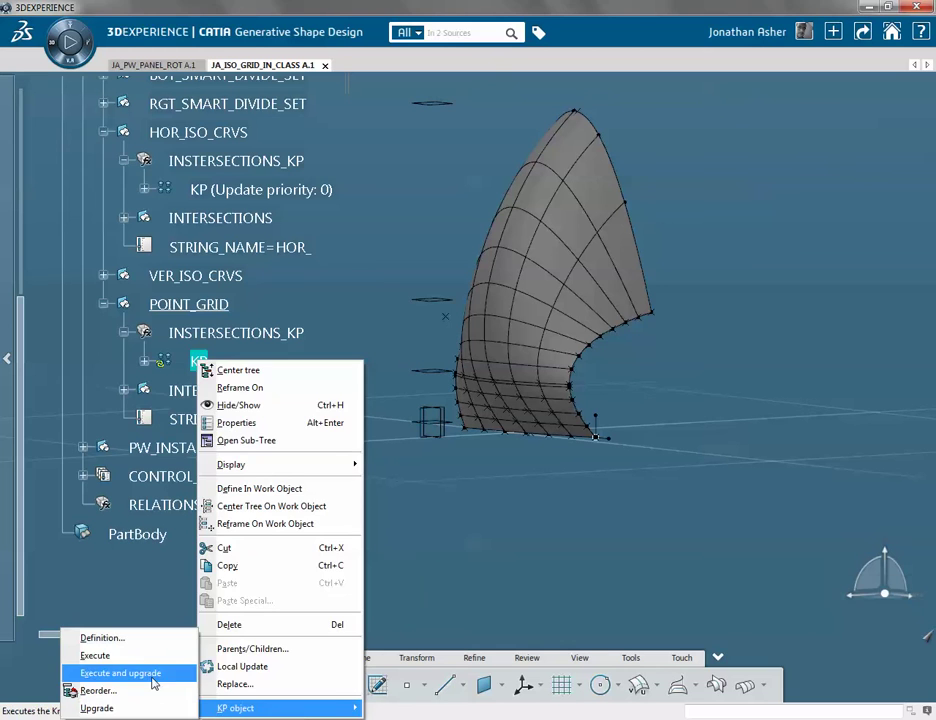
click(118, 673)
middle_drag(598, 474, 777, 495)
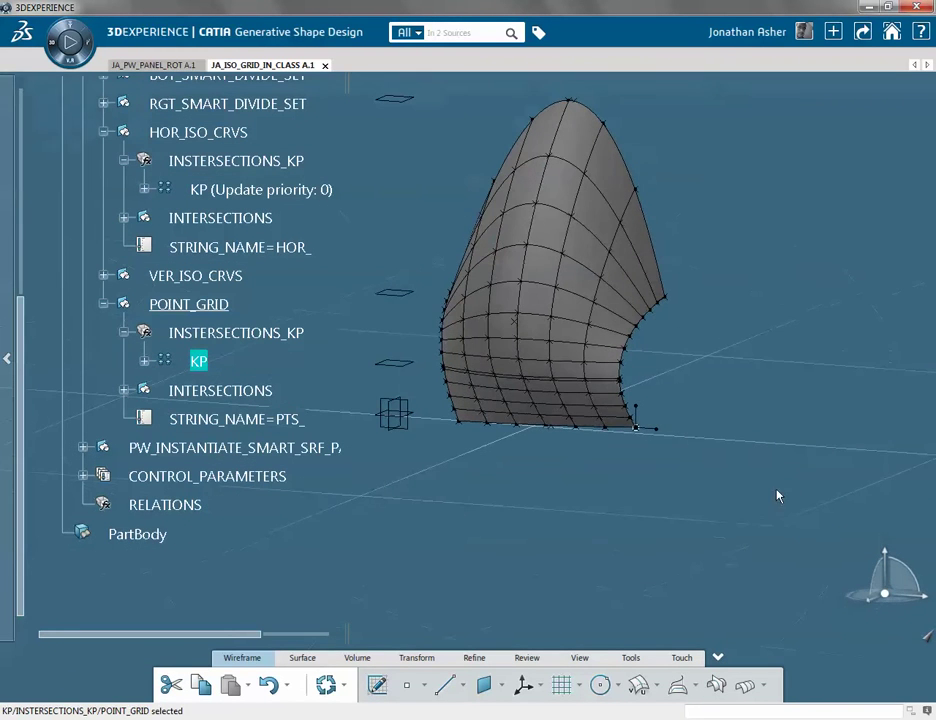
click(849, 716)
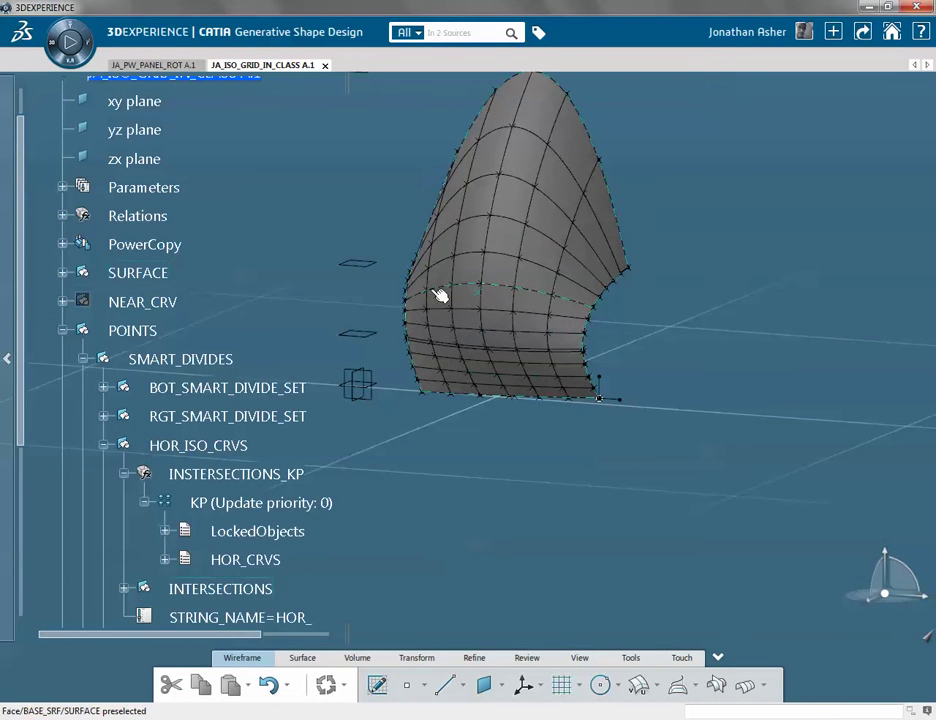
Collapse HOR_ISO_CRVS and POINT_GRID, and widen the tree to show the full name of PW_INSTANTIATE_SMART_SRF_PANELS
click(102, 445)
click(167, 504)
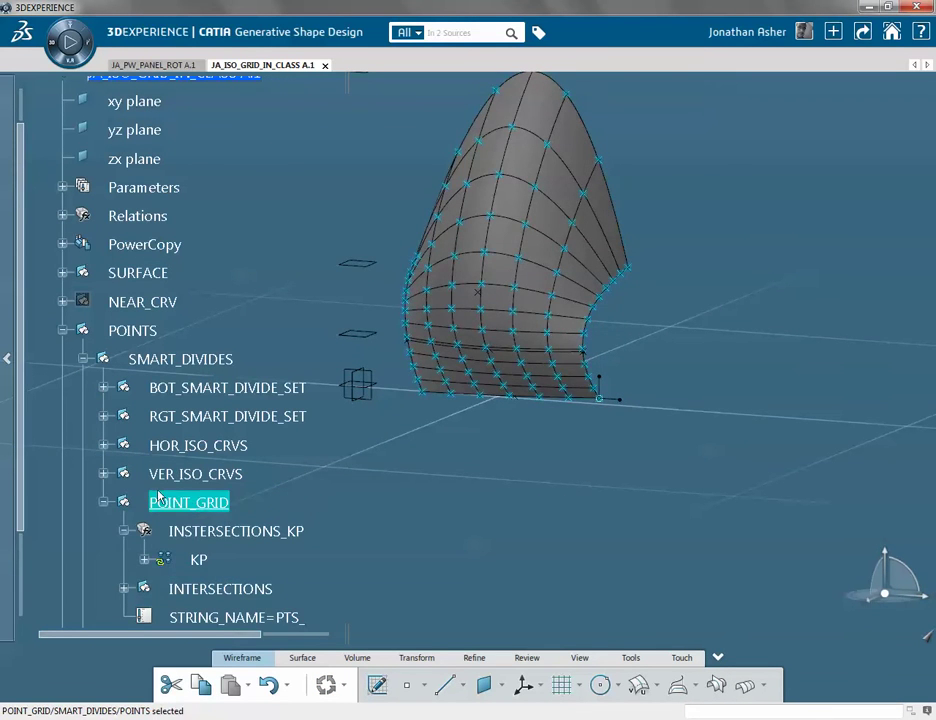
click(103, 502)
scroll(250, 510, down, 2)
click(194, 470)
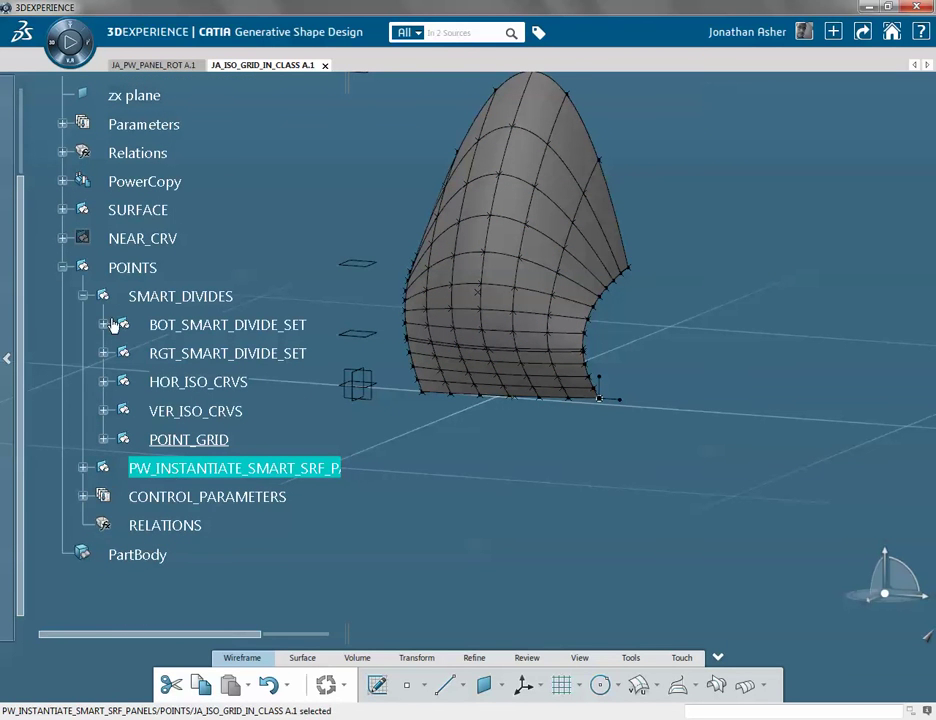
drag(349, 92, 420, 84)
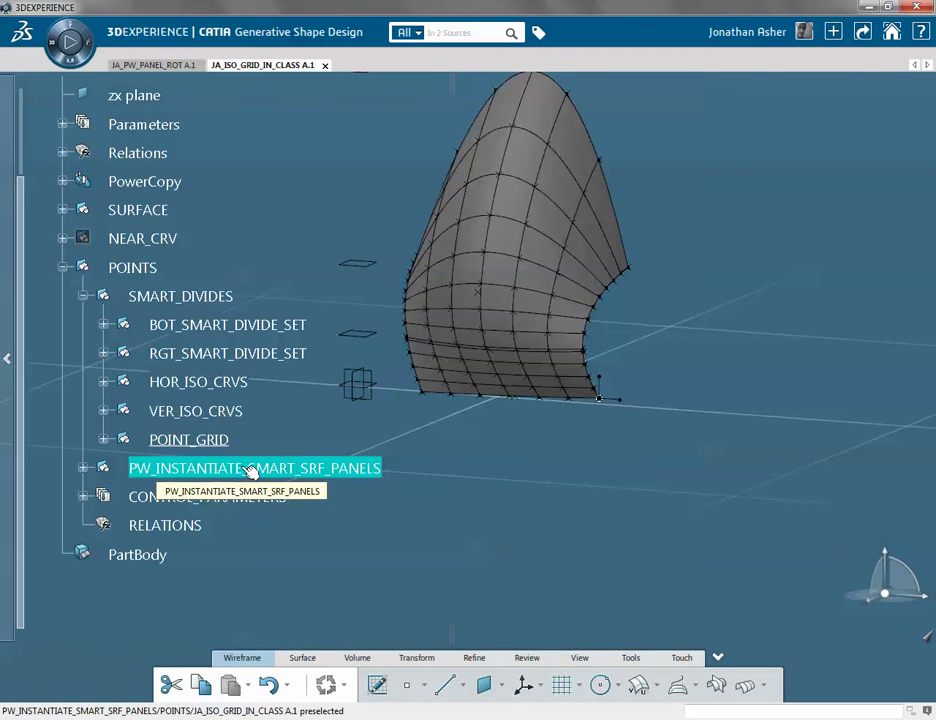
Expand Parameters and the KP of POINT_GRID to locate the TEMP_LIST and PTS lists
click(63, 124)
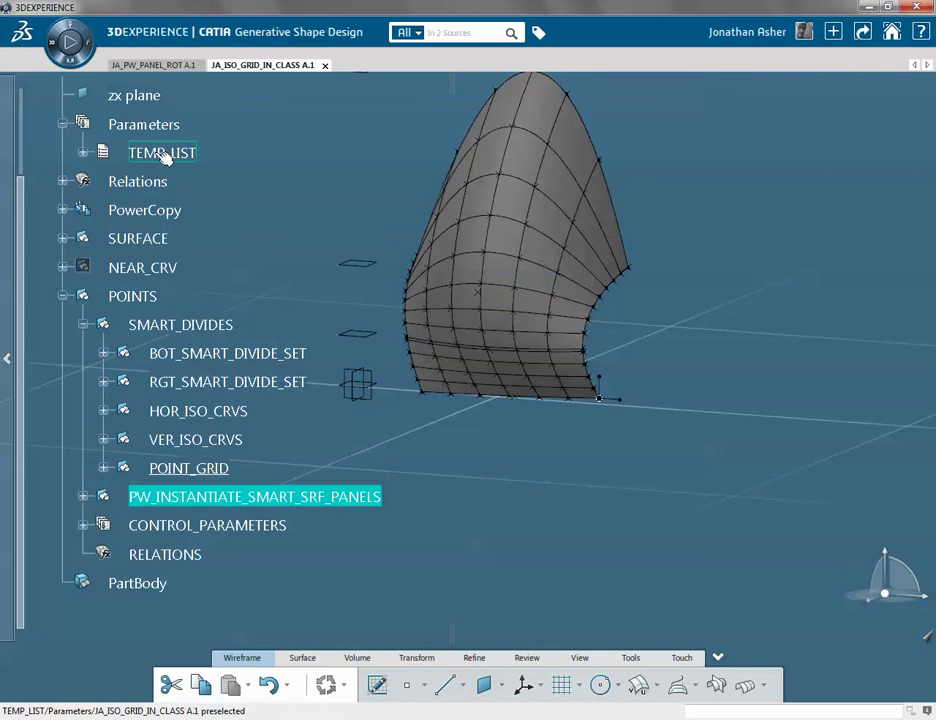
click(103, 469)
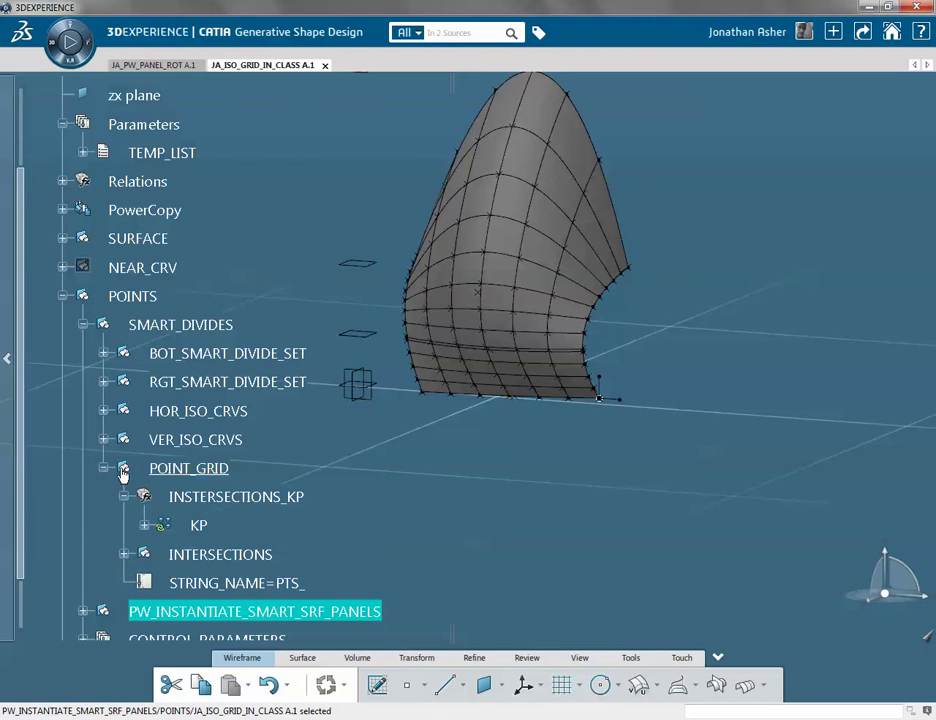
click(145, 525)
Edit the inputs of PW_INSTANTIATE_SMART_SRF_PANELS, replacing TEMP_LIST with the PTS list from the KP of POINT_GRID
scroll(236, 585, down, 3)
click(175, 480)
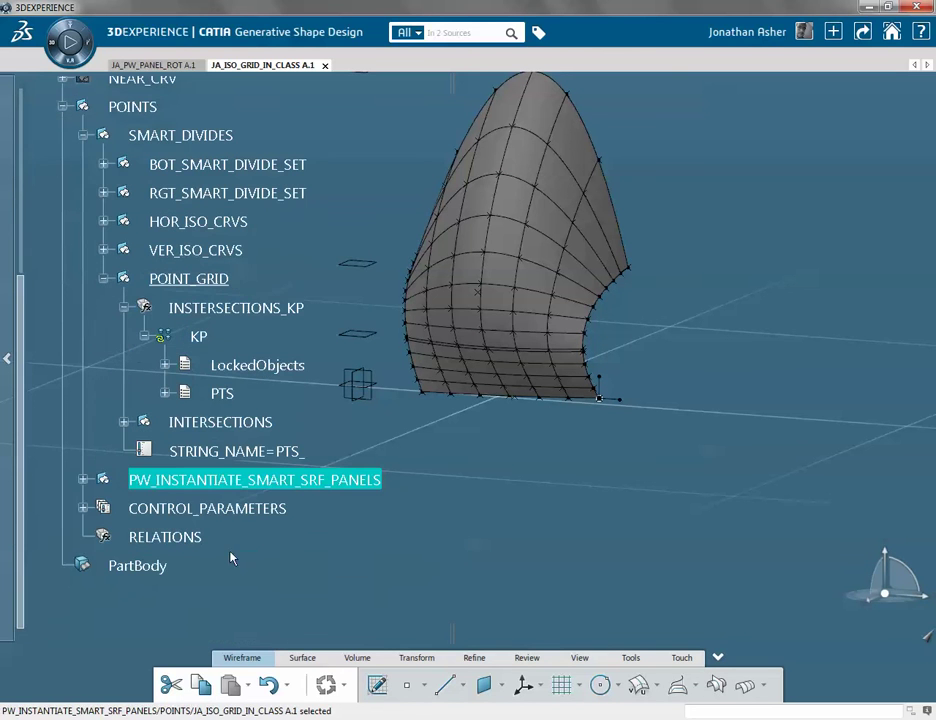
right_click(236, 482)
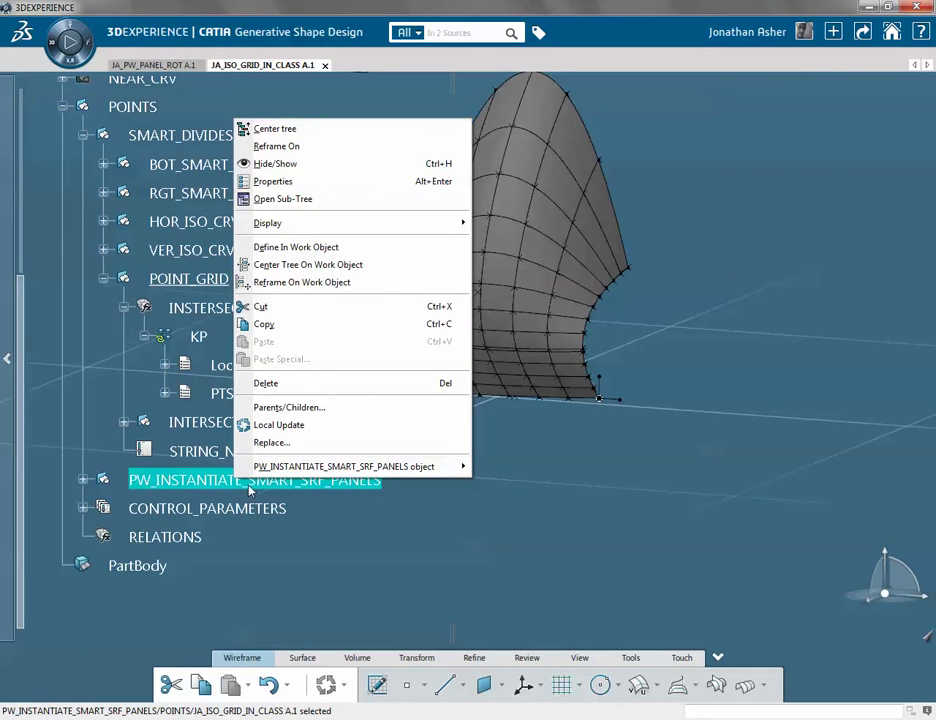
mouse_move(396, 468)
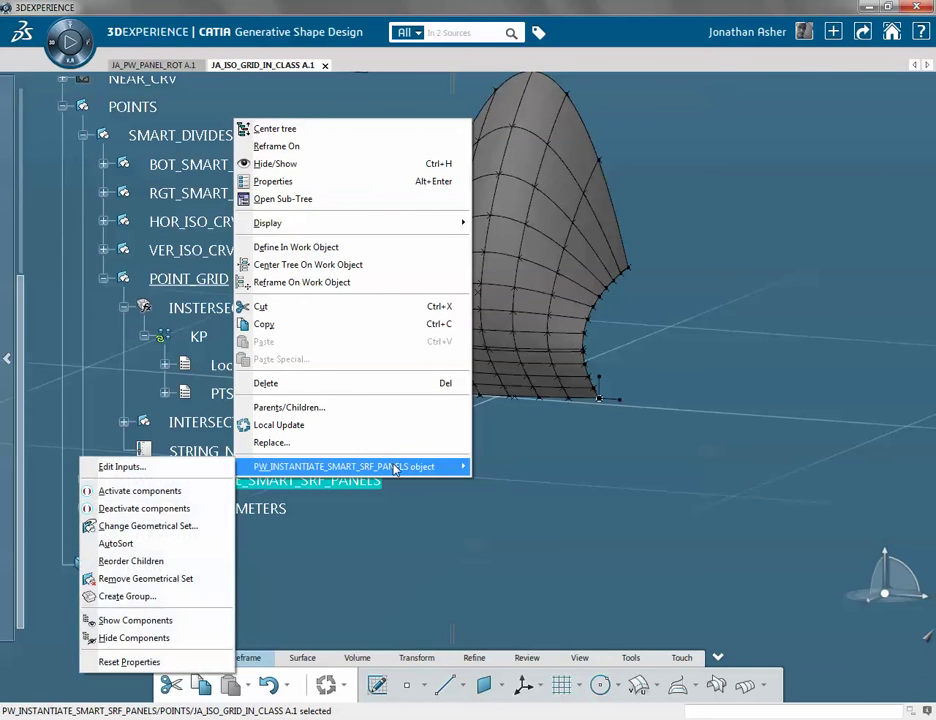
click(158, 474)
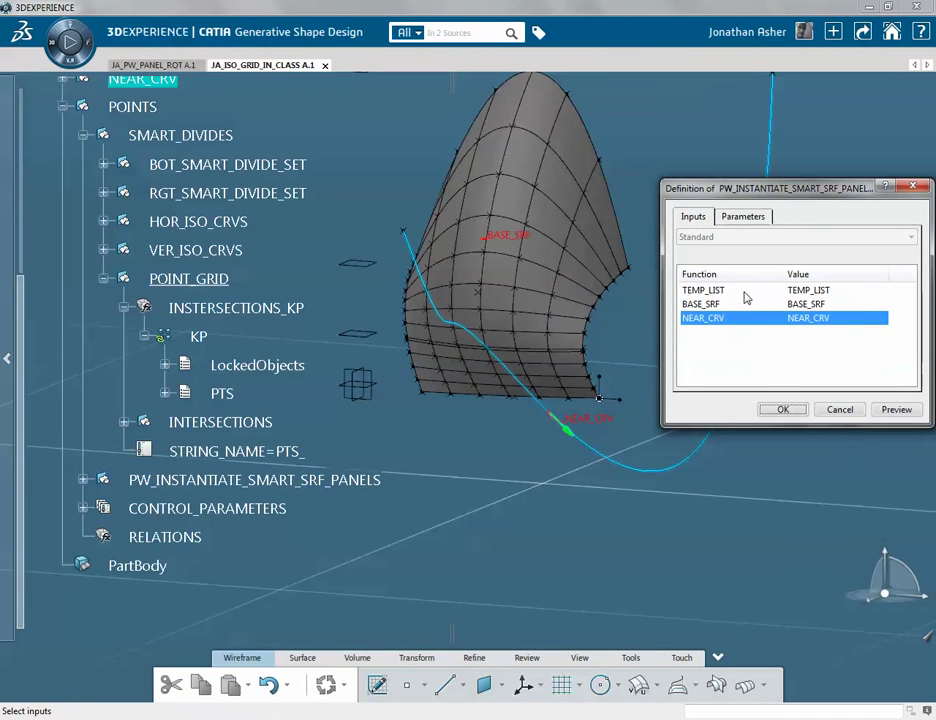
click(743, 291)
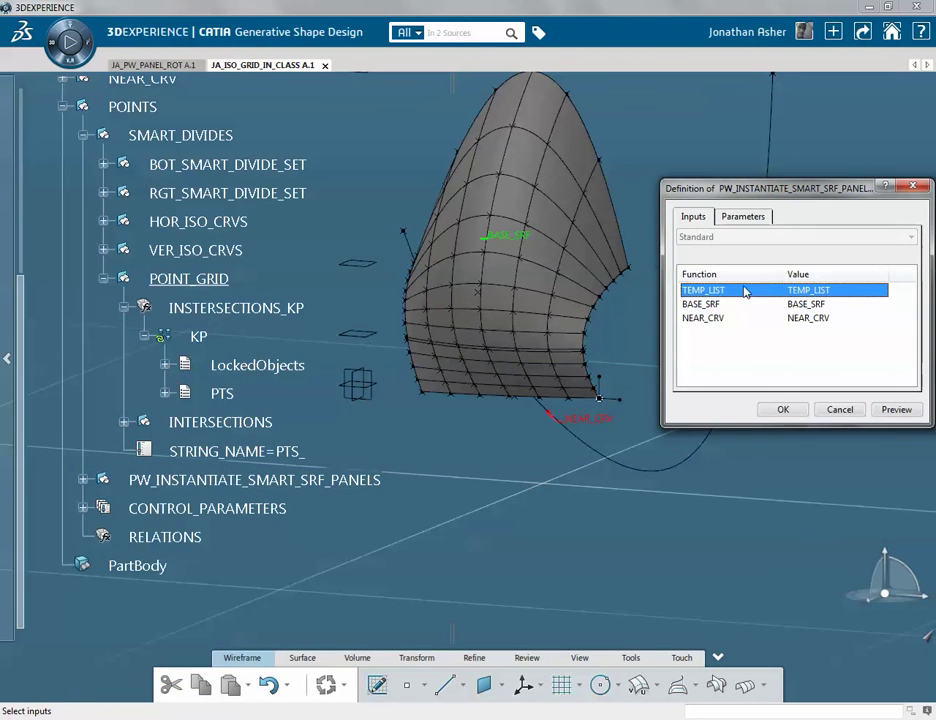
click(224, 394)
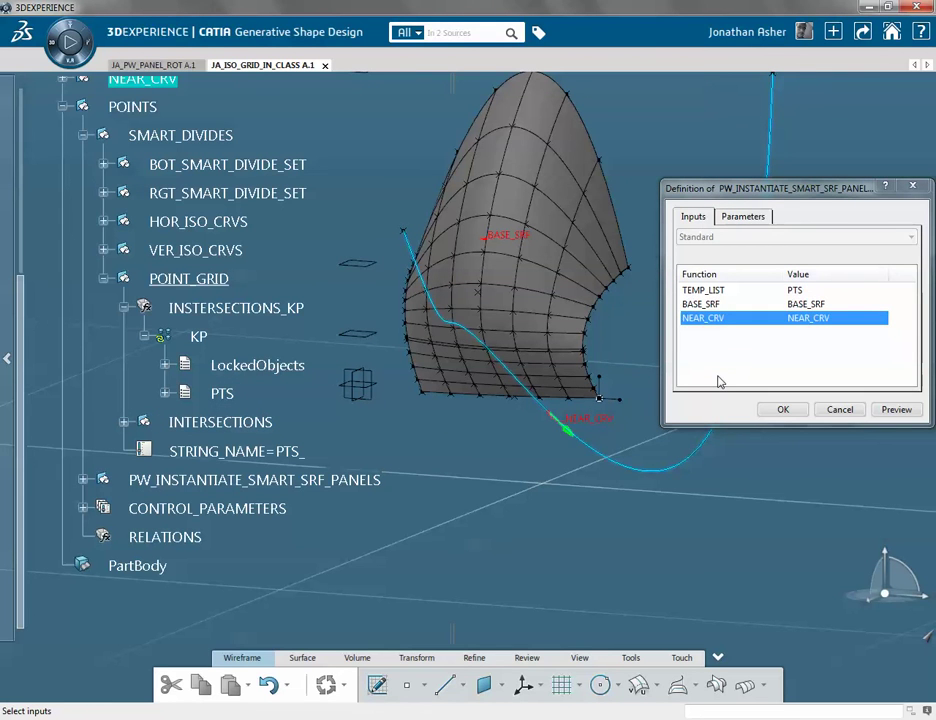
click(784, 406)
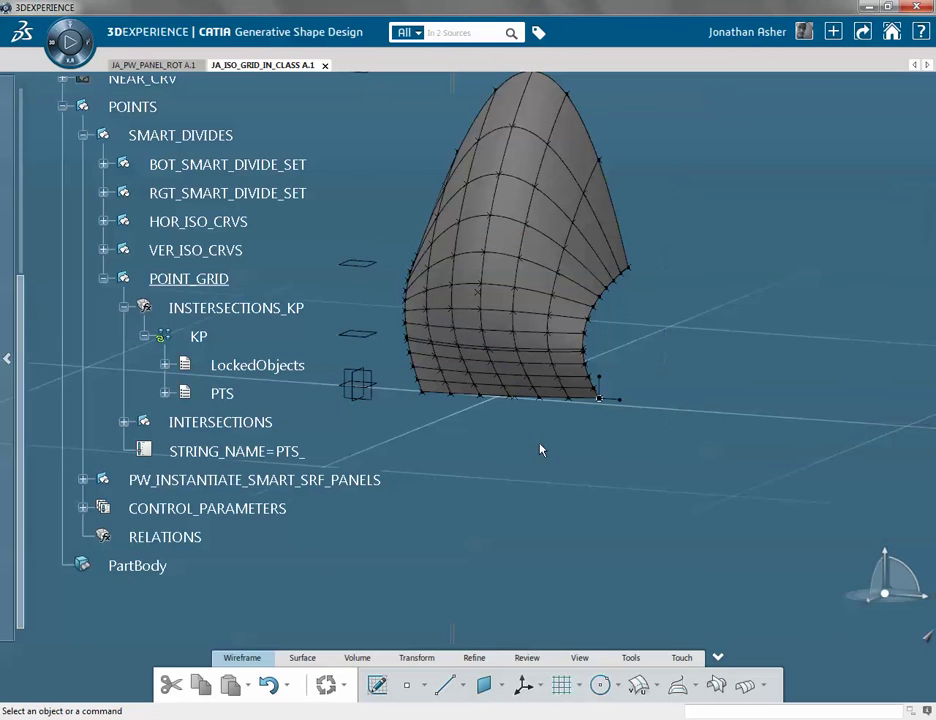
Save the model and execute INSTANTIATE_PANELS from the KP of PW_INSTANTIATE_SMART_SRF_PANELS
click(84, 480)
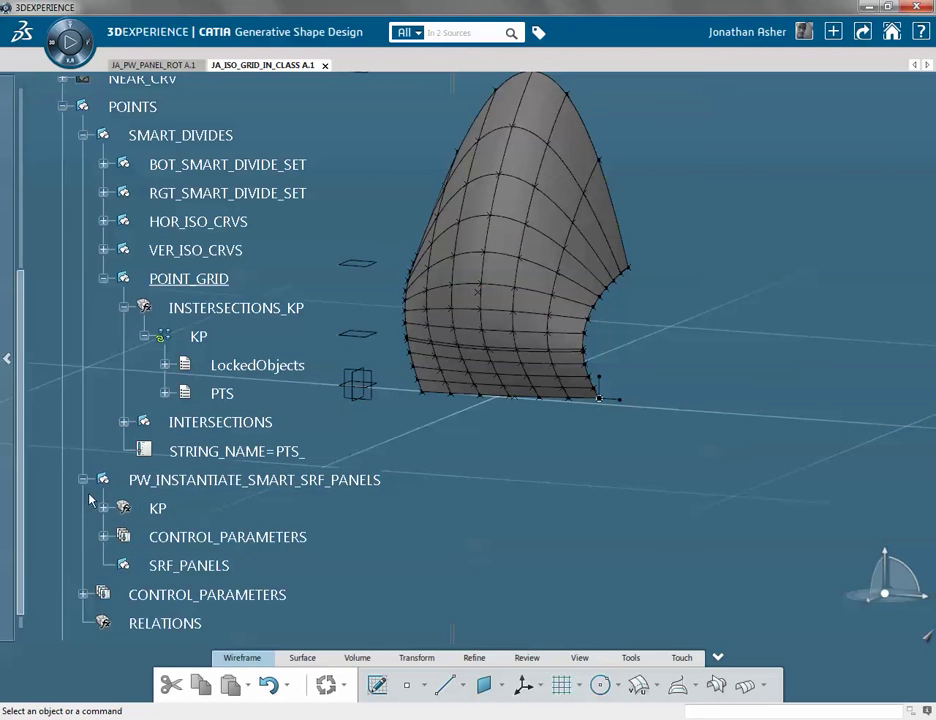
click(104, 509)
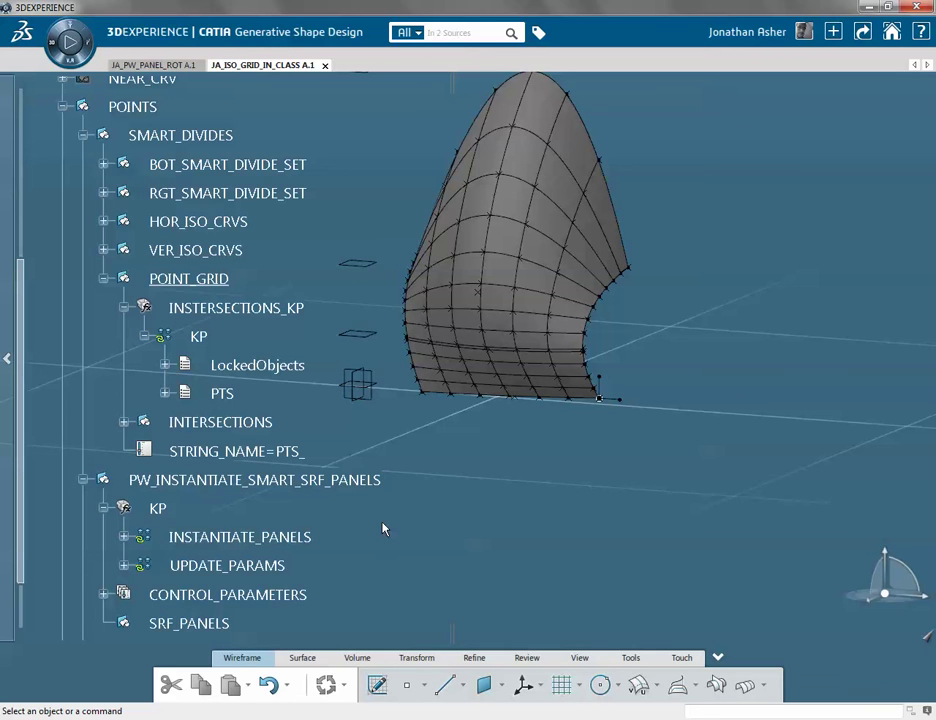
key(ctrl+s)
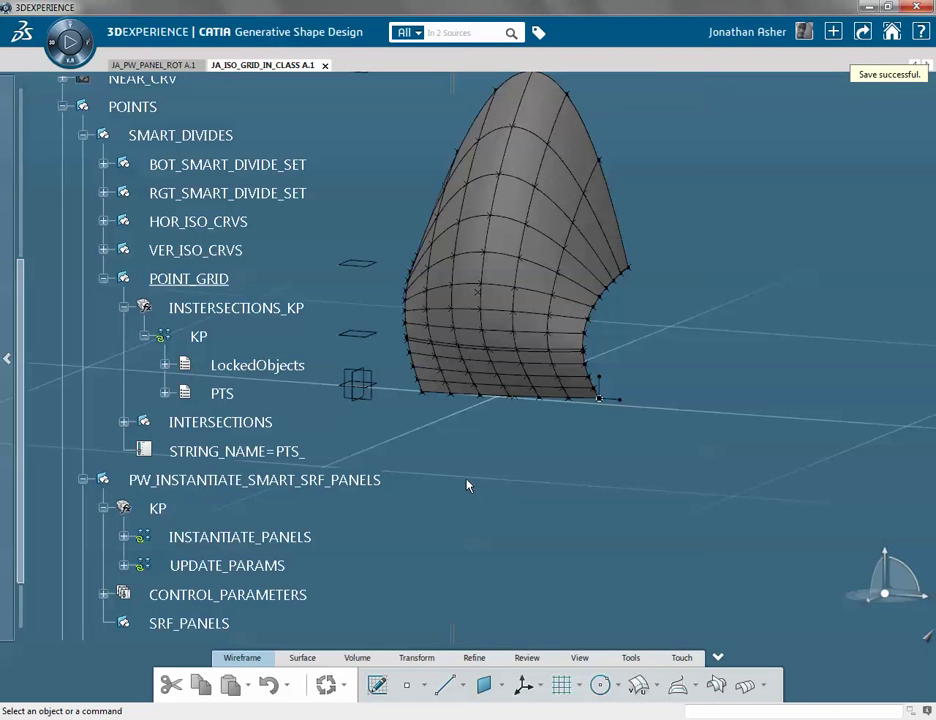
right_click(185, 541)
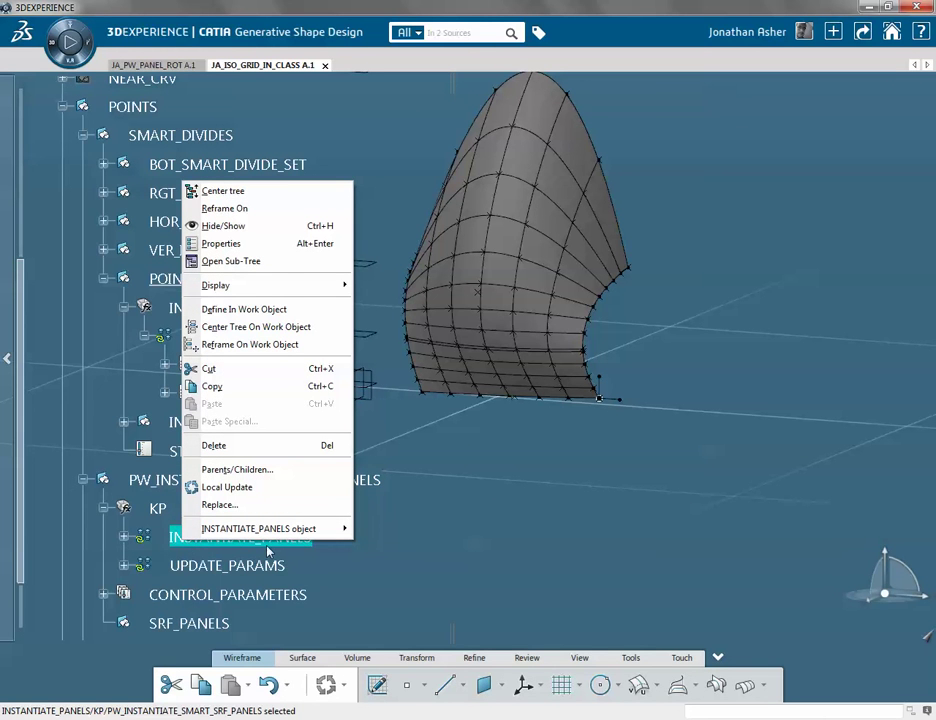
mouse_move(330, 530)
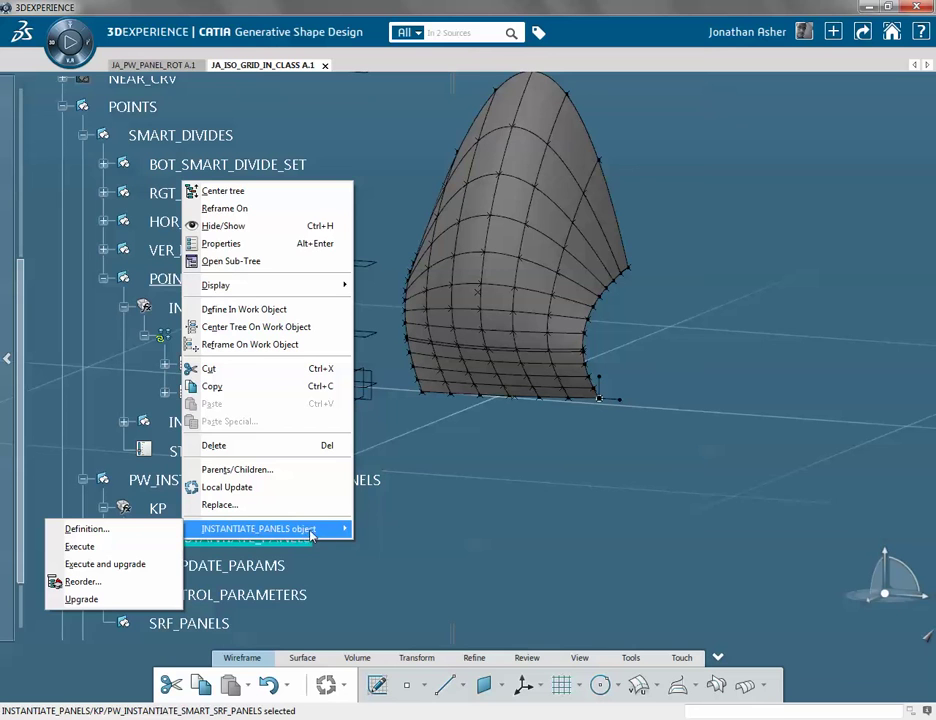
click(150, 550)
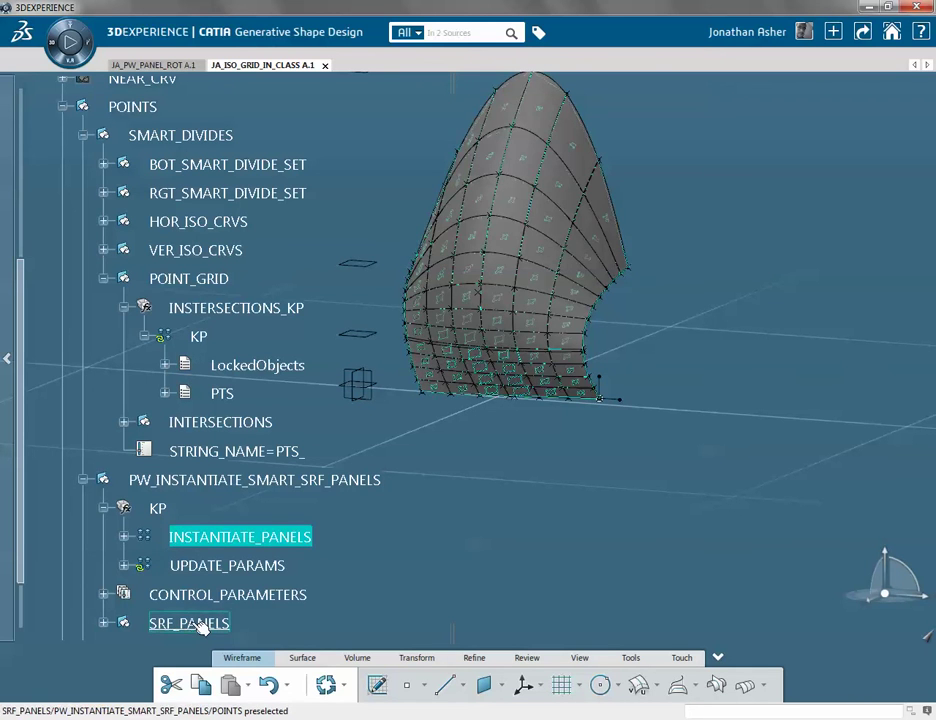
Hide the SURFACE and SMART_DIVIDES geometrical sets to leave the instantiated panels in view
scroll(199, 475, up, 2)
scroll(199, 475, up, 4)
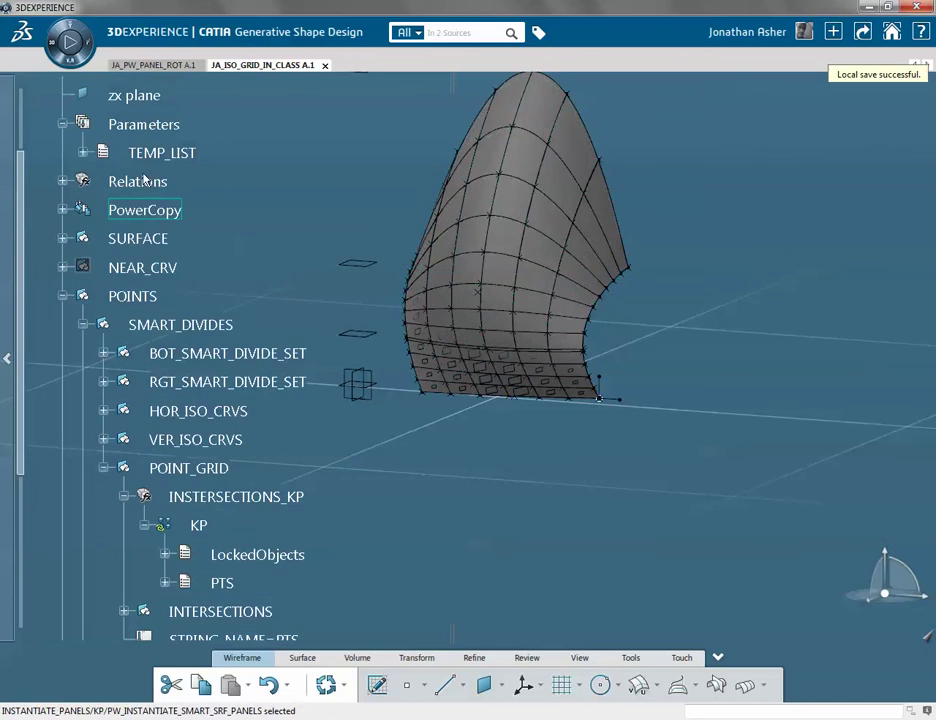
right_click(133, 240)
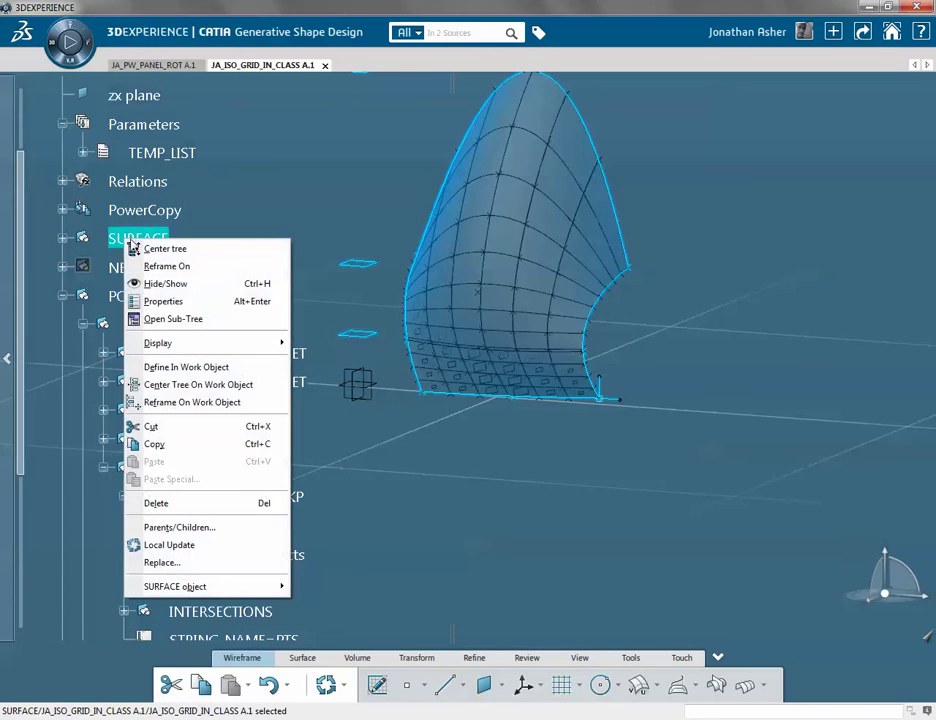
click(166, 284)
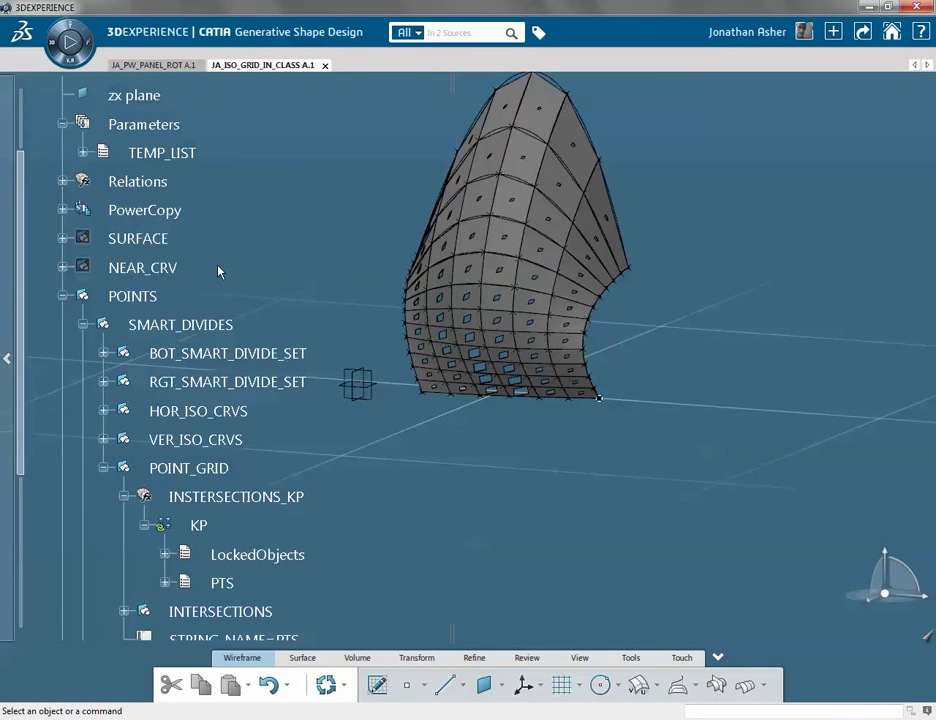
right_click(180, 326)
click(200, 364)
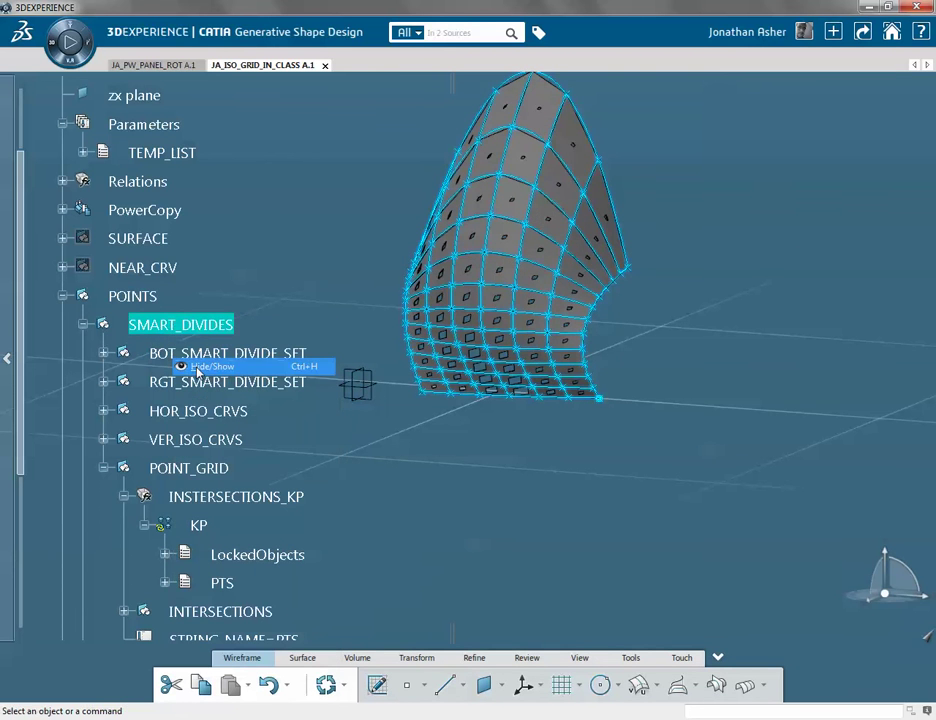
middle_drag(404, 366, 660, 524)
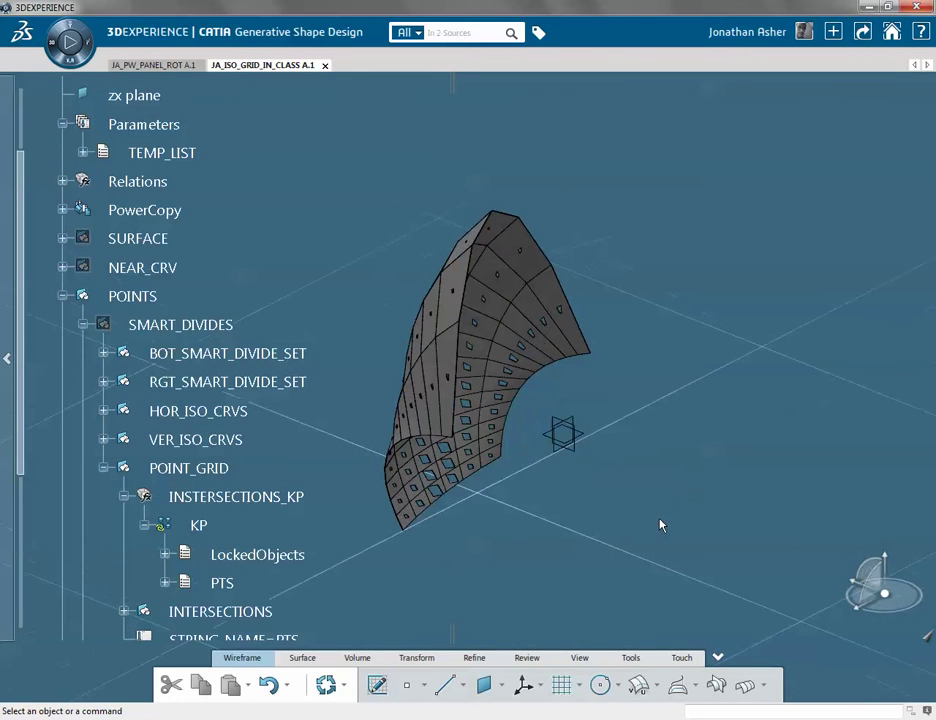
Show NEAR_CRV and move its outer end point on Plane.7 to about H -423 mm, V 7918 mm, above the panels
right_click(147, 268)
click(177, 297)
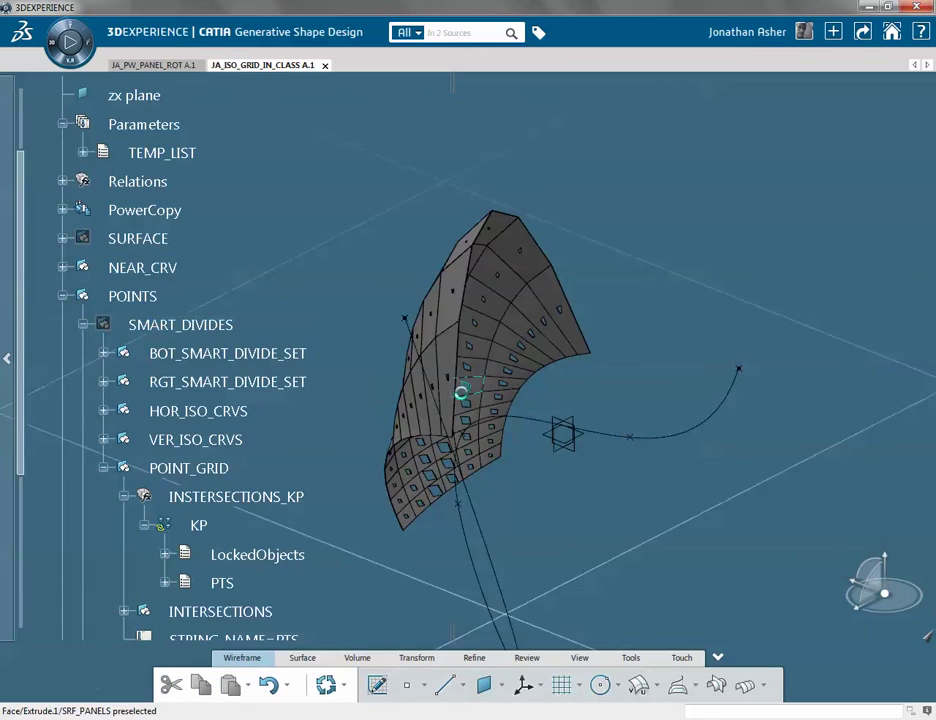
middle_drag(459, 390, 606, 203)
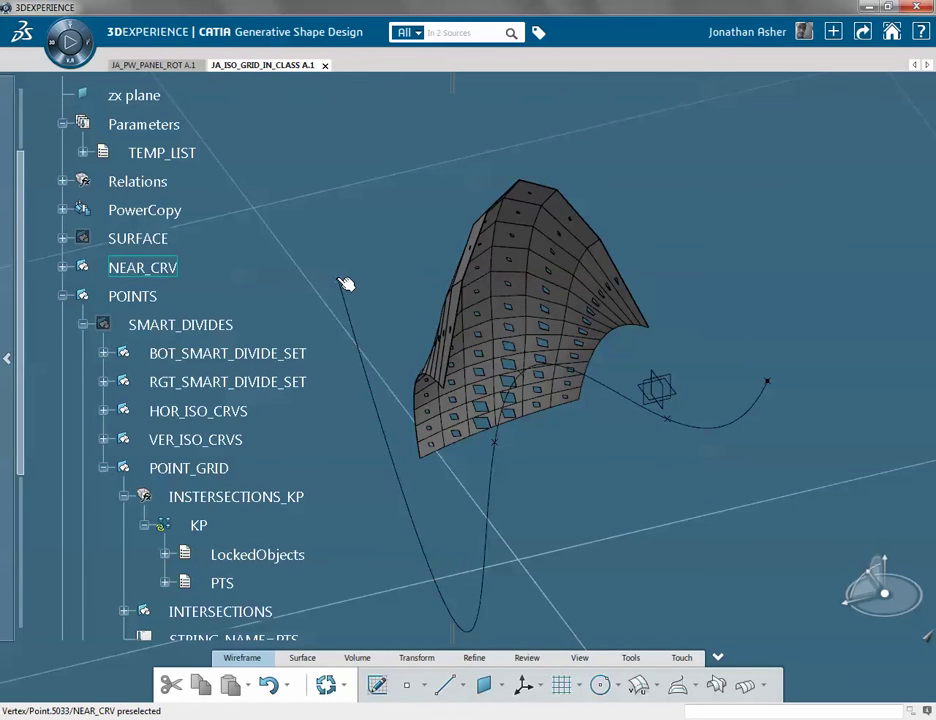
double_click(345, 285)
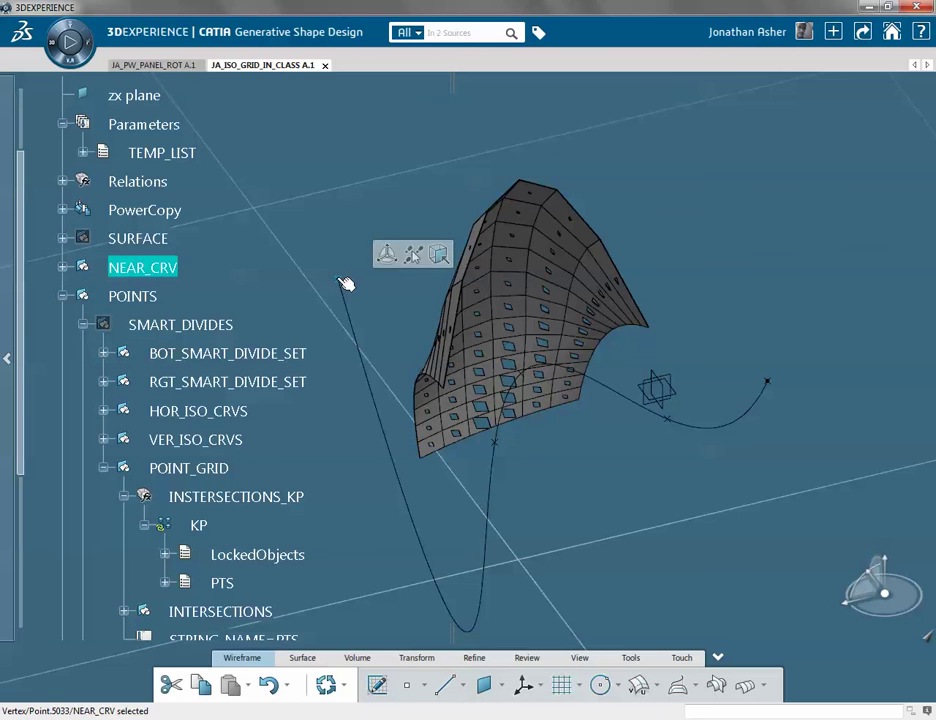
middle_drag(345, 285, 263, 311)
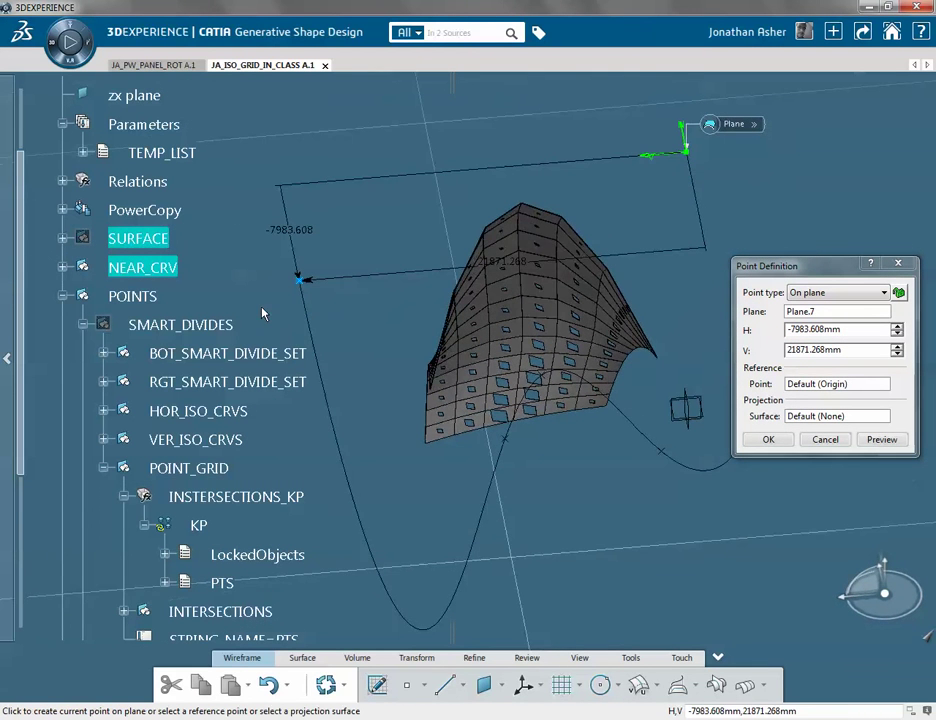
click(539, 169)
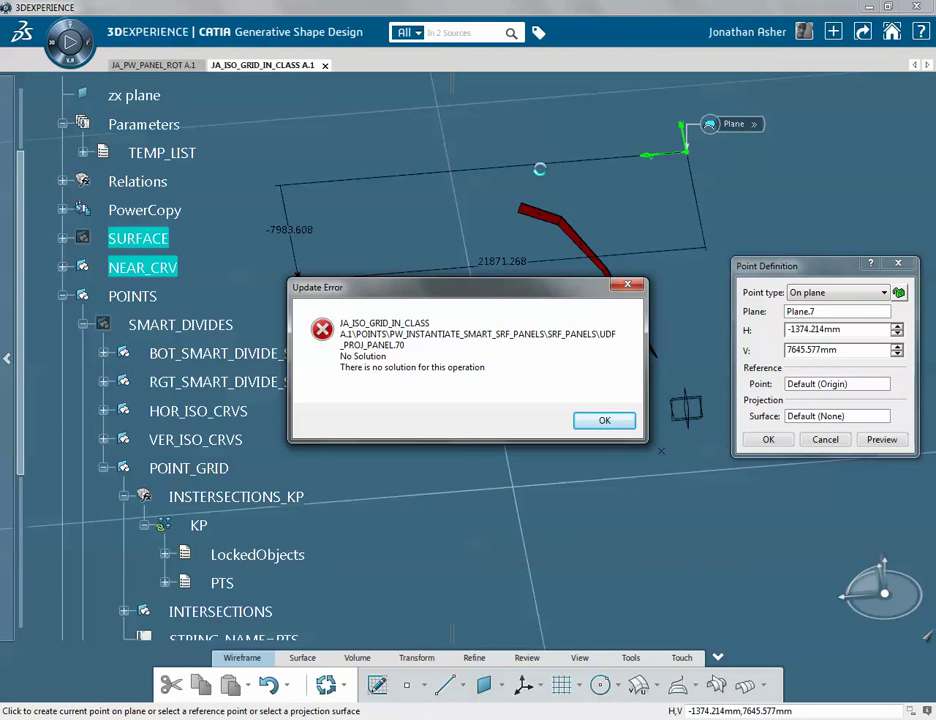
key(Return)
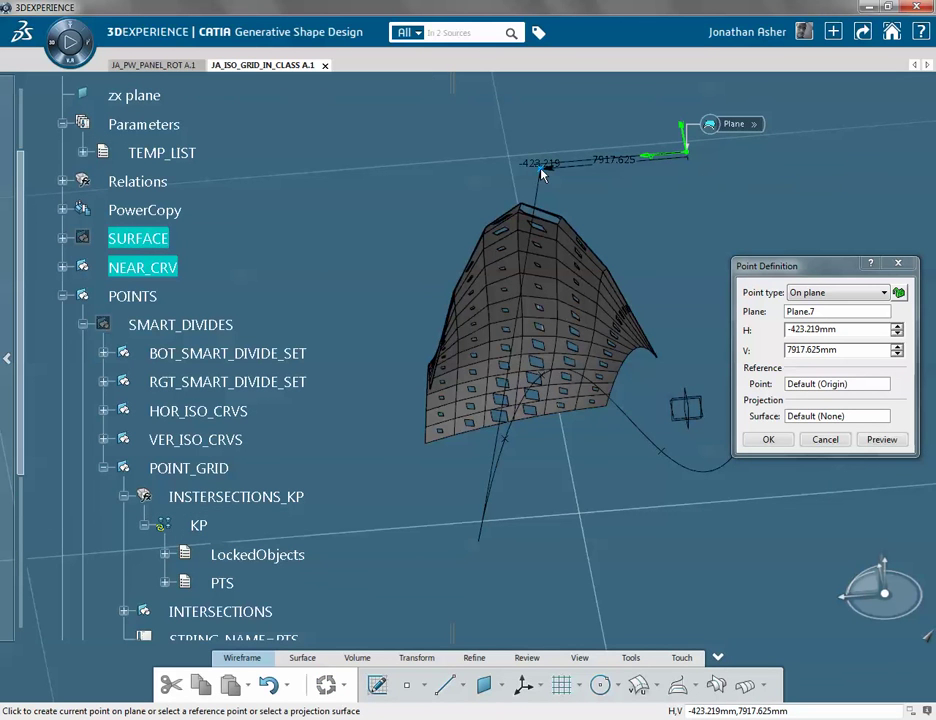
click(768, 439)
middle_drag(570, 382, 542, 226)
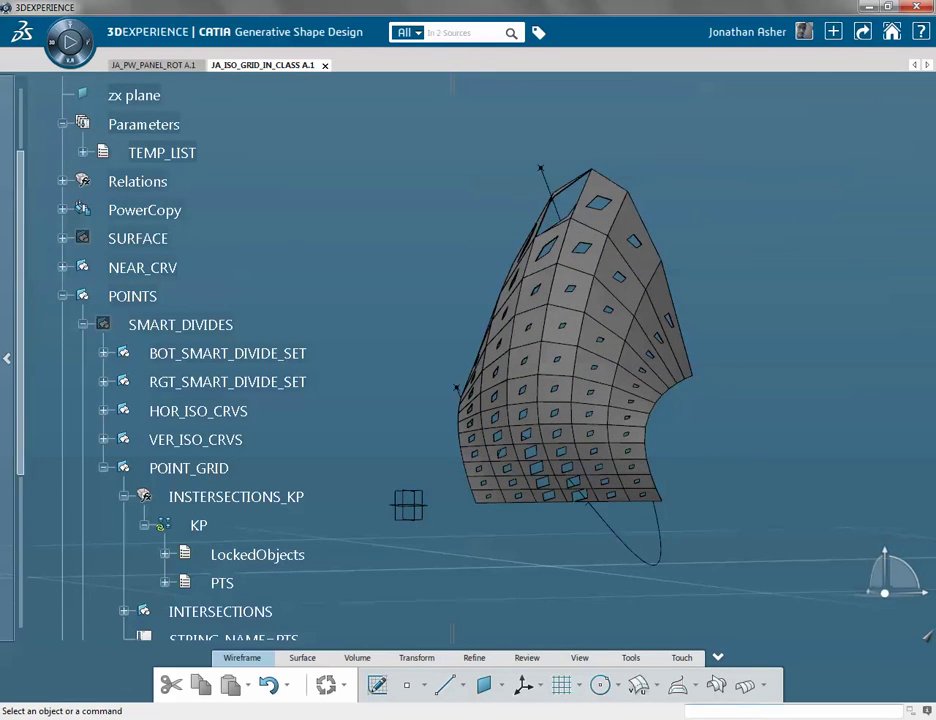
click(802, 718)
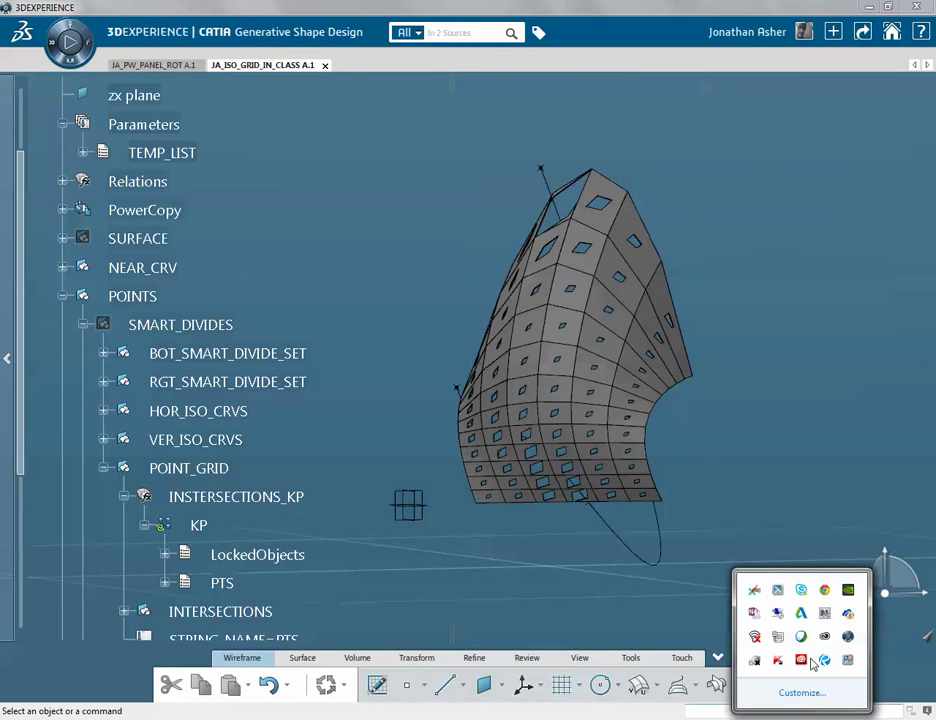
click(850, 661)
click(390, 296)
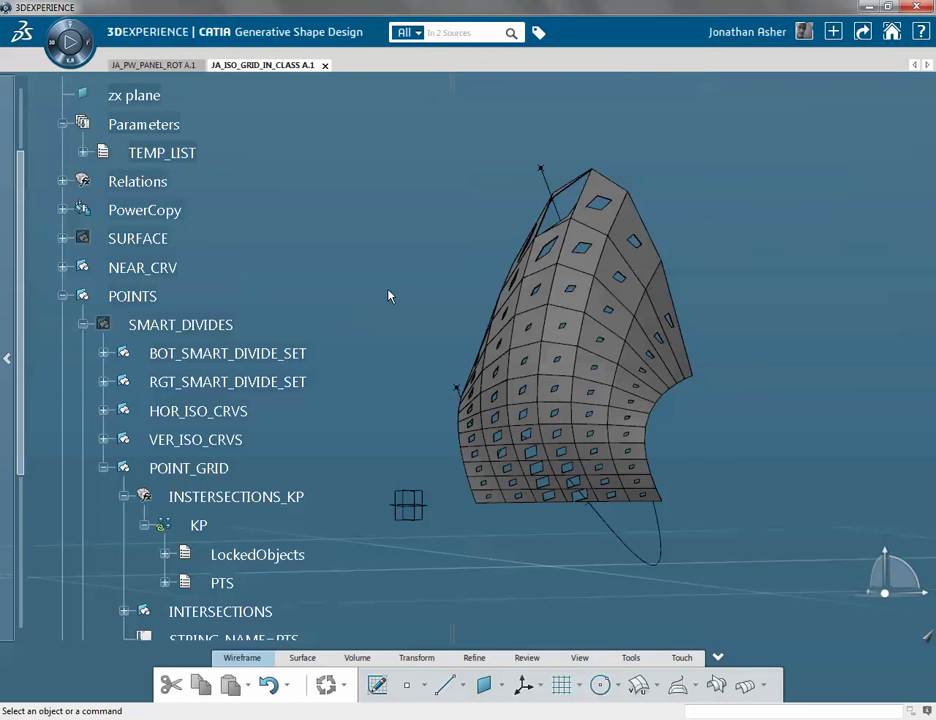
Expand SRF_PANELS and examine its UDF_PROJ_PANEL instances and how they sit within PW_INSTANTIATE_SMART_SRF_PANELS
scroll(279, 286, down, 5)
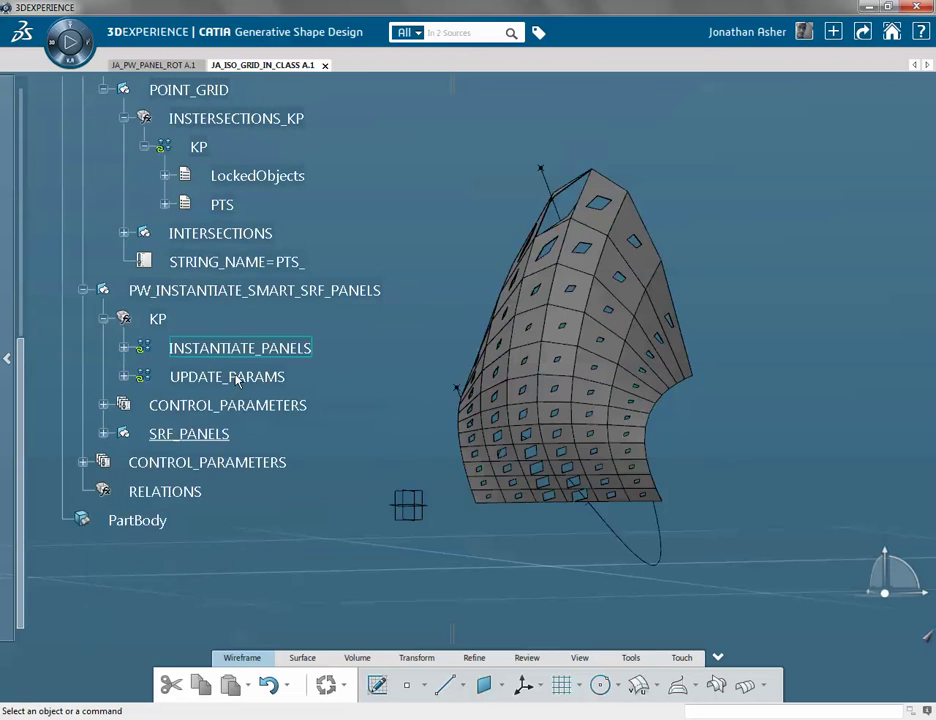
click(186, 436)
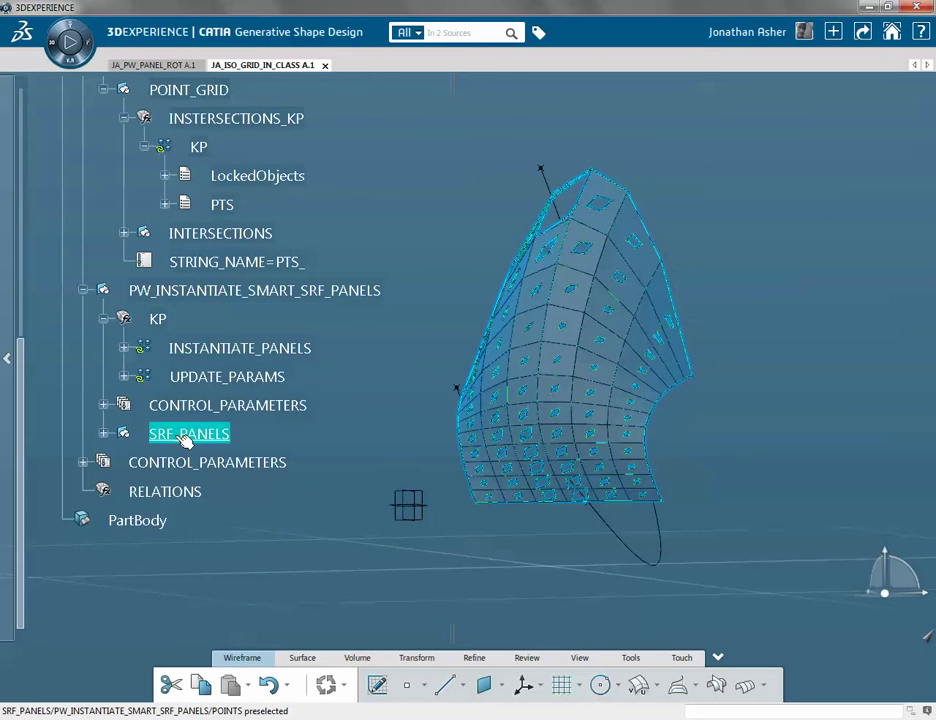
click(104, 433)
click(243, 113)
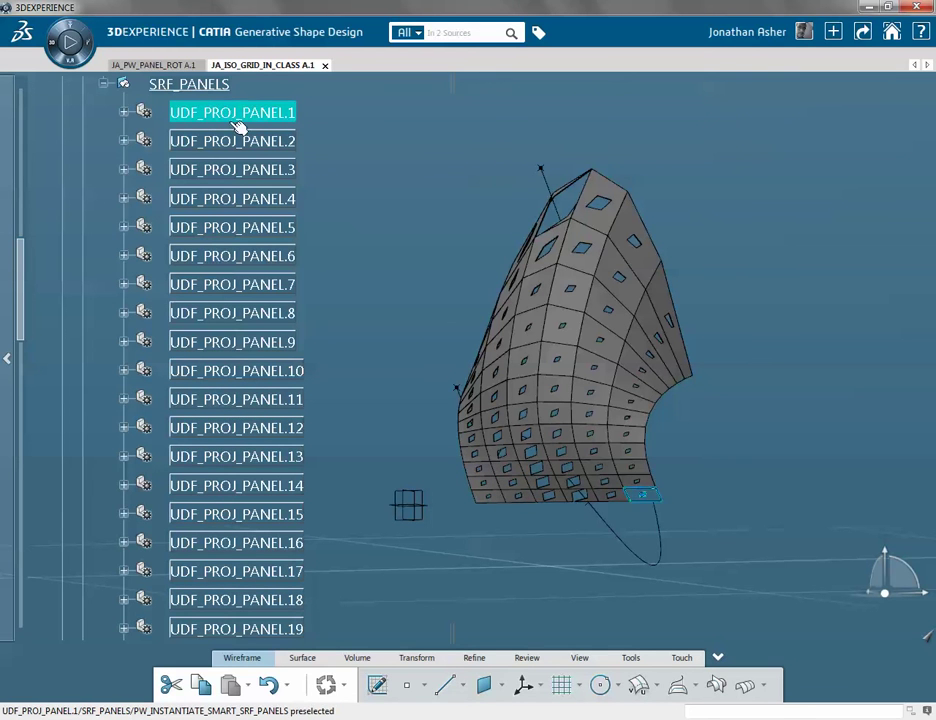
click(189, 84)
scroll(184, 278, up, 3)
scroll(172, 278, up, 2)
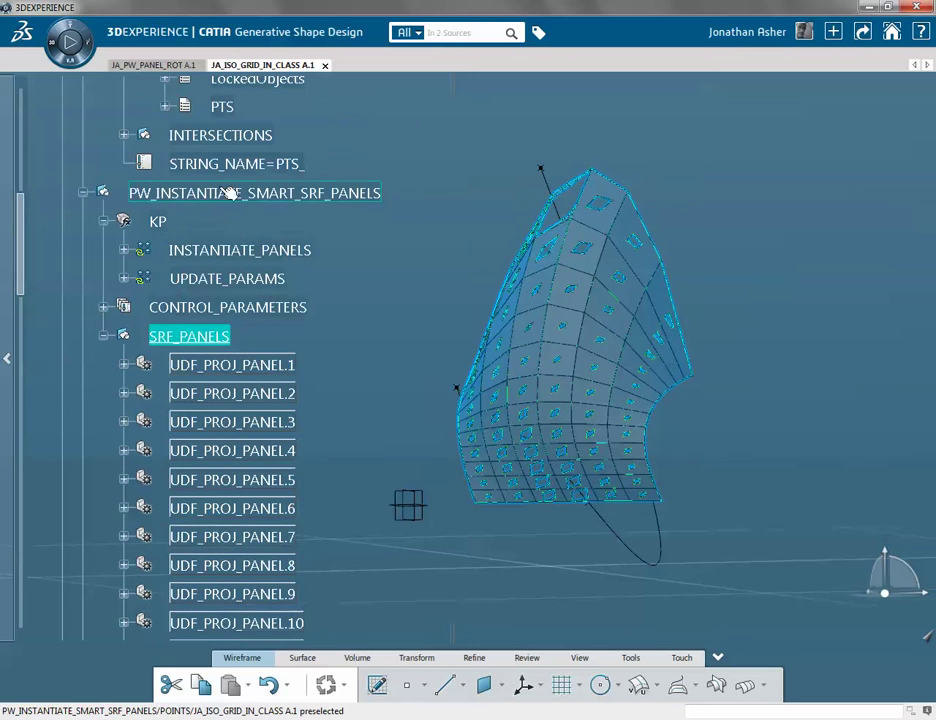
click(230, 193)
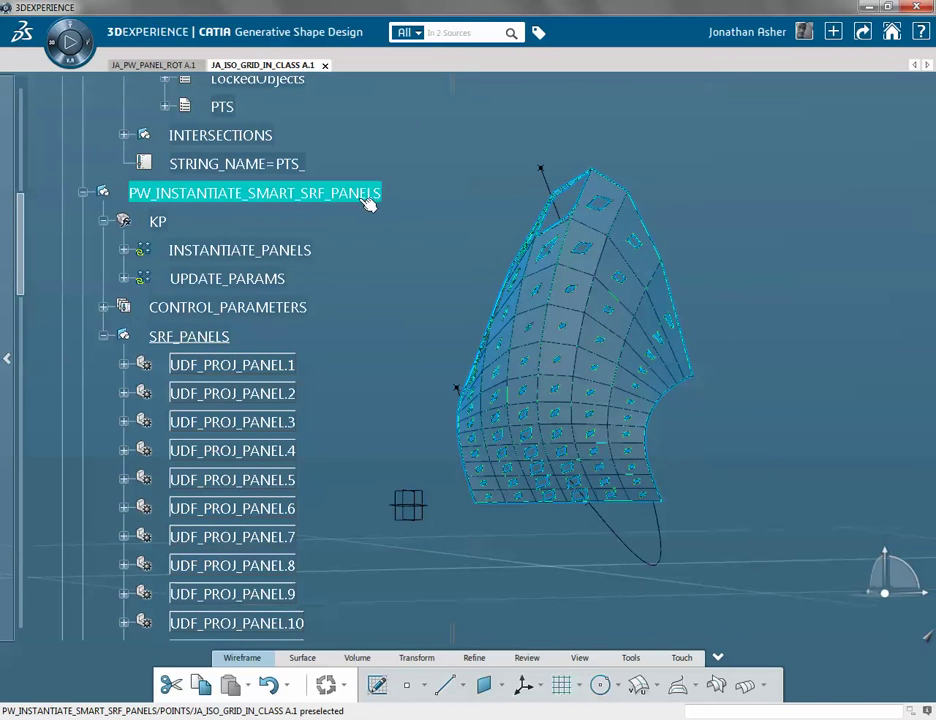
click(211, 338)
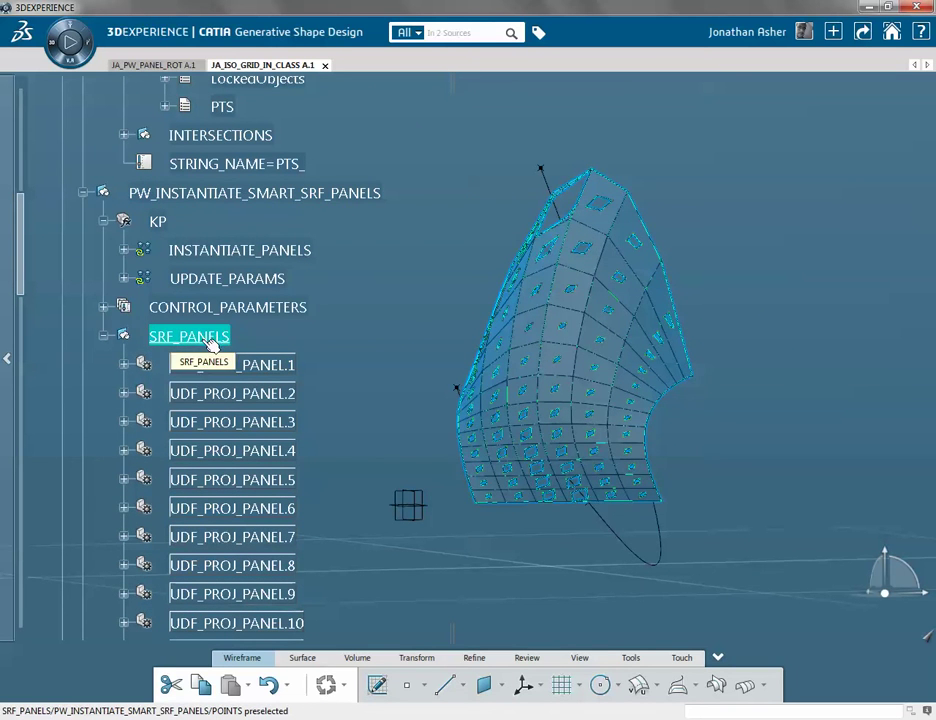
Open the template reference of UDF_PROJ_PANEL.1 and look over the source part's tree, including PW_PANEL
click(226, 365)
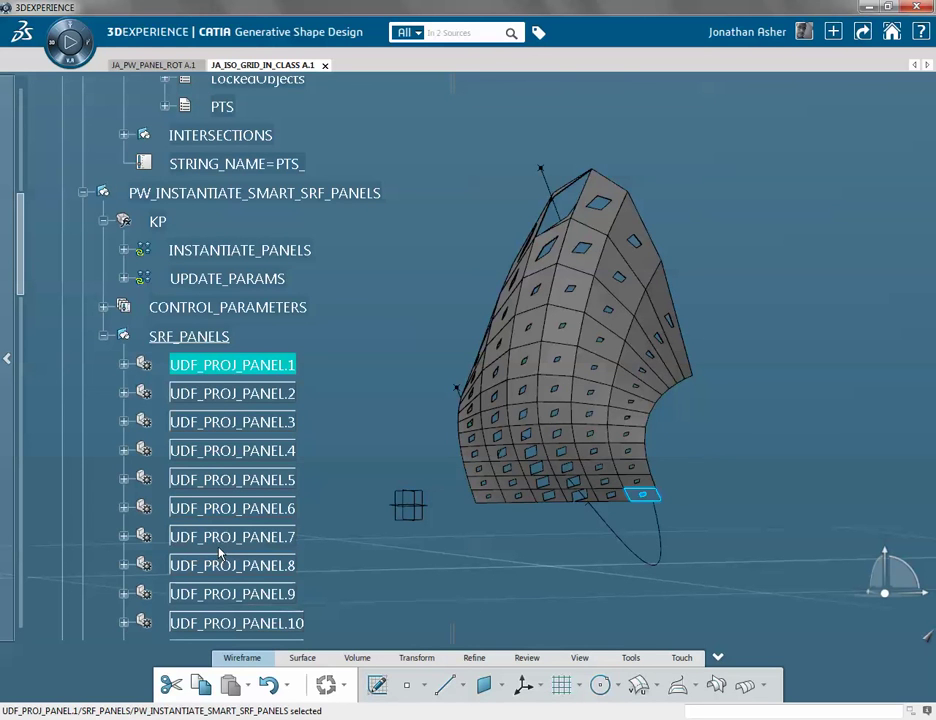
right_click(223, 364)
mouse_move(277, 358)
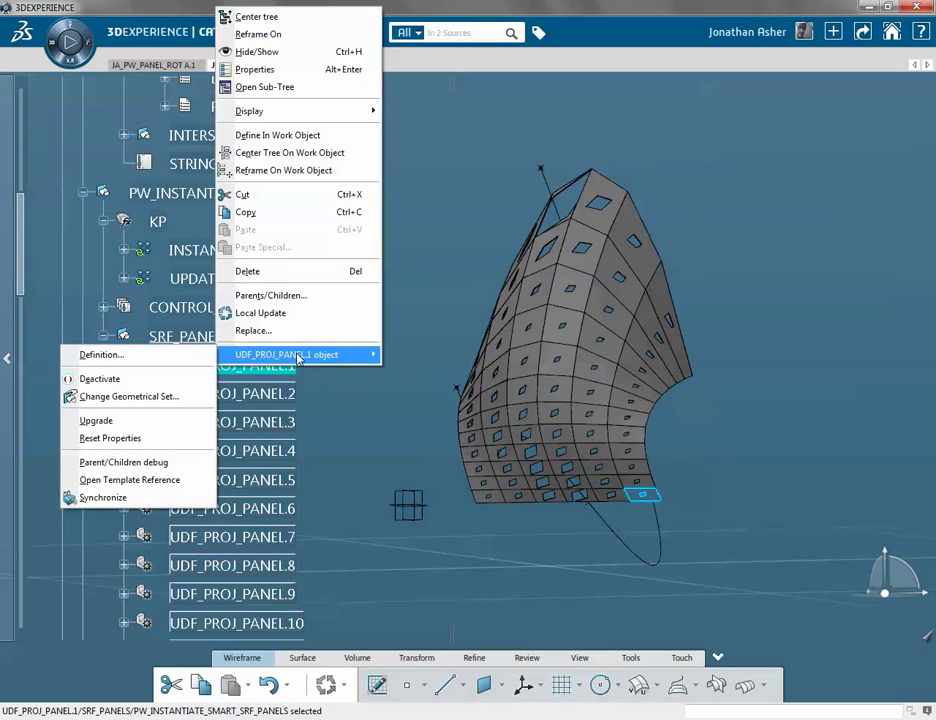
click(114, 483)
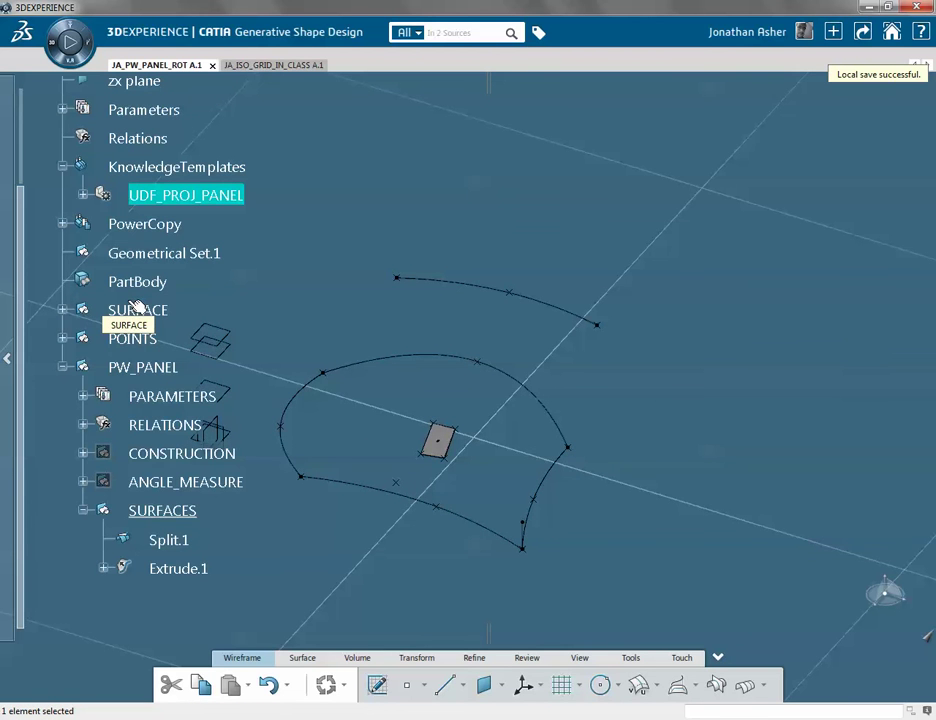
scroll(204, 397, up, 1)
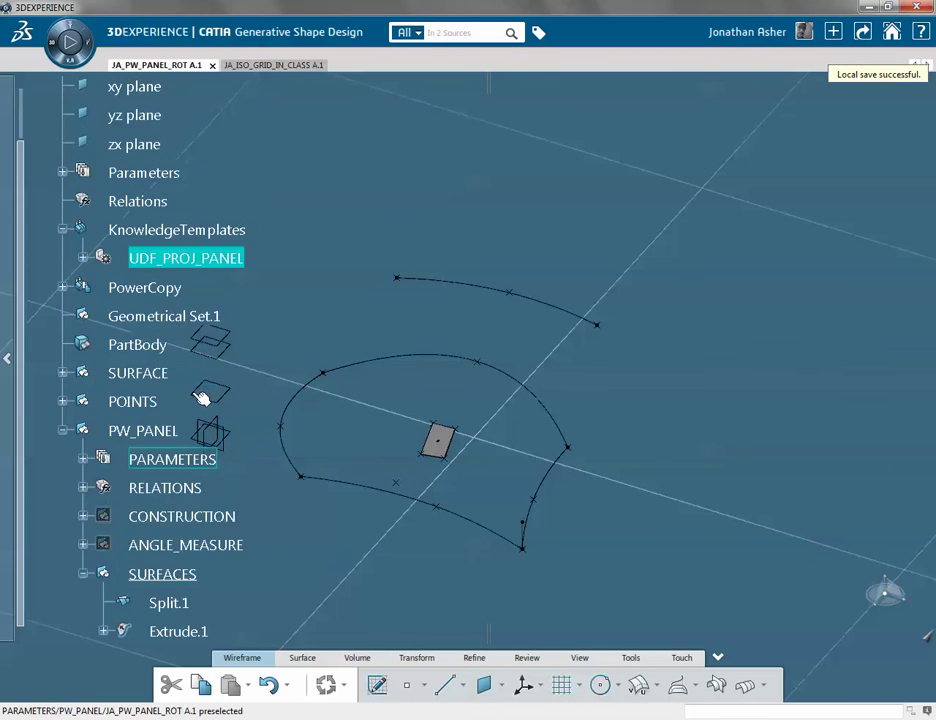
scroll(204, 397, down, 1)
click(152, 368)
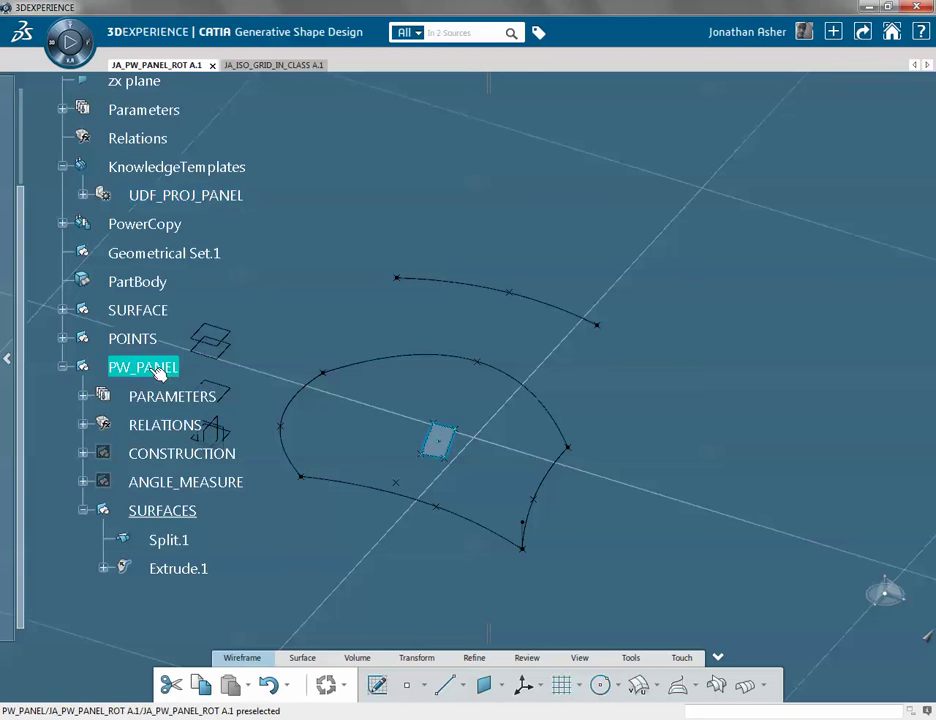
scroll(152, 387, up, 1)
scroll(152, 386, up, 3)
click(307, 230)
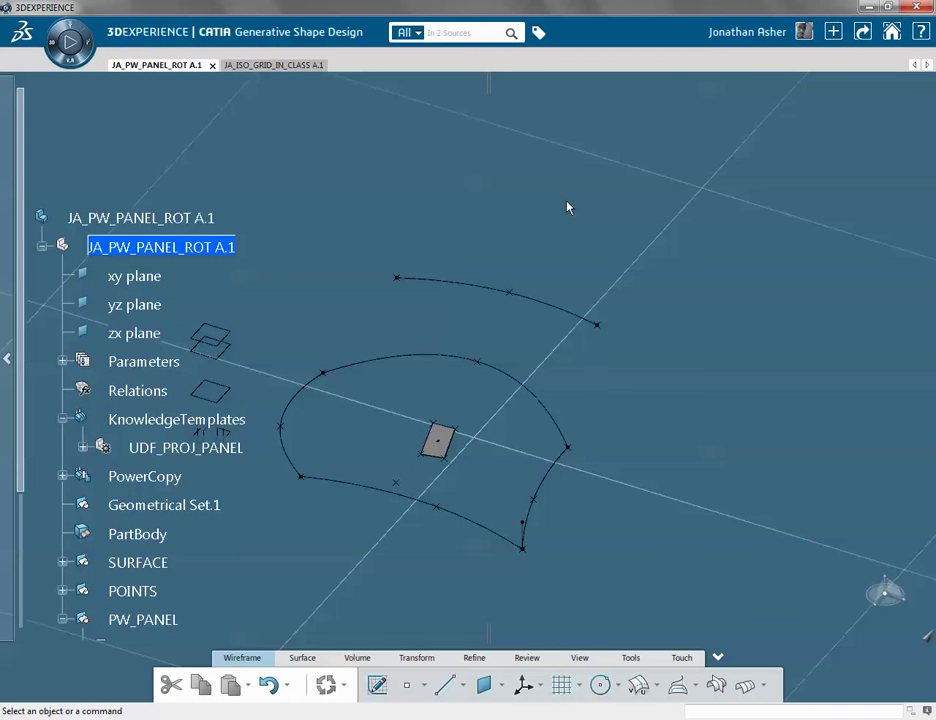
Start a save with options for JA_PW_PANEL_ROT A.1 and select the part in the list of objects
click(808, 30)
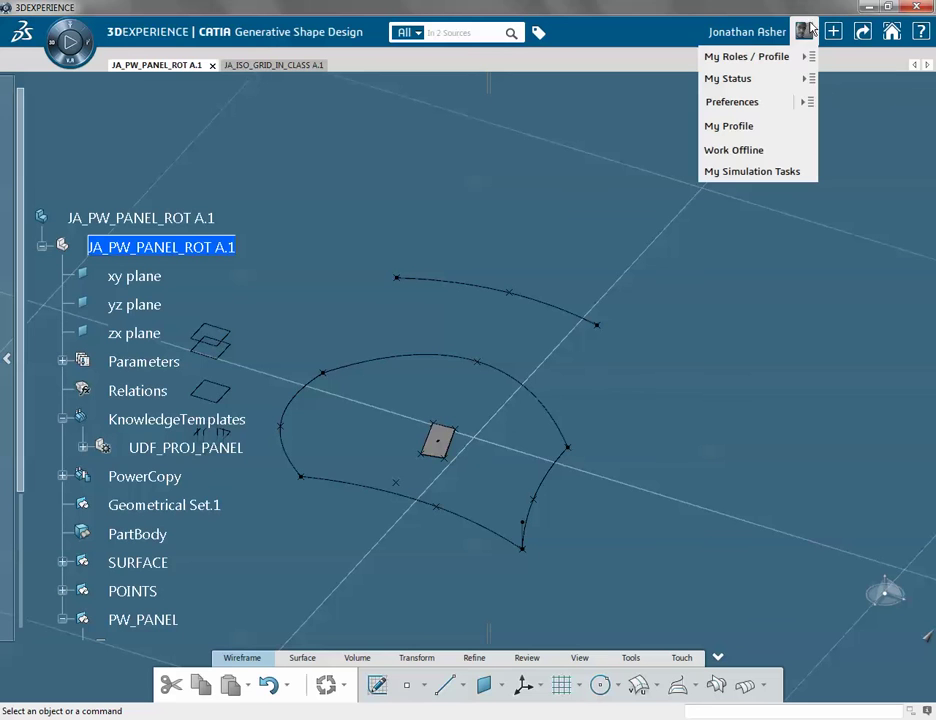
click(871, 29)
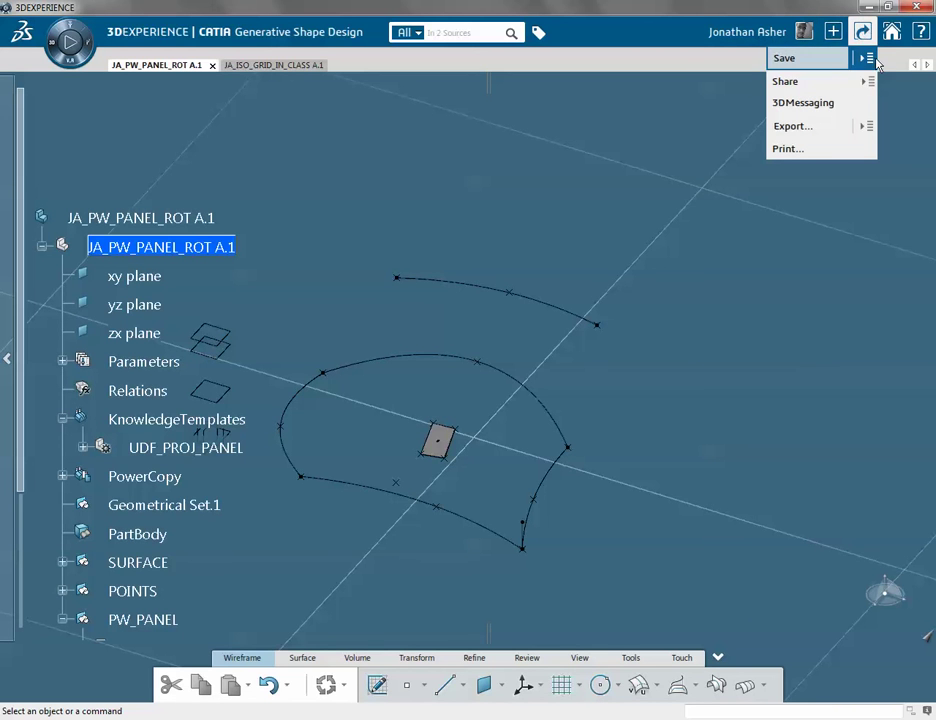
click(869, 60)
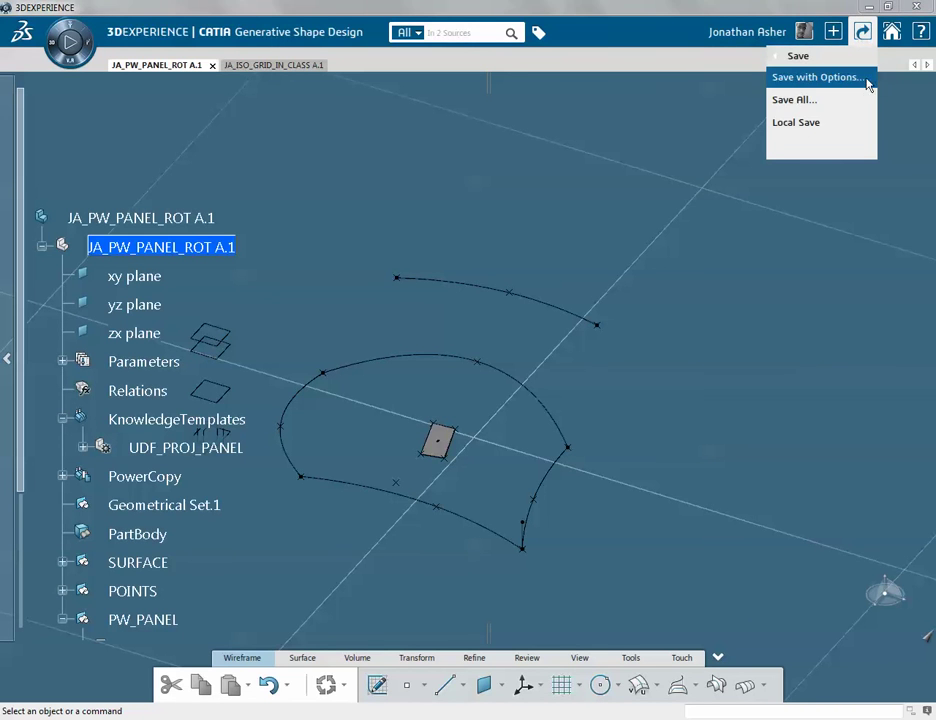
click(863, 84)
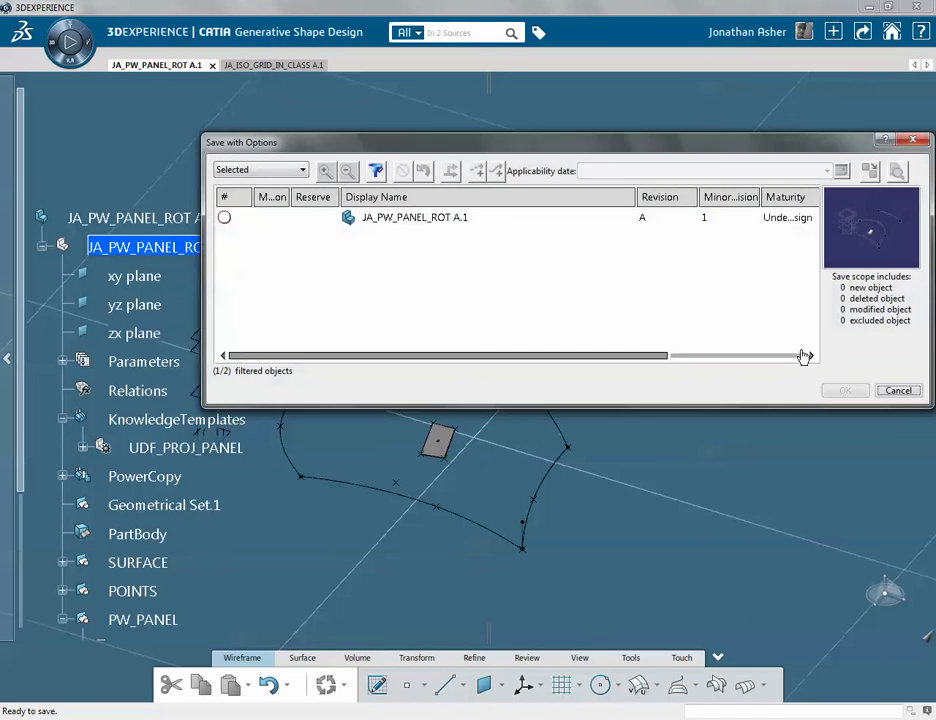
click(412, 220)
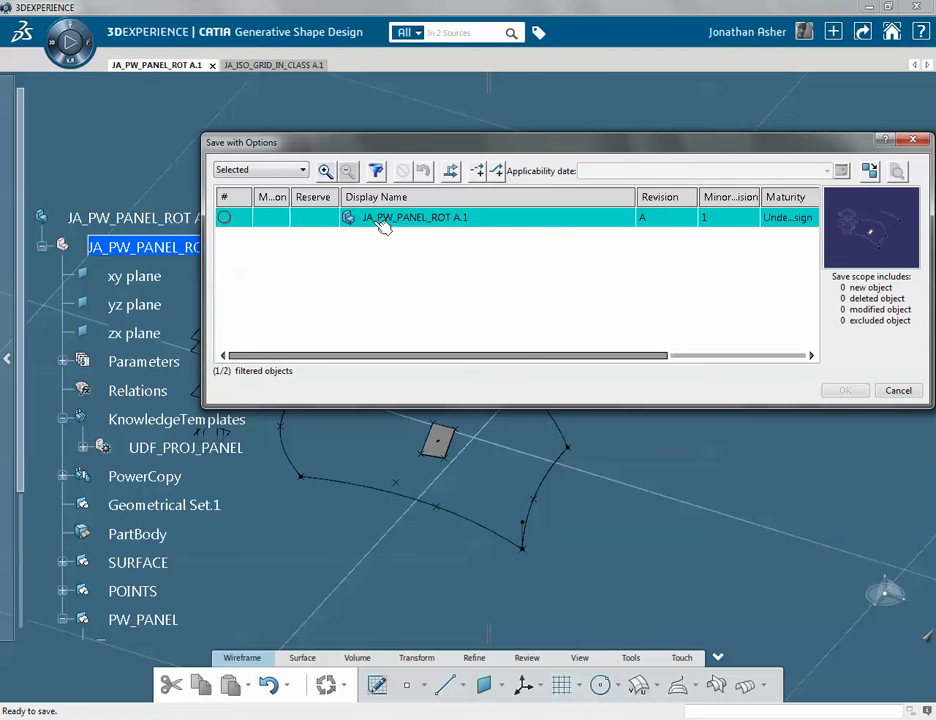
right_click(446, 221)
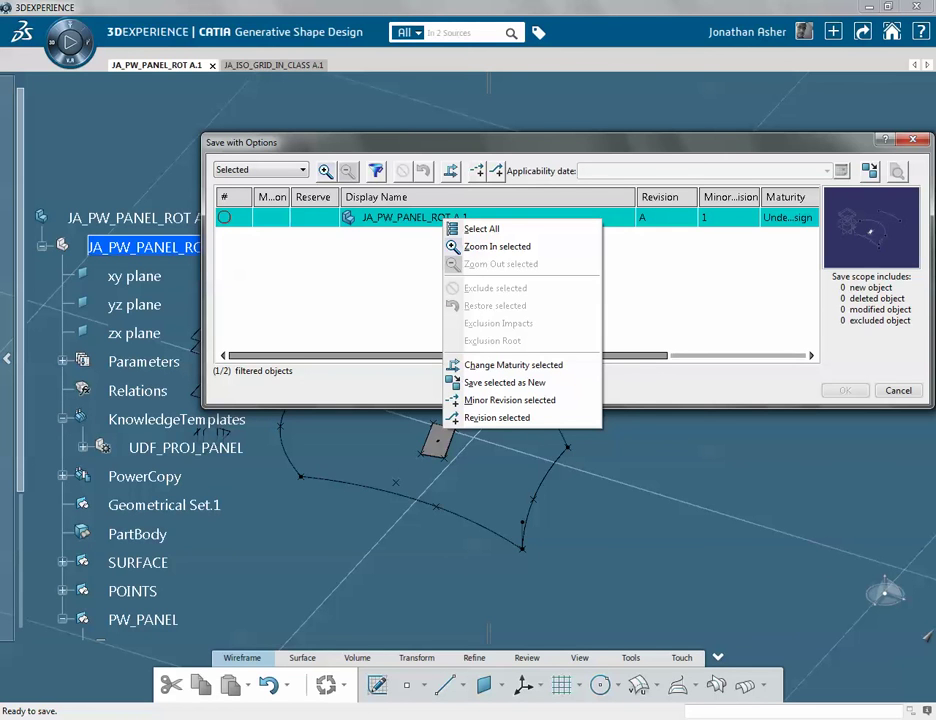
click(802, 719)
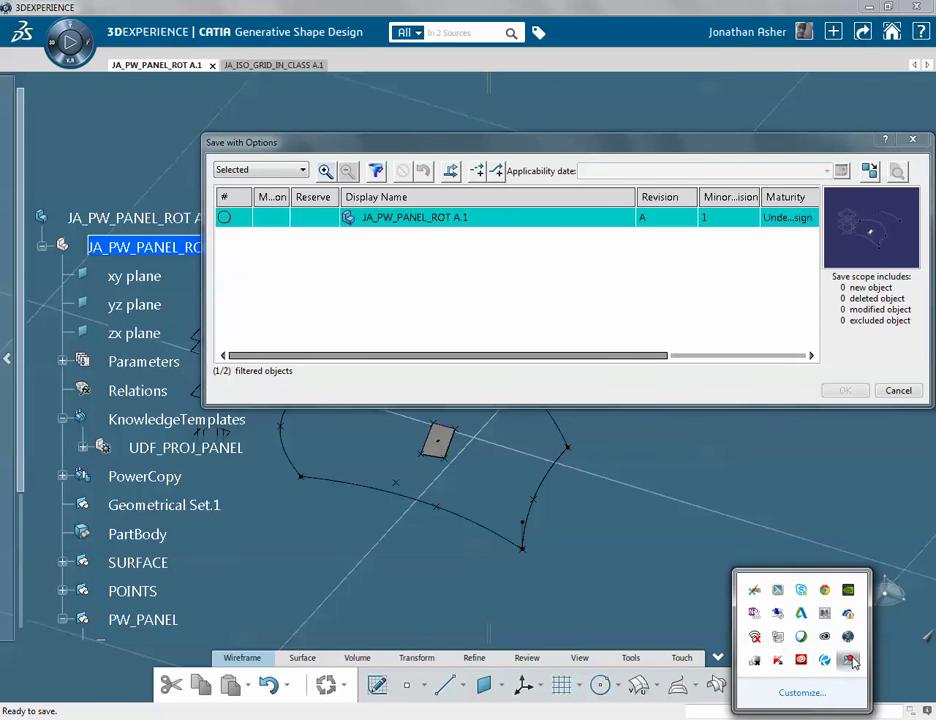
click(426, 257)
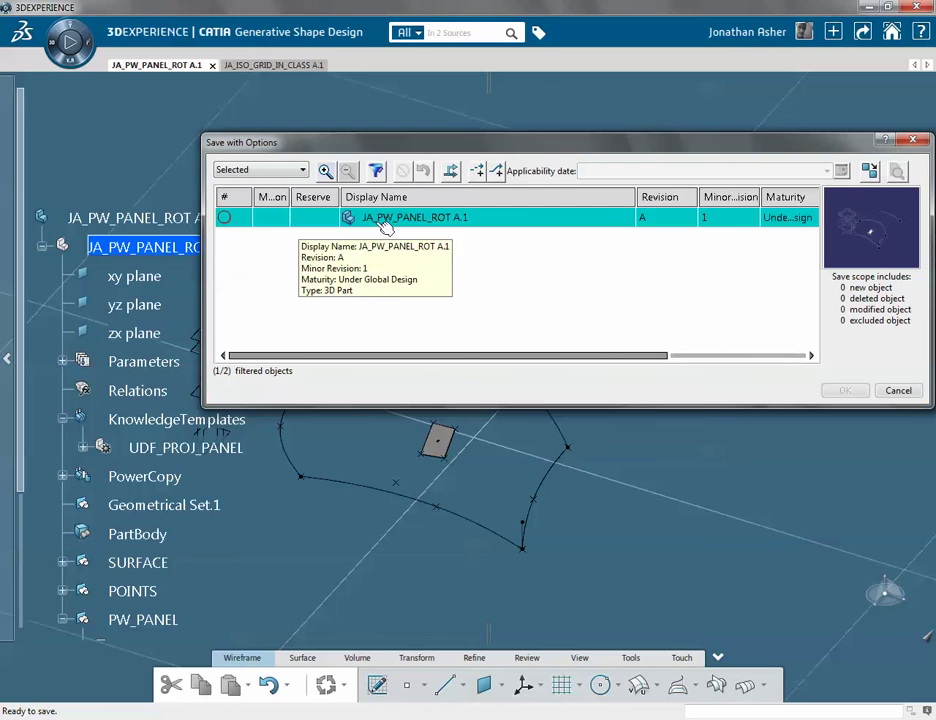
Save JA_PW_PANEL_ROT A.1 as a new object with the duplication string JA_UDF_01
right_click(390, 219)
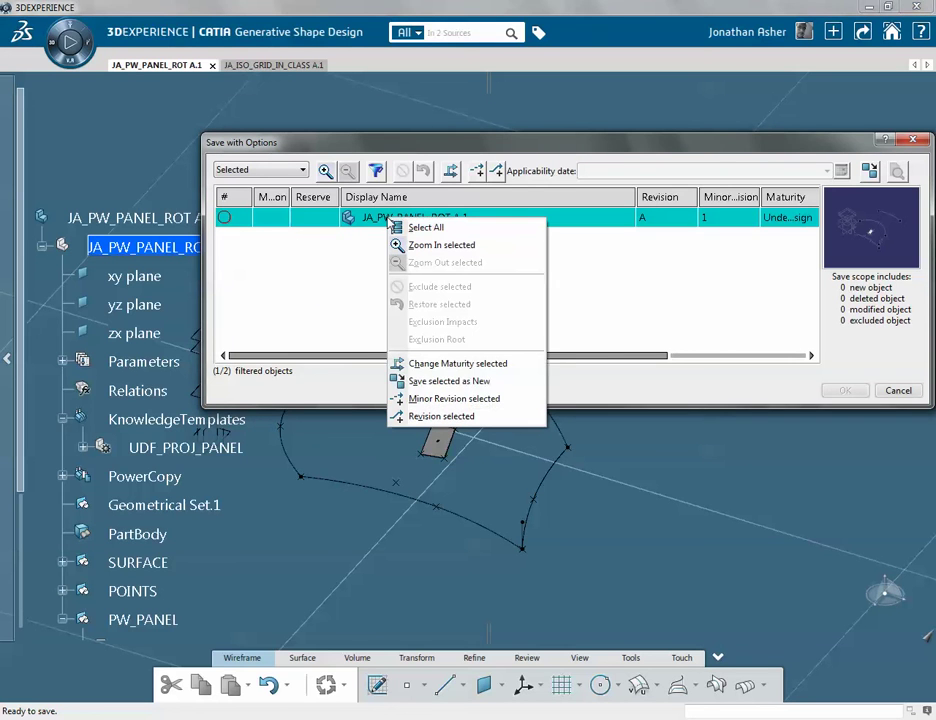
click(476, 382)
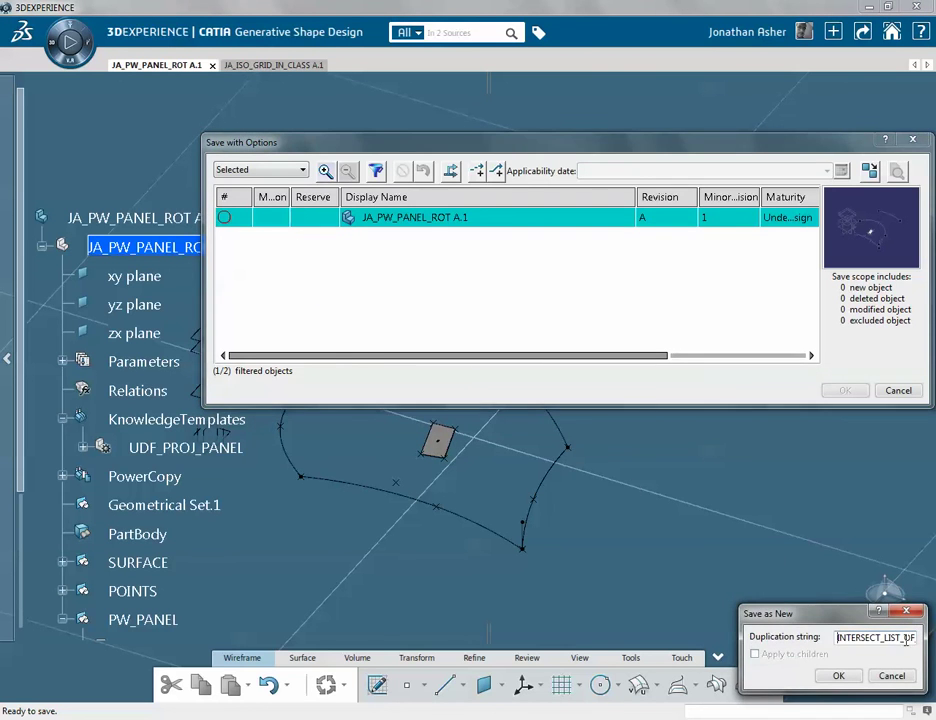
double_click(837, 637)
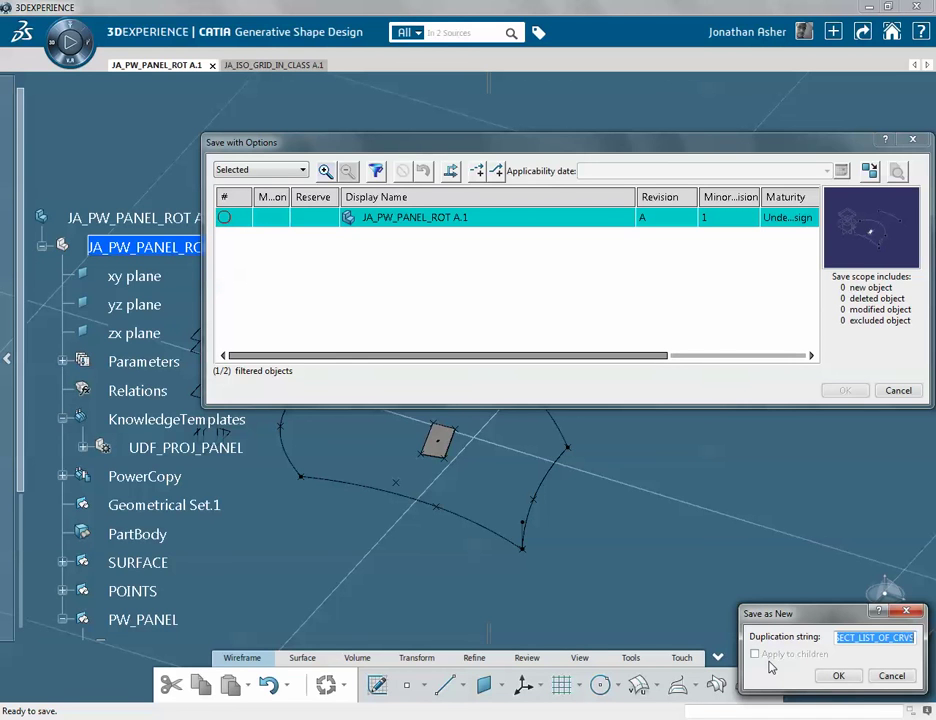
text(ja)
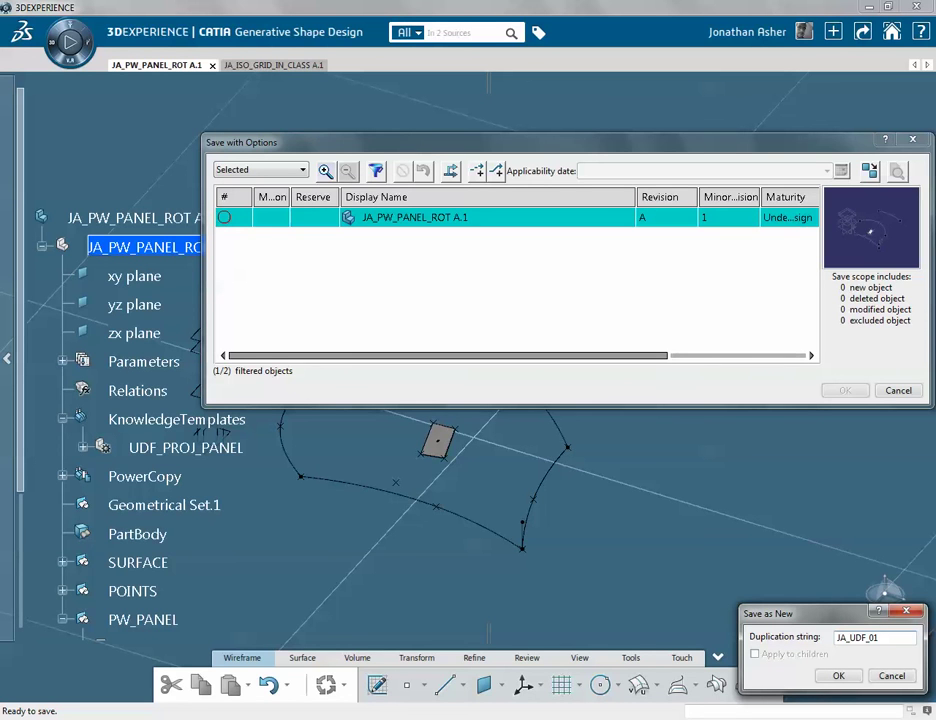
click(842, 677)
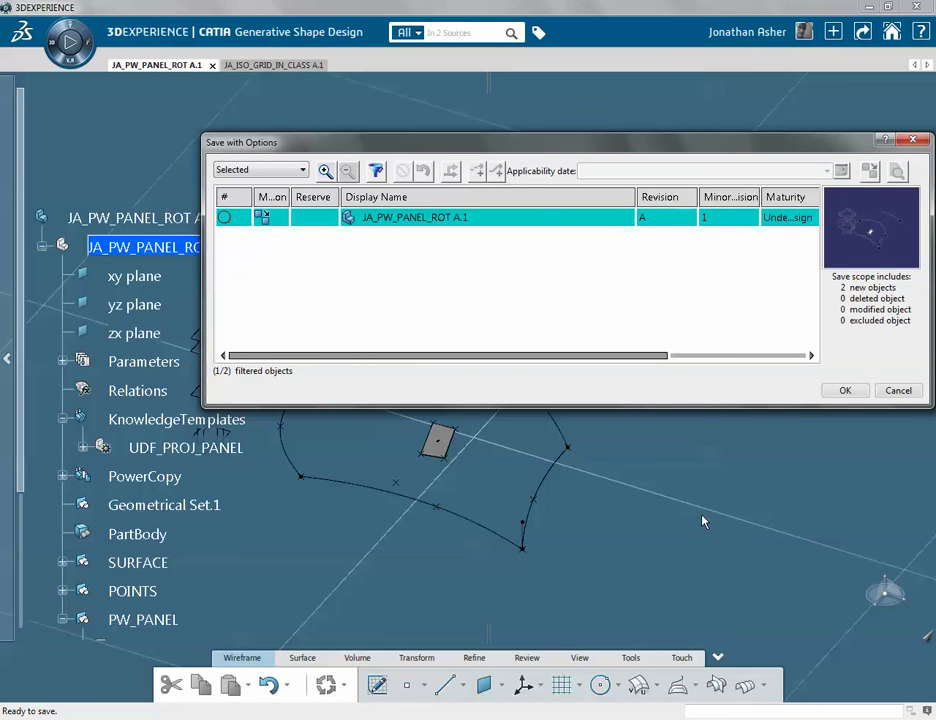
click(848, 392)
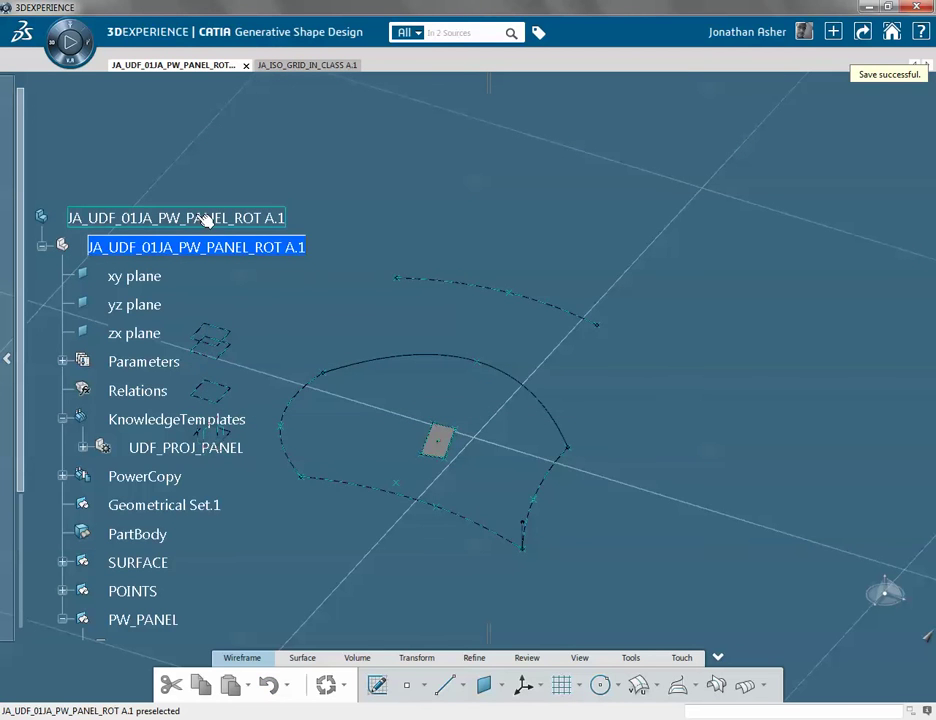
Shorten the title of the root physical product to JA_UDF_01 in its properties
click(90, 218)
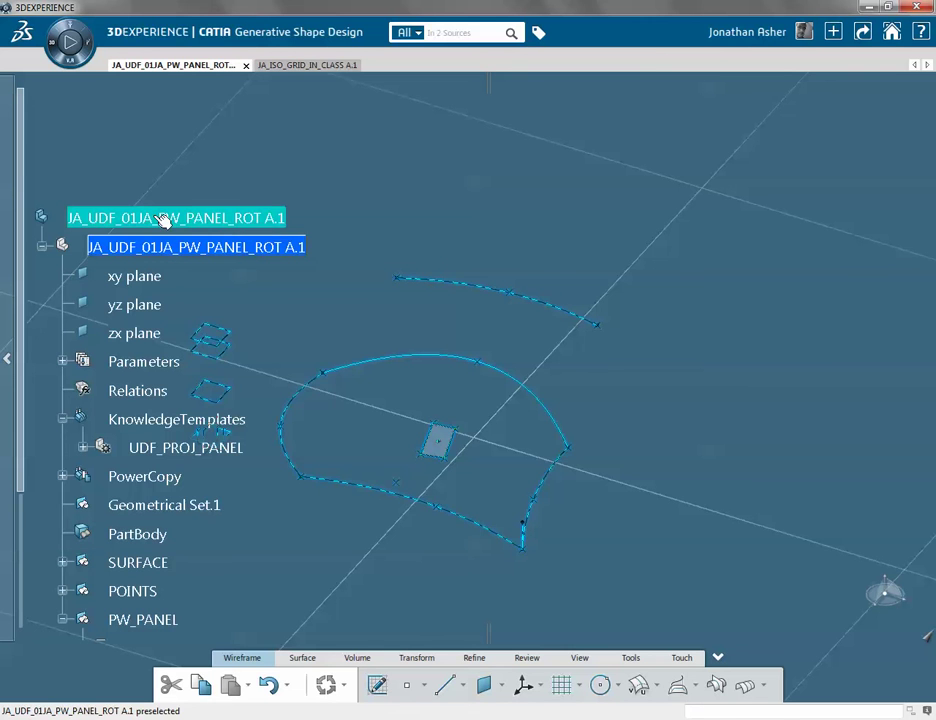
right_click(162, 220)
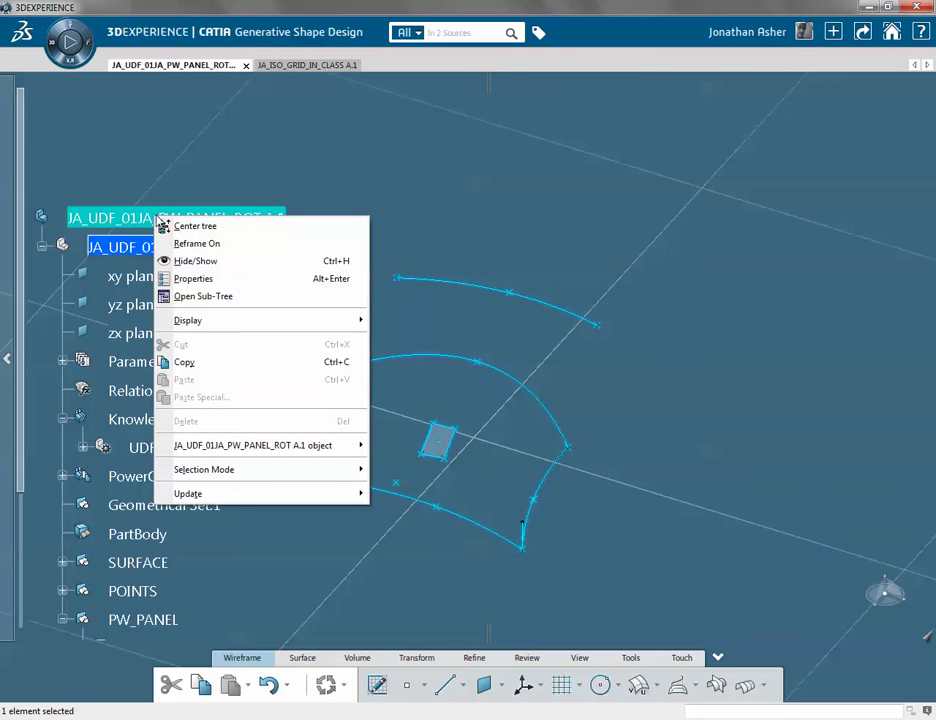
right_click(113, 218)
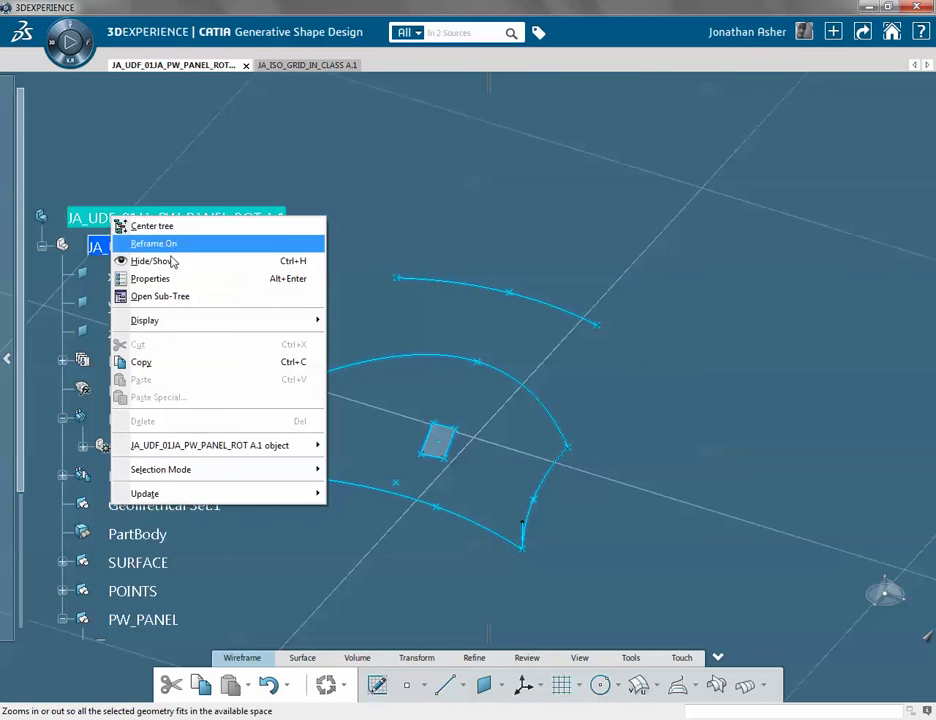
click(150, 279)
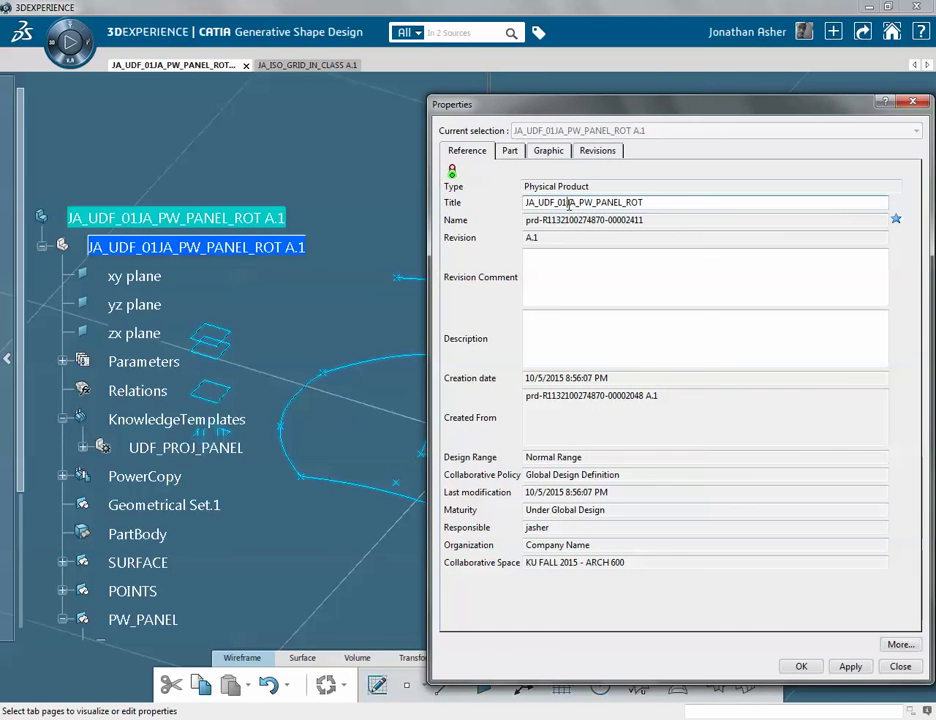
drag(569, 204, 737, 198)
key(Delete)
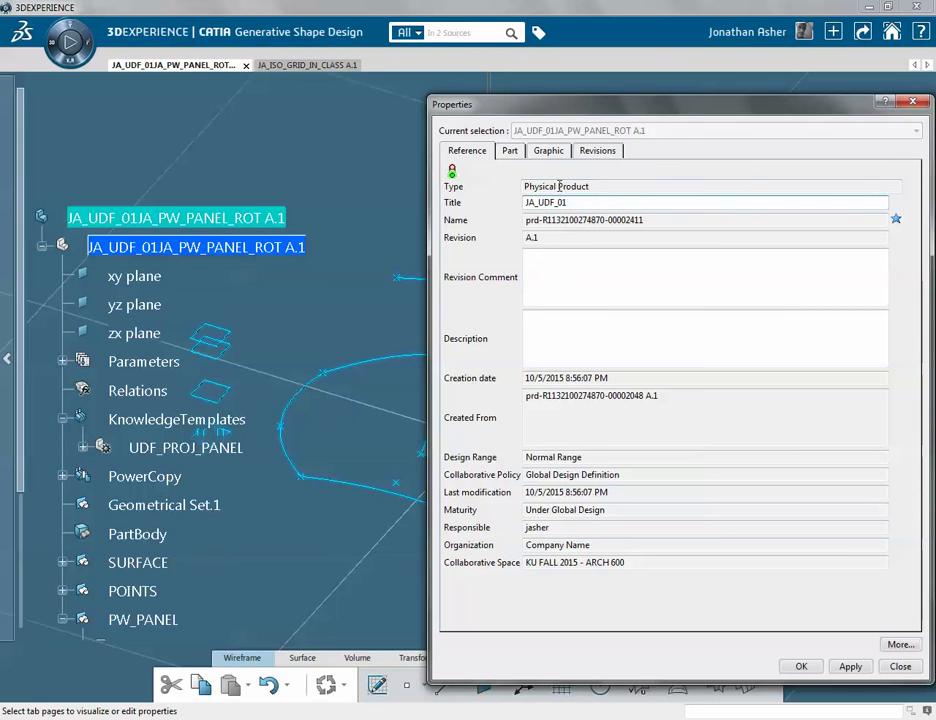
drag(581, 203, 436, 193)
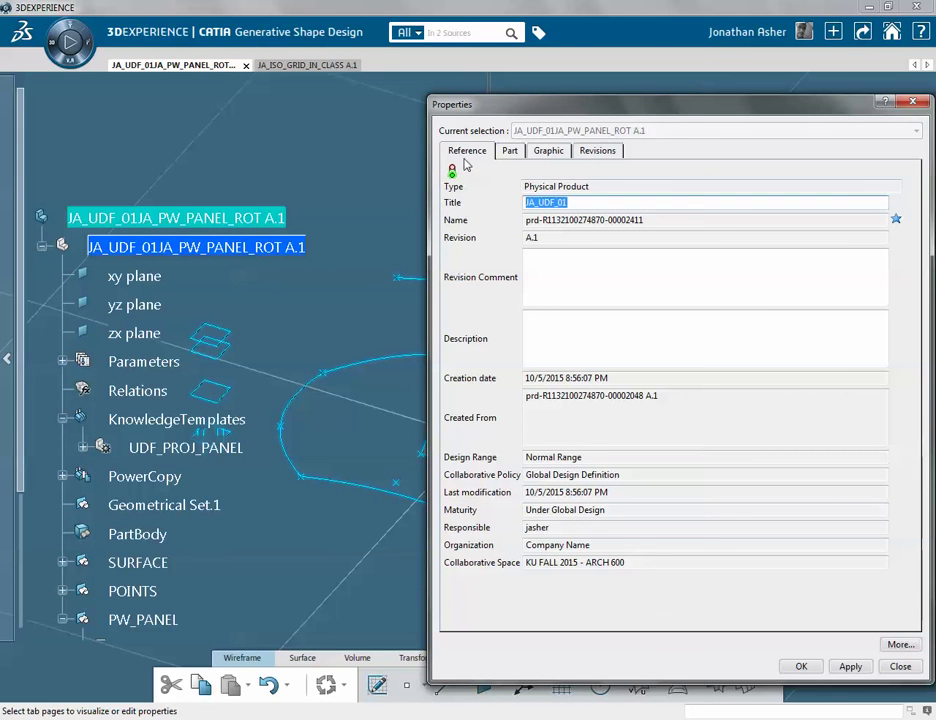
click(509, 151)
click(473, 154)
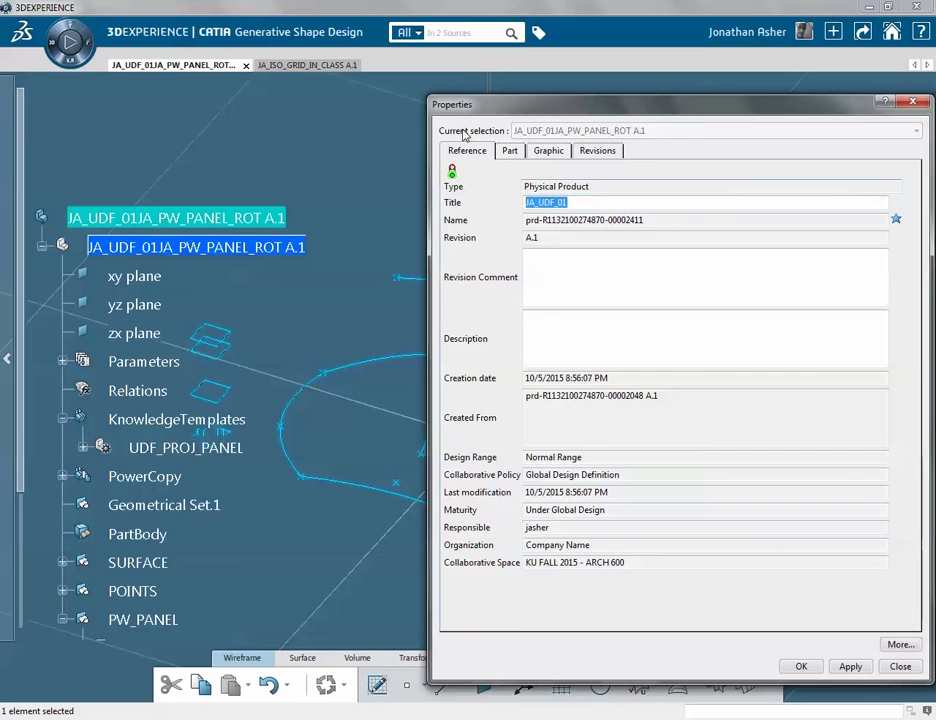
click(801, 666)
Set the title of the 3D Shape under the root product to JA_UDF_01 and save the part
right_click(230, 250)
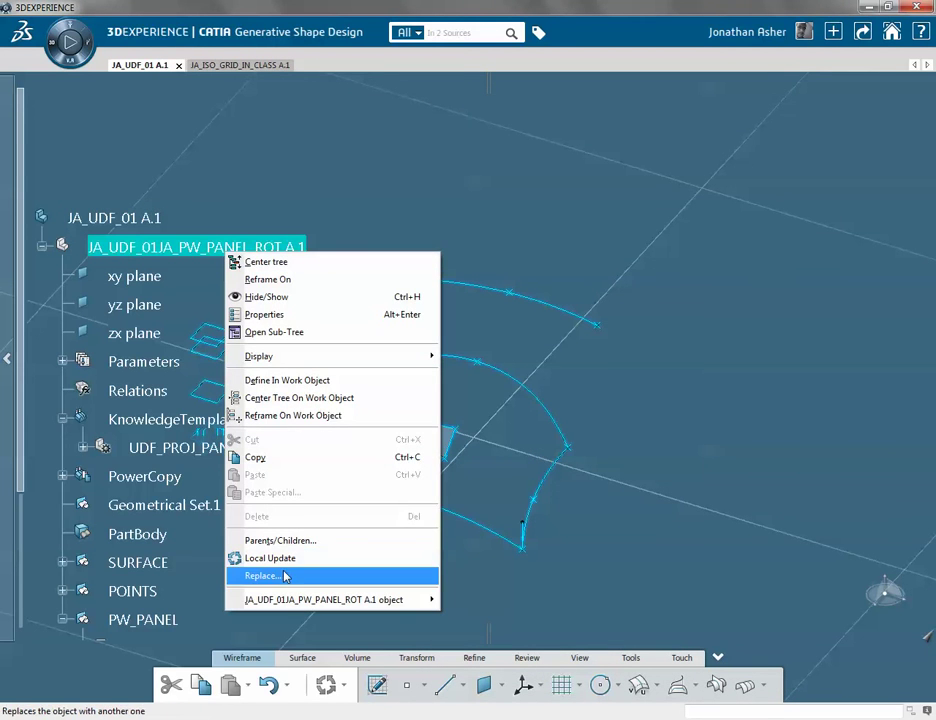
click(268, 316)
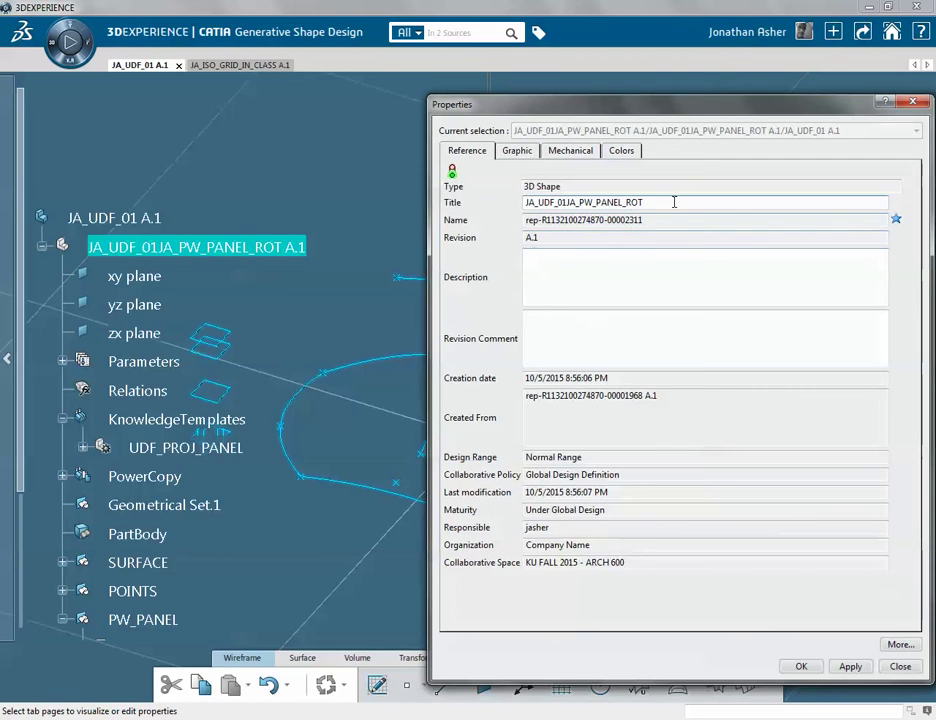
text(JA_UDF_01)
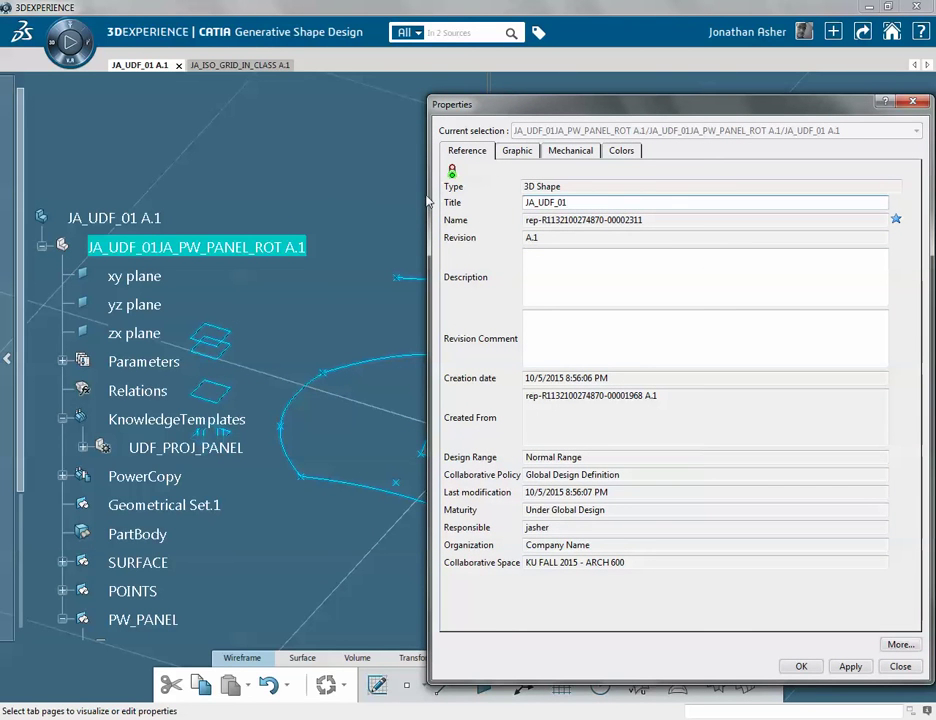
click(801, 666)
click(312, 286)
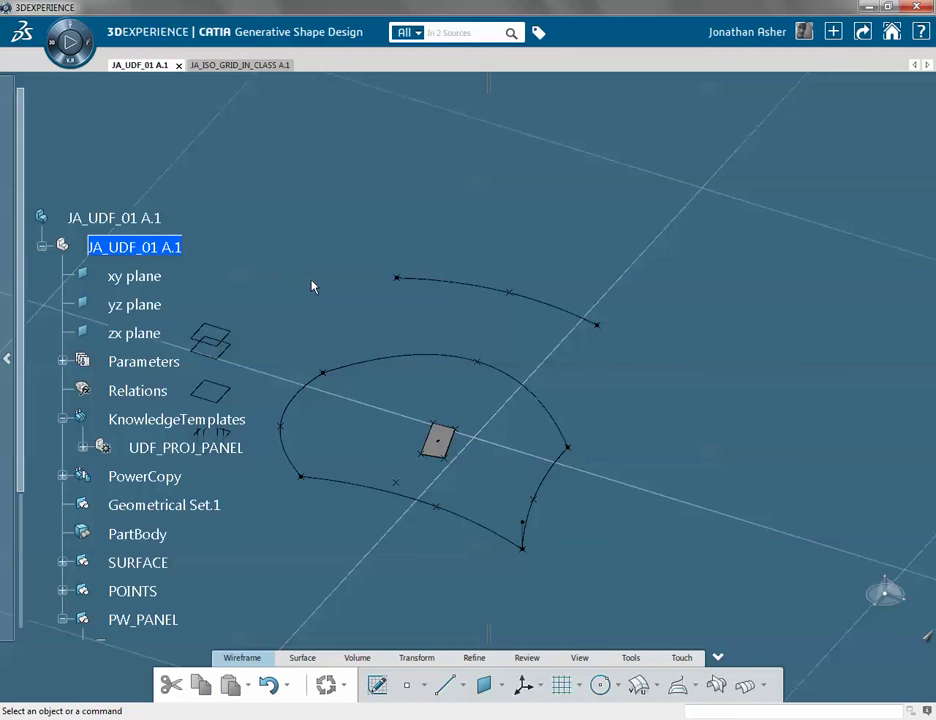
key(ctrl+s)
click(41, 245)
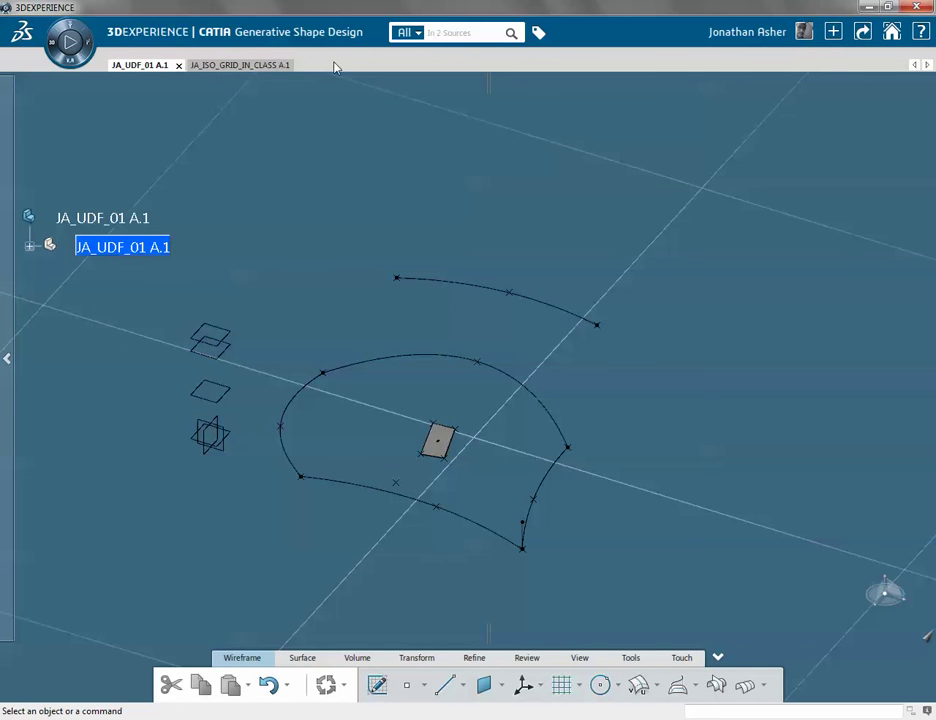
Delete all panel instances from UDF_PROJ_PANEL.1 to UDF_PROJ_PANEL.72 in the SRF_PANELS set of JA_ISO_GRID_IN_CLASS A.1, leaving exclusive parents out of the deletion
click(227, 66)
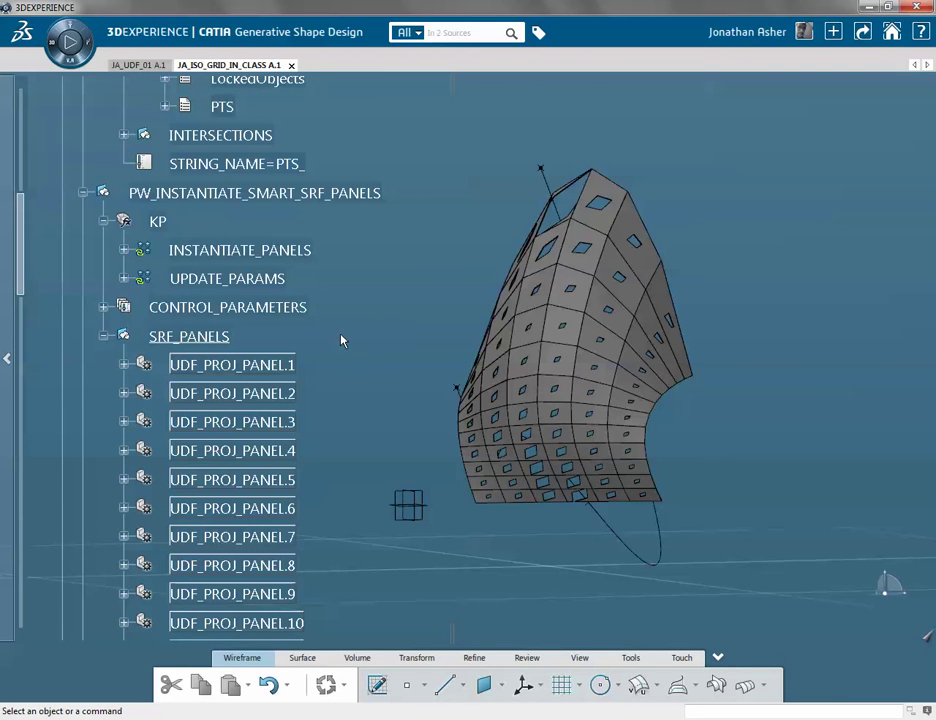
click(272, 364)
scroll(268, 347, down, 3)
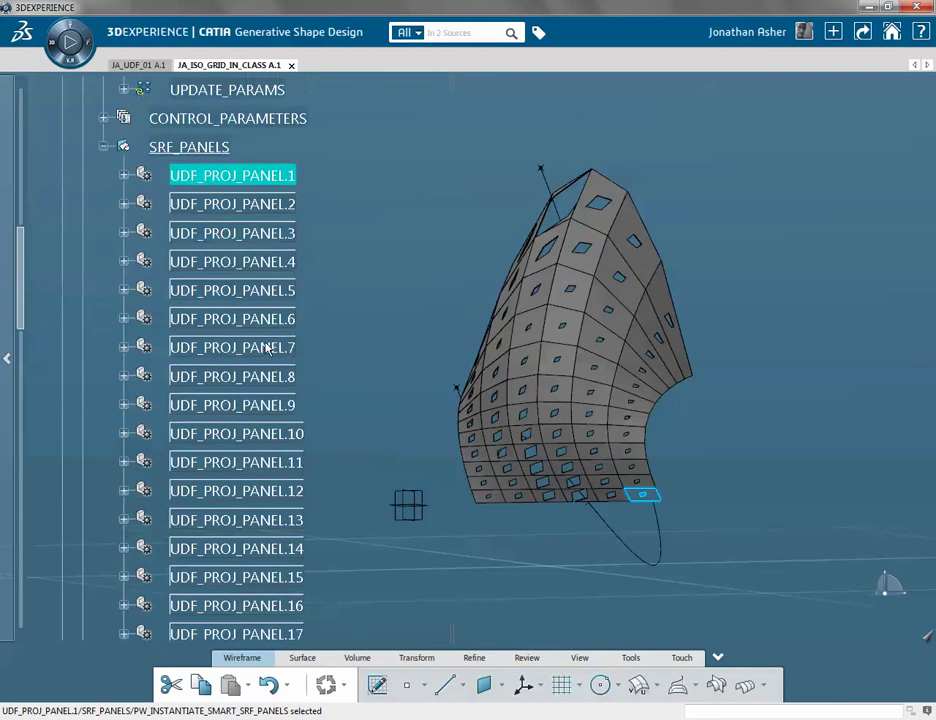
scroll(268, 347, down, 7)
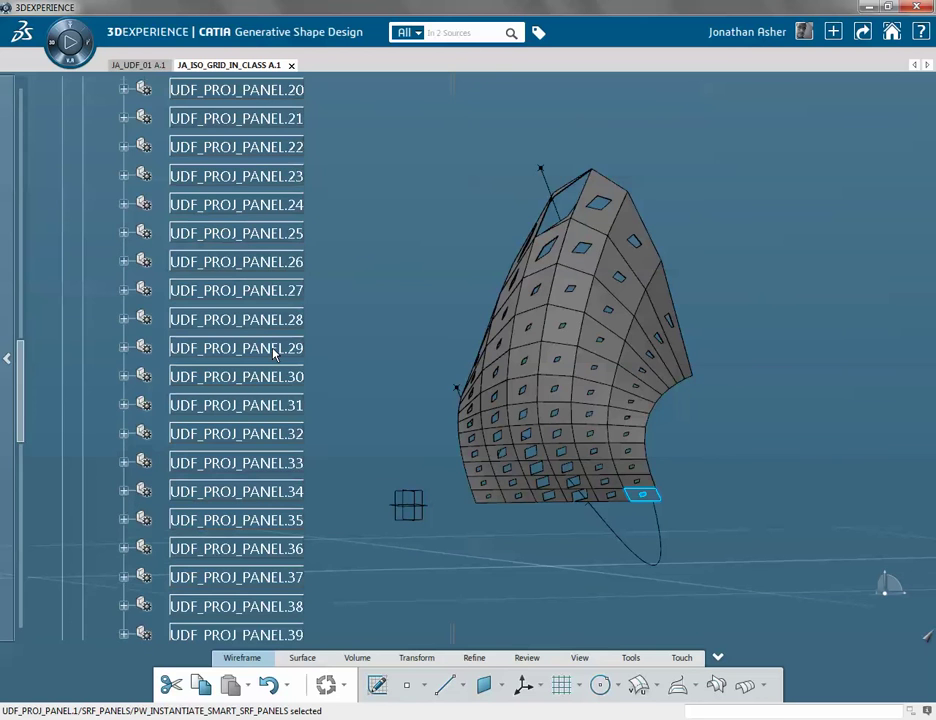
scroll(273, 352, down, 12)
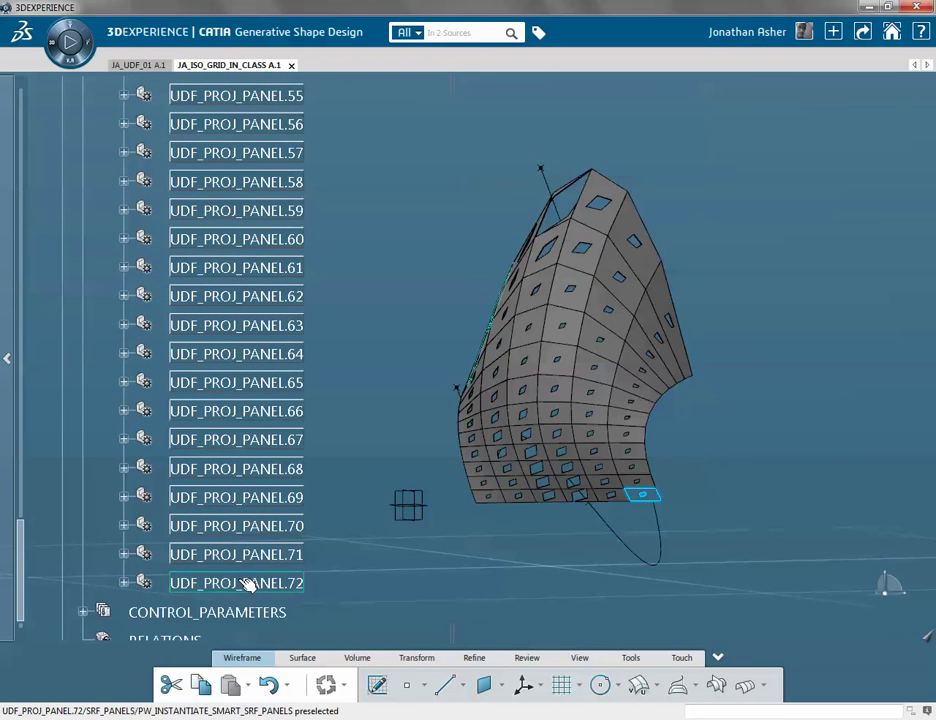
shift+click(247, 583)
middle_drag(355, 380, 330, 507)
click(330, 507)
click(290, 583)
scroll(268, 513, up, 1)
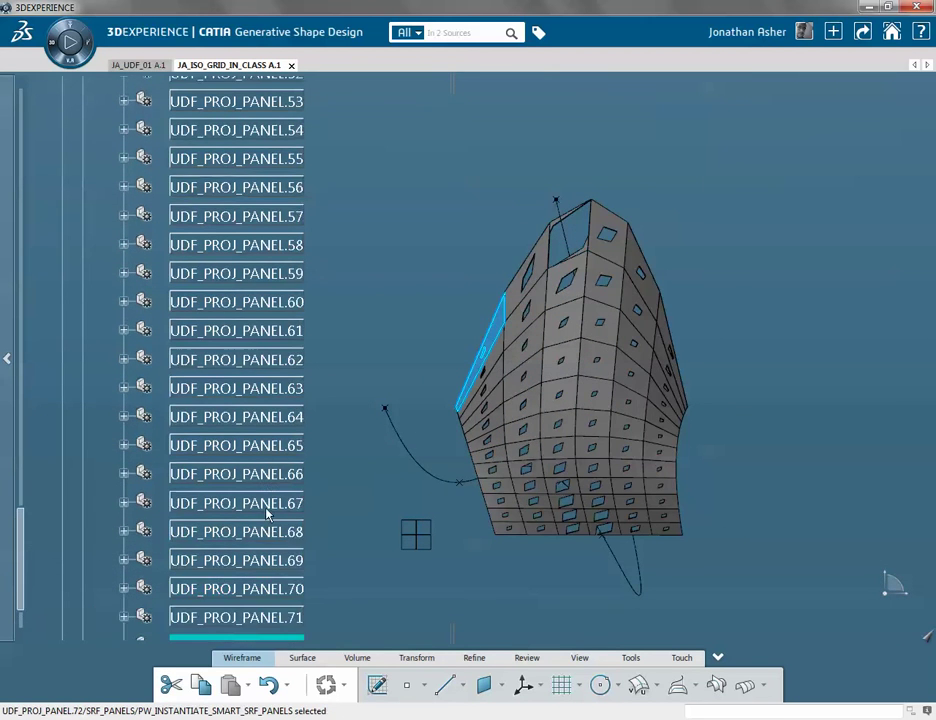
scroll(270, 510, up, 20)
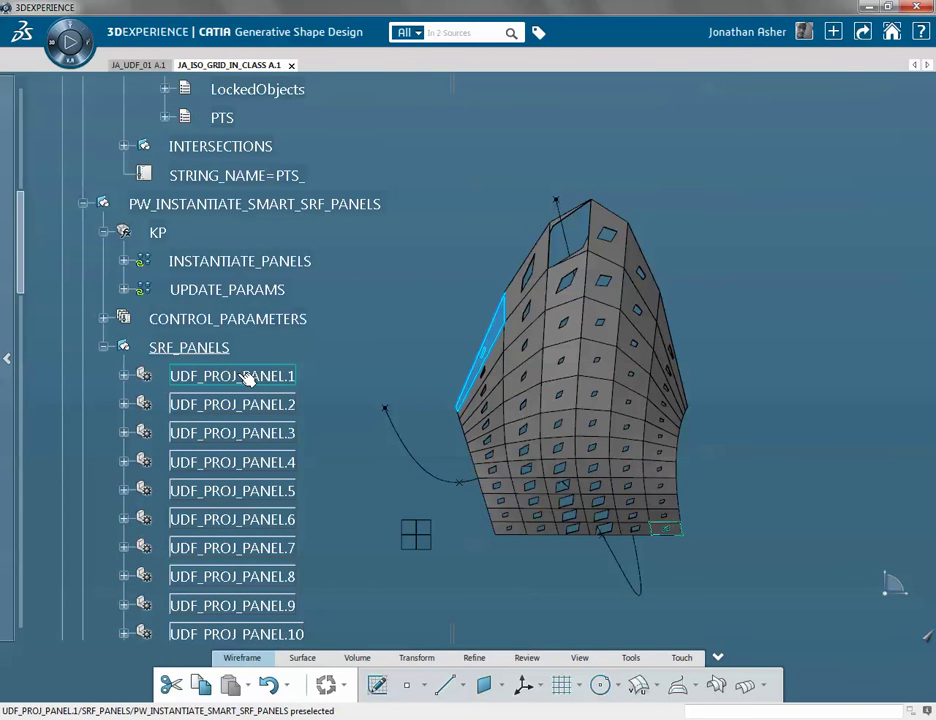
shift+click(247, 378)
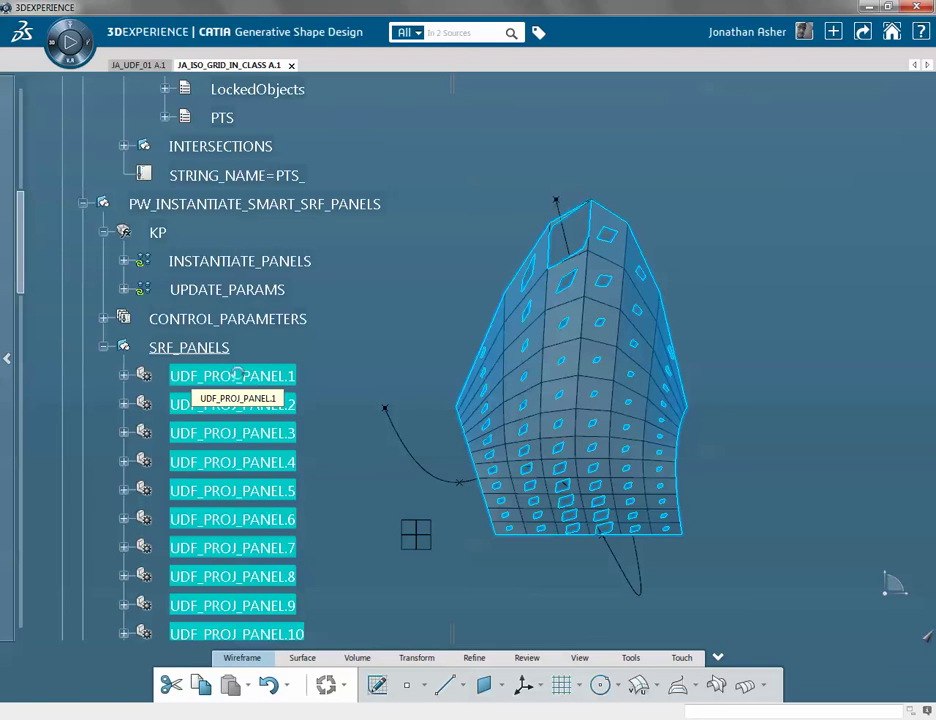
key(Delete)
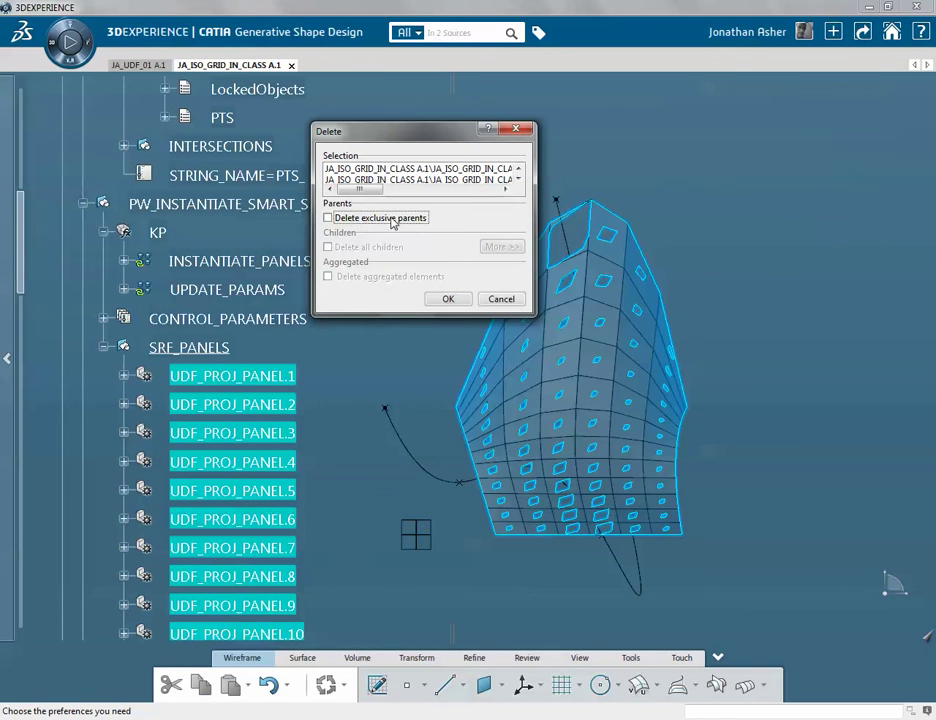
click(450, 300)
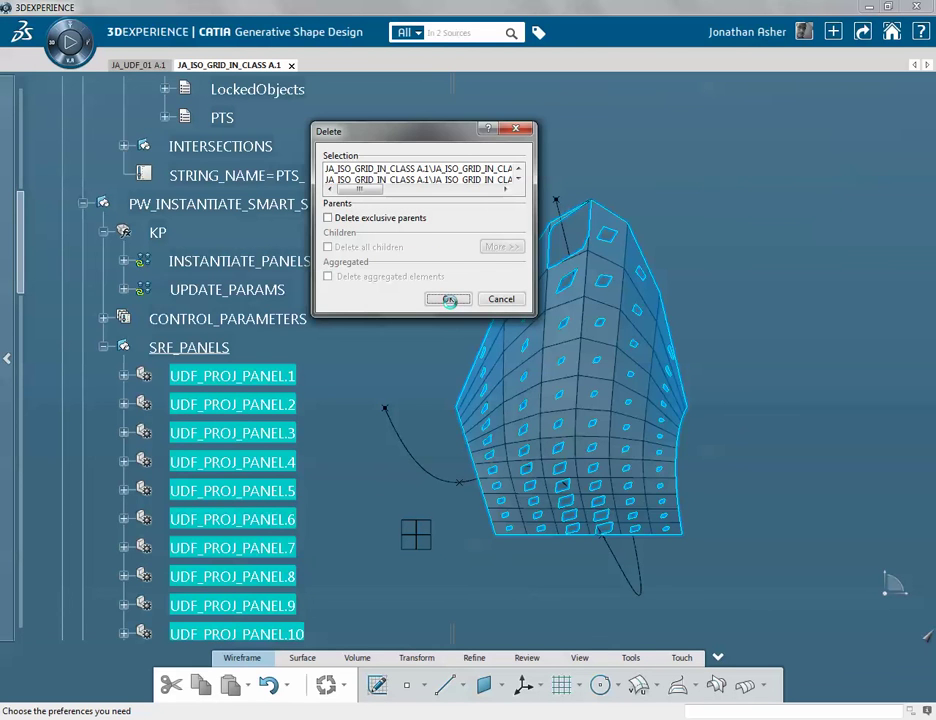
Open the resource table under the Relations of JA_ISO_GRID_IN_CLASS A.1 for editing
scroll(380, 350, up, 3)
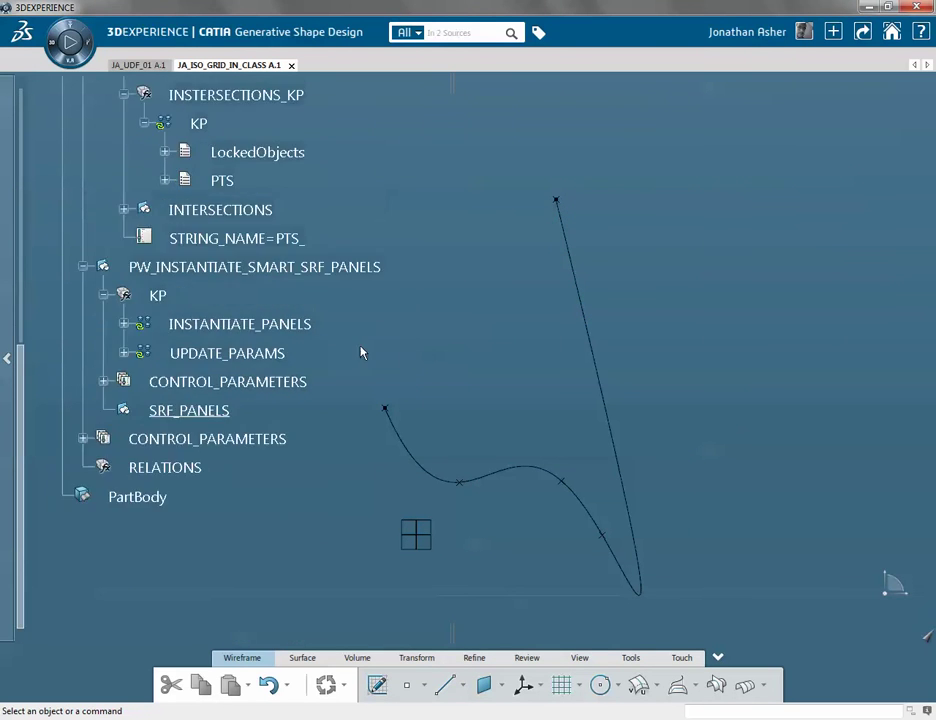
scroll(303, 315, up, 9)
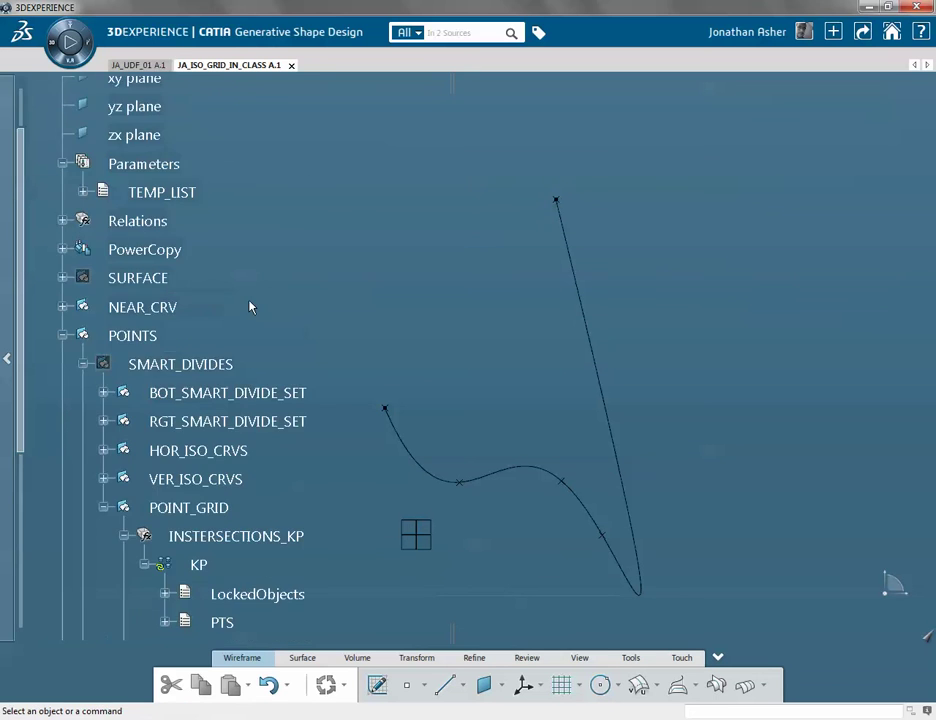
scroll(249, 307, down, 1)
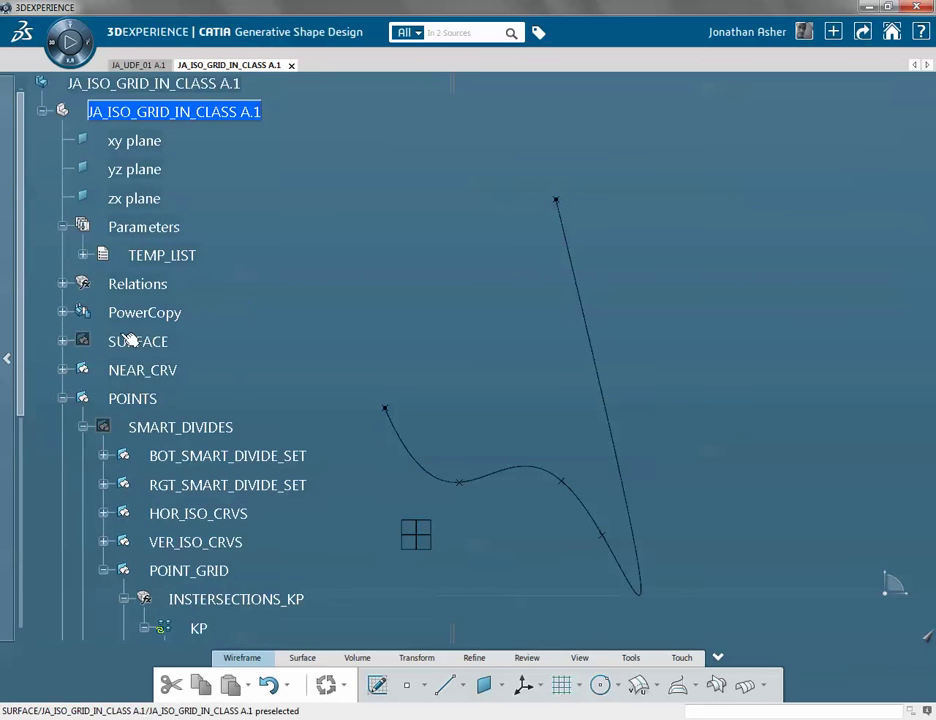
click(63, 284)
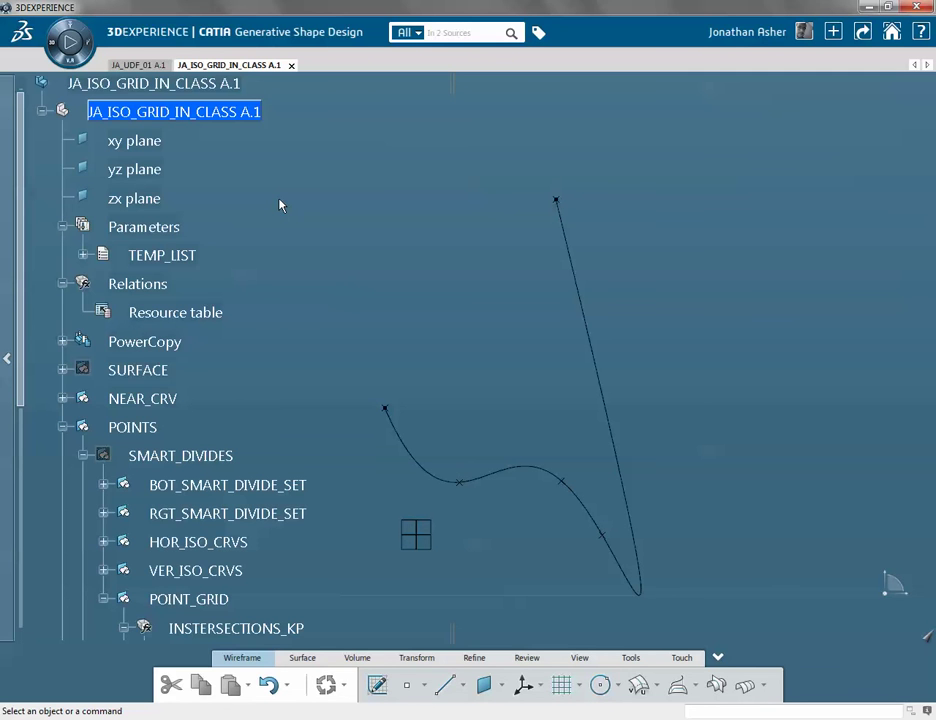
double_click(170, 314)
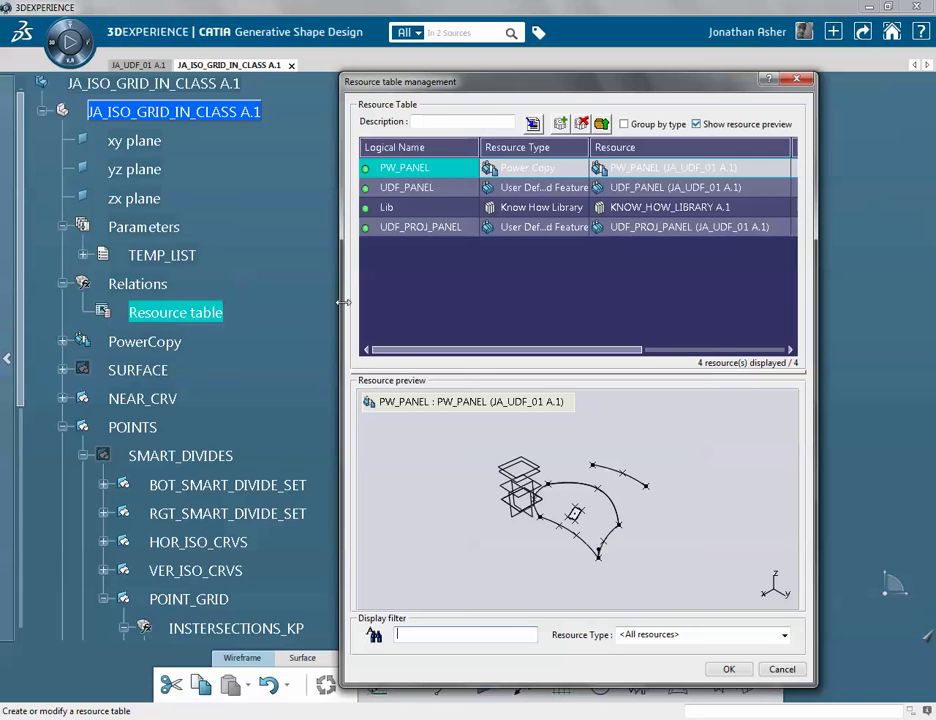
Retrieve the session's loaded objects for the UDF_PANEL entry's resource and choose JA_UDF_01 A.1 as its source component
click(427, 189)
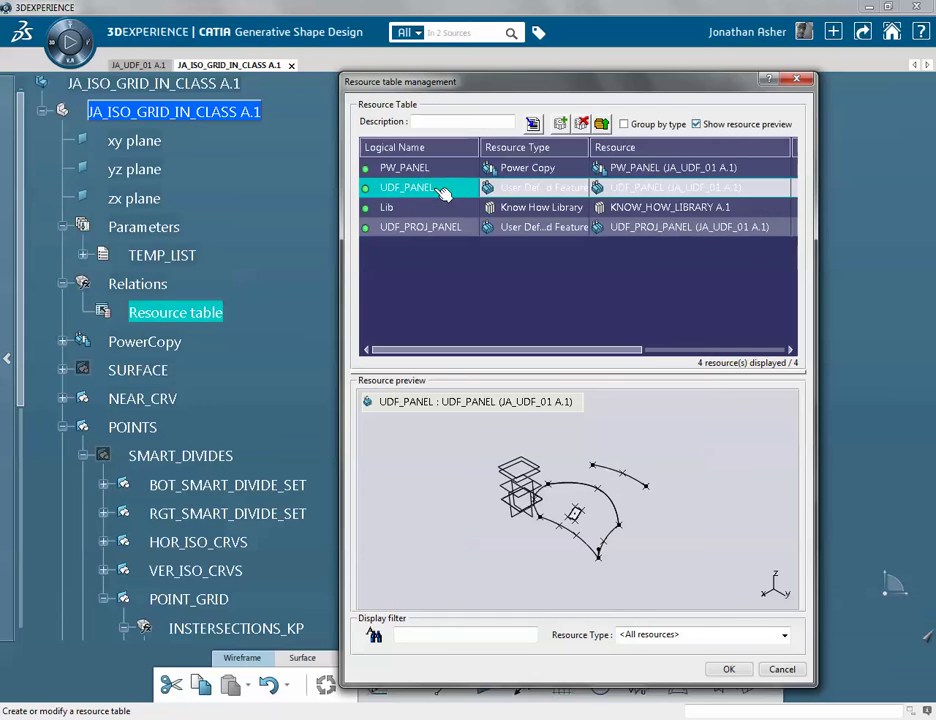
double_click(440, 188)
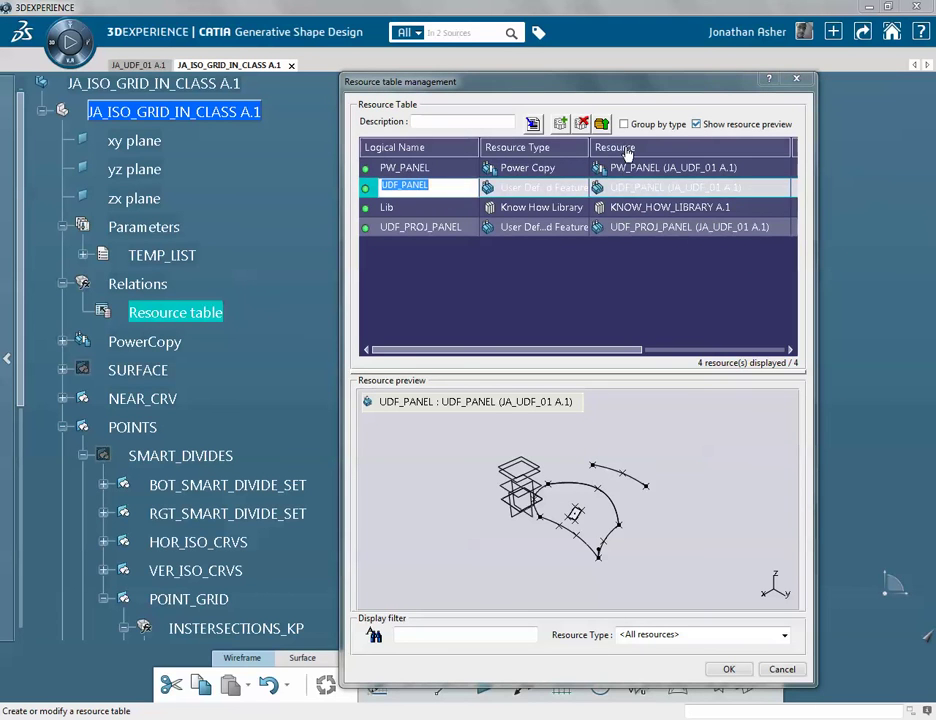
click(620, 148)
click(630, 148)
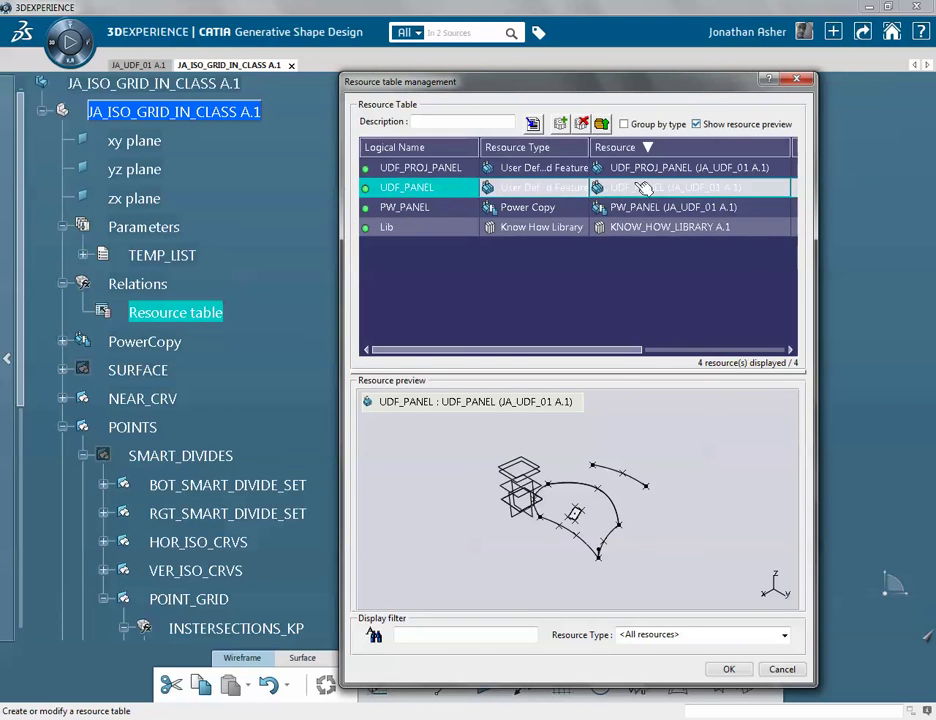
double_click(640, 192)
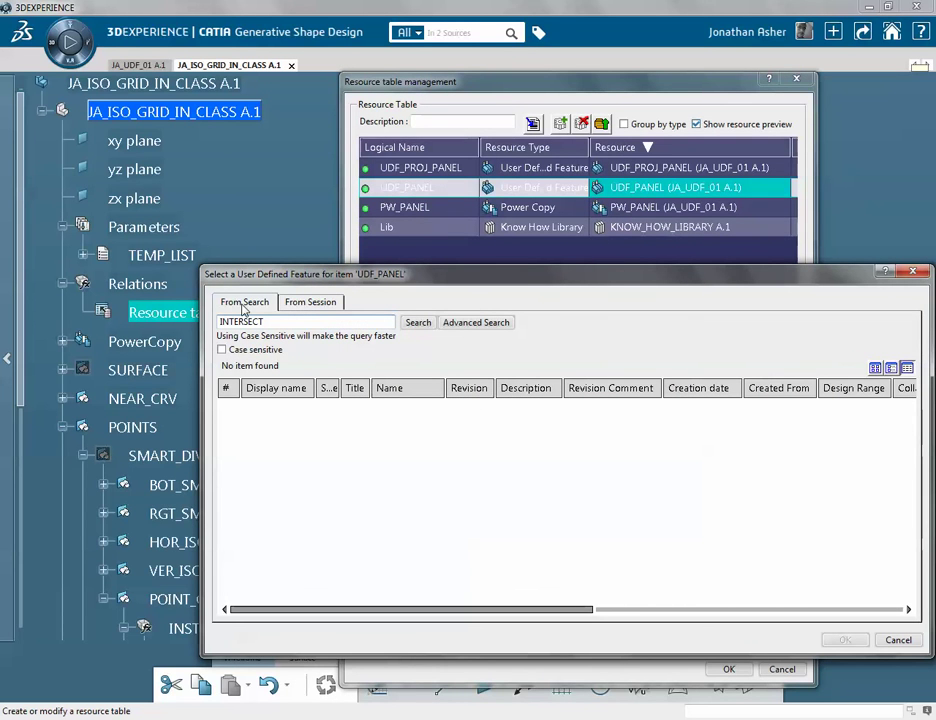
click(311, 303)
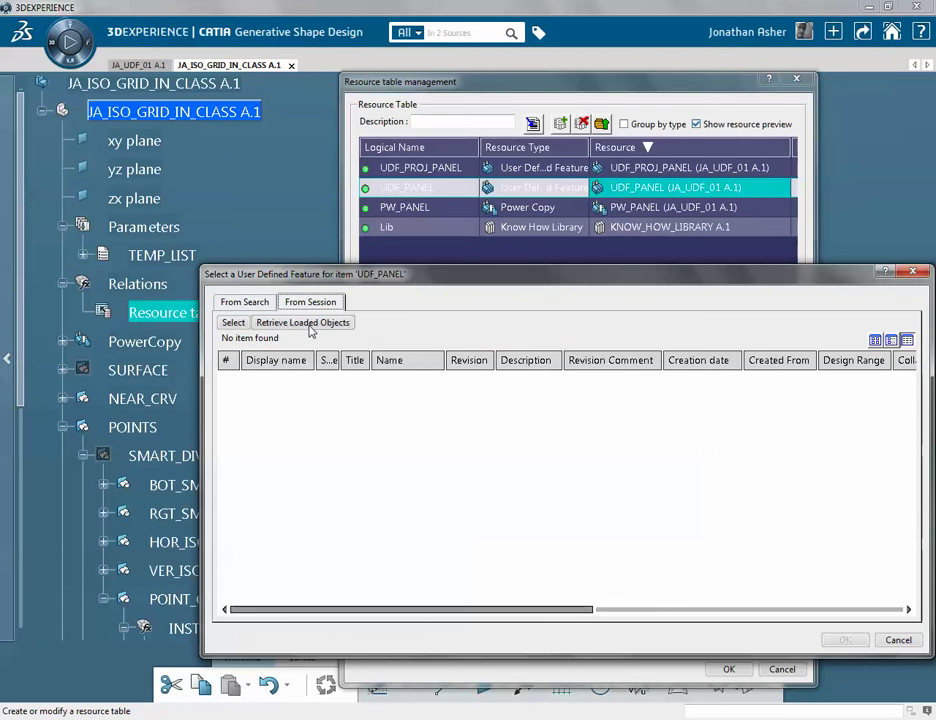
click(309, 325)
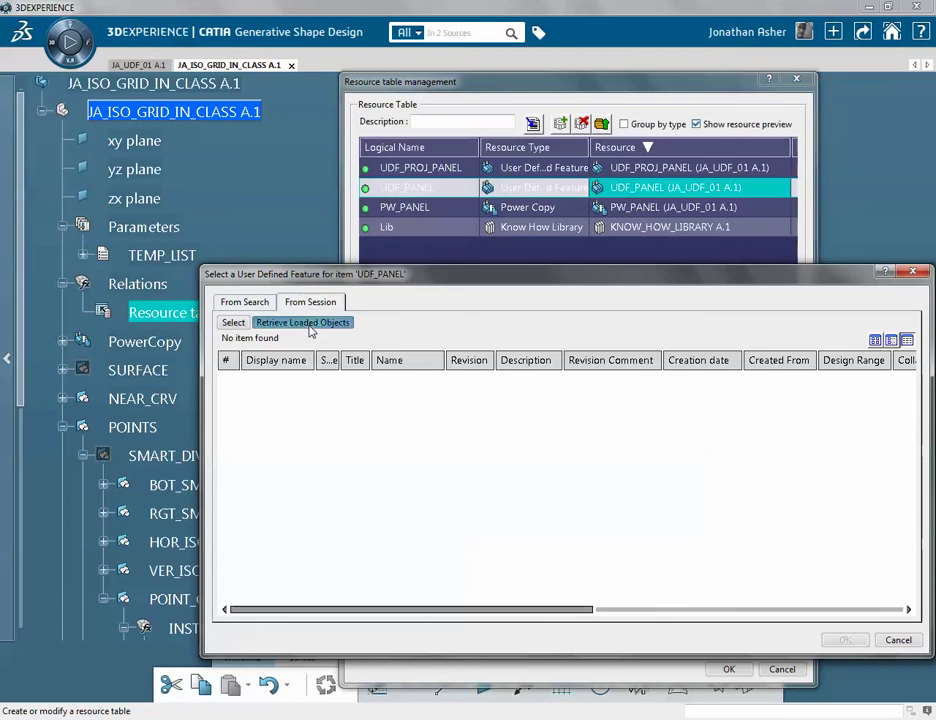
click(290, 404)
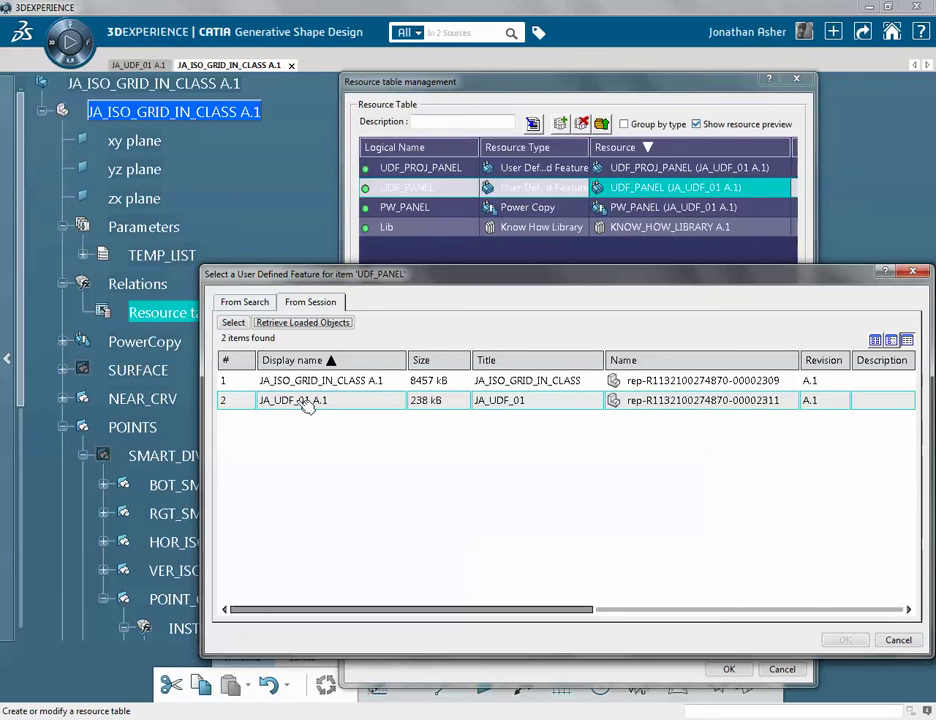
double_click(308, 406)
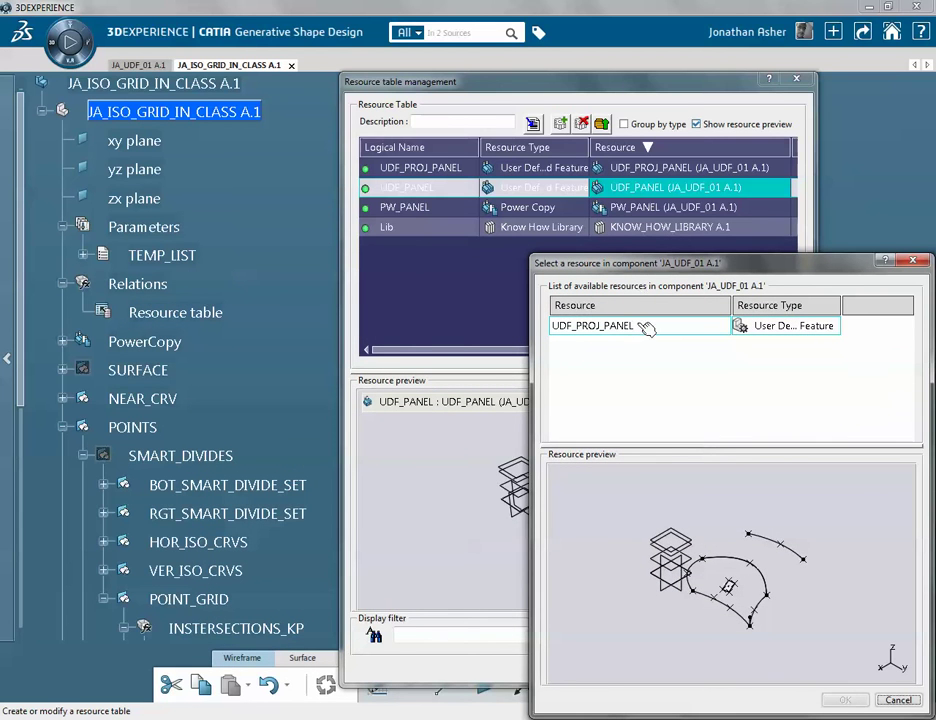
Assign UDF_PROJ_PANEL from JA_UDF_01 A.1 to the UDF_PANEL entry and accept the resource table
click(578, 333)
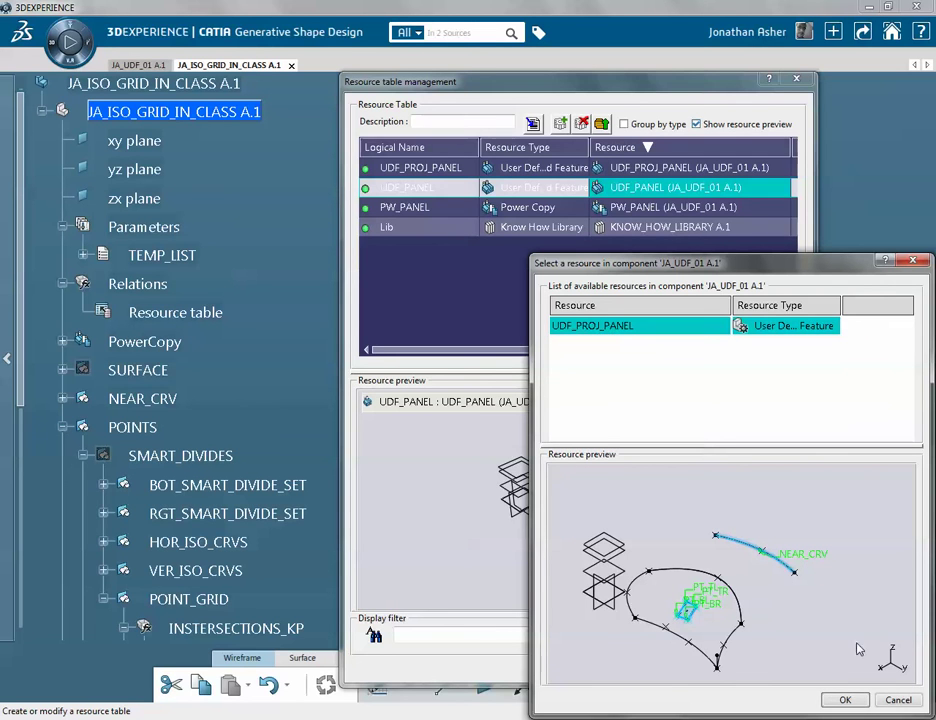
click(845, 699)
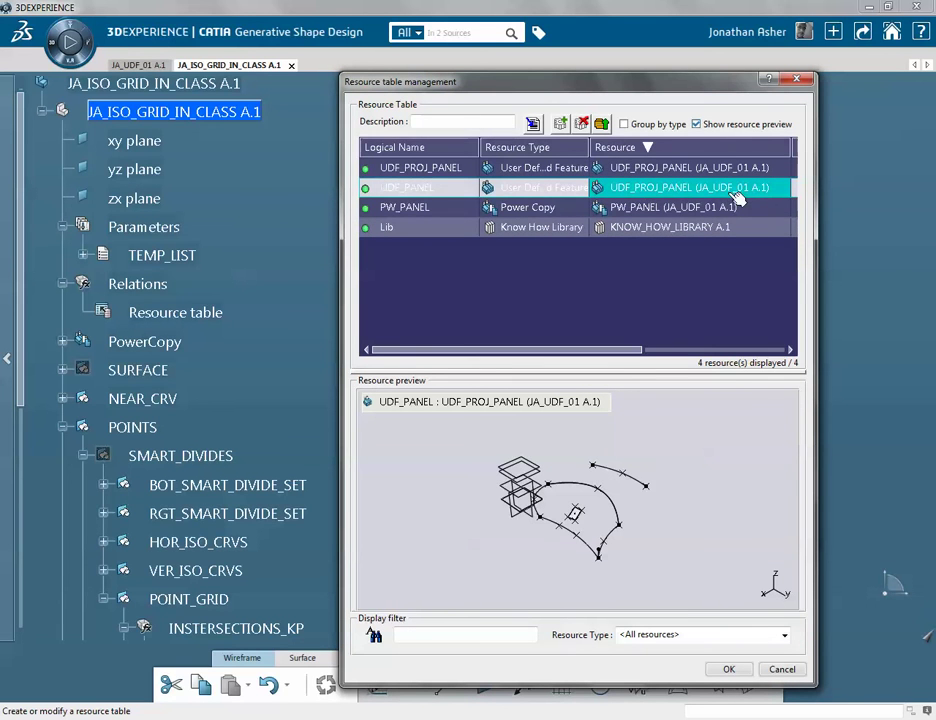
mouse_move(736, 198)
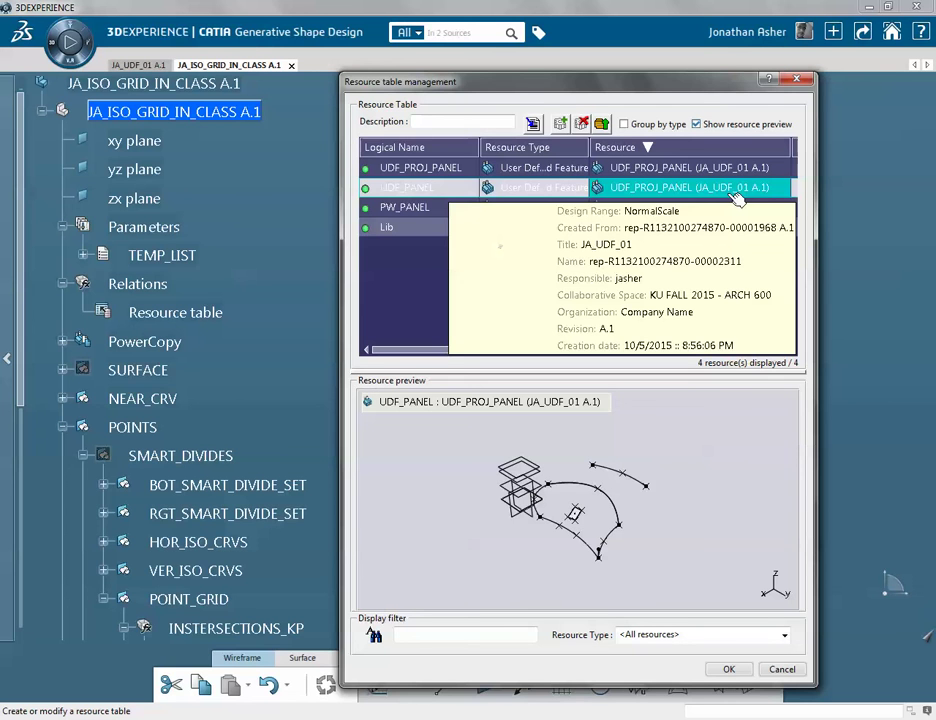
click(729, 670)
Save the JA_ISO_GRID_IN_CLASS A.1 model
scroll(349, 407, down, 2)
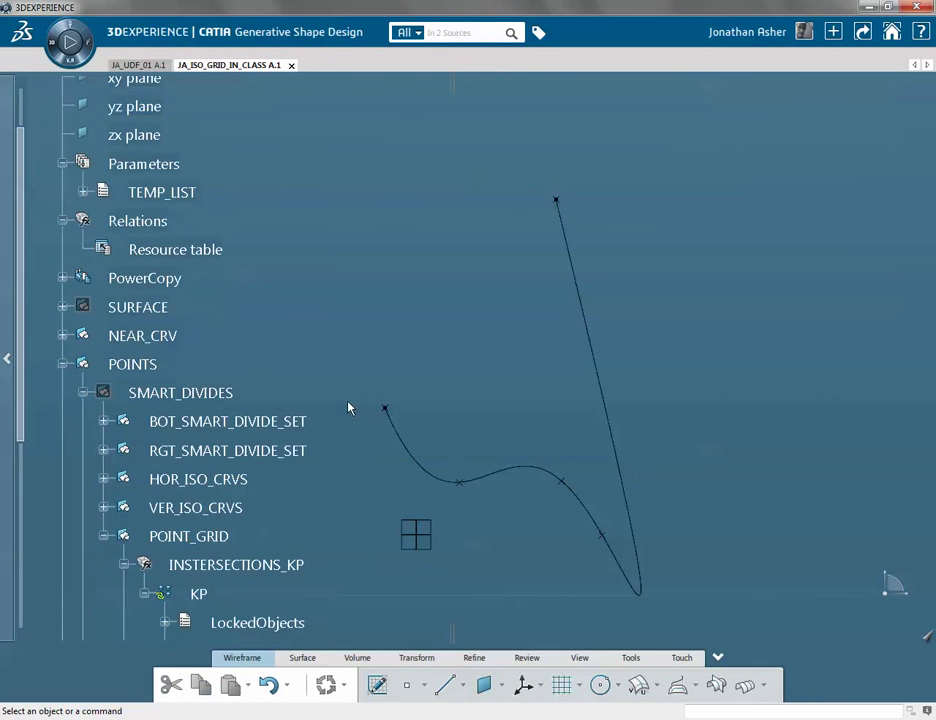
scroll(345, 398, down, 2)
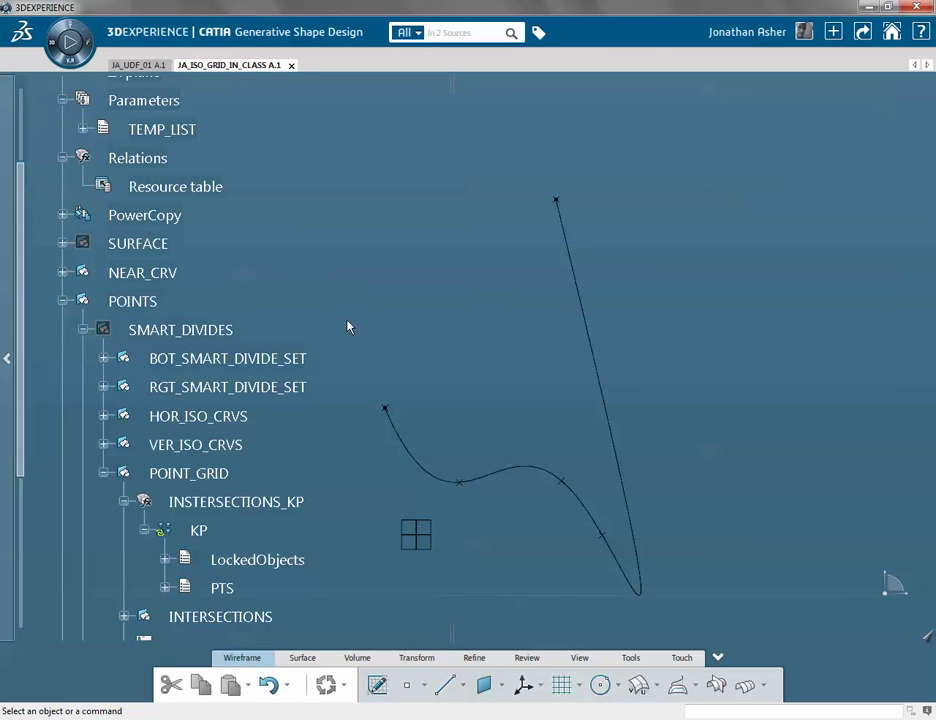
key(ctrl+s)
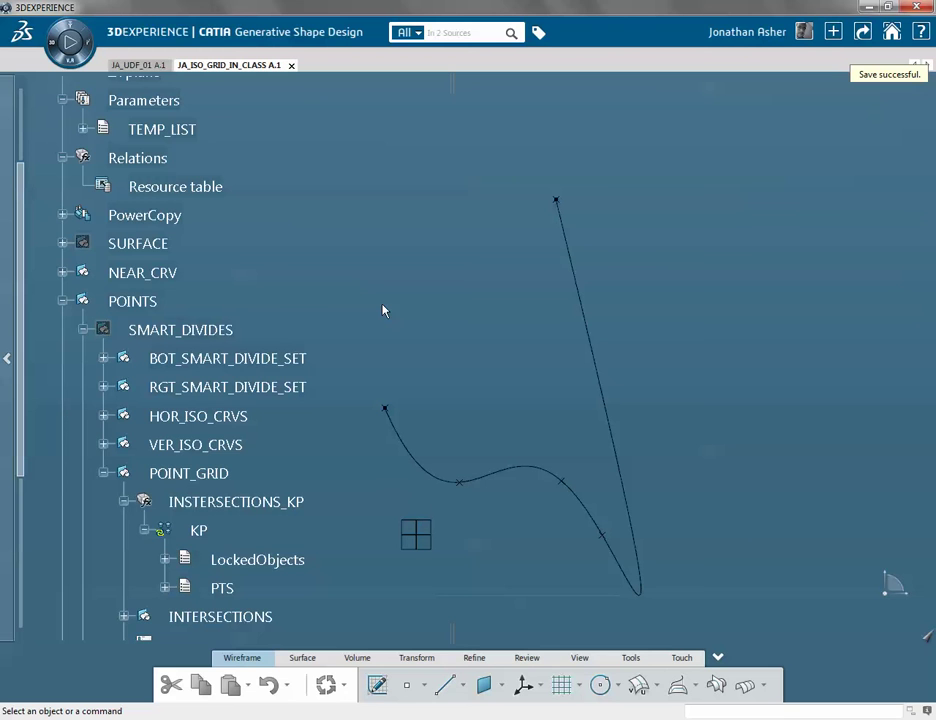
Switch to JA_UDF_01 A.1 and define the SURFACES set under PW_PANEL as the in-work object
click(144, 68)
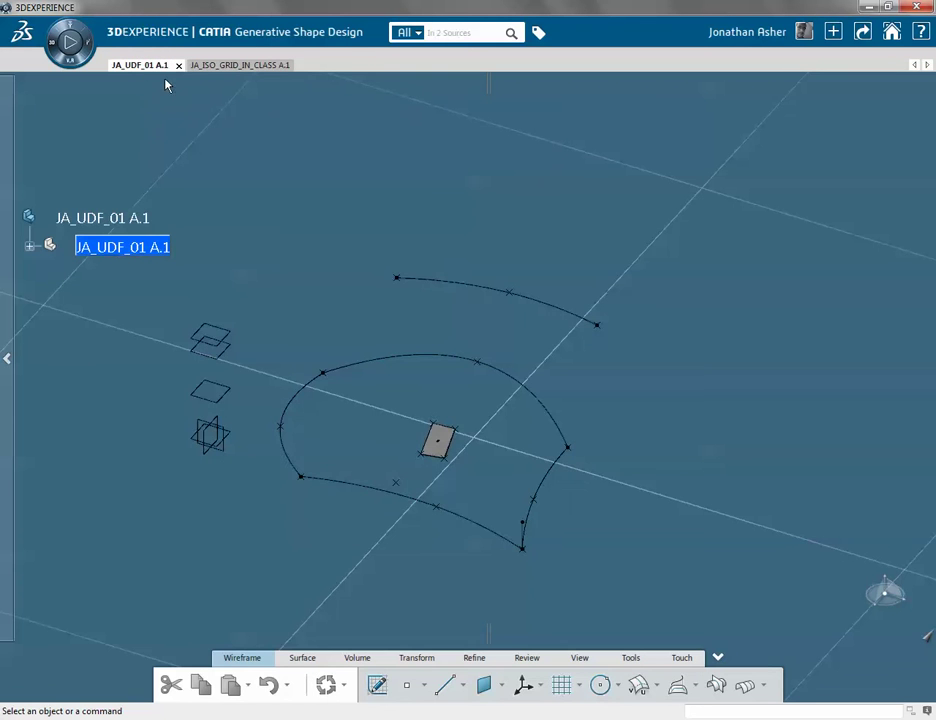
click(30, 246)
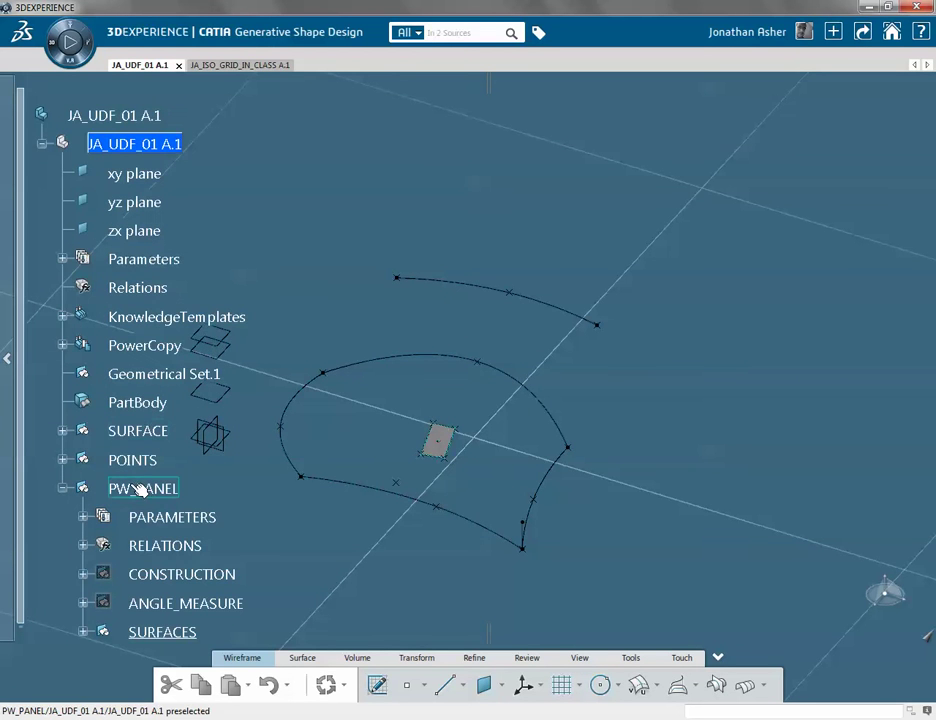
scroll(132, 480, down, 2)
click(84, 570)
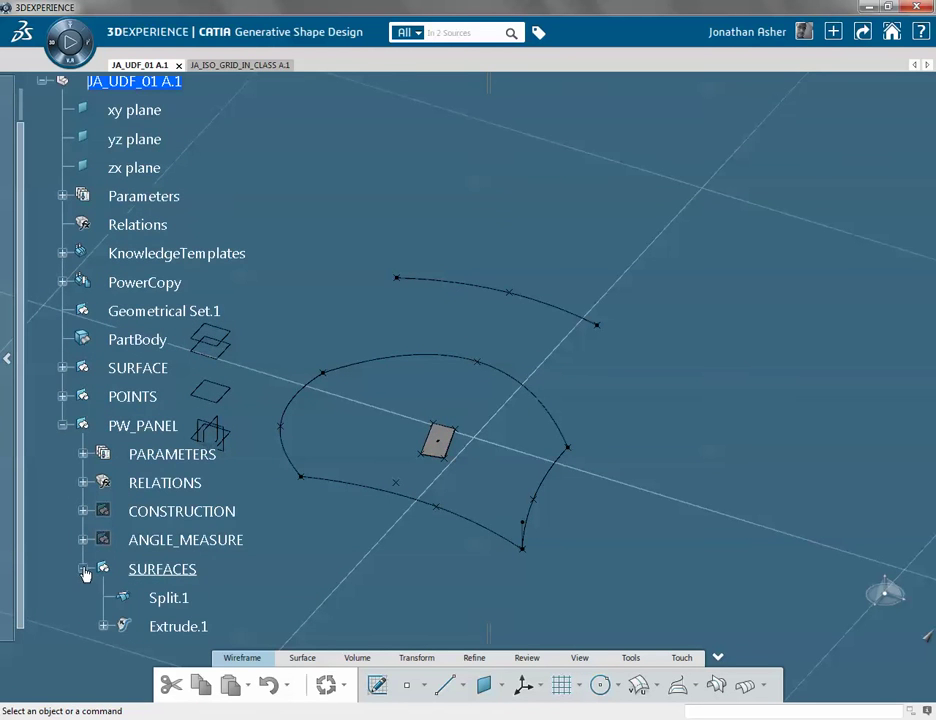
scroll(150, 570, down, 2)
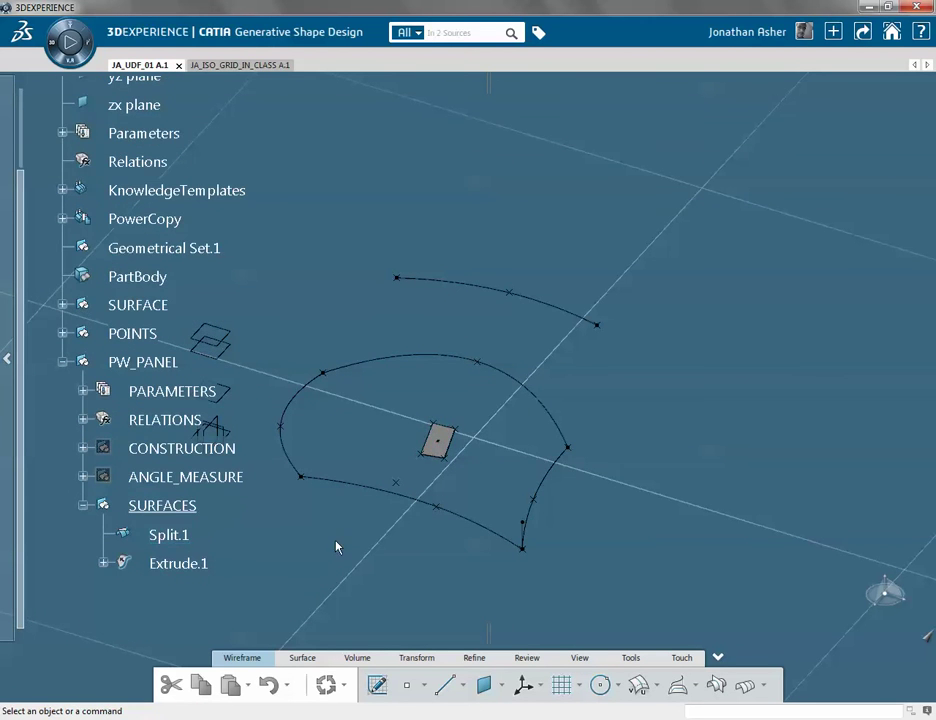
click(167, 507)
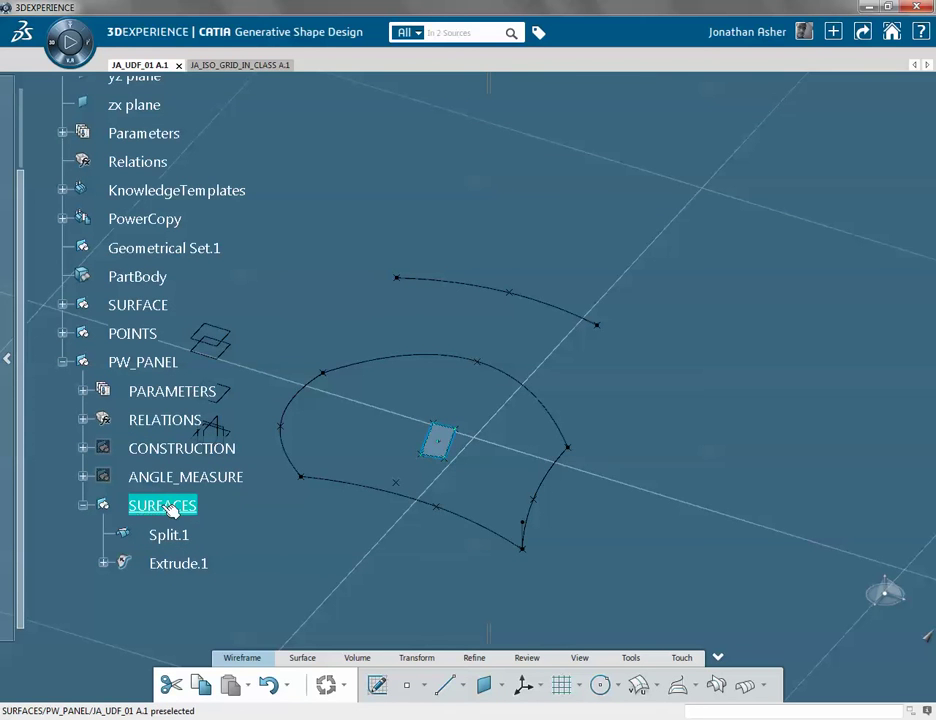
right_click(160, 507)
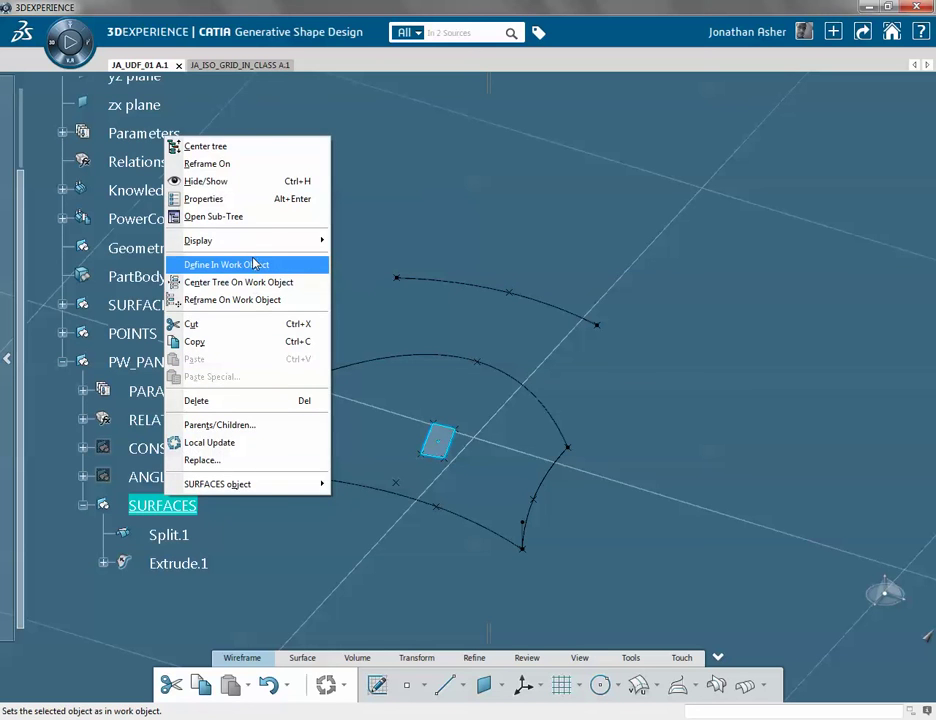
click(226, 265)
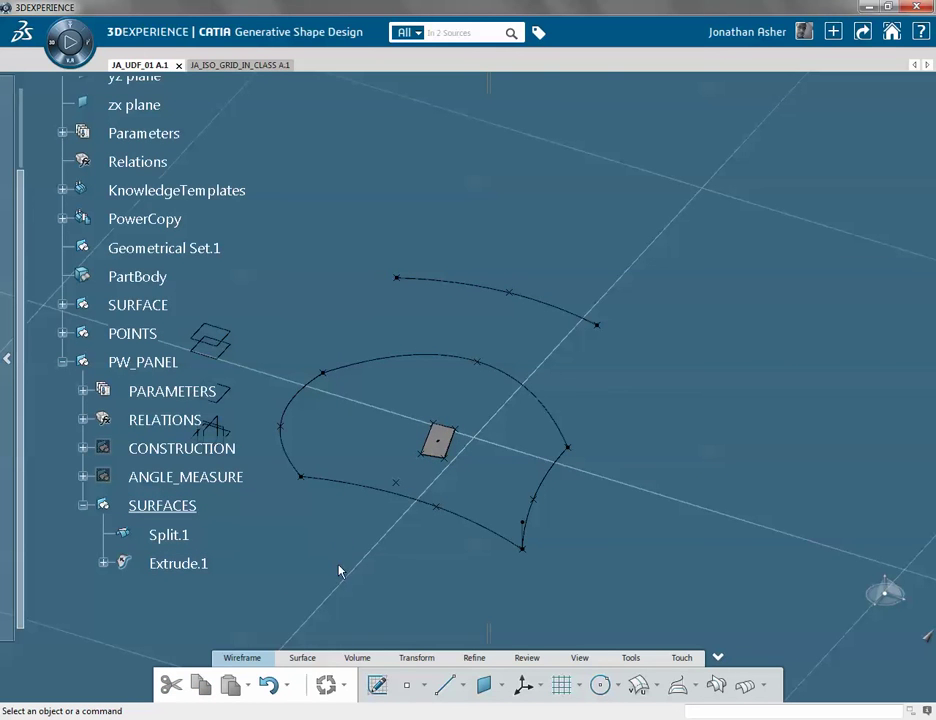
Start a Sphere surface in the SURFACES set and choose COG_PROJ_PT from the CONSTRUCTION set as its center
click(303, 658)
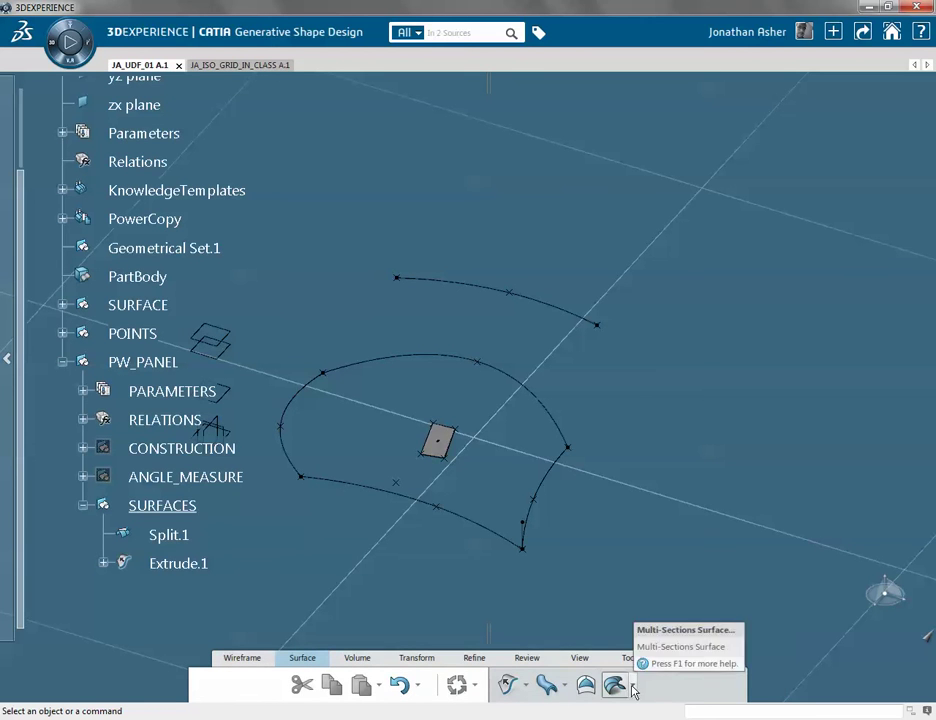
click(566, 690)
click(567, 690)
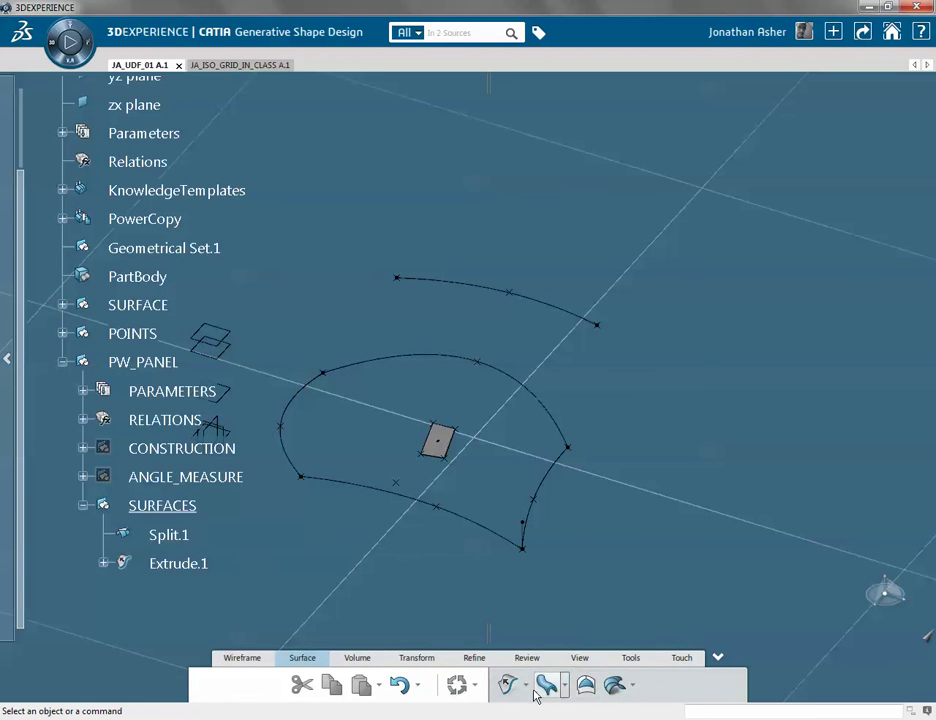
click(526, 686)
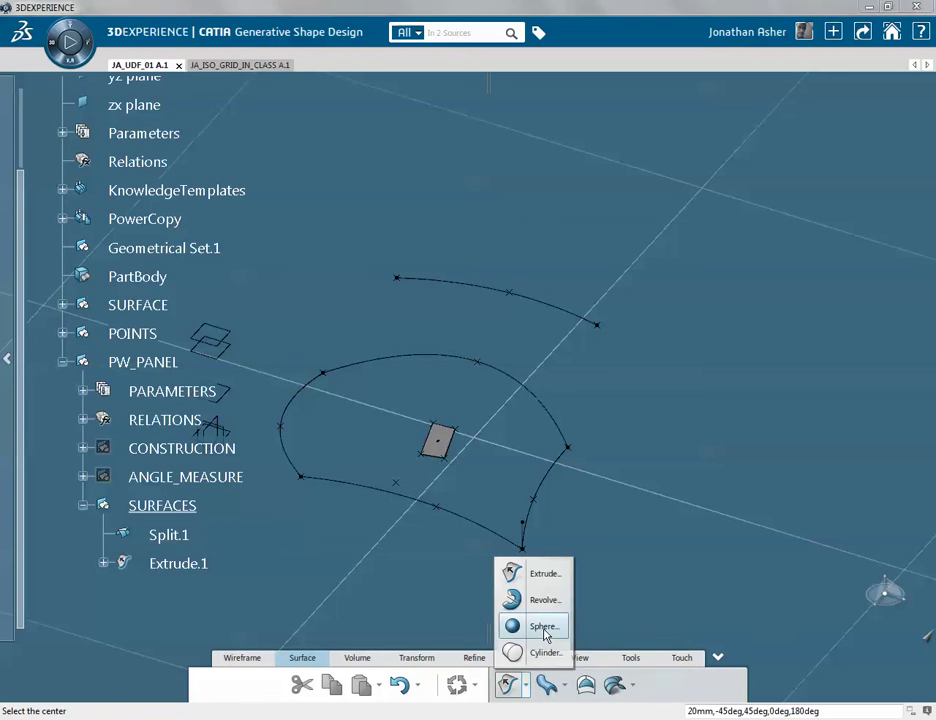
click(545, 630)
click(804, 494)
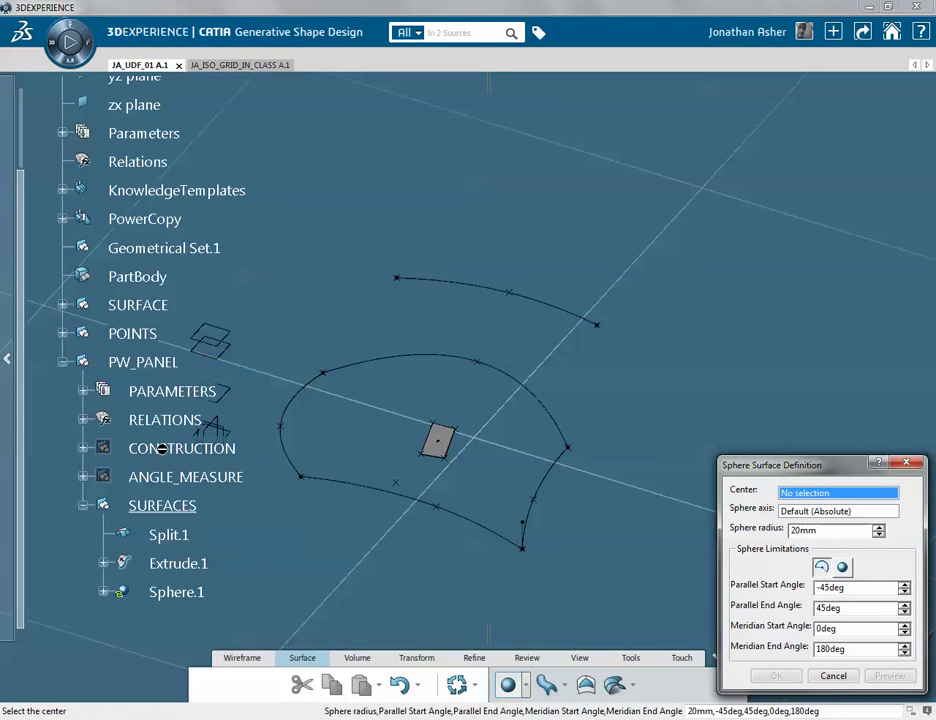
click(84, 448)
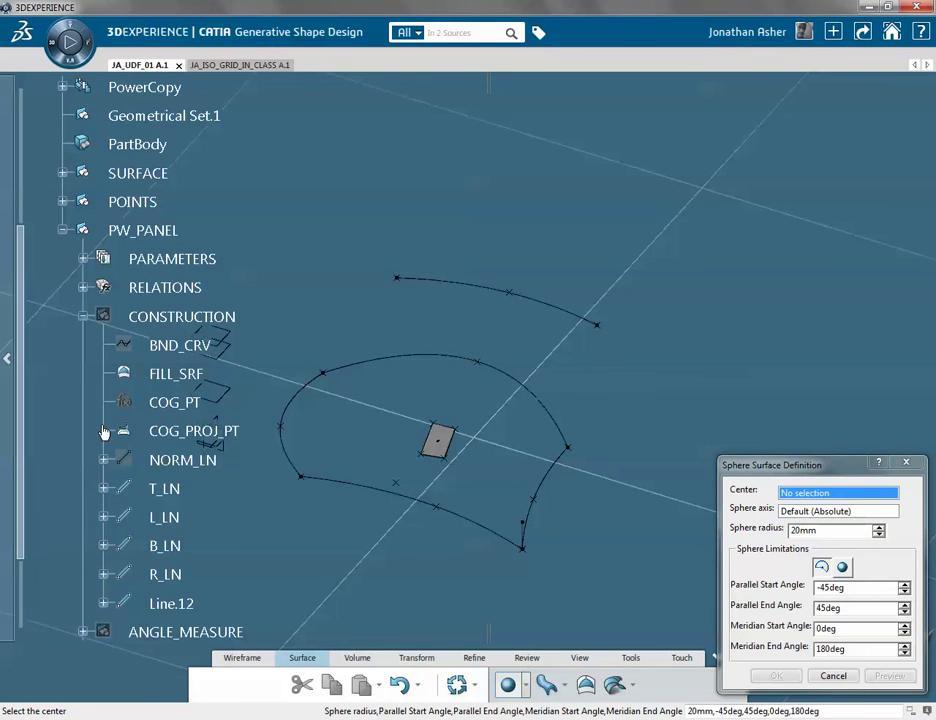
click(187, 436)
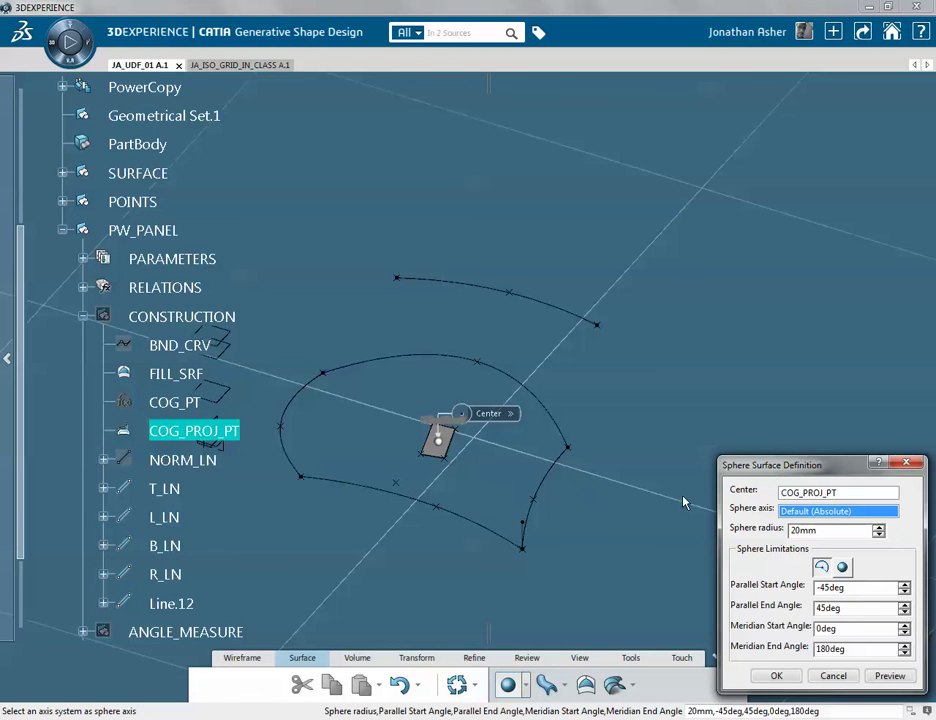
Set the sphere radius to 200 mm, make it a whole sphere and create it
middle_drag(673, 570, 835, 468)
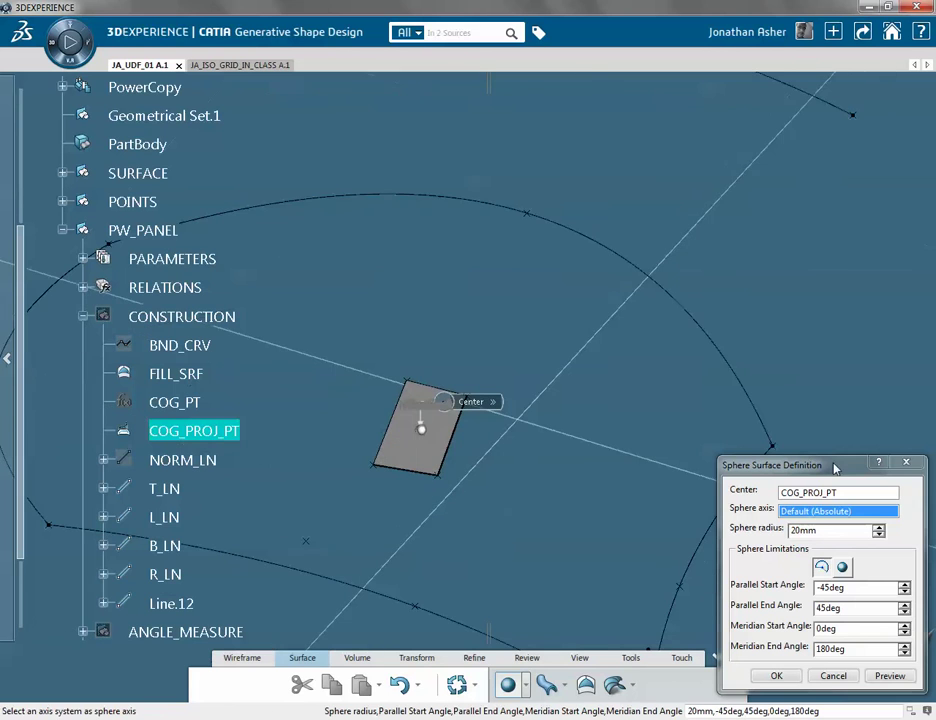
click(801, 530)
text(0)
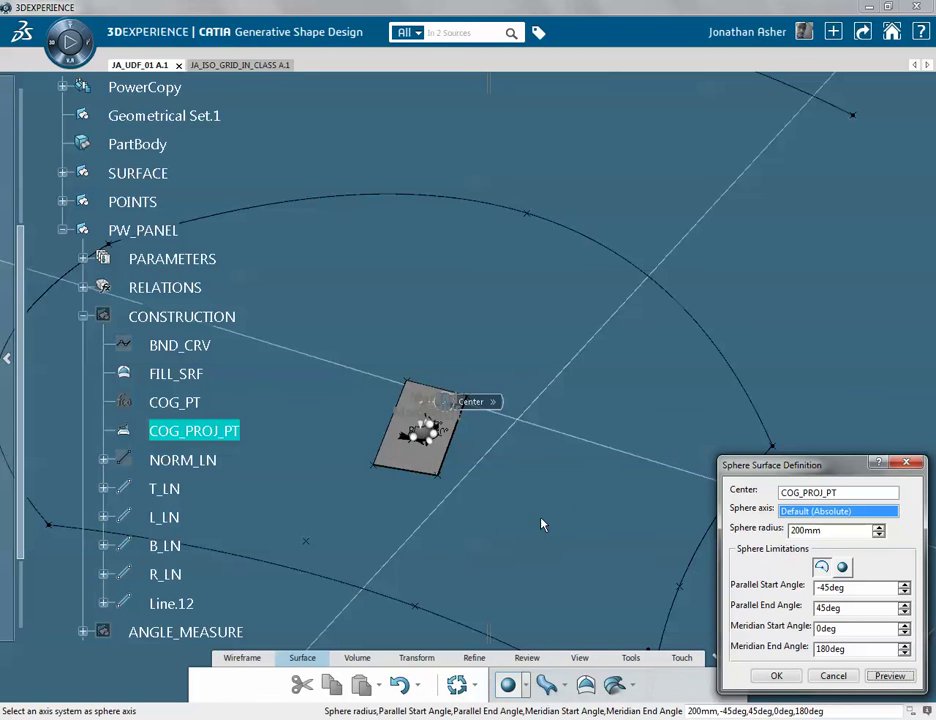
middle_drag(447, 512, 515, 462)
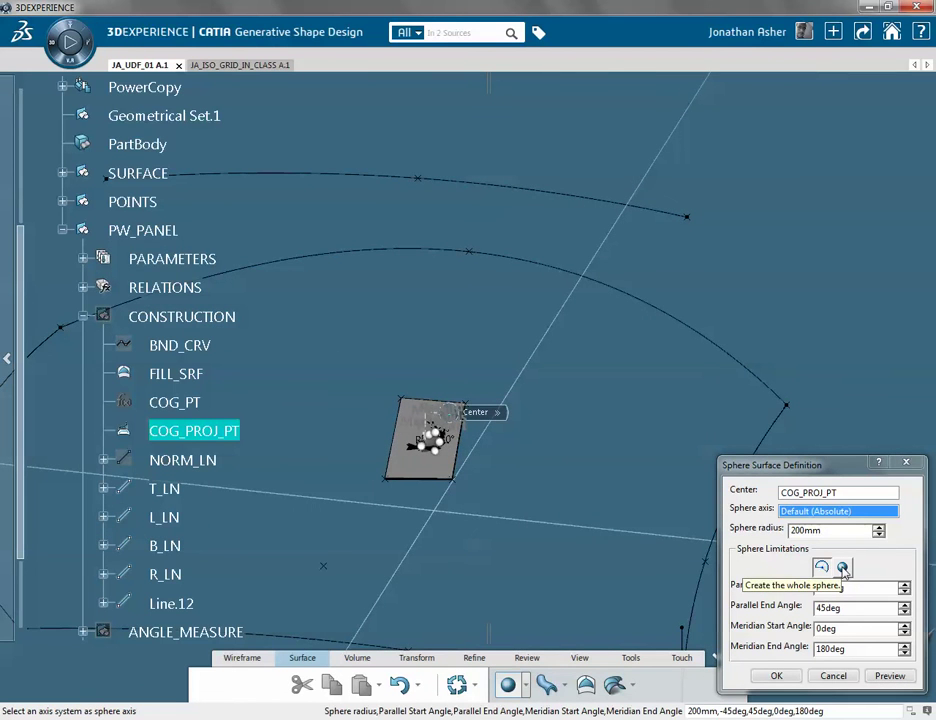
click(843, 568)
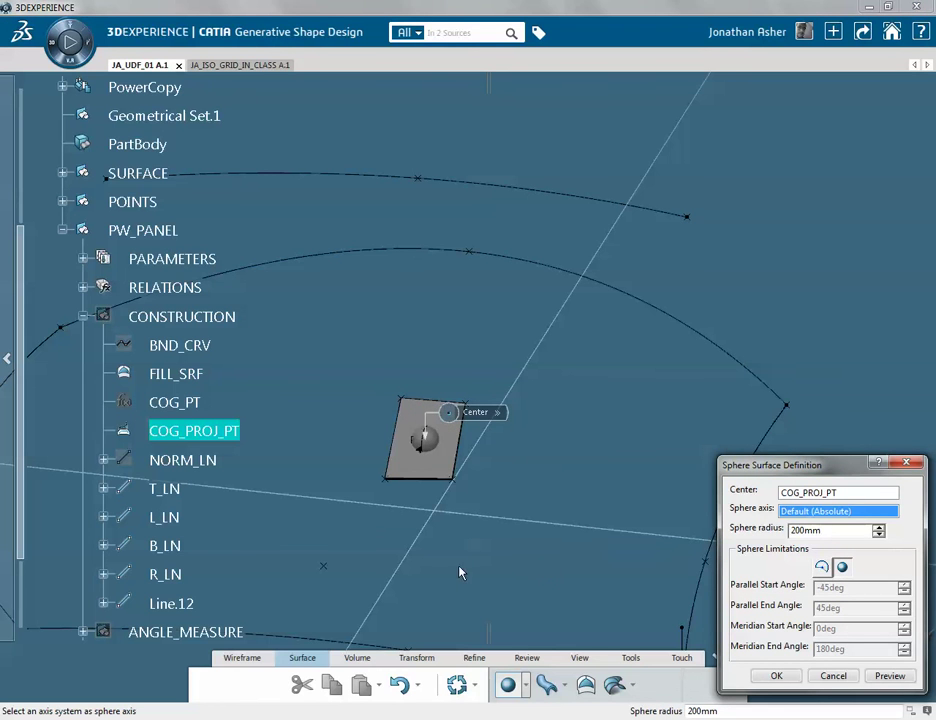
mouse_move(411, 541)
middle_down()
mouse_move(401, 558)
mouse_move(261, 338)
mouse_move(245, 420)
mouse_move(265, 455)
middle_up()
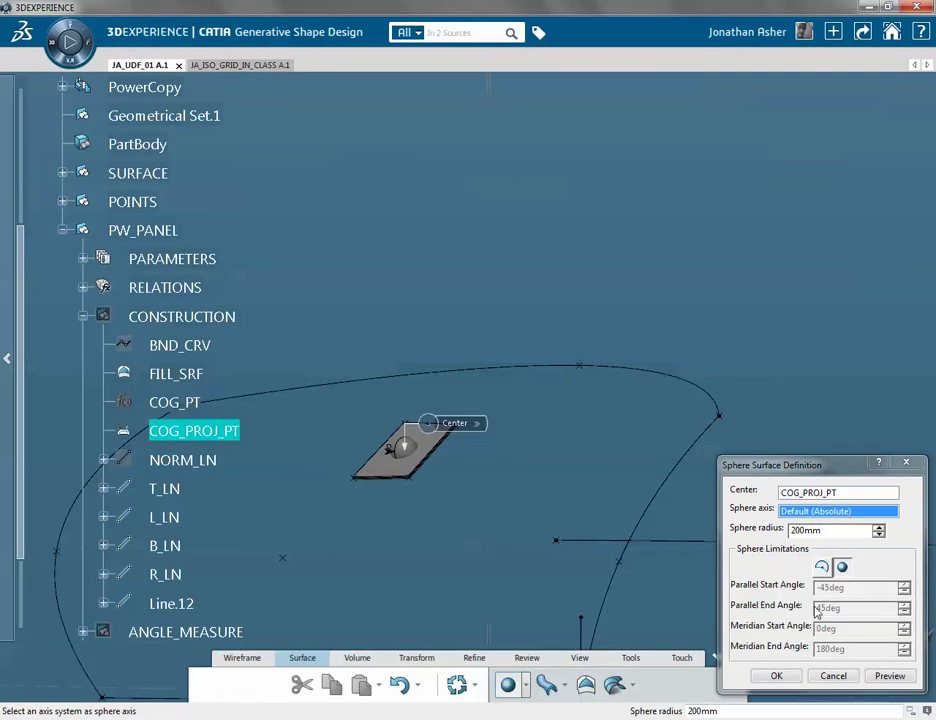
click(776, 675)
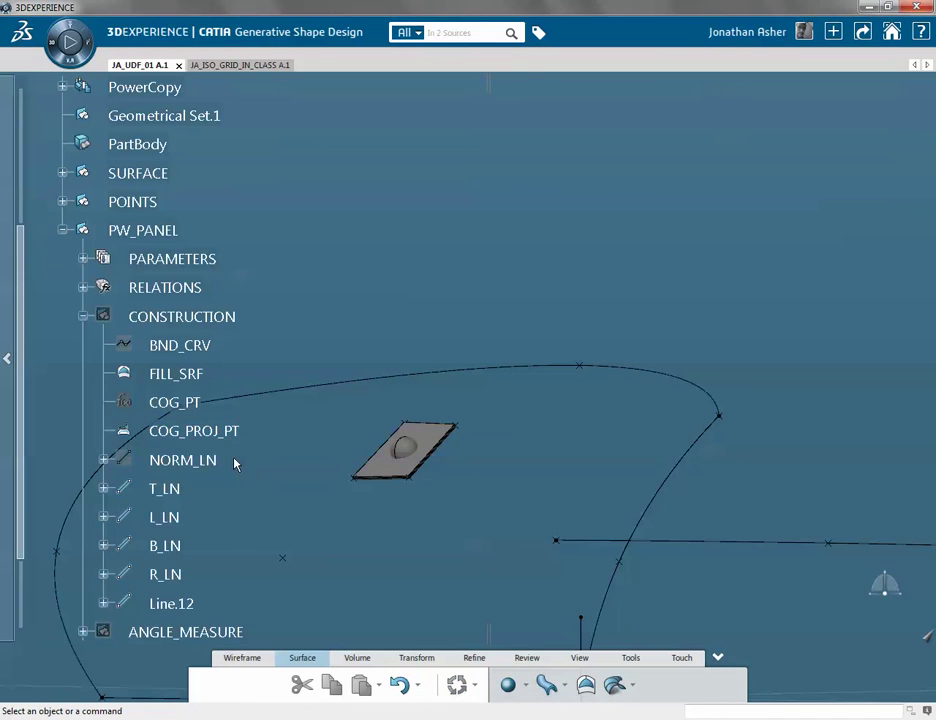
Update the components of the UDF_PROJ_PANEL user feature with the changed reference geometry and save JA_UDF_01 A.1
scroll(234, 462, down, 3)
scroll(234, 462, up, 3)
scroll(224, 460, up, 2)
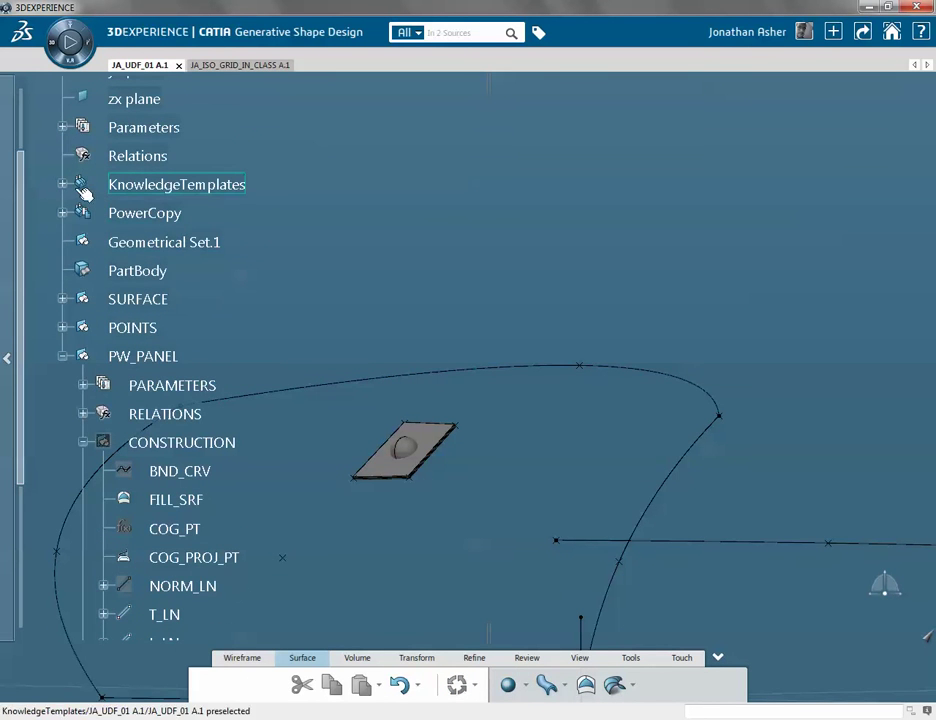
click(62, 213)
click(62, 213)
click(62, 184)
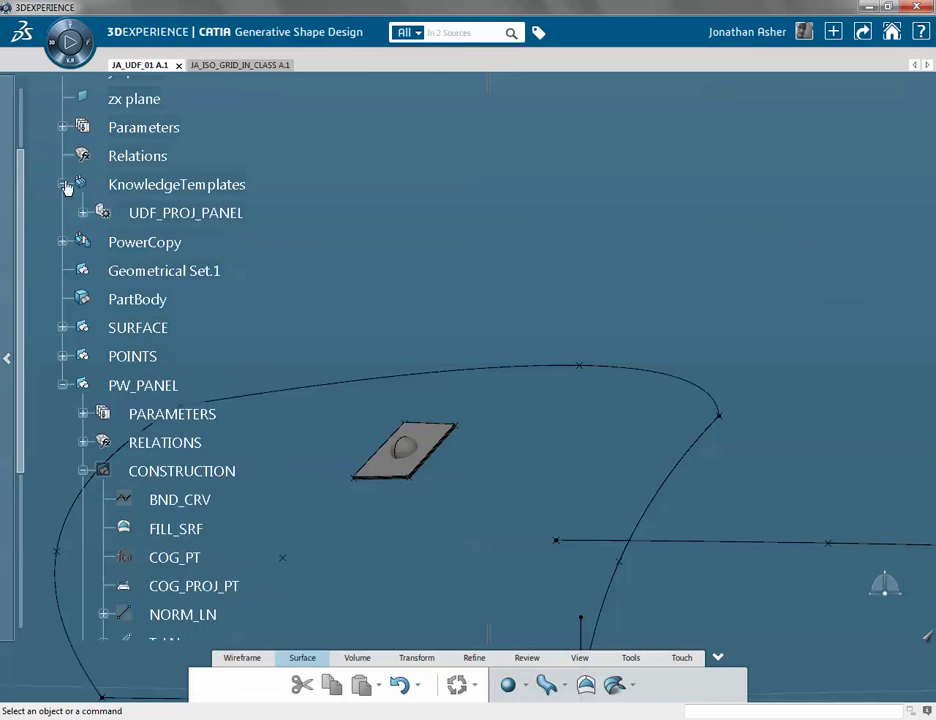
double_click(190, 213)
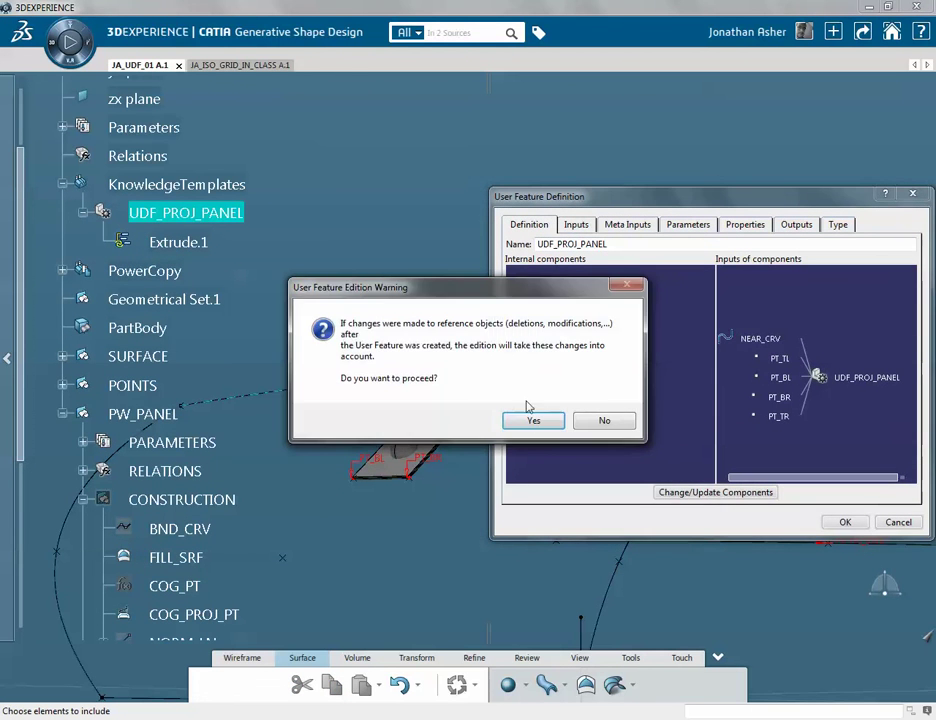
click(533, 420)
click(844, 522)
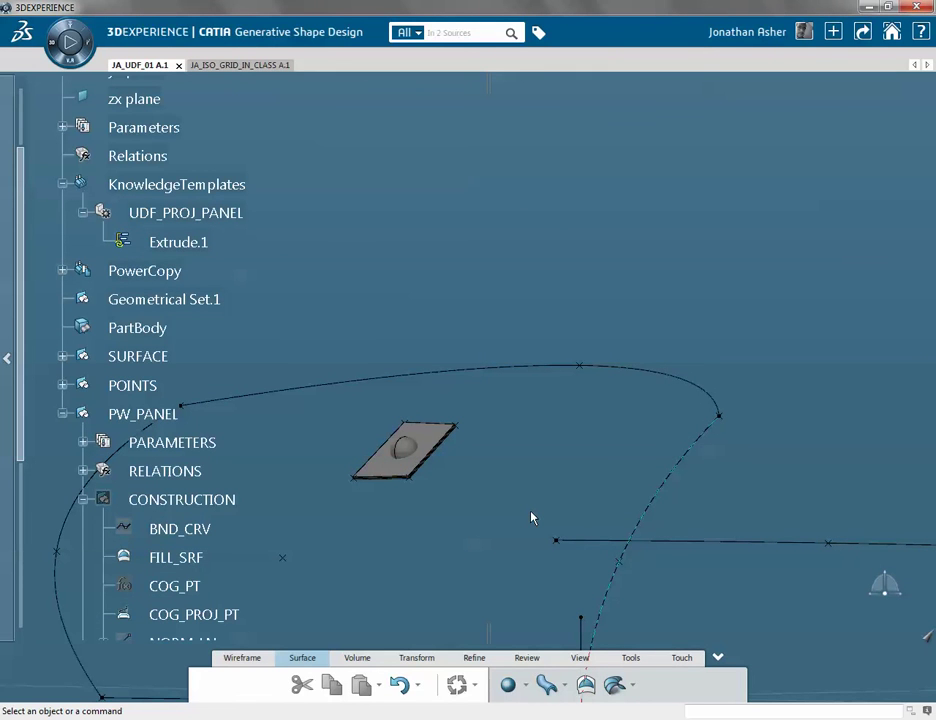
key(ctrl+s)
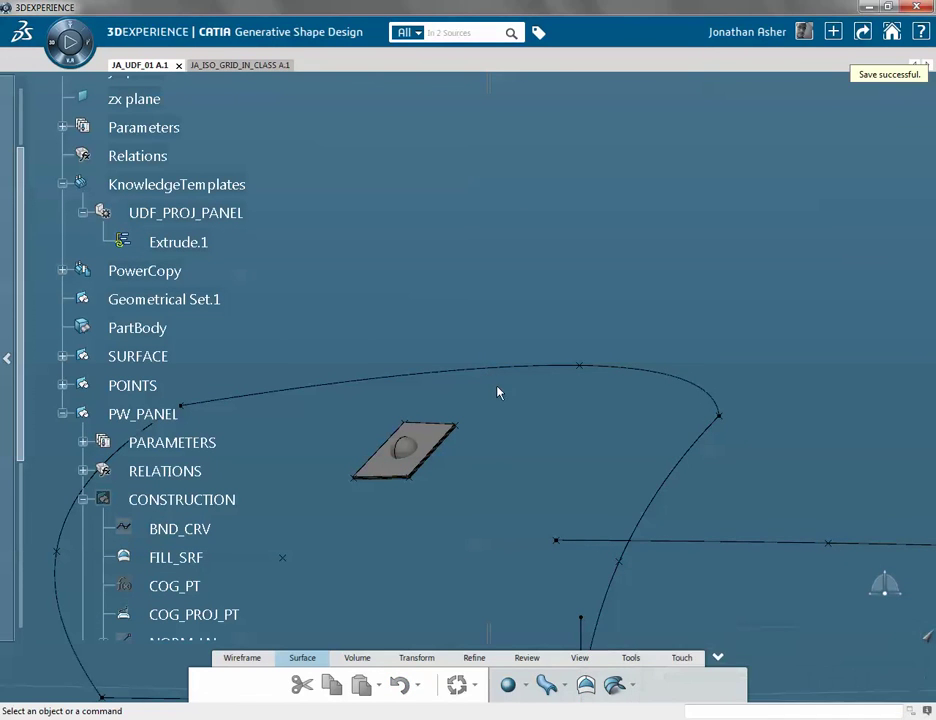
Switch to JA_ISO_GRID_IN_CLASS A.1 and execute the INSTANTIATE_PANELS knowledge pattern under PW_INSTANTIATE_SMART_SRF_PANELS
click(233, 65)
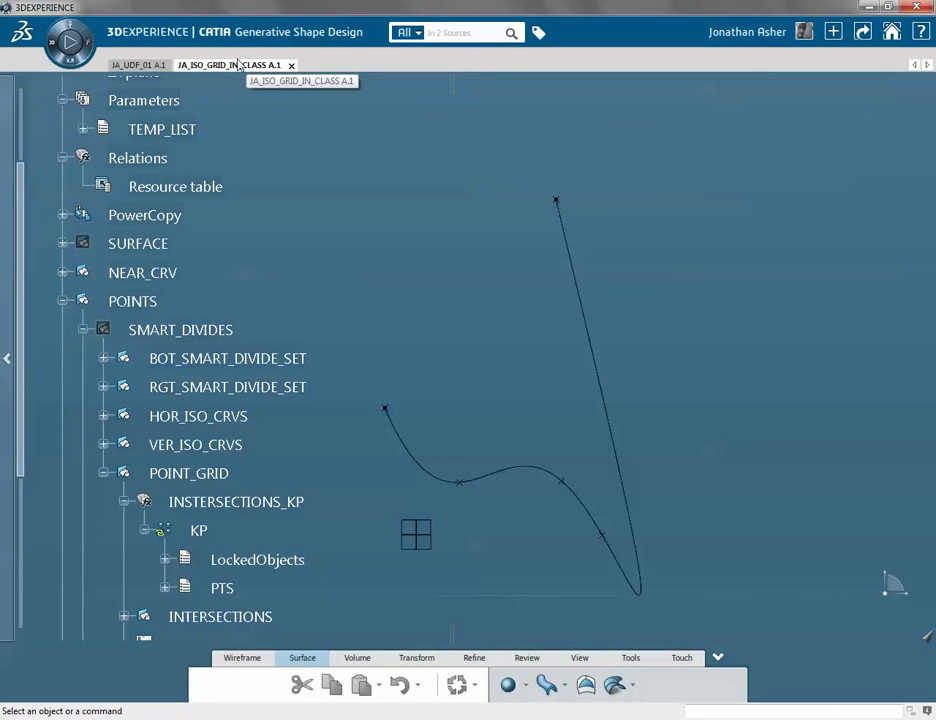
scroll(195, 380, down, 3)
scroll(195, 383, down, 2)
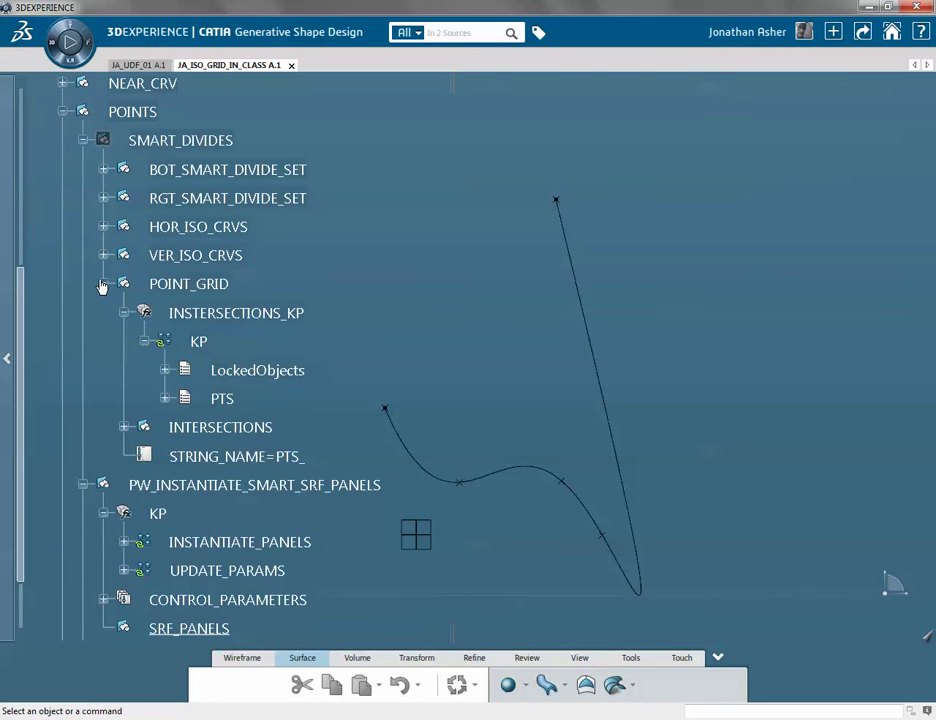
click(103, 283)
click(160, 318)
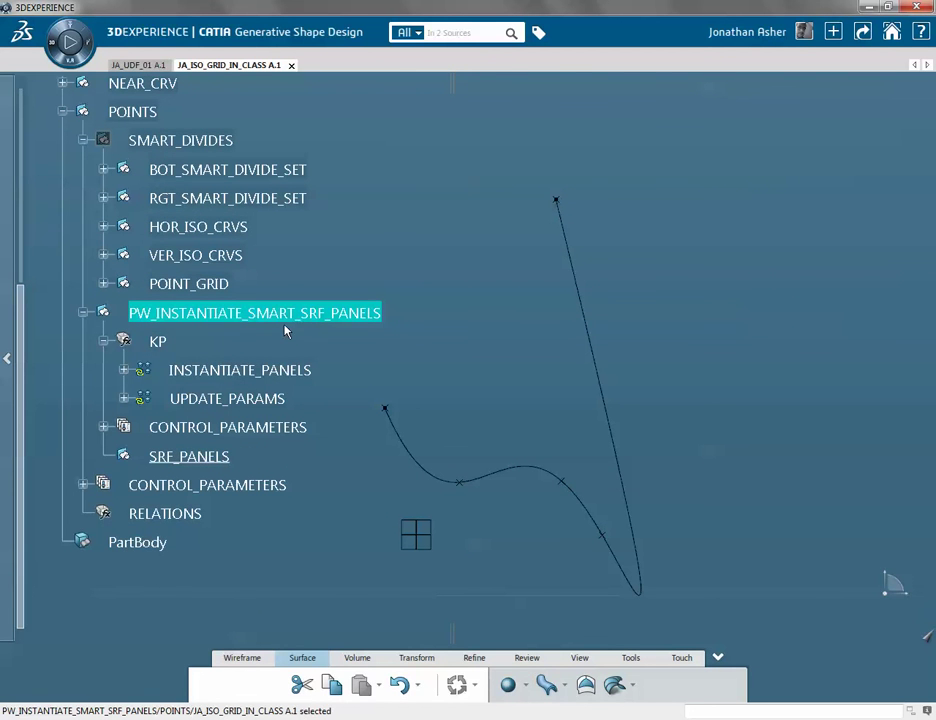
right_click(232, 372)
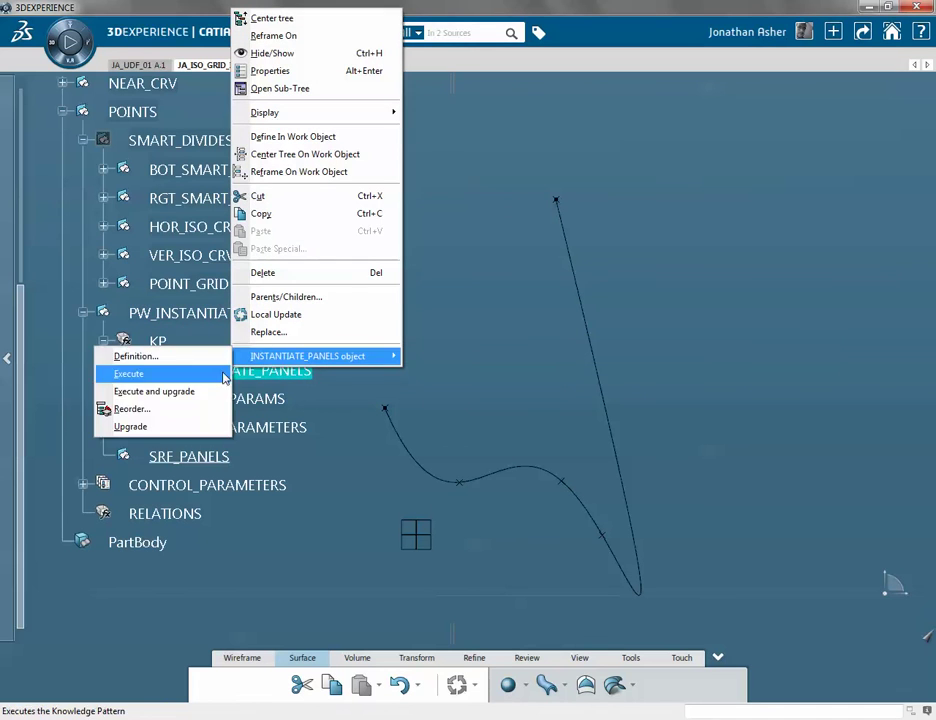
click(277, 362)
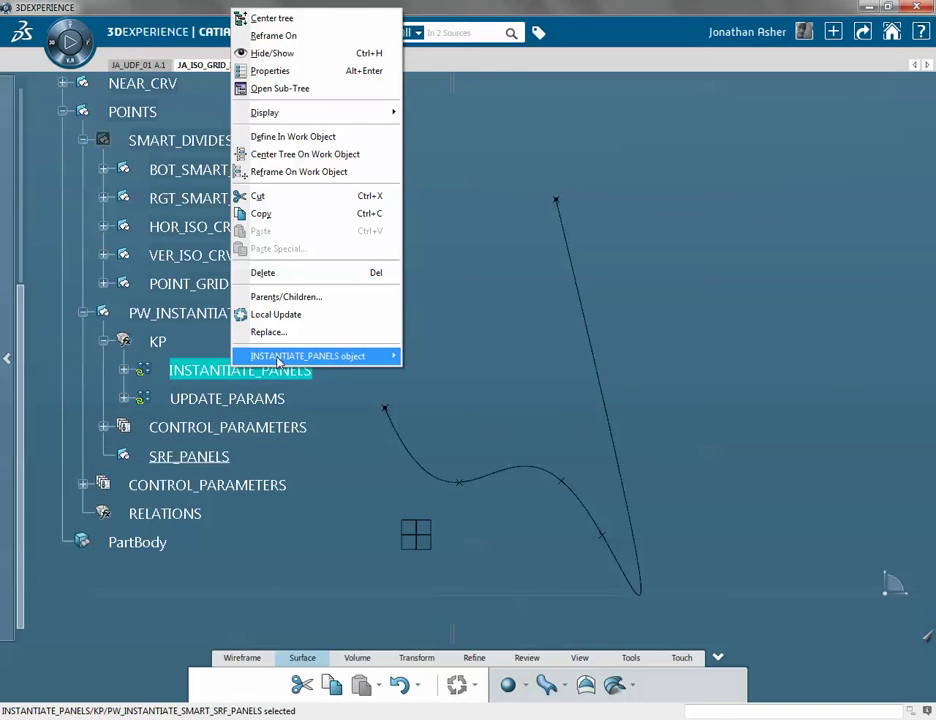
click(279, 360)
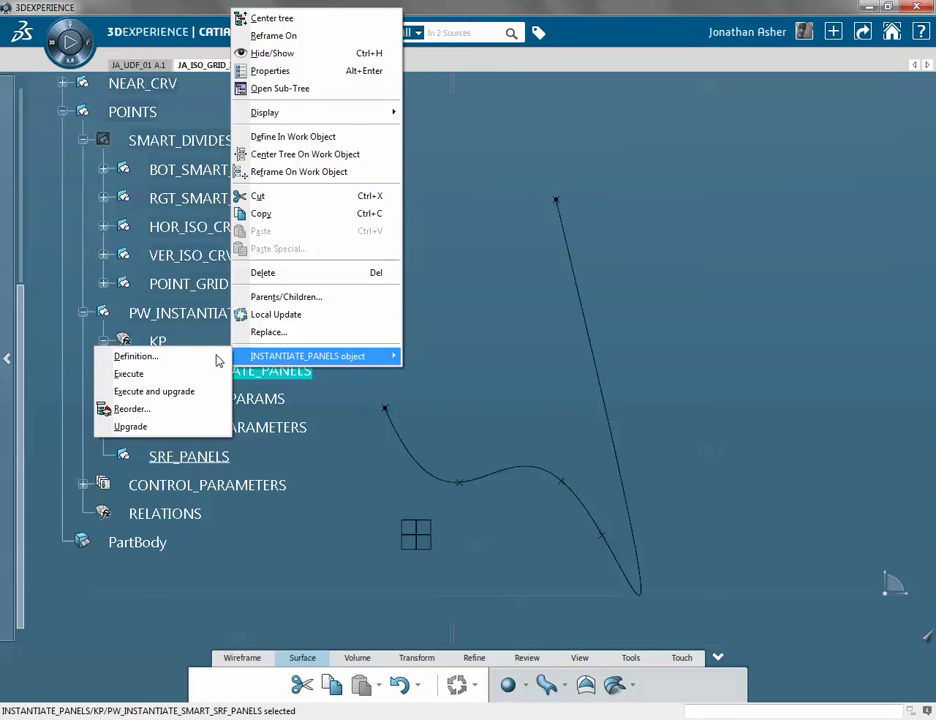
click(168, 375)
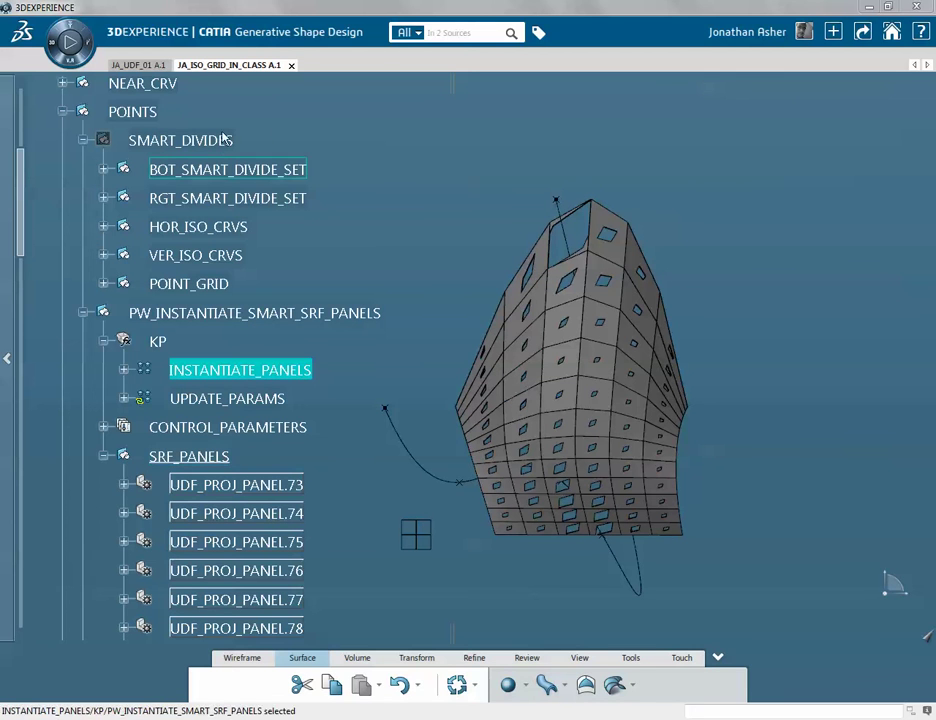
Return to JA_UDF_01 A.1, reopen the UDF_PROJ_PANEL user feature definition and update its components
click(134, 66)
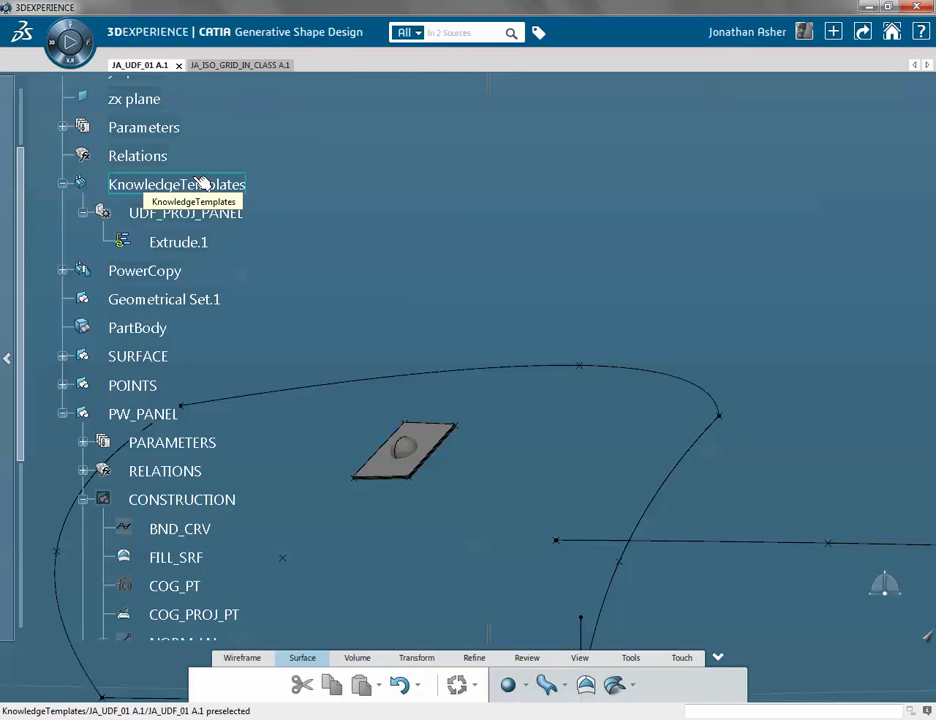
scroll(203, 184, up, 5)
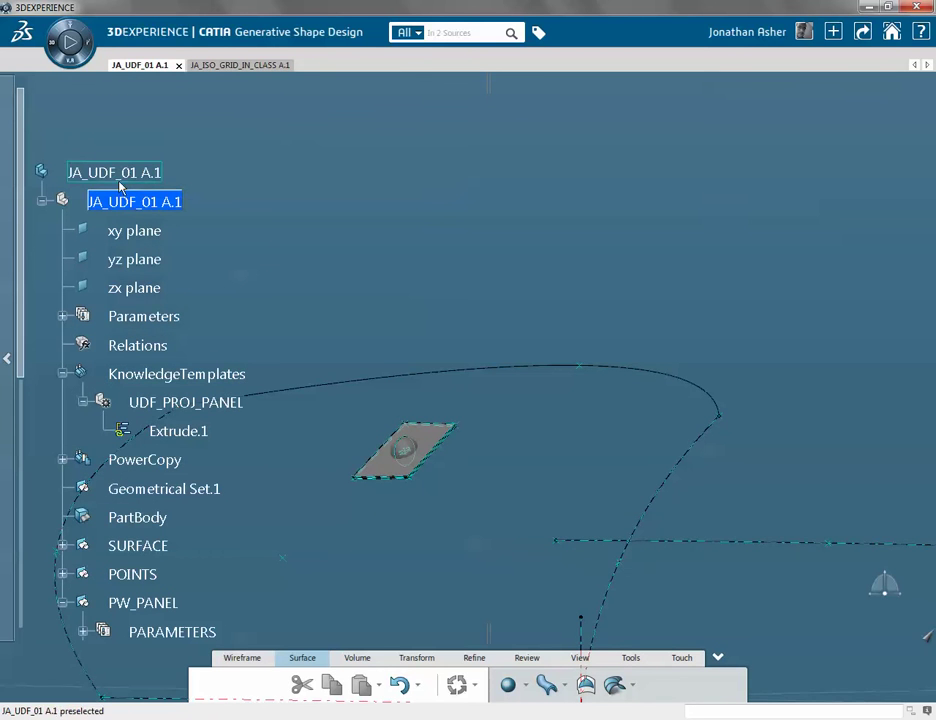
scroll(130, 403, down, 2)
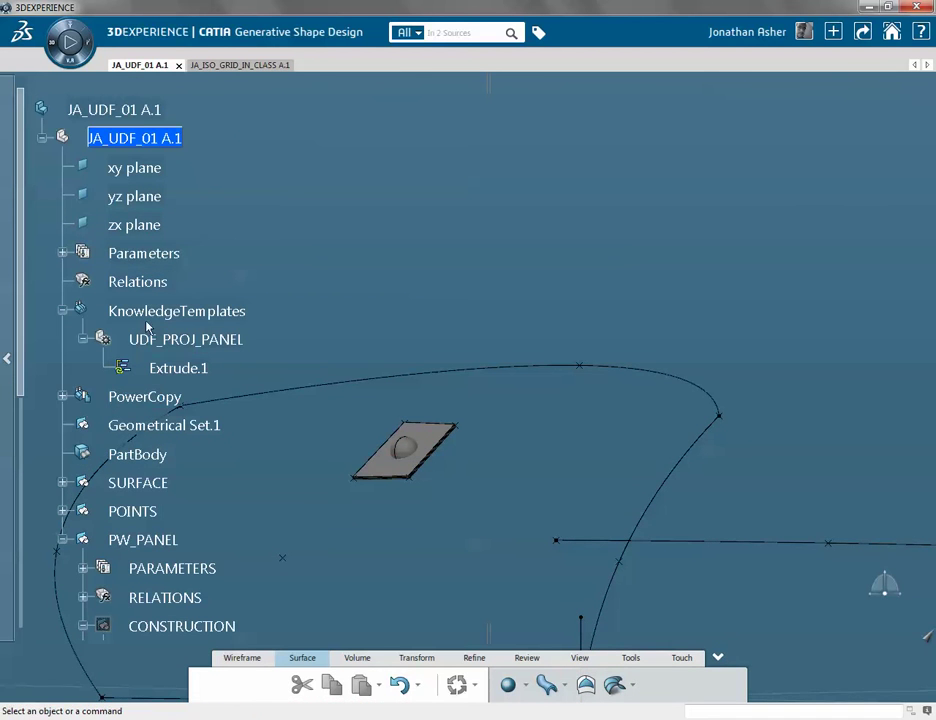
double_click(145, 346)
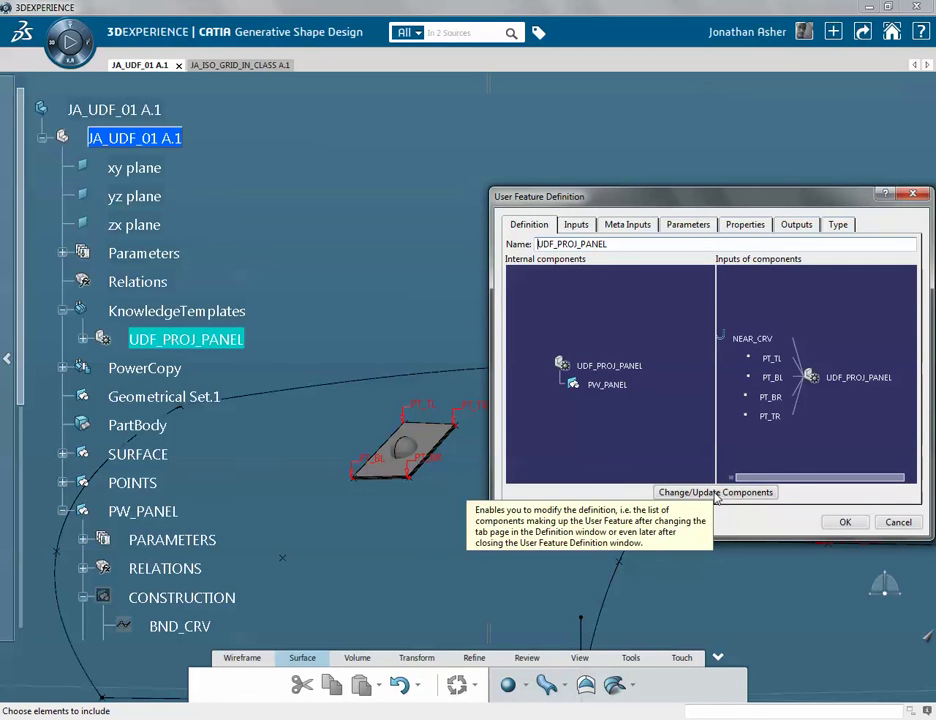
click(690, 492)
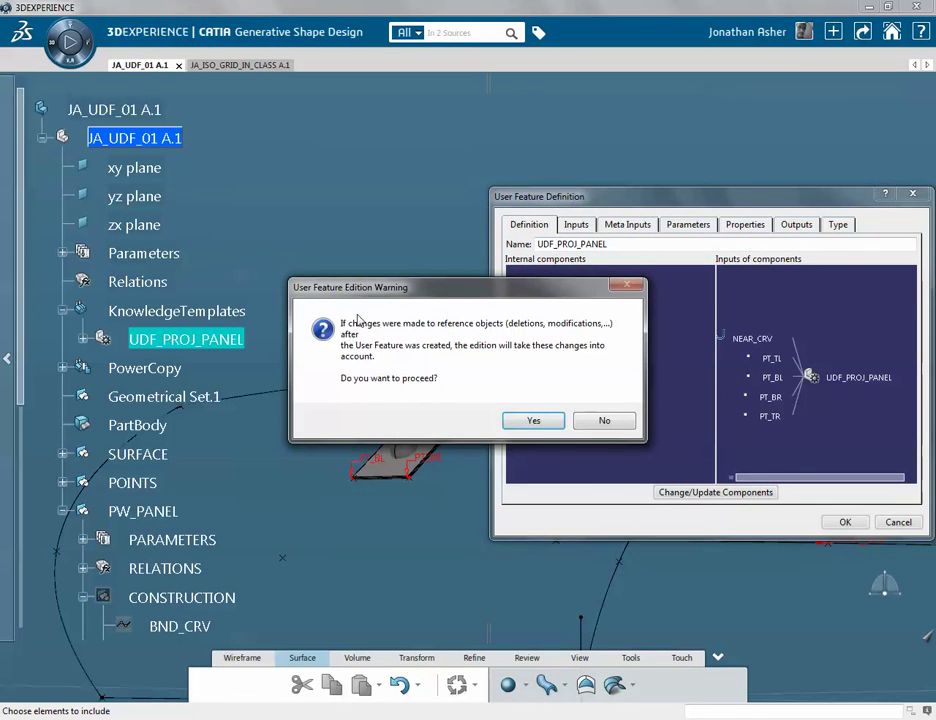
click(534, 421)
Add Sphere.1 from the SURFACES set to the outputs of the UDF_PROJ_PANEL user feature
click(799, 225)
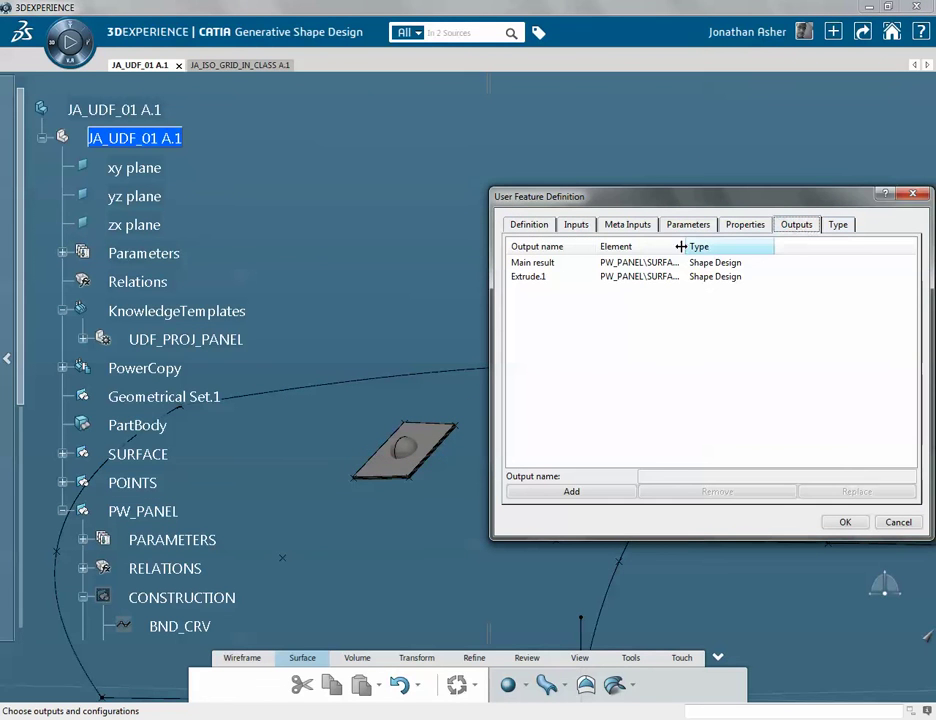
click(537, 278)
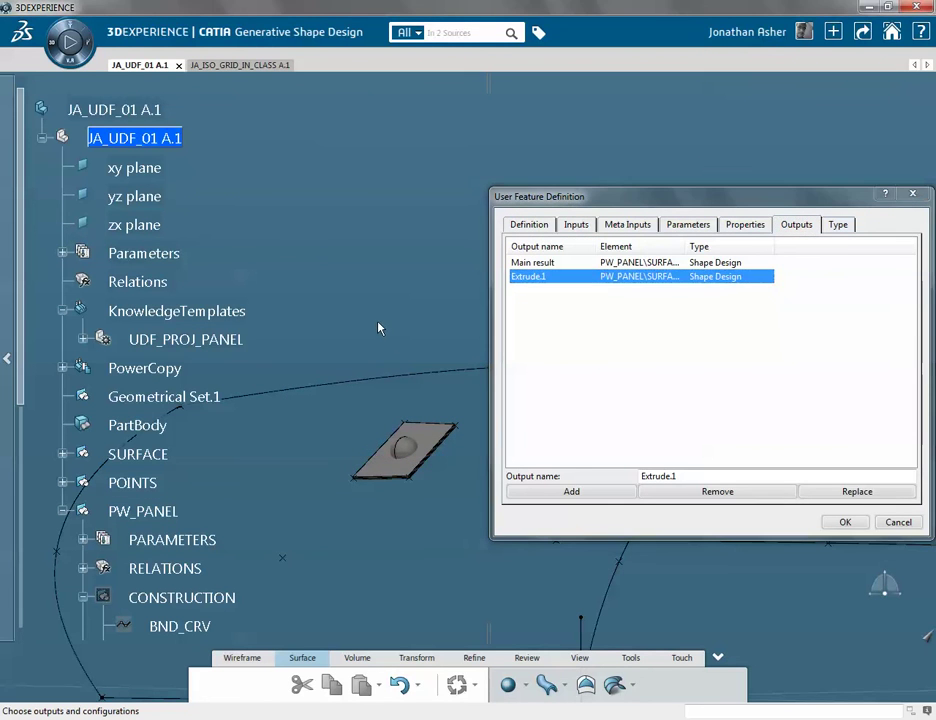
scroll(338, 318, down, 8)
click(200, 399)
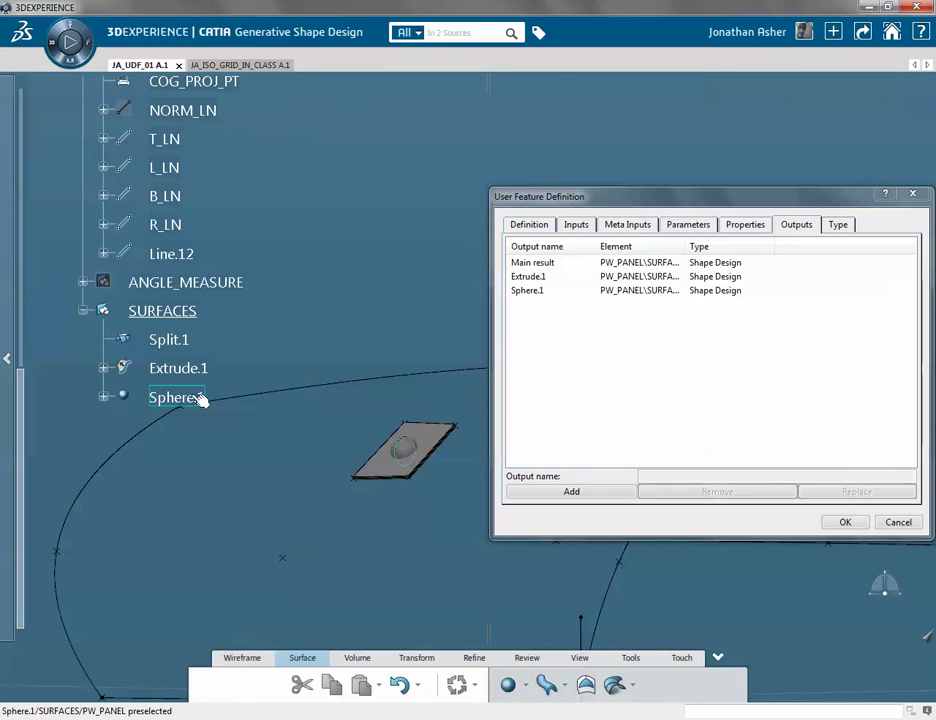
Review the full element paths of the Main result, Extrude.1 and Sphere.1 outputs, accept the user feature definition and save JA_UDF_01 A.1
click(537, 262)
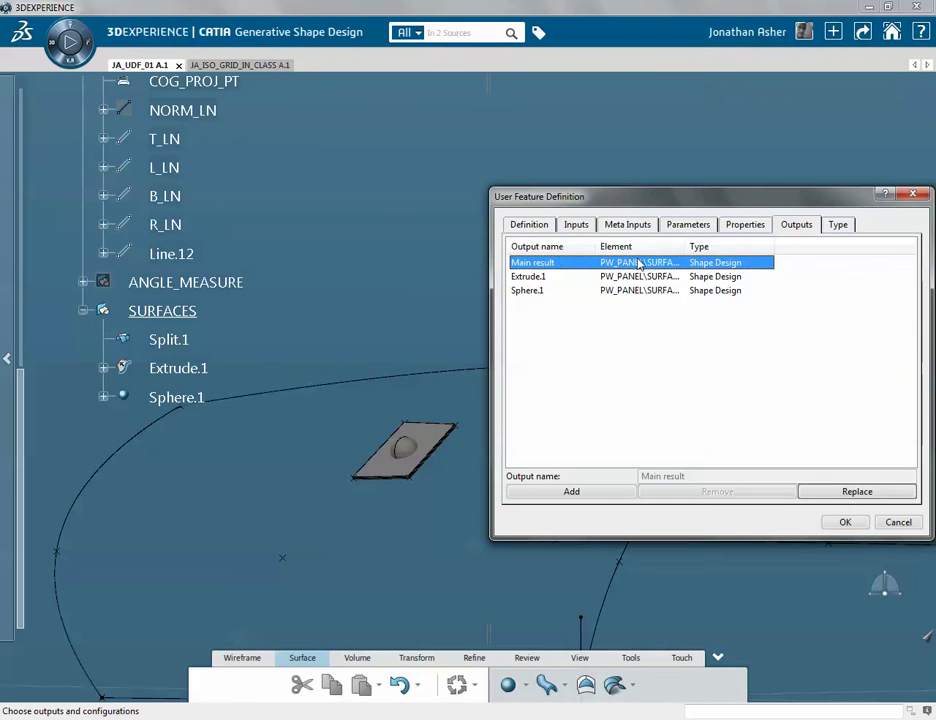
double_click(686, 246)
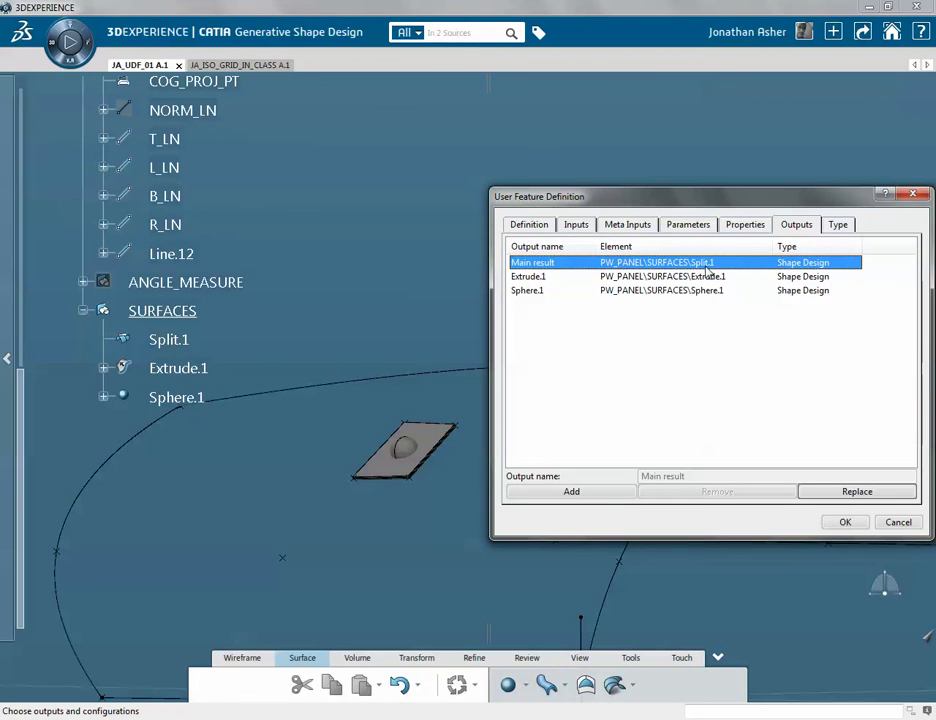
click(630, 276)
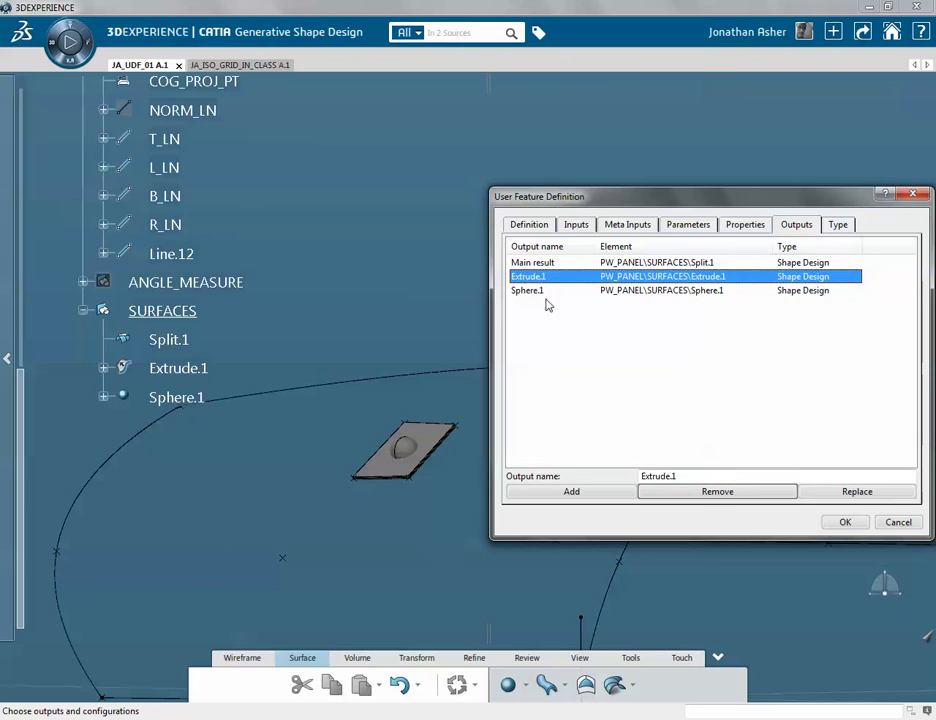
click(545, 292)
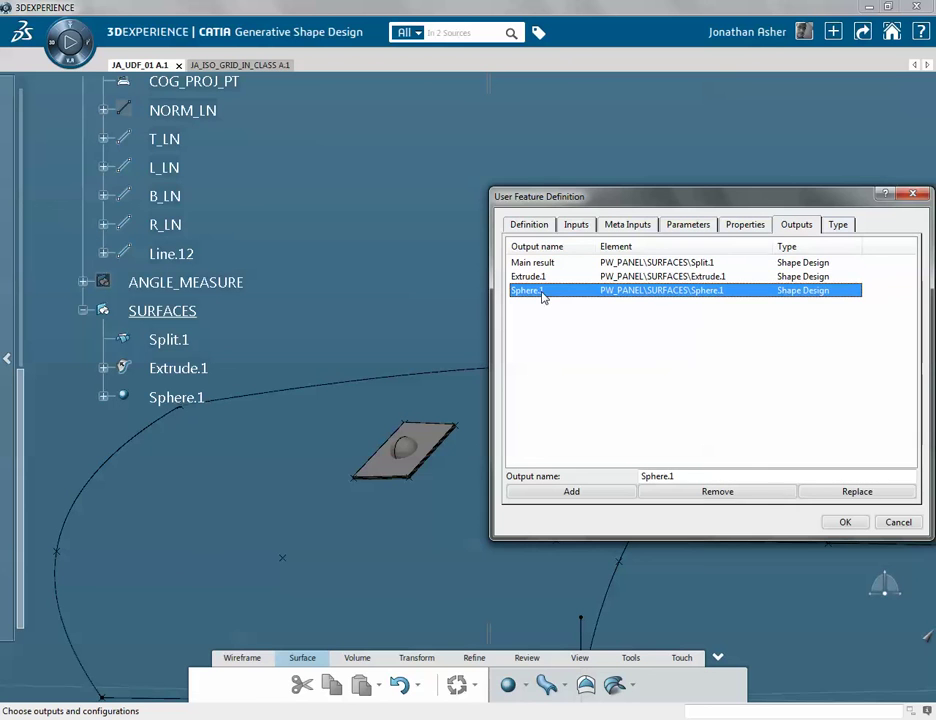
click(845, 522)
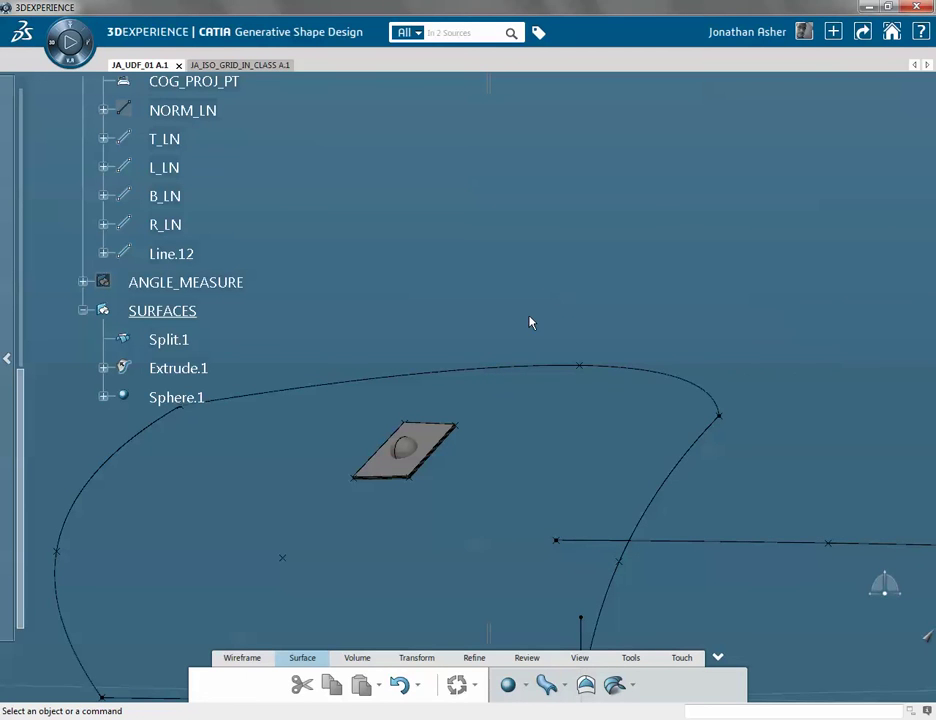
key(ctrl+s)
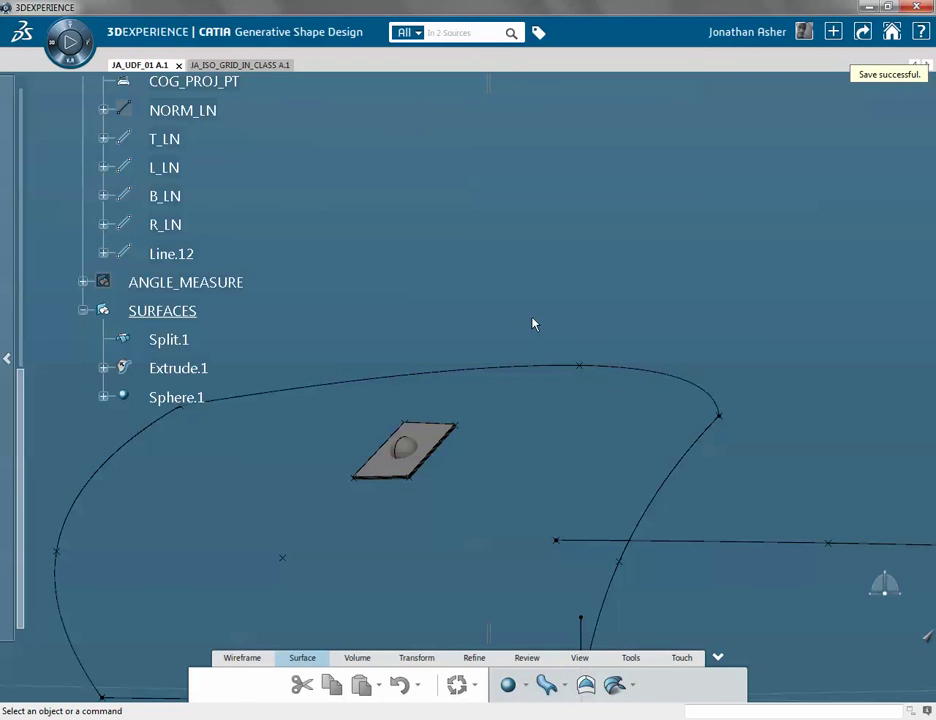
In JA_ISO_GRID_IN_CLASS A.1, synchronize UDF_PROJ_PANEL.73 under SRF_PANELS with its modified reference and inspect the panel
click(252, 68)
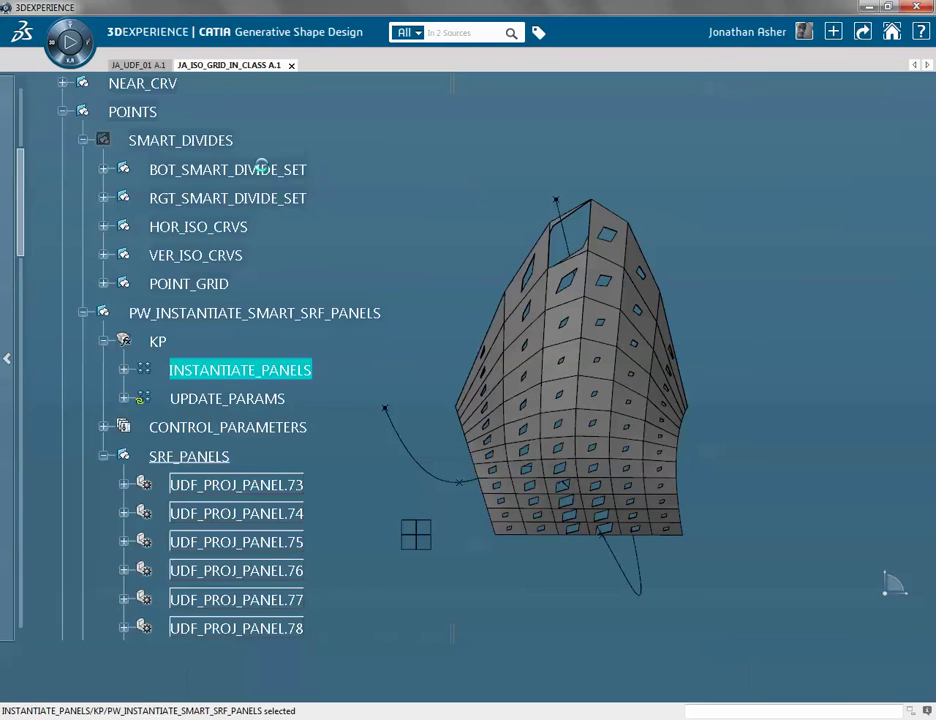
scroll(418, 233, down, 3)
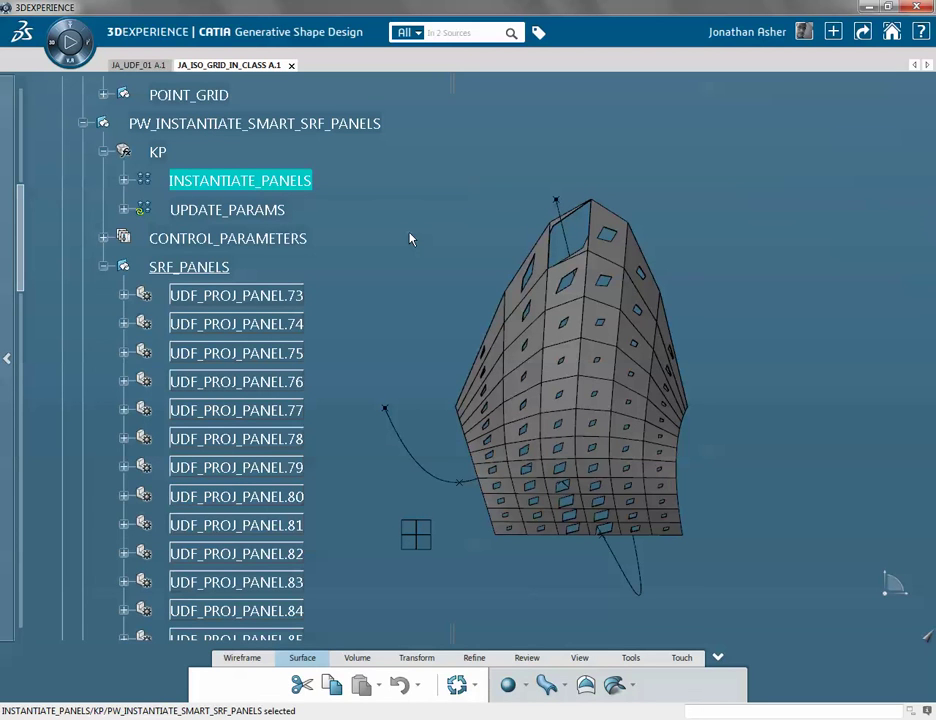
click(257, 295)
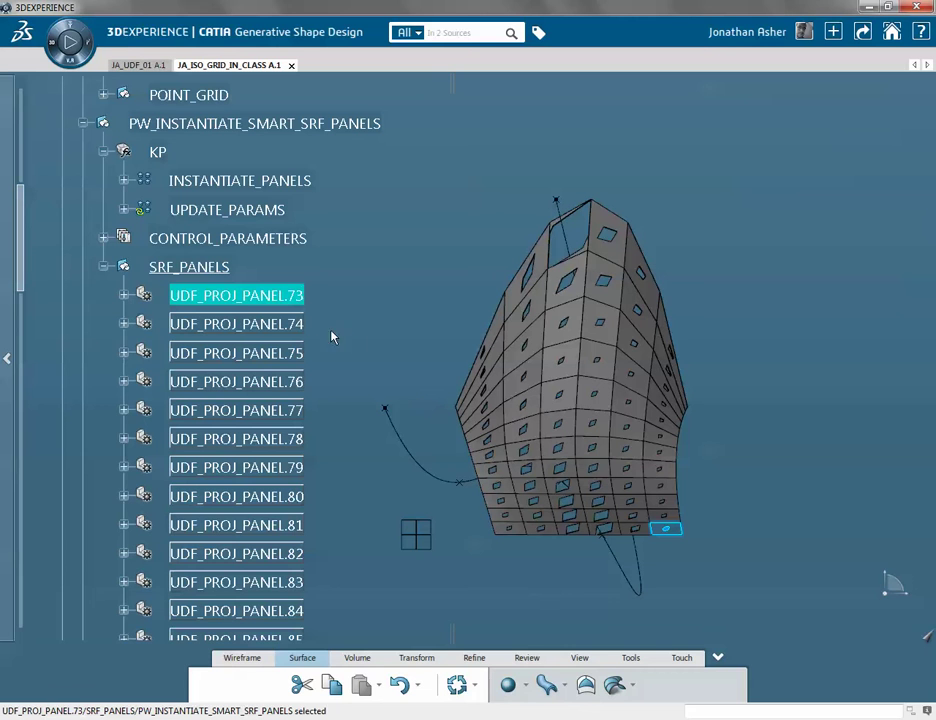
right_click(260, 299)
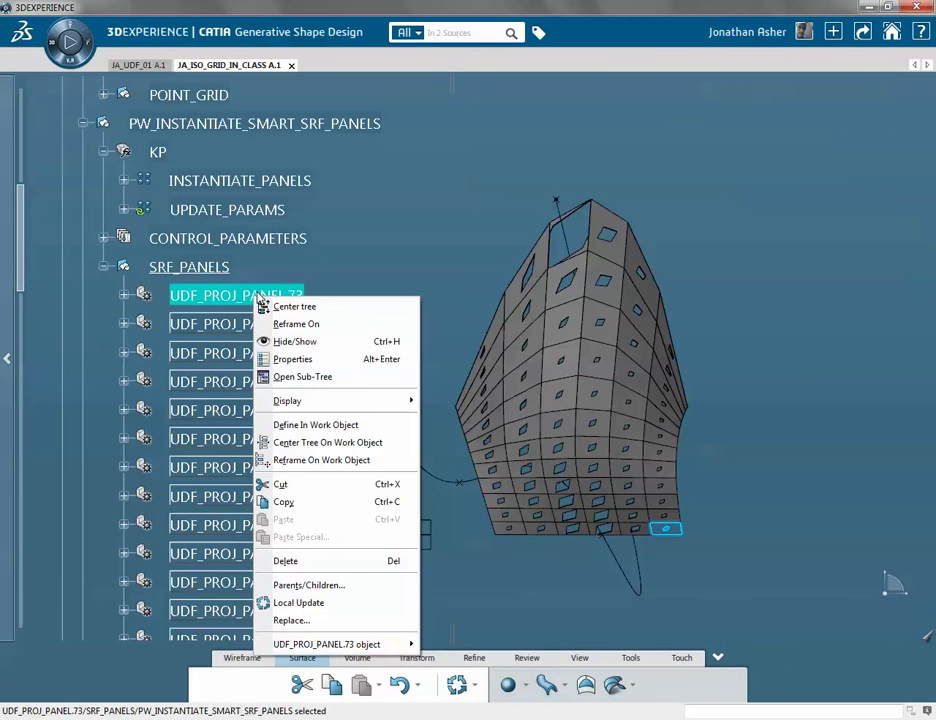
mouse_move(366, 645)
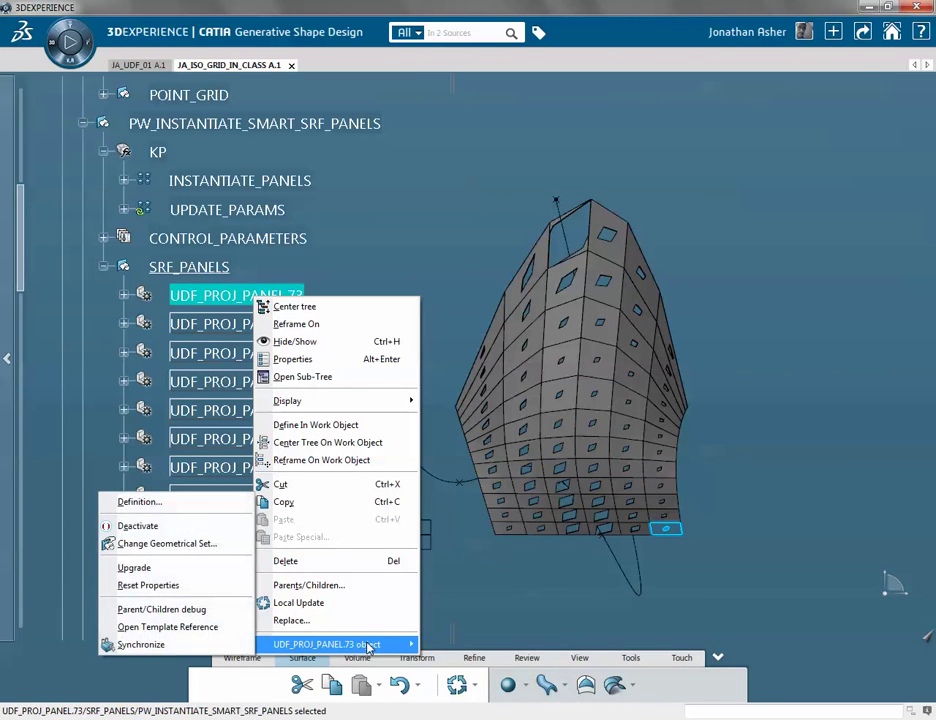
click(140, 645)
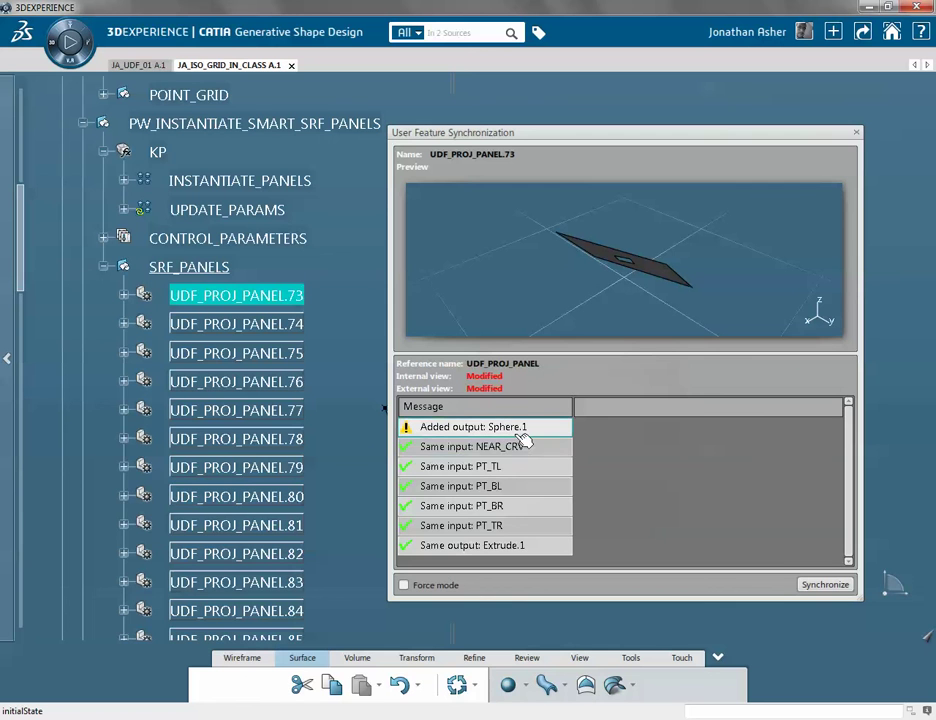
click(824, 586)
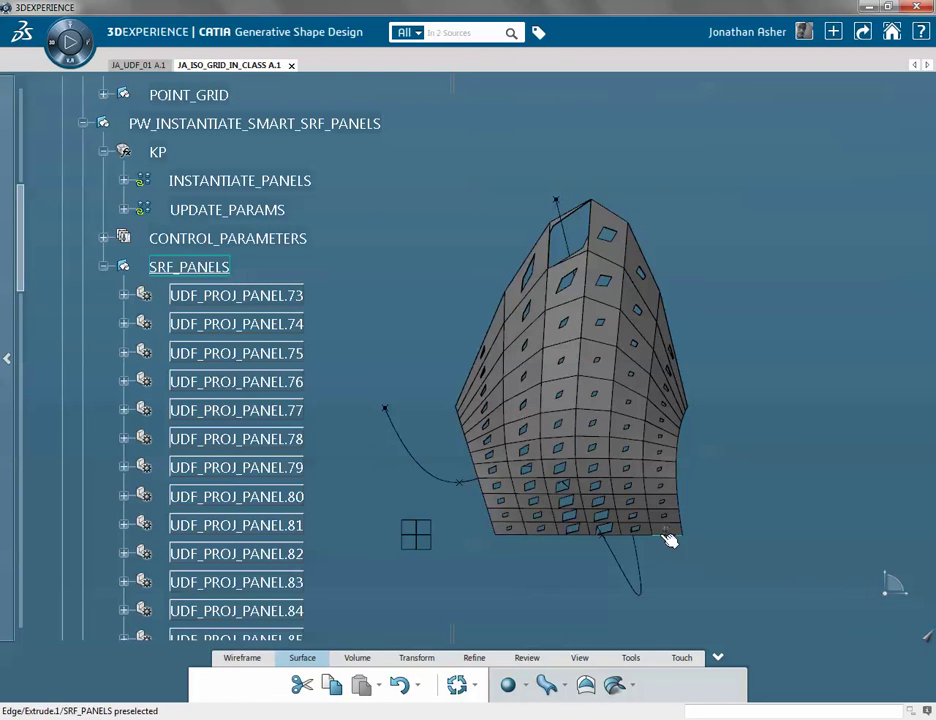
middle_drag(669, 543, 392, 446)
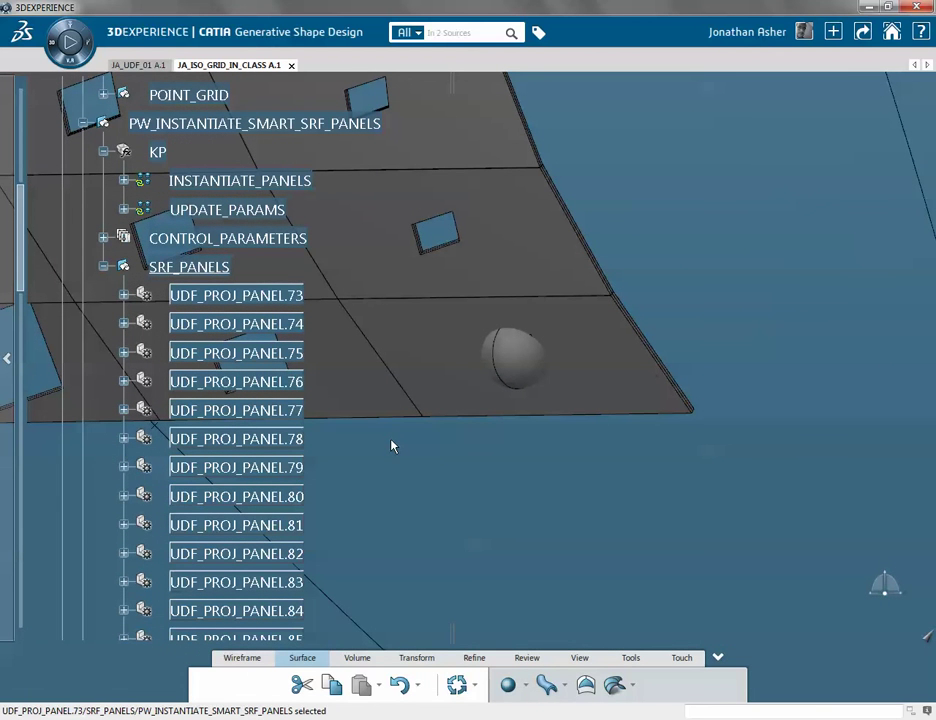
middle_drag(421, 279, 399, 380)
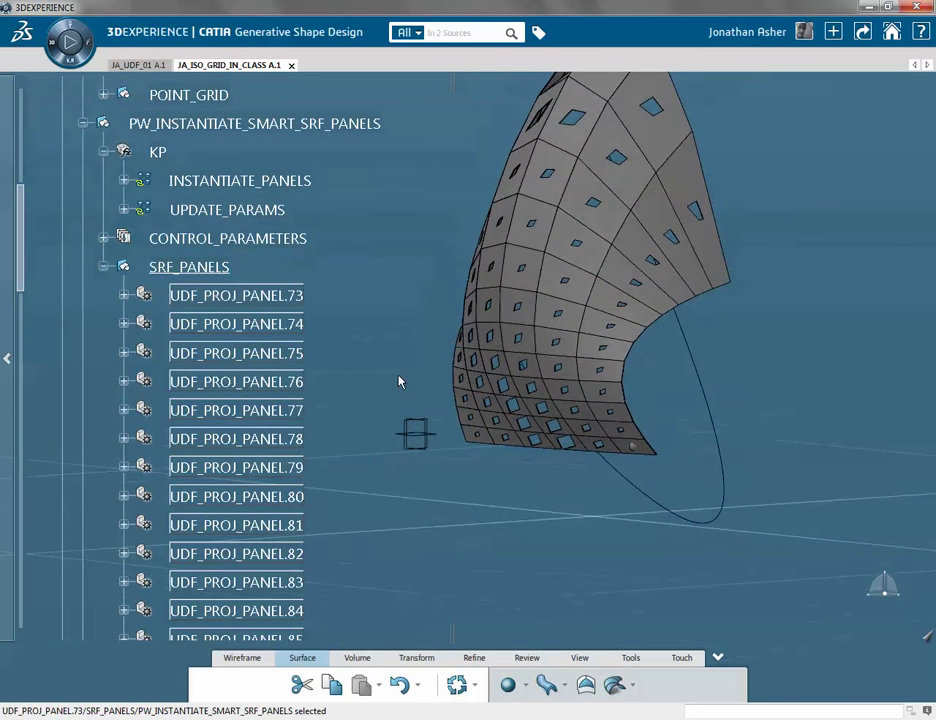
Try to synchronize the instances UDF_PROJ_PANEL.74 through UDF_PROJ_PANEL.80 together with their modified reference
click(247, 326)
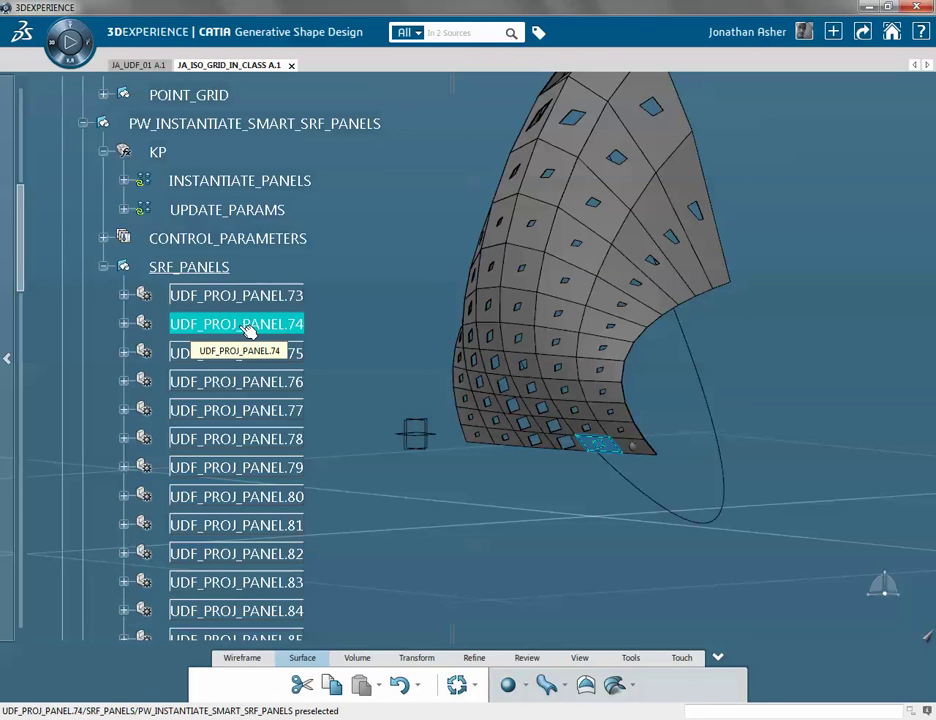
shift+click(268, 497)
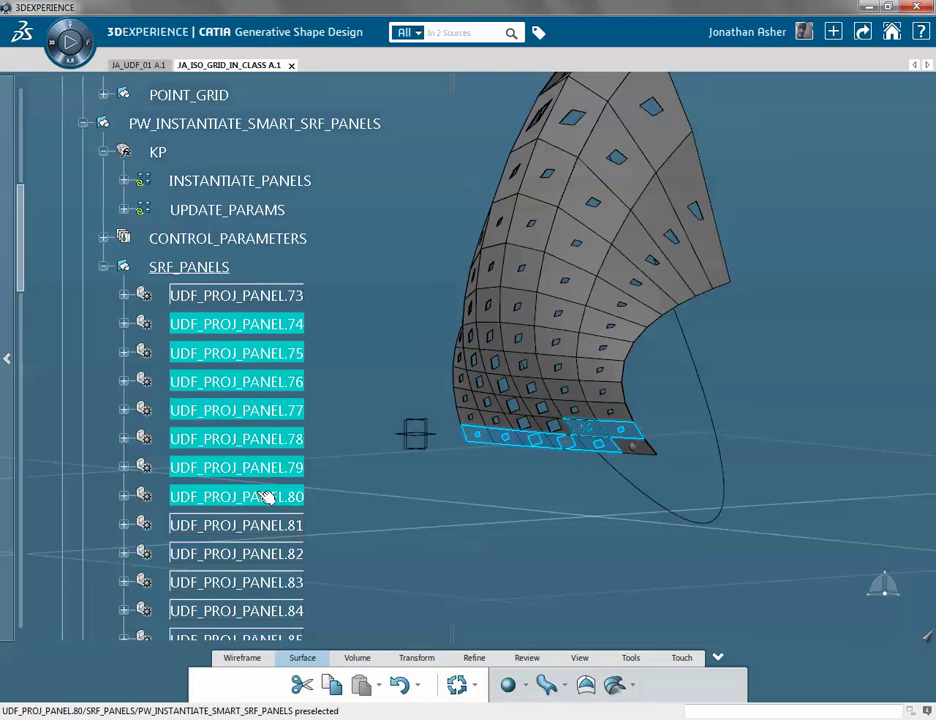
right_click(268, 497)
mouse_move(350, 482)
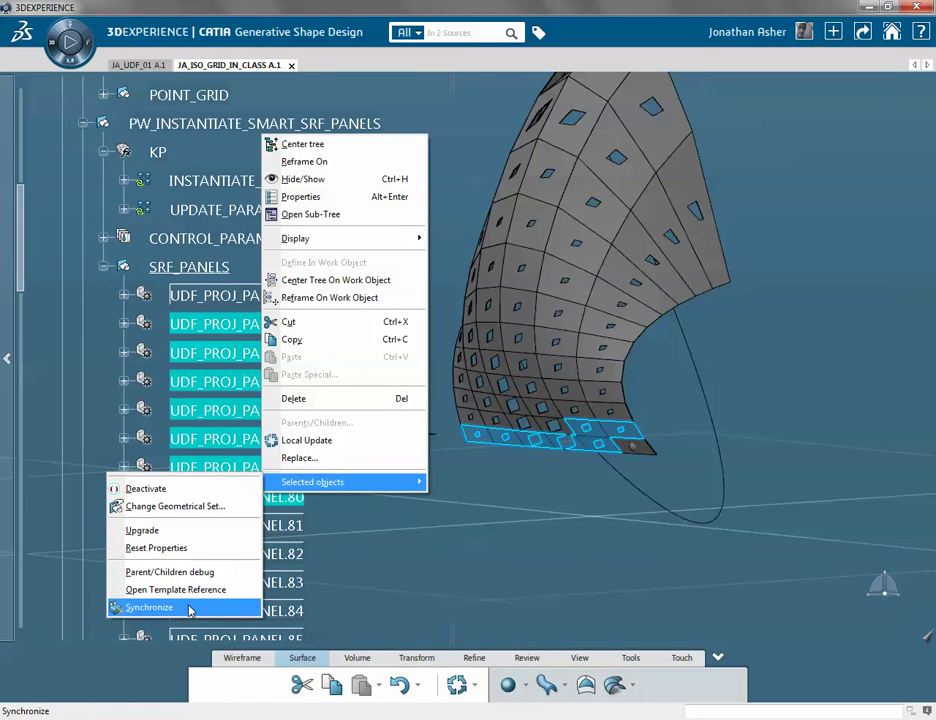
click(150, 607)
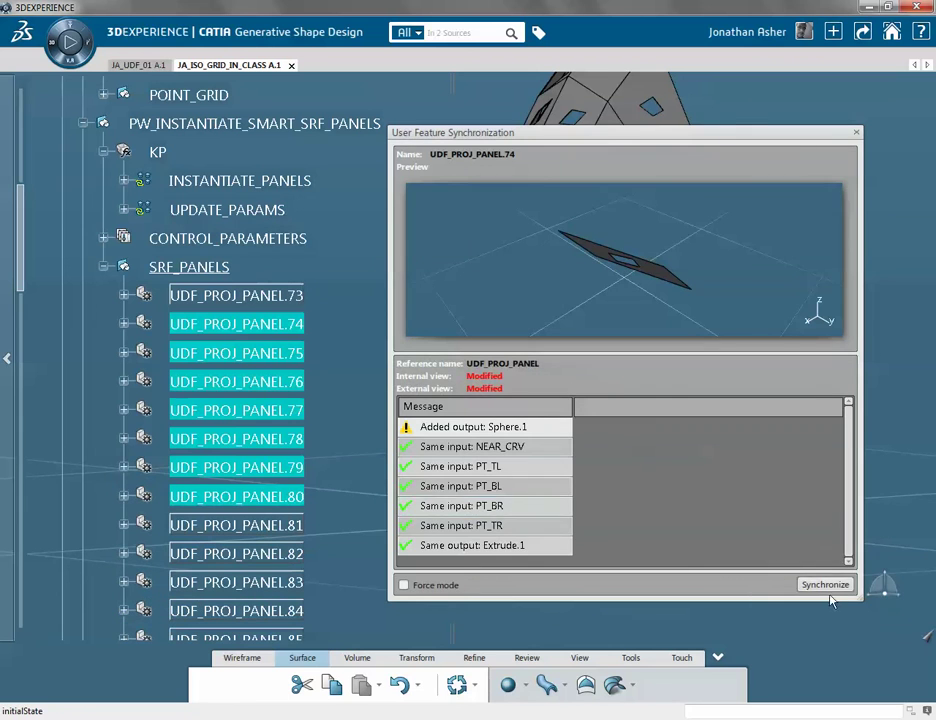
click(826, 585)
click(585, 545)
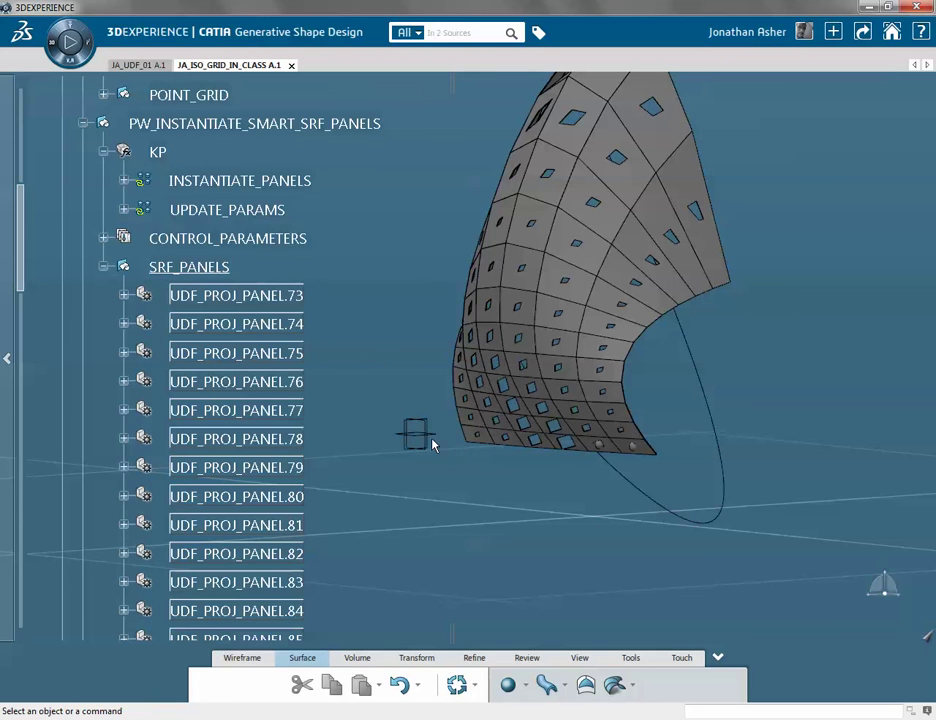
Select all the panel instances under SRF_PANELS, from UDF_PROJ_PANEL.73 through UDF_PROJ_PANEL.144
click(242, 297)
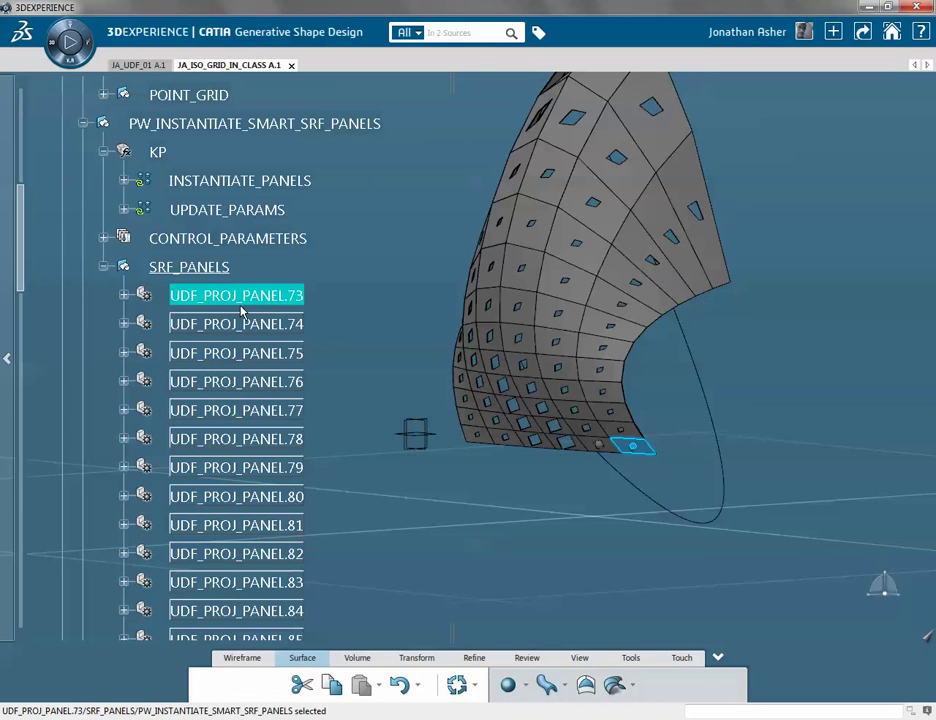
scroll(242, 312, down, 15)
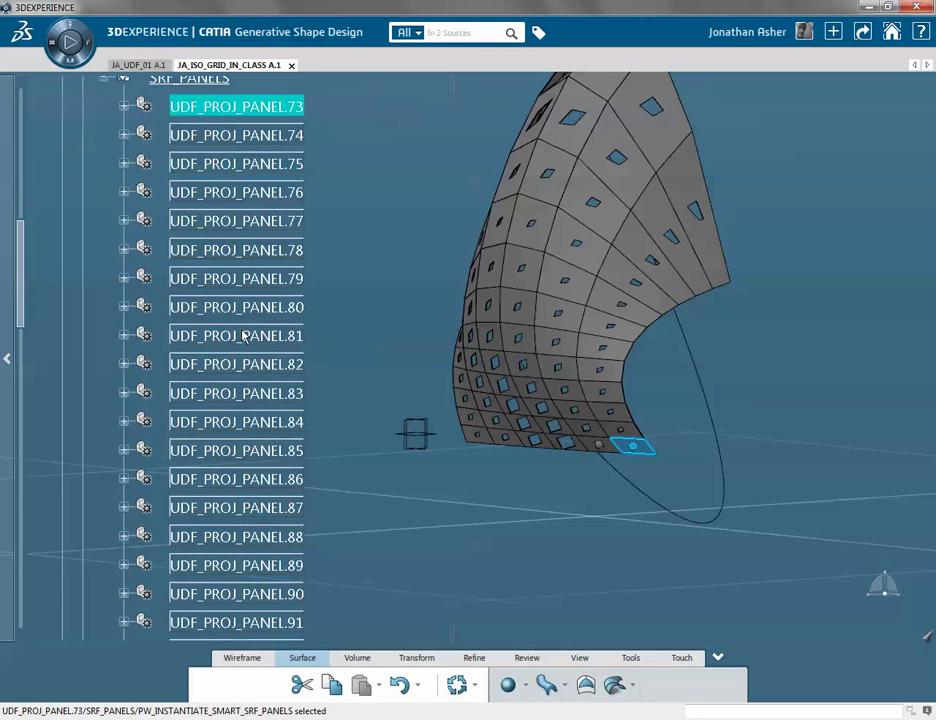
scroll(243, 373, down, 8)
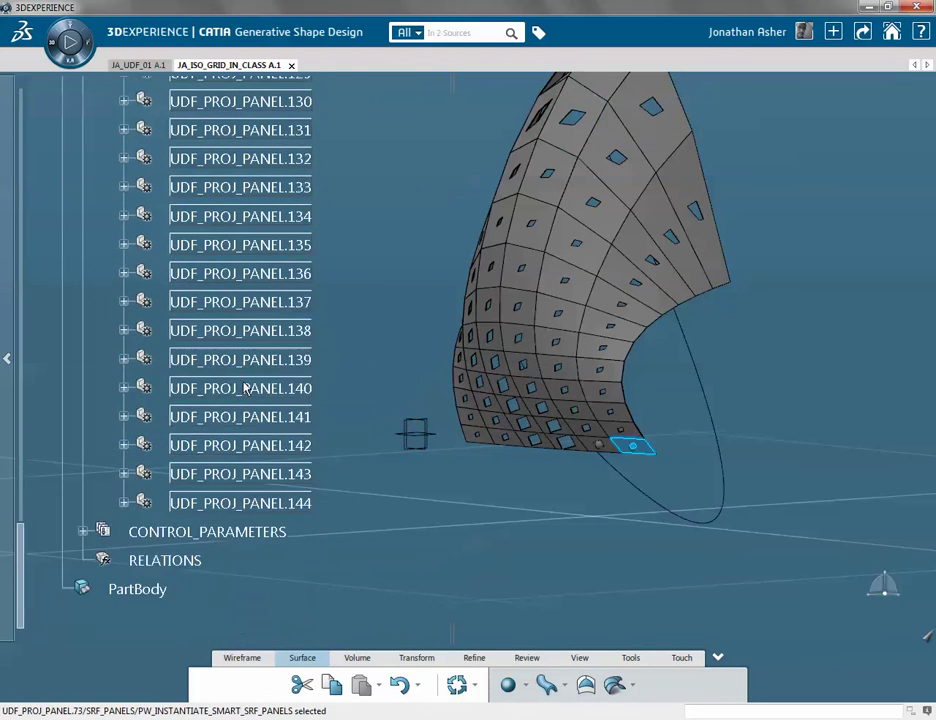
shift+click(300, 251)
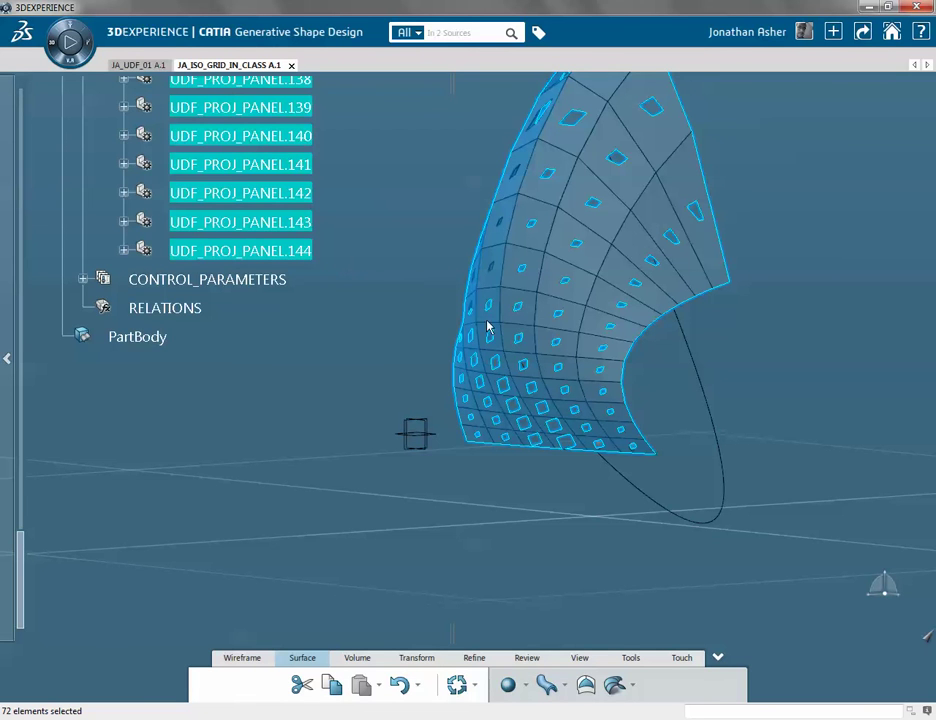
click(802, 719)
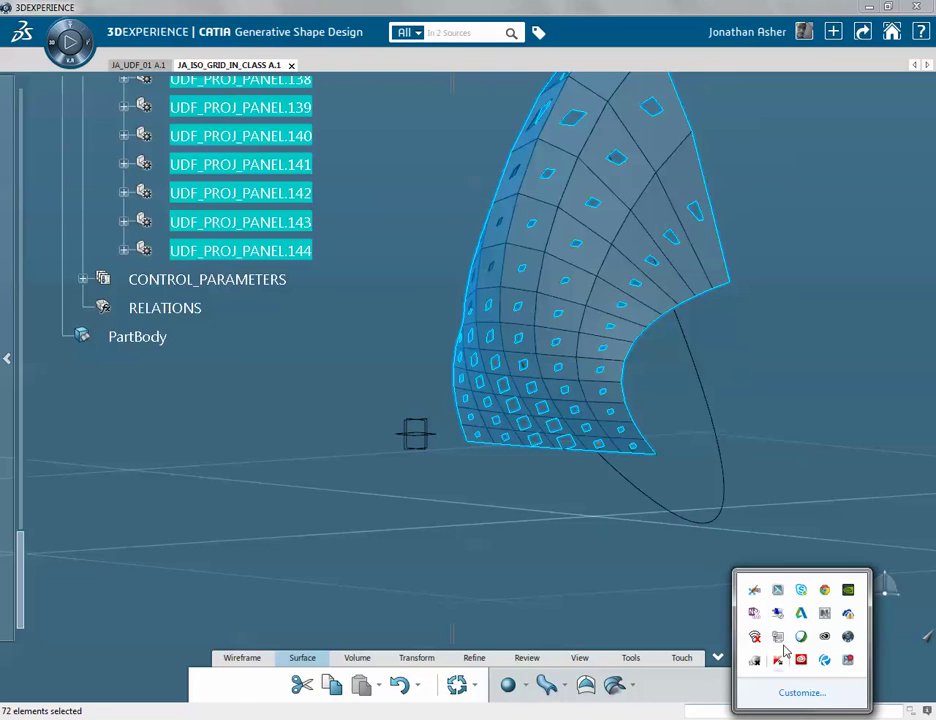